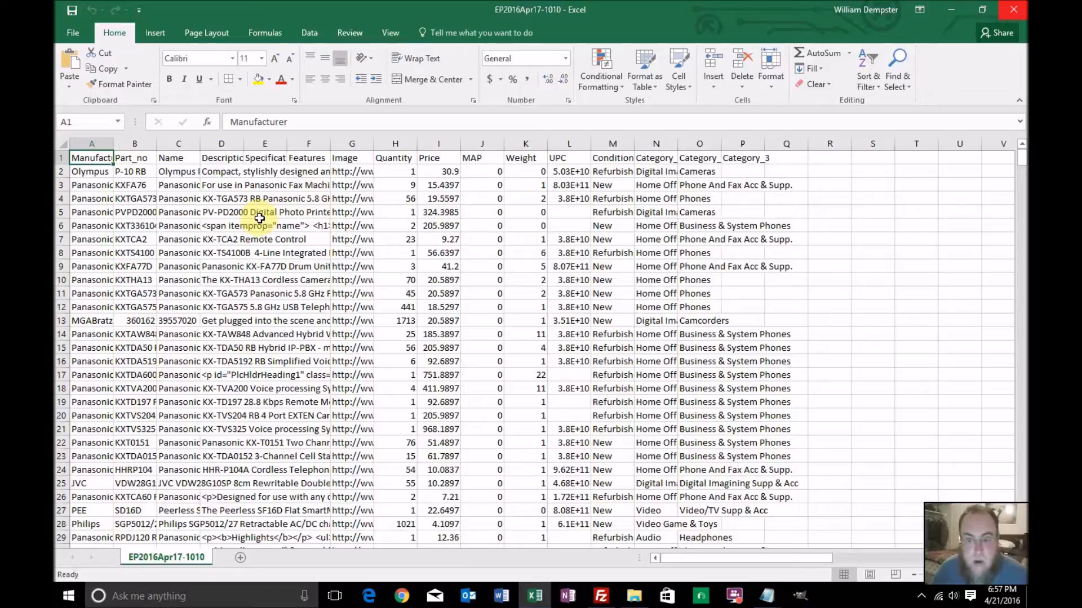
Look through the product rows and column headings of the inventory sheet, including the first product's description
scroll(261, 218, "down", 2)
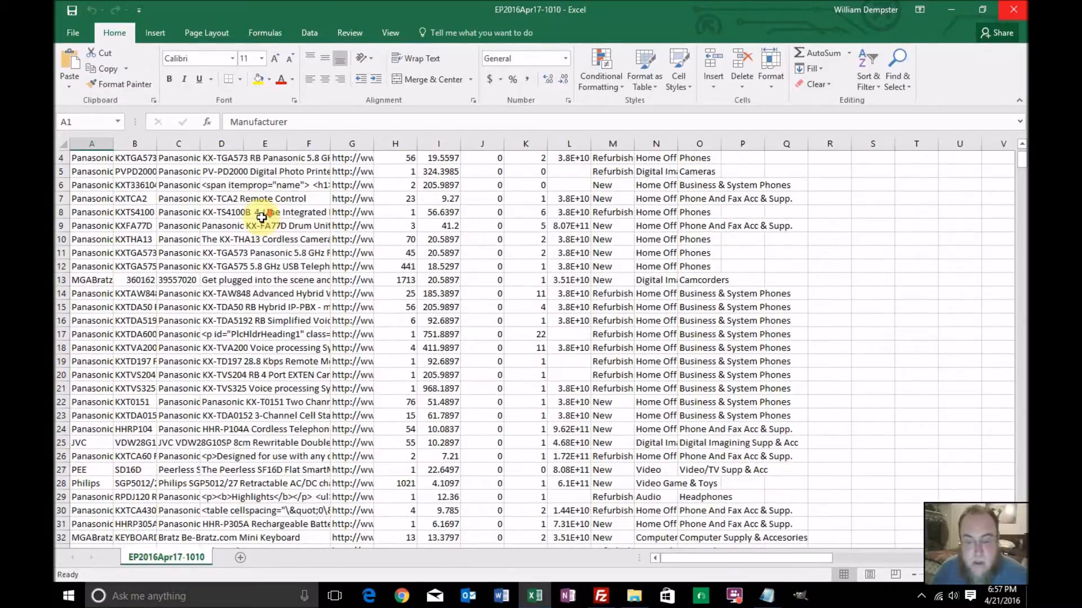
scroll(262, 218, "down", 3)
scroll(266, 215, "up", 3)
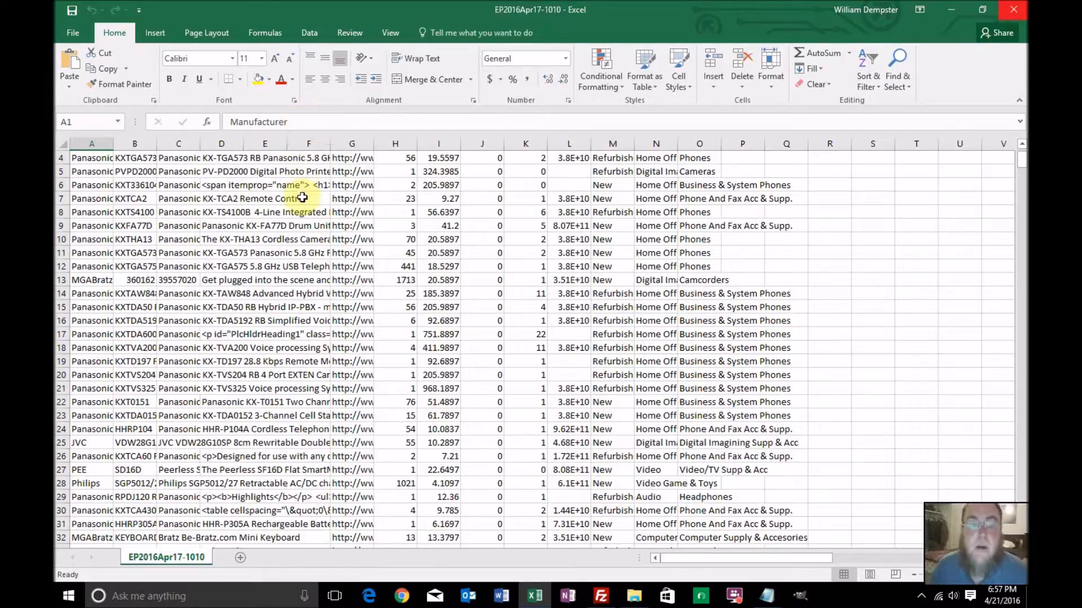
scroll(301, 199, "up", 1)
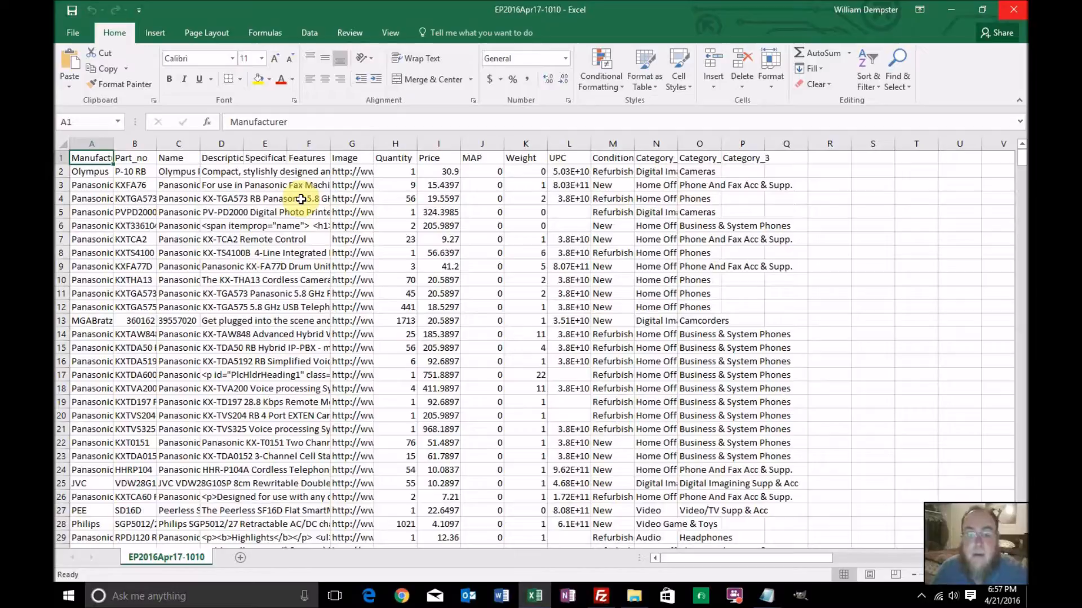
scroll(231, 246, "down", 1)
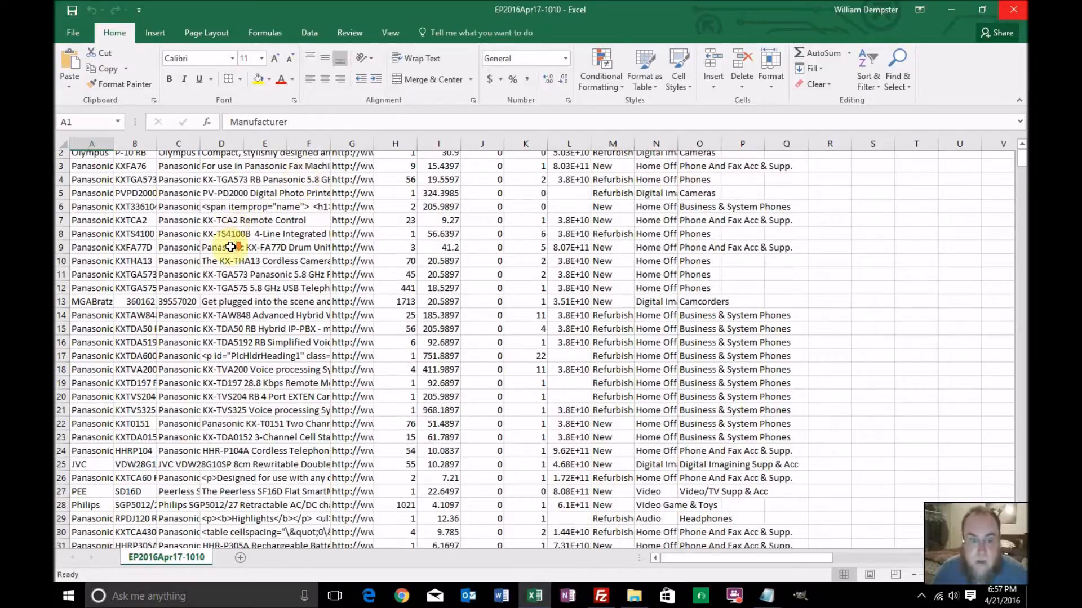
scroll(230, 247, "down", 5)
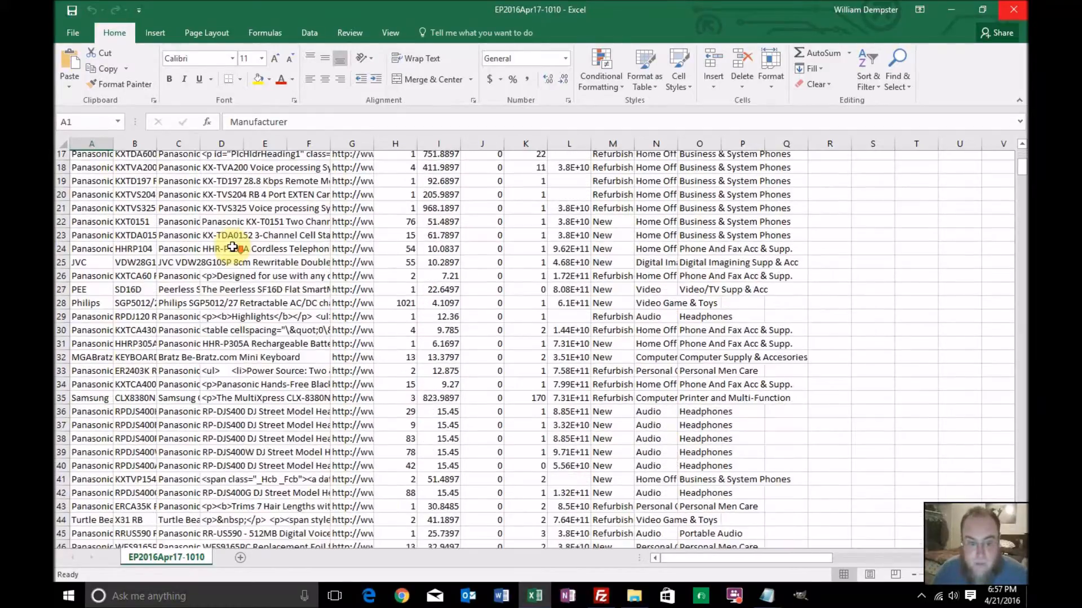
scroll(232, 247, "down", 4)
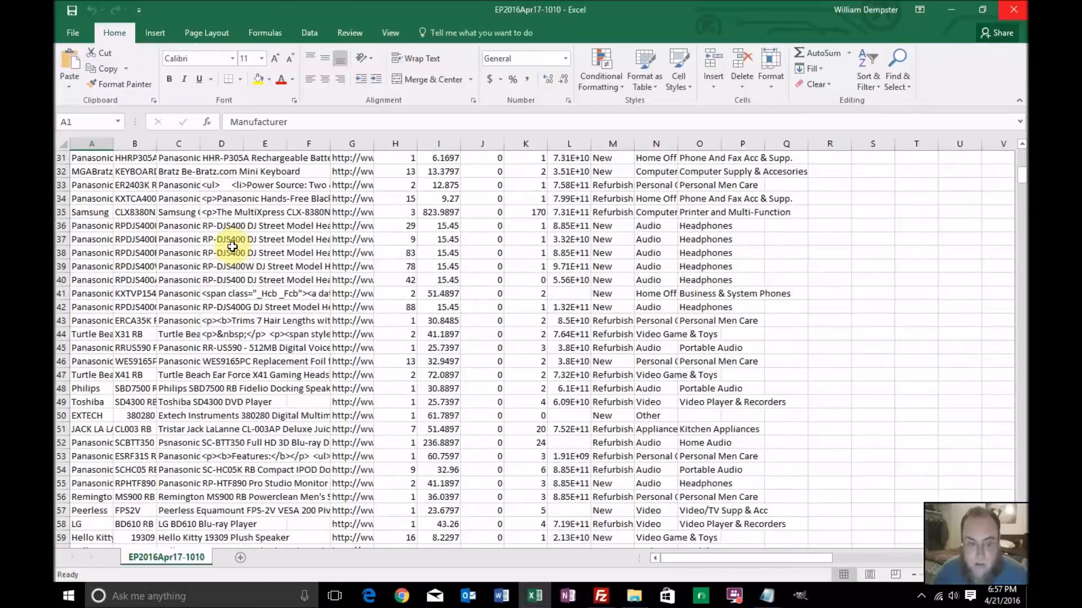
scroll(232, 247, "down", 2)
scroll(232, 247, "up", 2)
scroll(232, 247, "up", 9)
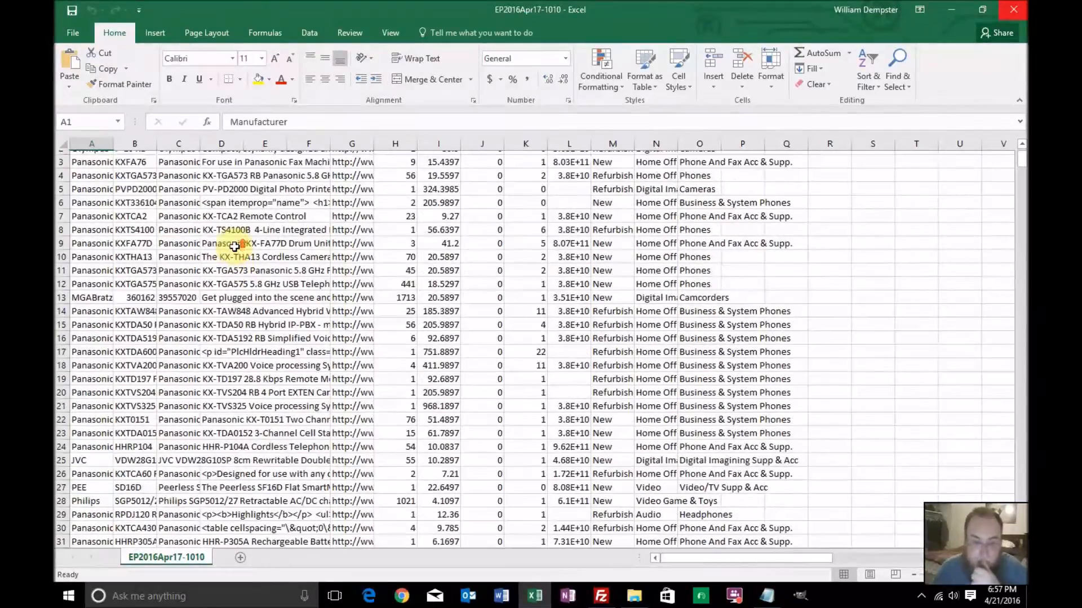
scroll(235, 247, "up", 1)
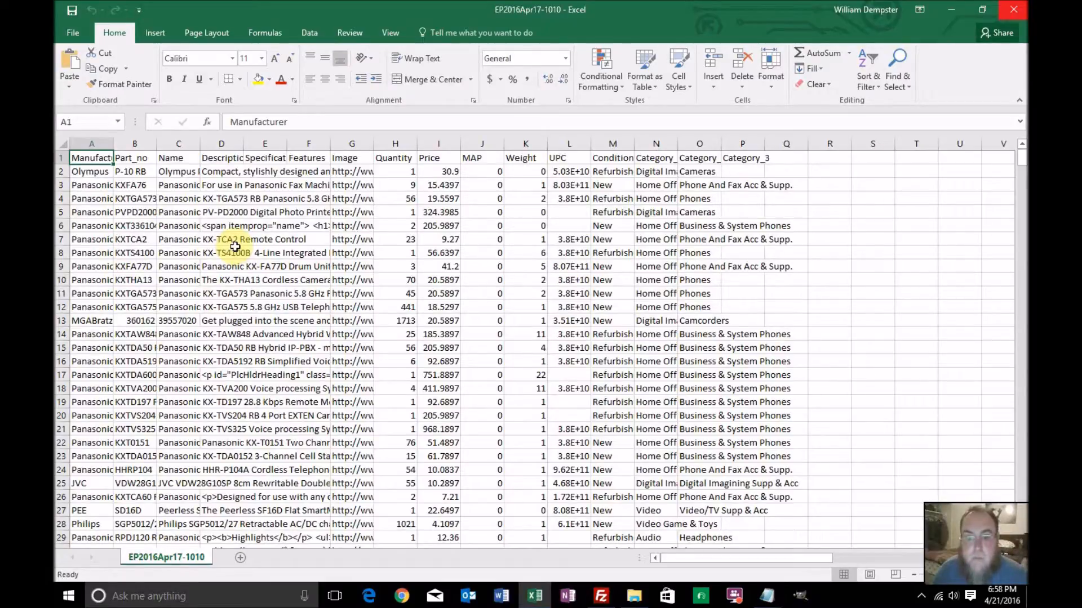
scroll(273, 245, "down", 1)
scroll(272, 243, "down", 1)
scroll(273, 242, "up", 2)
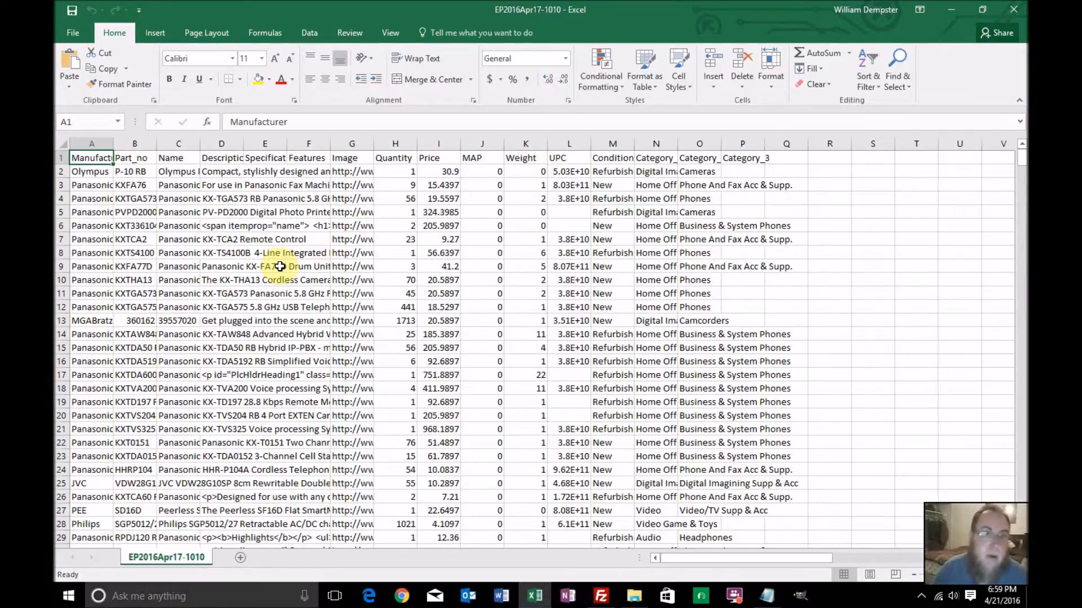
left_click(227, 172)
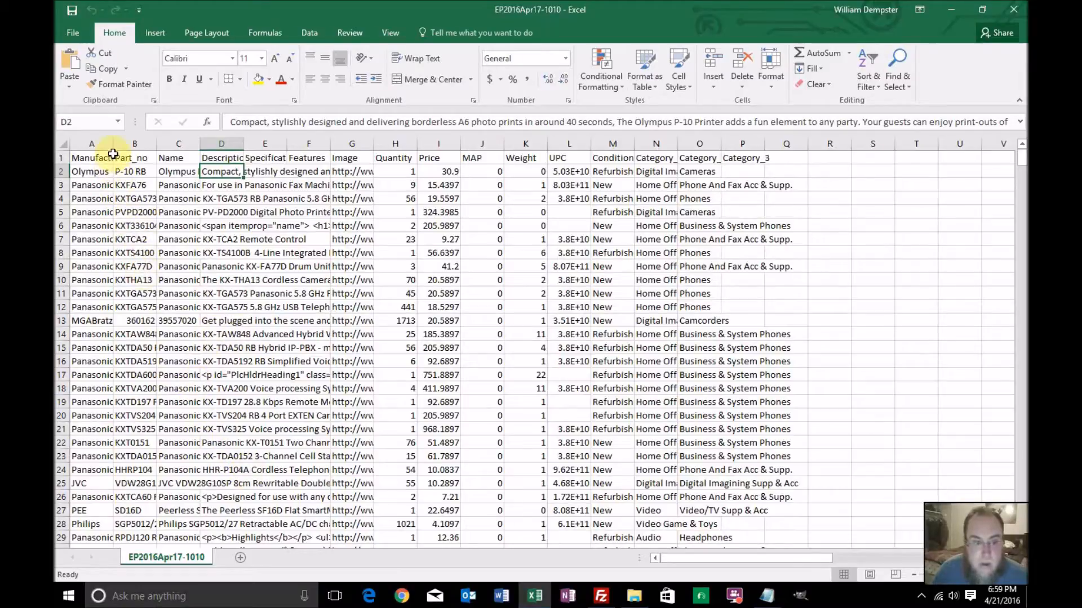
Select the whole sheet and widen all columns evenly so that the Manufacturer heading fits
left_click(63, 144)
double_click(112, 142)
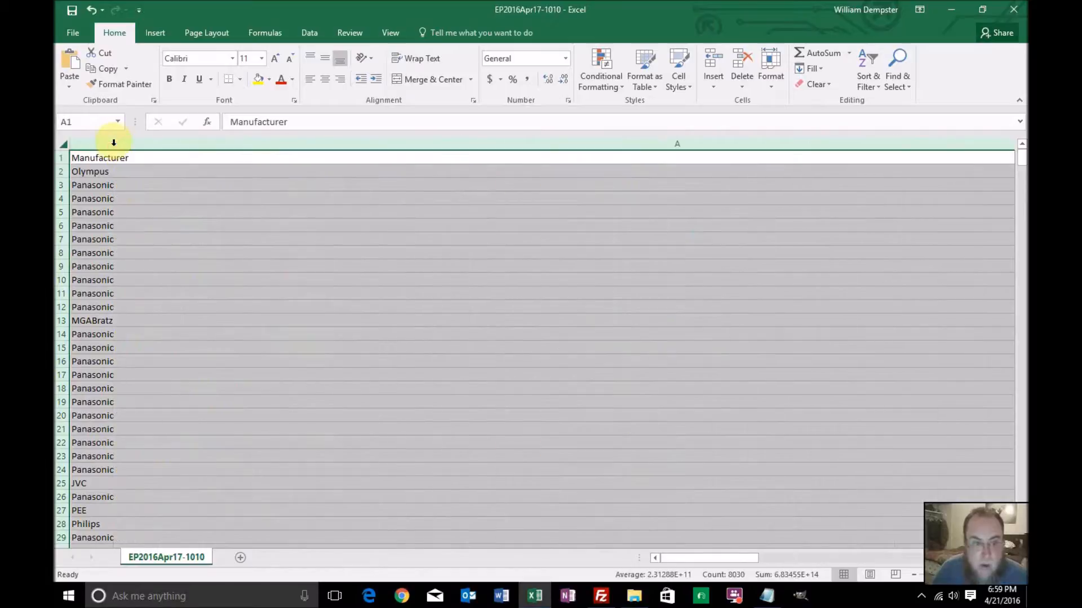
key("ctrl+z")
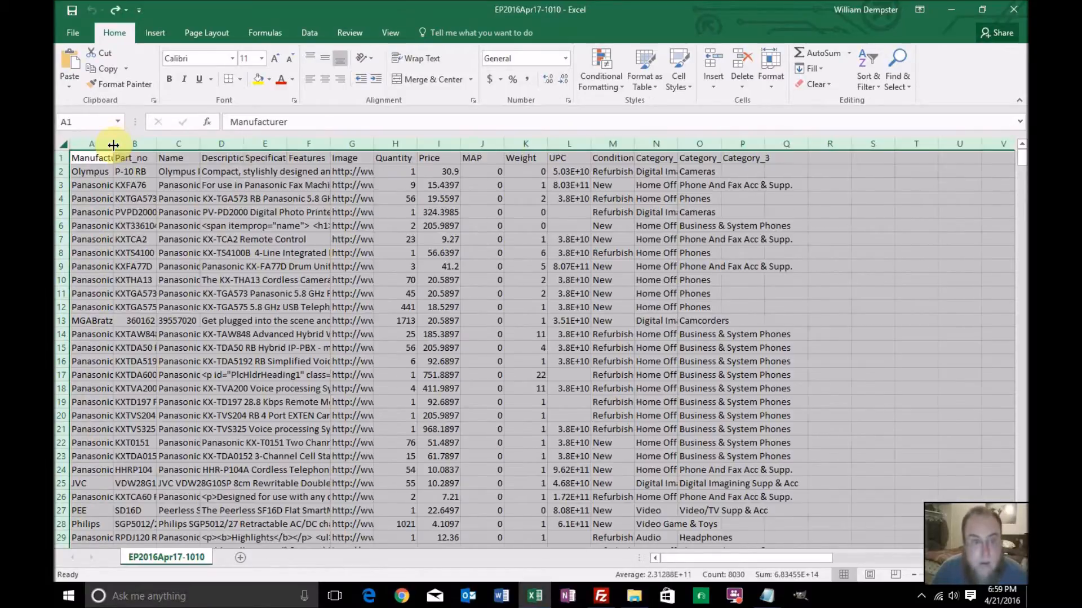
double_click(113, 144)
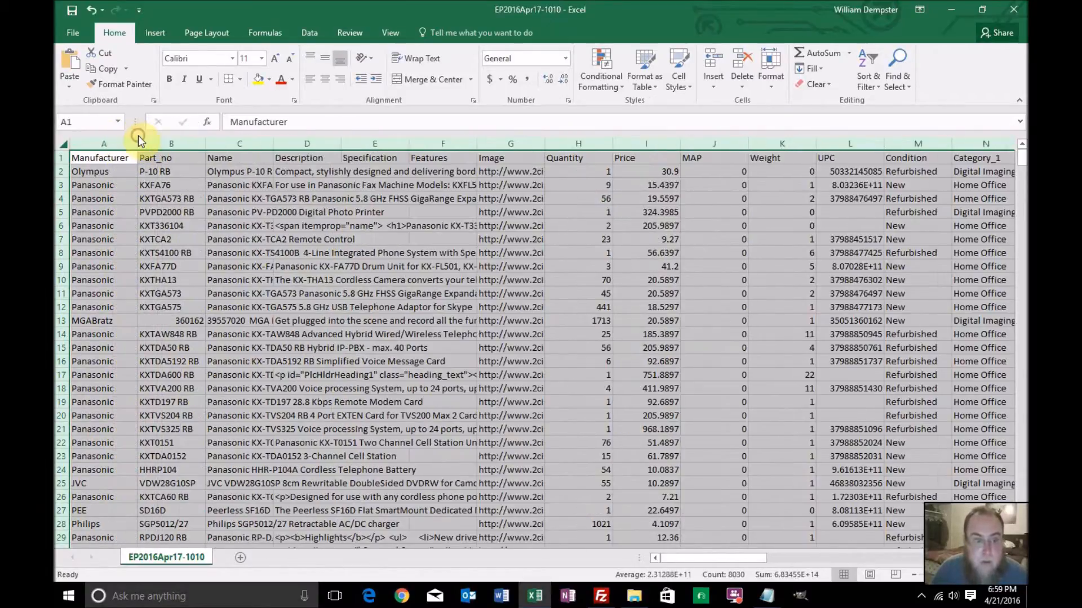
left_click(248, 217)
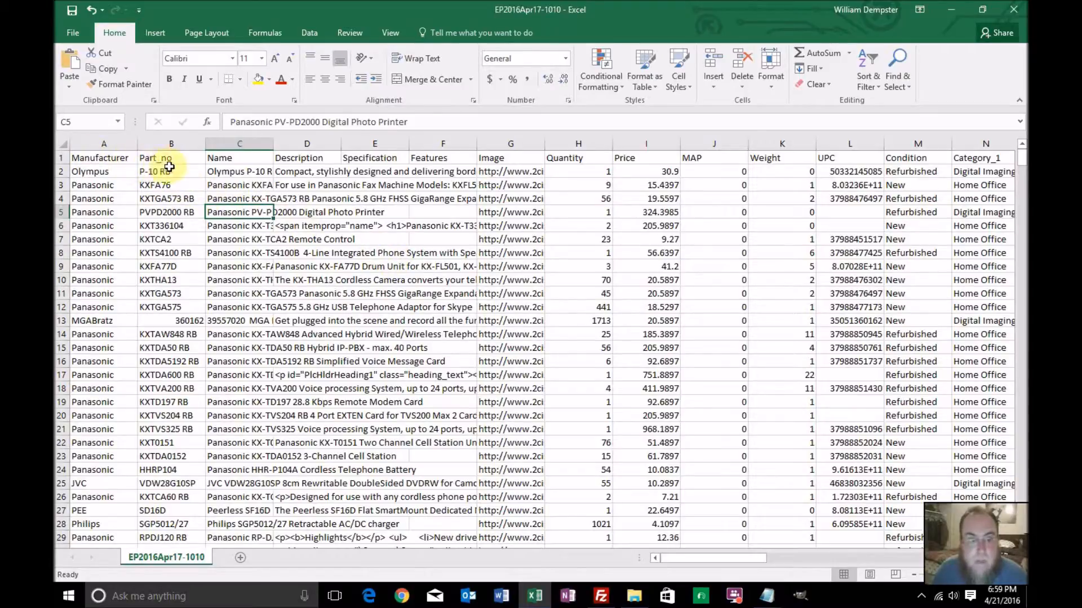
Select the whole sheet and set all columns to a uniform width of about 14.43
left_click(63, 144)
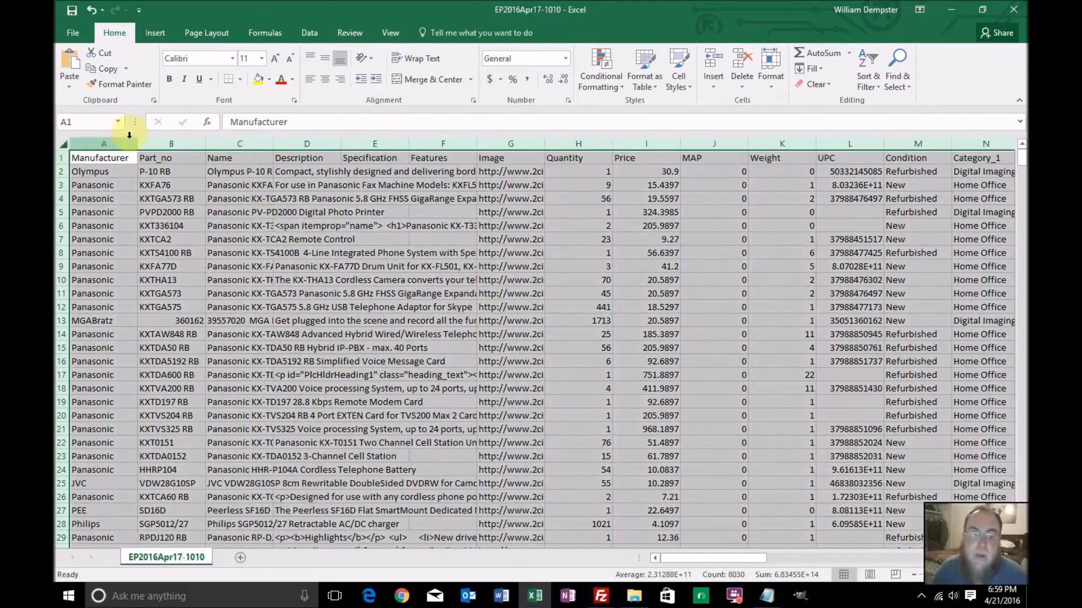
left_click_drag(138, 142, 131, 147)
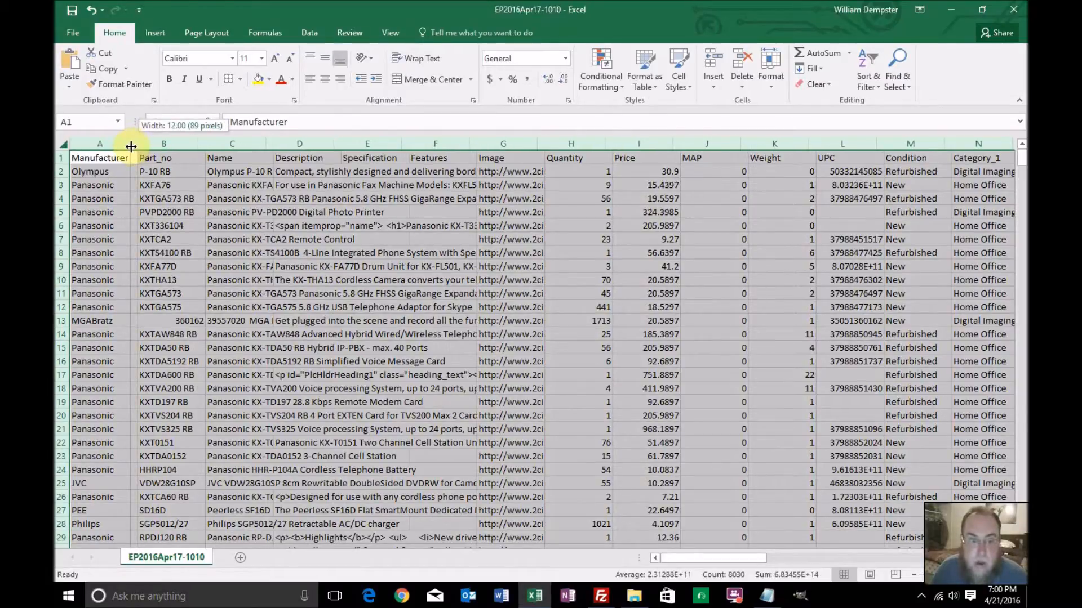
left_click_drag(131, 147, 143, 146)
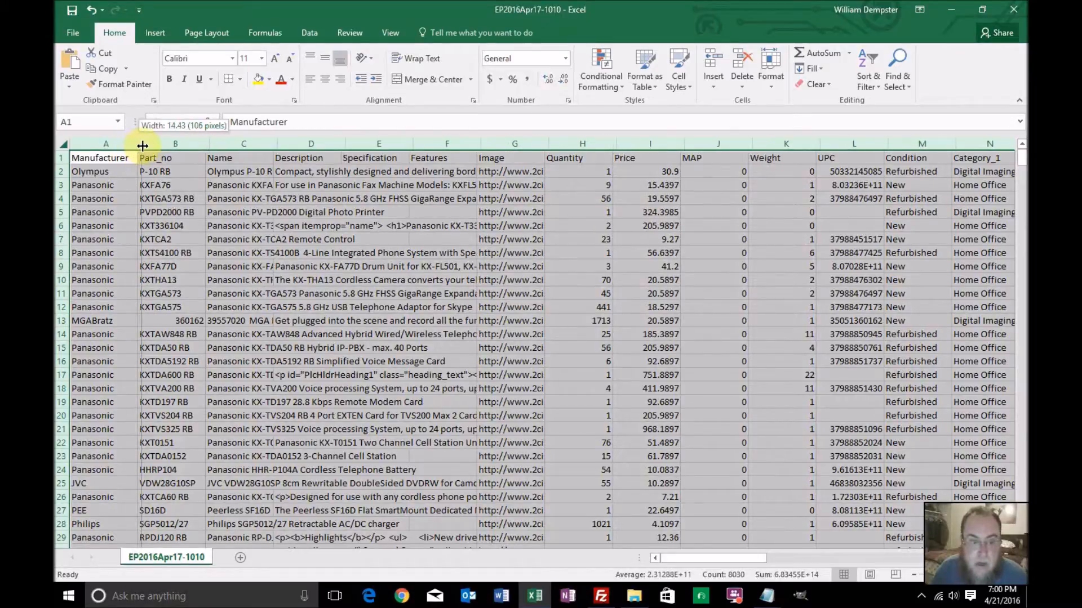
left_click_drag(142, 146, 142, 146)
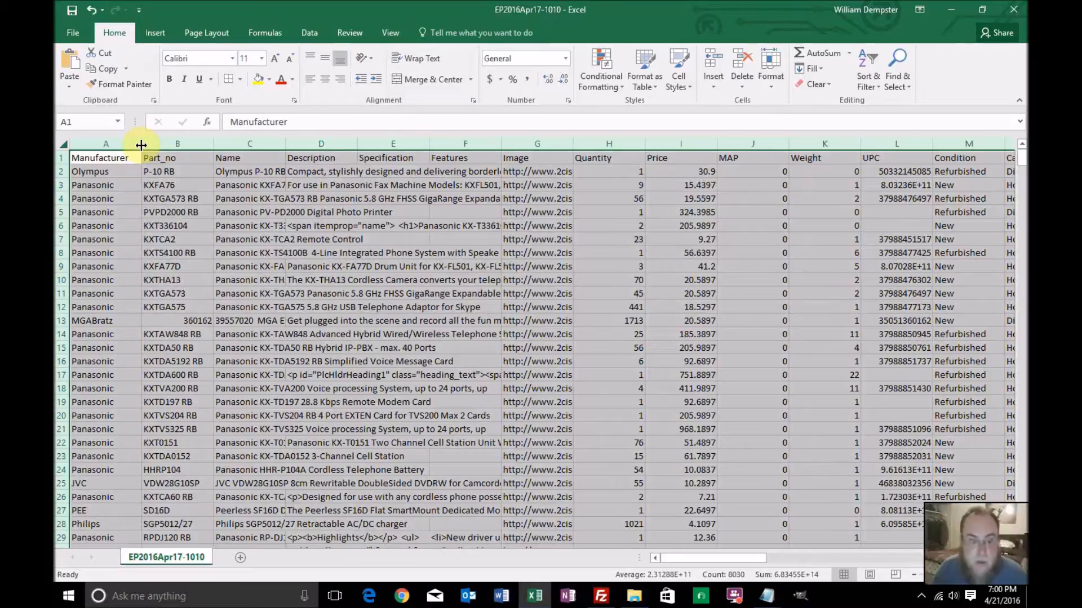
Try autofitting every column to its contents, look down the Manufacturer column, and undo the width change
double_click(141, 145)
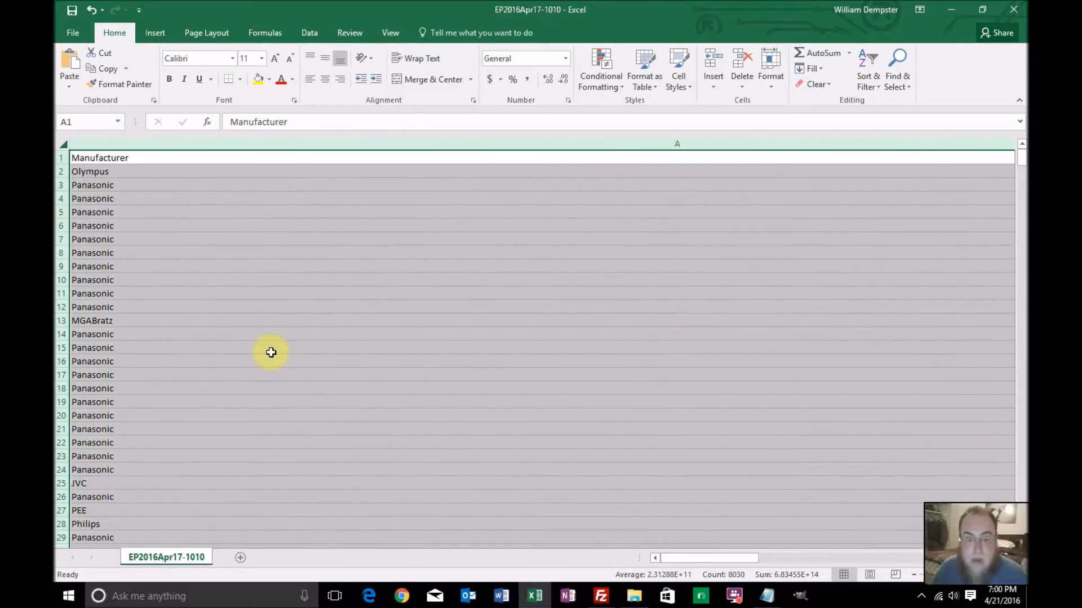
scroll(470, 432, "down", 10)
scroll(471, 432, "down", 20)
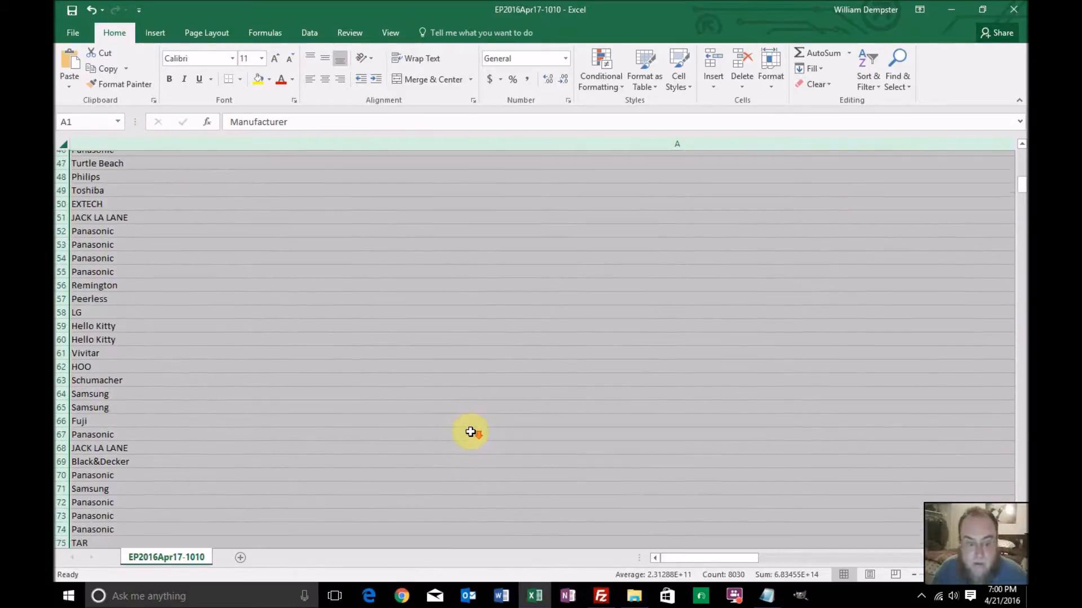
scroll(471, 431, "down", 20)
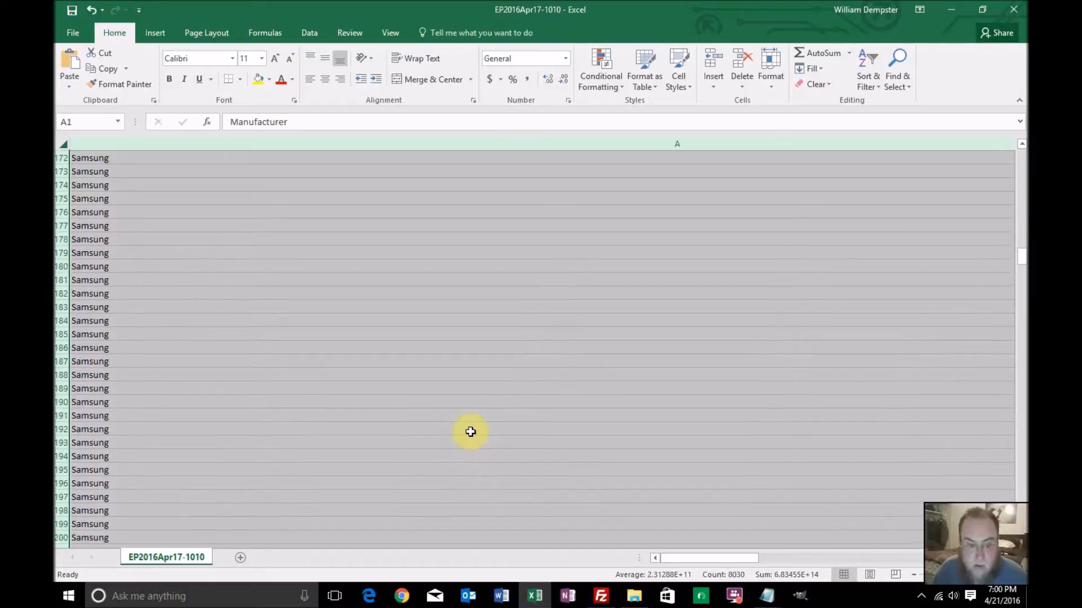
scroll(471, 432, "down", 6)
scroll(470, 432, "up", 4)
key("ctrl+z")
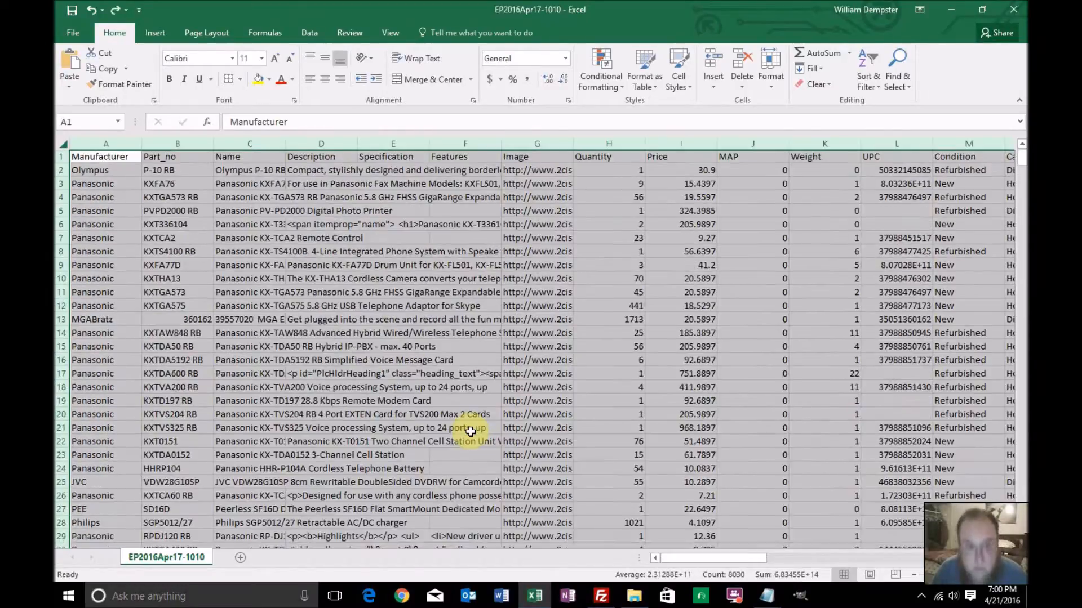
left_click(344, 281)
left_click(239, 182)
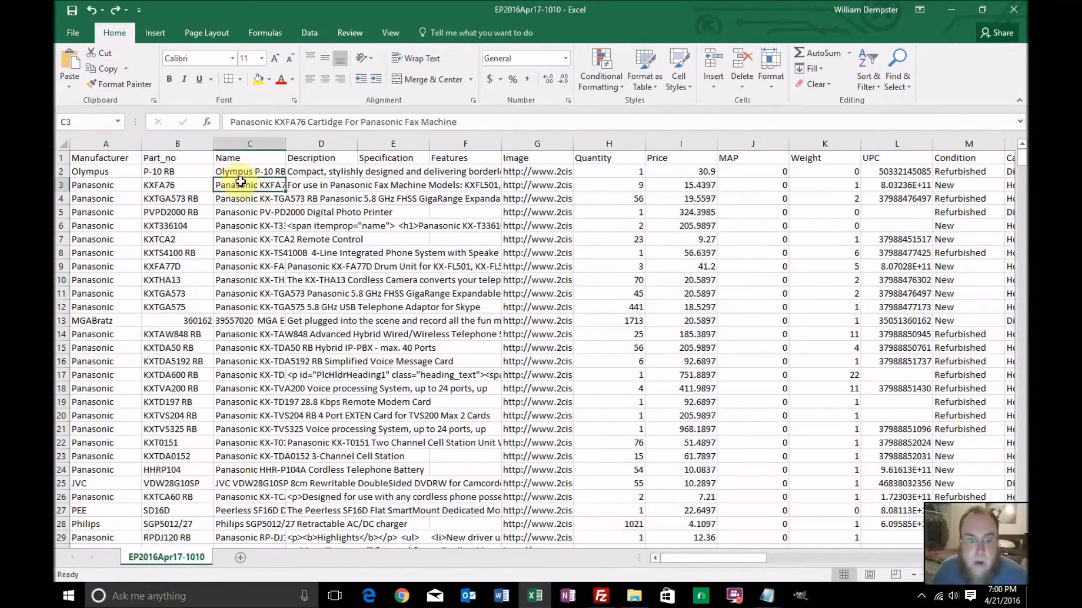
Examine the last product rows at the end of the sheet and return to the header row
left_click_drag(1018, 161, 1020, 170)
left_click_drag(1021, 518, 1021, 522)
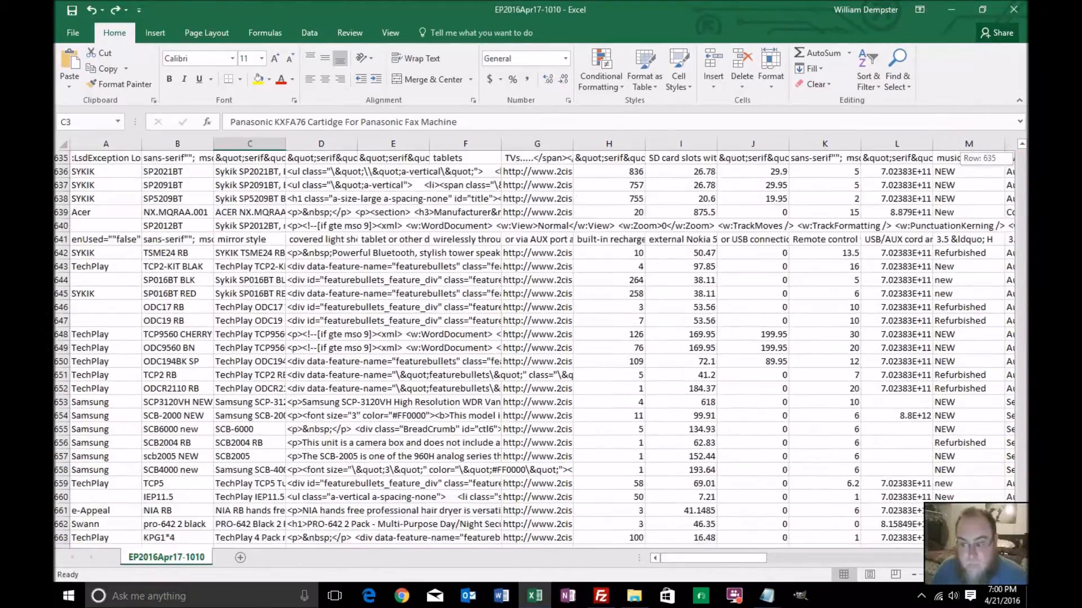
scroll(923, 339, "down", 2)
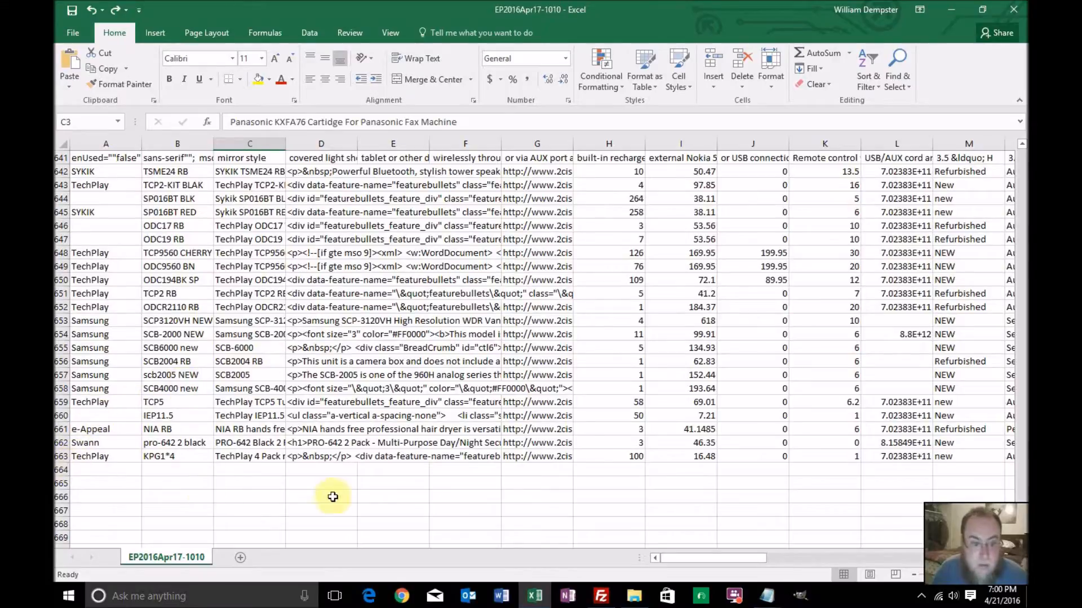
left_click_drag(1022, 524, 1023, 148)
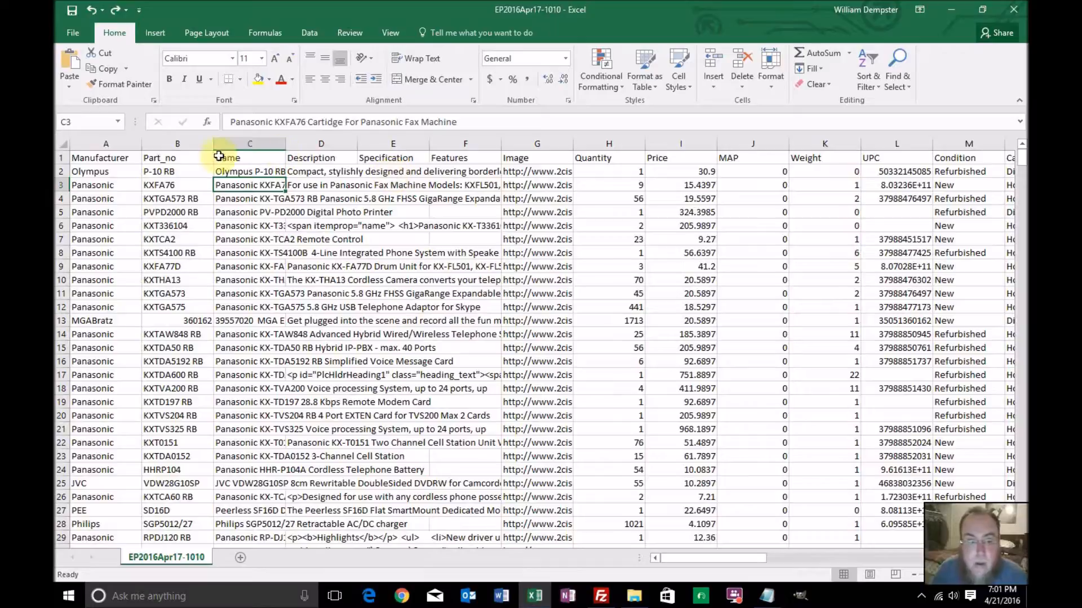
Select the header row and look for a command that freezes the top row
left_click(59, 157)
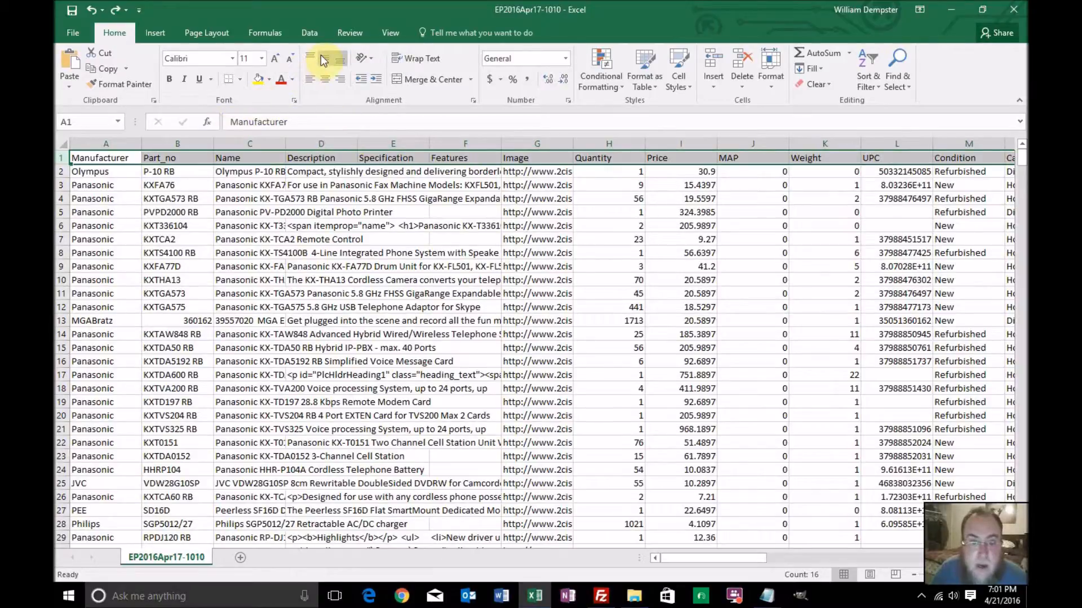
left_click(348, 33)
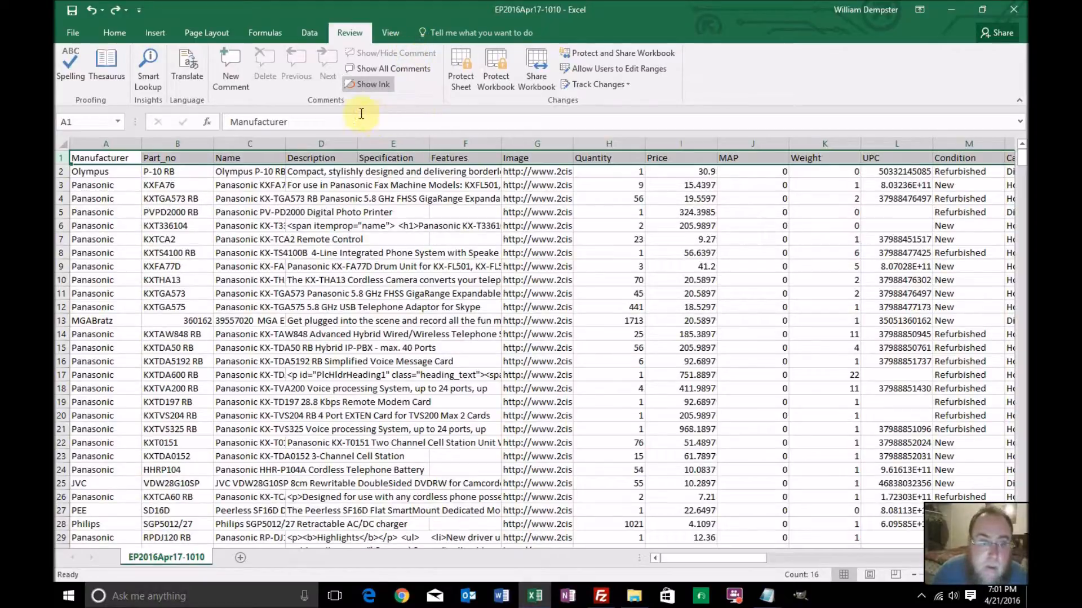
left_click(307, 34)
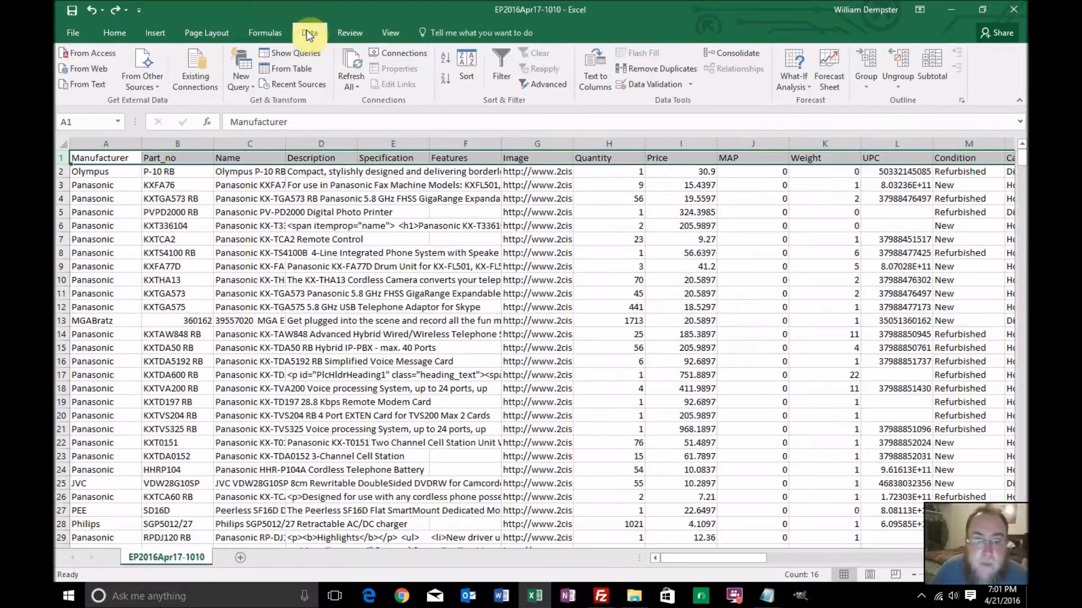
left_click(219, 33)
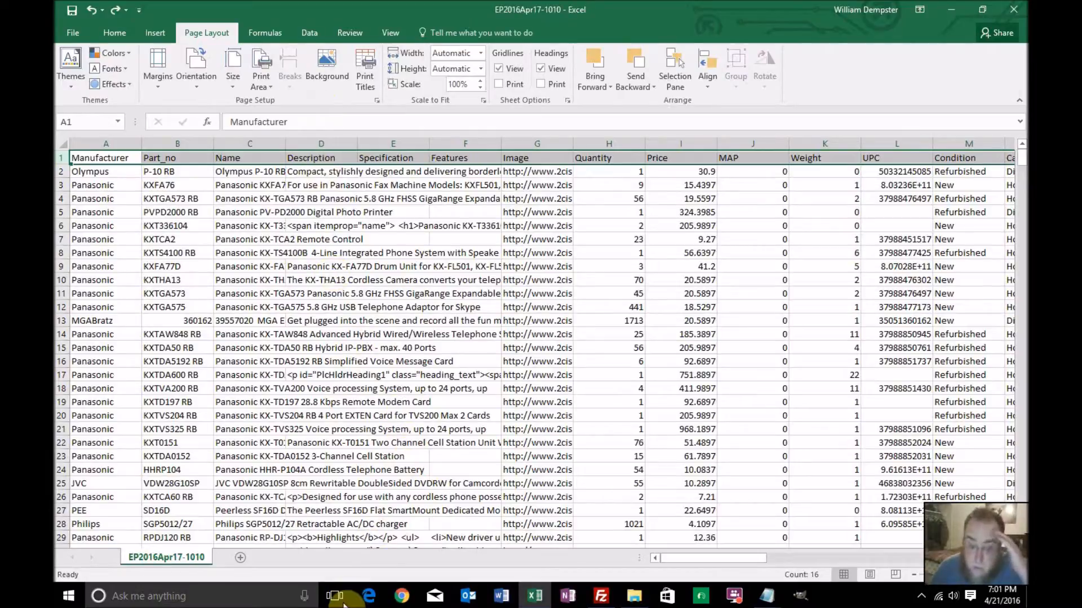
Switch to Chrome and search Google for "freeze top row excel"
left_click(402, 598)
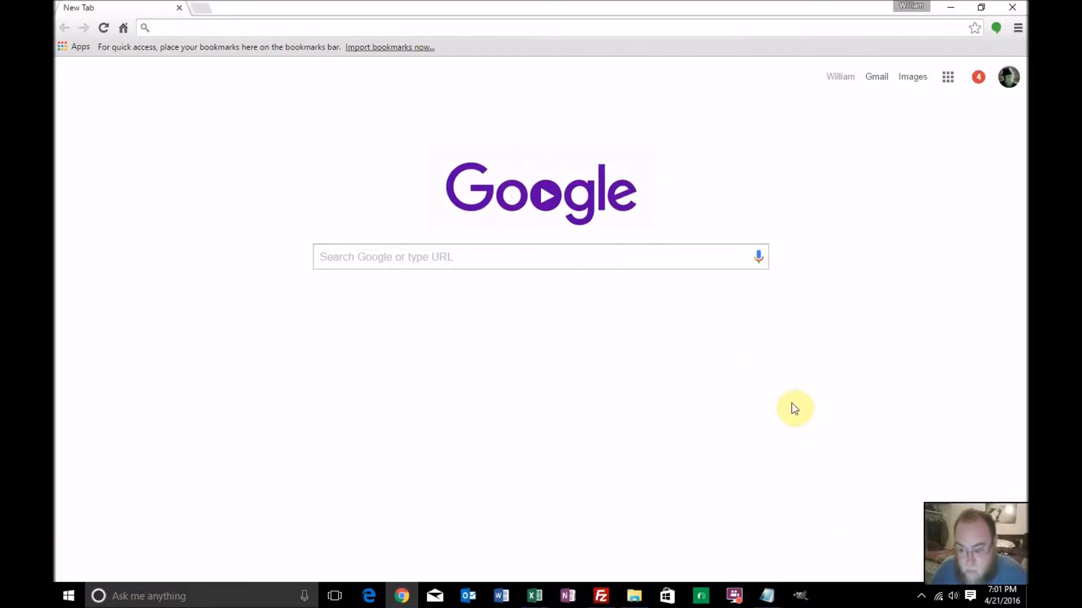
left_click(649, 258)
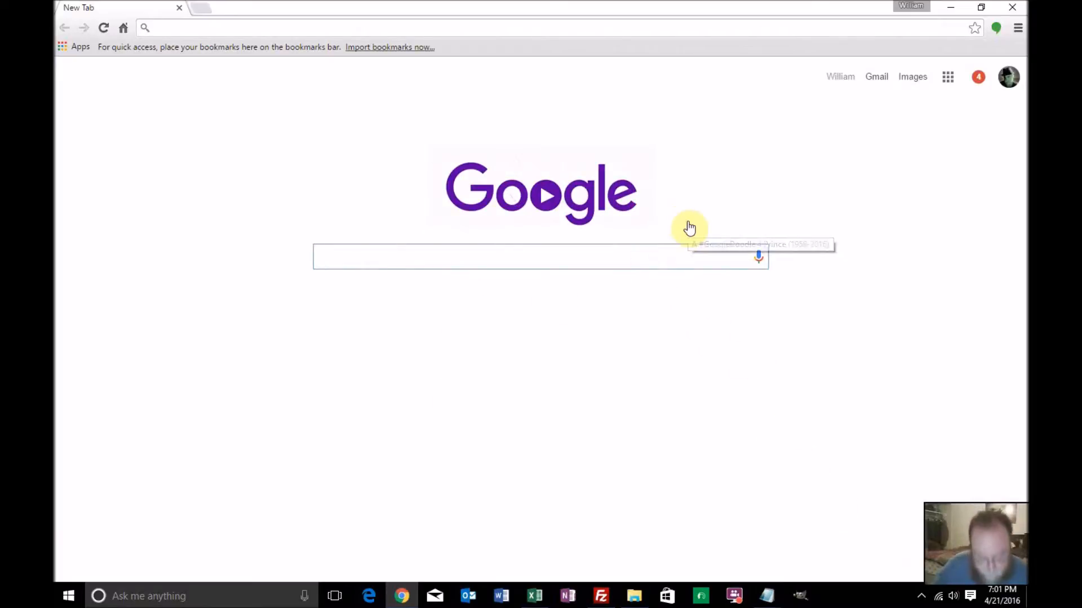
type("freeze top f")
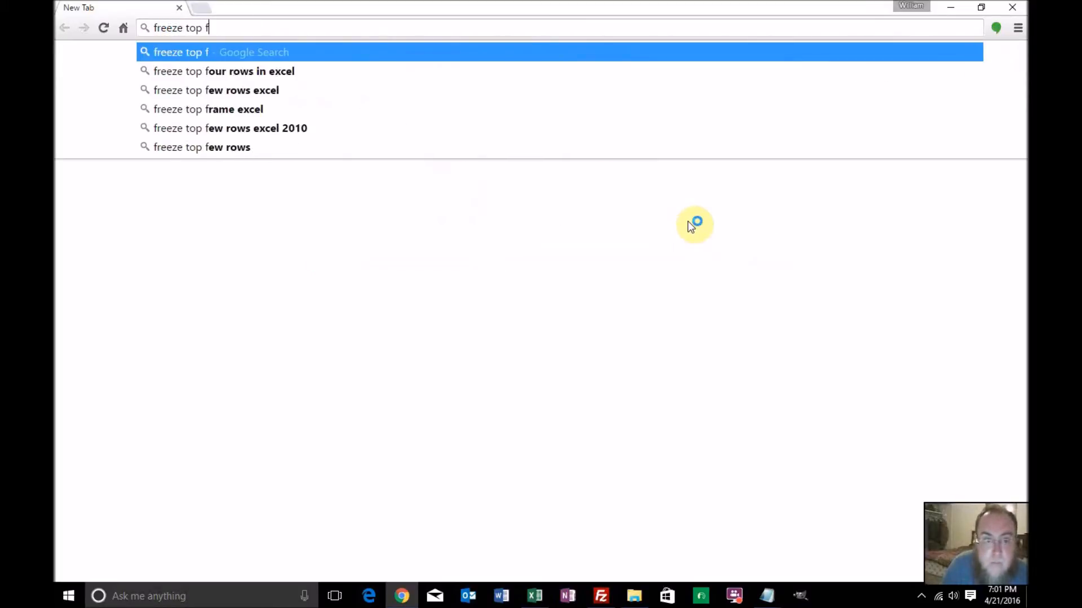
key("BackSpace")
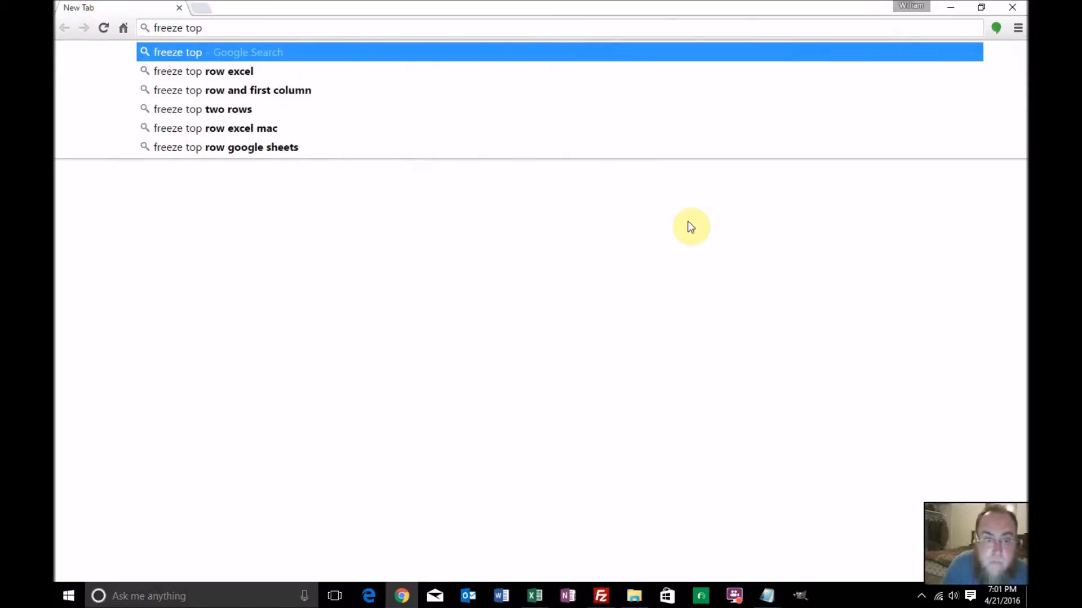
type("row")
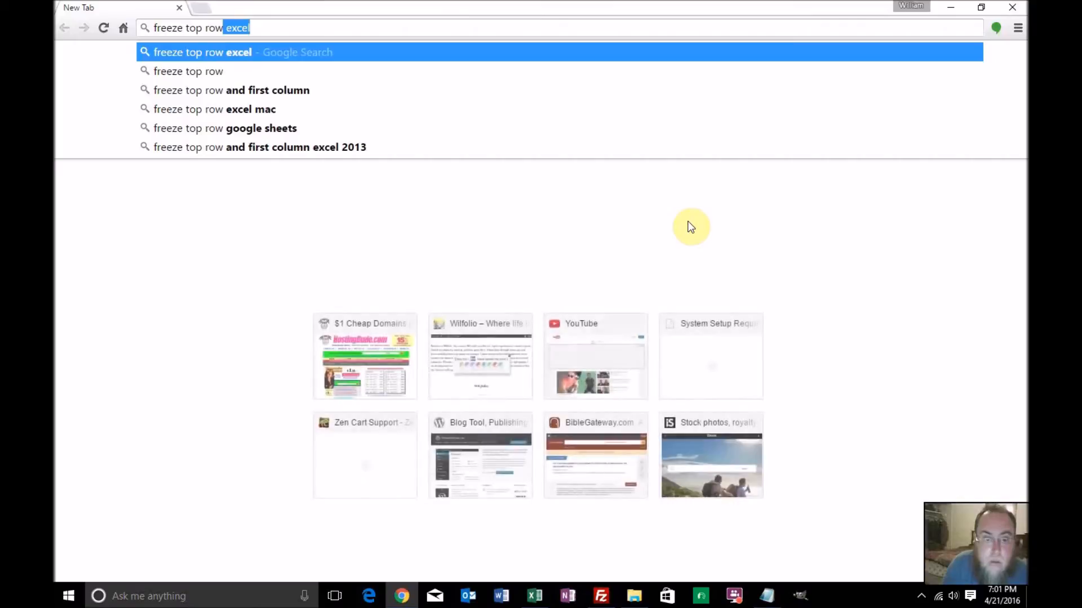
key("Return")
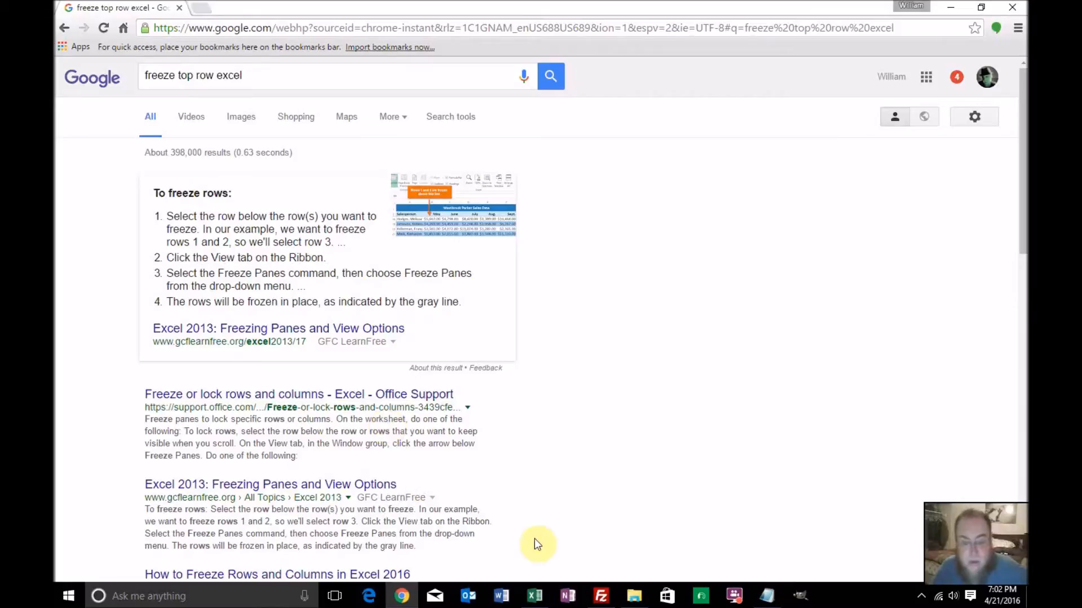
Return to the Excel product sheet and freeze its top row
left_click(540, 595)
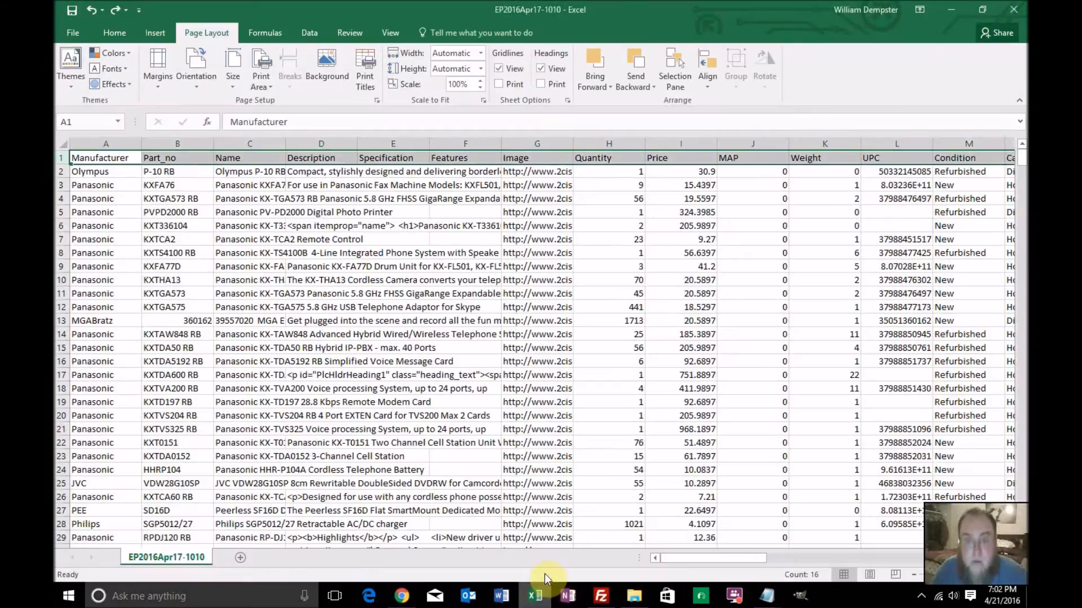
left_click(360, 36)
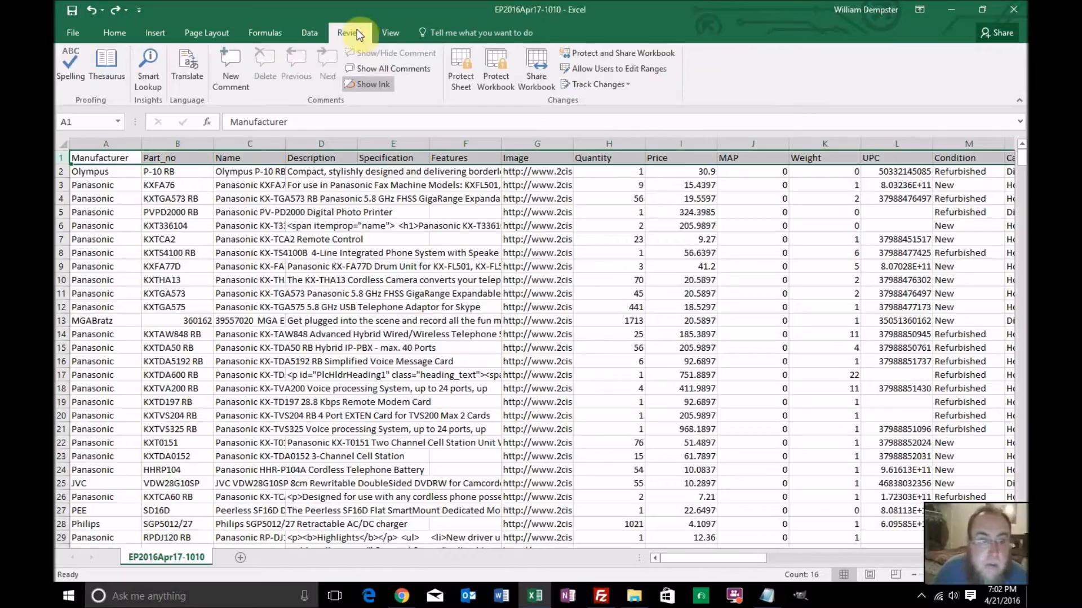
left_click(388, 30)
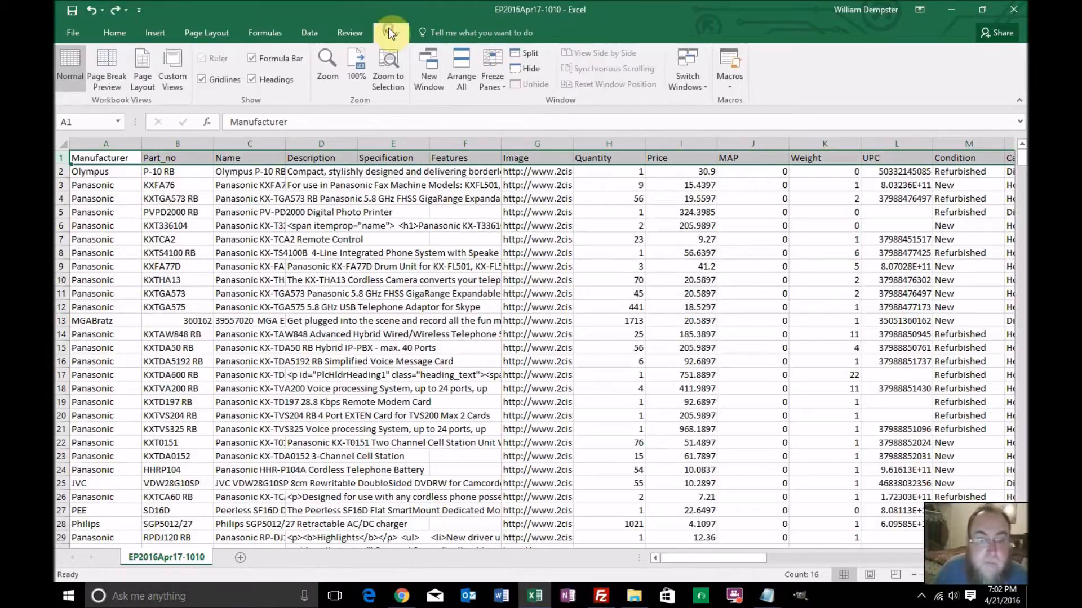
left_click(496, 71)
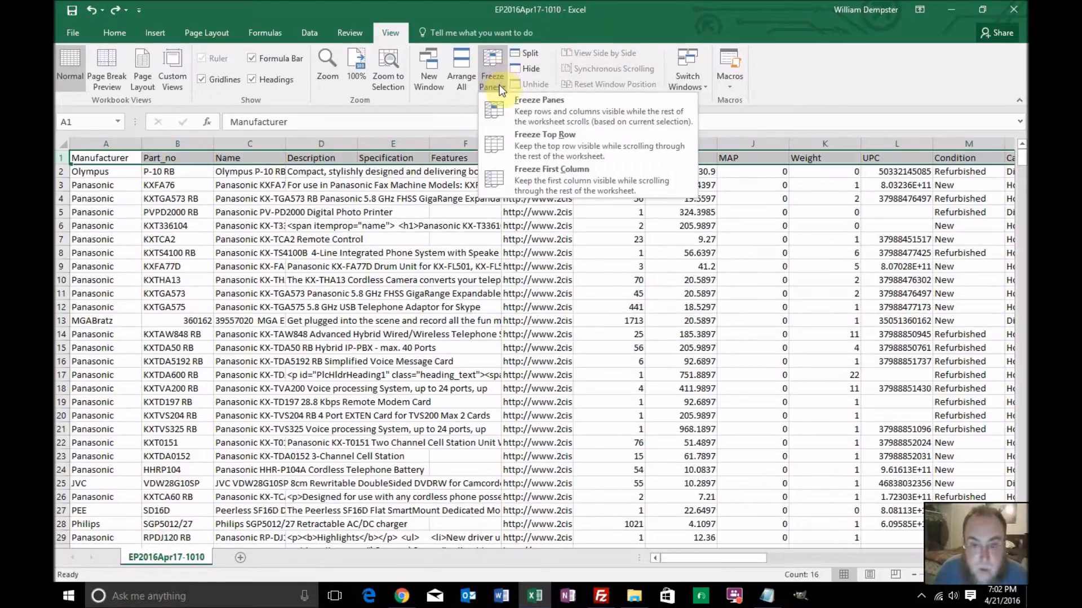
left_click(522, 140)
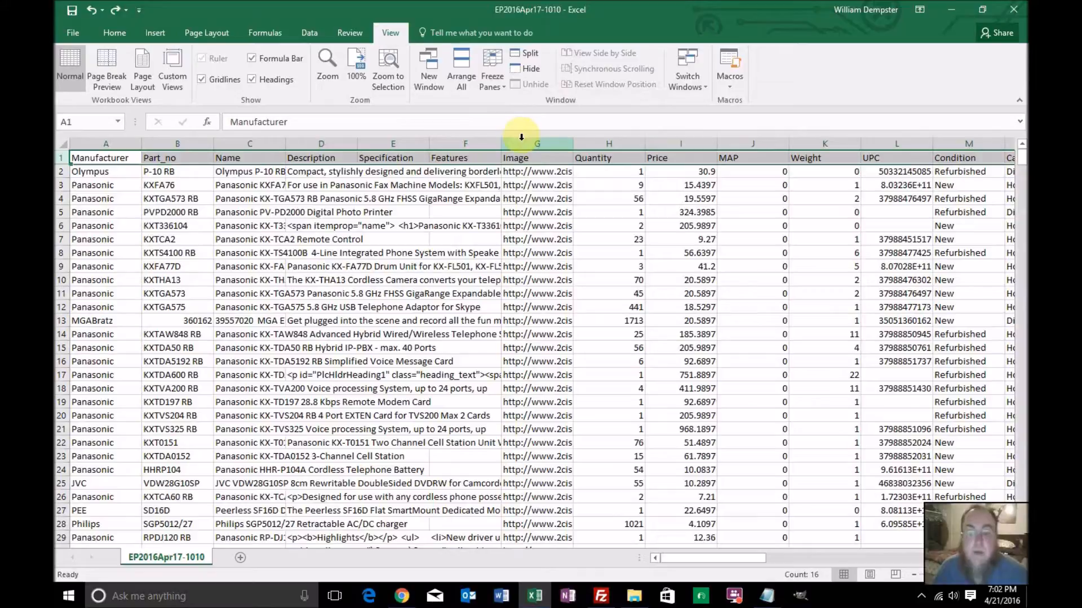
Look through the product rows to check how the frozen header row behaves, and return to the first product
scroll(483, 268, "down", 4)
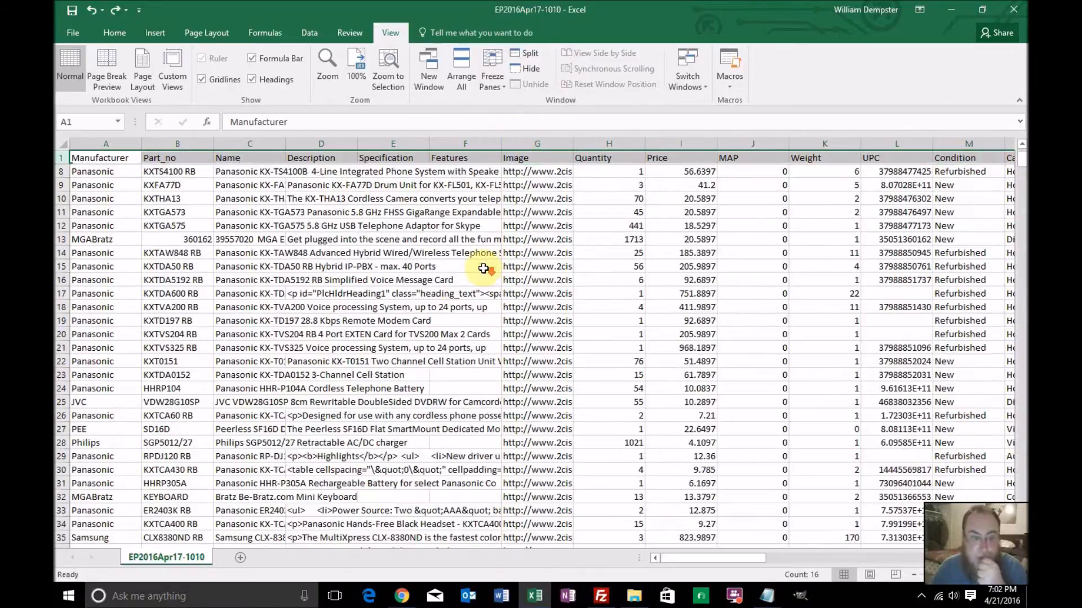
scroll(483, 268, "up", 4)
scroll(484, 268, "down", 7)
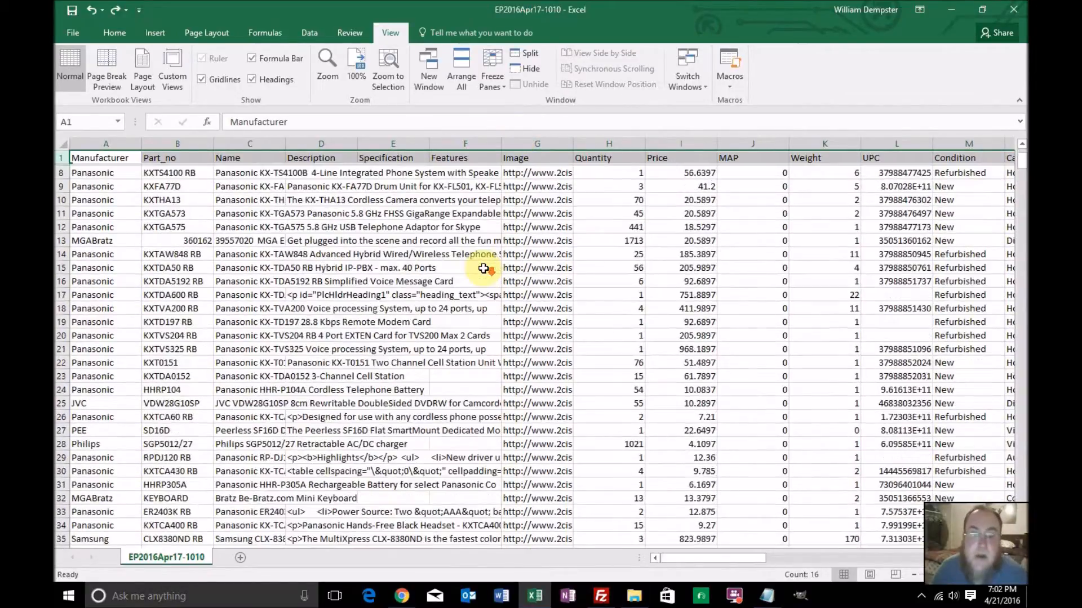
scroll(483, 268, "down", 4)
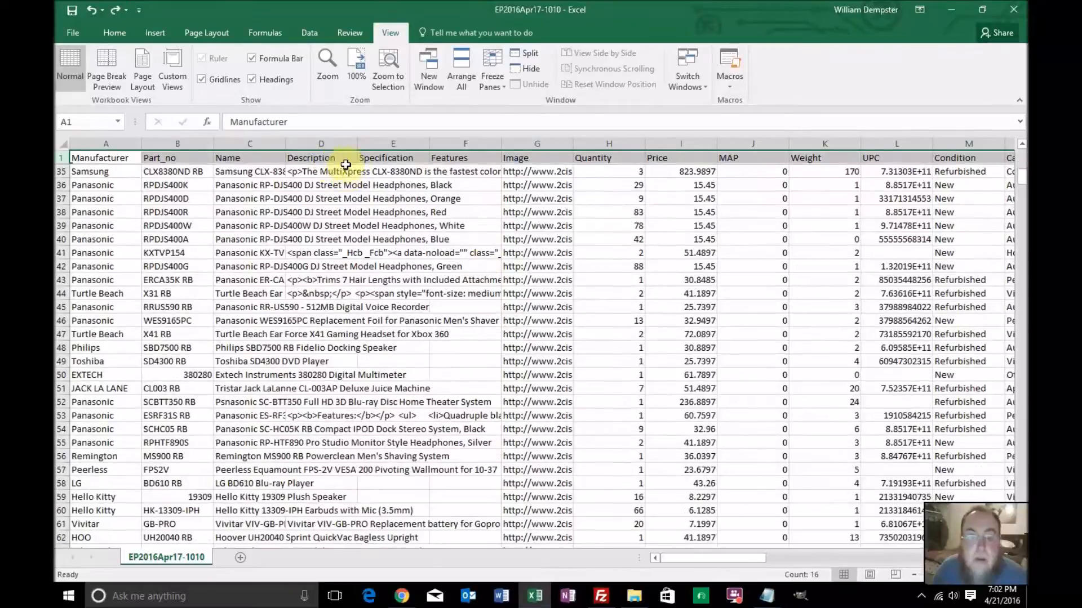
scroll(402, 242, "down", 11)
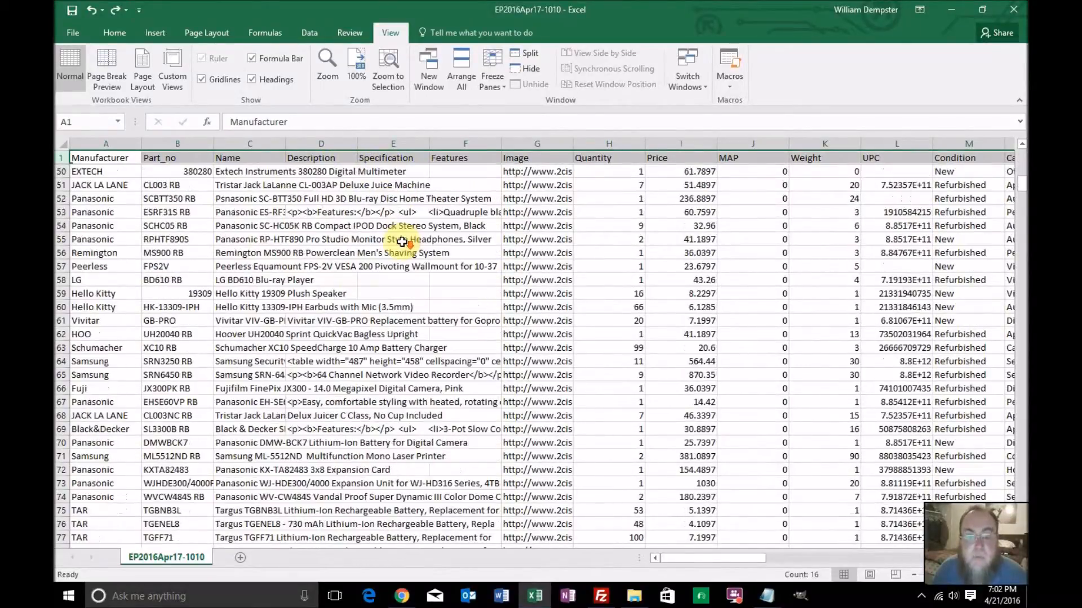
scroll(402, 241, "down", 9)
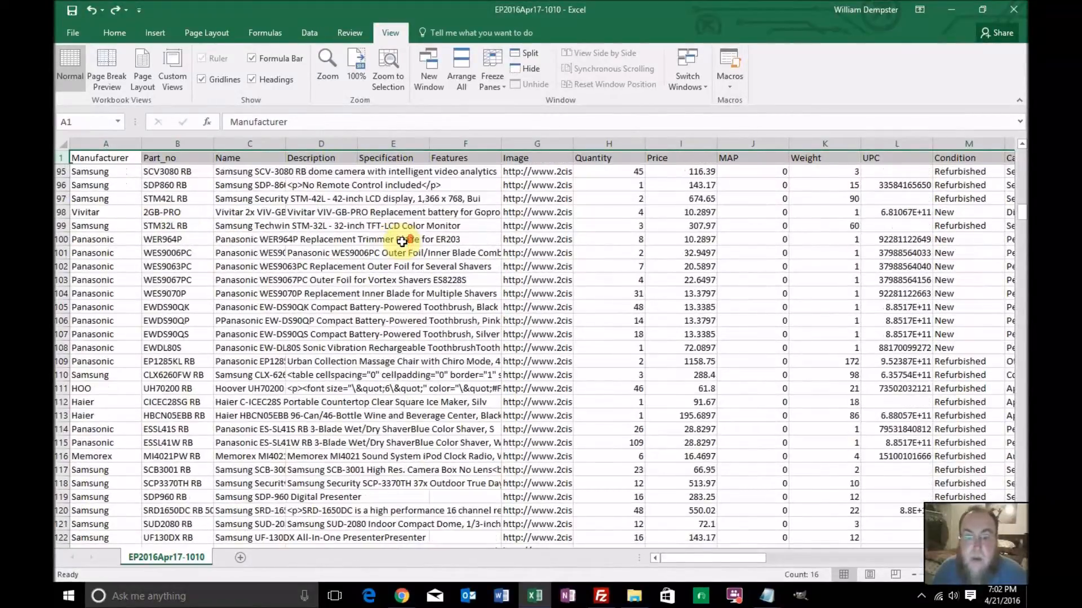
scroll(401, 241, "up", 18)
scroll(401, 241, "up", 13)
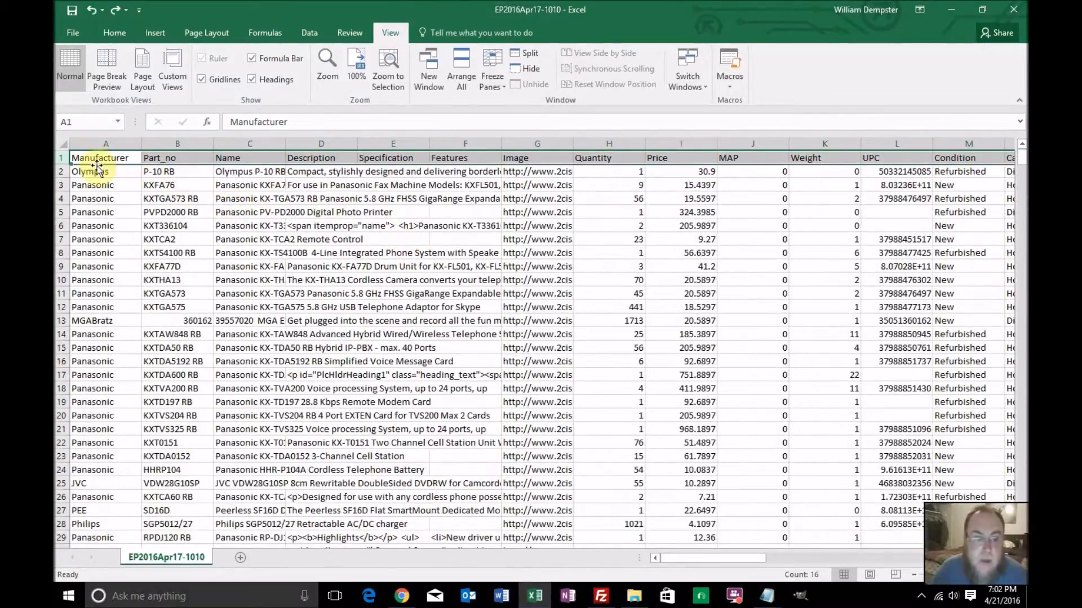
Insert a new column before the Manufacturer column and enter "Product ID" as its header in A1
left_click(123, 139)
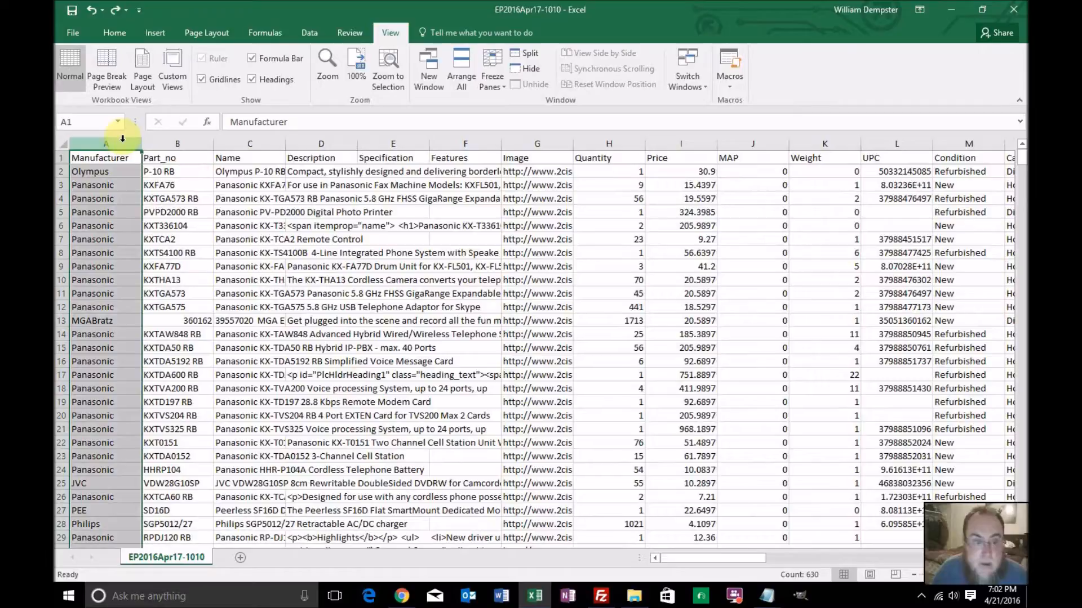
right_click(85, 140)
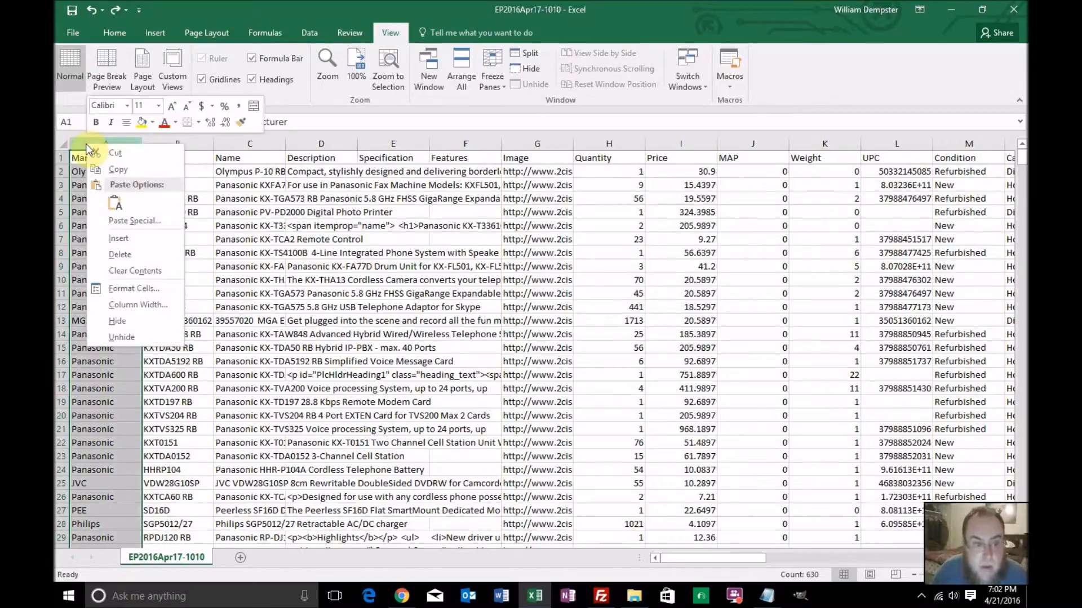
left_click(100, 236)
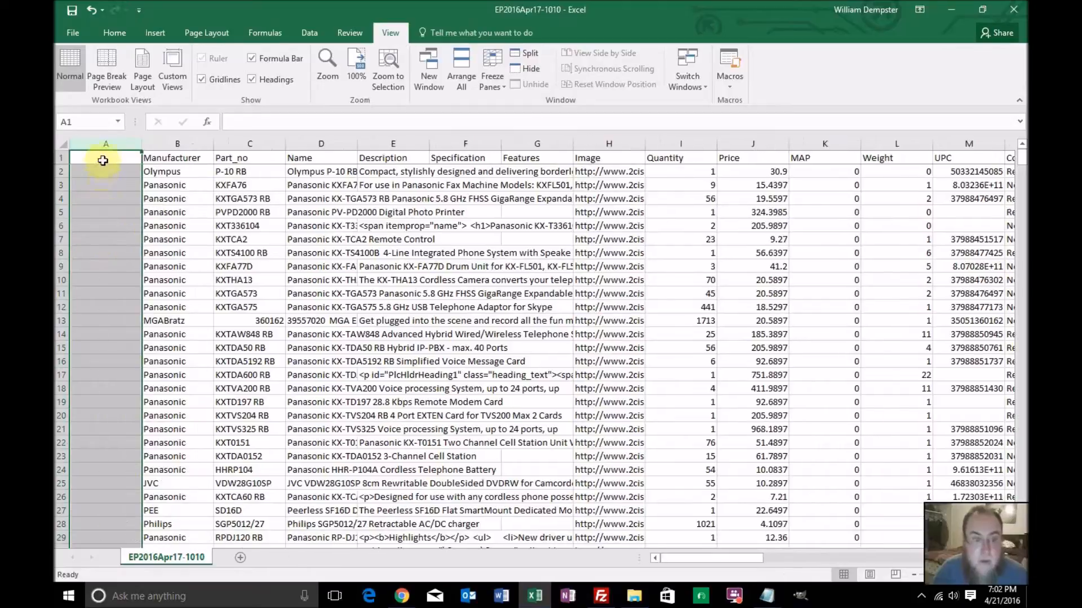
left_click(102, 158)
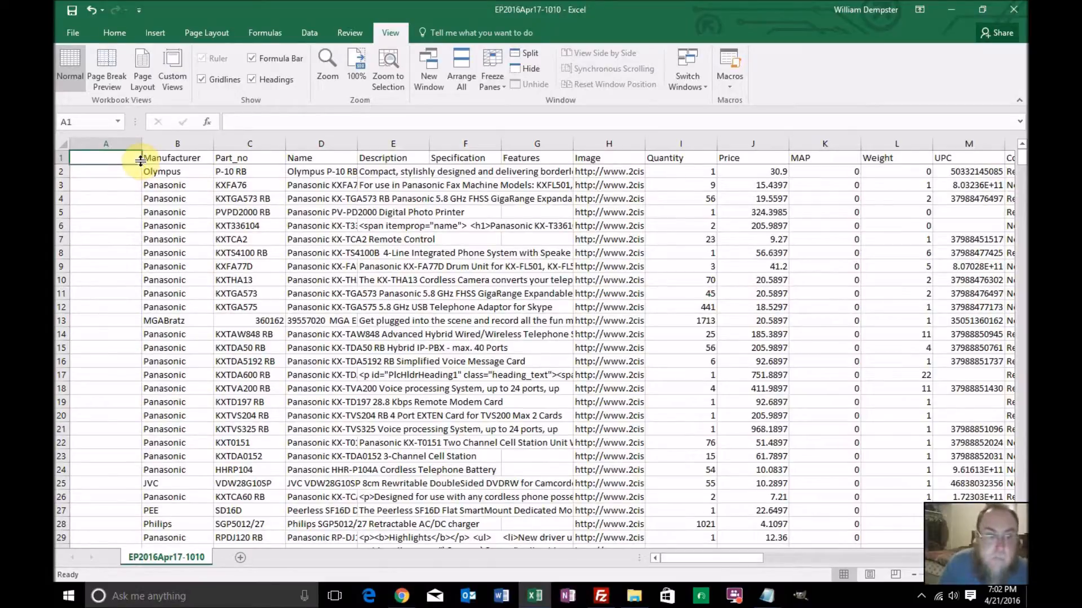
type("Product ID")
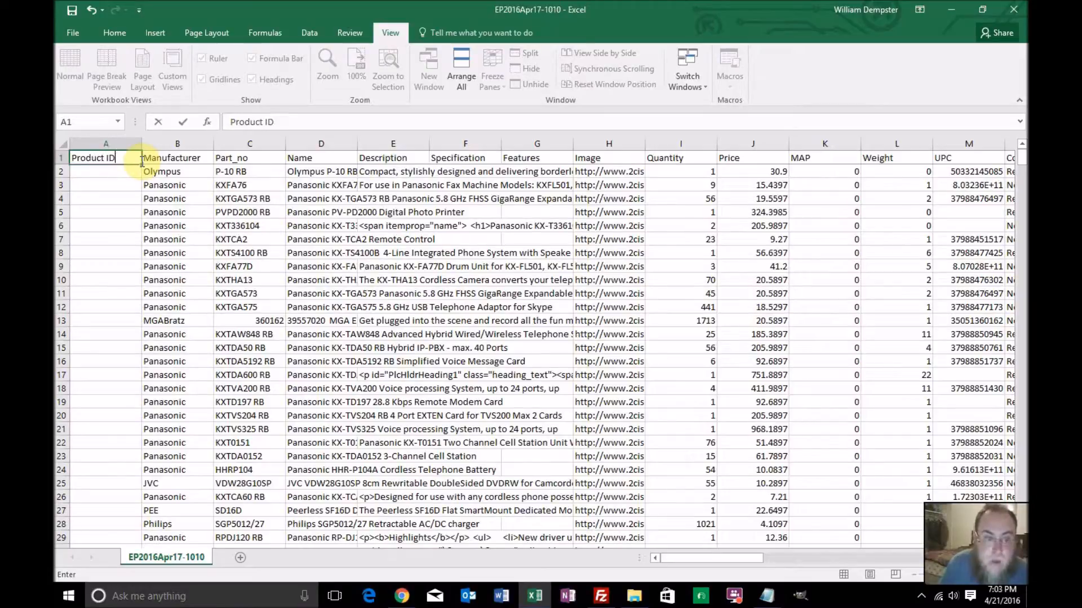
key("Return")
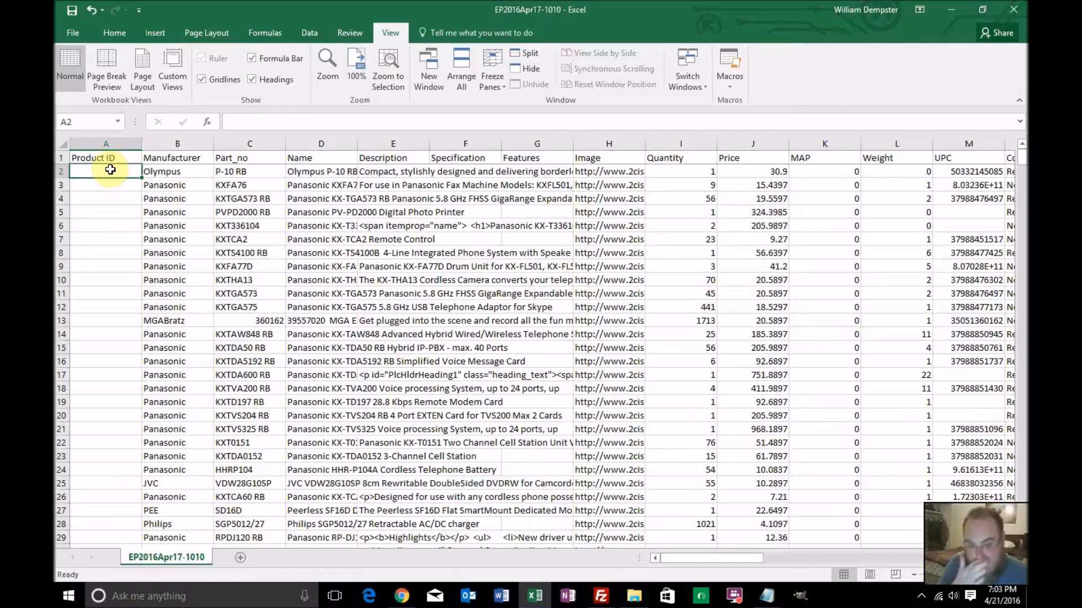
Enter 1001 in A2 and 1002 in A3, and fill the Product ID series down to the last product row
type("1")
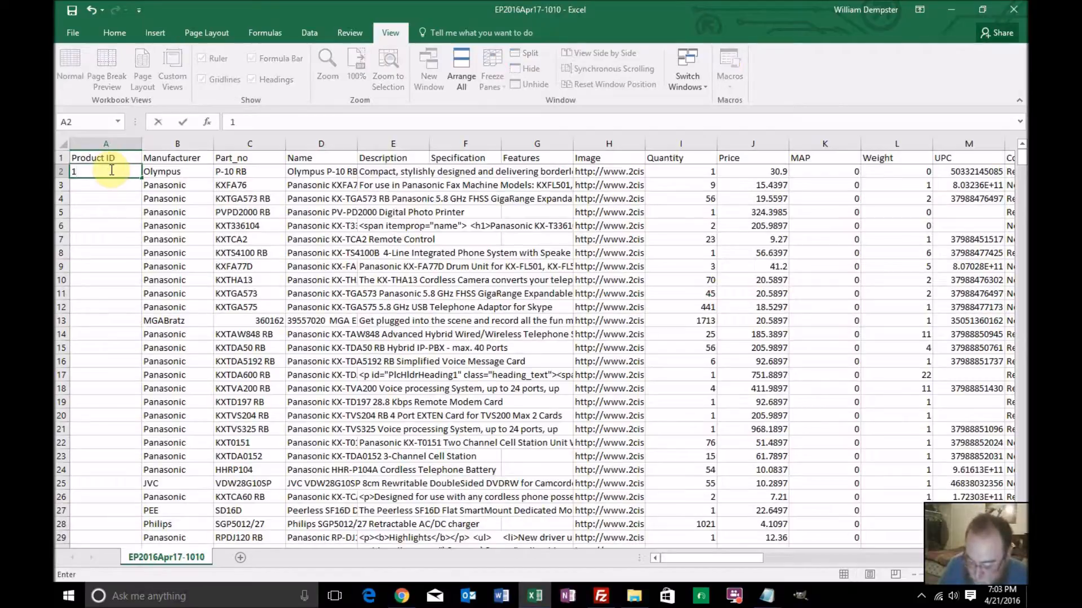
type("1")
key("Return")
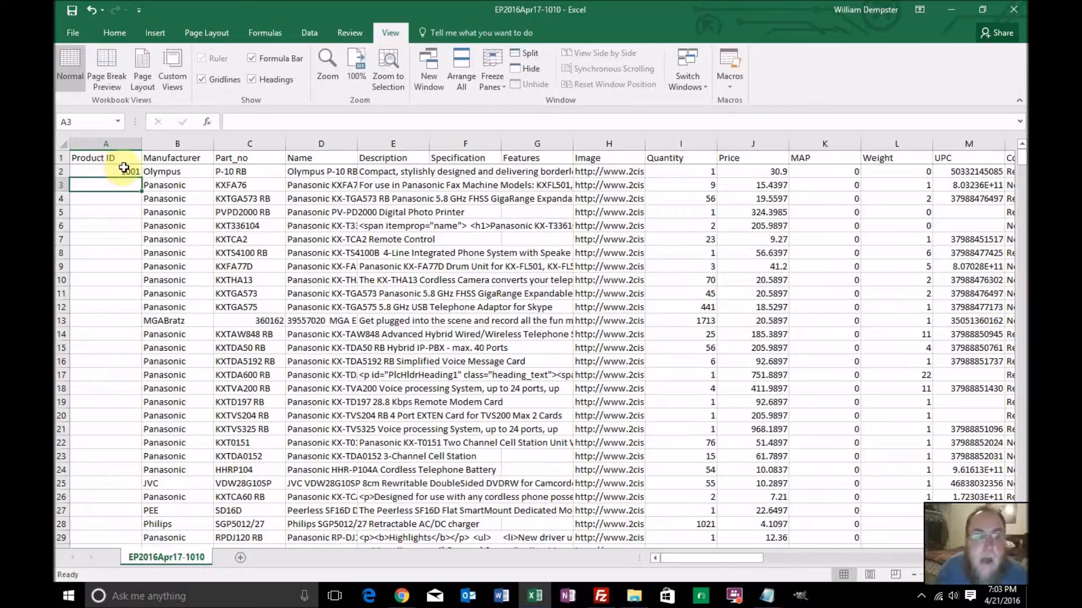
left_click(119, 170)
left_click(131, 186)
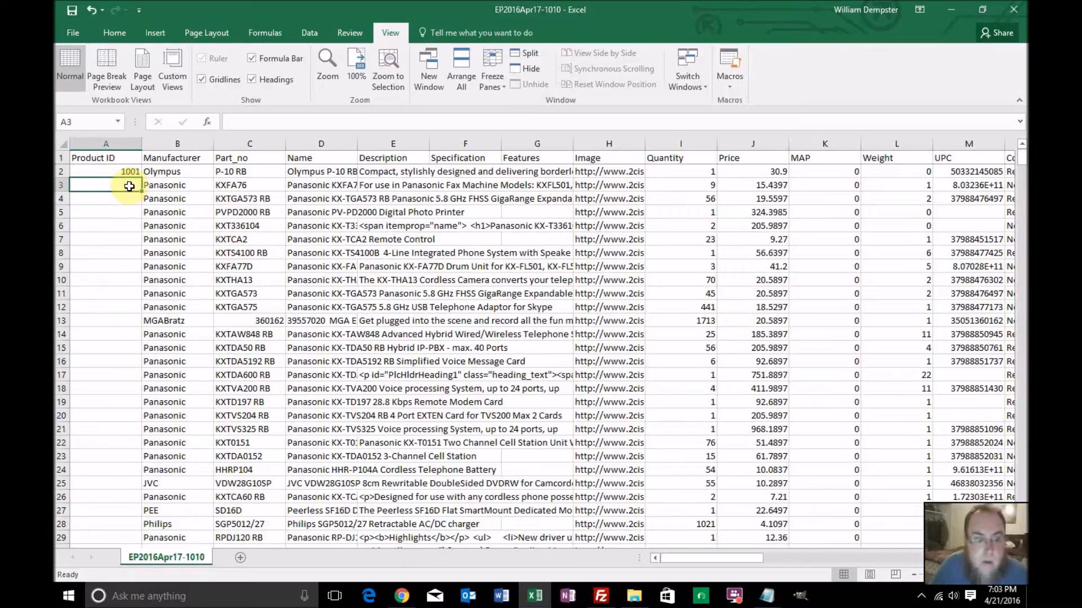
type("100")
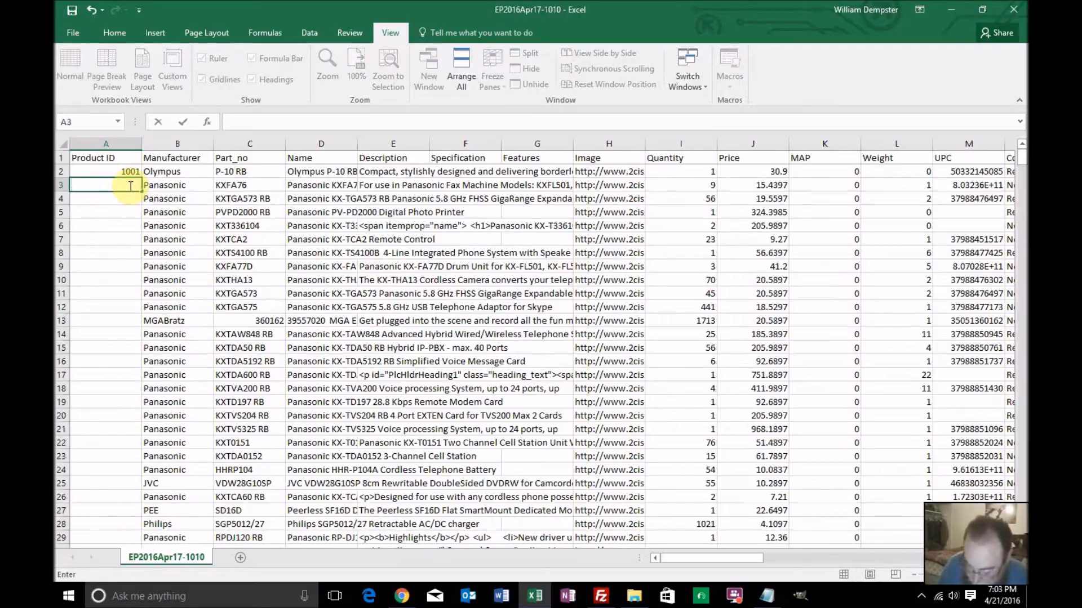
type("2")
key("Return")
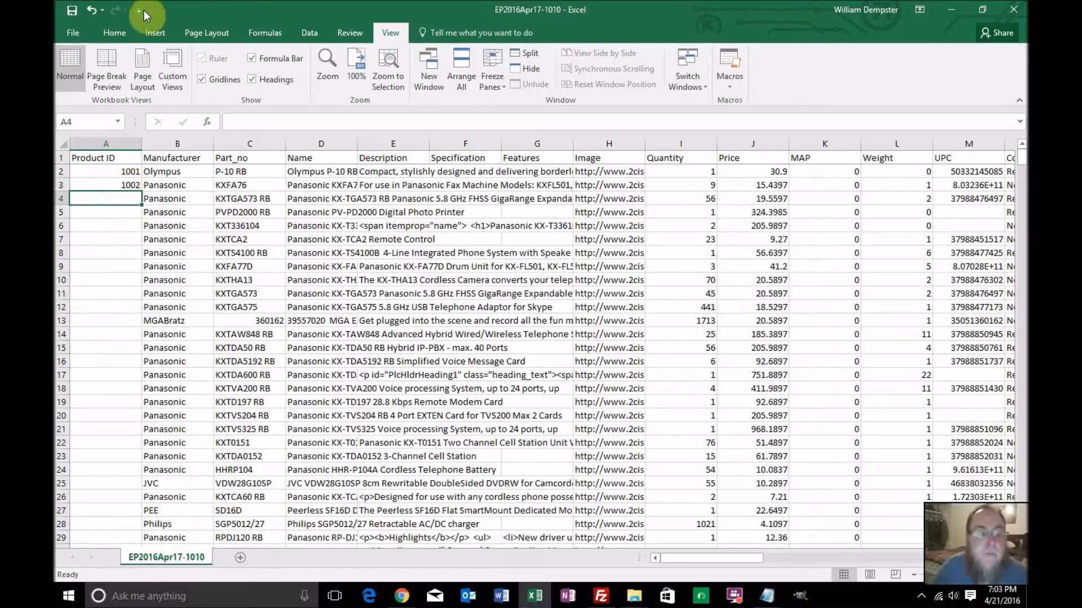
left_click_drag(130, 171, 130, 184)
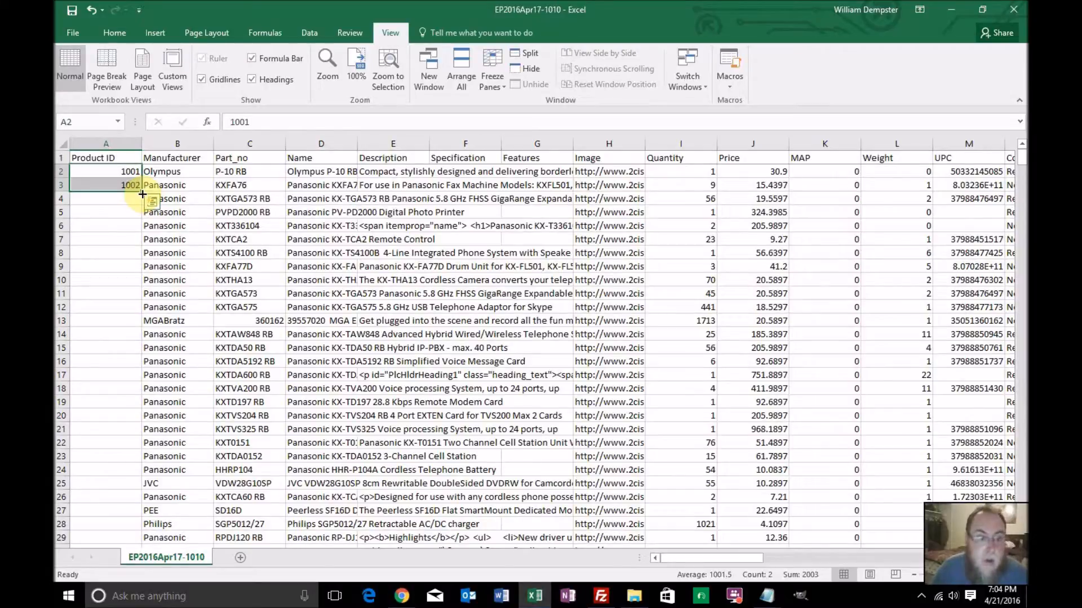
double_click(143, 193)
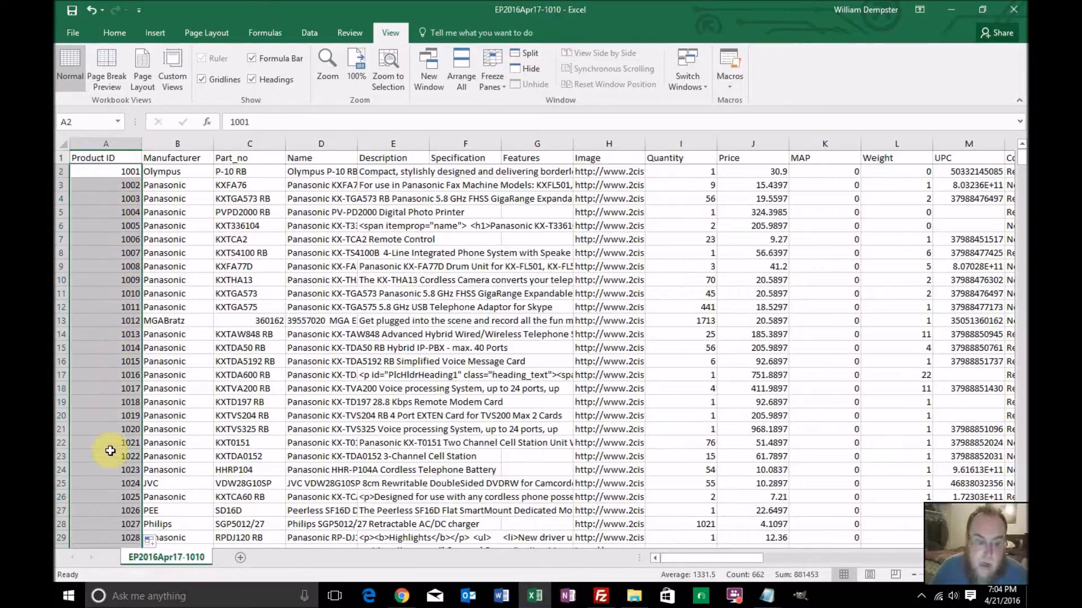
Examine the filled Product ID column down to the last product row and return to the first row
scroll(127, 515, "down", 4)
scroll(128, 519, "down", 5)
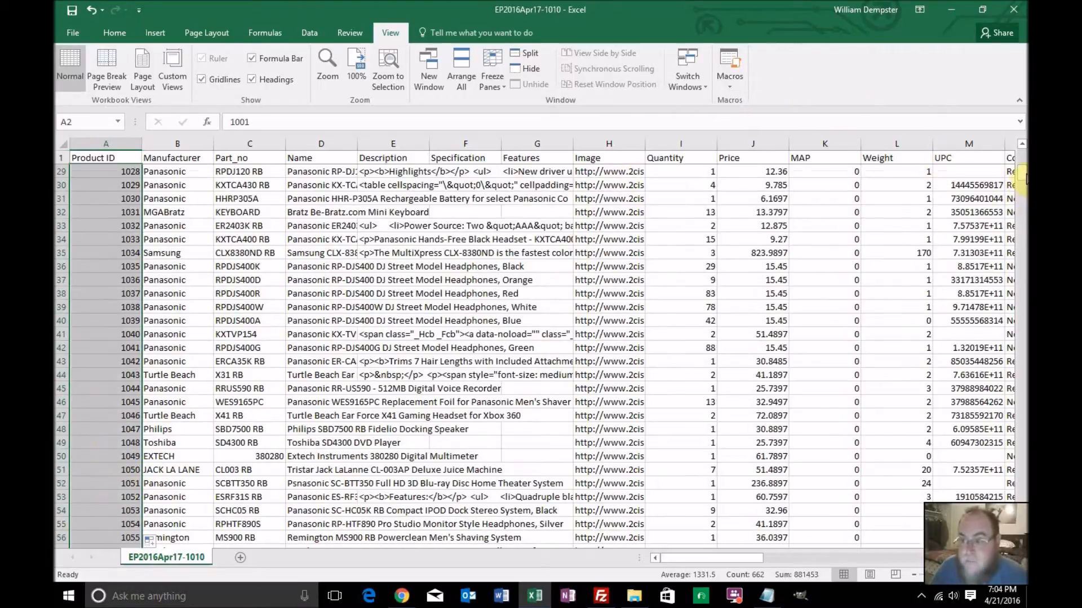
left_click_drag(1025, 178, 1022, 392)
left_click_drag(1023, 467, 1023, 535)
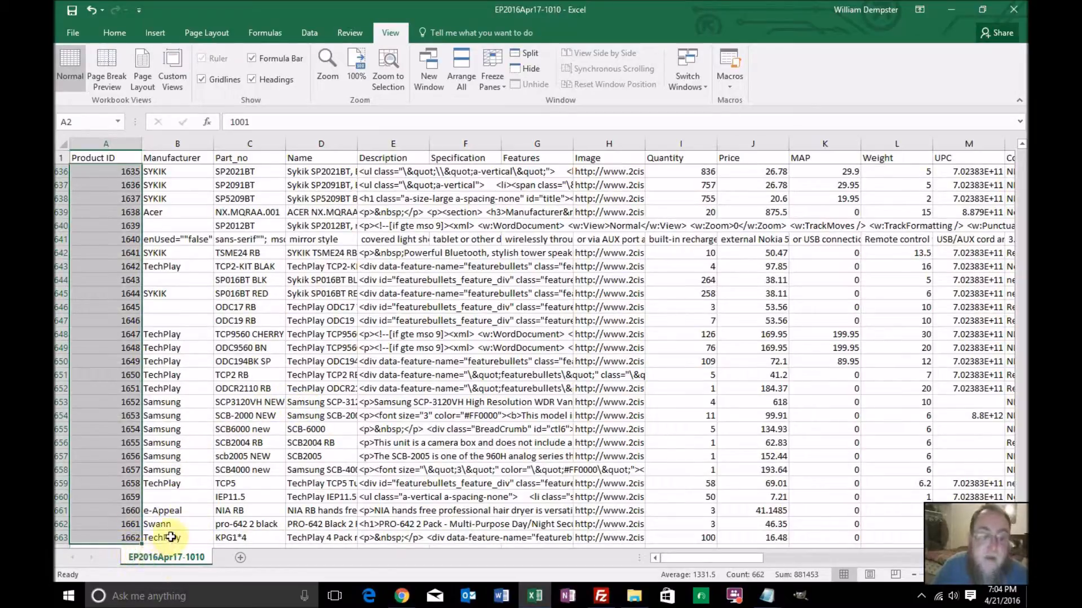
scroll(179, 525, "up", 1)
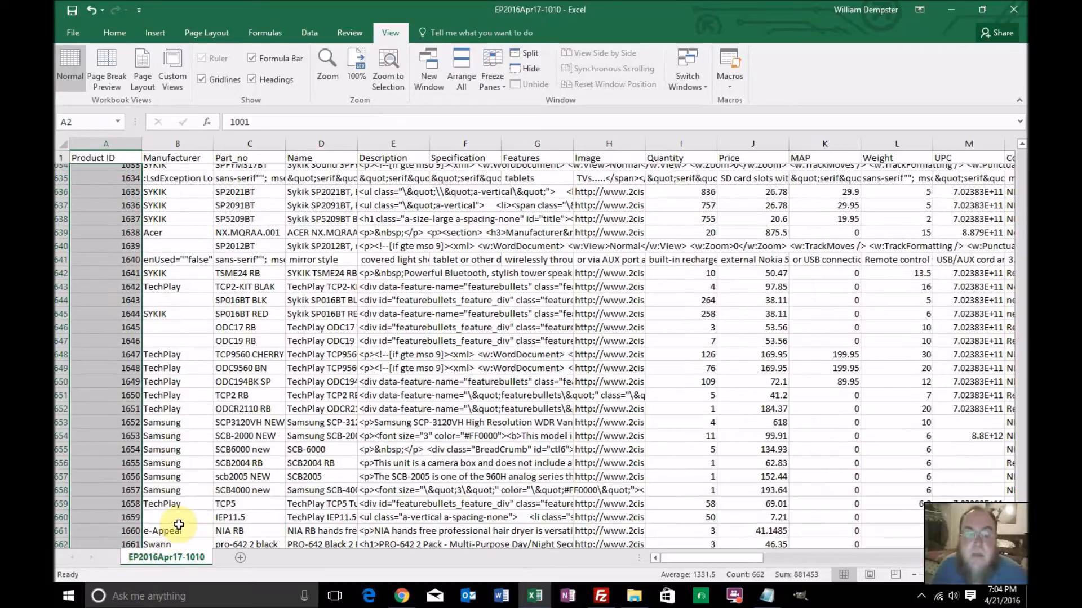
scroll(179, 525, "up", 3)
scroll(179, 525, "up", 4)
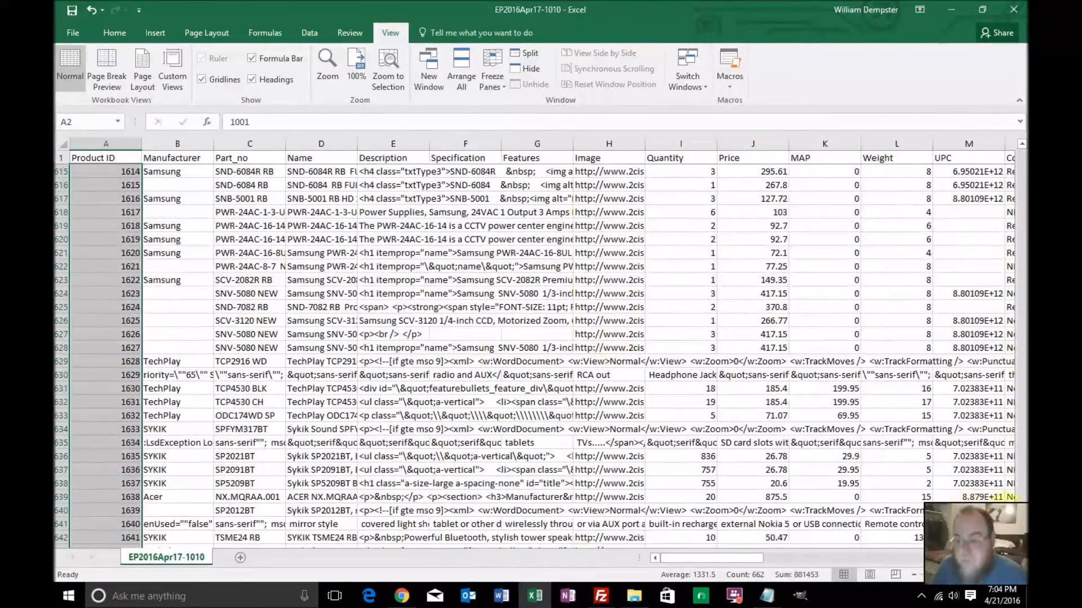
left_click_drag(1021, 521, 1004, 145)
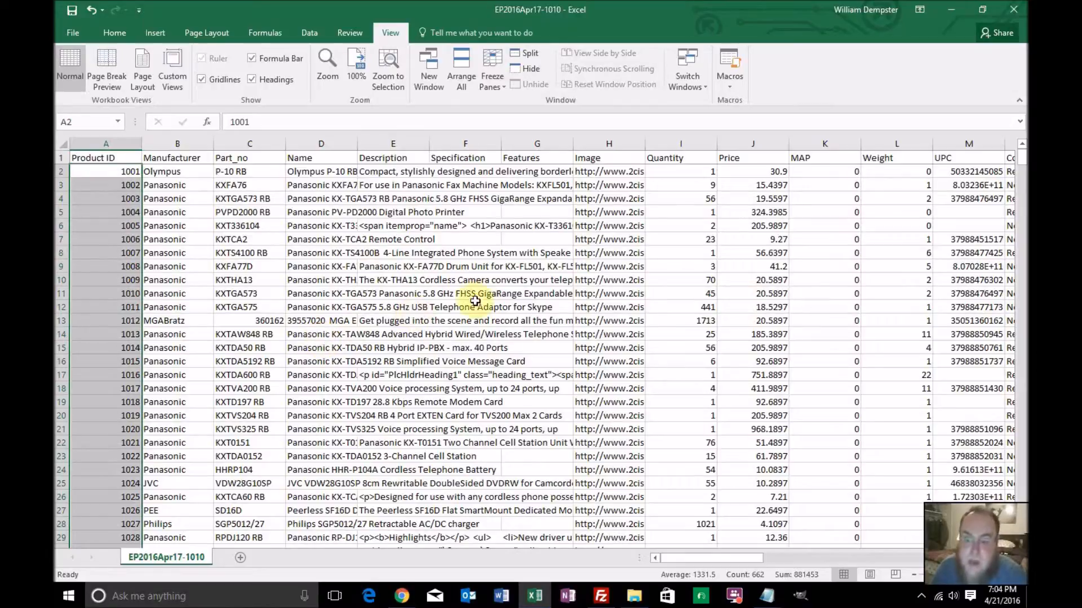
Check the first product's image address in H2, and search Google in Chrome for "does zencart take remote images?"
left_click(603, 173)
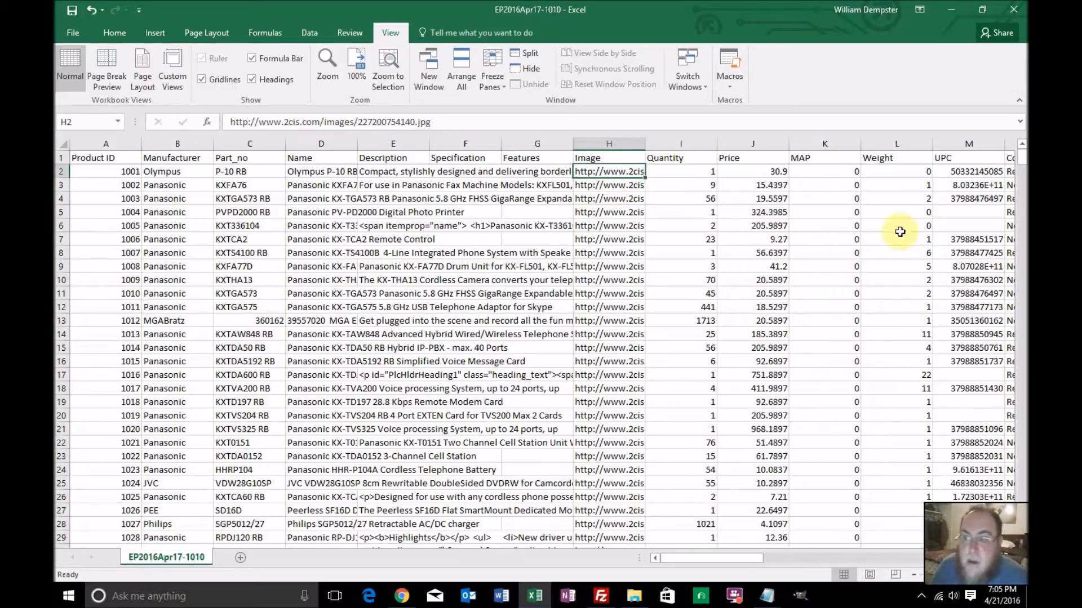
mouse_move(1021, 156)
left_mouse_down()
mouse_move(1022, 298)
mouse_move(992, 527)
mouse_move(1016, 153)
left_mouse_up()
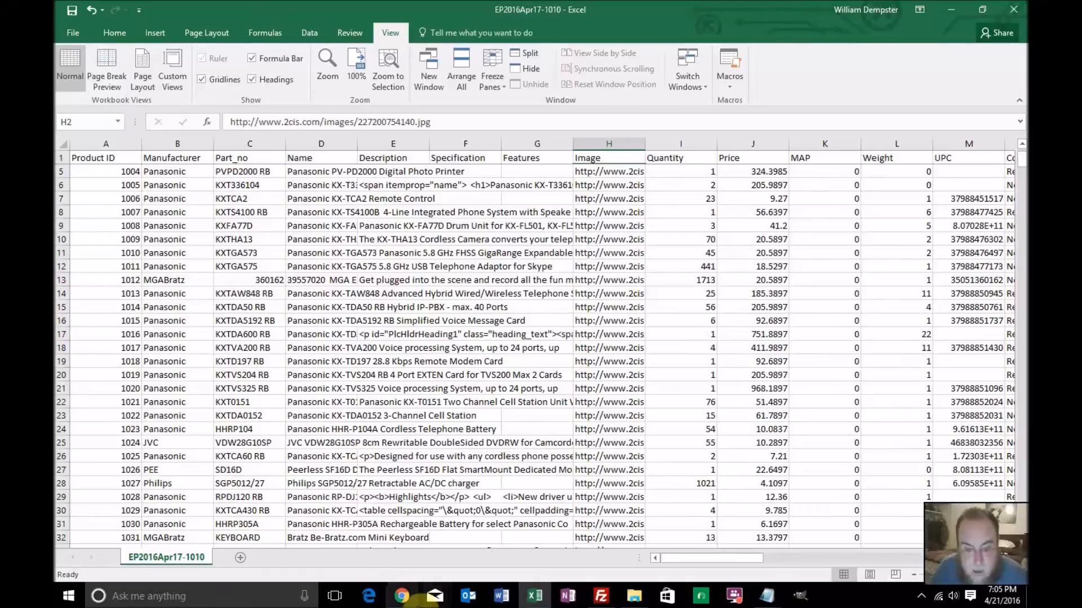
left_click(401, 598)
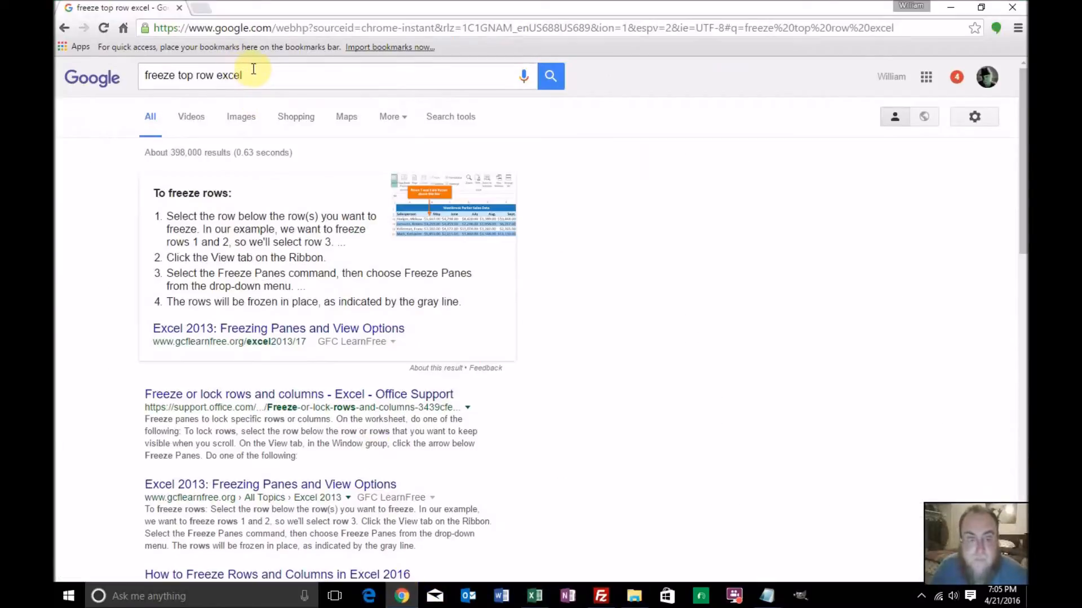
left_click_drag(248, 75, 70, 32)
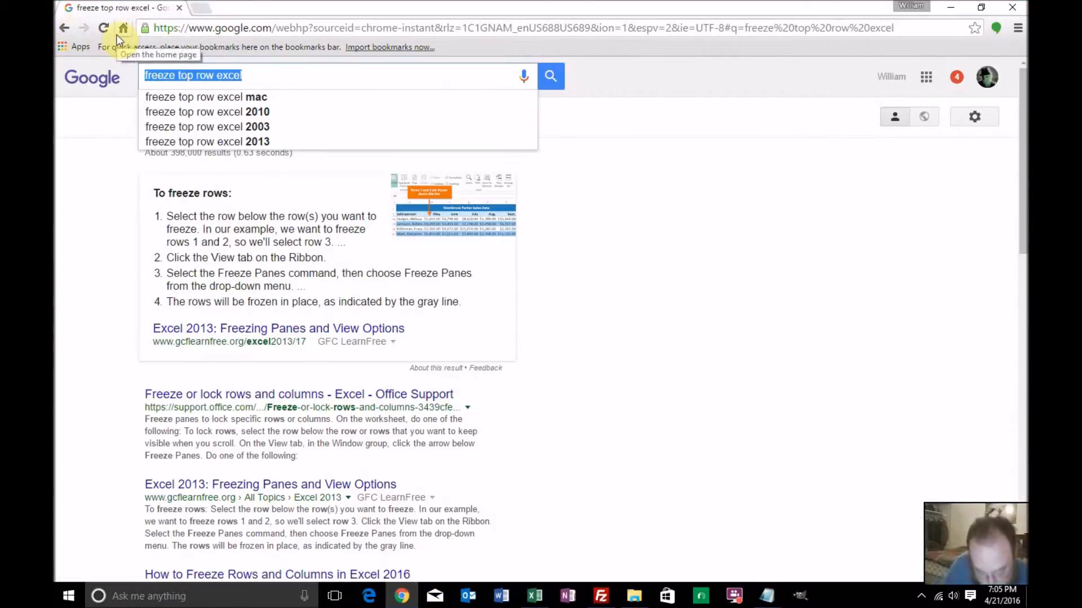
type("do")
key("BackSpace")
type("e")
key("BackSpace")
type("oes zenc")
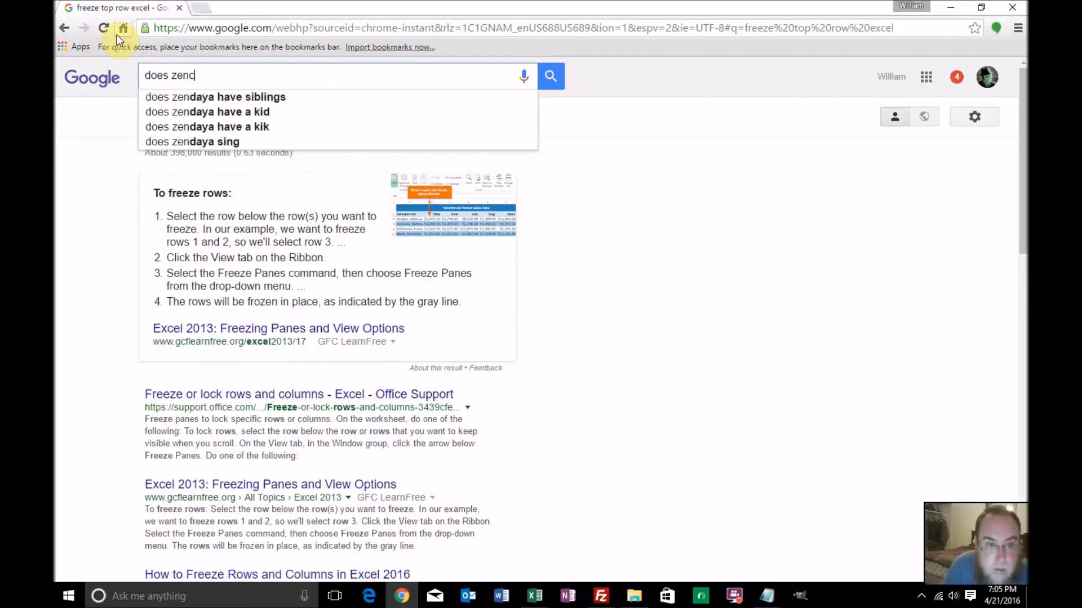
type("art take ")
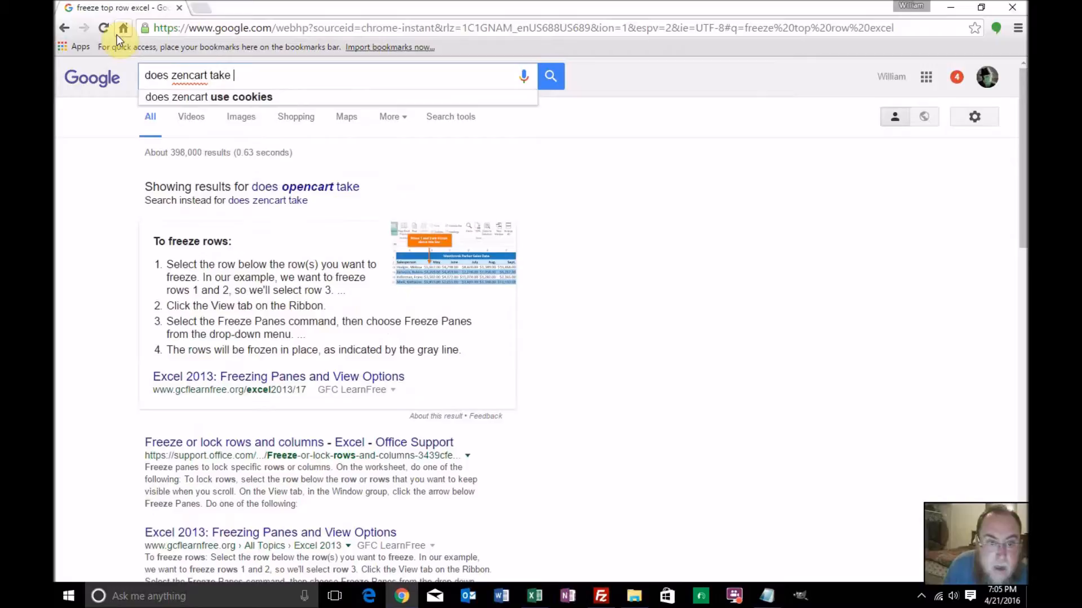
type("imge U")
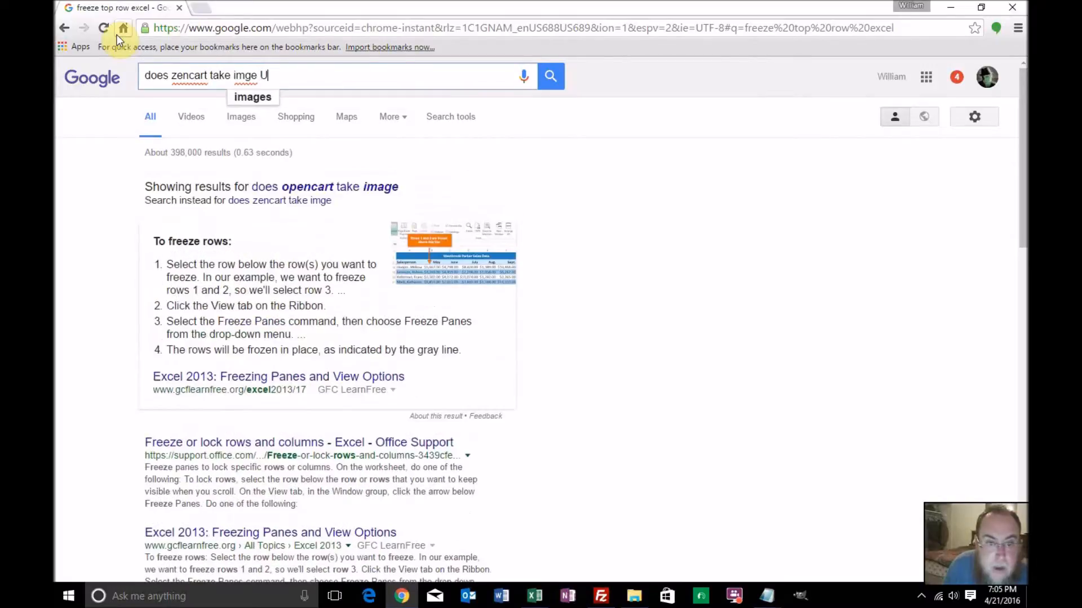
key("BackSpace")
key("BackSpace")
key("BackSpace")
key("BackSpace")
key("BackSpace")
key("BackSpace")
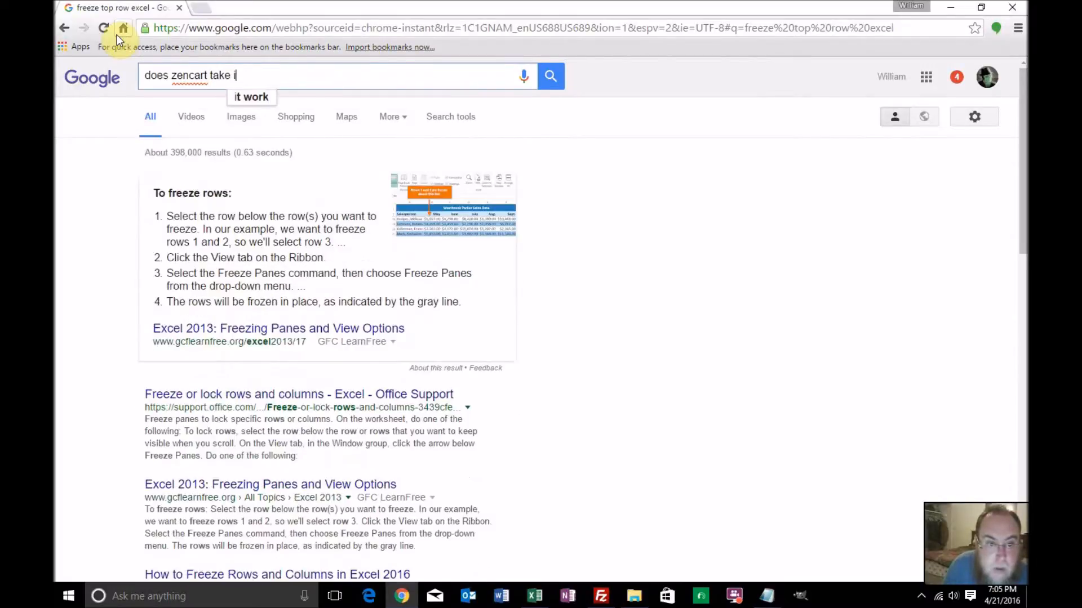
type("remote i")
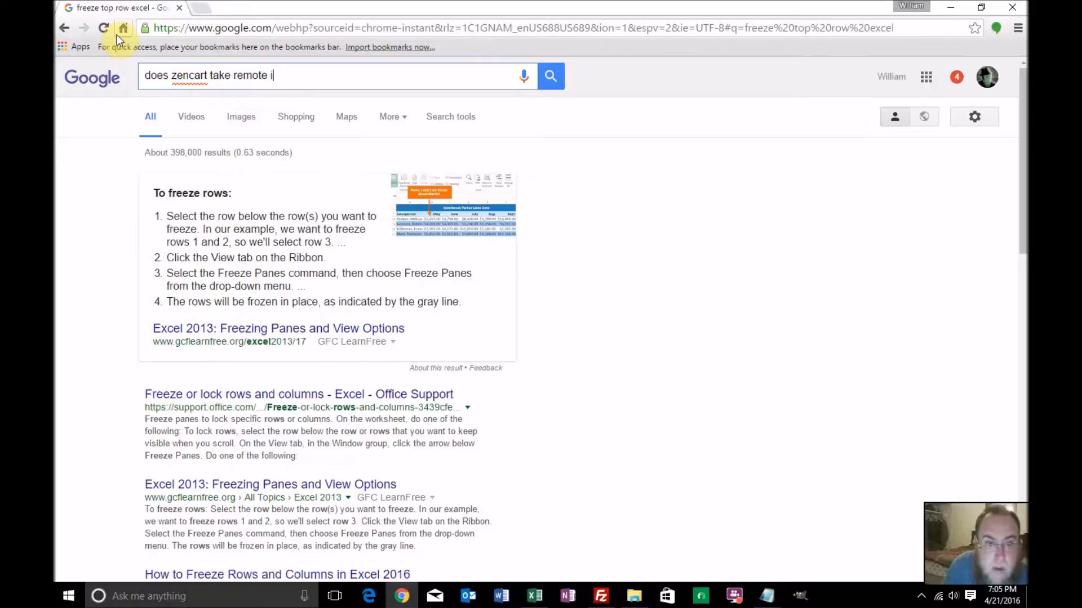
type("mages?")
key("Return")
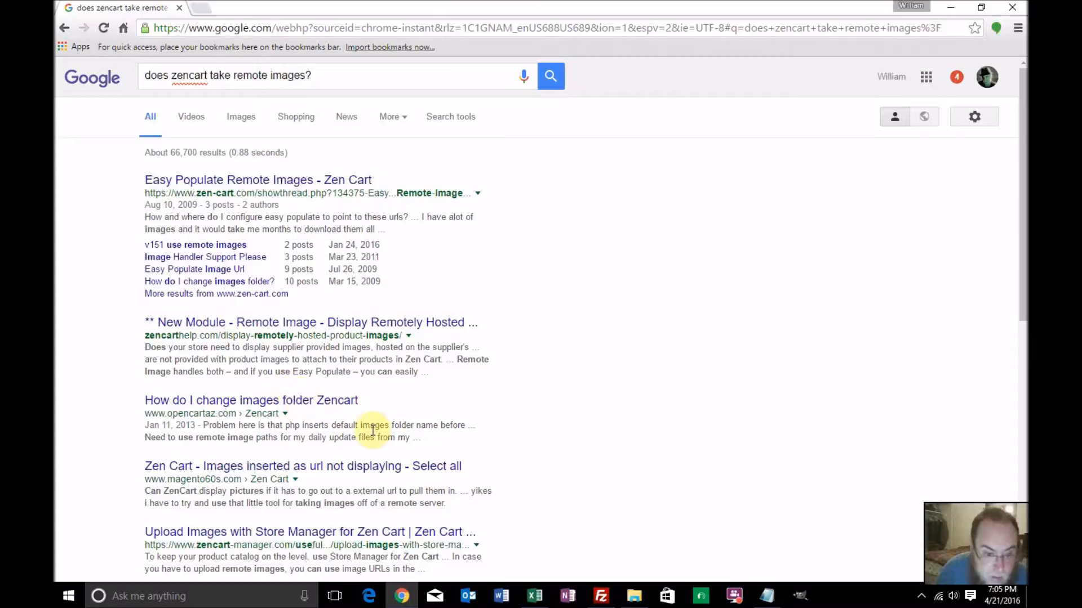
Look through the search results for information on using remotely hosted product images in Zen Cart
scroll(372, 431, "down", 1)
scroll(373, 430, "down", 1)
scroll(372, 431, "down", 2)
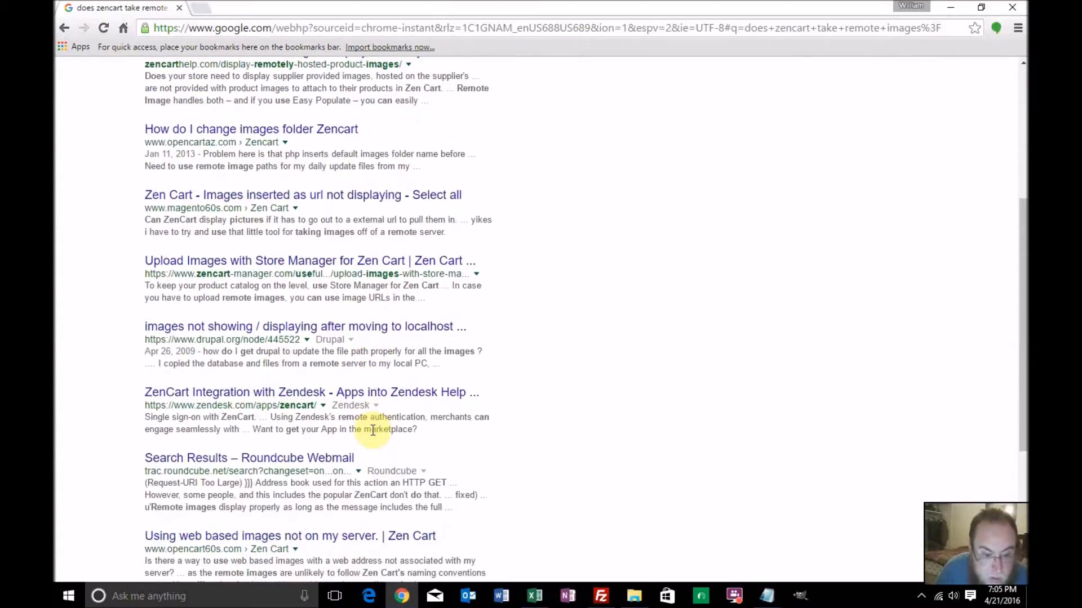
scroll(372, 431, "down", 1)
scroll(372, 431, "down", 2)
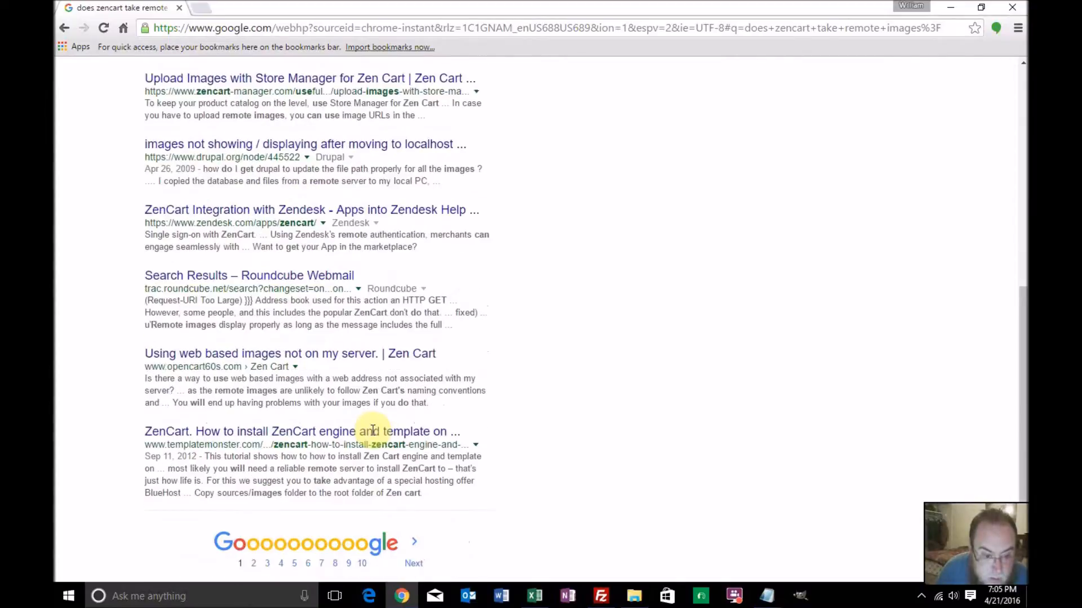
scroll(371, 430, "up", 7)
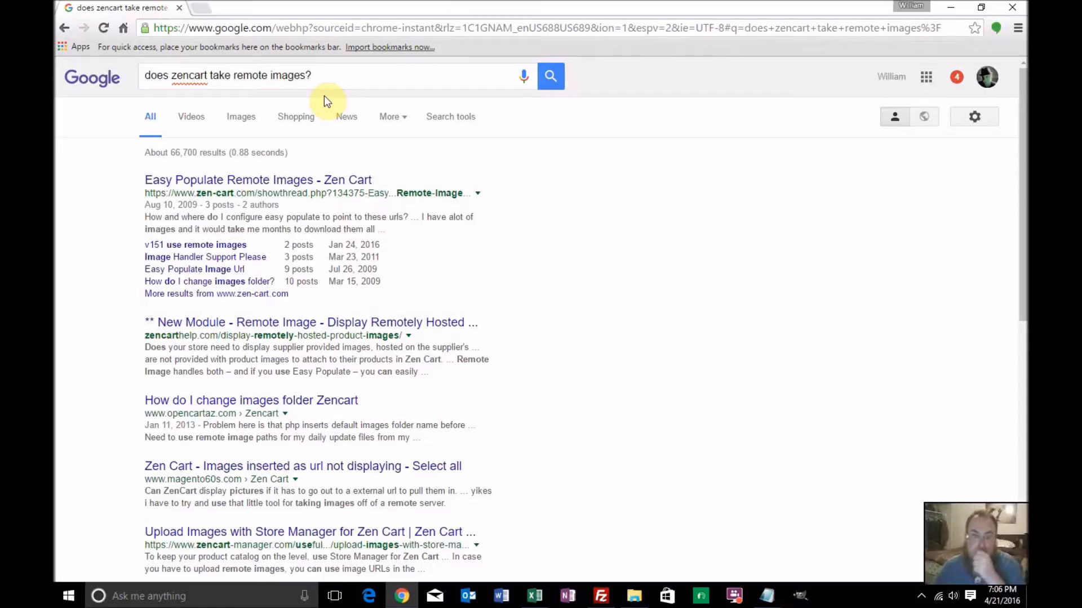
Search Google for "wget" and open the GNU Wget page on gnu.org
left_click_drag(328, 78, 113, 65)
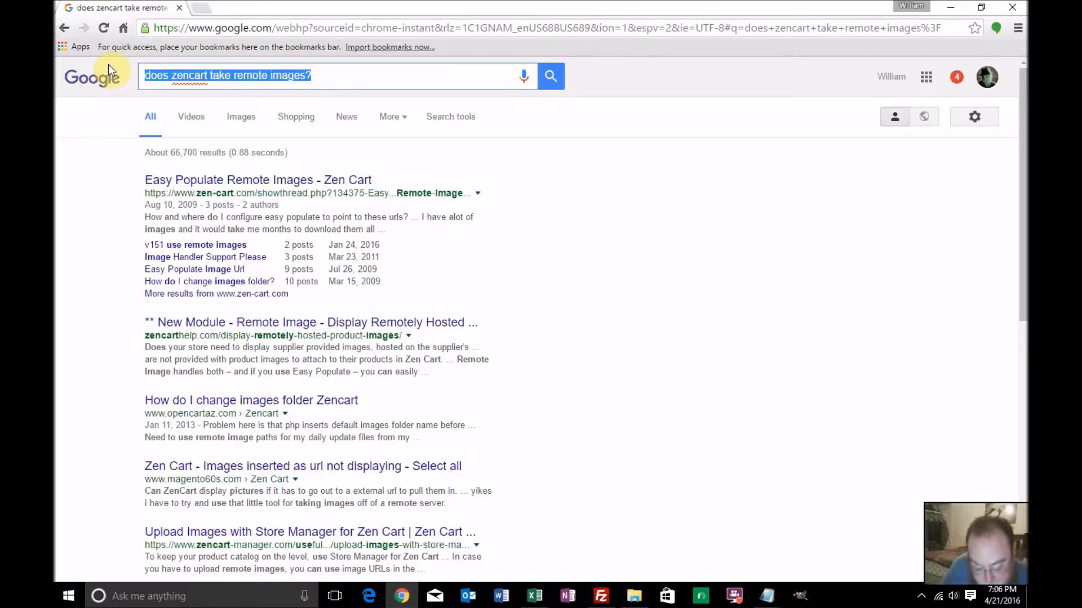
type("wget")
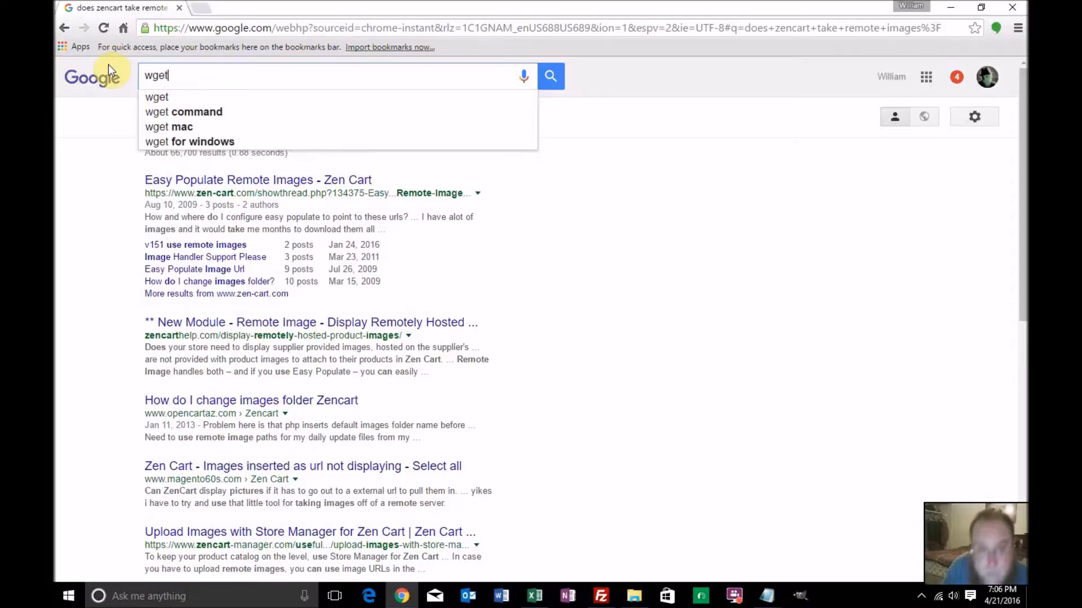
key("Return")
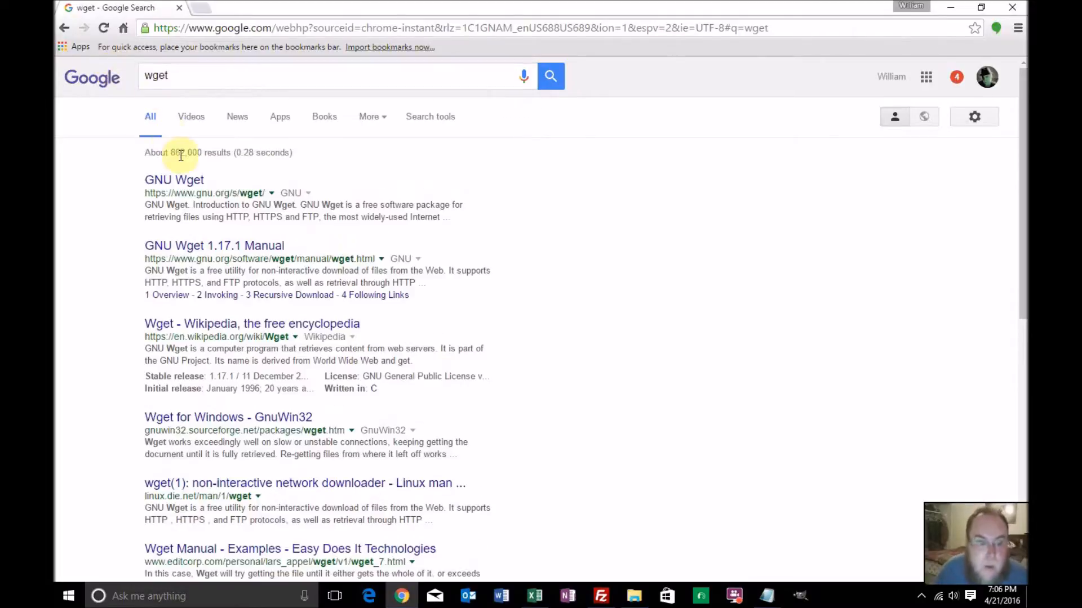
left_click(199, 186)
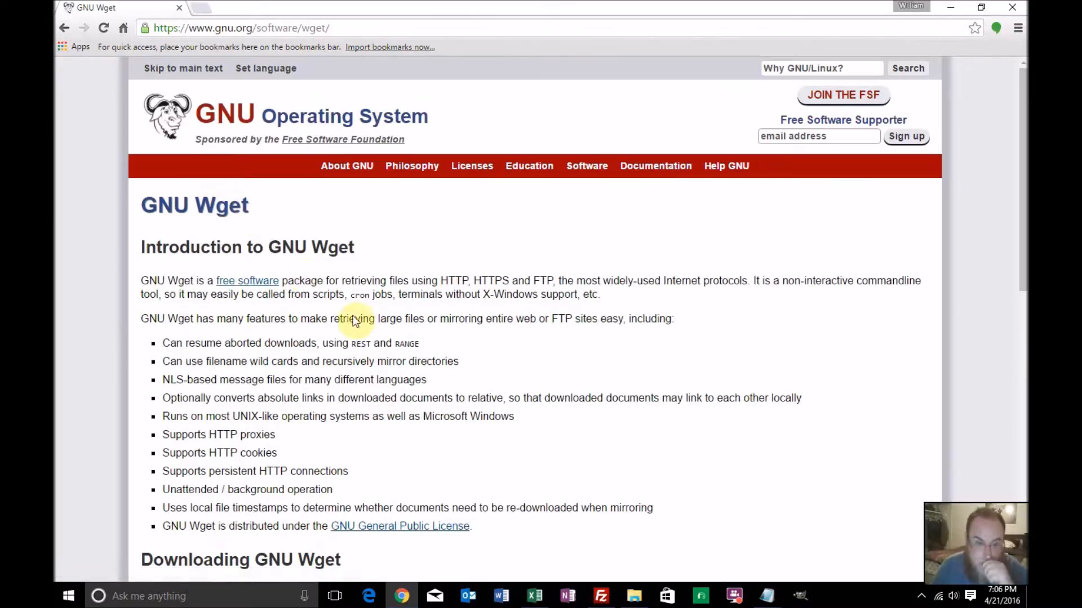
Find the download information on the Wget page and open the SourceForge GnuWin32 page listed under Windows Binaries
scroll(378, 334, "down", 2)
scroll(379, 338, "down", 1)
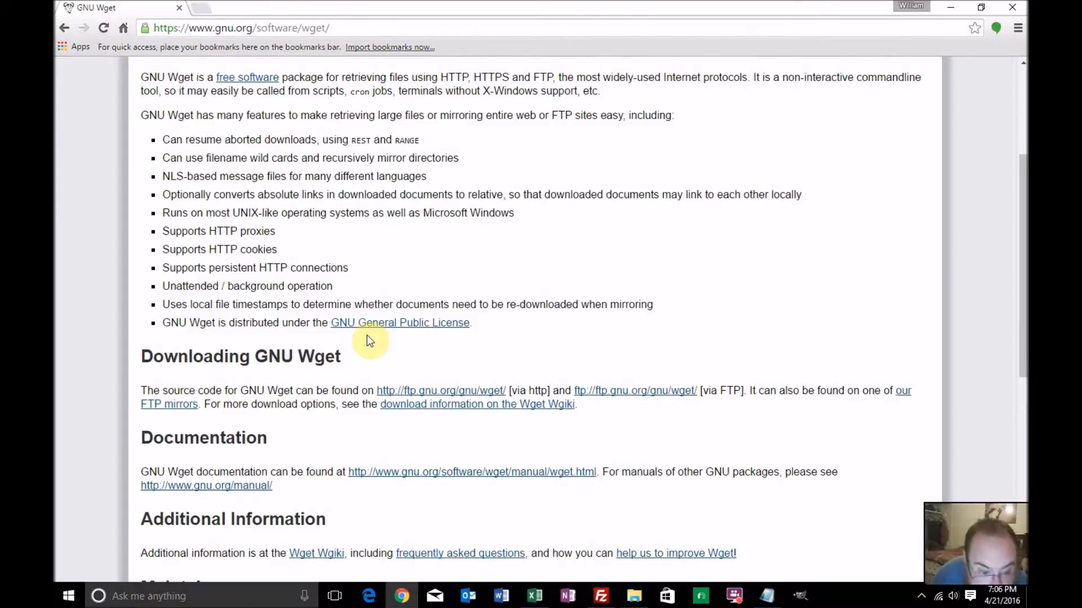
scroll(369, 338, "down", 1)
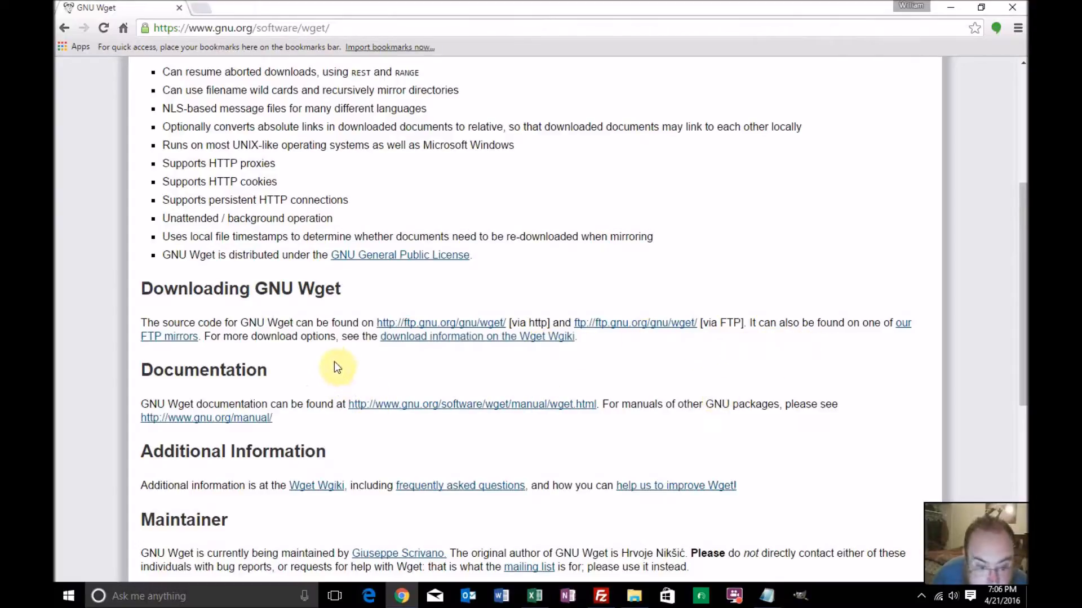
left_click(407, 340)
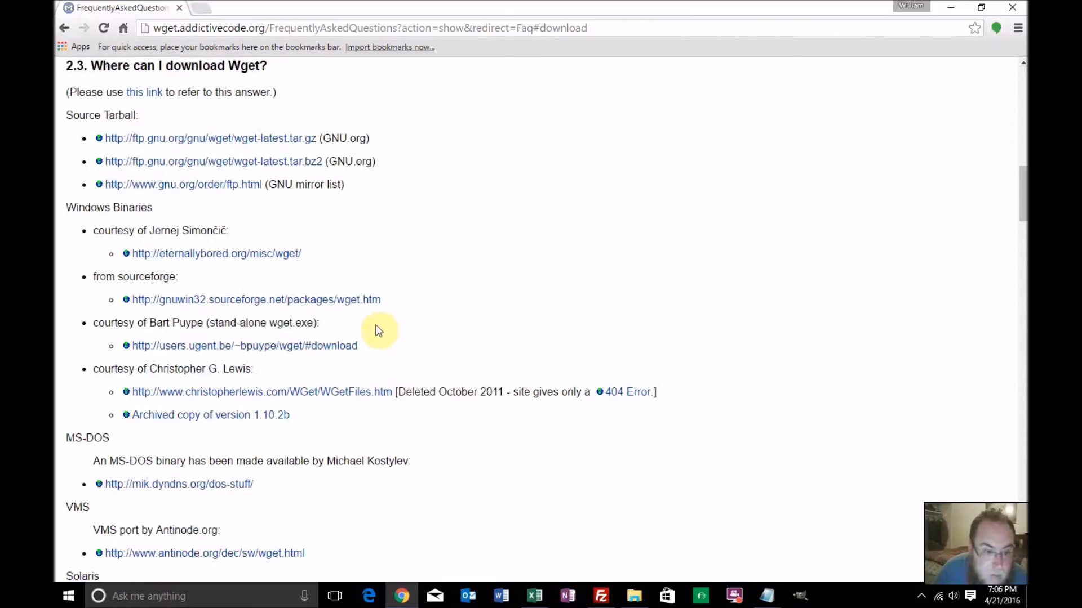
left_click(357, 301)
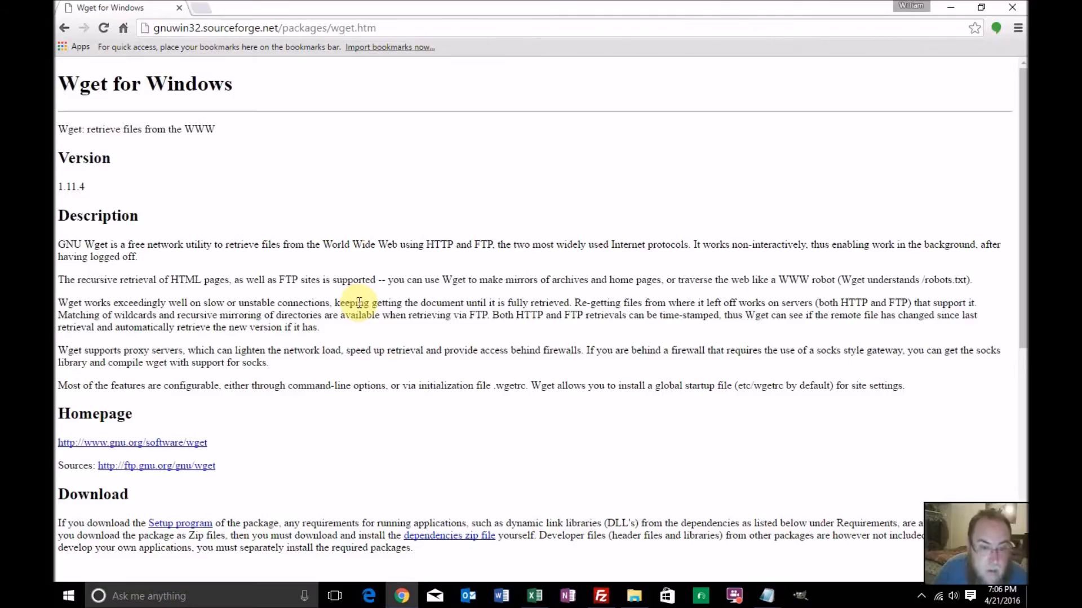
Download the setup file of the complete package, except sources, from the Wget for Windows page
scroll(360, 310, "down", 1)
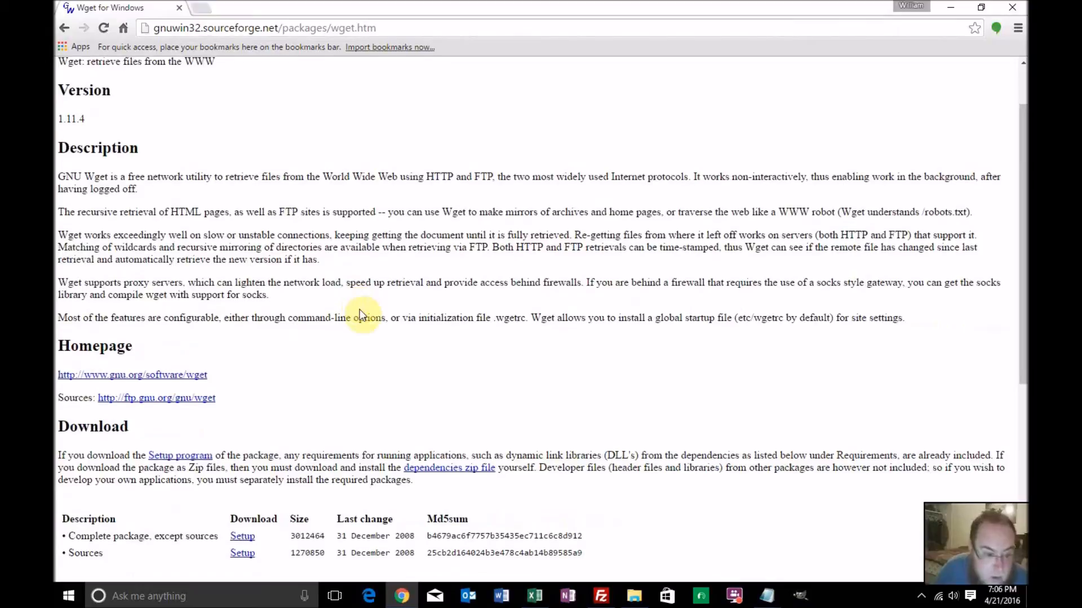
scroll(361, 313, "down", 1)
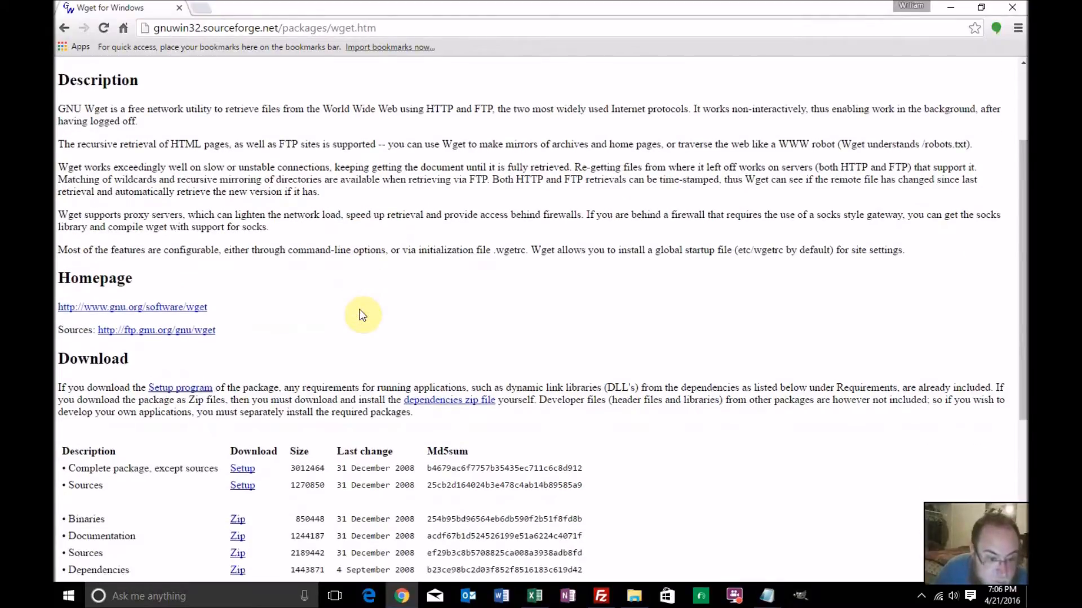
scroll(362, 315, "down", 1)
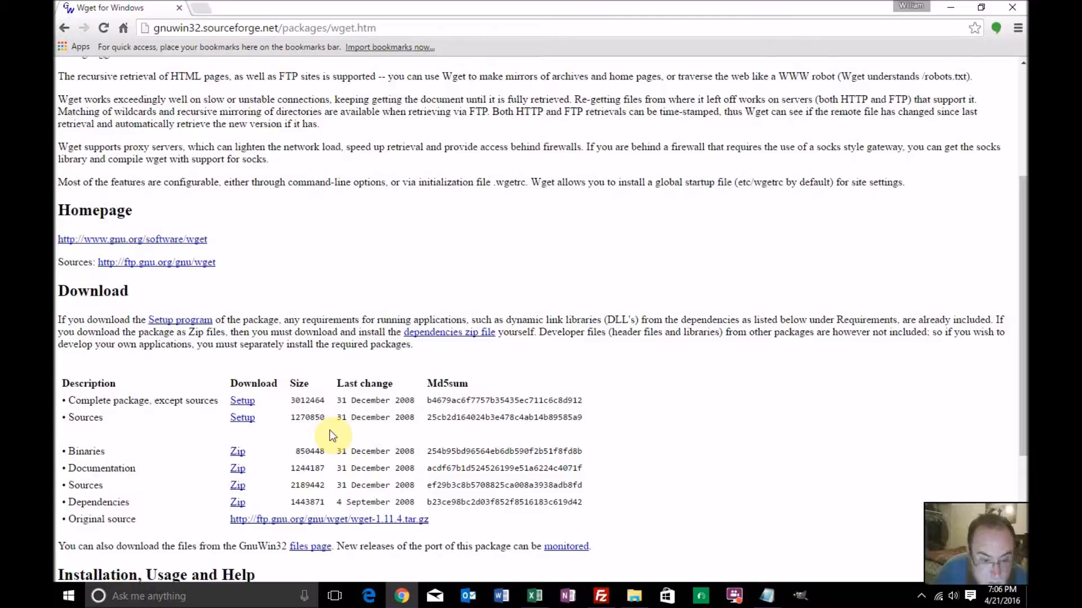
scroll(330, 432, "down", 1)
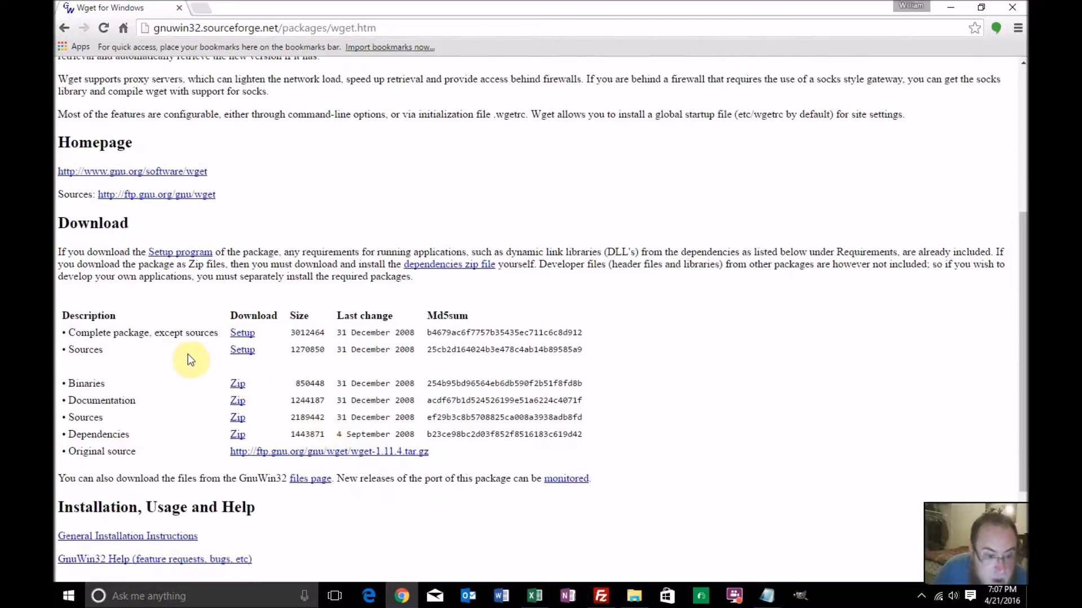
left_click(241, 333)
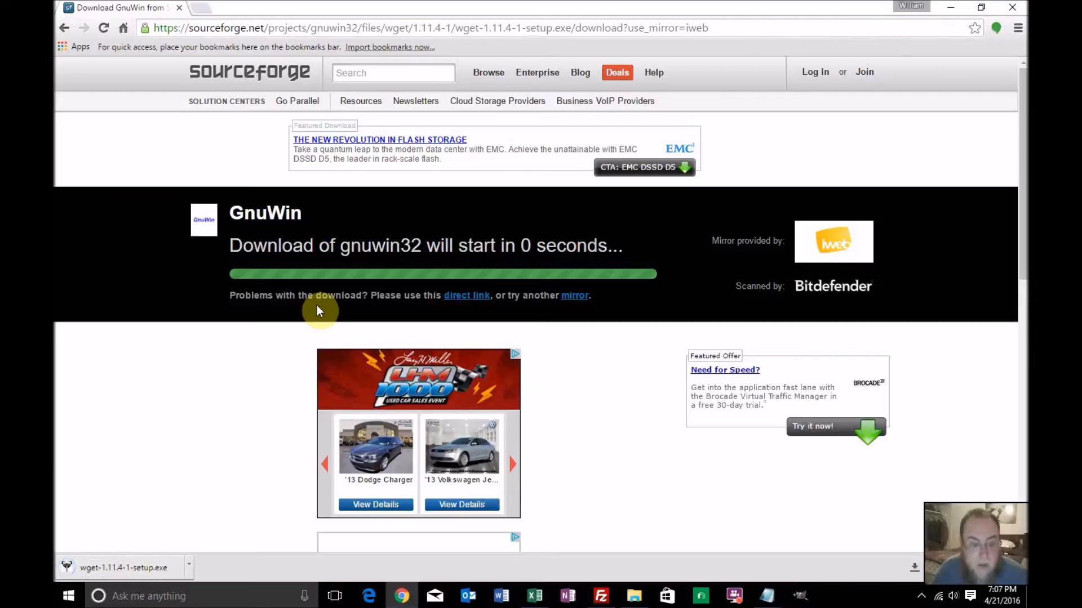
Launch the downloaded wget-1.11.4-1-setup.exe and accept the license agreement in the setup wizard
right_click(157, 565)
left_click(191, 488)
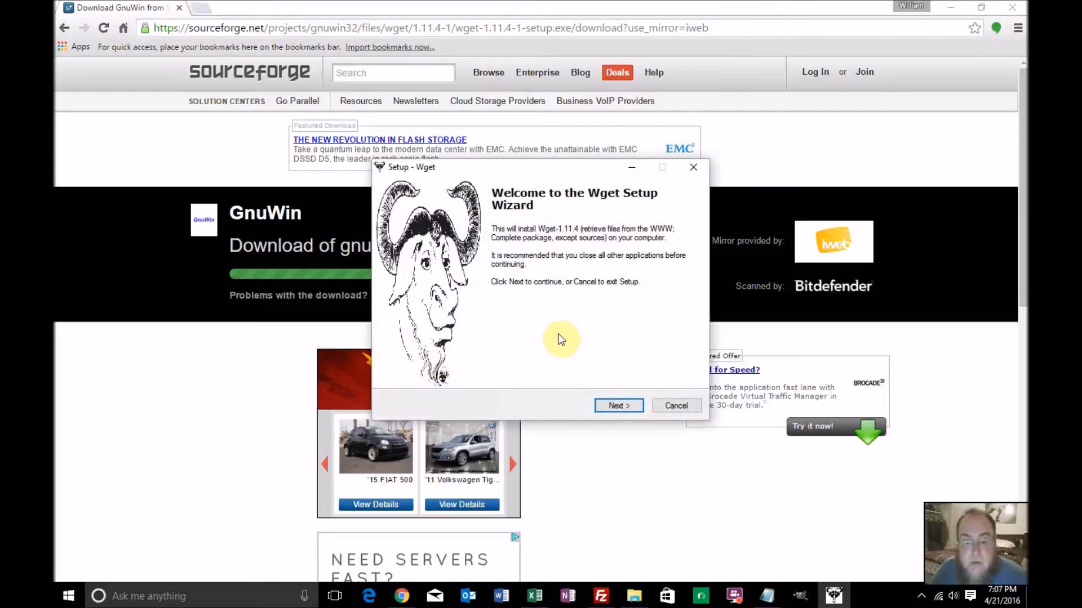
left_click(614, 406)
left_click(403, 364)
left_click(614, 403)
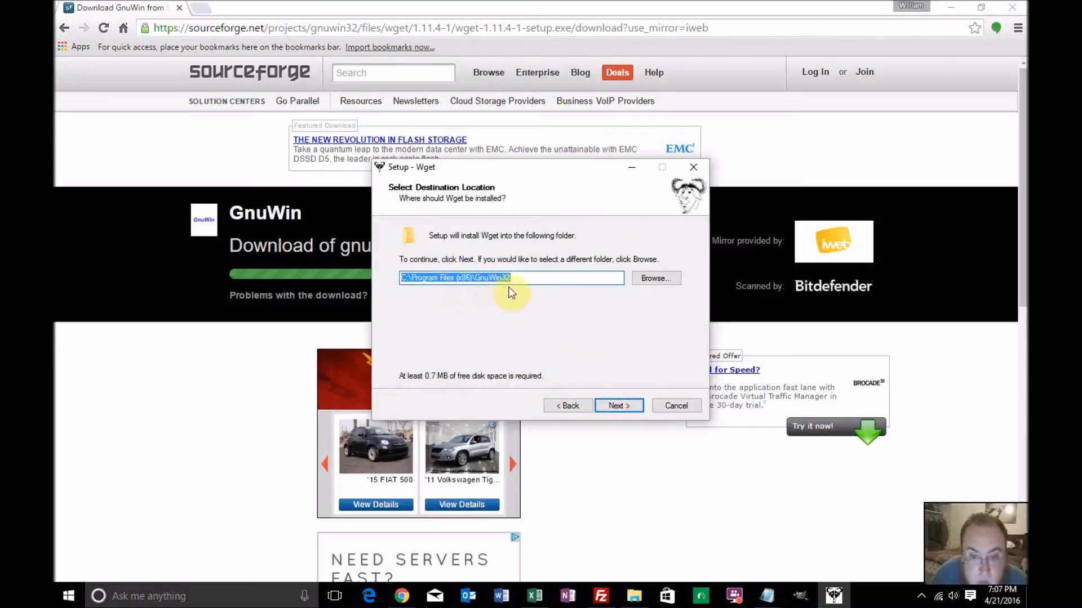
Browse the possible install folders and keep C:\Program Files (x86)\GnuWin32 as the destination for Wget
left_click(649, 280)
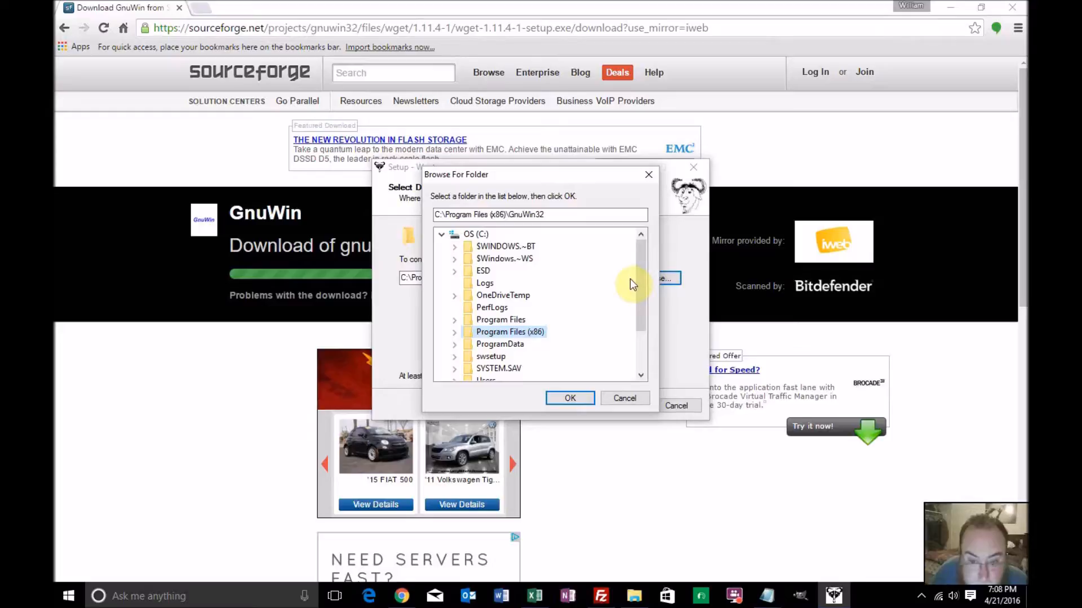
left_click_drag(639, 273, 647, 306)
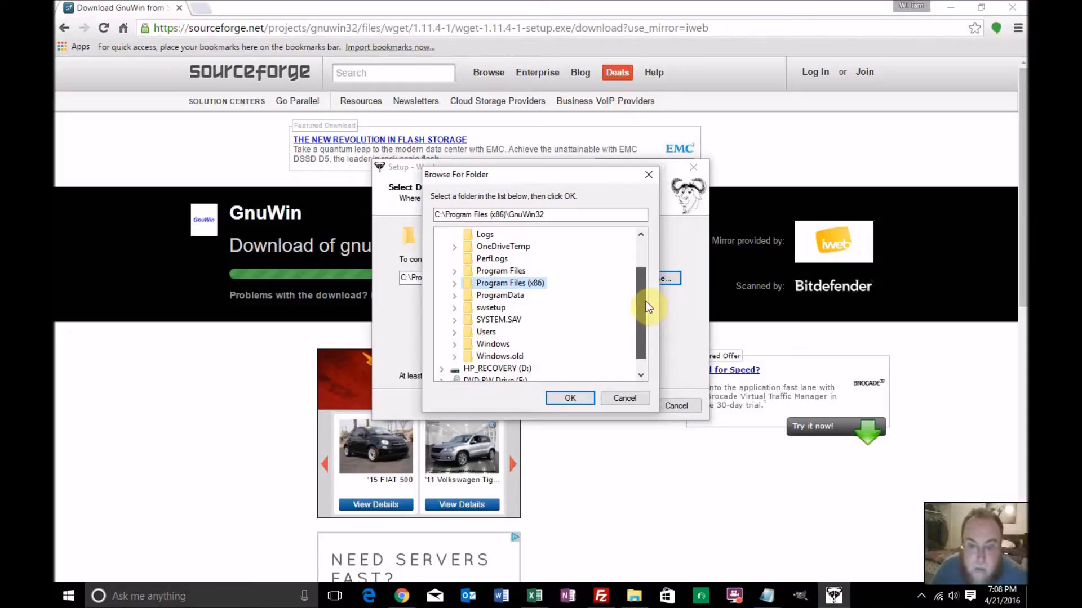
left_click_drag(645, 307, 641, 297)
left_click(581, 397)
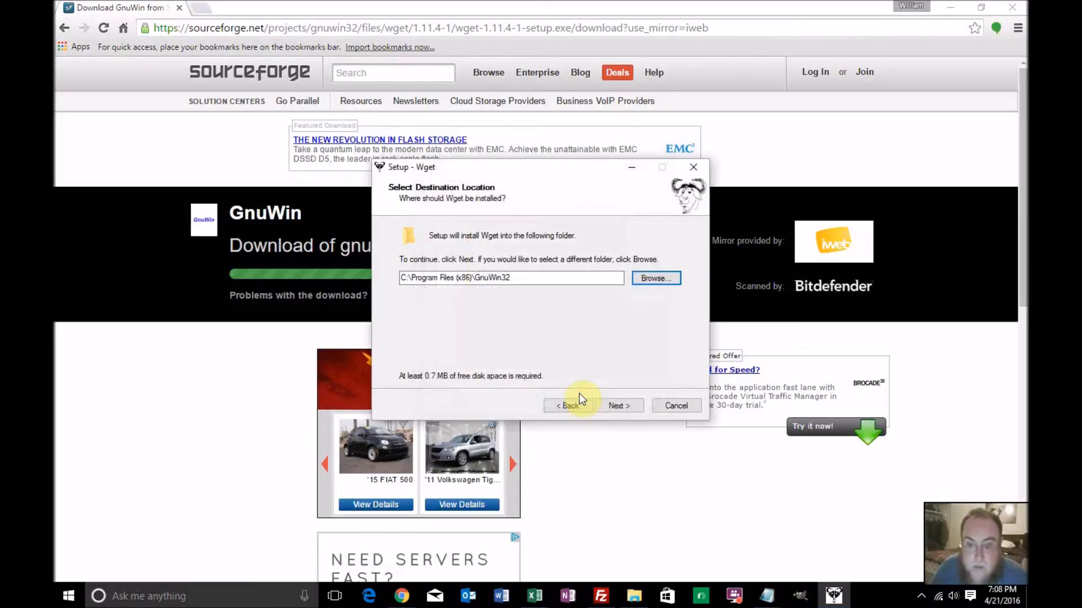
left_click(620, 404)
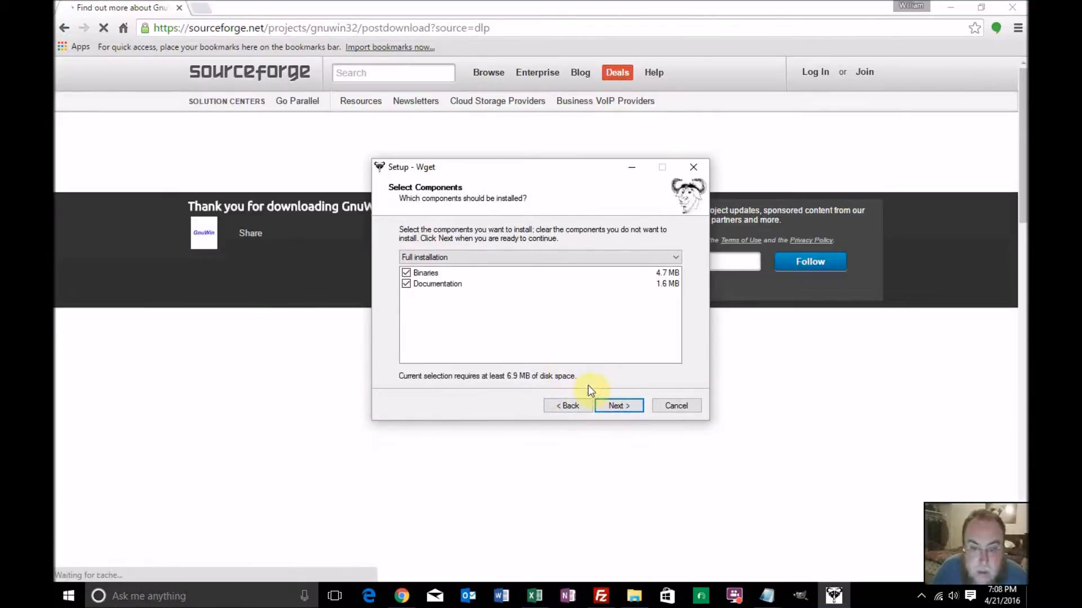
Install Wget as a full installation with the GnuWin32\Wget Start Menu folder and document shortcuts, without downloading sources
left_click(614, 405)
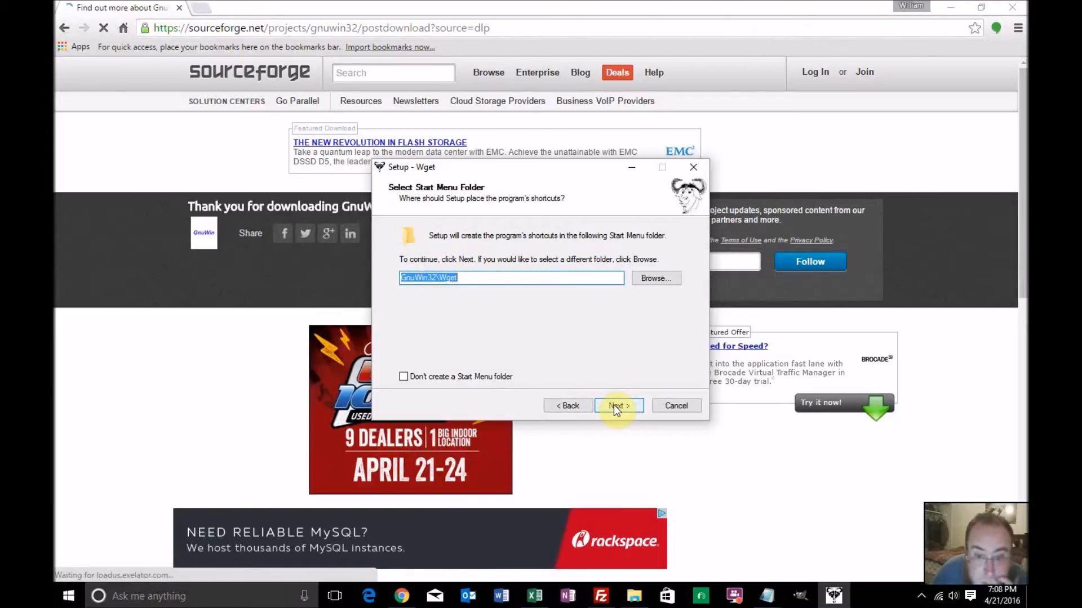
left_click(614, 405)
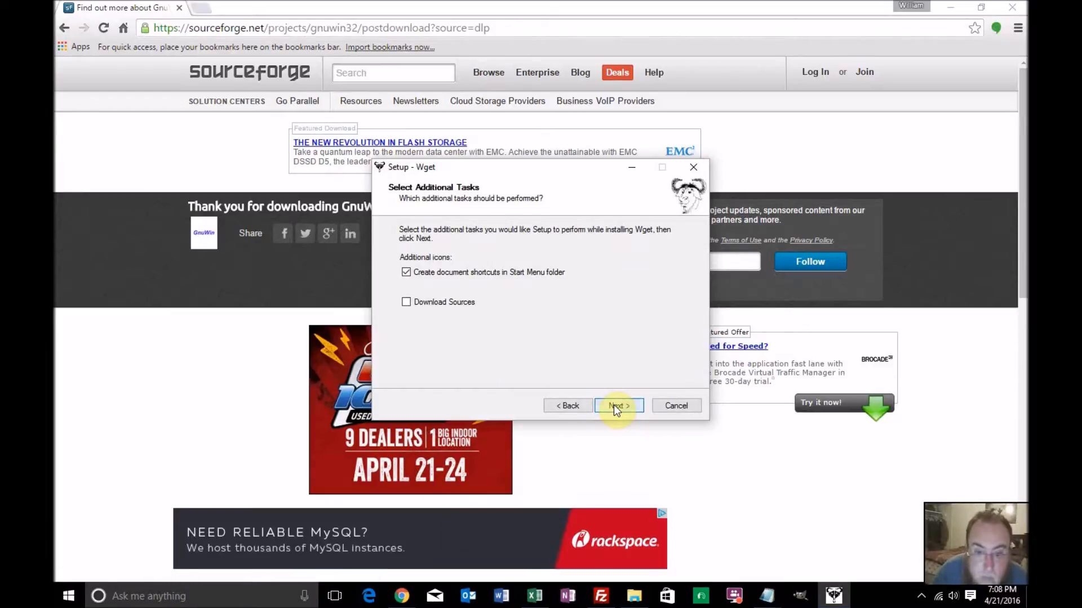
left_click(613, 405)
left_click(613, 405)
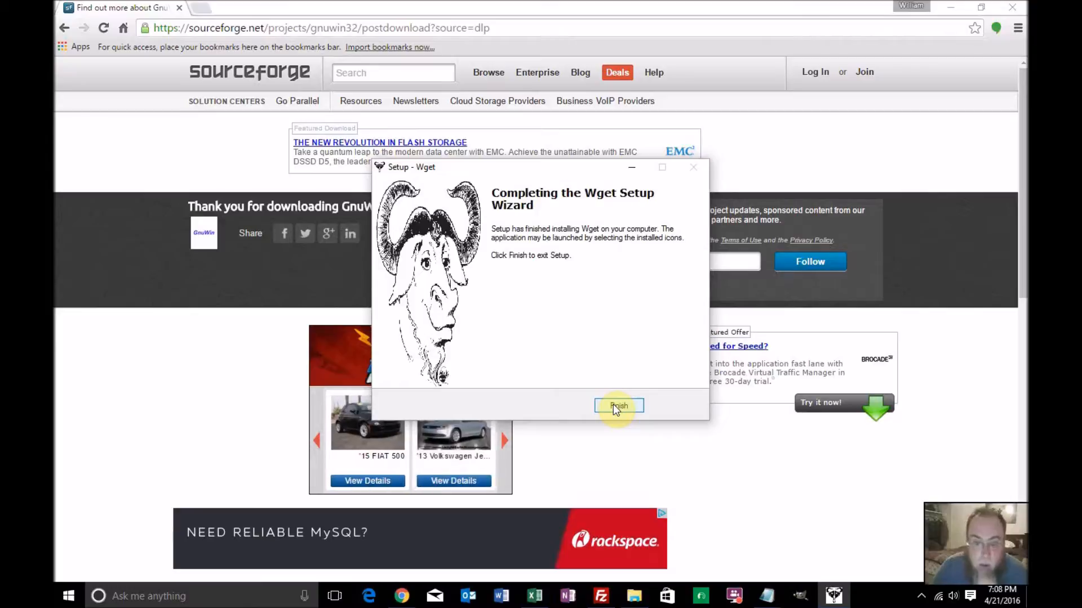
Finish the Wget setup wizard and search Windows for wget, closing the browser window that the search opens
left_click(617, 407)
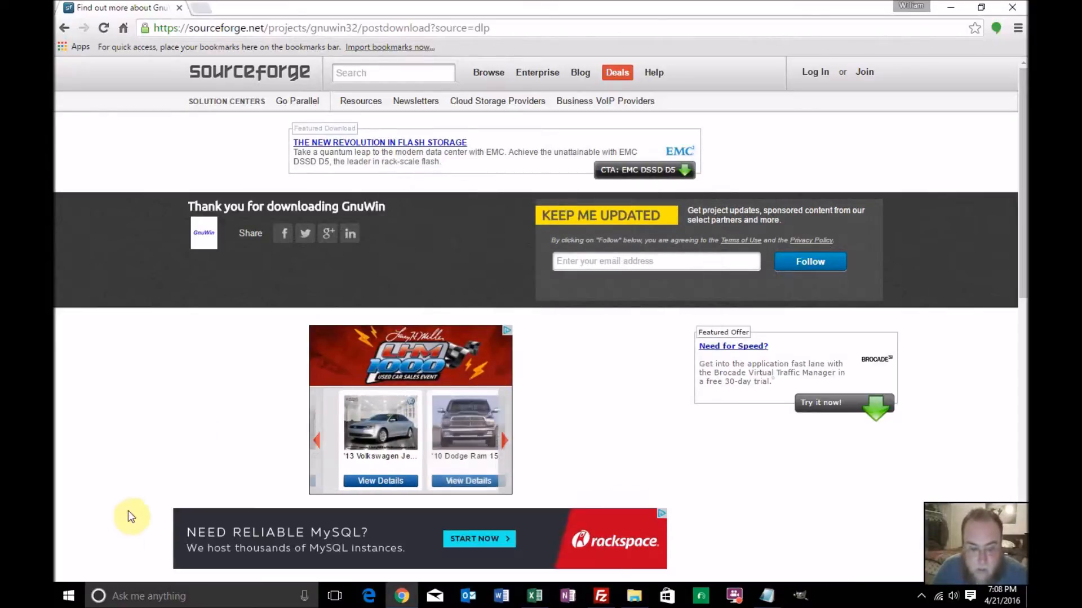
left_click(68, 597)
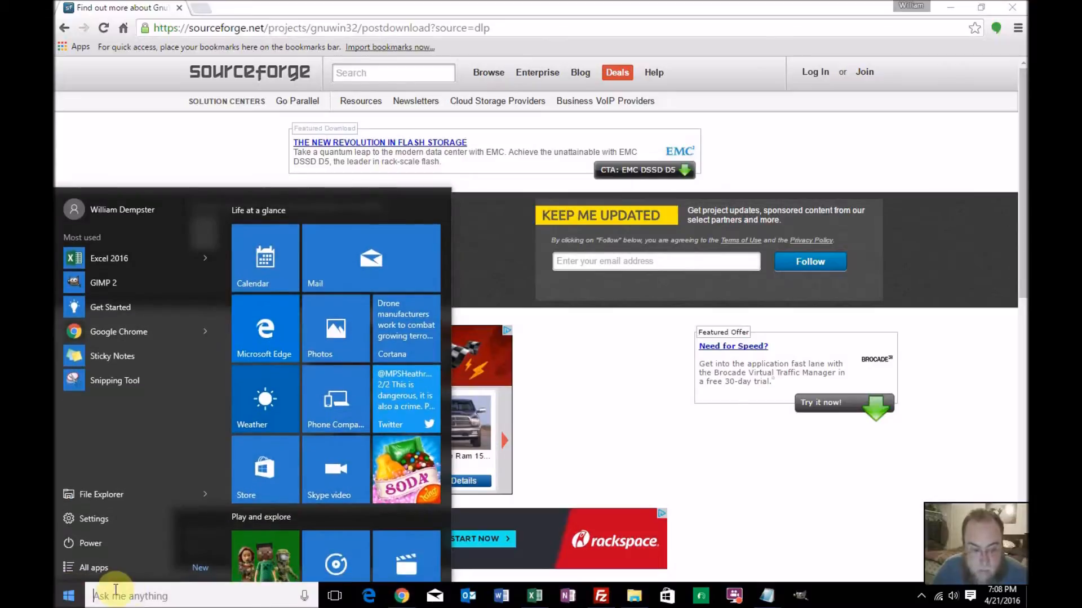
left_click(163, 596)
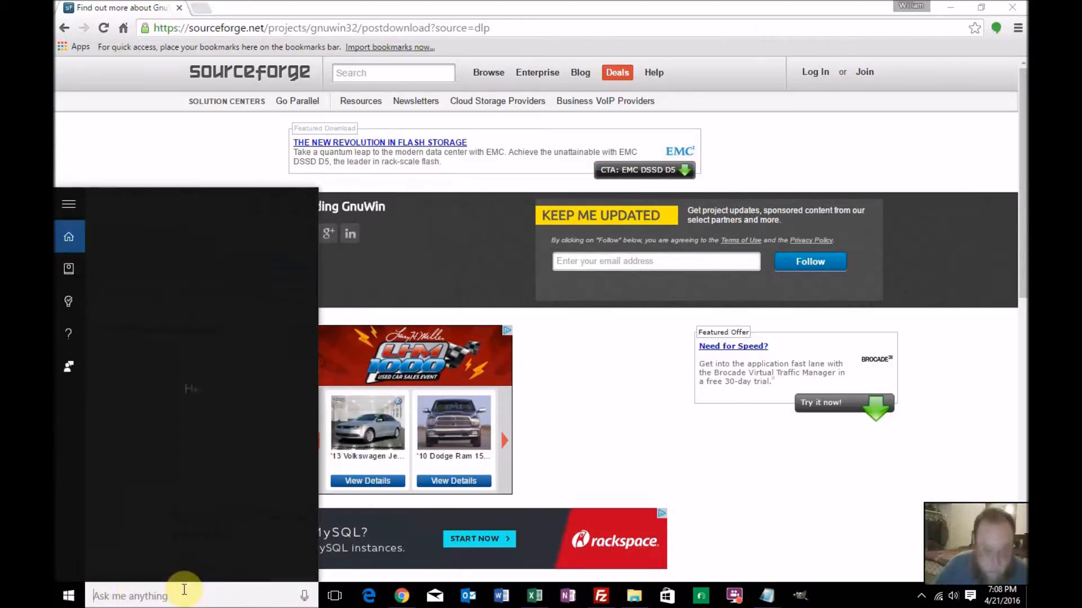
type("wget")
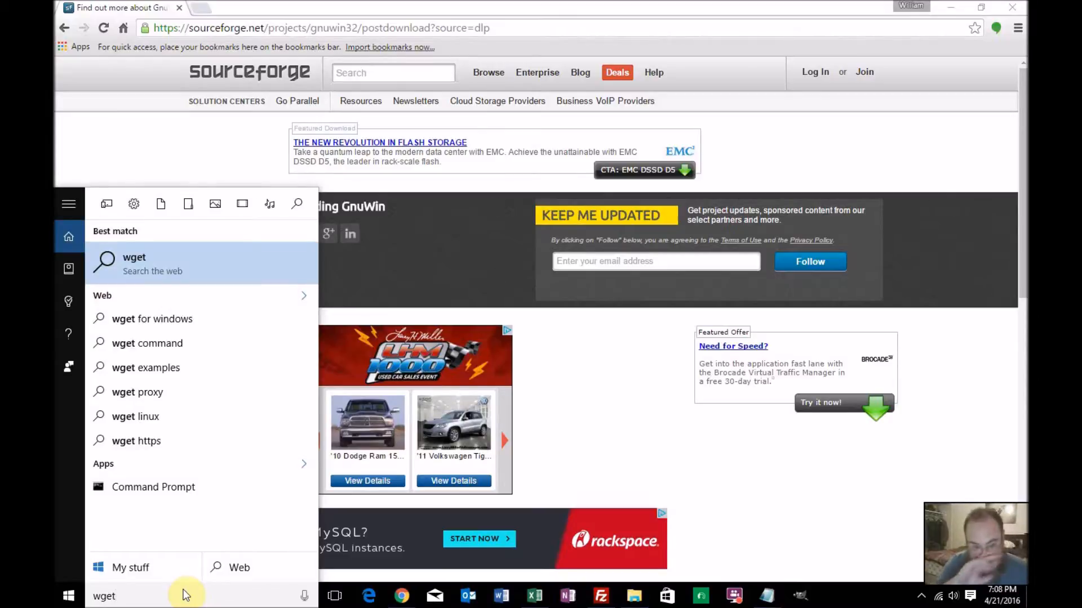
key("Return")
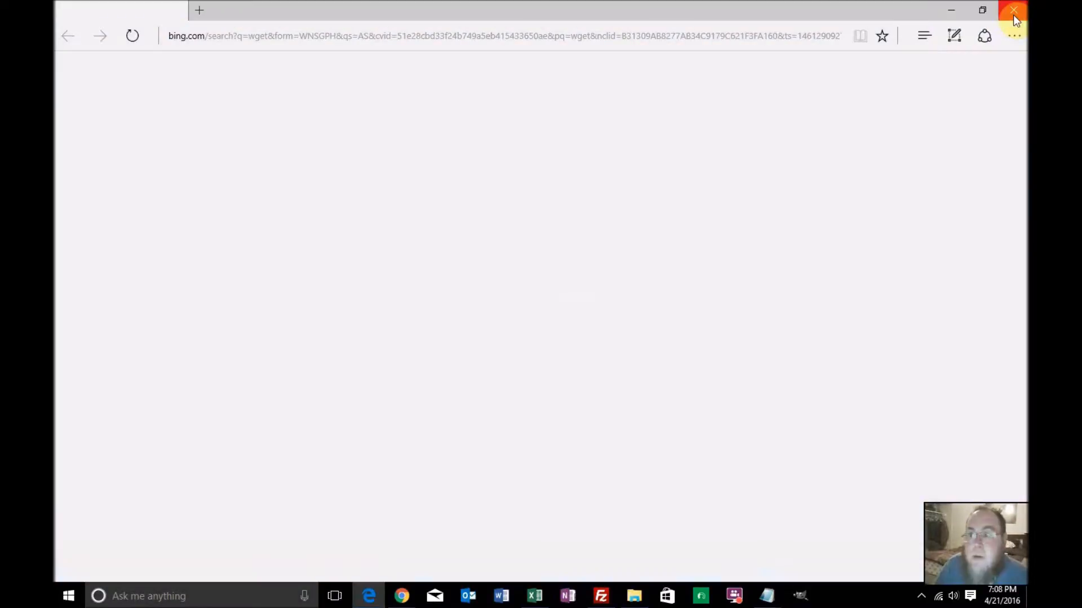
left_click(1012, 12)
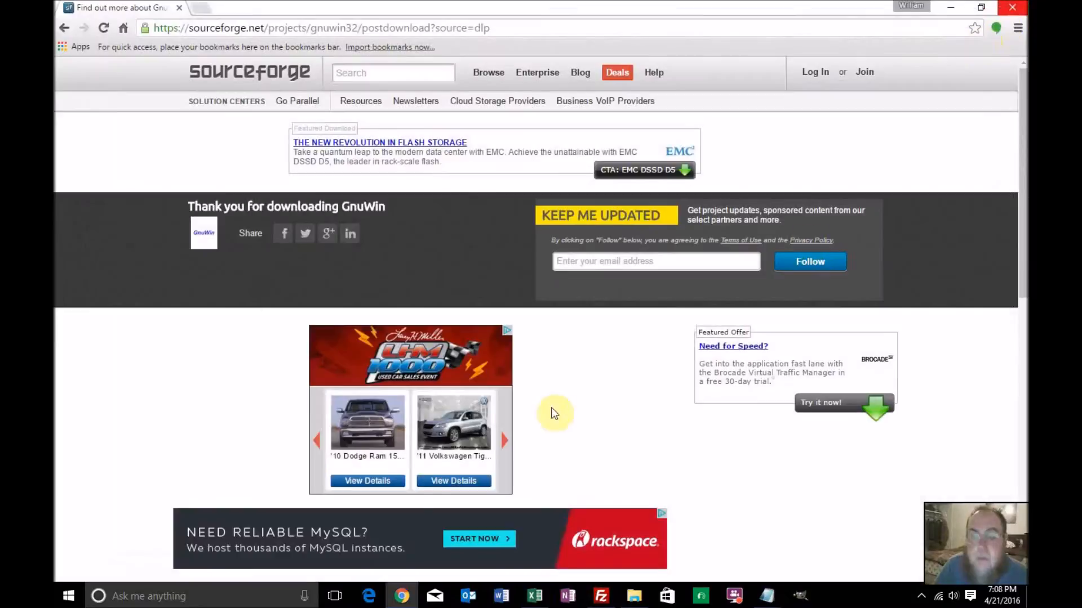
Repeat the Windows search for wget to look for the installed program
left_click(225, 586)
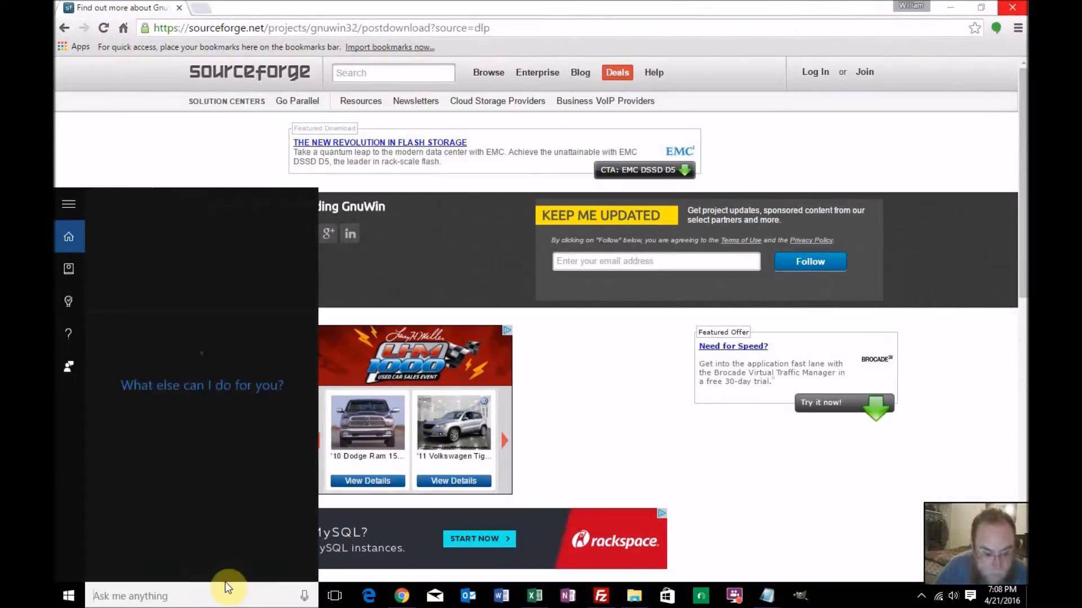
type("wget")
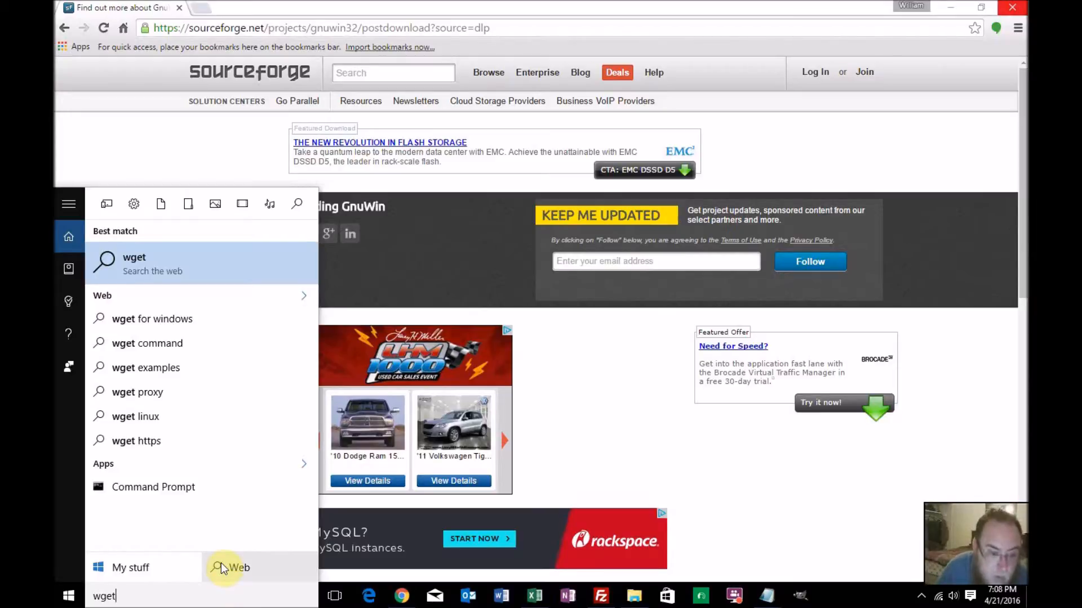
left_click(70, 598)
left_click(69, 598)
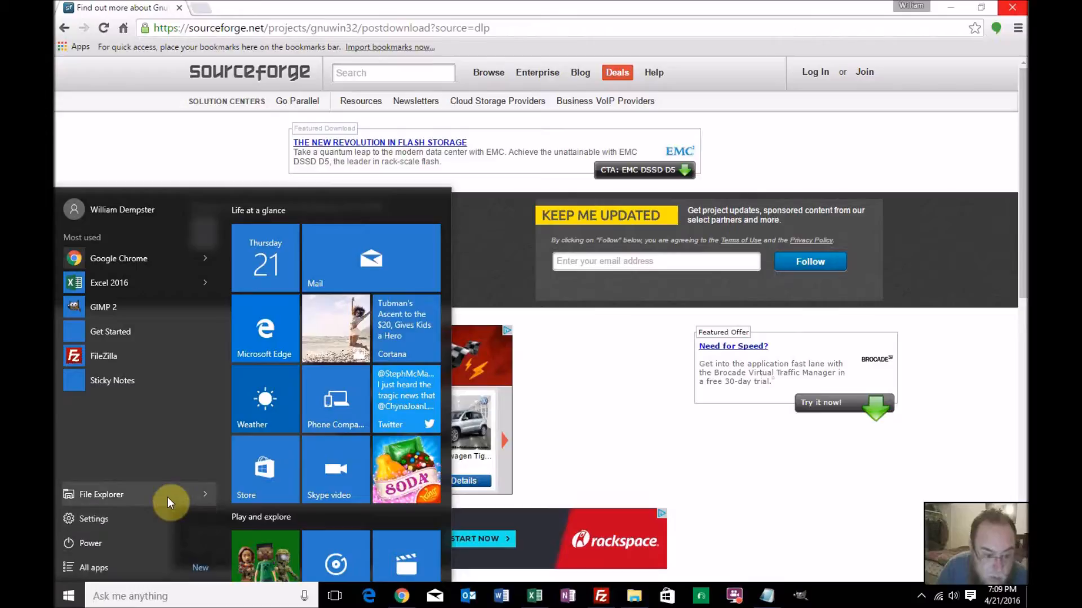
left_click(157, 598)
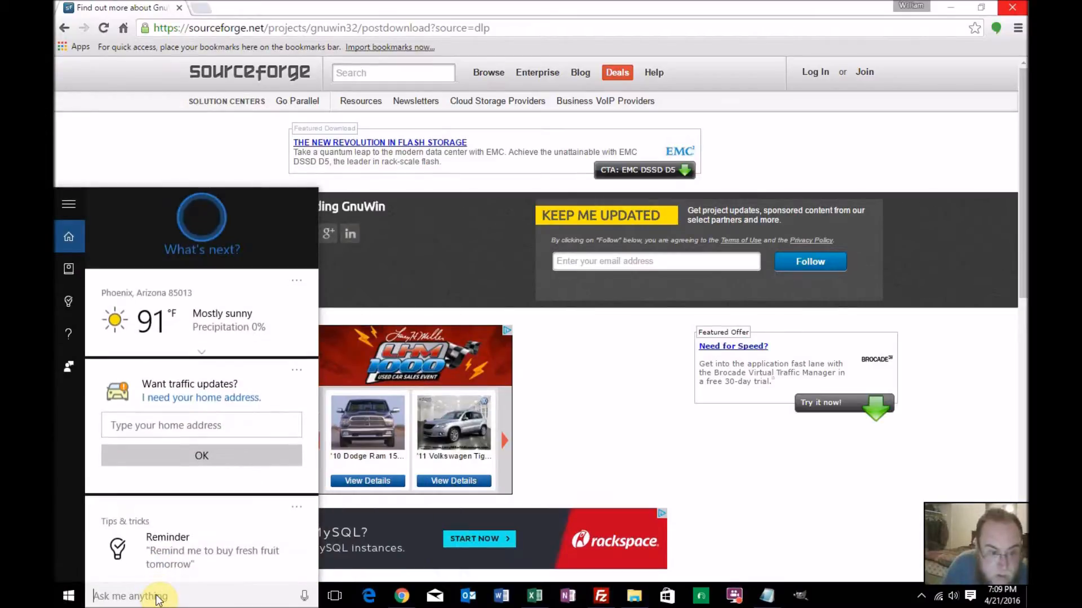
Switch to File Explorer and locate the GnuWin32 folder in C:\Program Files (x86)
left_click(638, 598)
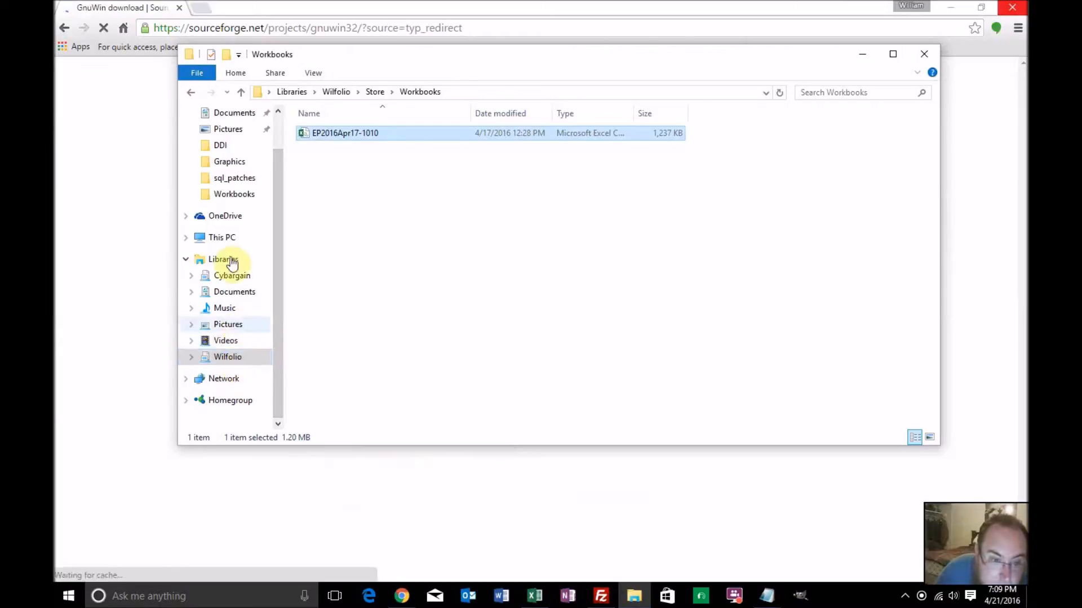
left_click(224, 238)
double_click(309, 254)
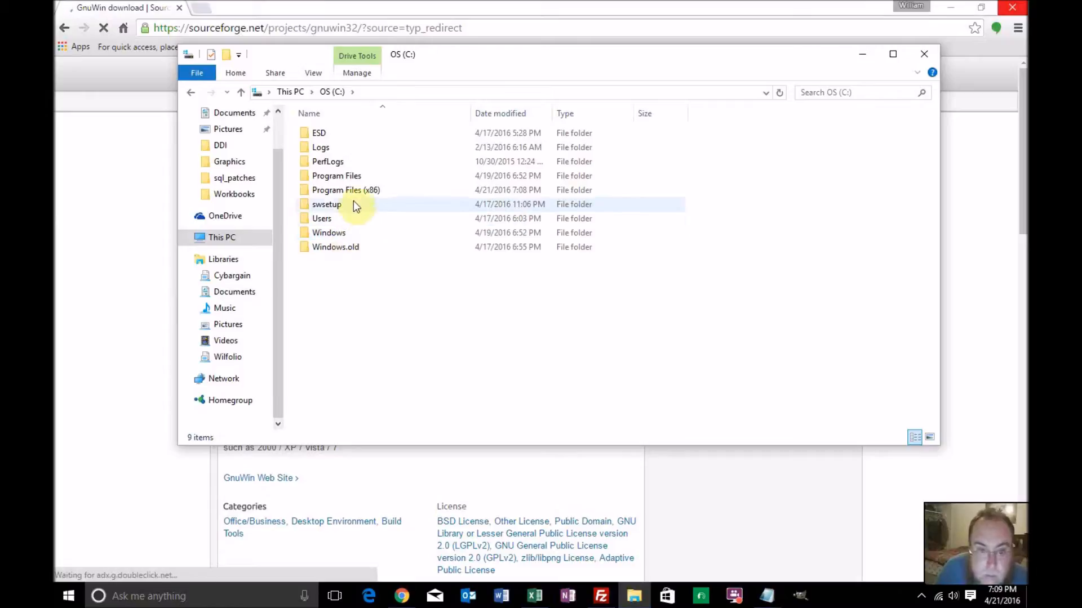
double_click(357, 191)
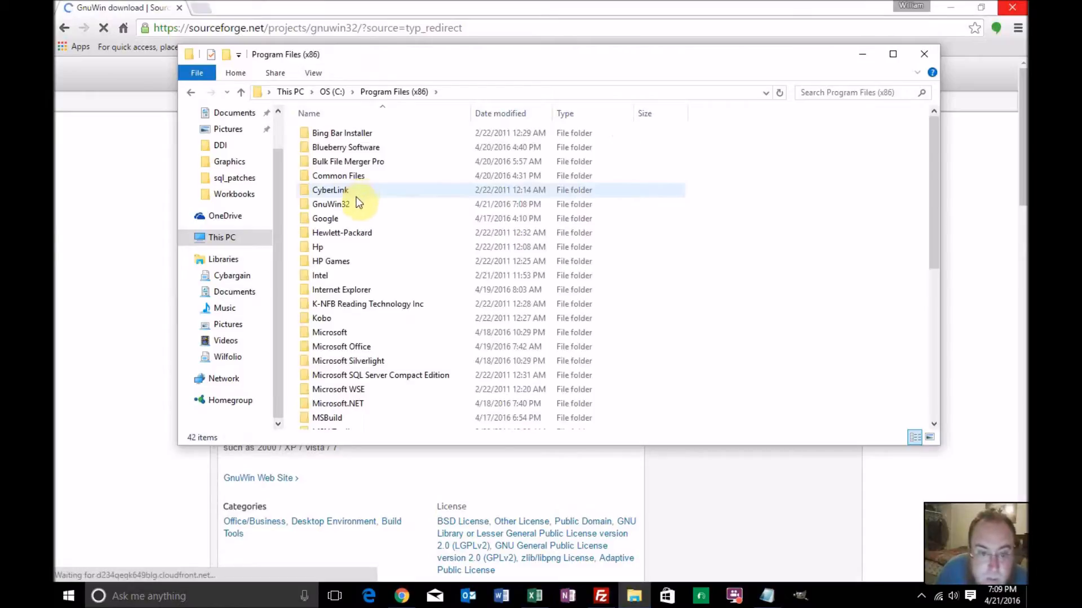
left_click(354, 202)
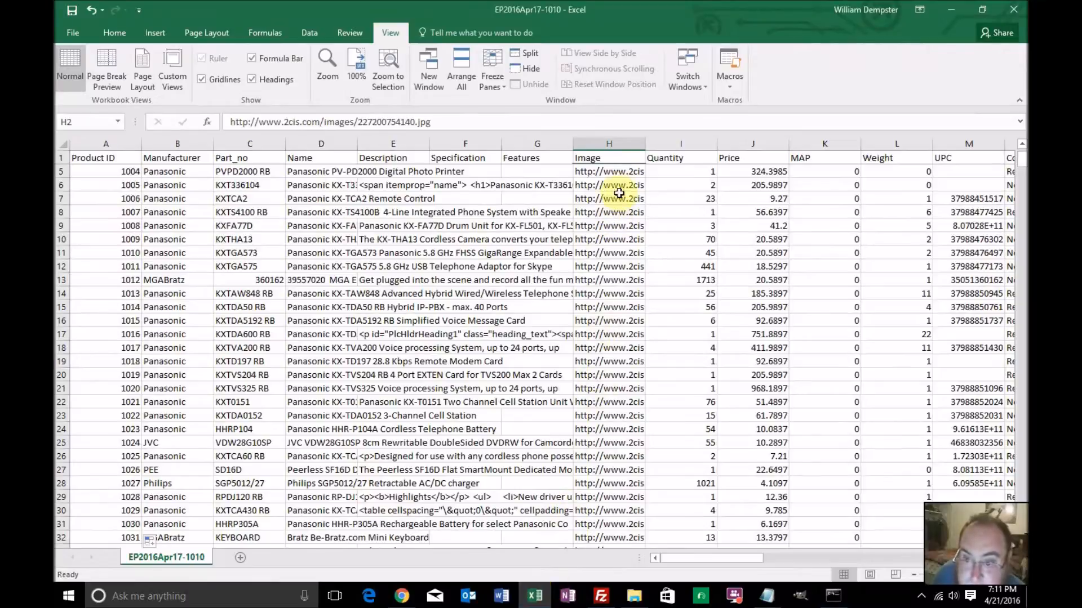
Copy the Image column's cells from H5 through H663 in the EP2016Apr17-1010 workbook
left_click(620, 172)
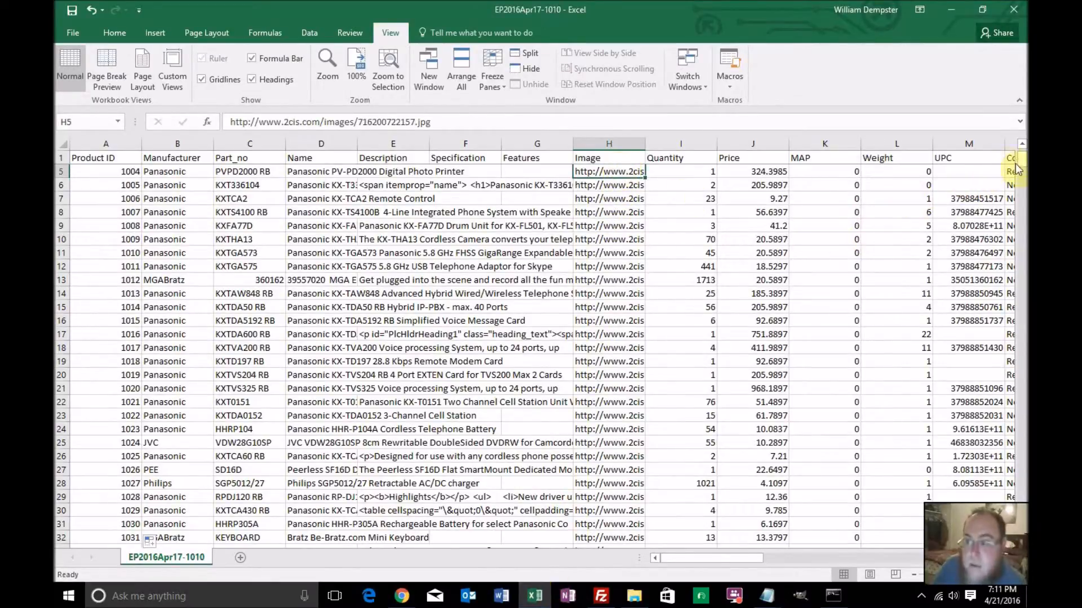
left_click_drag(1024, 163, 1024, 166)
scroll(924, 480, "down", 1)
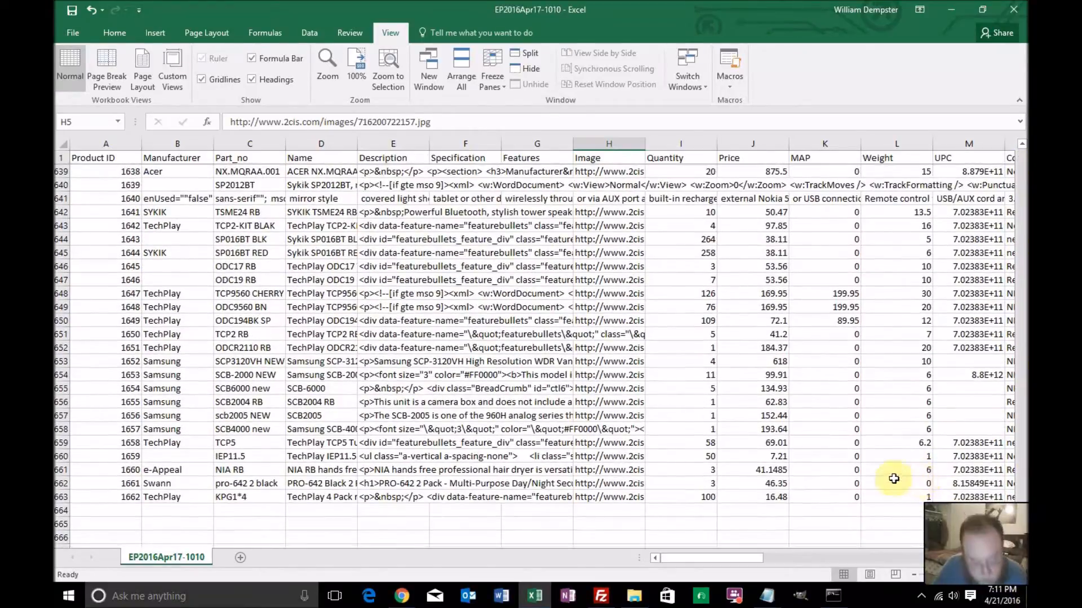
left_click(630, 498, "shift")
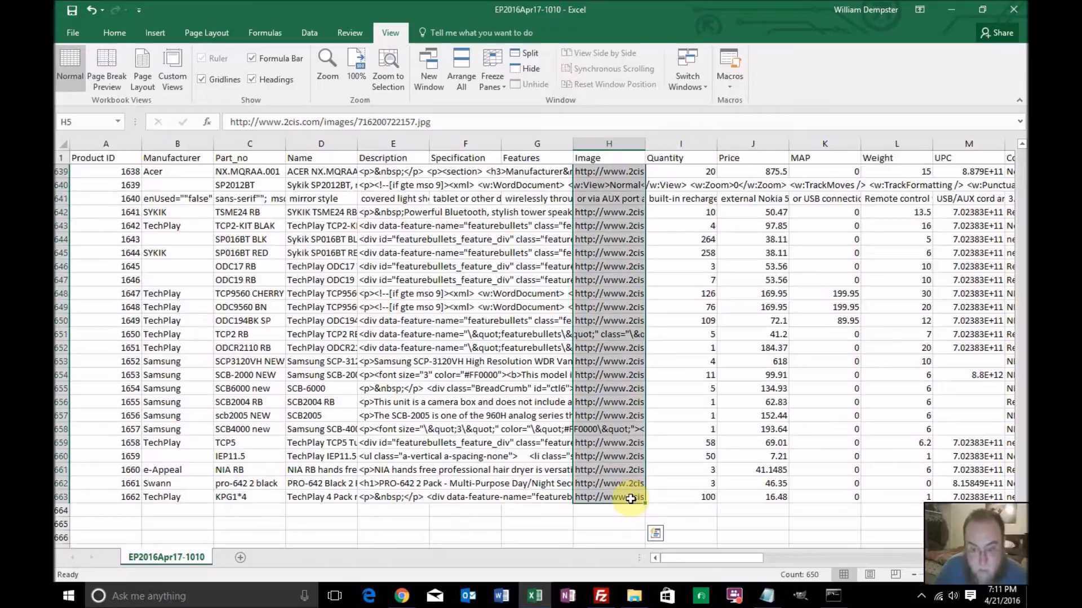
key("ctrl+c")
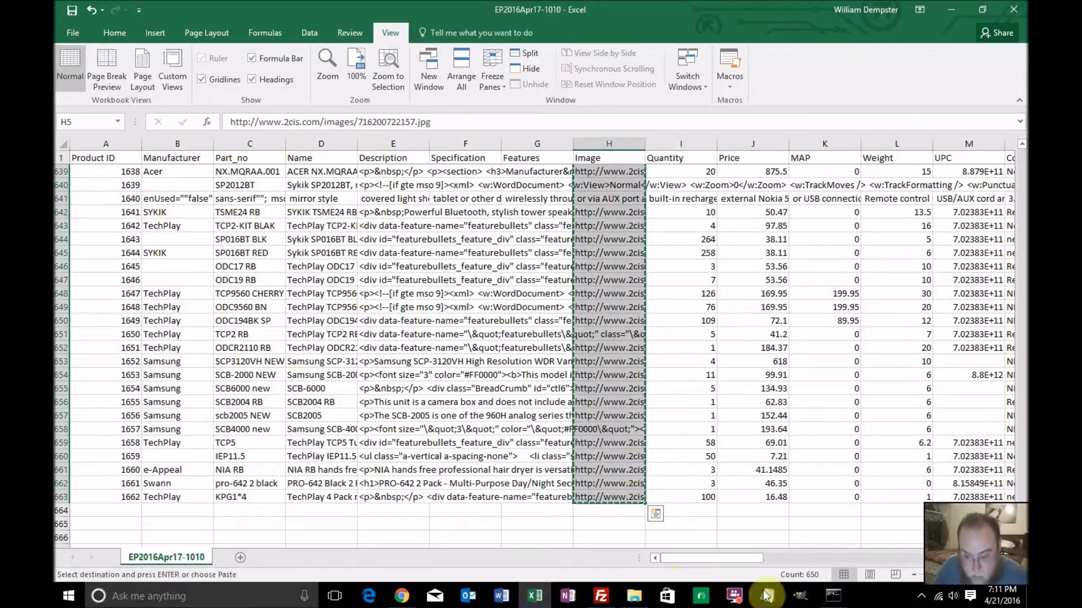
Switch to Notepad, close the responsive file, and replace all text in stirling_grand with the copied image URLs
mouse_move(774, 599)
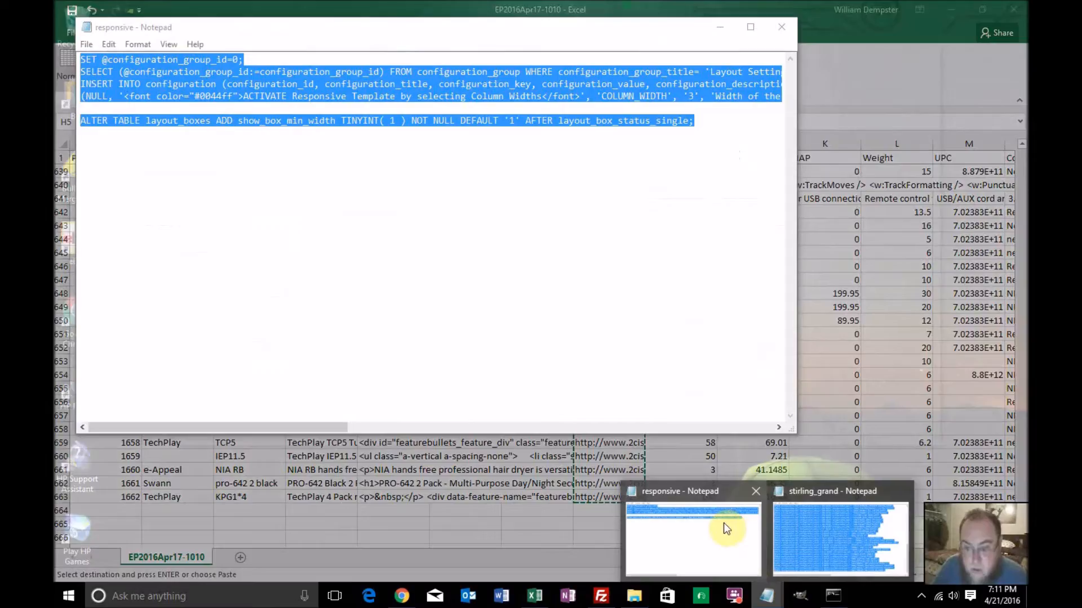
left_click(723, 524)
left_click(782, 27)
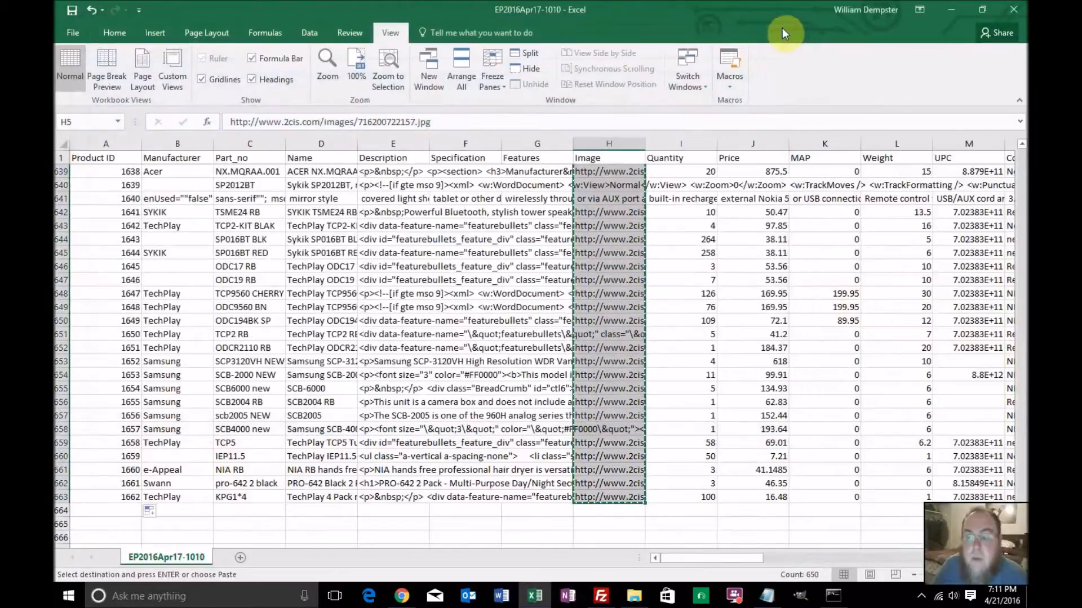
left_click(767, 596)
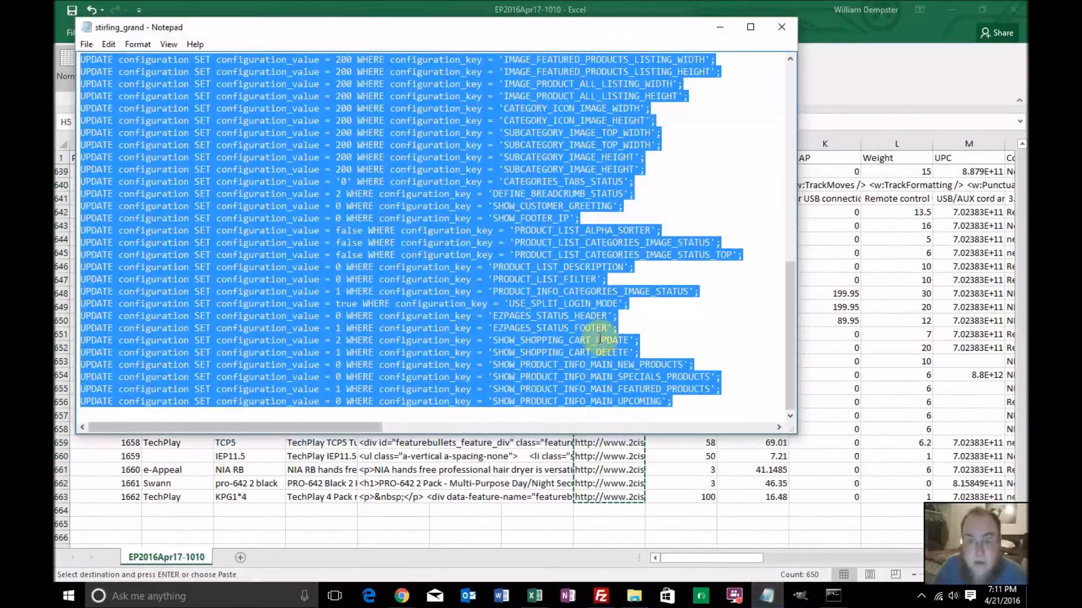
key("Delete")
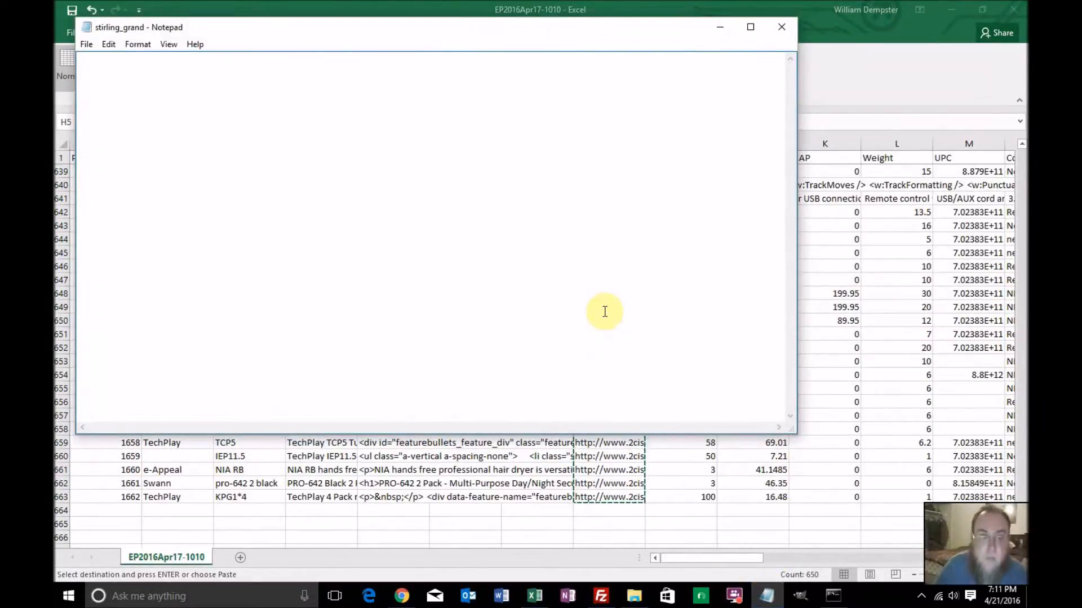
key("ctrl+v")
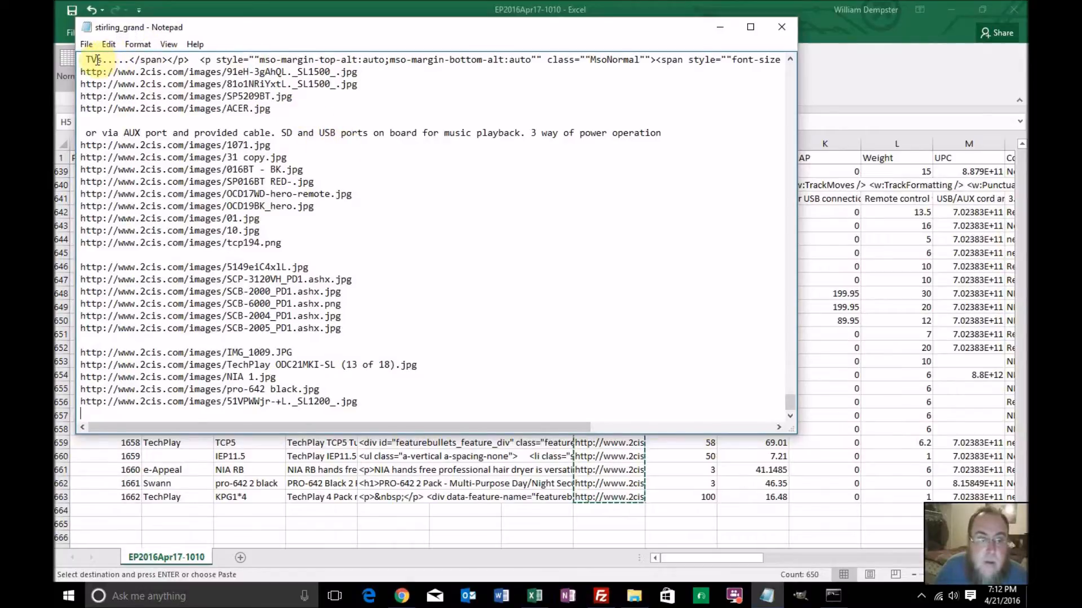
Return to the Excel workbook and examine the misplaced data in row 641 from the Image column through column R
left_click(488, 513)
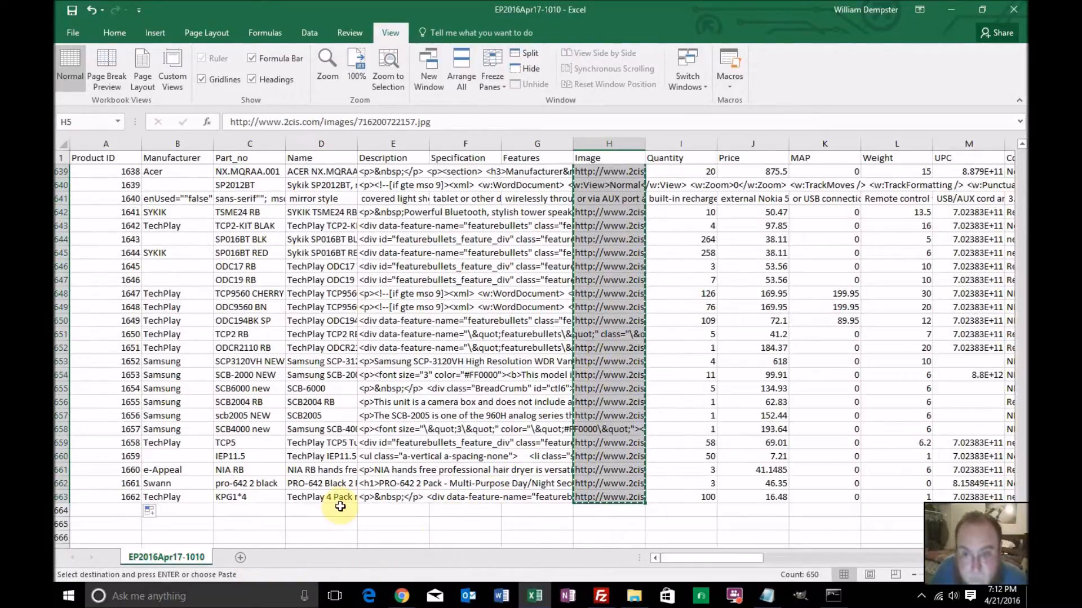
left_click(618, 189)
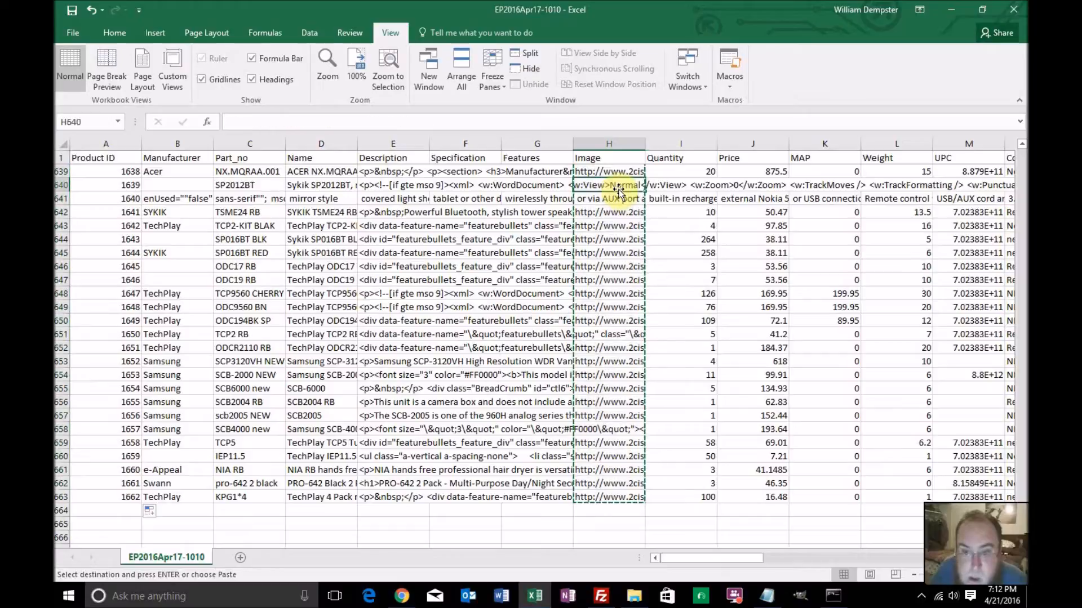
left_click(618, 198)
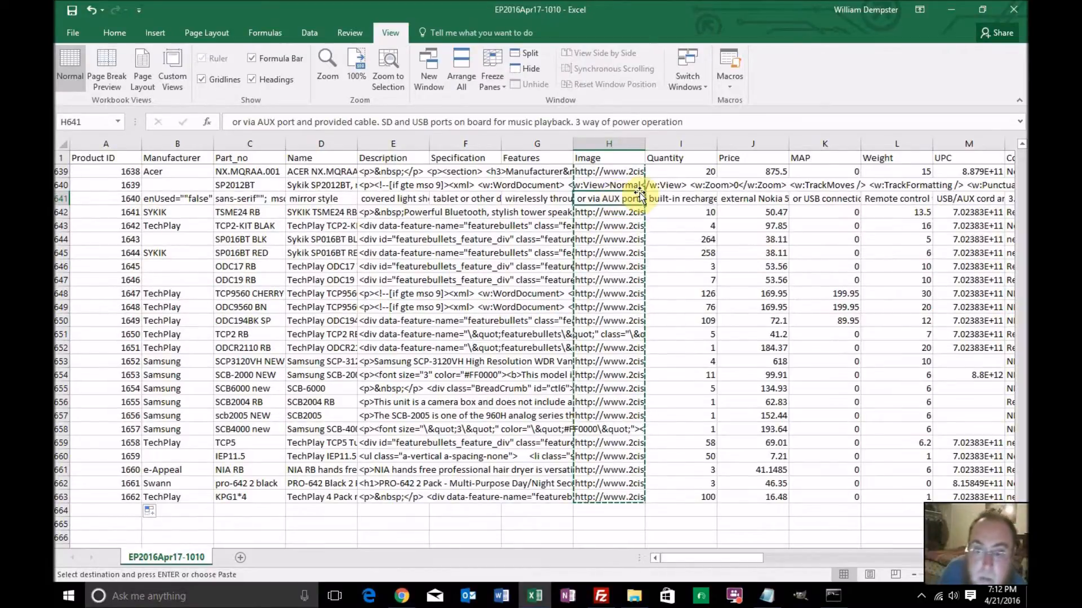
key("Right")
key("Right")
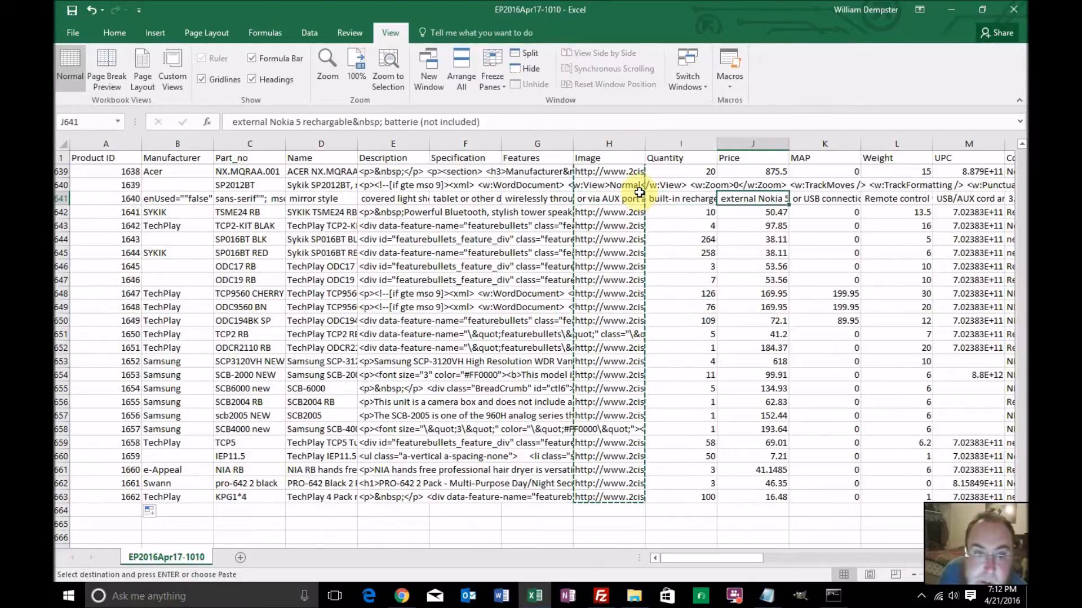
key("Right")
key("Right")
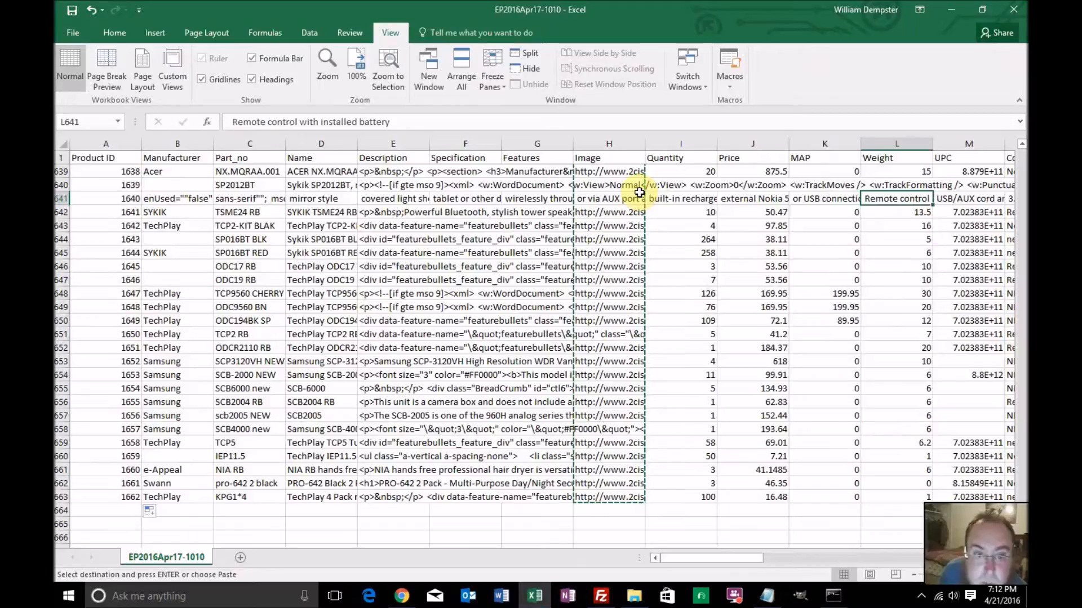
key("Right")
key("Right")
key("Right")
key("Right")
key("Right")
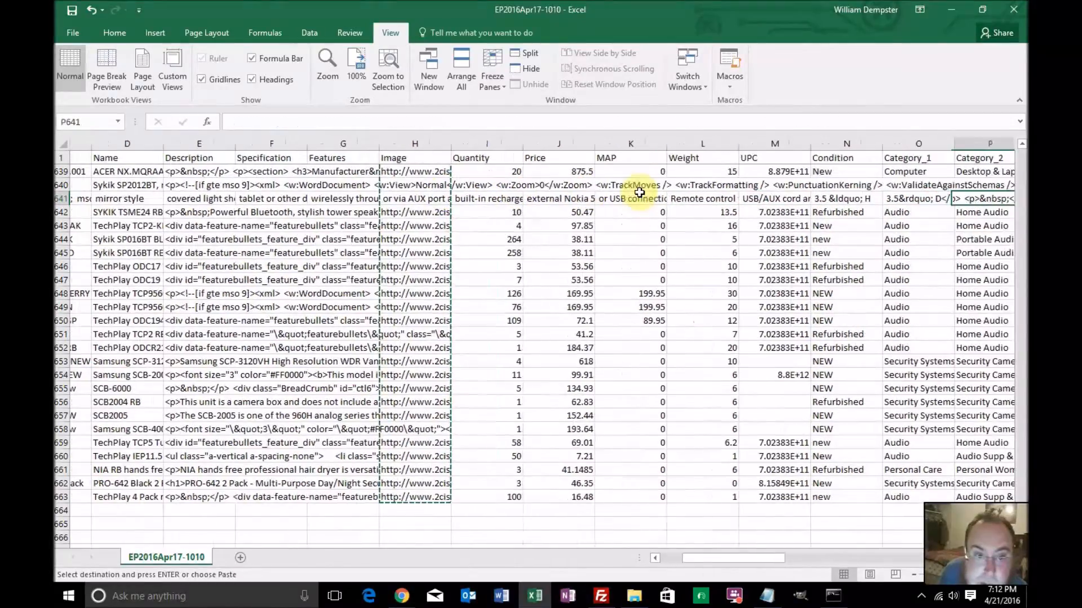
key("Right")
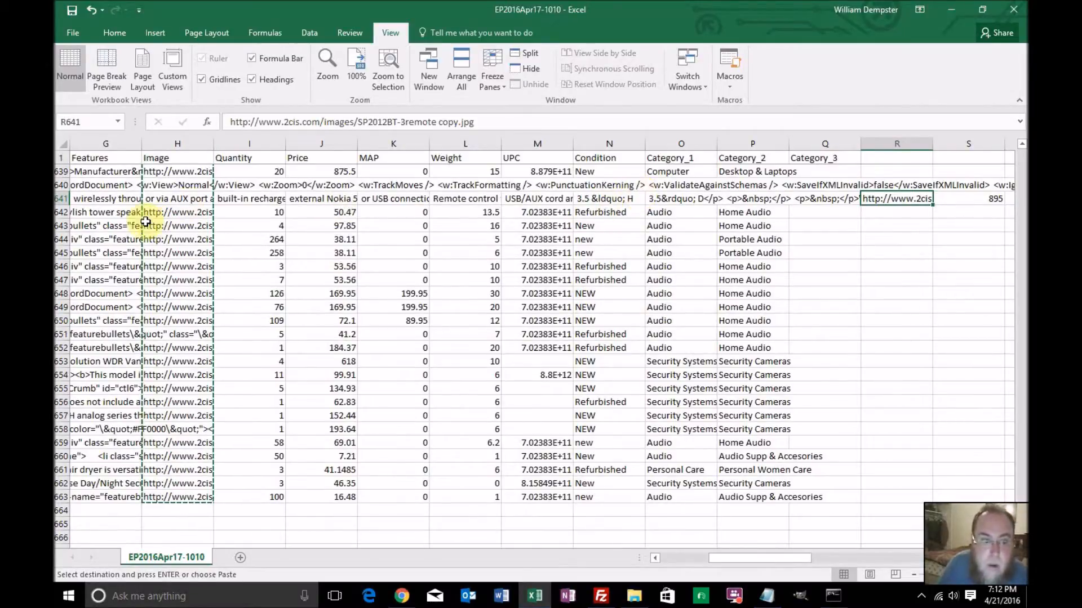
Delete the malformed row 641 from the product sheet
left_click(59, 198)
right_click(59, 198)
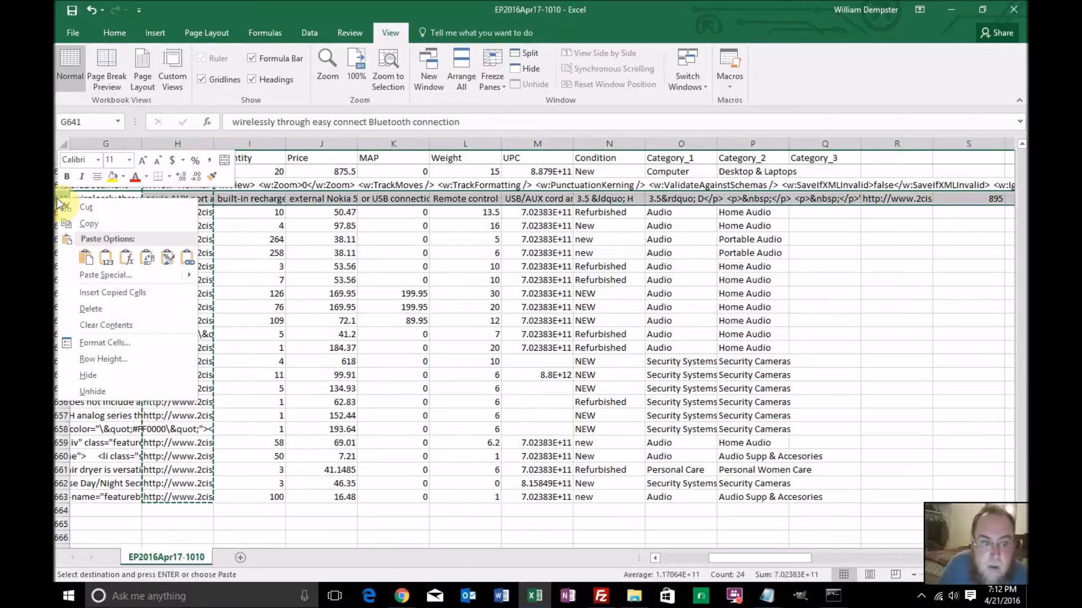
left_click(90, 308)
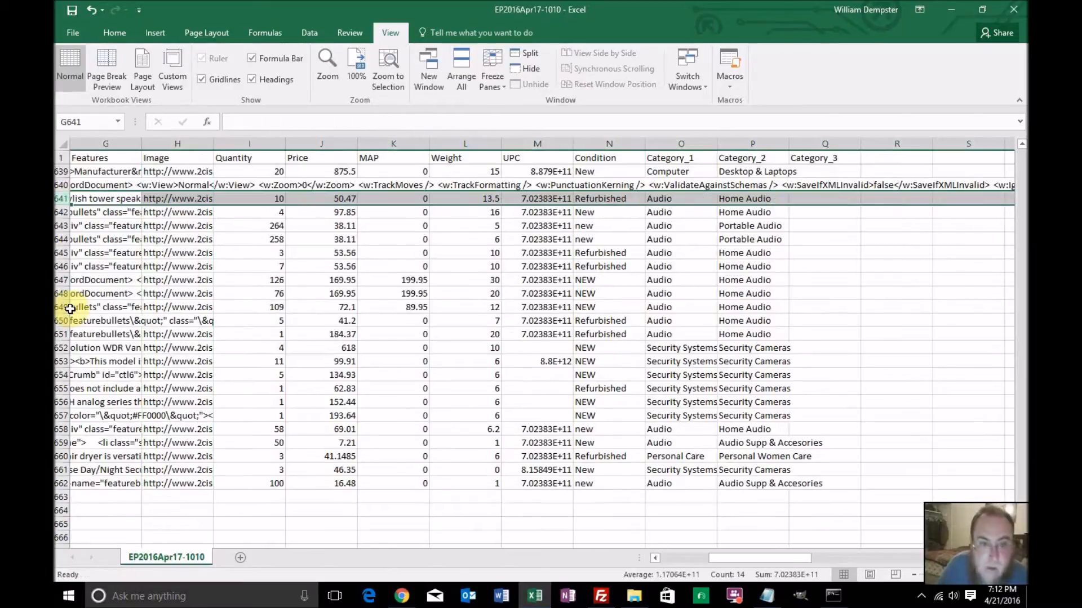
Examine the spilled Word markup in row 640 from the Image column onward and return to the row's Product ID
left_click(179, 186)
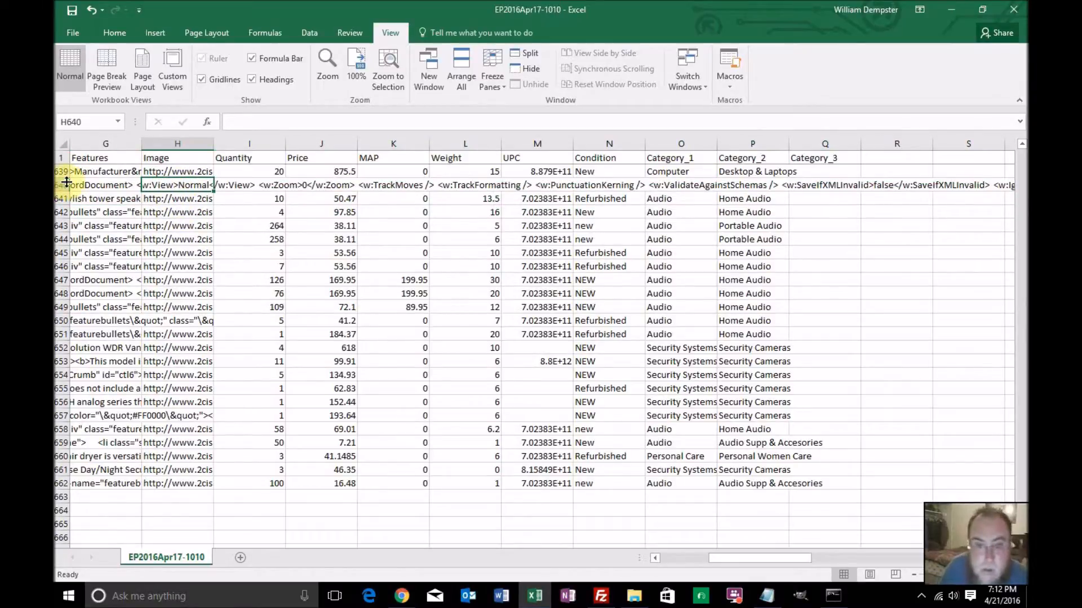
key("Right")
key("Right")
key("Right")
key("Right")
key("Right")
key("Right")
key("Right")
key("Right")
key("Right")
key("Right")
key("Right")
key("Right")
key("Right")
key("Right")
key("Right")
key("Right")
key("Right")
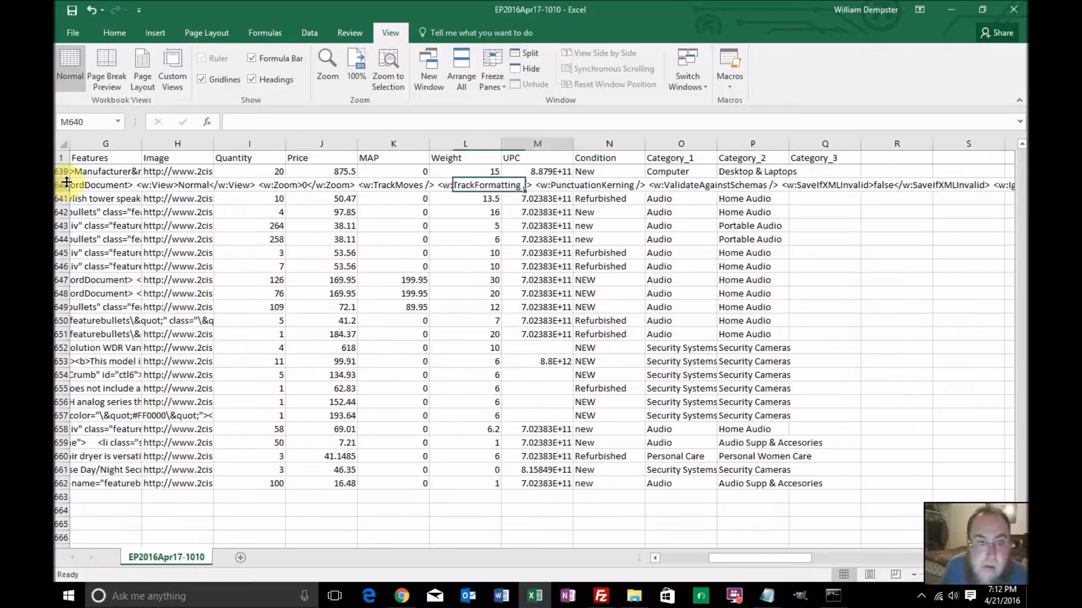
key("Right")
key("Right")
key("Right")
key("Right")
key("Right")
key("Right")
key("Right")
key("Right")
key("Right")
key("Right")
key("Right")
key("Right")
key("Right")
key("Right")
key("Right")
key("Right")
key("Right")
key("Right")
key("Right")
key("Right")
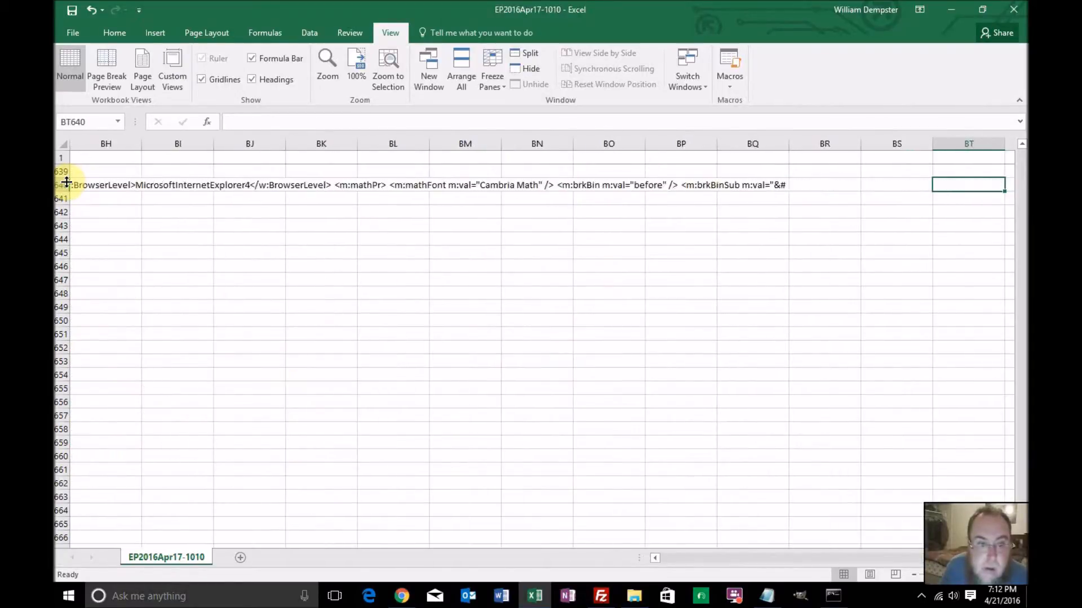
key("Left")
key("Left")
key("Left")
key("Left")
key("Left")
key("Left")
key("Left")
key("Left")
key("Left")
key("Left")
key("Left")
key("Left")
key("Left")
key("Left")
key("Left")
key("Left")
key("Left")
key("Left")
key("Left")
key("Left")
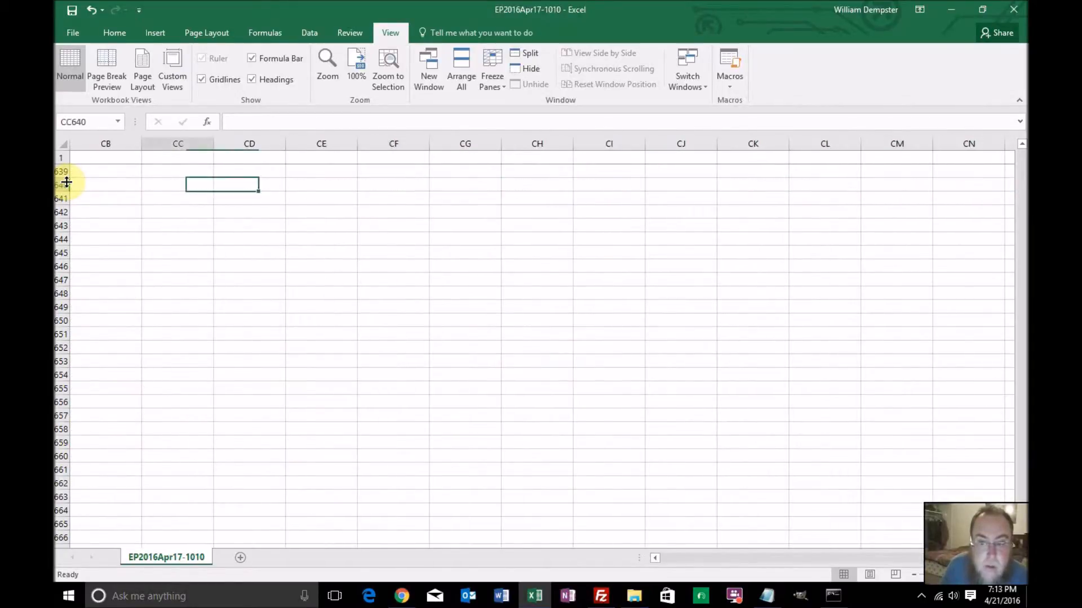
key("Left")
key("Left")
key("Left")
key("Left")
key("Left")
key("Left")
key("Left")
key("Left")
key("Left")
key("Left")
key("Left")
key("Left")
key("Left")
key("Left")
key("Left")
key("Left")
key("Left")
key("Left")
key("Left")
key("Left")
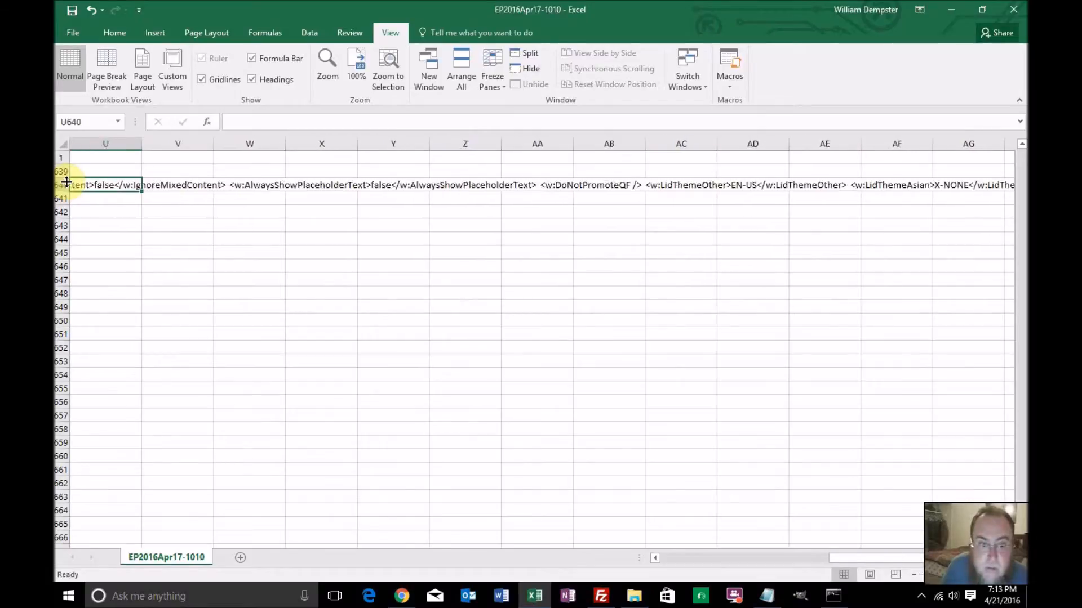
key("Left")
key("Left")
key("Left")
key("Left")
key("Left")
key("Left")
scroll(65, 180, "up", 1)
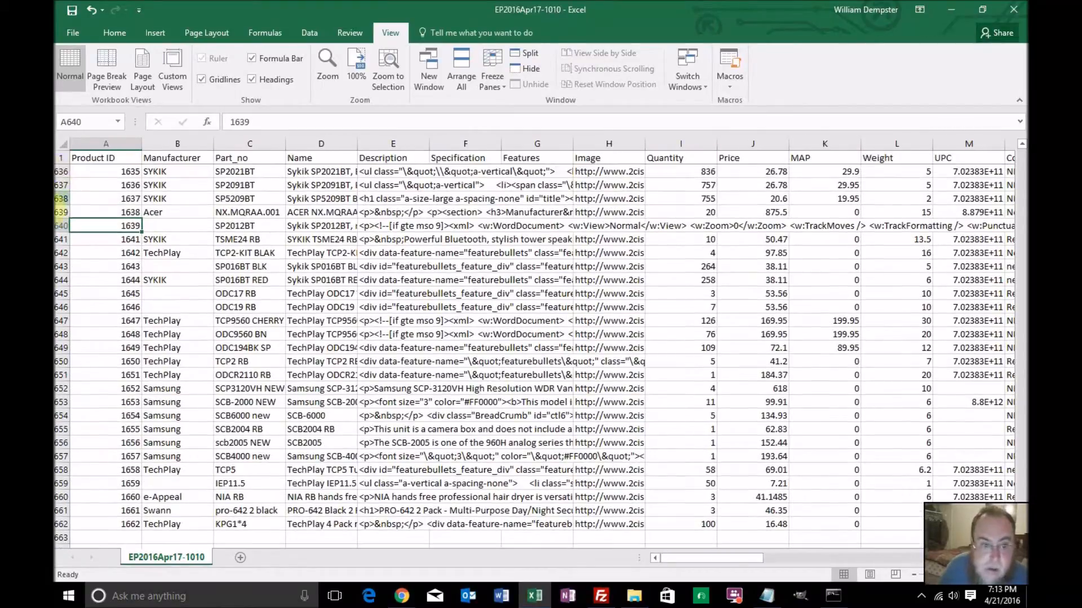
Delete the malformed row 640, product SP2012BT, from the product sheet
left_click(60, 225)
right_click(60, 225)
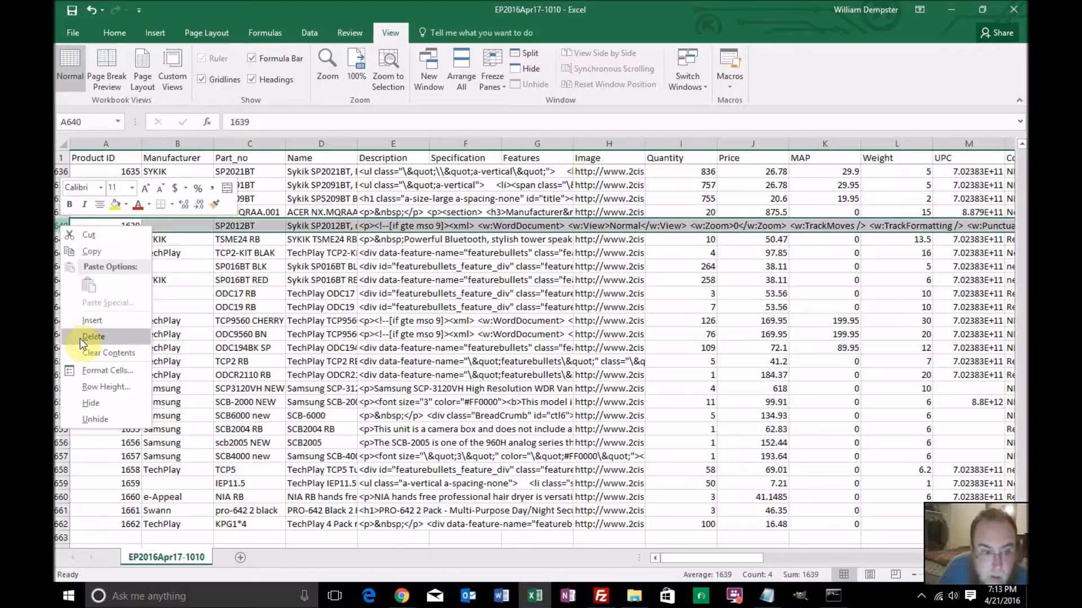
left_click(79, 338)
Delete the malformed row 635 and the row above it, 634, whose description spills across the columns
scroll(350, 337, "up", 2)
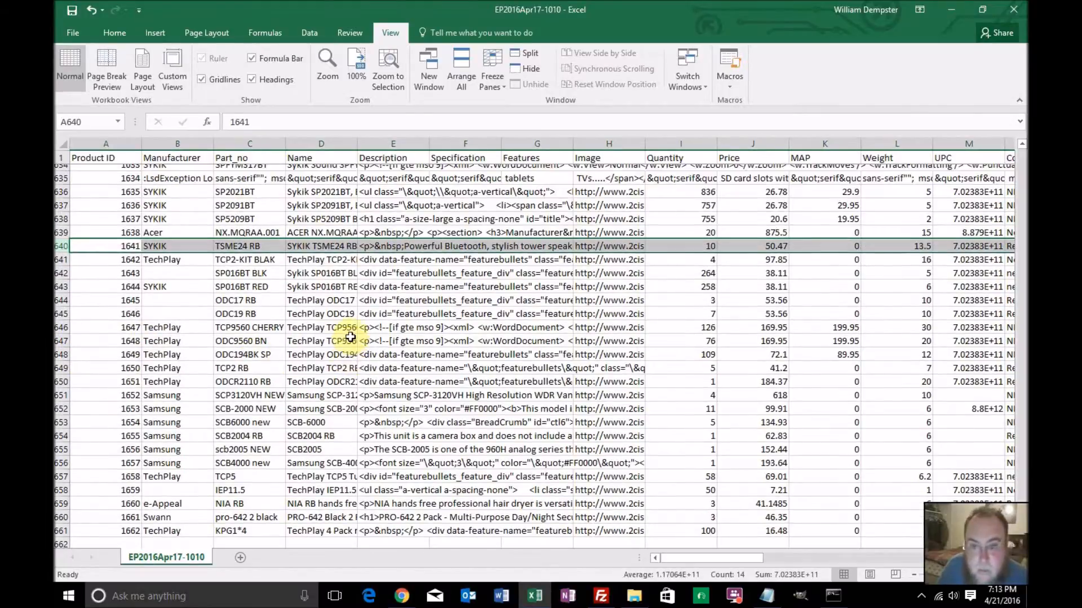
scroll(349, 337, "up", 1)
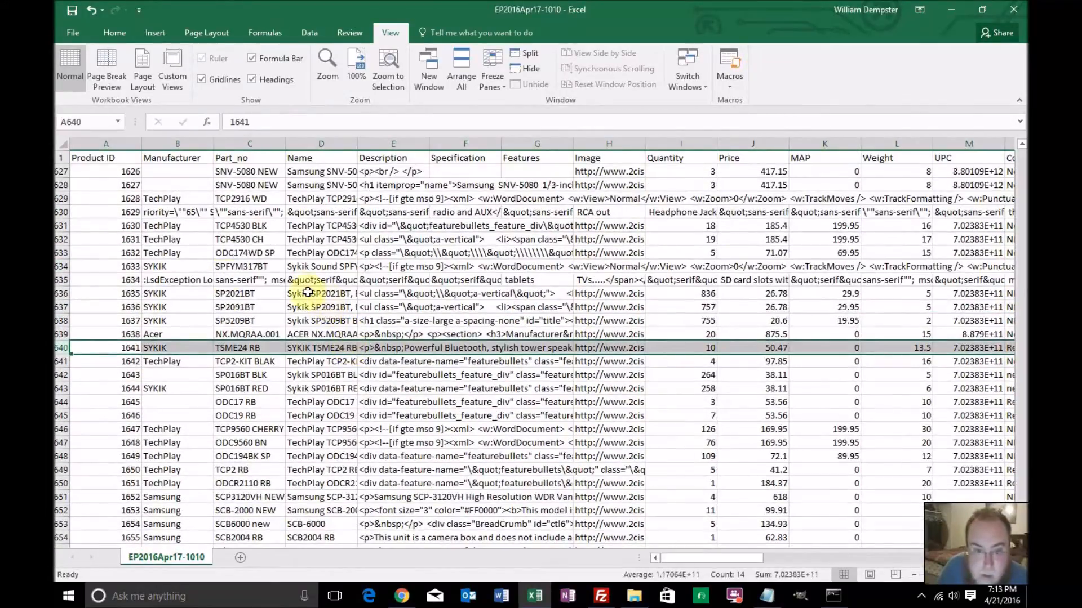
left_click(58, 280)
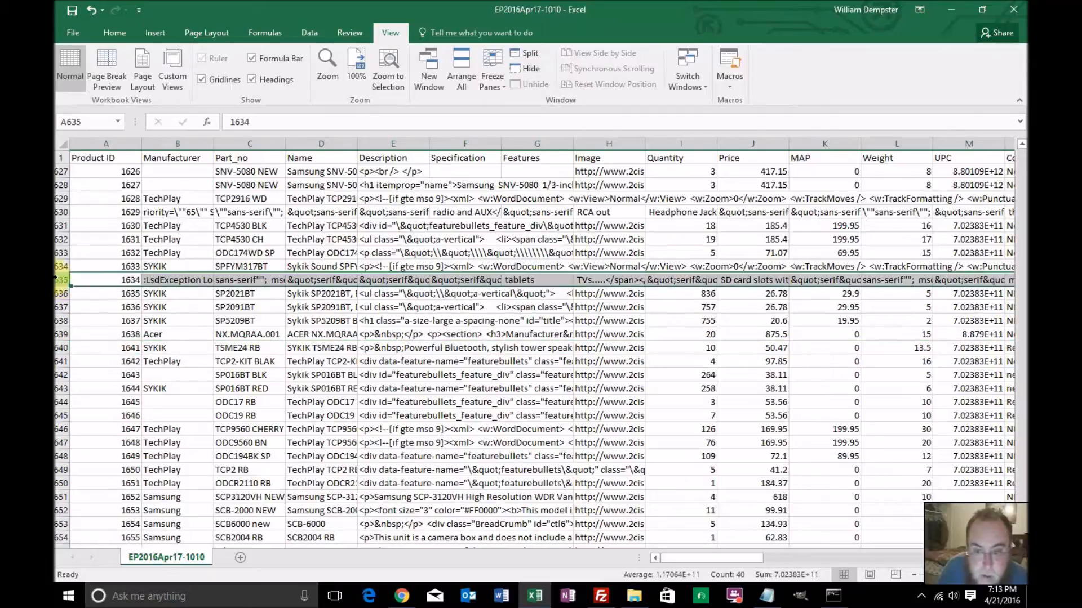
right_click(59, 281)
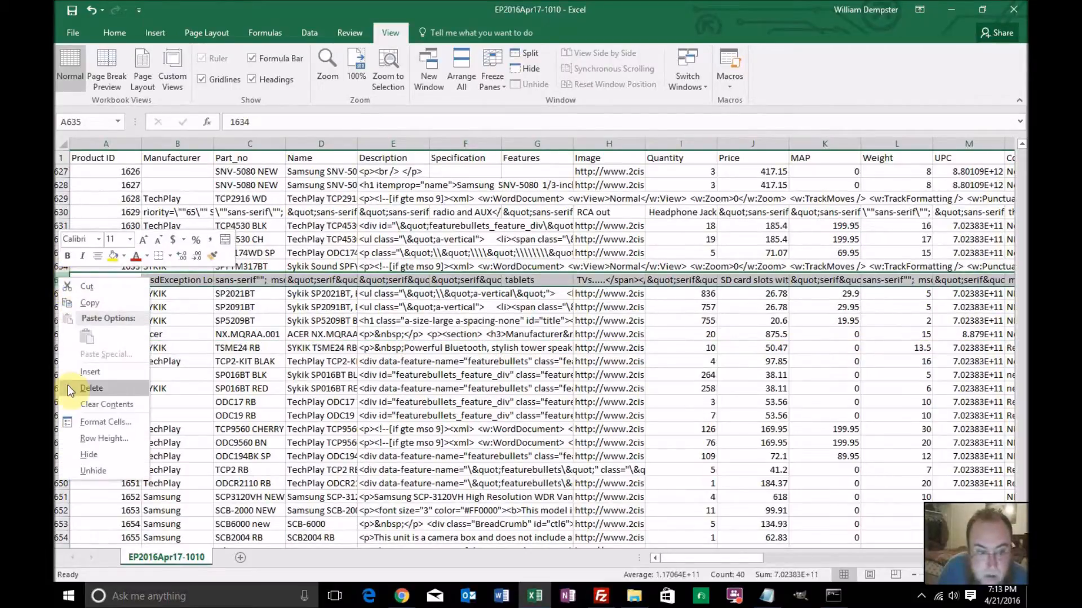
left_click(86, 392)
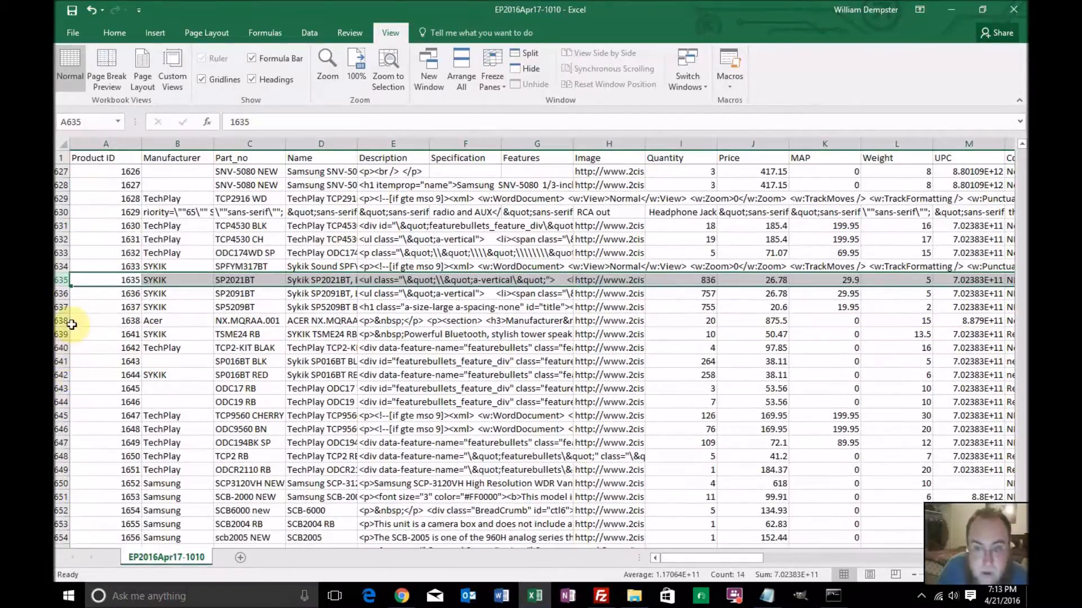
left_click(61, 267)
right_click(60, 269)
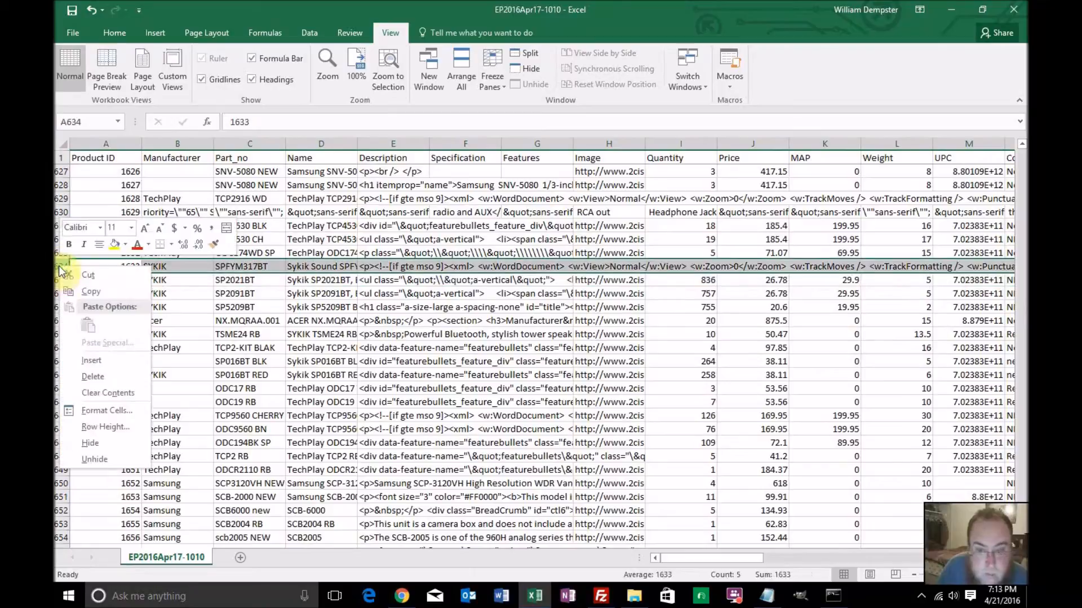
left_click(85, 376)
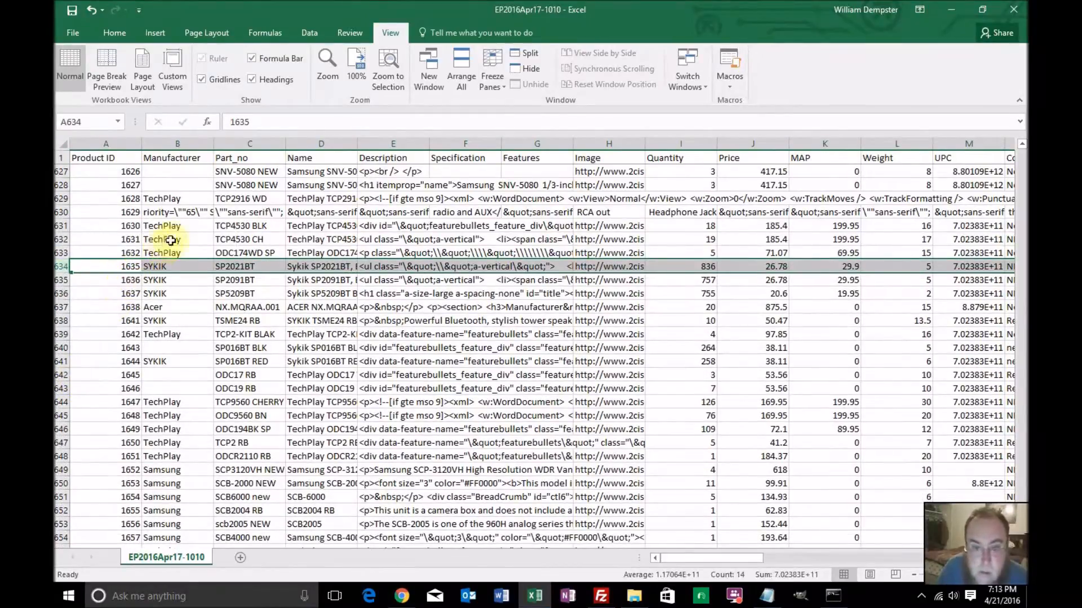
Delete the malformed row 630 and row 629, product TCP2916 WD, from the product sheet
left_click(60, 212)
right_click(60, 212)
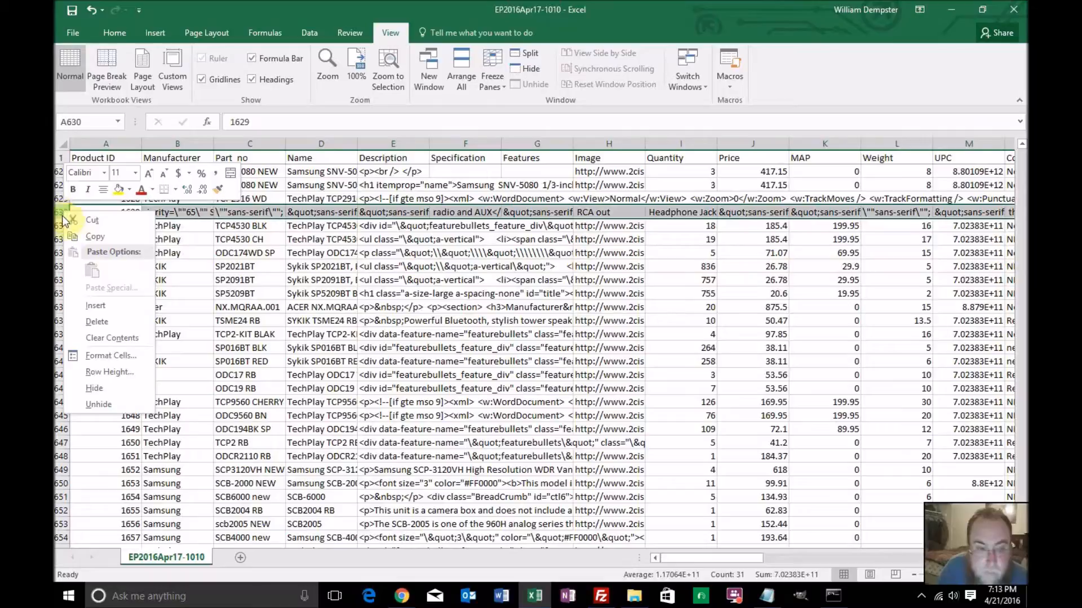
left_click(87, 320)
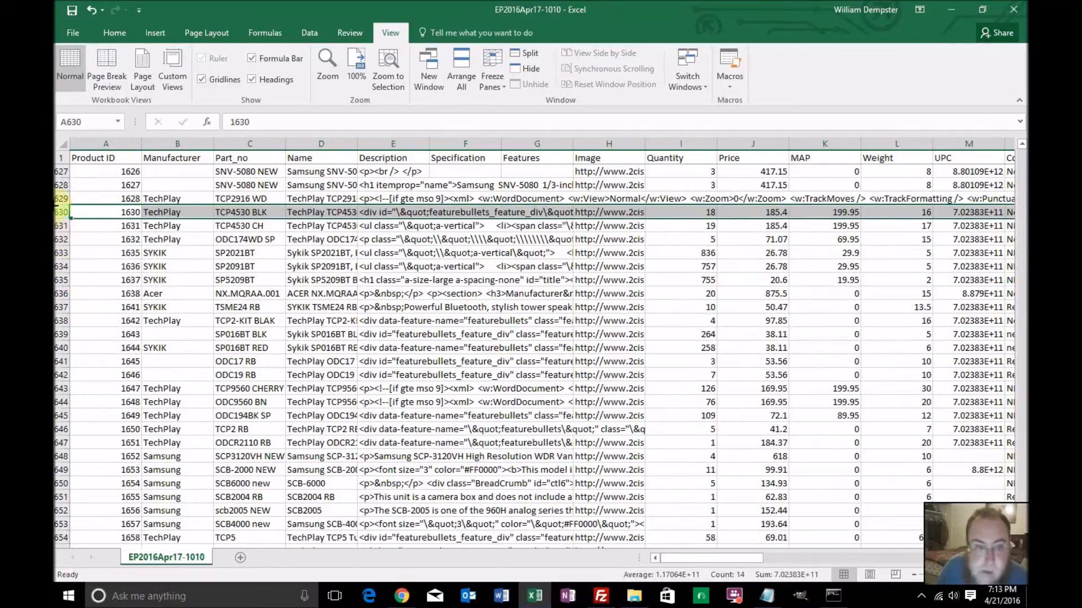
left_click(59, 198)
right_click(60, 198)
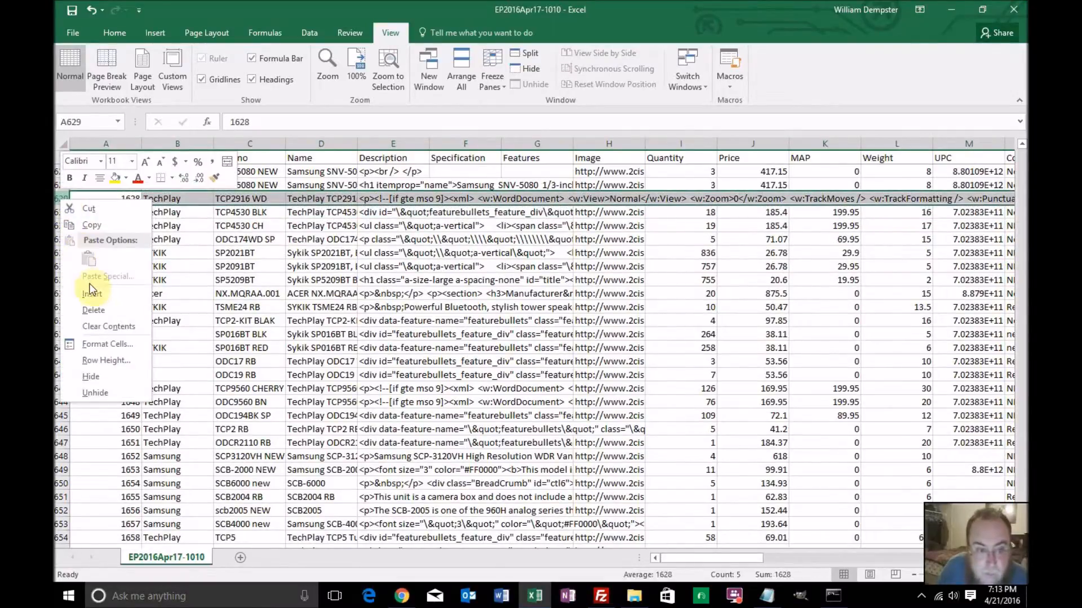
left_click(92, 311)
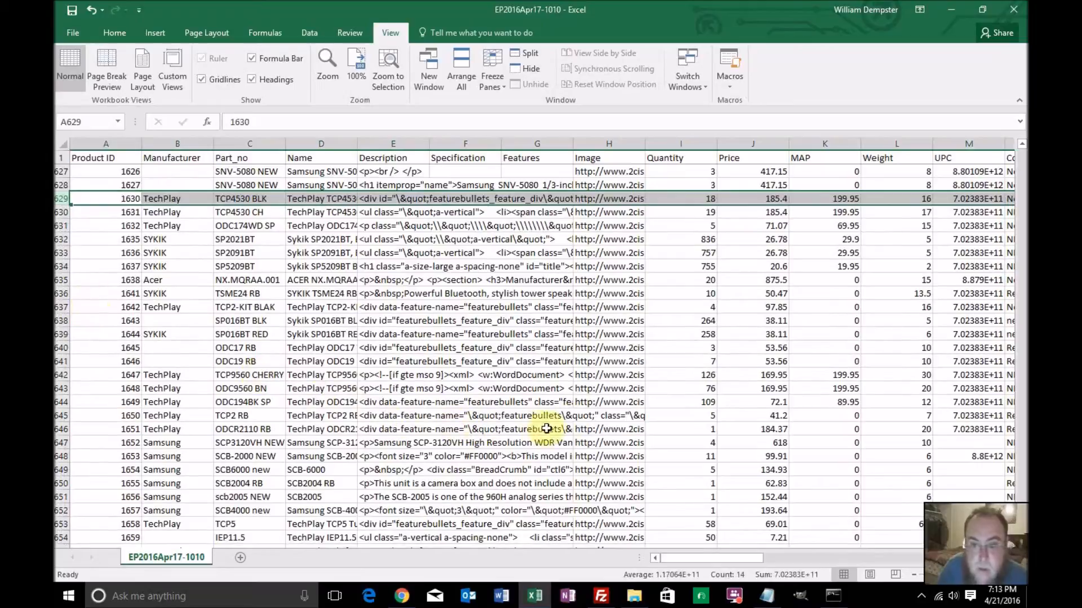
Delete the rows of products TCP2 RB (row 645) and SCB4000 new (row 651), which lack an image URL
scroll(574, 418, "down", 3)
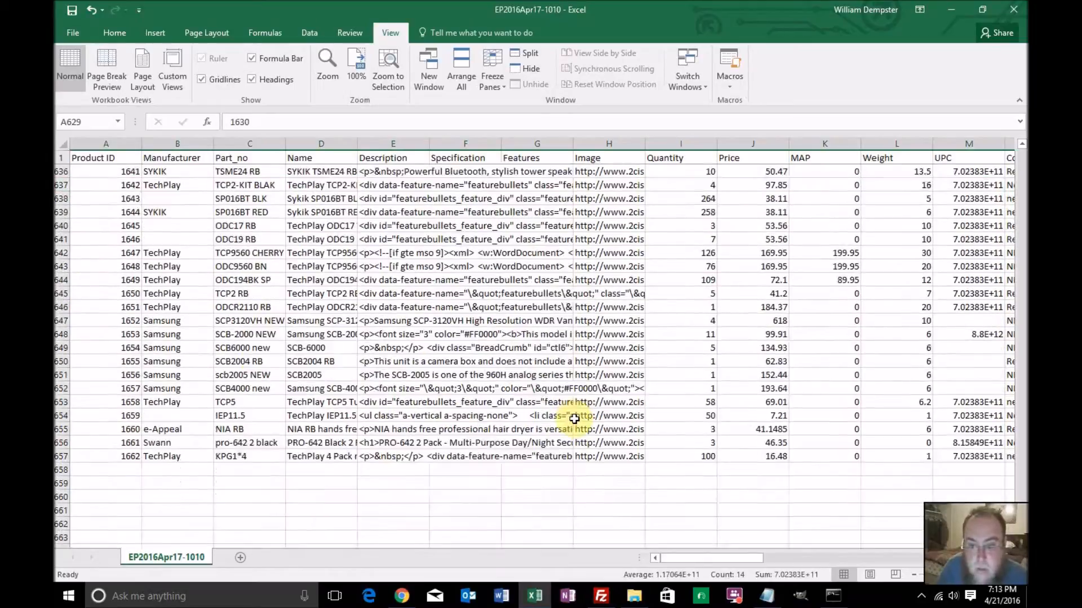
left_click(605, 296)
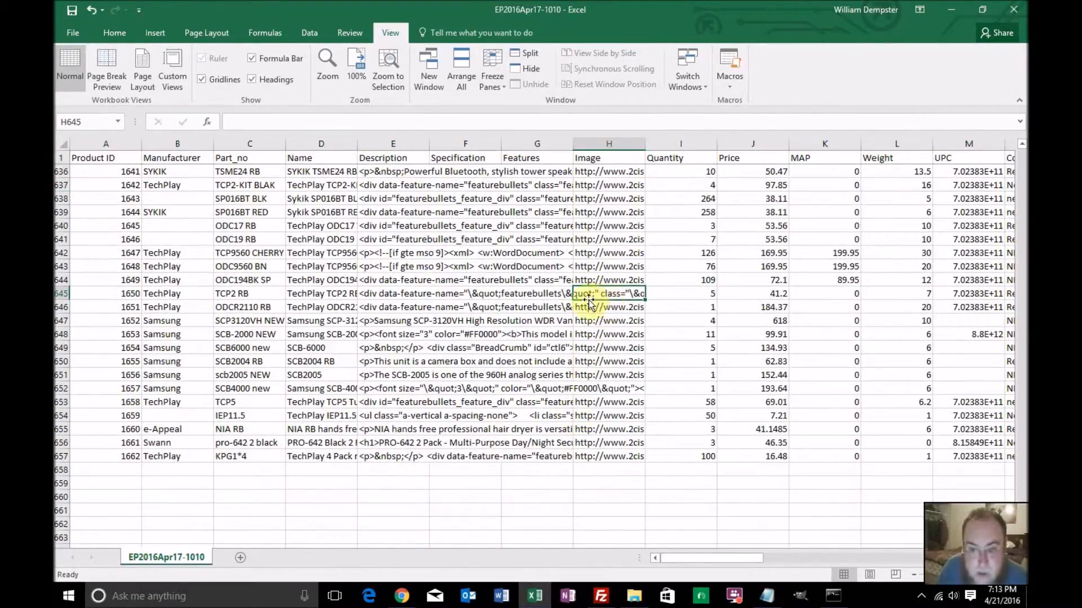
right_click(58, 293)
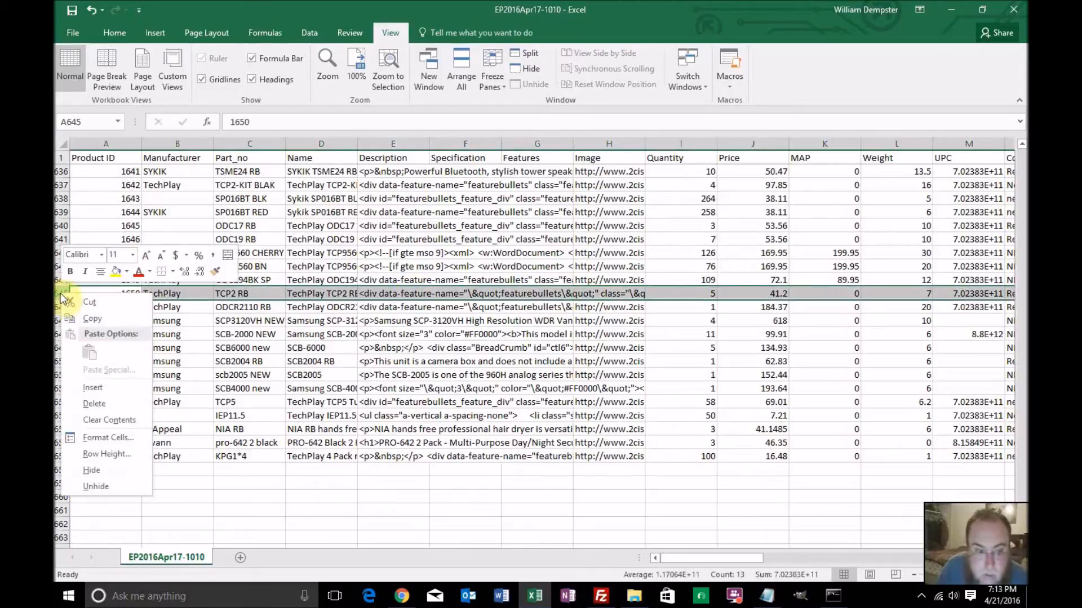
left_click(131, 399)
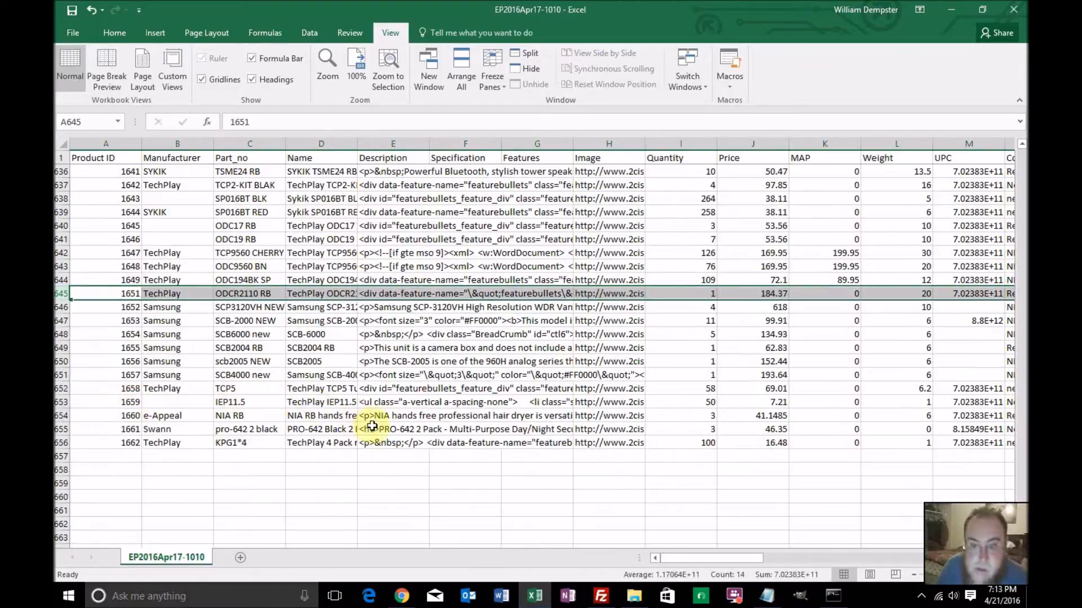
right_click(58, 375)
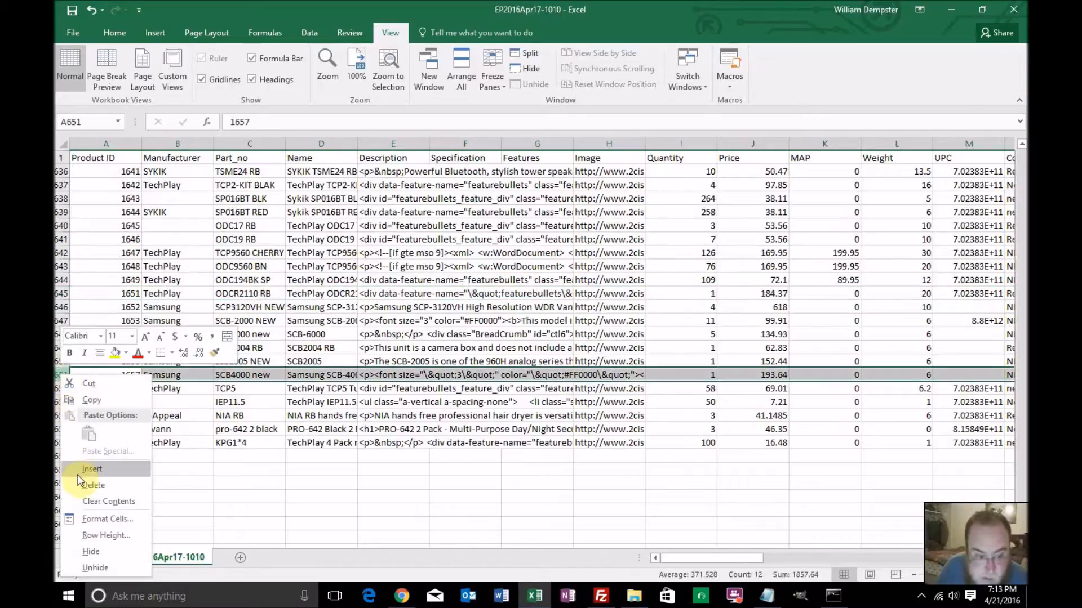
left_click(79, 489)
Find the malformed rows 516 and 515 higher up in the product sheet and delete both
scroll(302, 430, "up", 5)
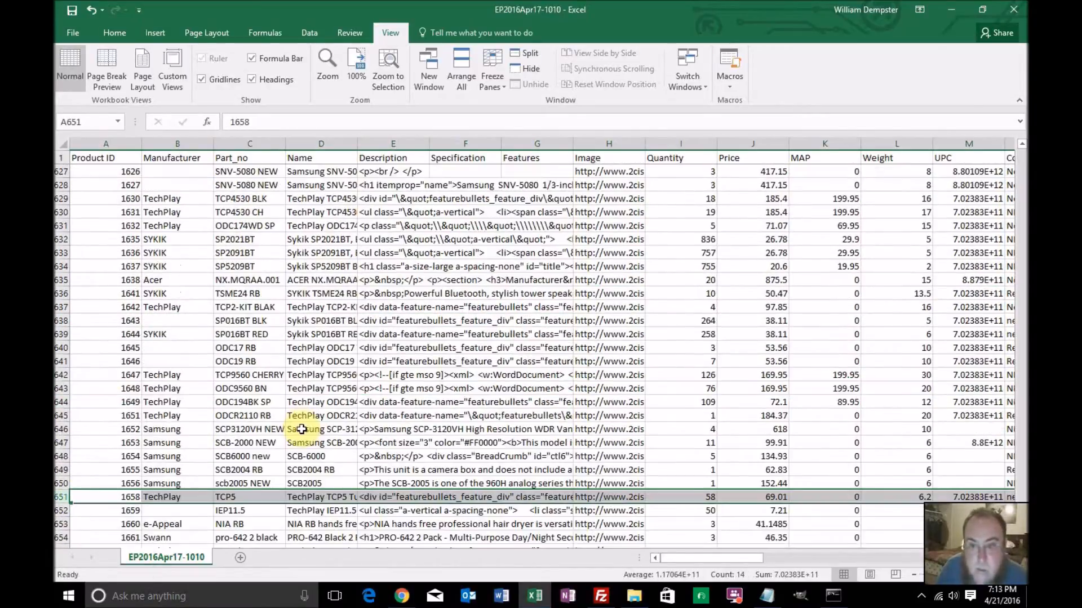
scroll(303, 430, "up", 14)
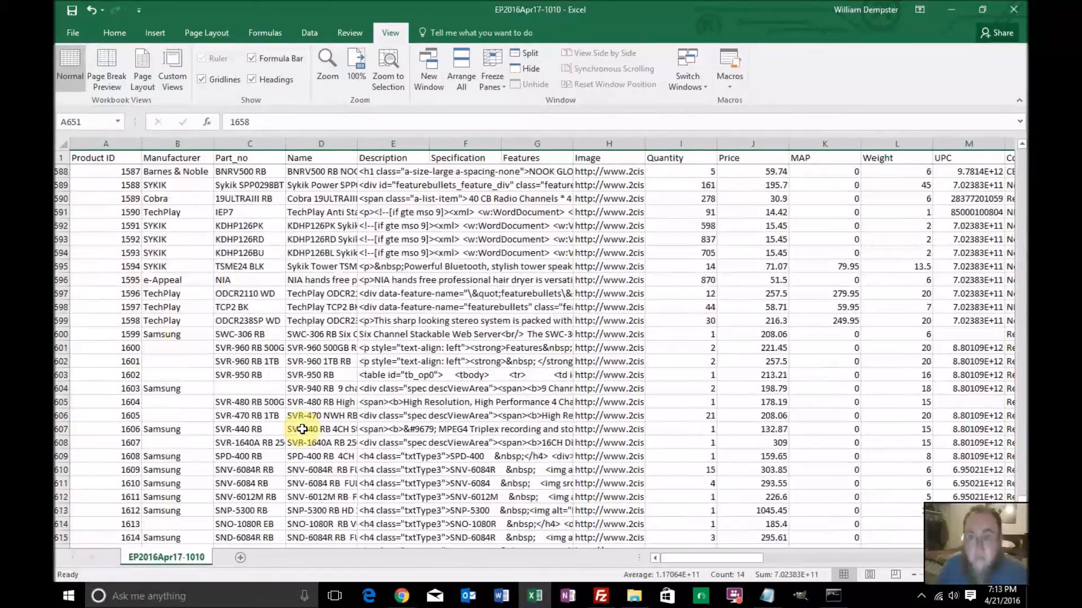
scroll(303, 429, "up", 19)
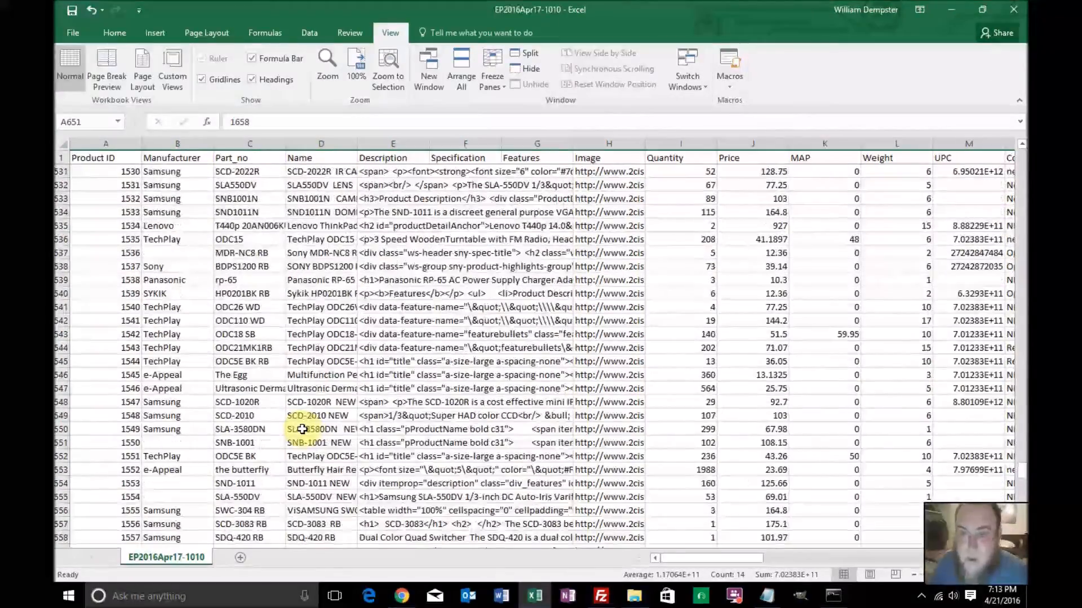
scroll(303, 429, "up", 6)
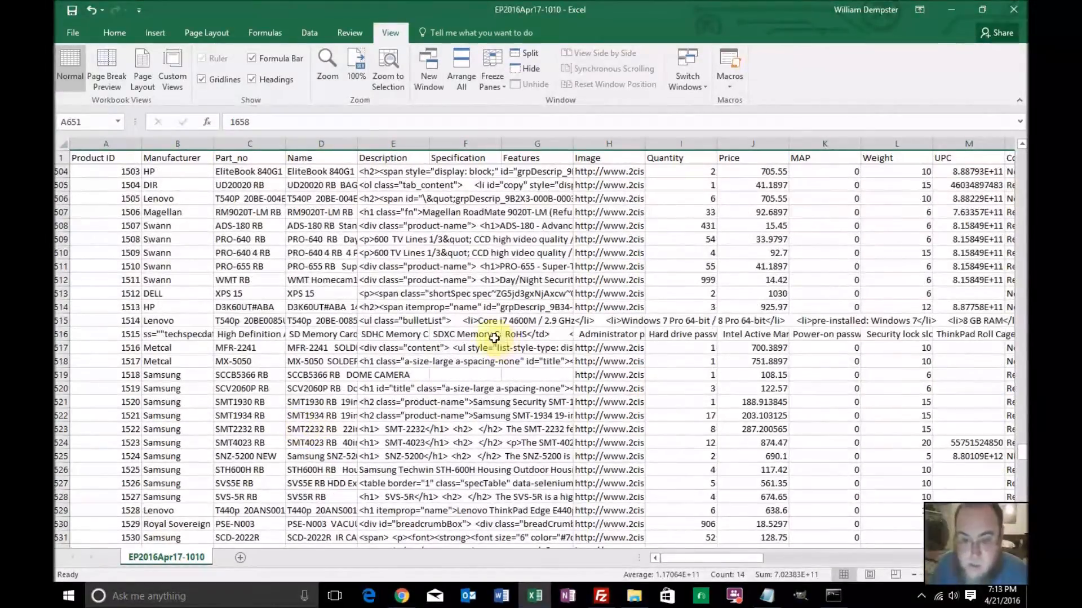
left_click(61, 335)
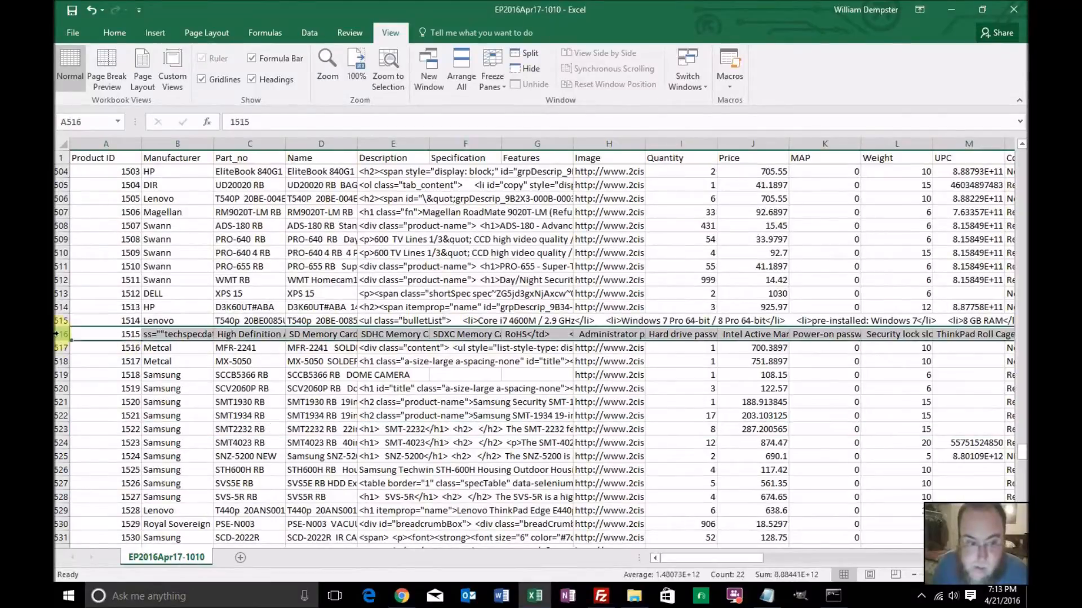
right_click(61, 336)
left_click(92, 445)
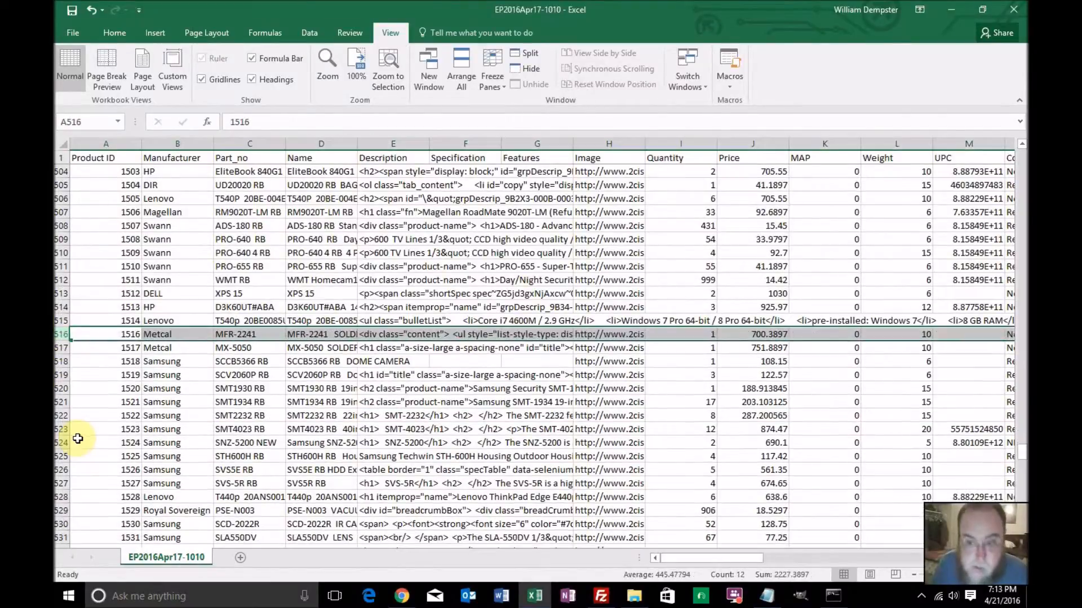
left_click(62, 321)
right_click(63, 320)
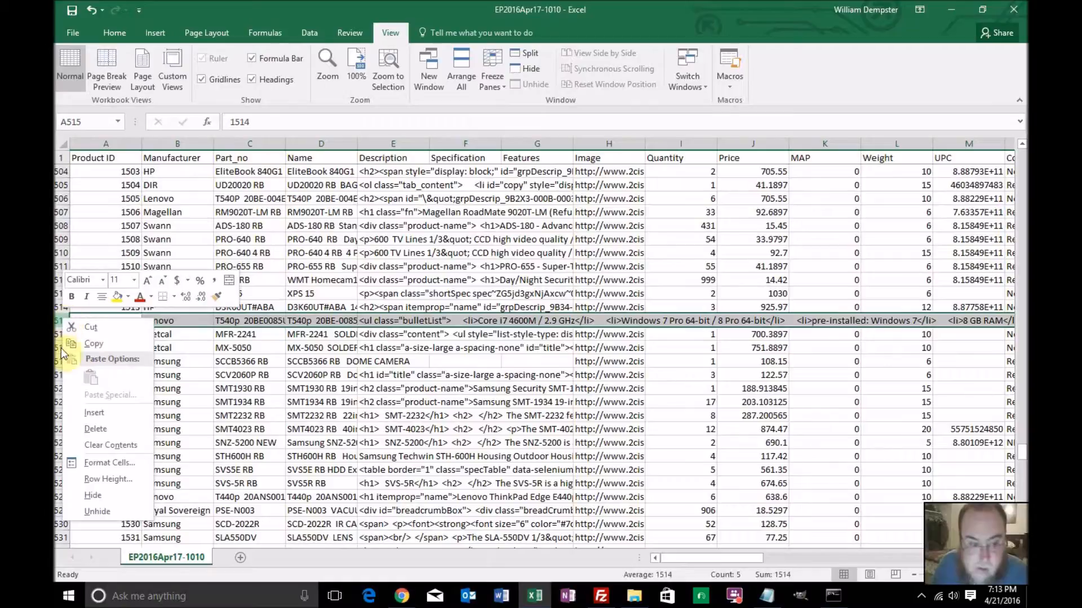
left_click(94, 429)
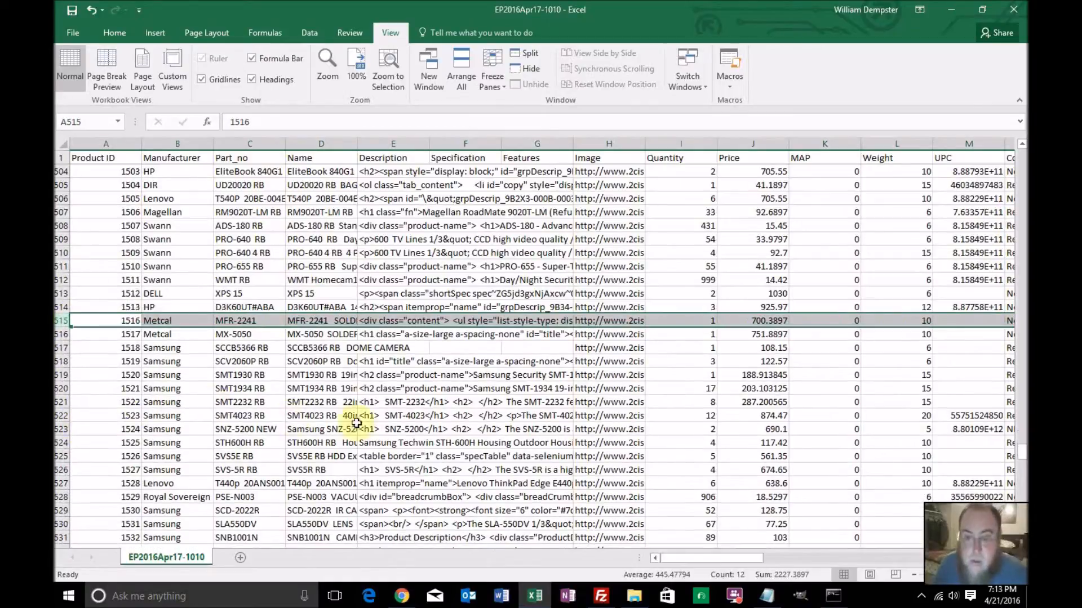
Return to the start of the sheet and turn on a filter for the Image column only
scroll(408, 422, "up", 16)
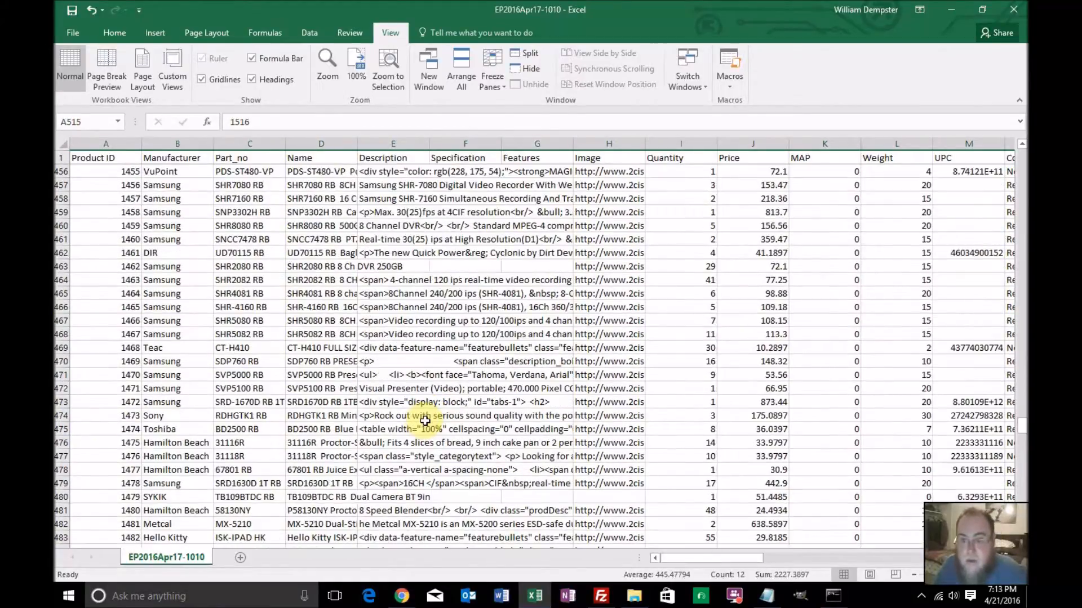
scroll(424, 420, "up", 4)
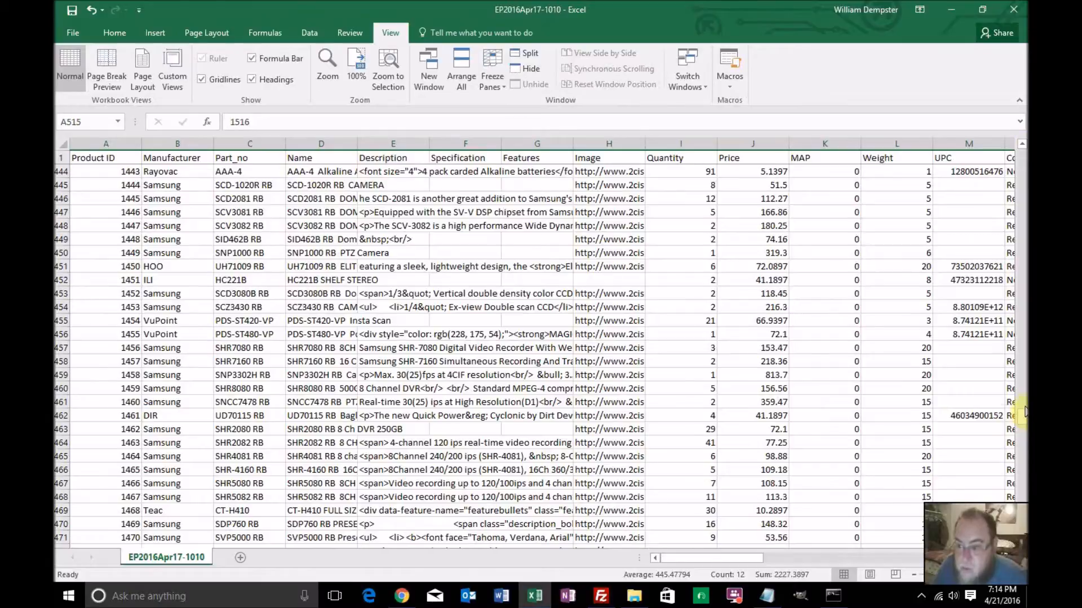
key("ctrl+Home")
left_click_drag(598, 144, 627, 144)
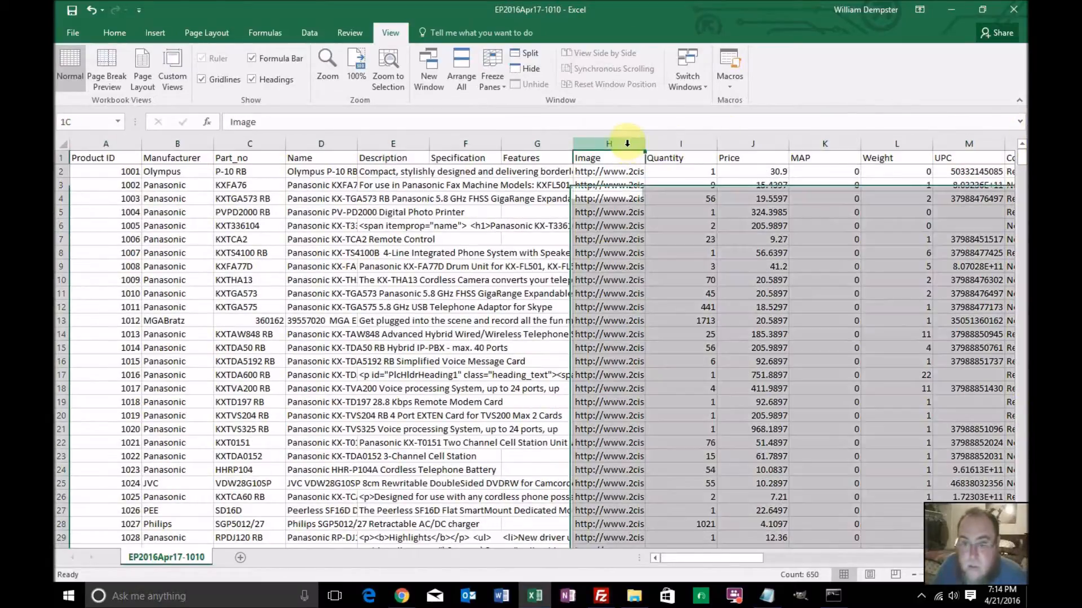
left_click(308, 32)
left_click(499, 63)
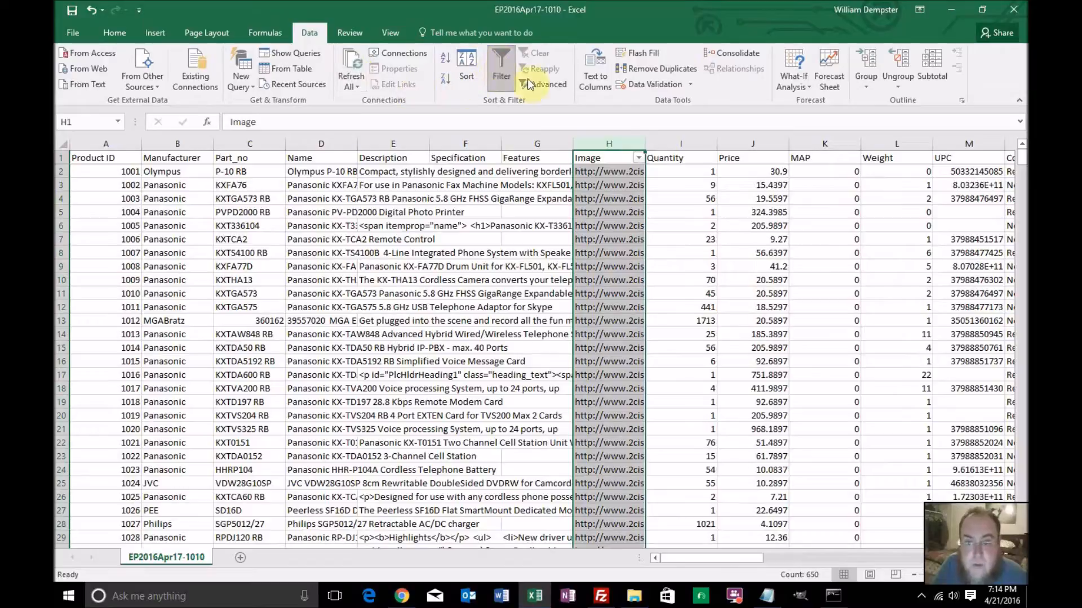
Filter the Image column so that only rows with blank image cells are listed
left_click(639, 157)
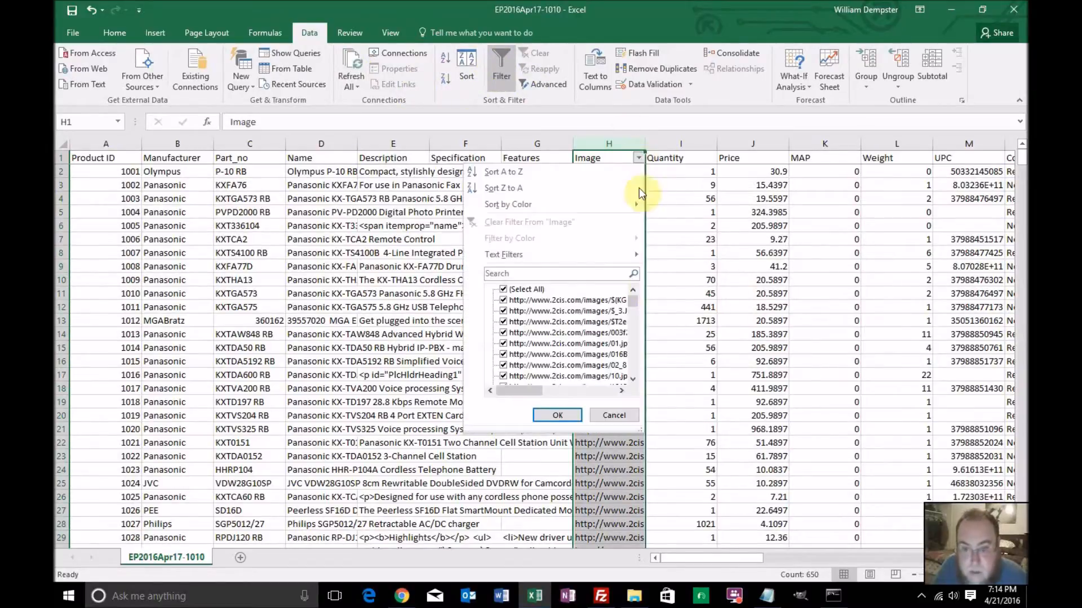
left_click(504, 292)
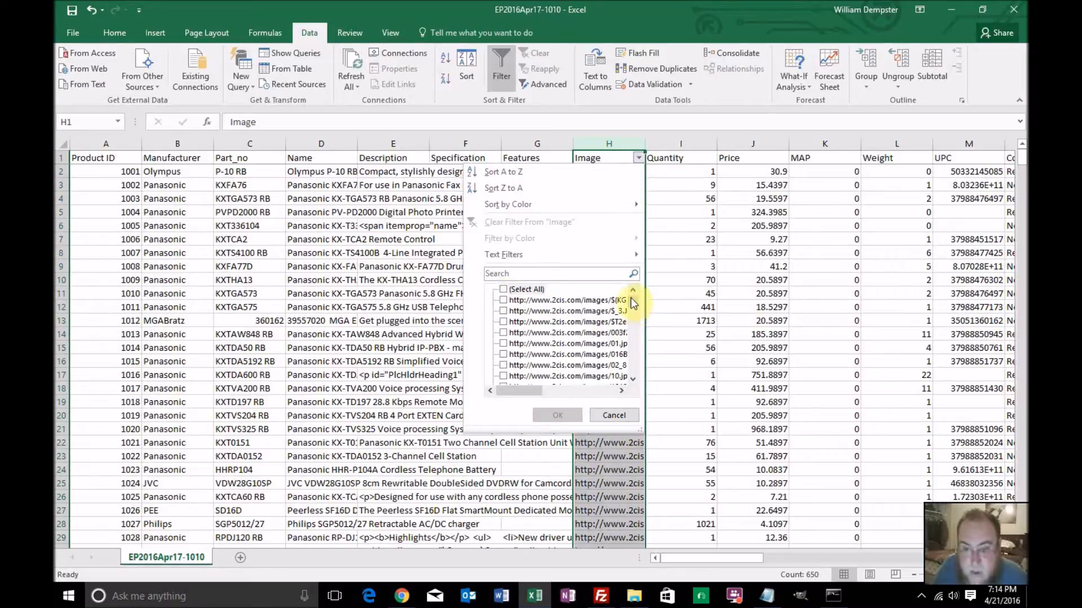
left_click_drag(630, 298, 631, 381)
left_click(503, 376)
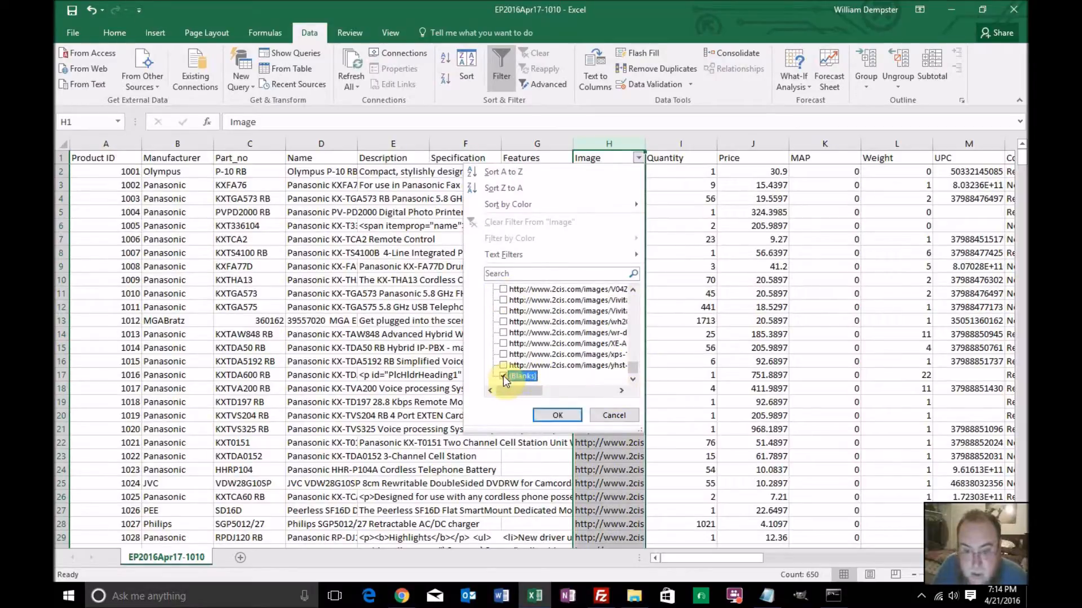
left_click(556, 416)
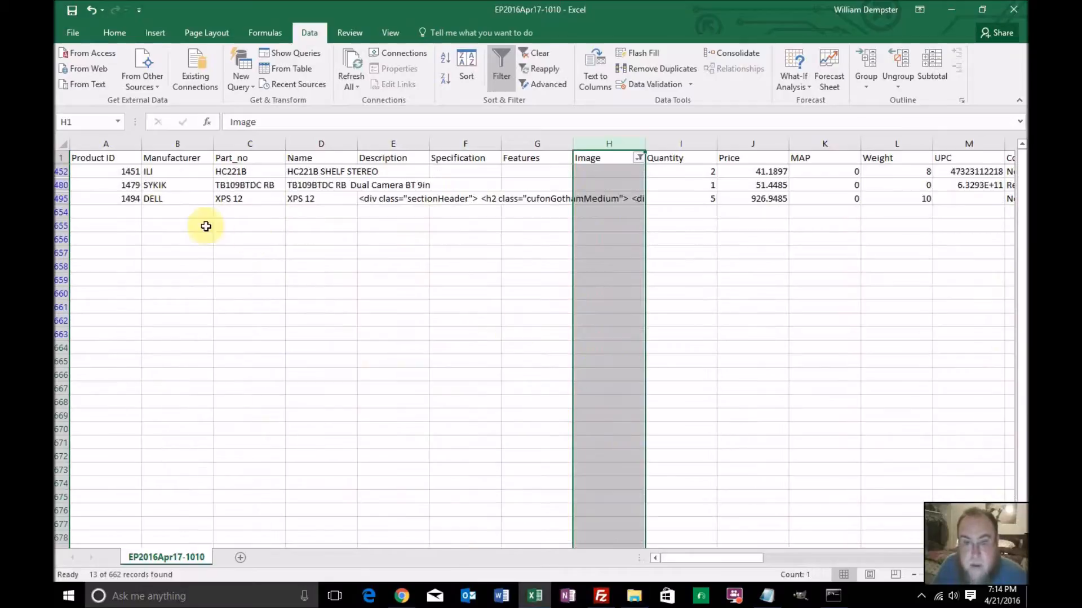
Delete the three filtered product rows without an image URL: HC221B, TB109BTDC RB and XPS 12
left_click_drag(62, 178, 60, 203)
right_click(60, 204)
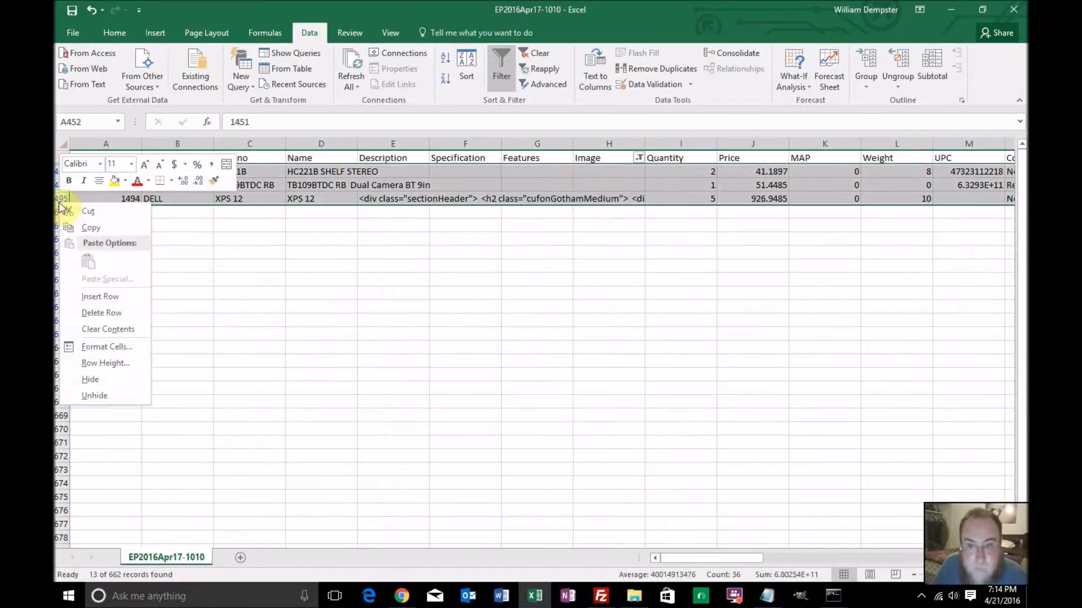
left_click(93, 312)
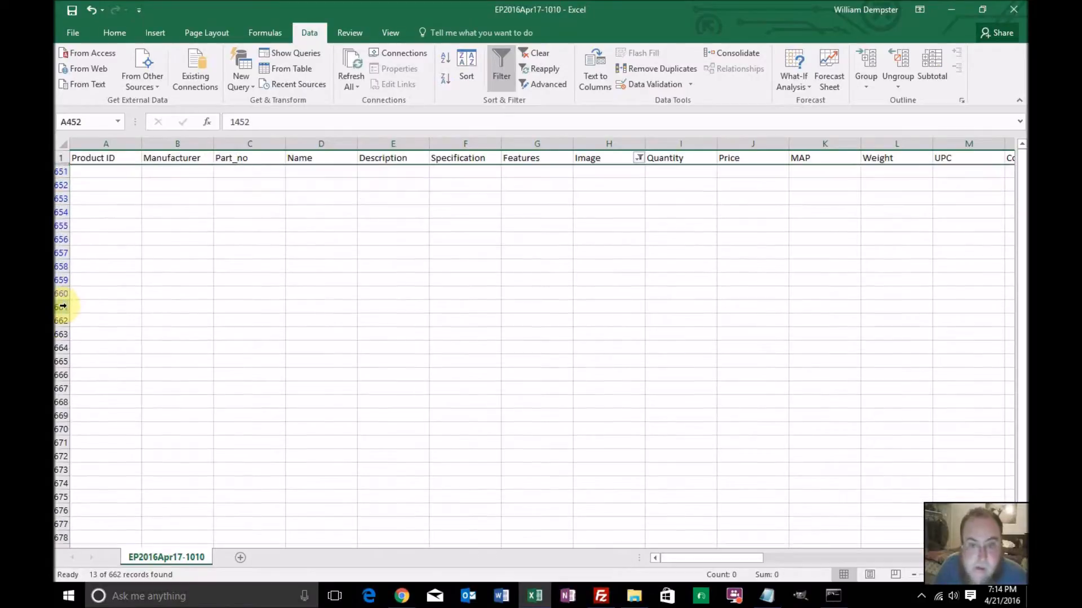
Reset the Image column filter to select all values, including every image URL
left_click(638, 157)
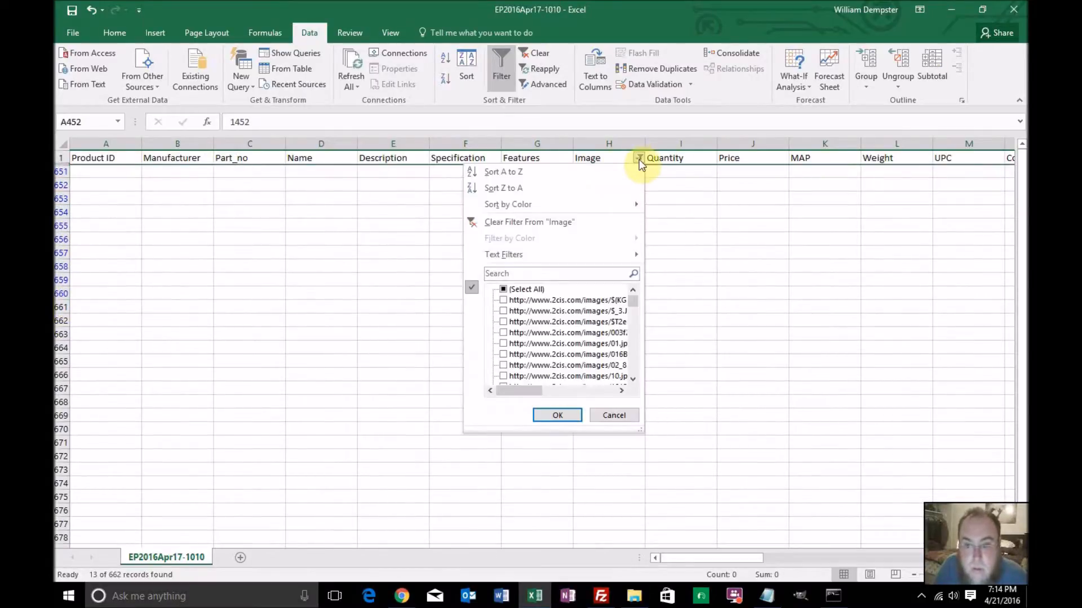
left_click(503, 290)
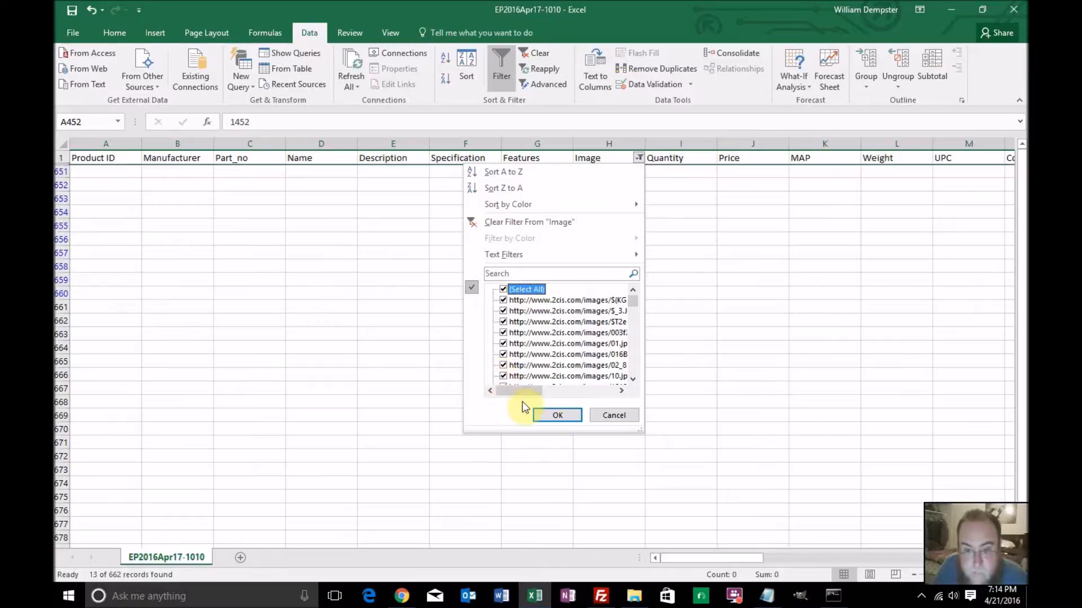
left_click(543, 415)
Look through the whole product sheet down to its last row, checking the Image column for missing URLs, and return to the start
scroll(647, 268, "down", 3)
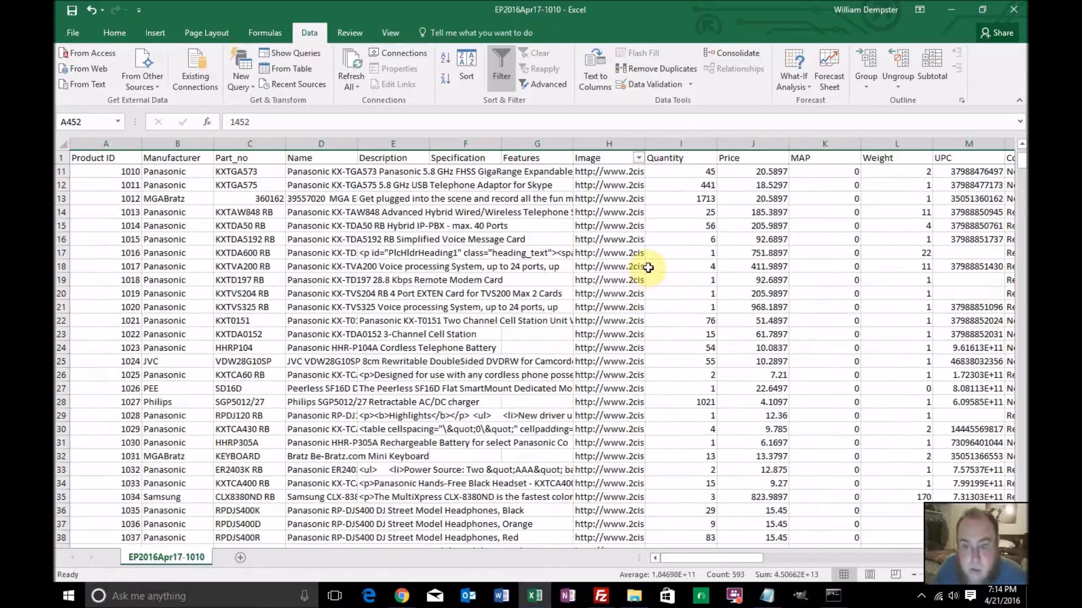
scroll(650, 267, "down", 20)
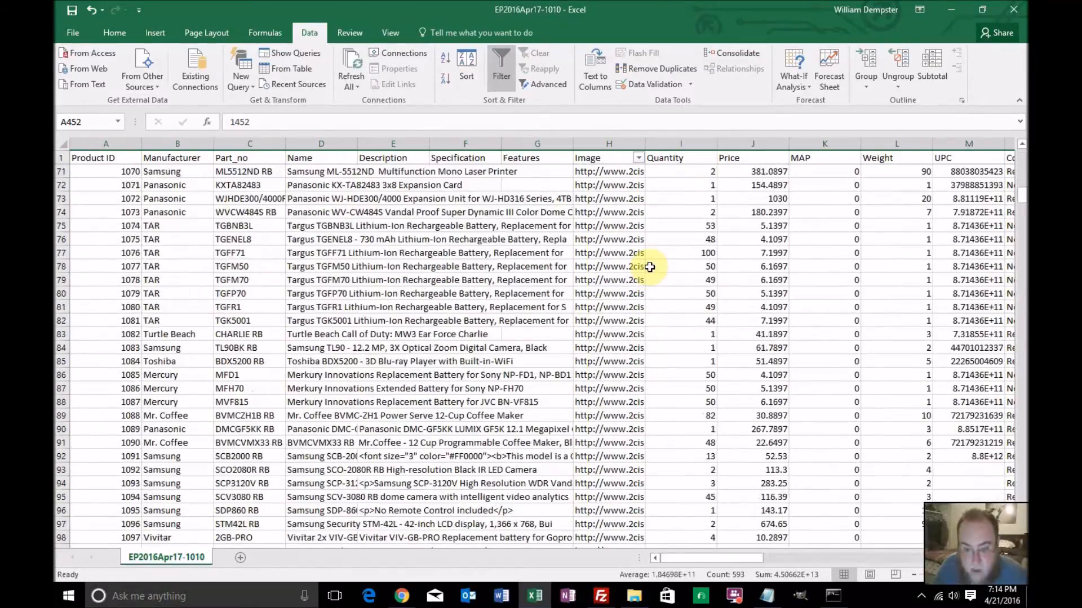
scroll(650, 267, "down", 4)
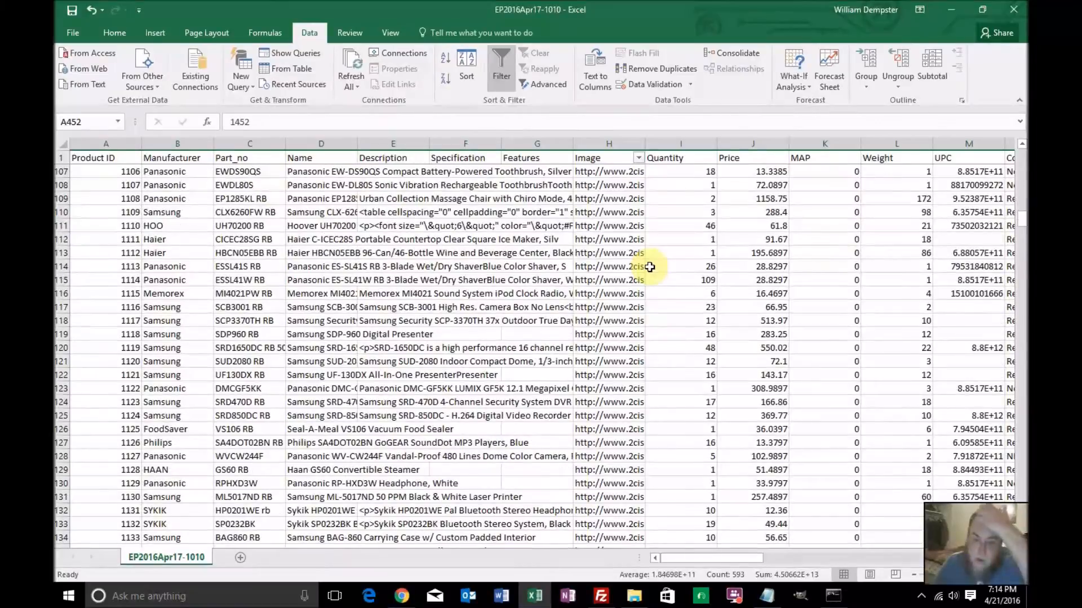
scroll(650, 267, "down", 20)
scroll(649, 267, "down", 19)
scroll(650, 267, "down", 20)
scroll(650, 267, "down", 16)
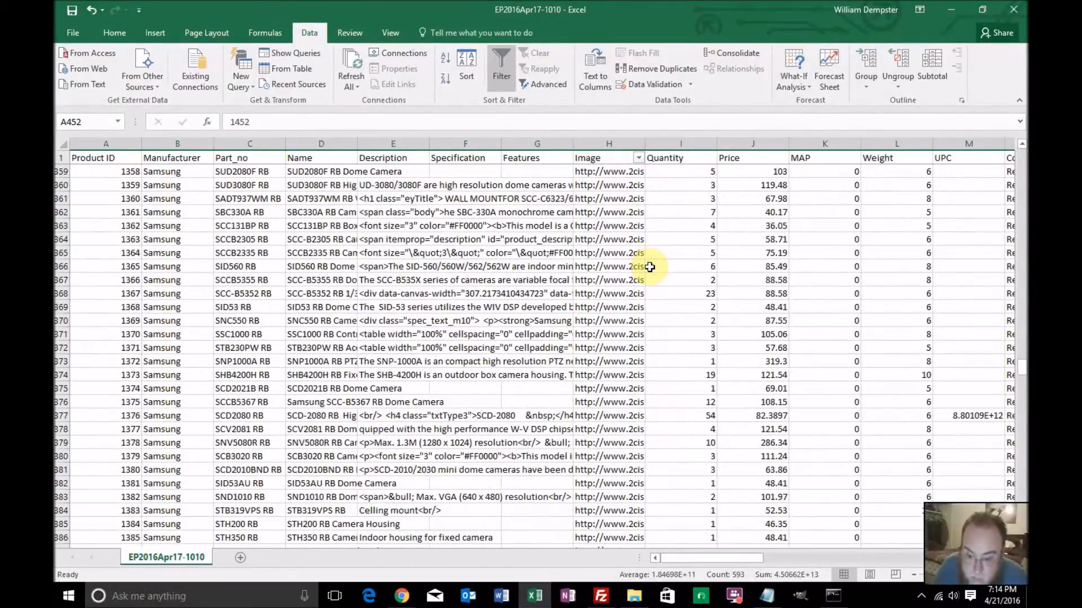
scroll(650, 267, "down", 20)
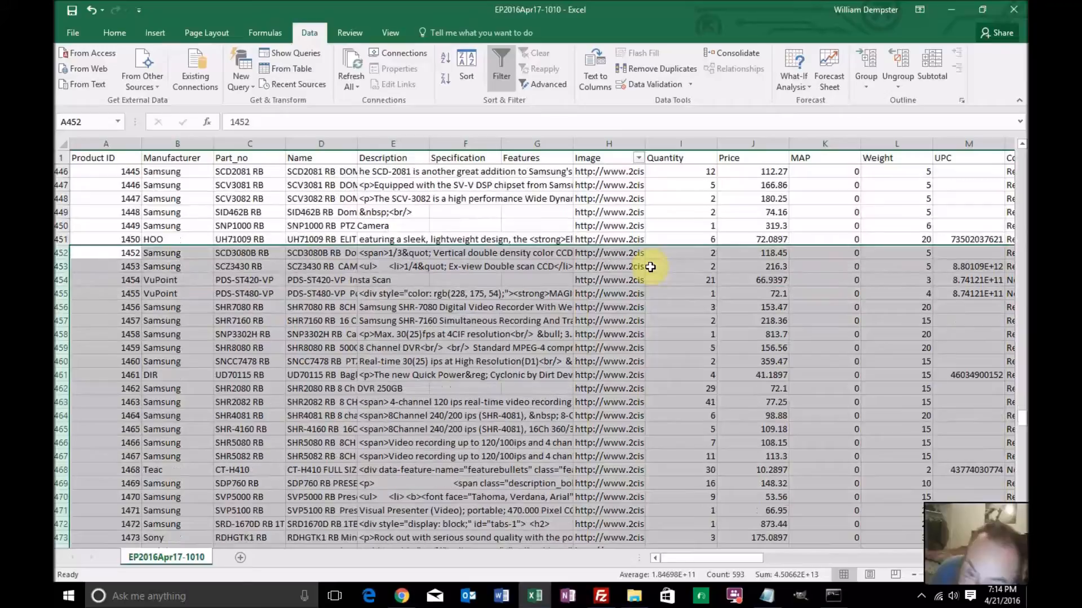
scroll(649, 267, "down", 20)
scroll(649, 267, "down", 20)
scroll(650, 267, "down", 13)
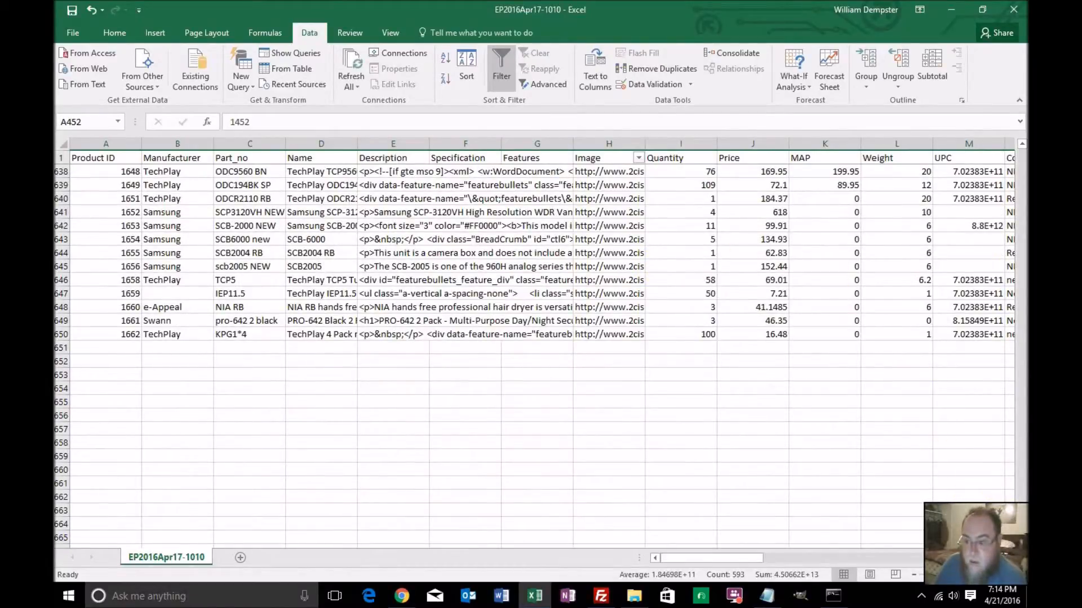
left_click_drag(1022, 534, 1022, 289)
left_click_drag(1021, 209, 1025, 104)
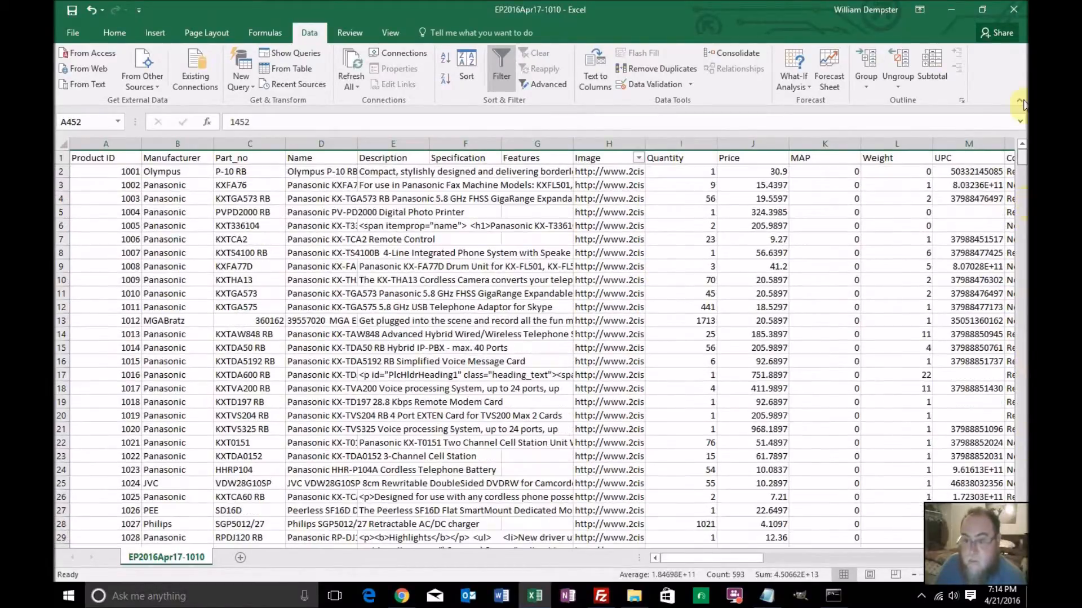
Copy the entire Image column and paste it into the stirling_grand text file in Notepad, replacing all of its previous contents
left_click(617, 172)
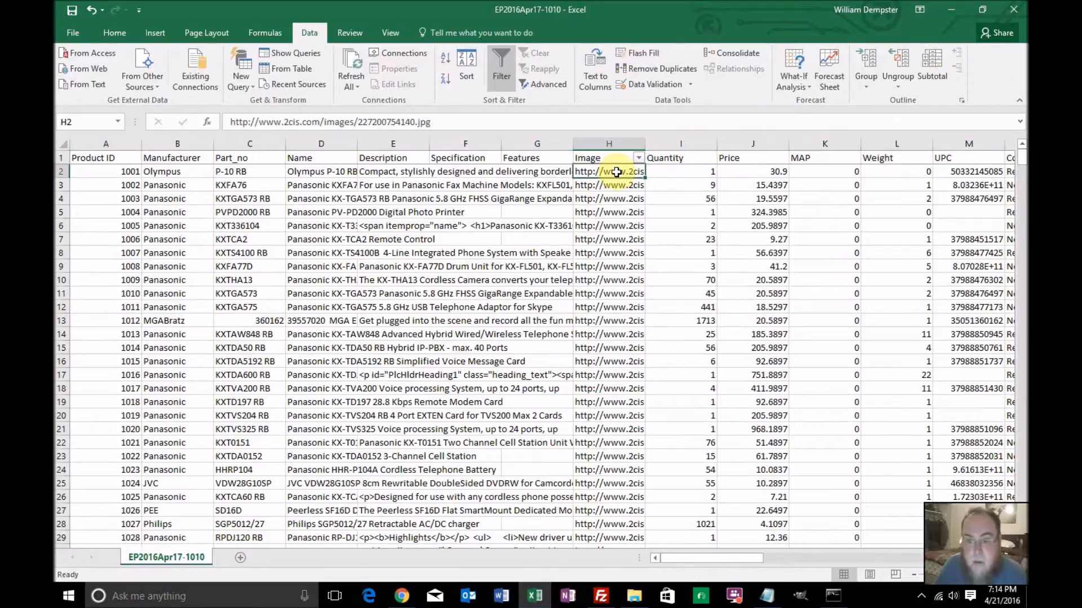
left_click(612, 160)
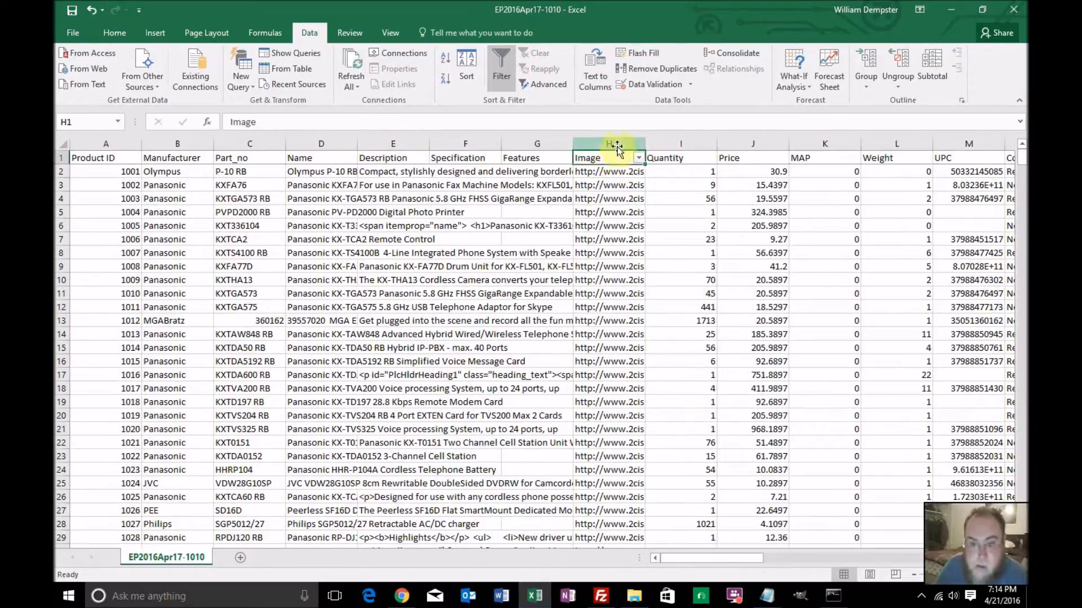
left_click(617, 142)
key("ctrl+c")
left_click(767, 596)
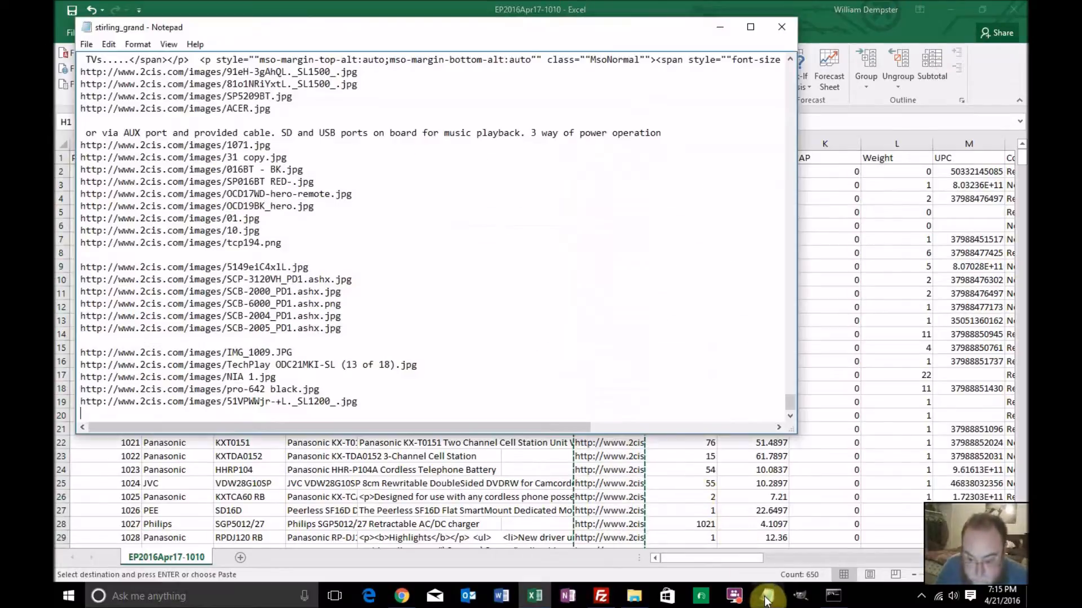
left_click(569, 391)
key("ctrl+a")
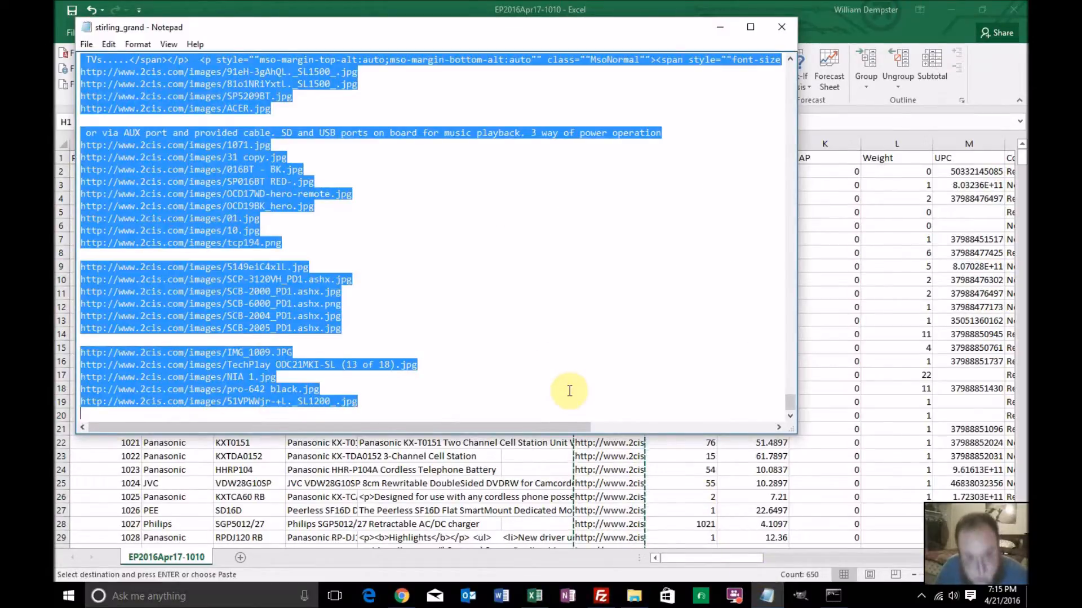
key("Delete")
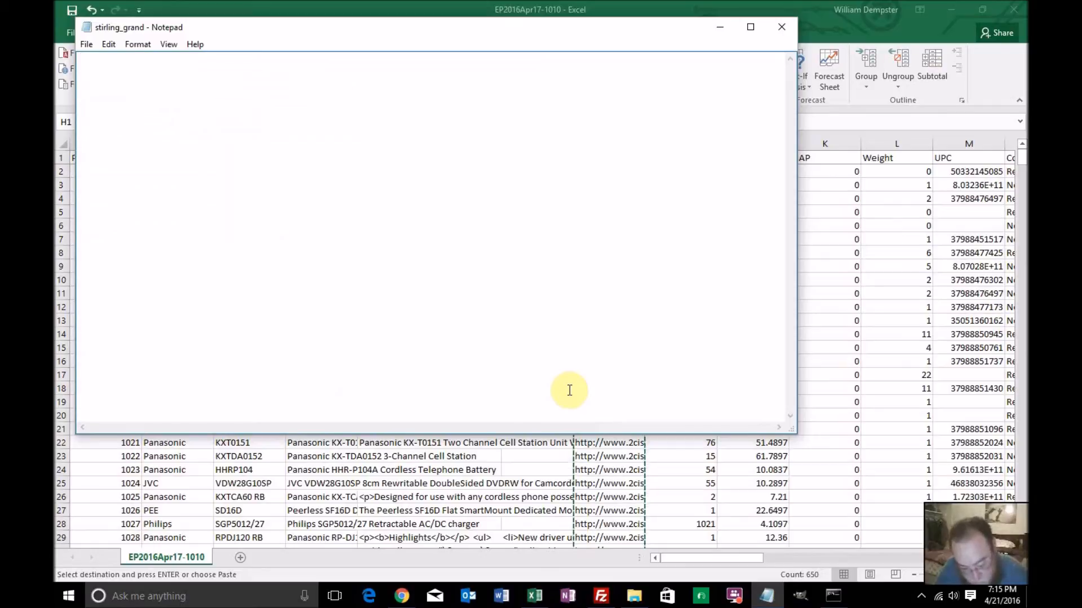
key("ctrl+v")
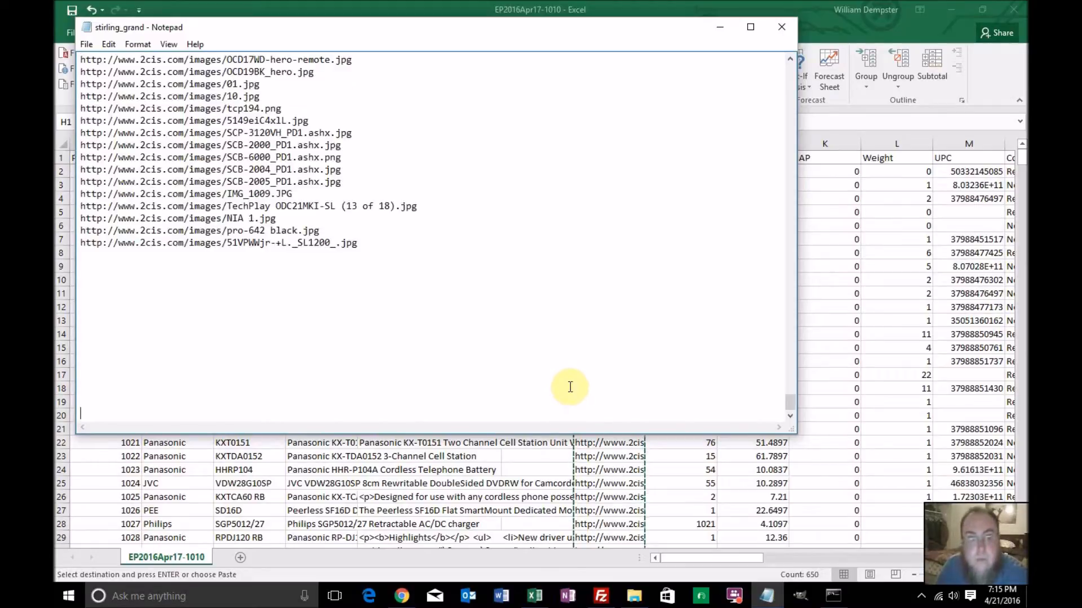
Review the pasted image URLs for stray text or gaps and save the text file
scroll(586, 338, "up", 15)
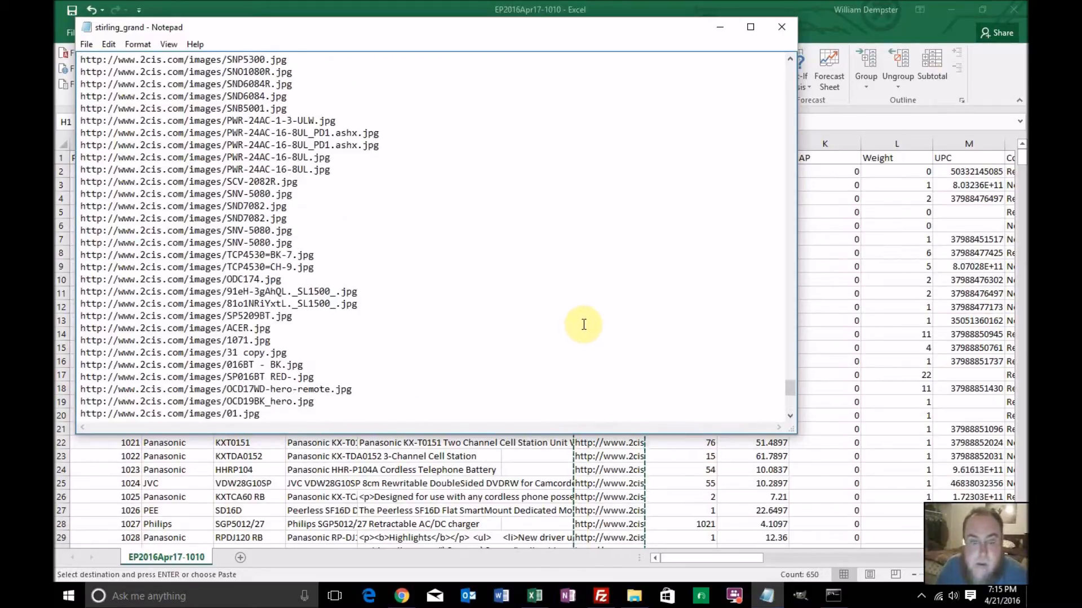
scroll(588, 323, "up", 10)
left_click(86, 44)
left_click(97, 88)
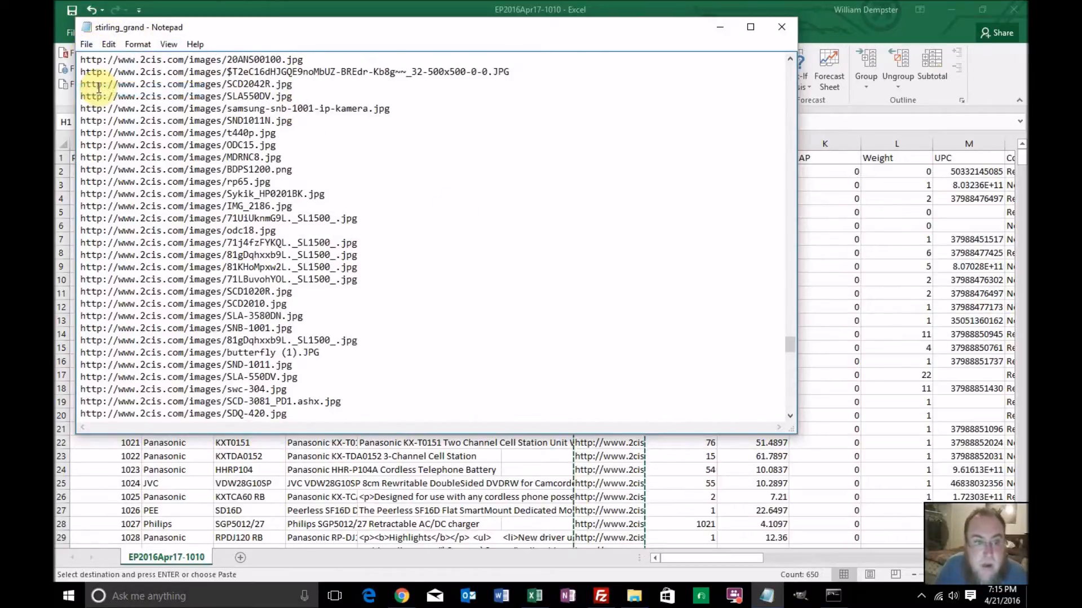
Start saving a copy of the URL text file and name it list
left_click(89, 45)
left_click(107, 102)
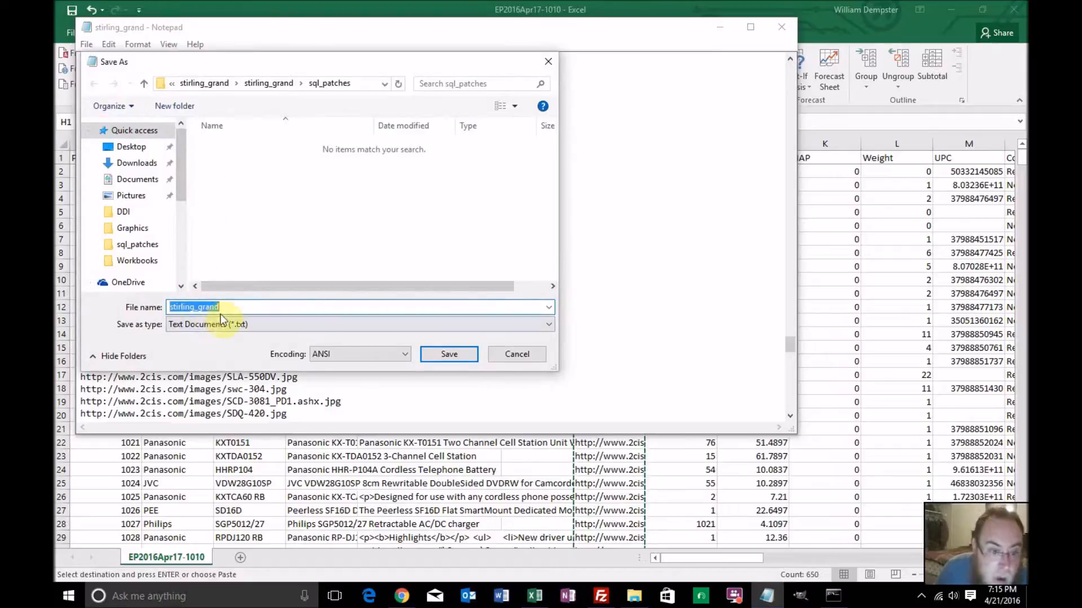
left_click_drag(230, 306, 132, 300)
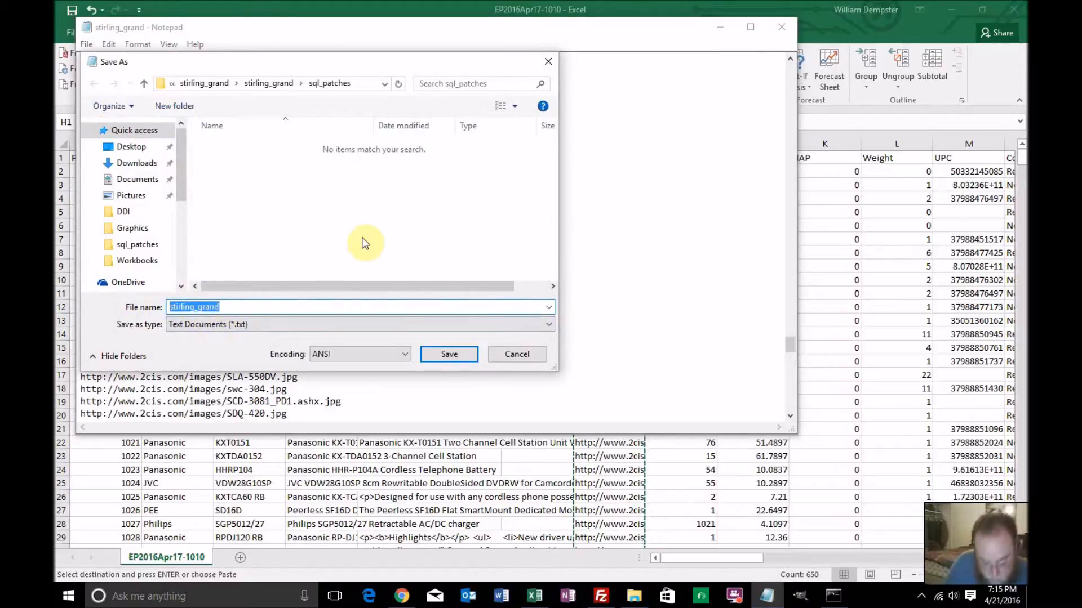
type("list.txt")
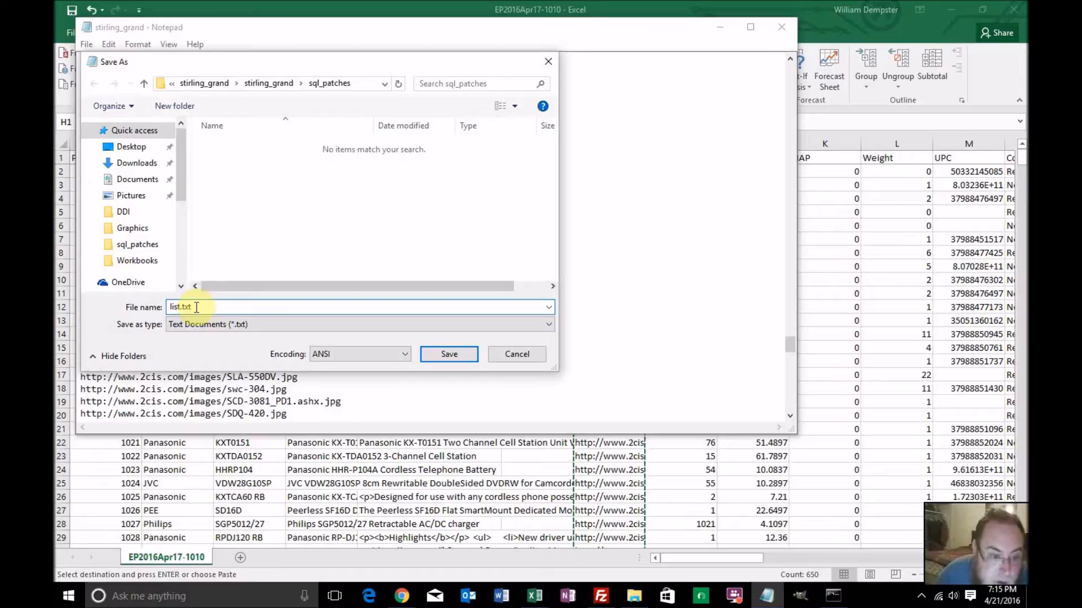
left_click_drag(200, 309, 149, 307)
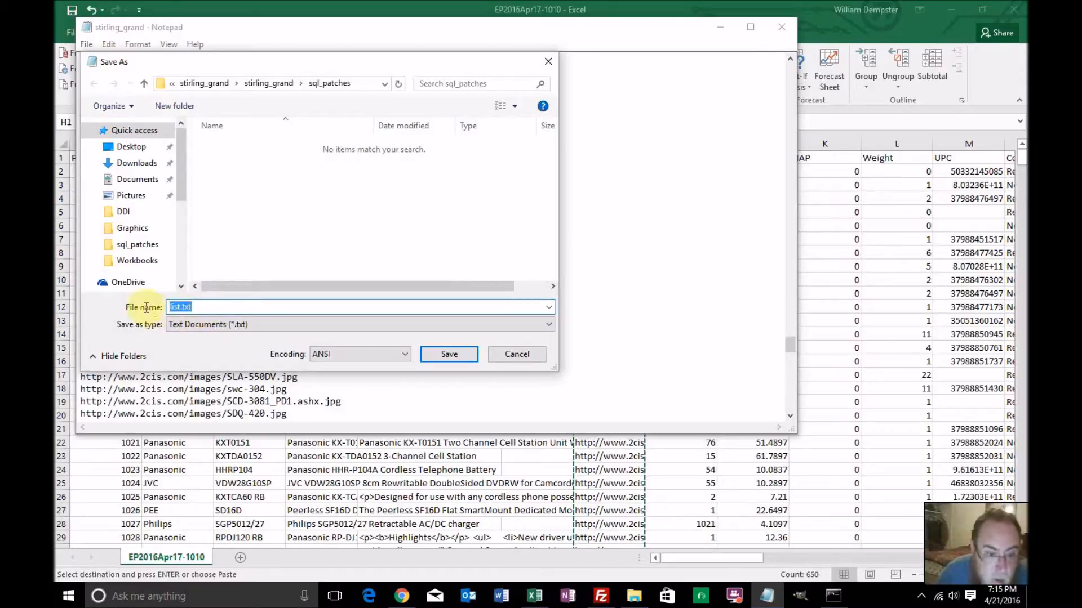
type("li")
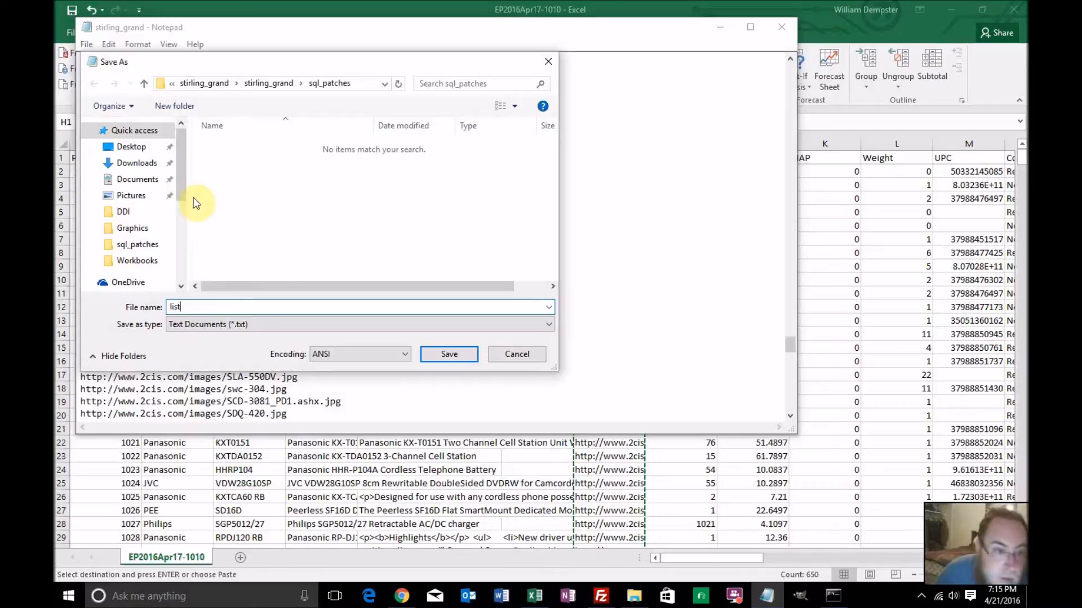
Save the renamed copy in the powersalez folder of the Wilfolio library
scroll(173, 256, "down", 2)
scroll(169, 255, "down", 2)
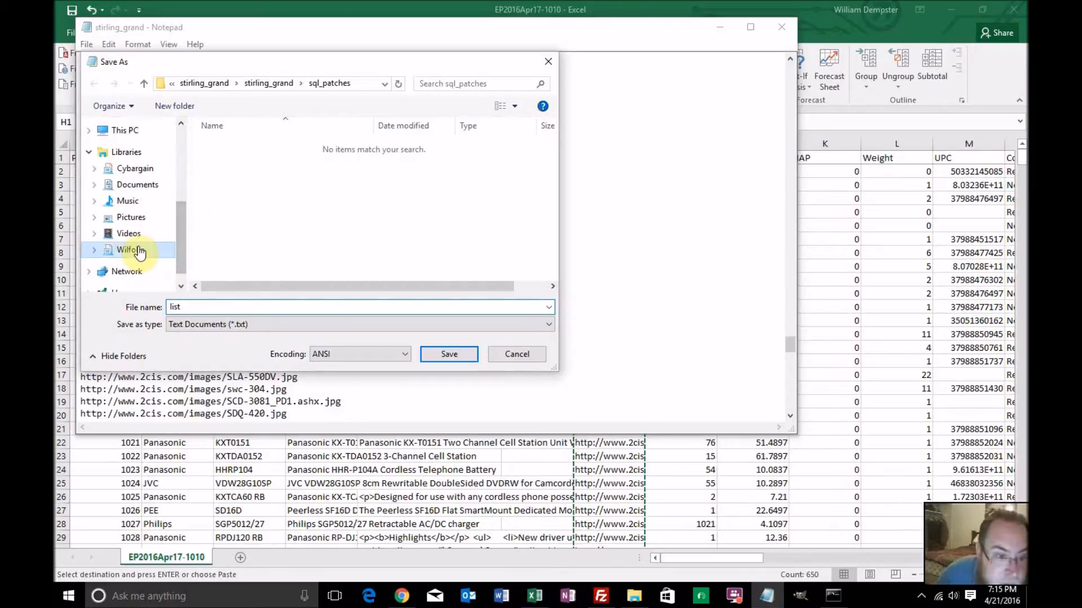
left_click(132, 249)
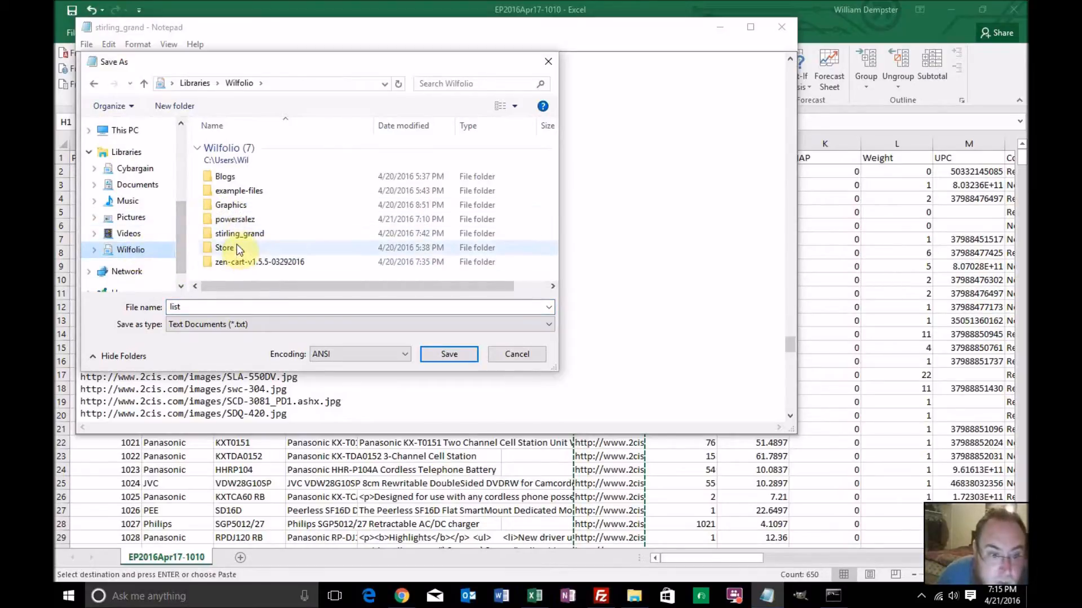
double_click(243, 220)
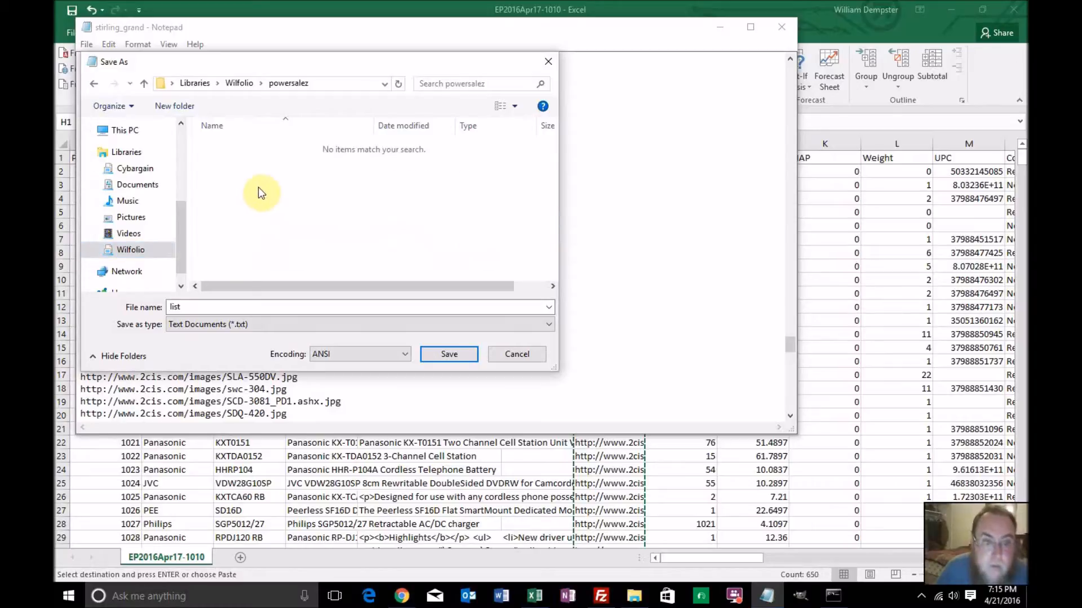
left_click(445, 354)
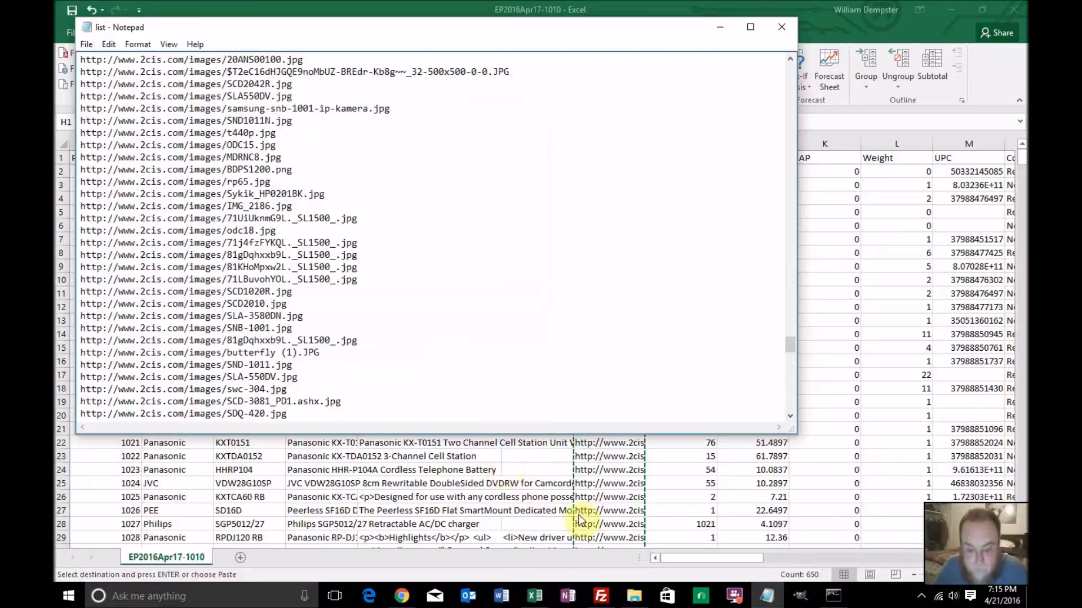
Try to download the listed images from the powersalez folder by running wget -i list.txt in Command Prompt
left_click(836, 602)
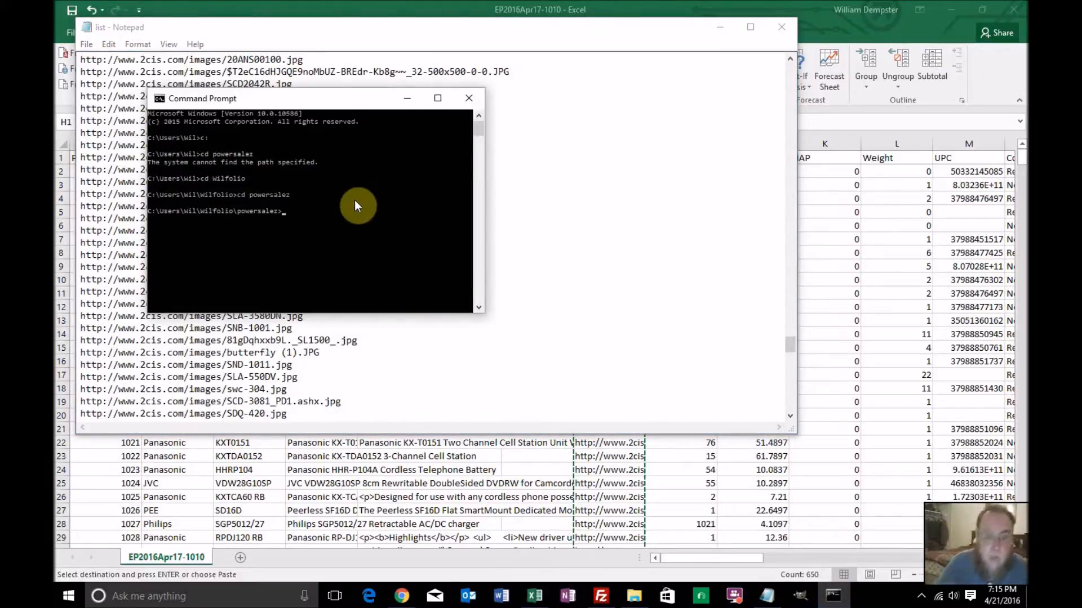
type("wget ")
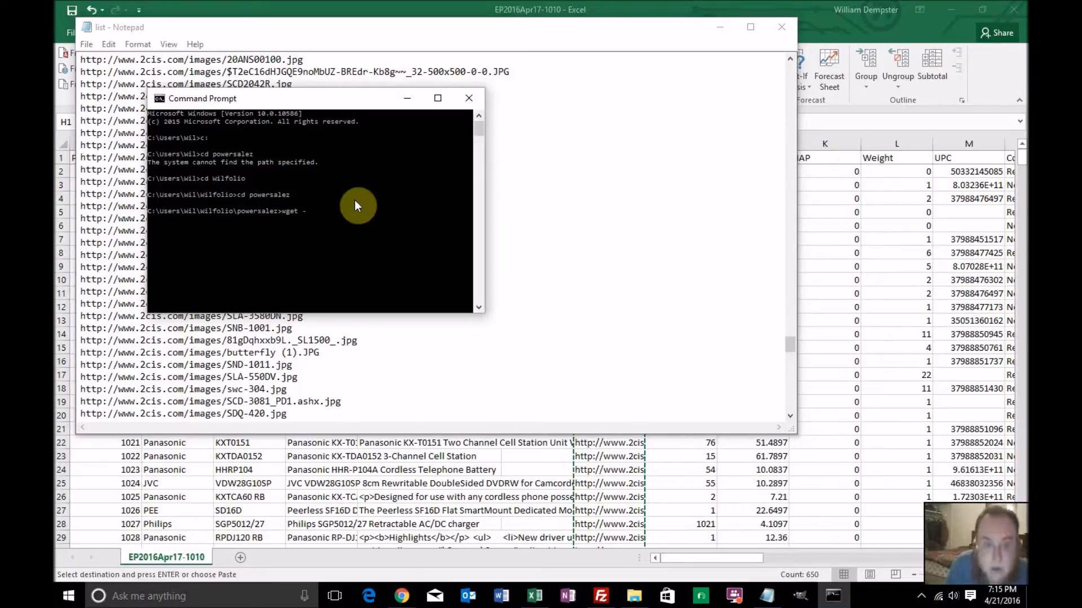
type("-i list.")
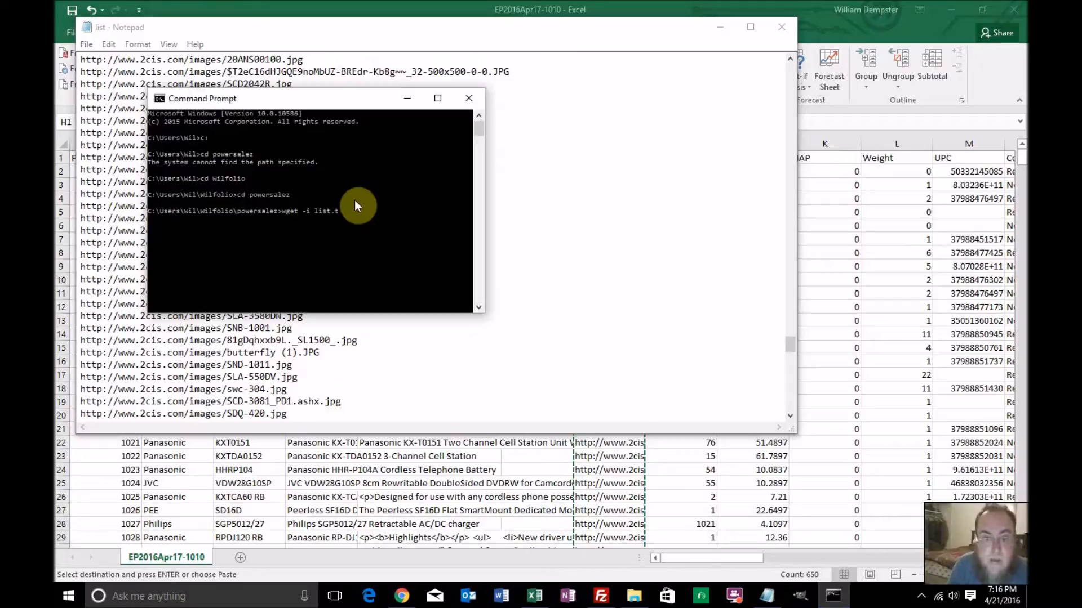
type("t")
key("Return")
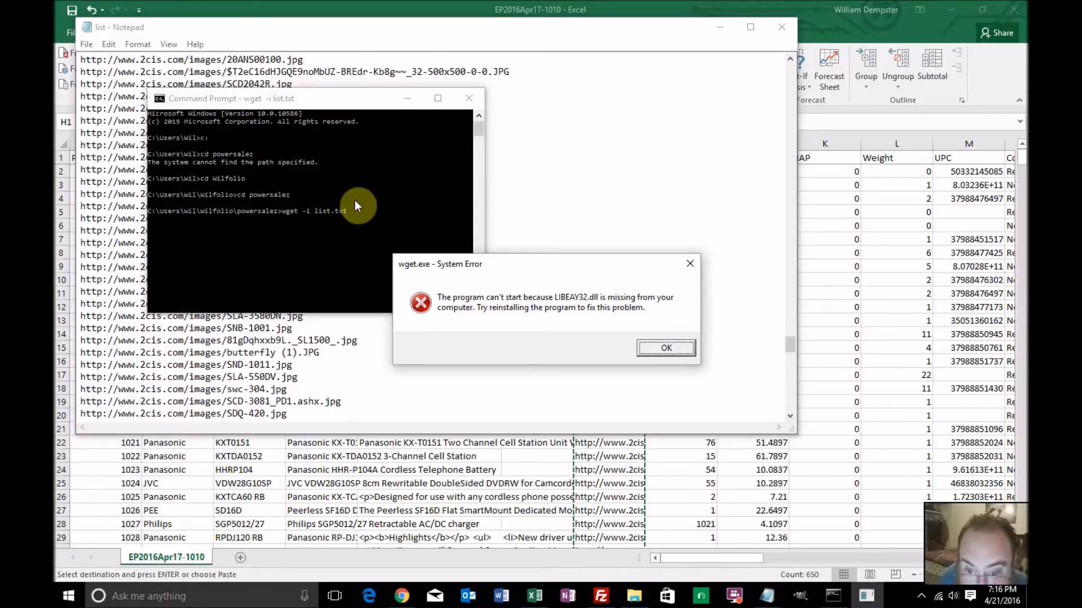
key("Return")
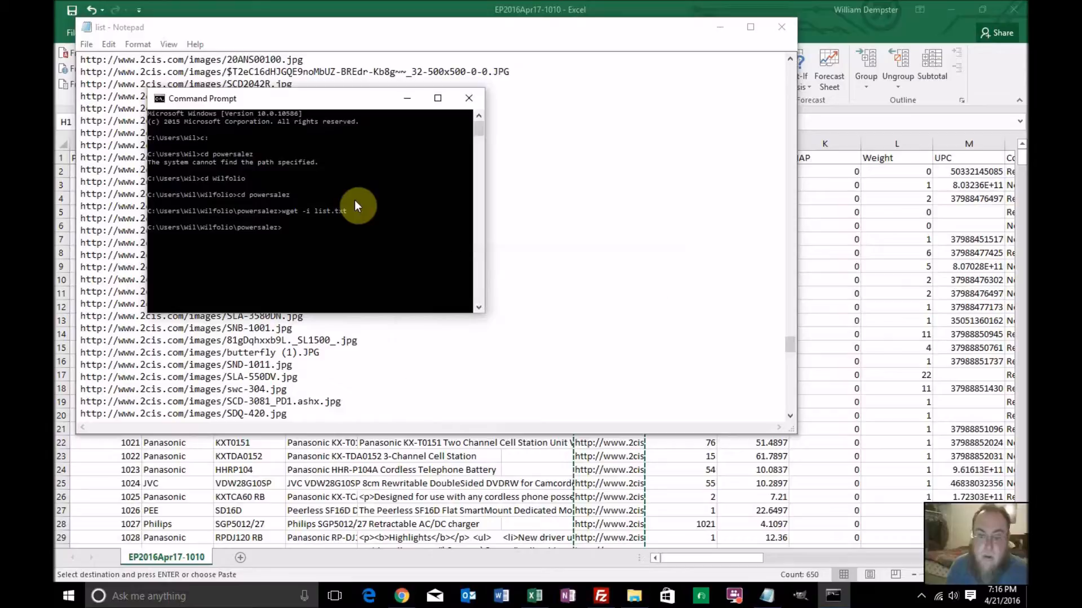
Close the Command Prompt and the list text file, and open a new Command Prompt window
left_click(469, 98)
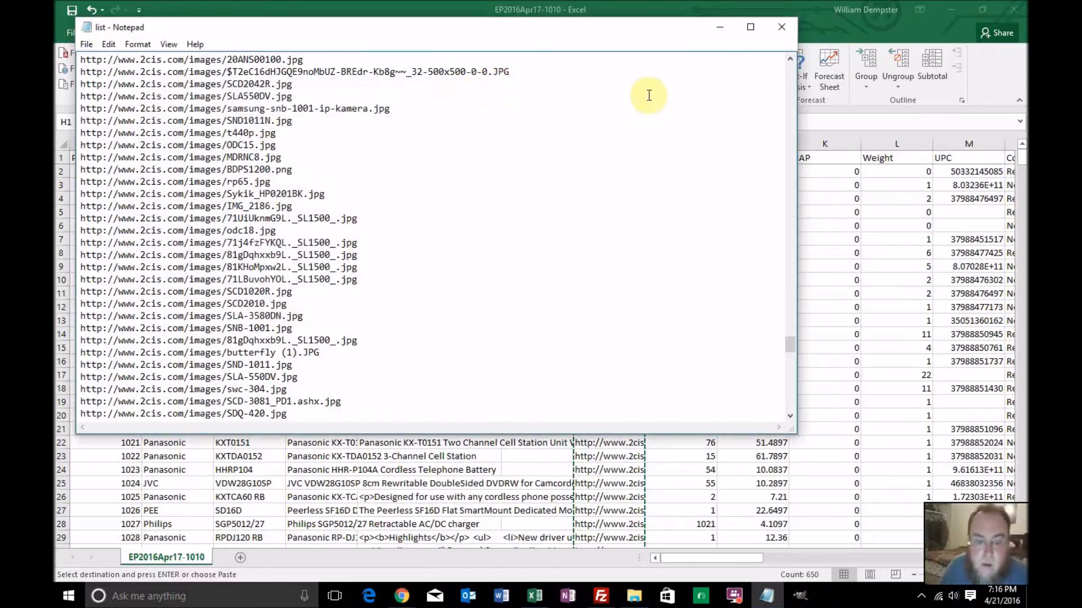
left_click(783, 30)
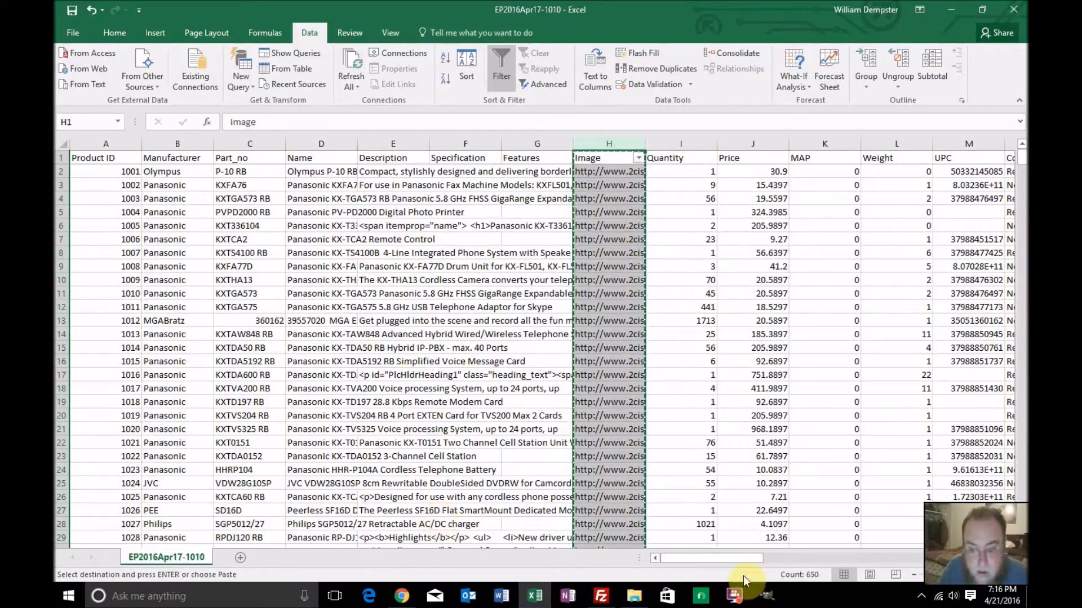
left_click(120, 596)
type("command")
key("Return")
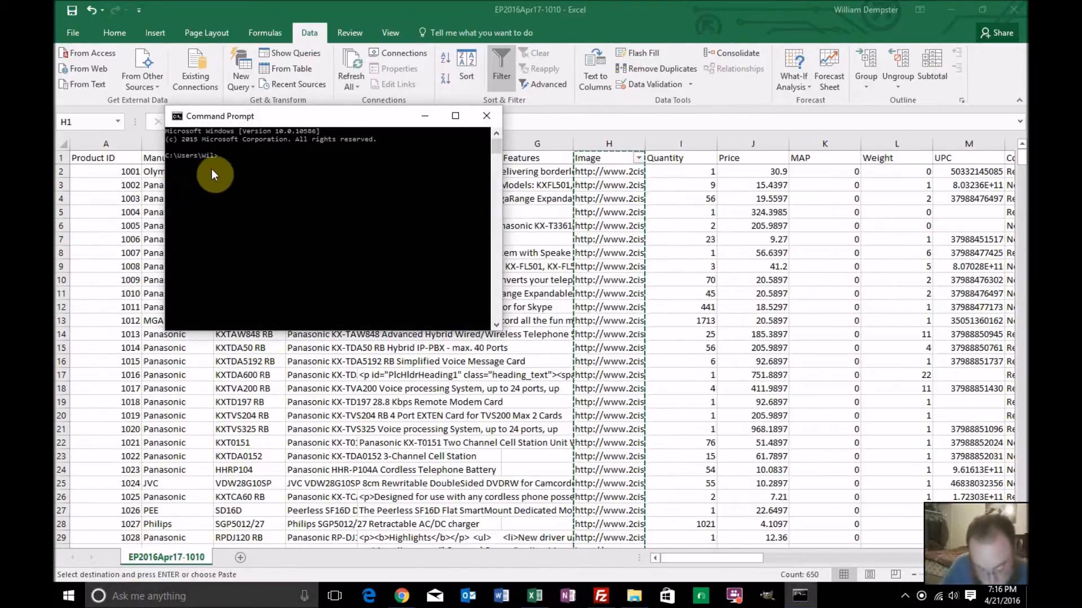
type("cd")
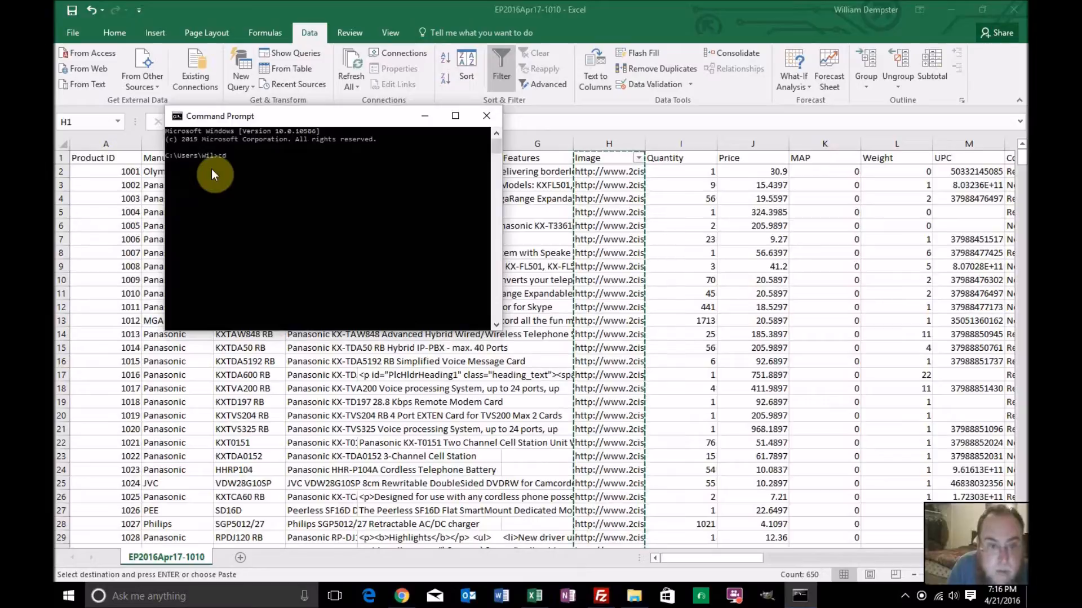
type(" Cybargain")
key("Return")
type("cd ")
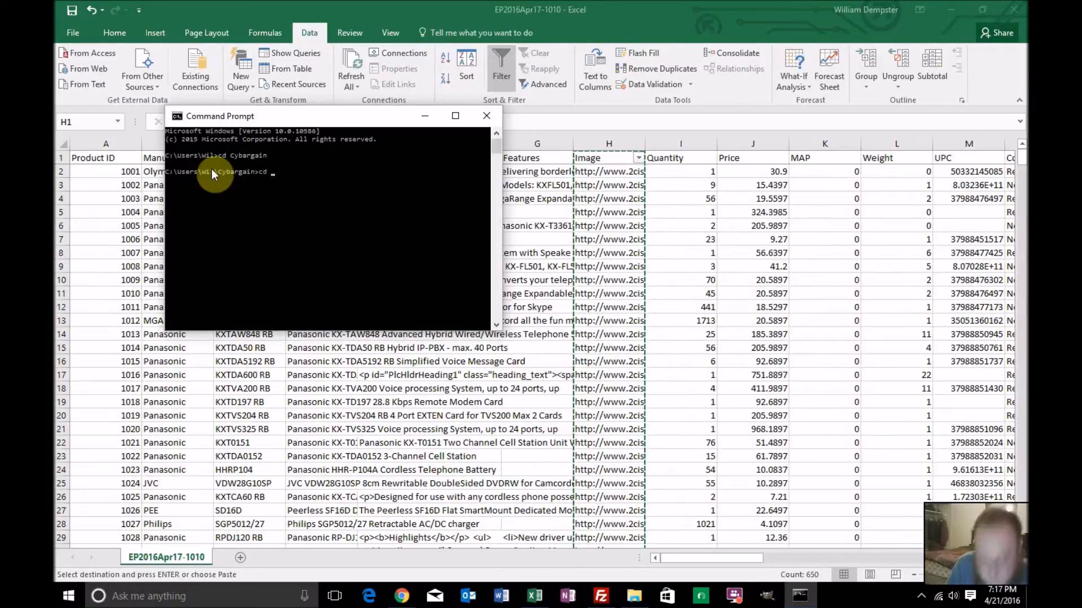
type("\"\"")
key("Return")
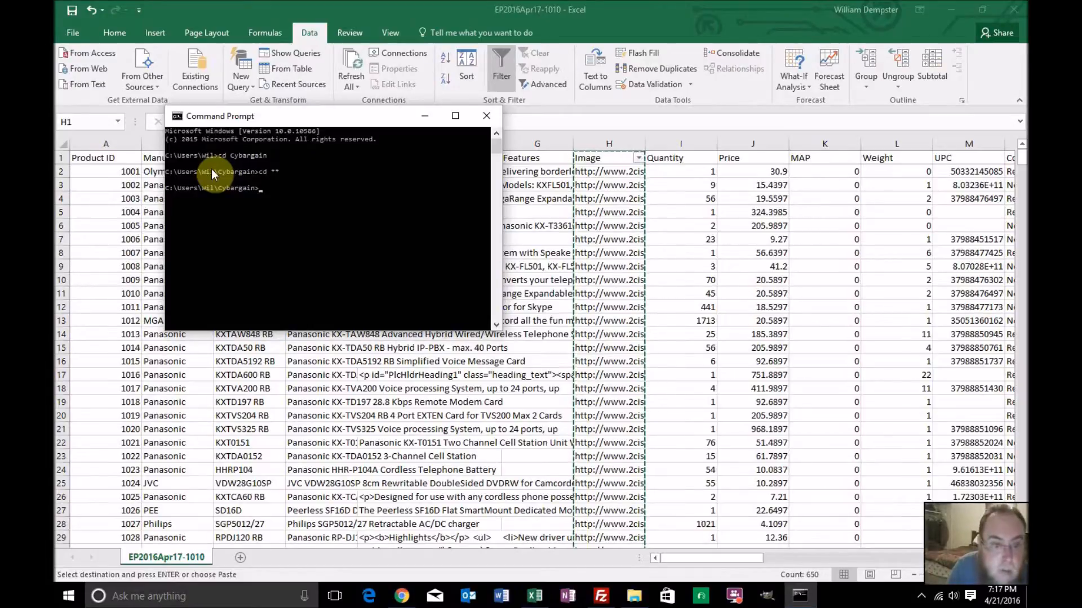
type("cd")
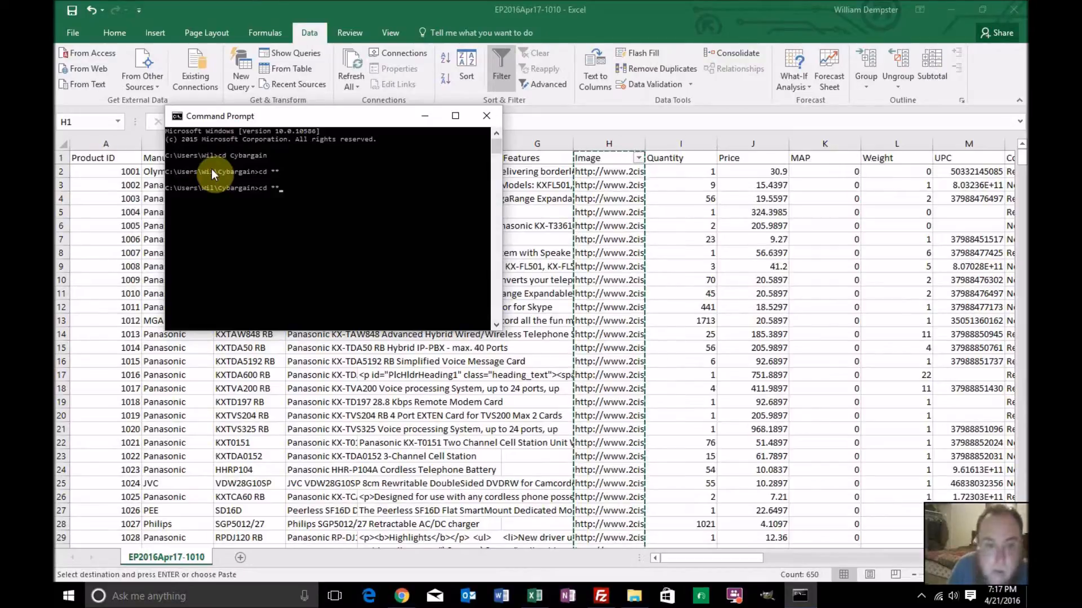
type(" \"\"")
key("Return")
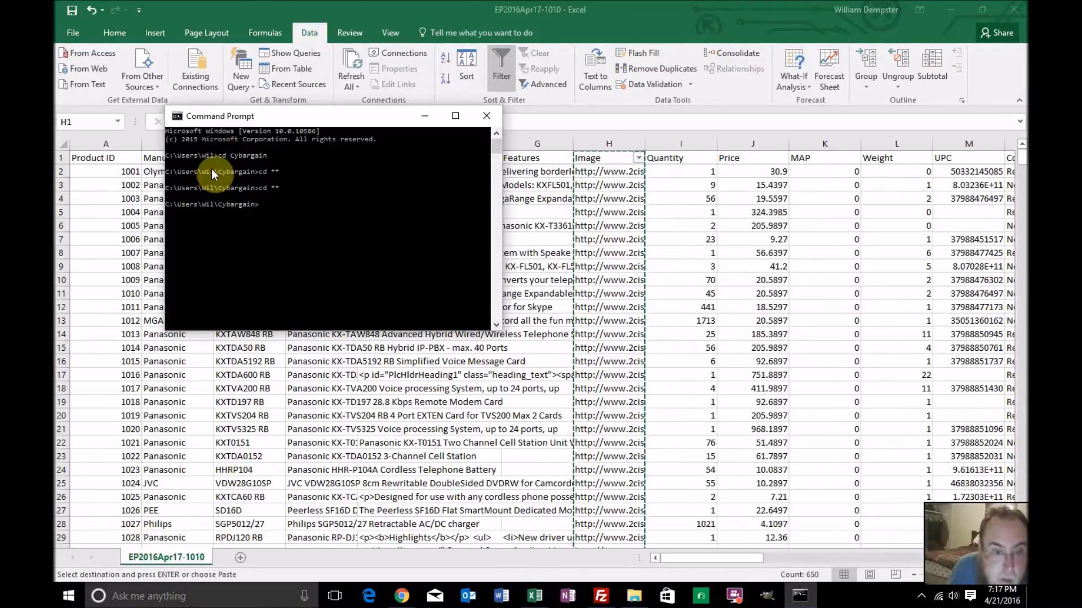
type("cd **")
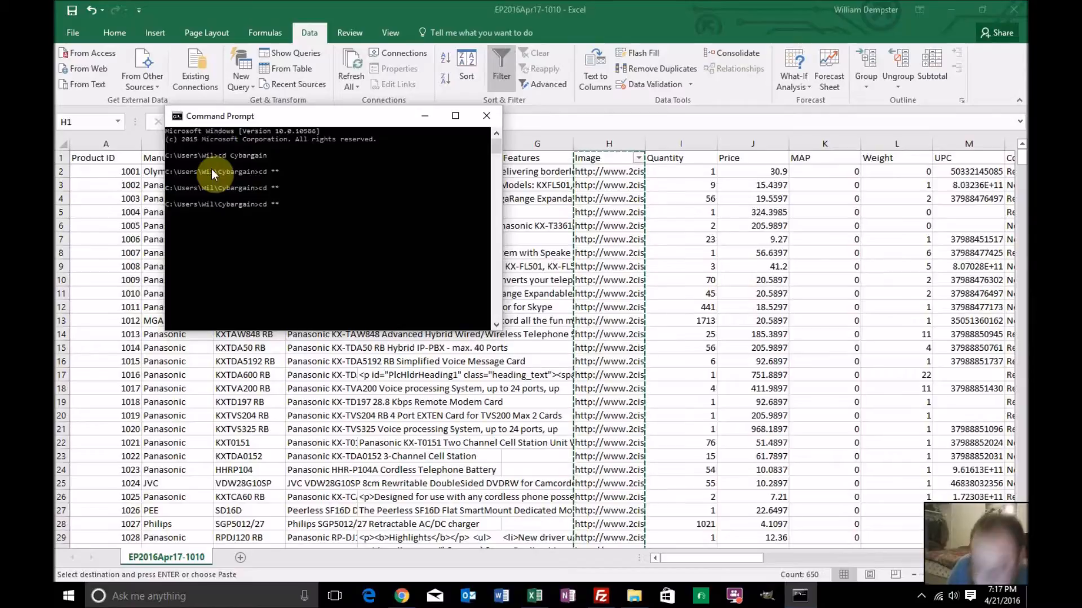
key("Return")
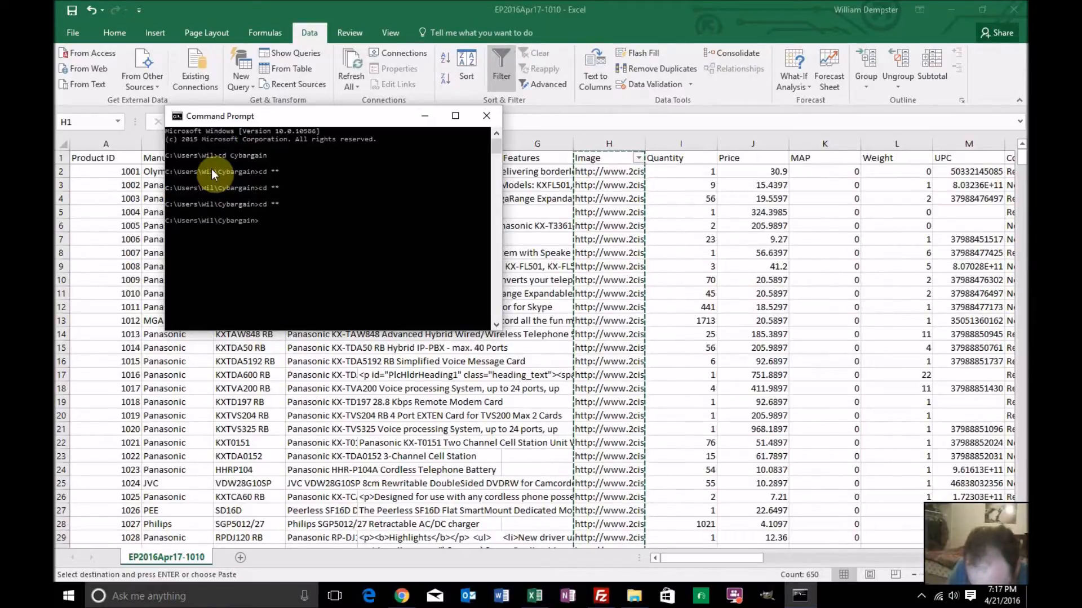
type("cd")
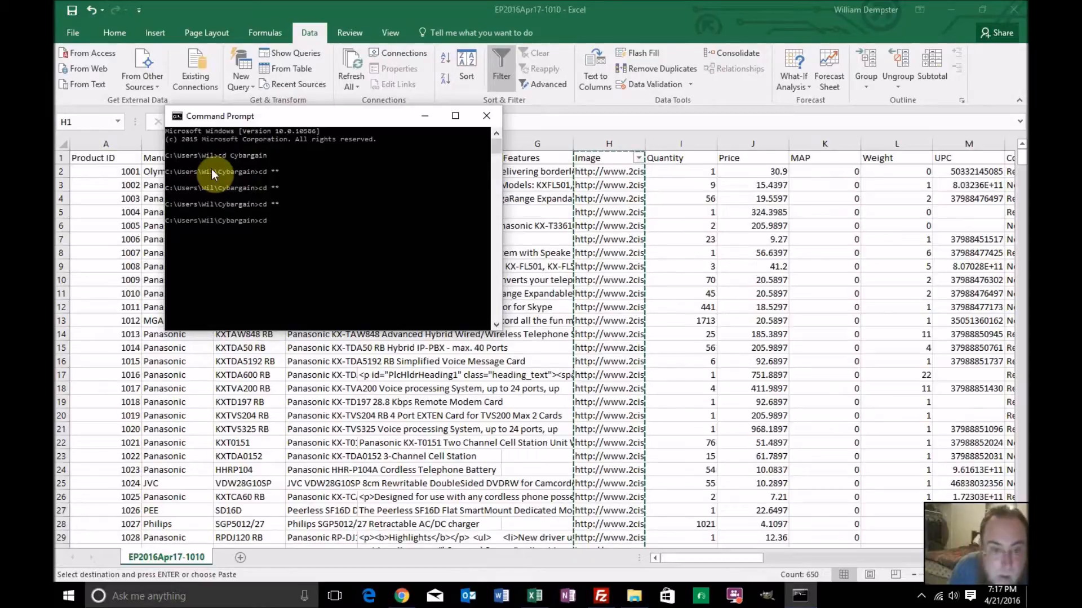
type(" ..")
key("Return")
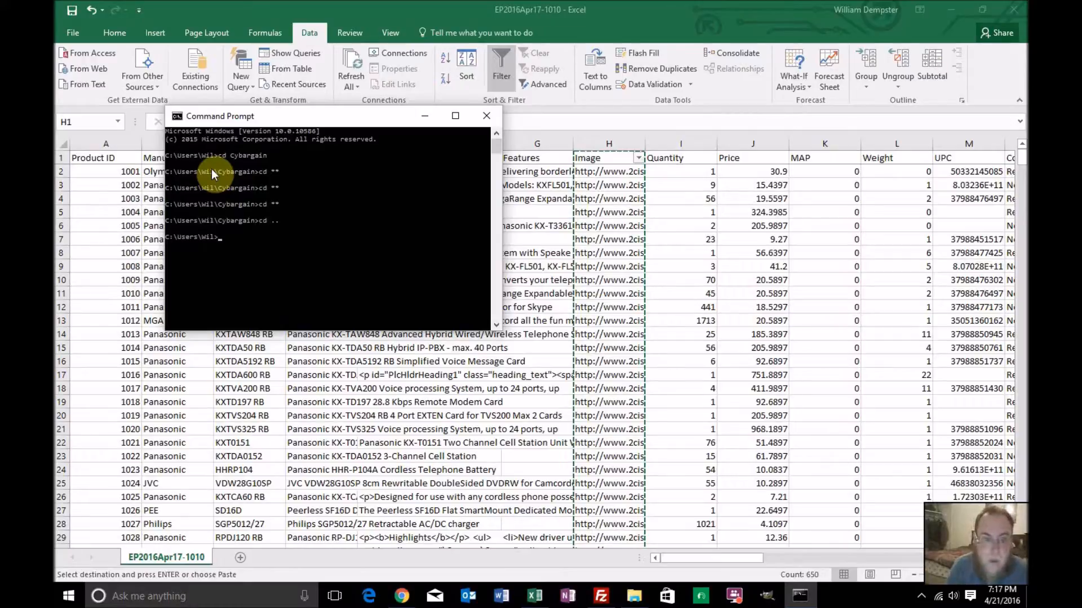
Change the Command Prompt's working directory to the powersalez folder inside wilfolio
type("cd wilfolio")
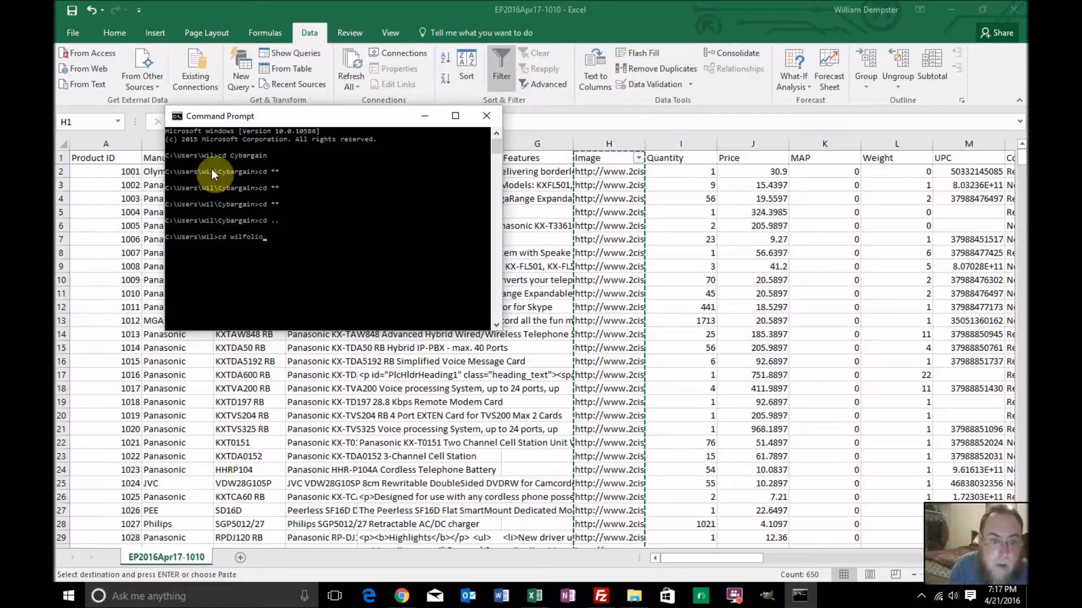
key("Return")
type("cd p")
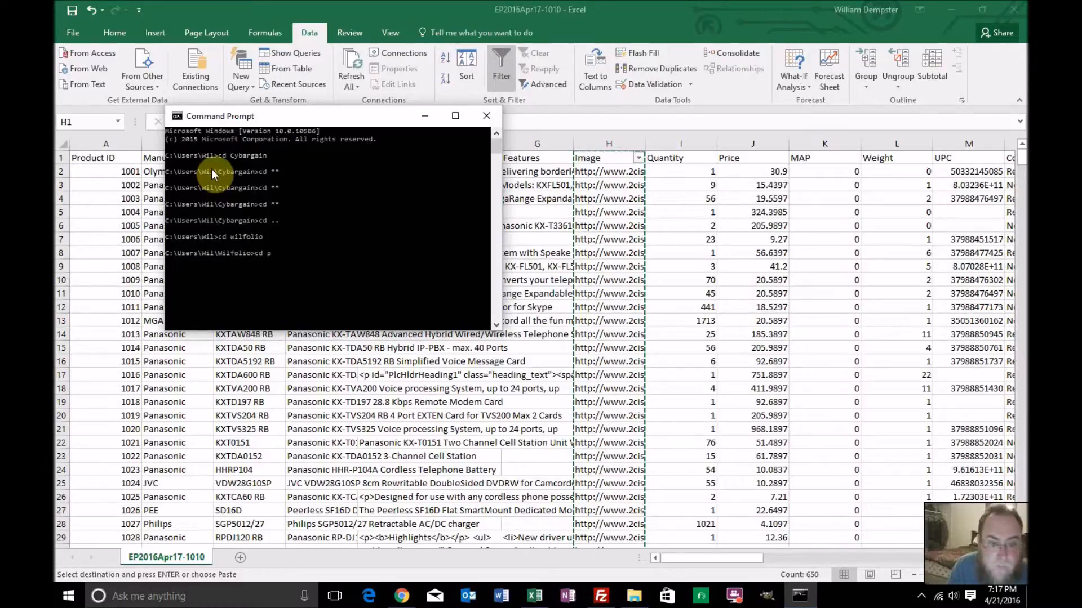
type("owersales")
key("Return")
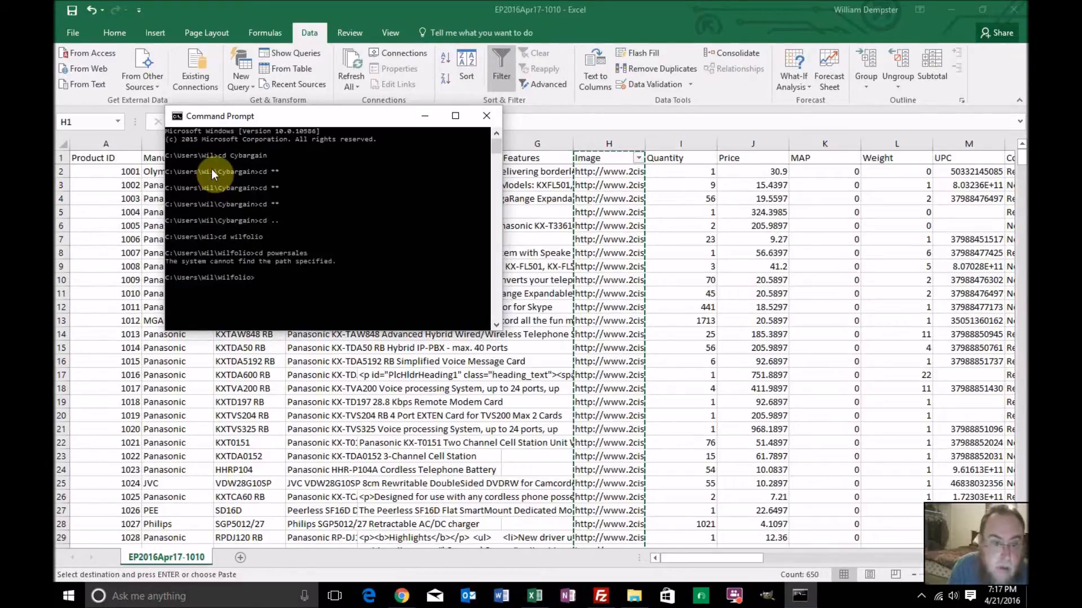
type("cd powersalez")
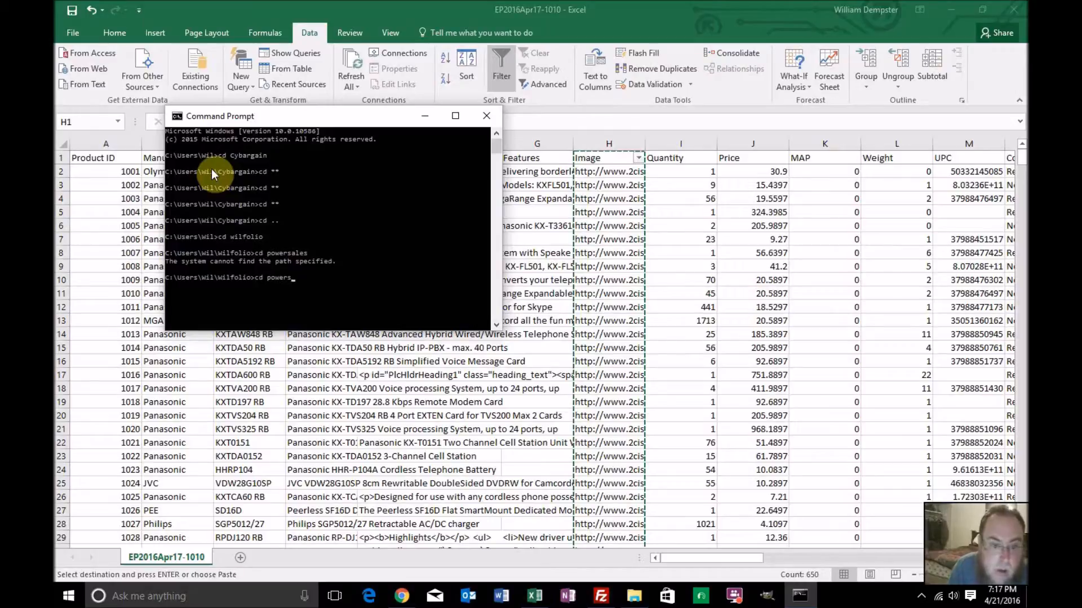
key("Return")
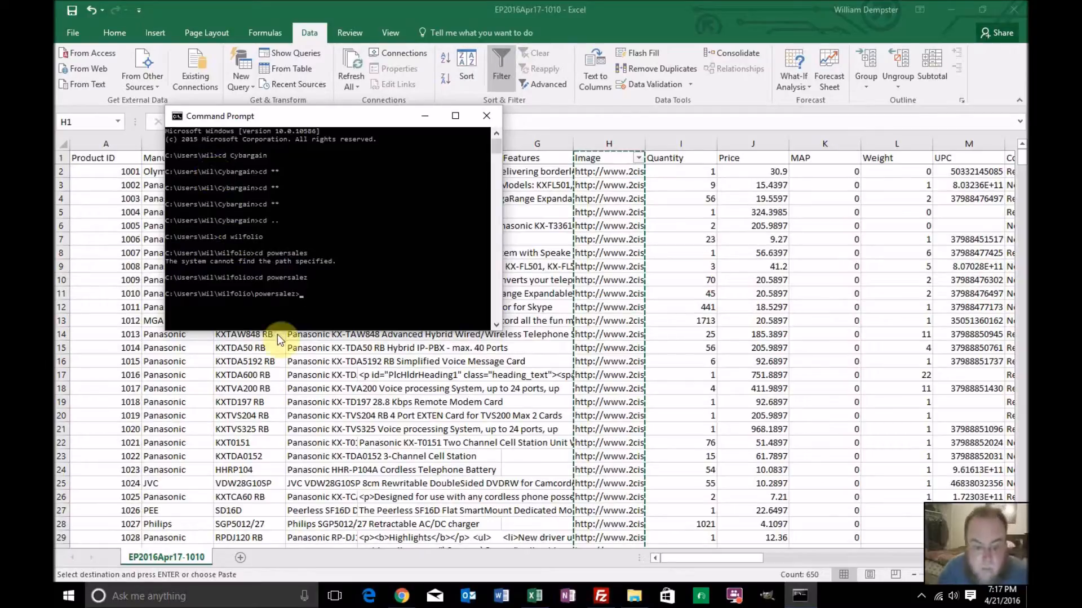
Locate the wget program in File Explorer by opening the GnuWin32 bin folder under Program Files (x86) on drive C:
left_click(631, 598)
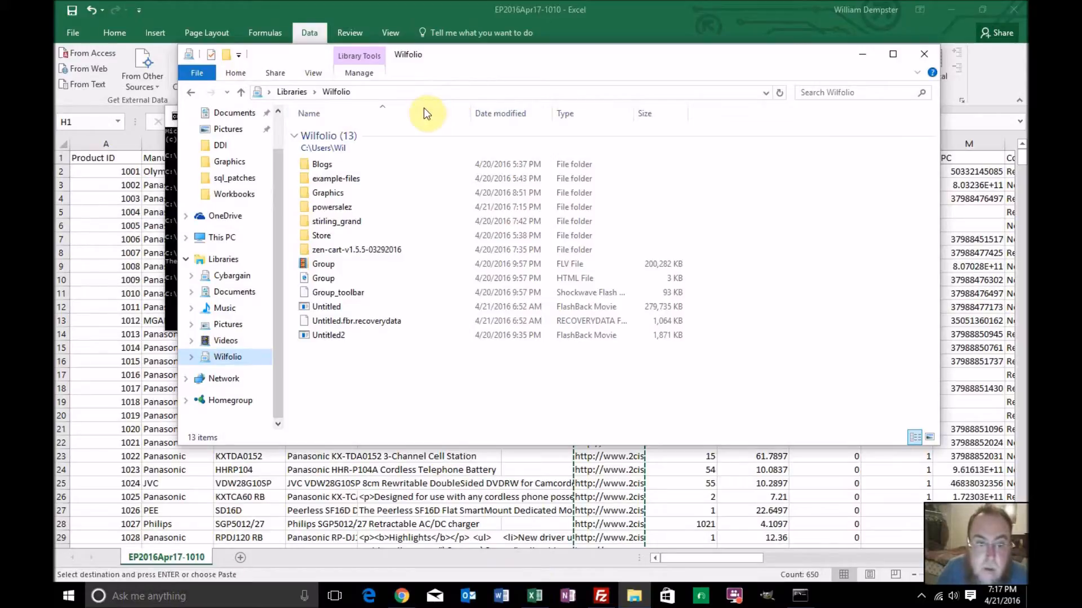
left_click(238, 239)
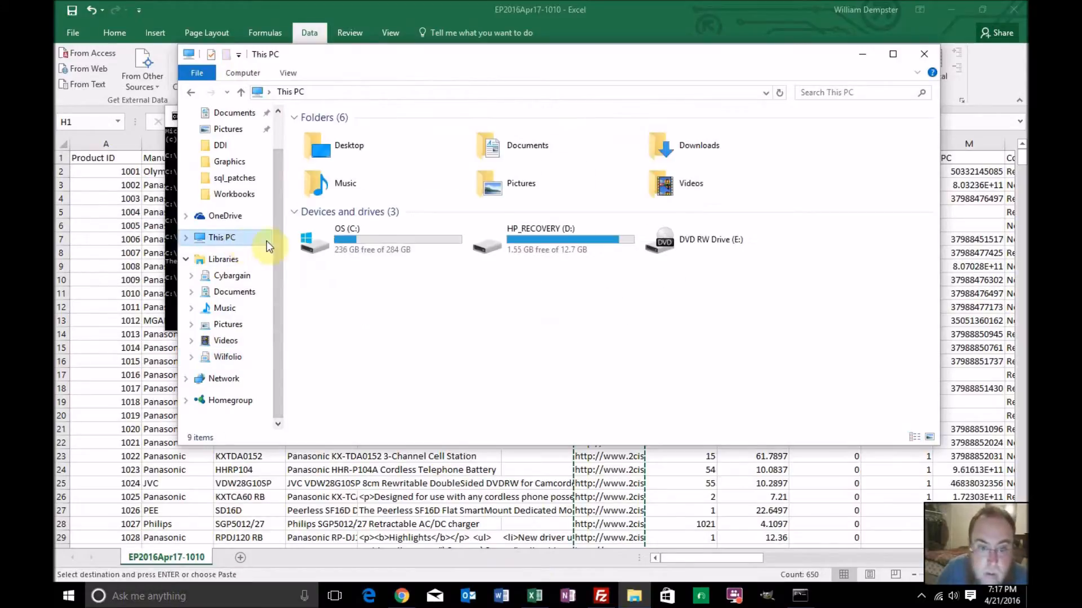
double_click(351, 234)
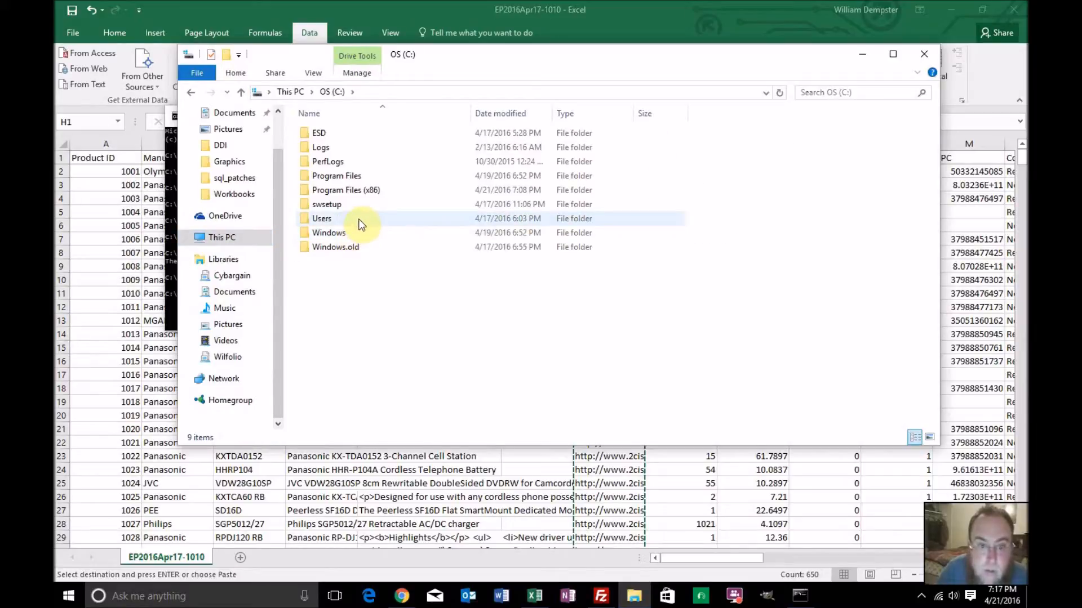
left_click(354, 190)
double_click(354, 191)
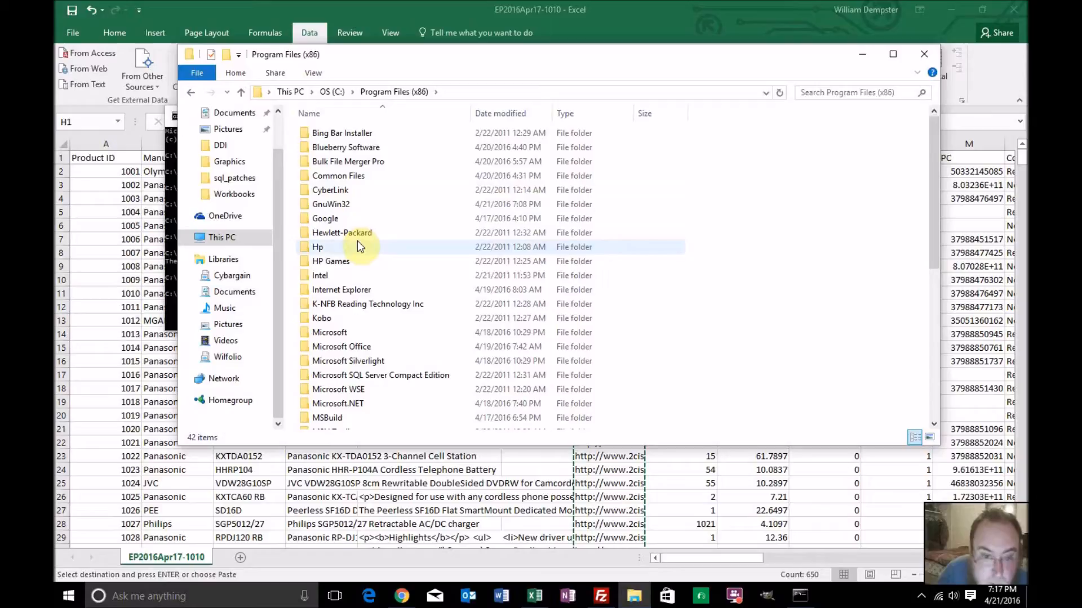
double_click(347, 204)
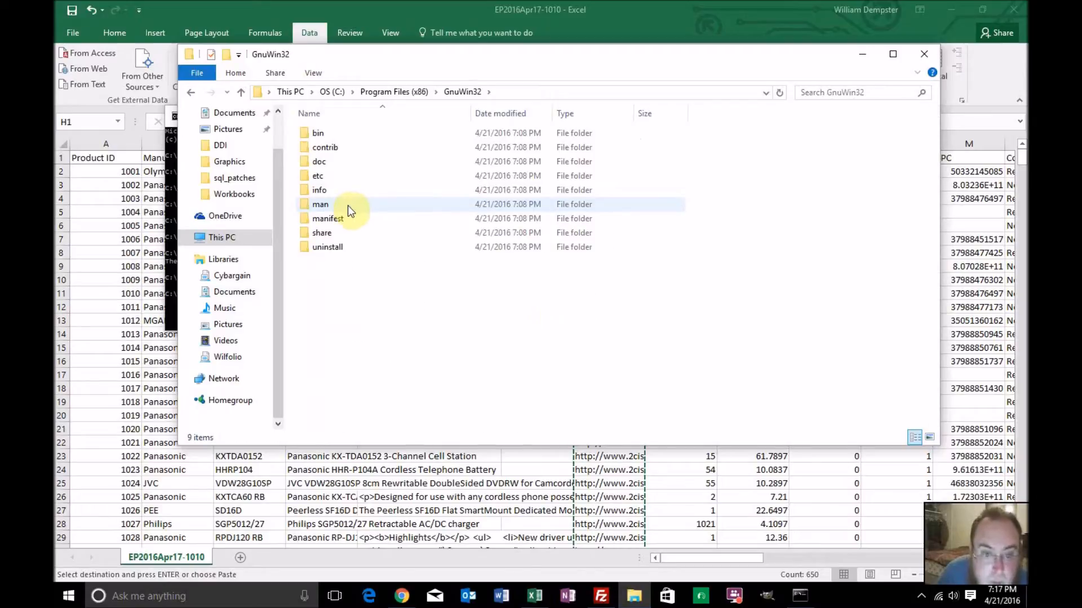
double_click(322, 233)
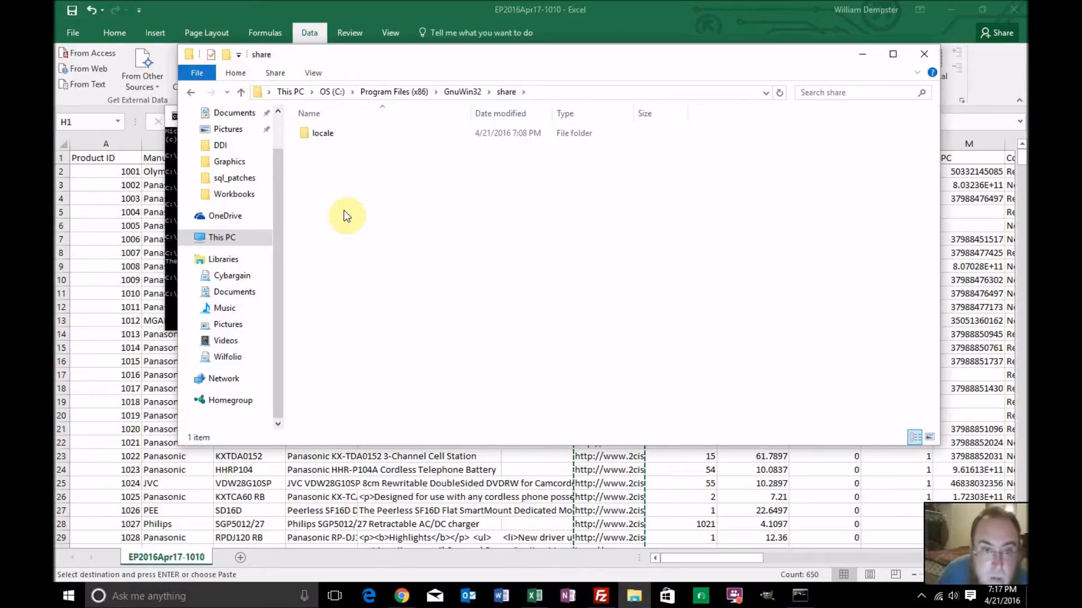
double_click(330, 137)
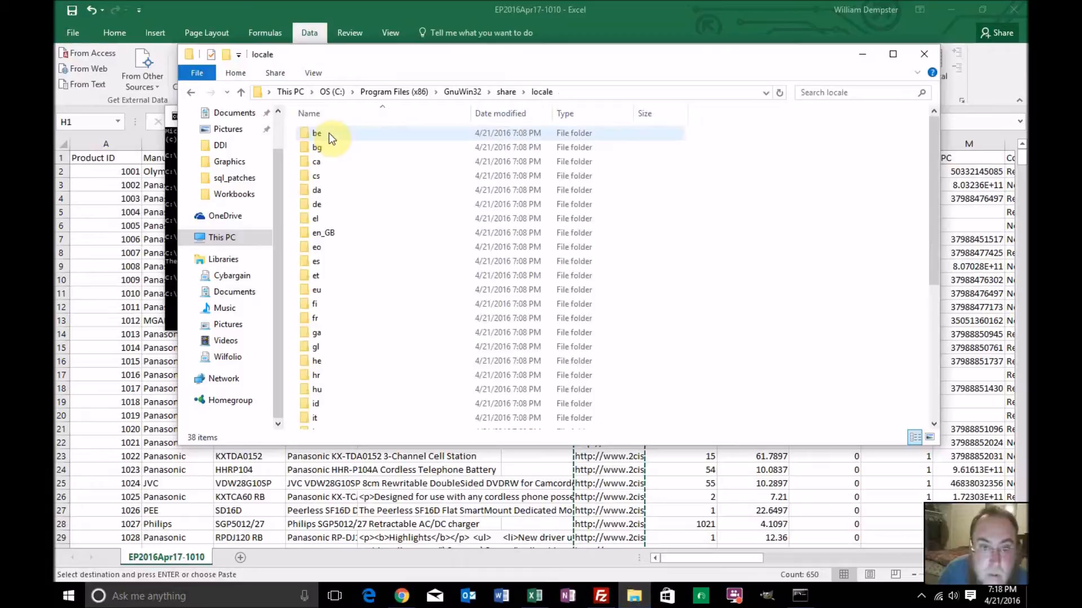
left_click(472, 94)
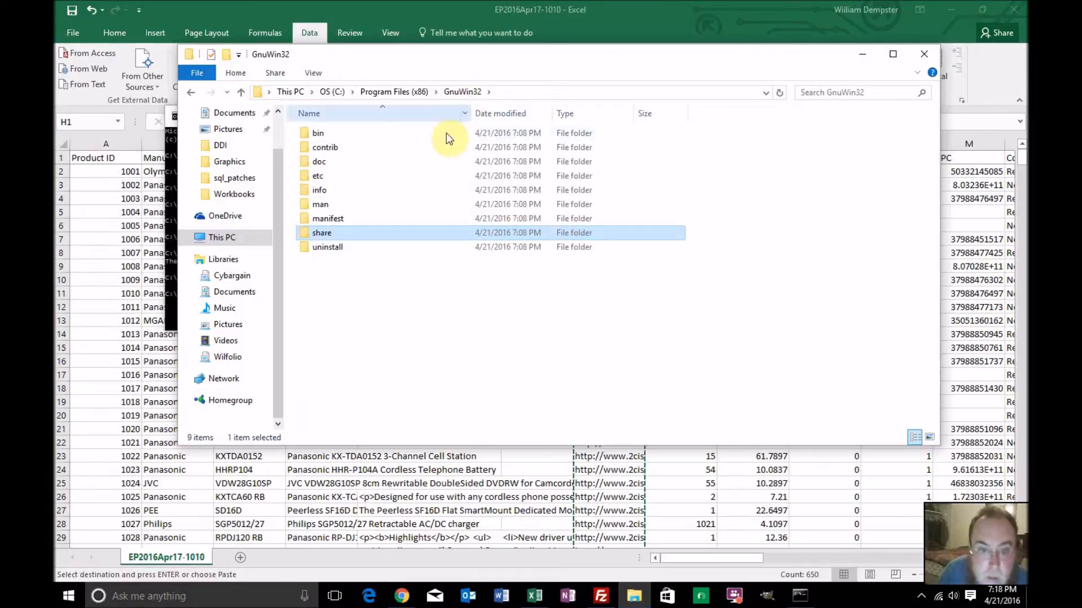
double_click(374, 137)
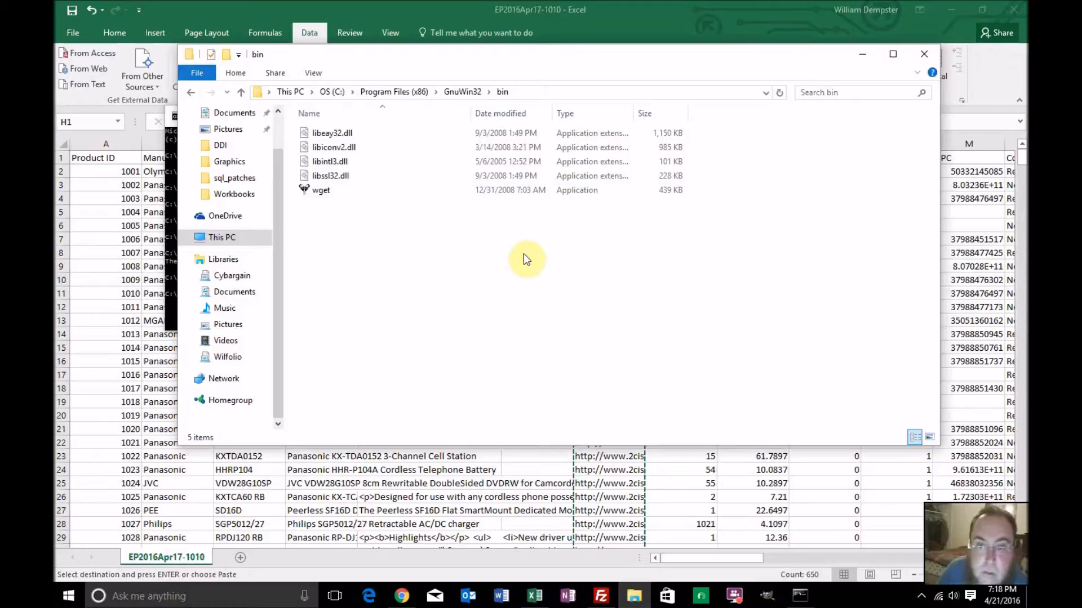
Move File Explorer clear of the Command Prompt window and change the prompt's working directory up to the root of drive C
left_click_drag(379, 57, 736, 212)
left_click(350, 295)
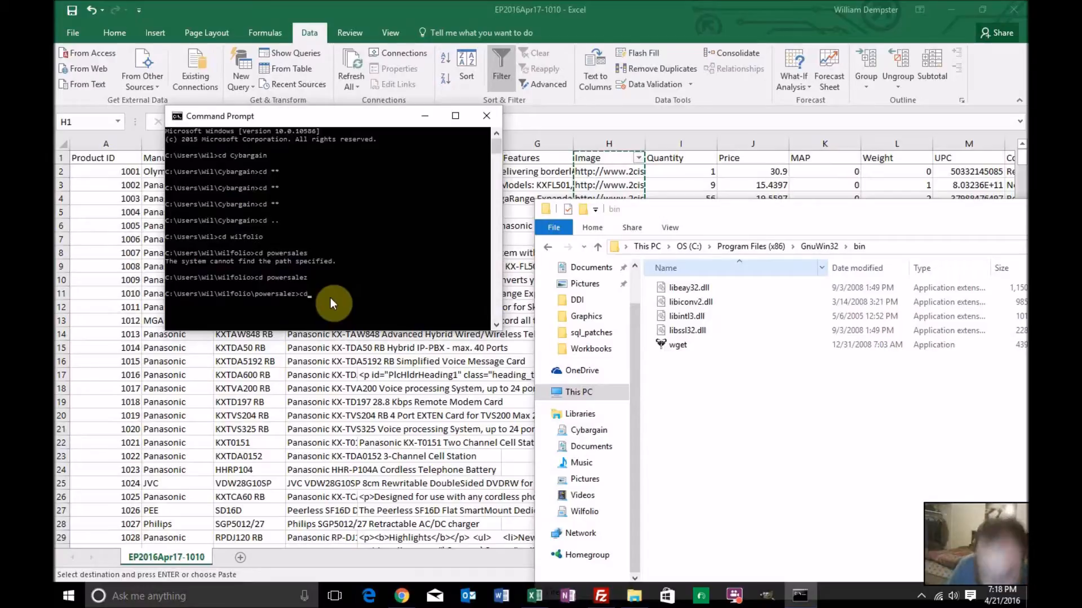
key("Return")
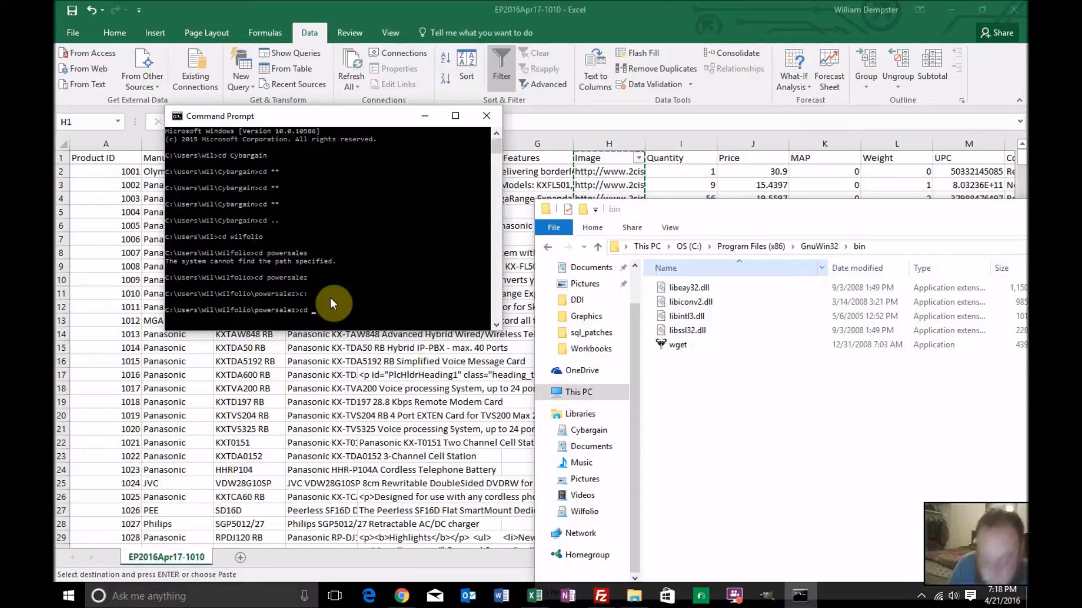
type("cd ..")
key("Return")
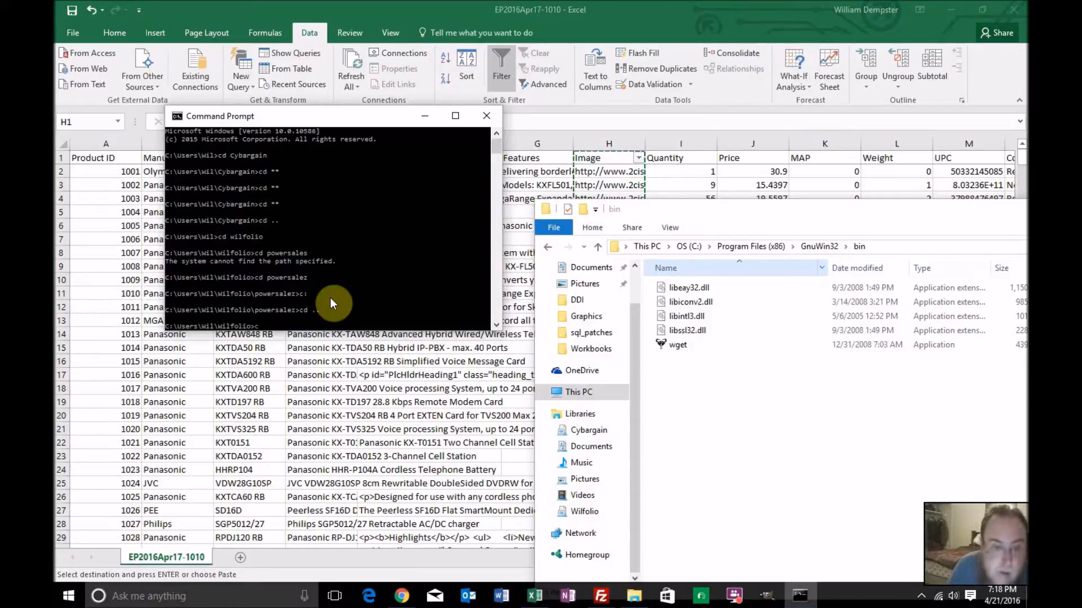
type("cd ..")
key("Return")
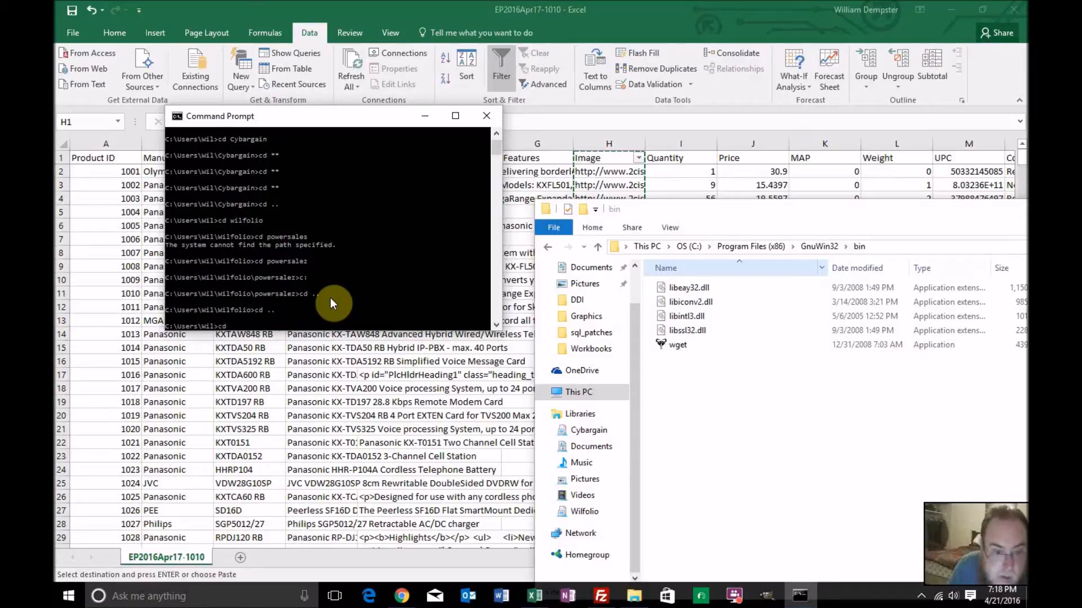
type("cd ..")
key("Return")
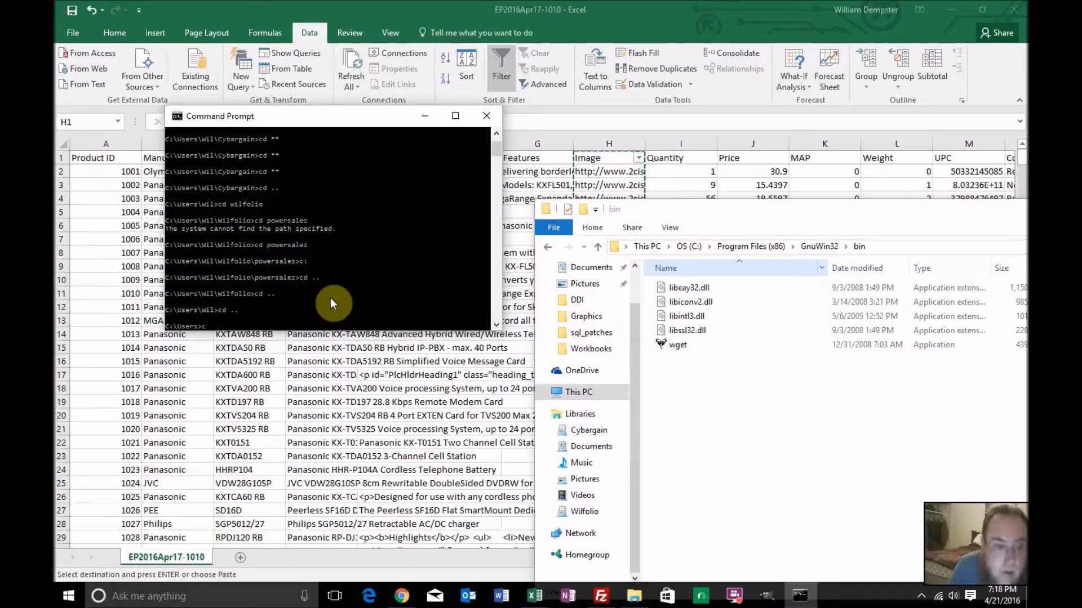
Change the Command Prompt's working directory to Program Files (x86)
type("cd ..")
key("Return")
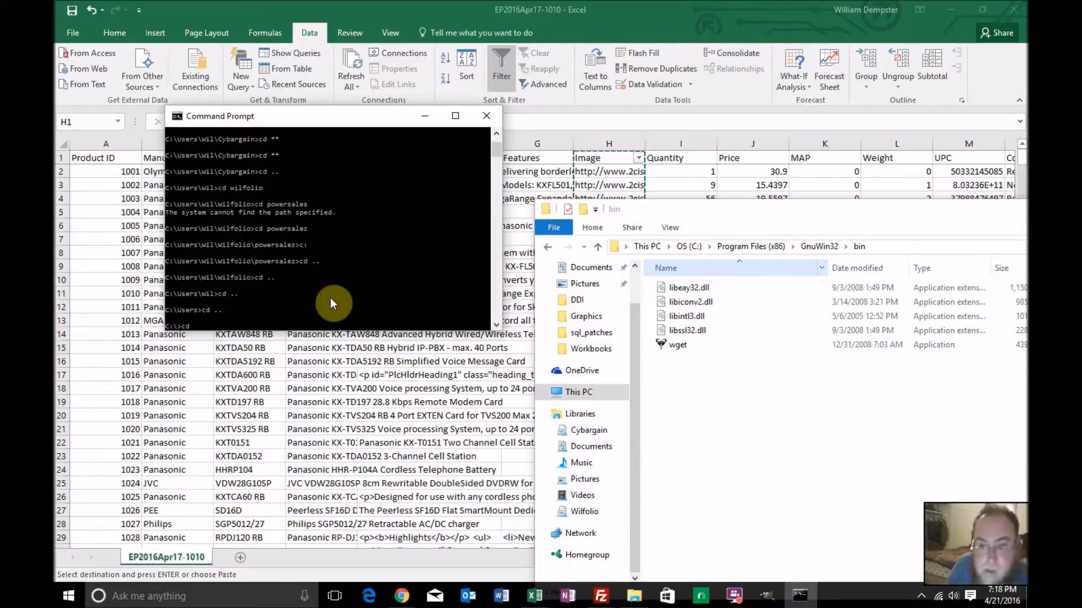
type("cd")
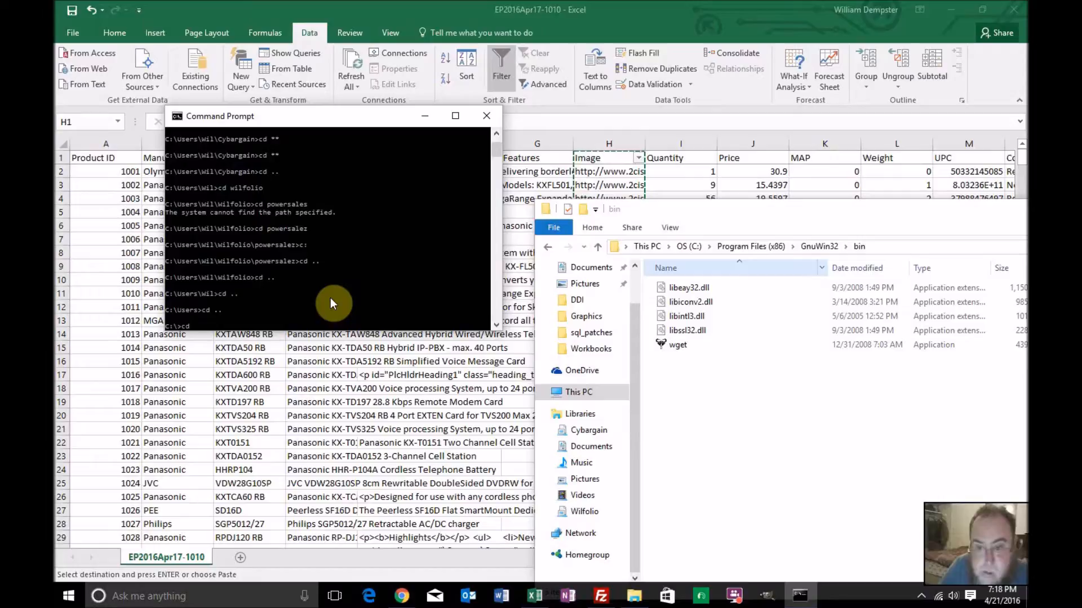
type(" Program Files")
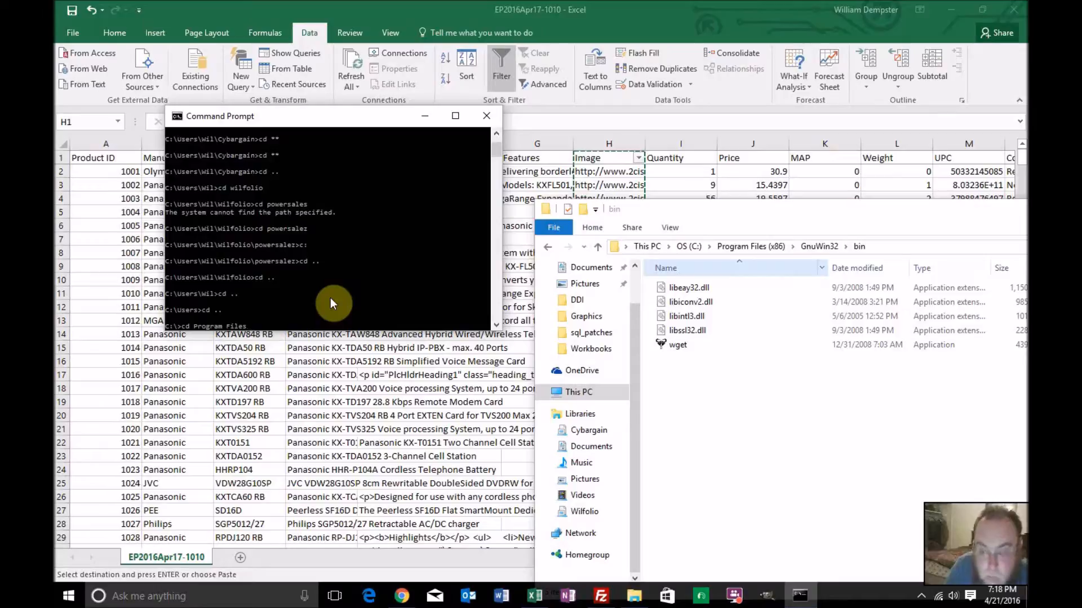
type(" (x86)")
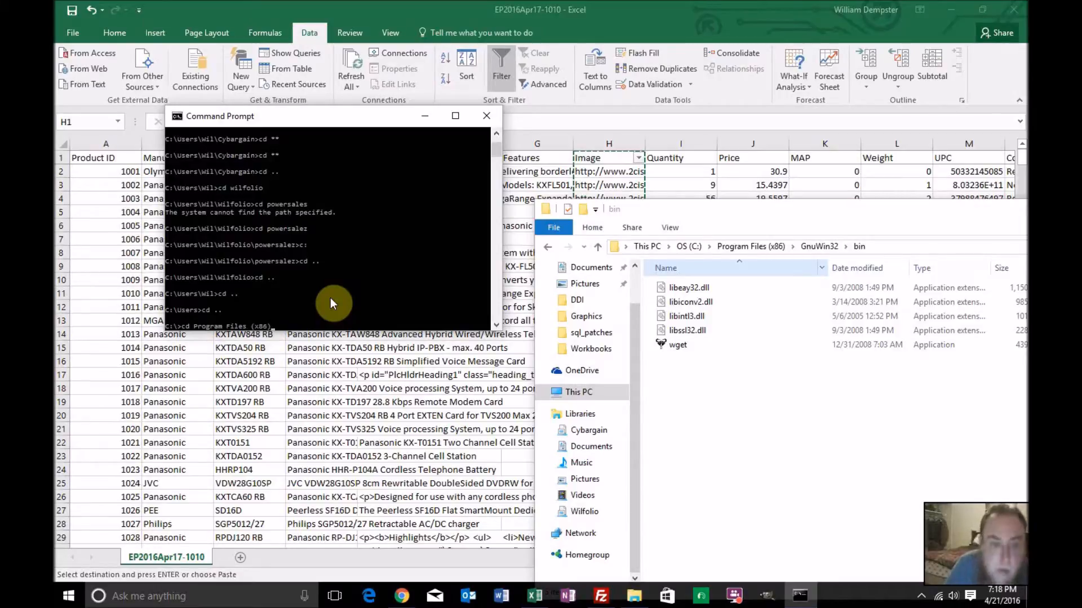
key("Return")
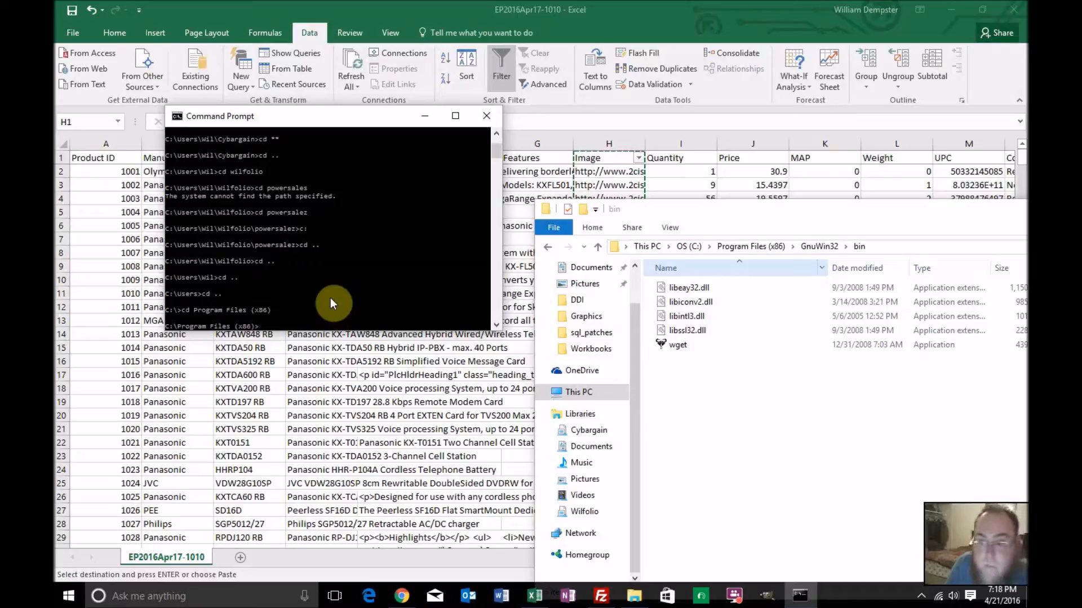
Change the working directory to GnuWin32 and on into its bin folder
type("cd GnuWin")
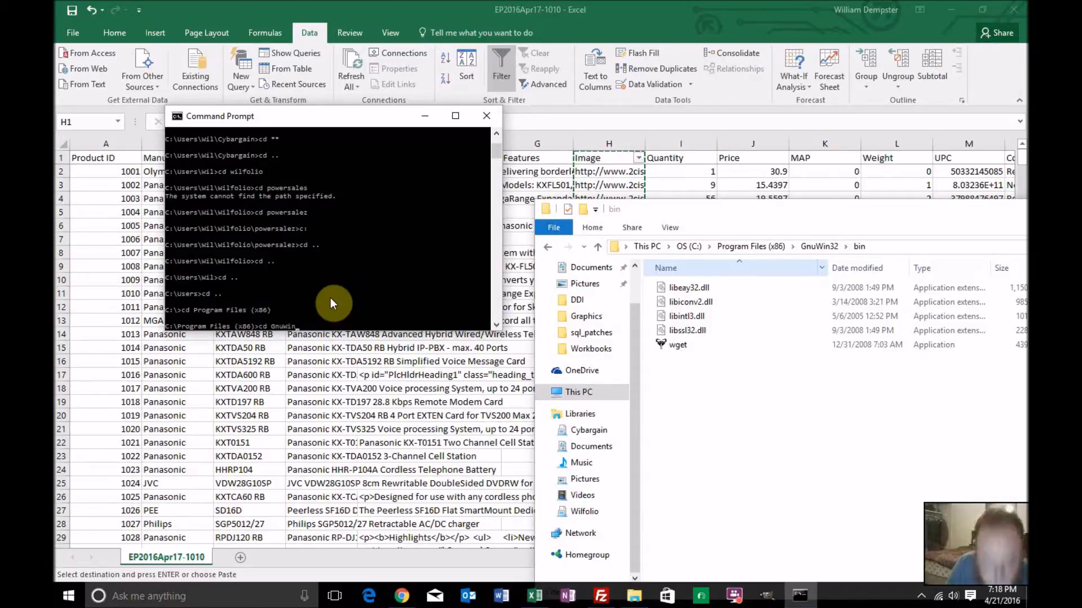
type("32")
key("Return")
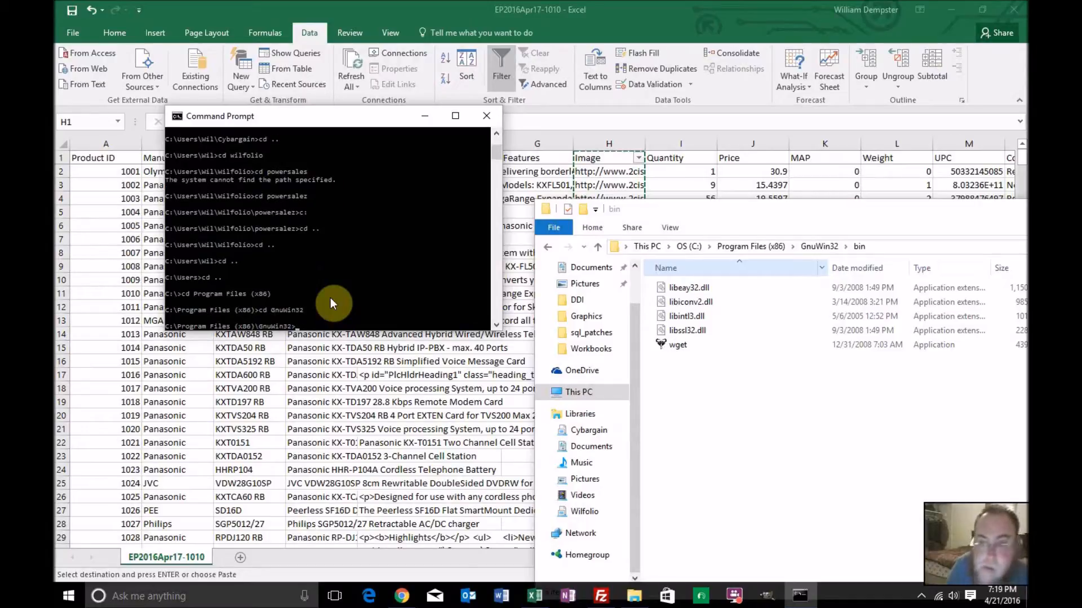
type("cd bi")
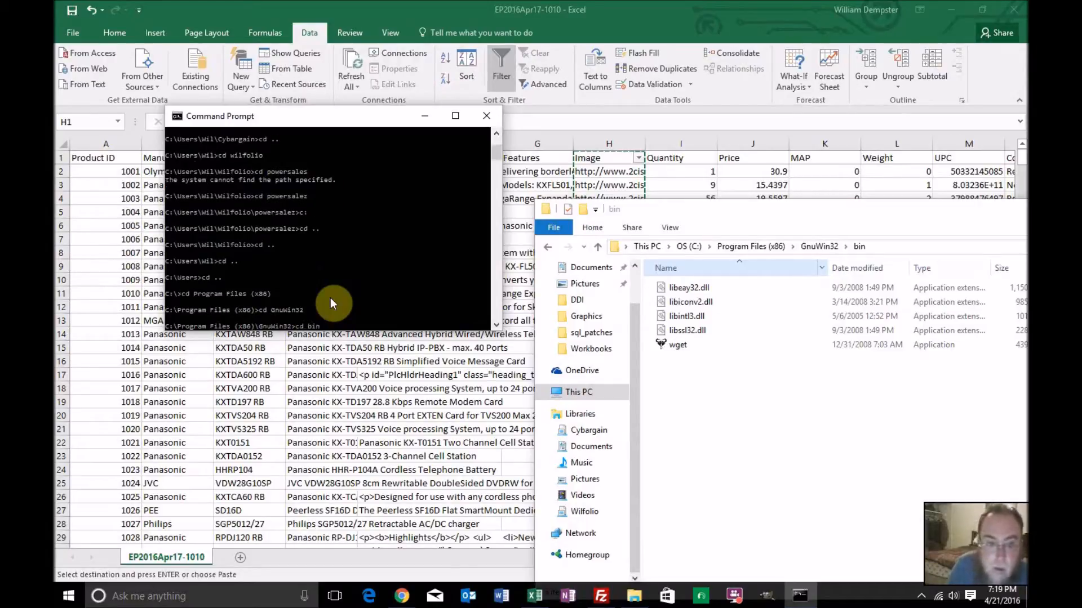
type("n")
key("Return")
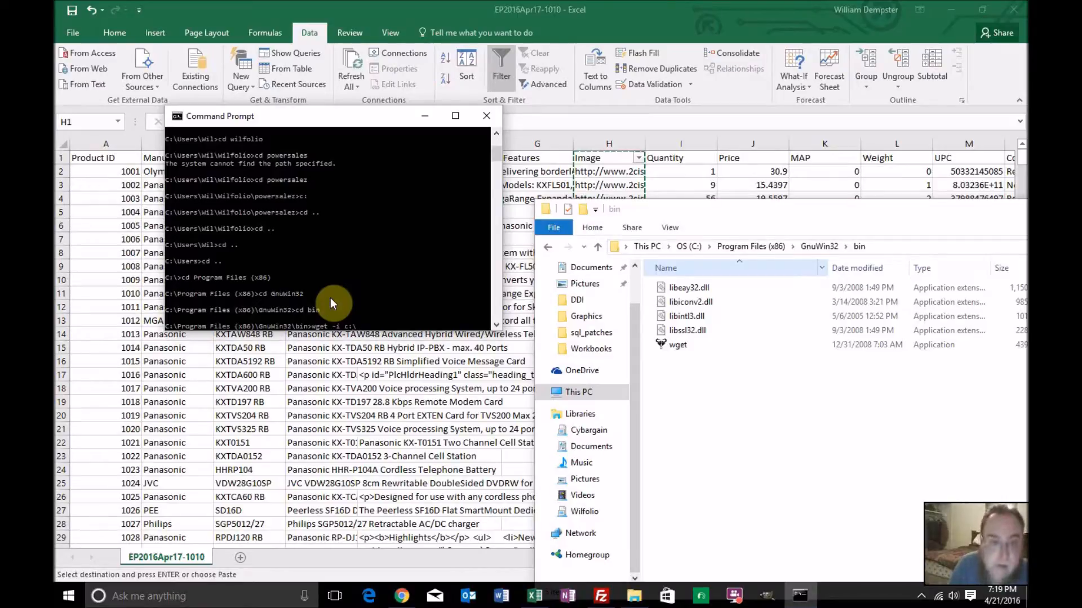
Download the listed images by running wget -i with the full path to list.txt in Wilfolio's powersalez folder
type("sers\\")
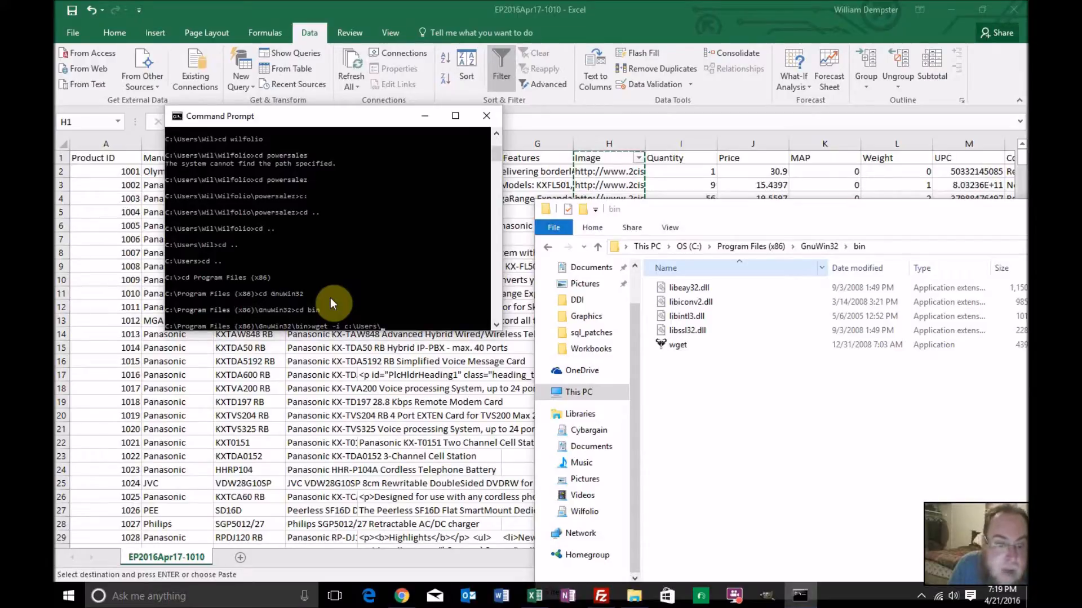
type("Wil\\")
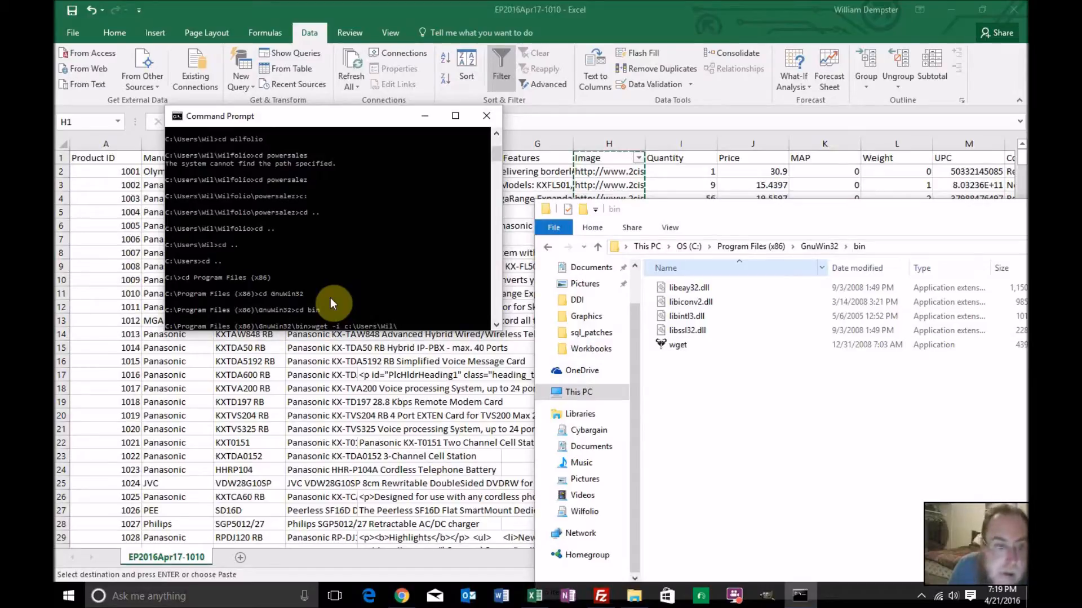
type("W")
type("ilfol")
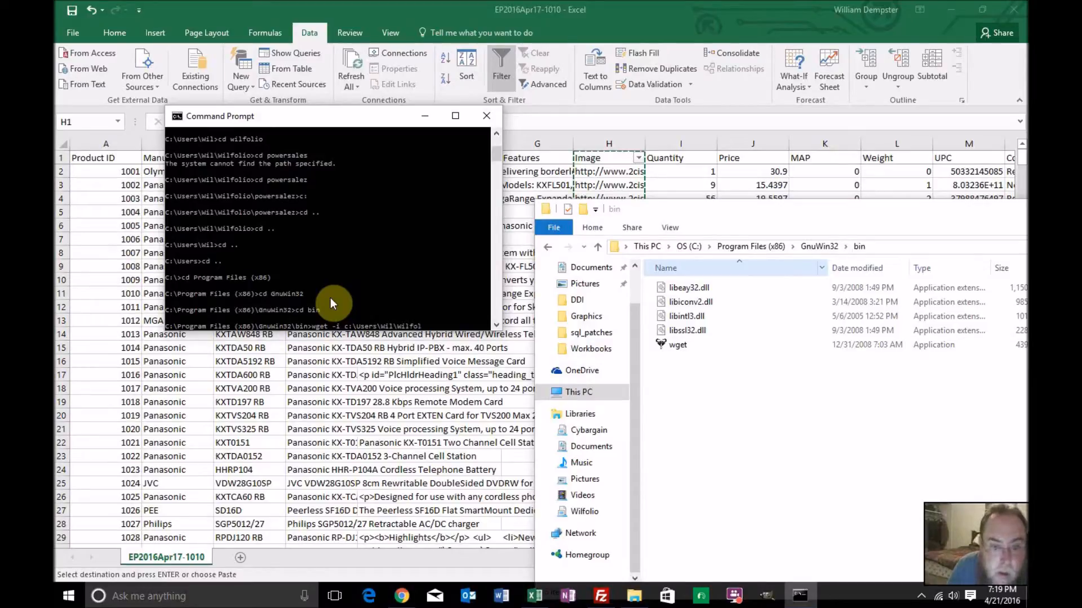
type("io\\")
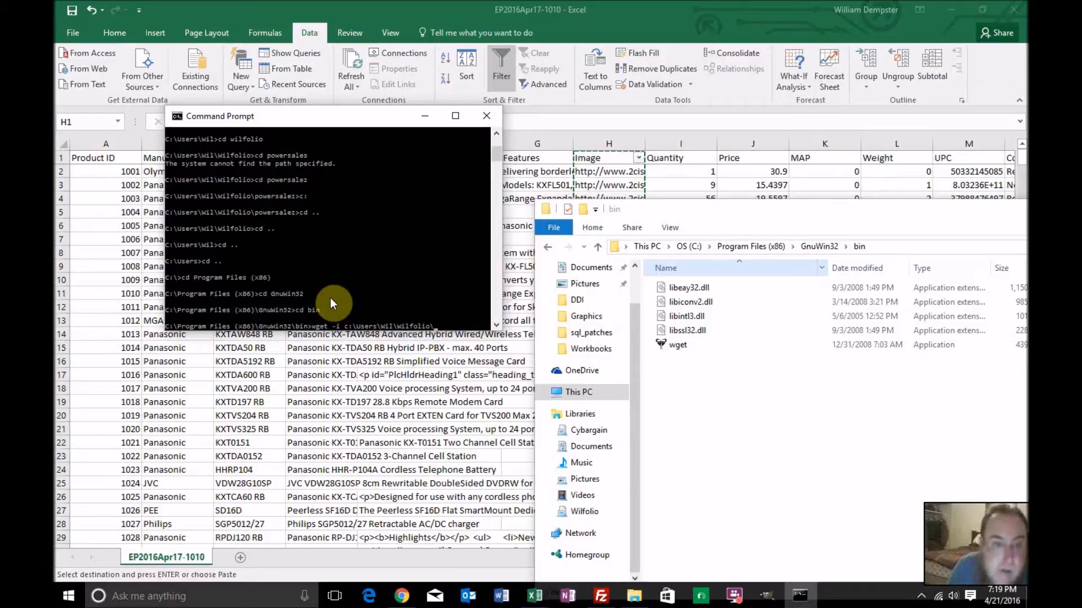
type("powersalez")
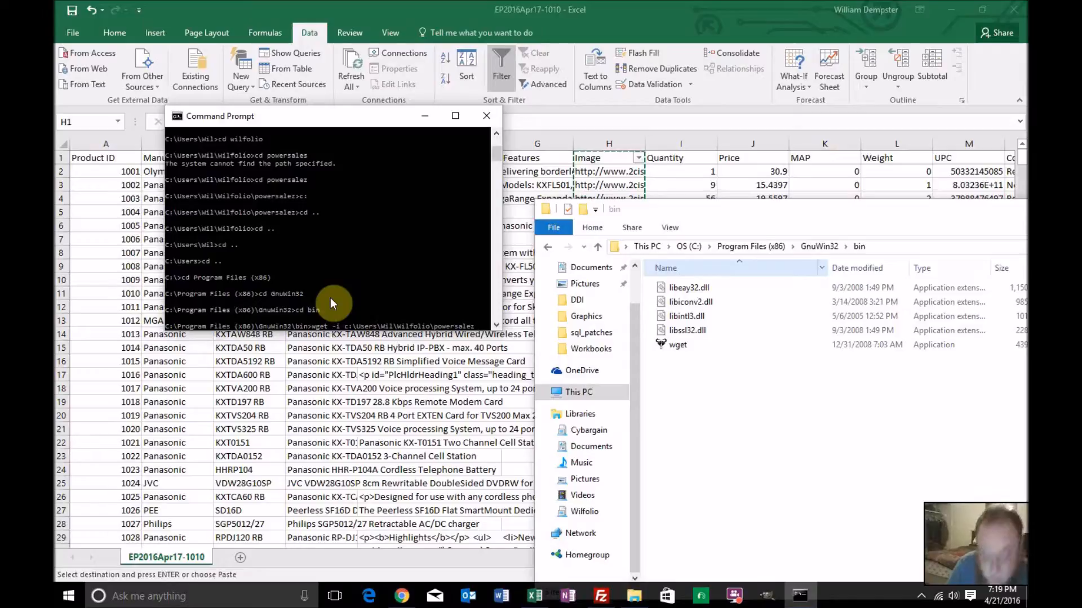
type("\\")
type("list.tx")
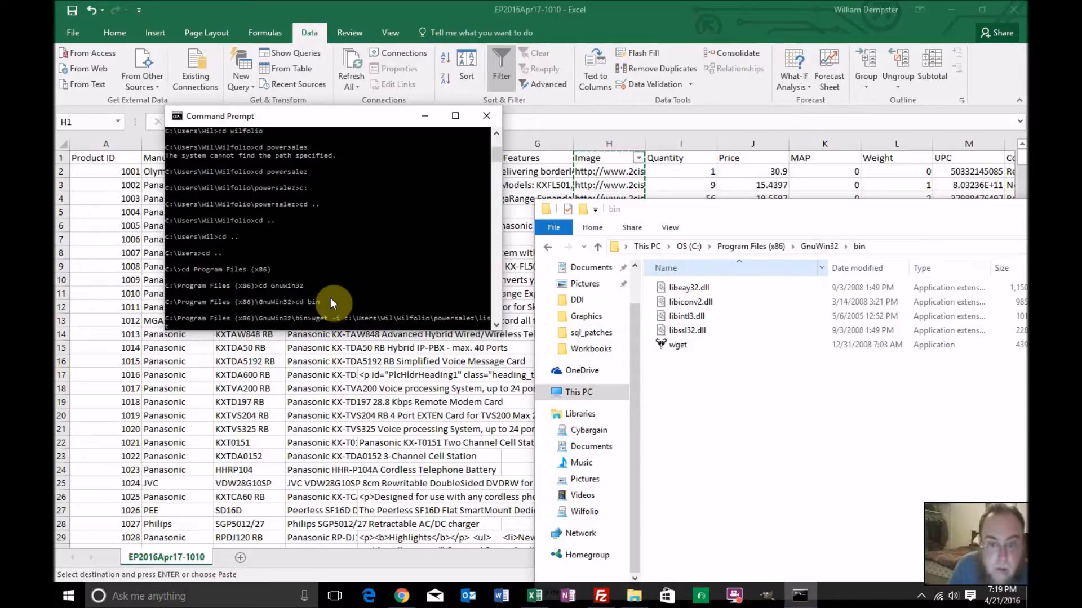
type("t")
key("Return")
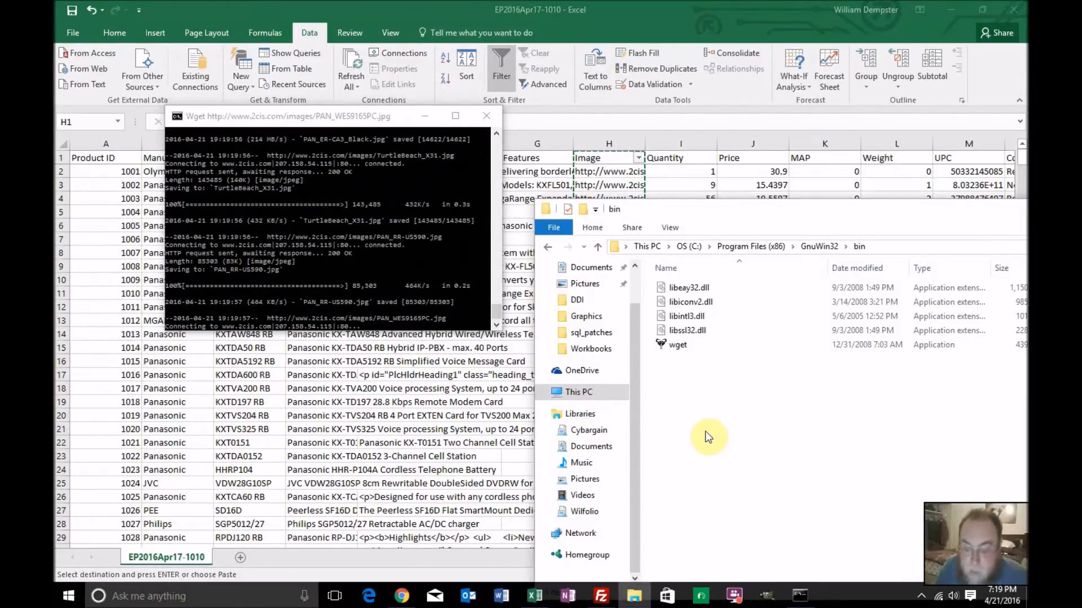
Open the powersalez folder from the Wilfolio library in File Explorer and bring up the available actions for its wget program
left_click(593, 514)
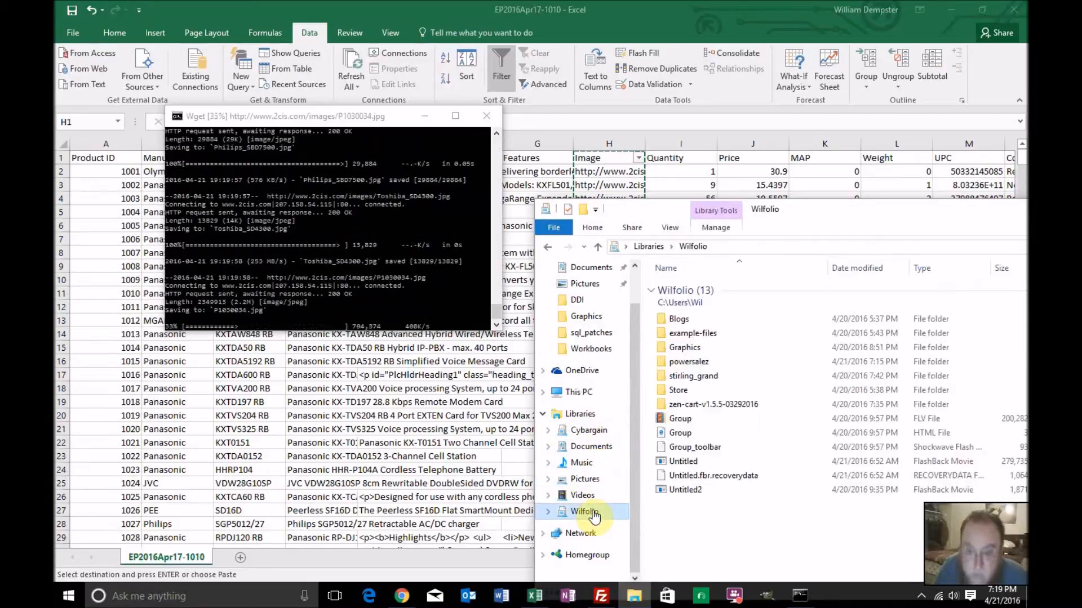
double_click(700, 362)
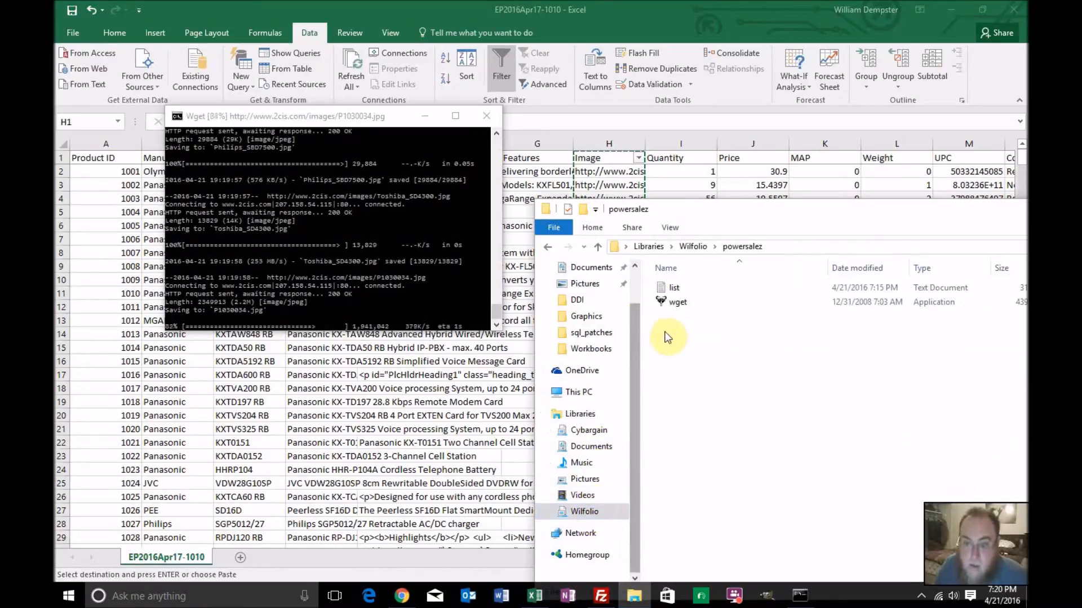
left_click(679, 304)
right_click(679, 305)
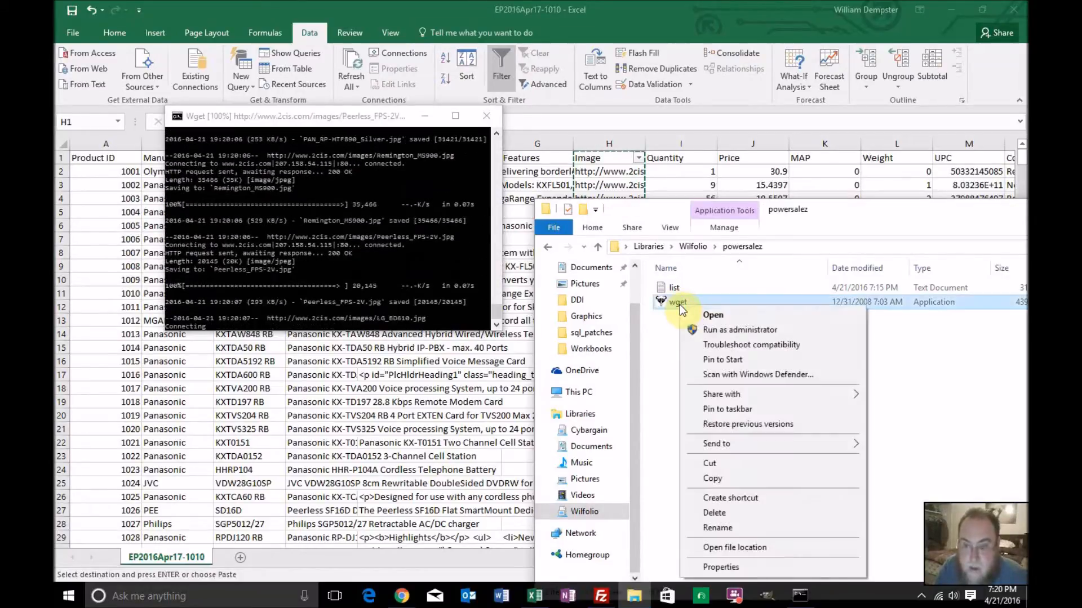
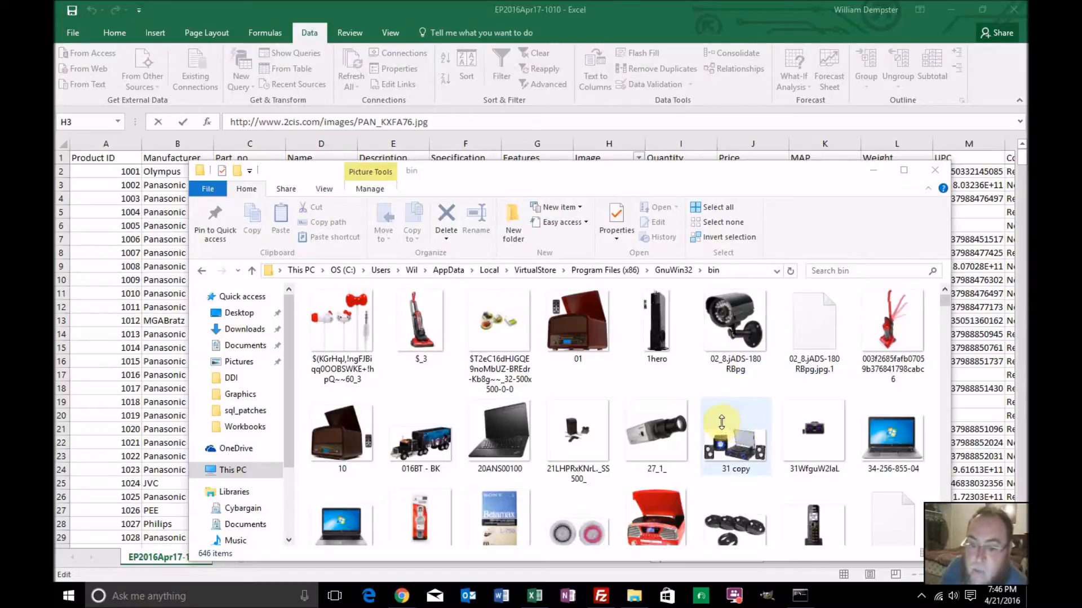
Move all the downloaded files from the GnuWin32 bin folder into the powersalez folder of the Wilfolio library
left_click(359, 323)
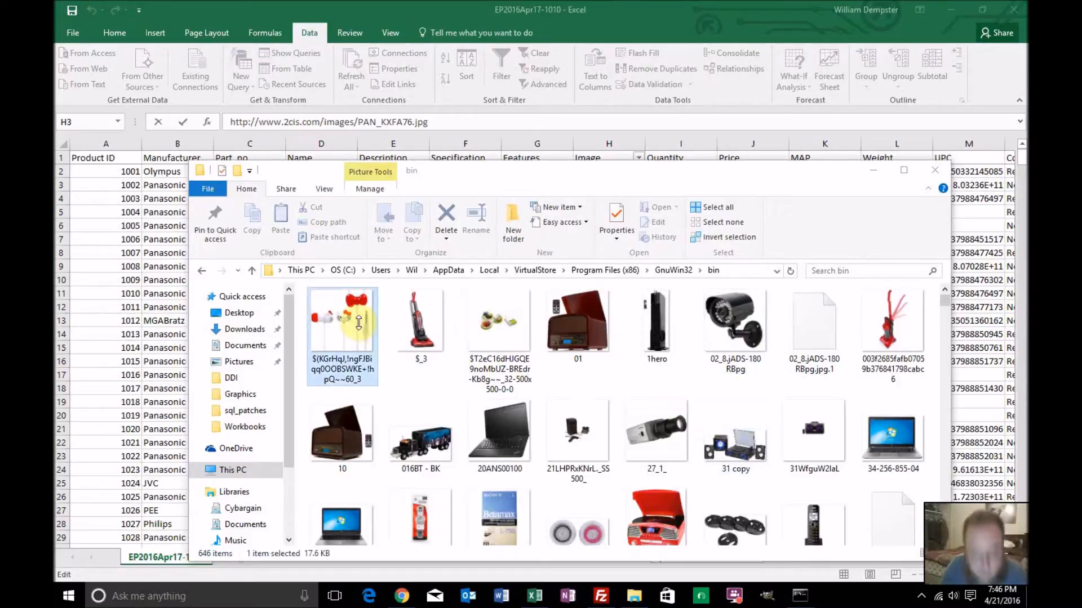
key("ctrl+a")
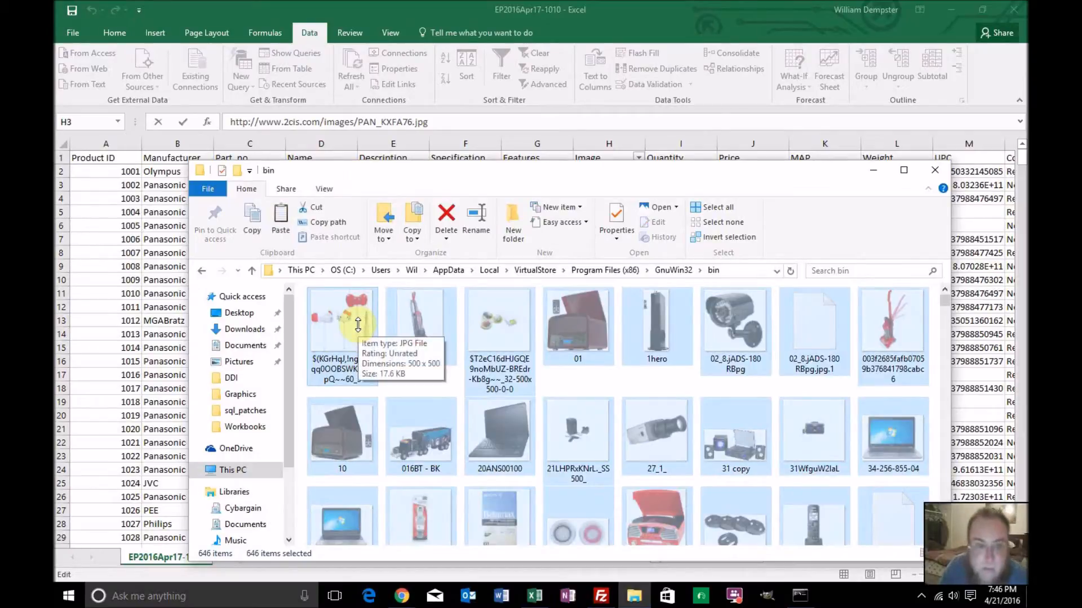
scroll(287, 413, "down", 2)
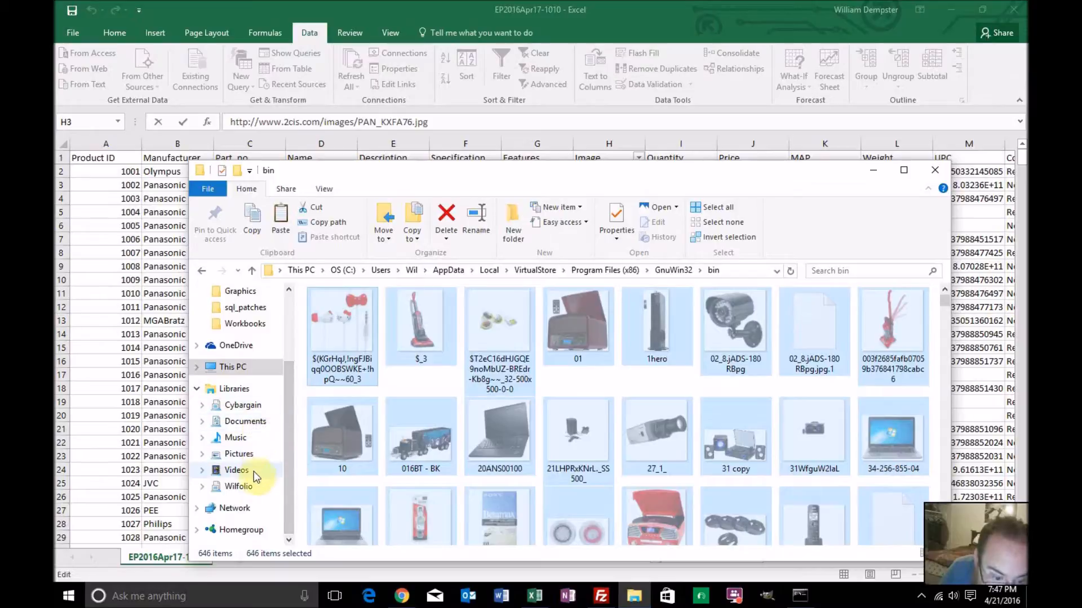
left_click(252, 488)
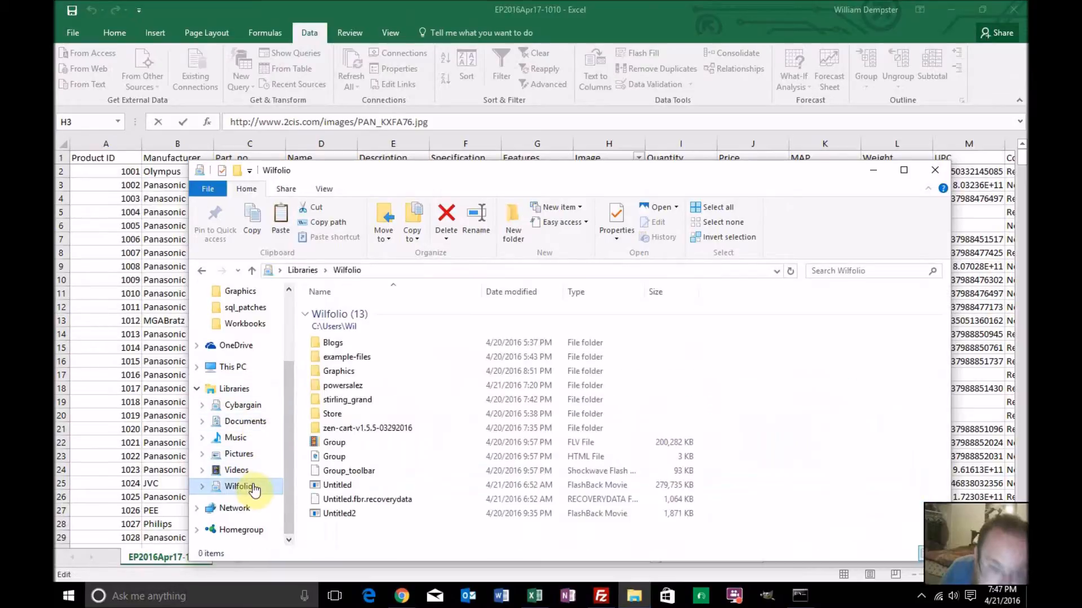
left_click(357, 387)
double_click(356, 389)
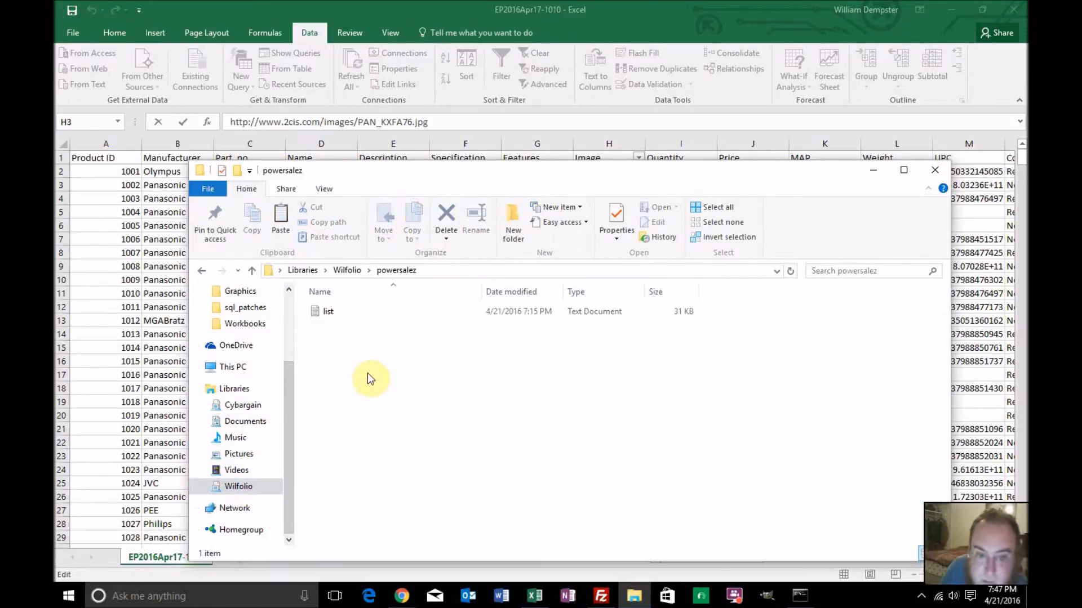
right_click(368, 373)
left_click(400, 467)
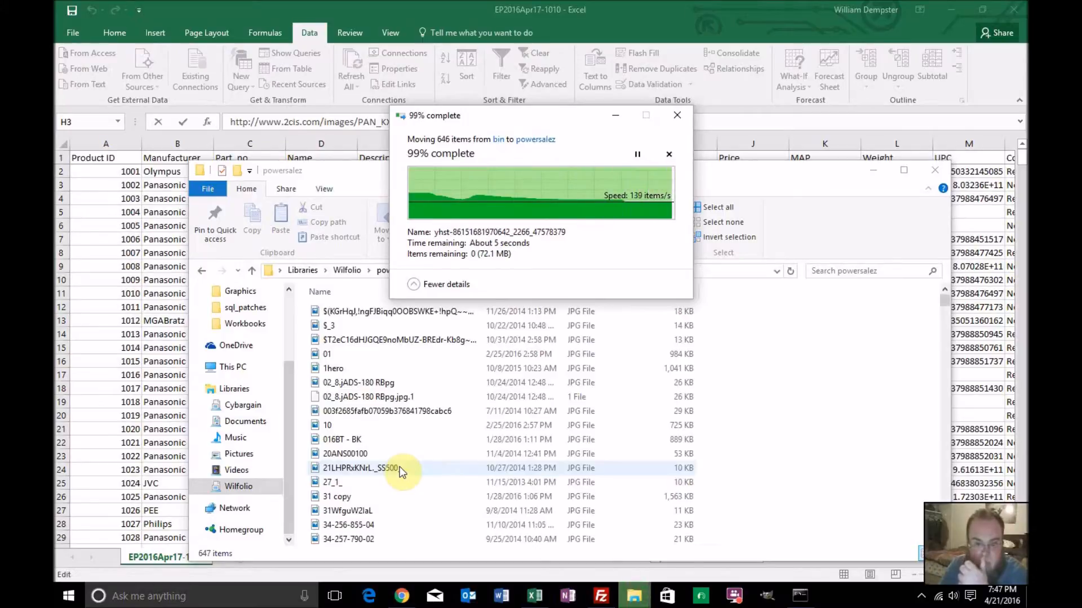
key("ctrl+a")
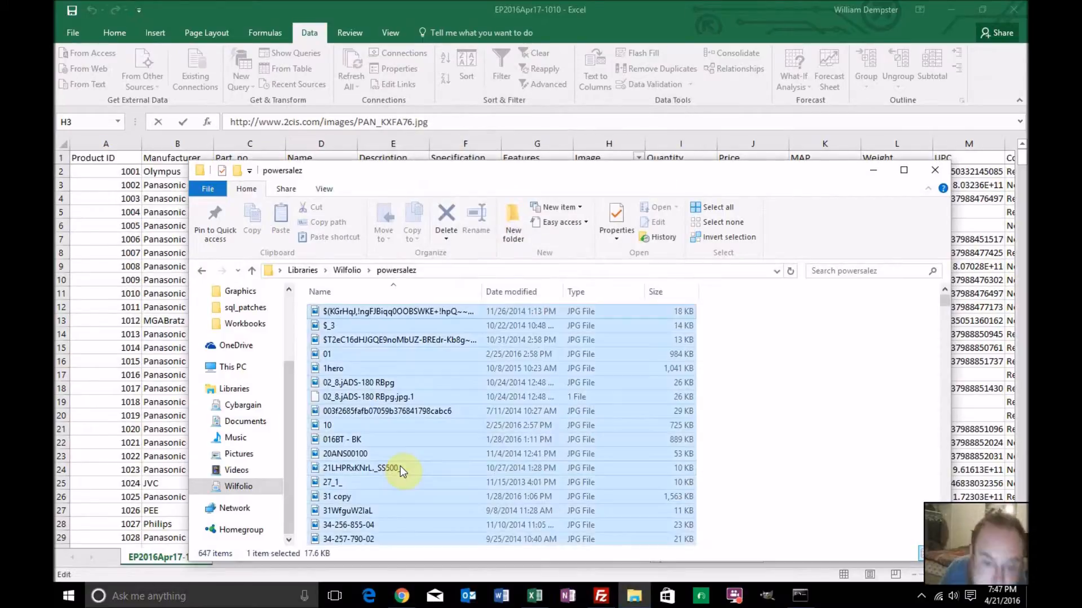
scroll(400, 465, "down", 10)
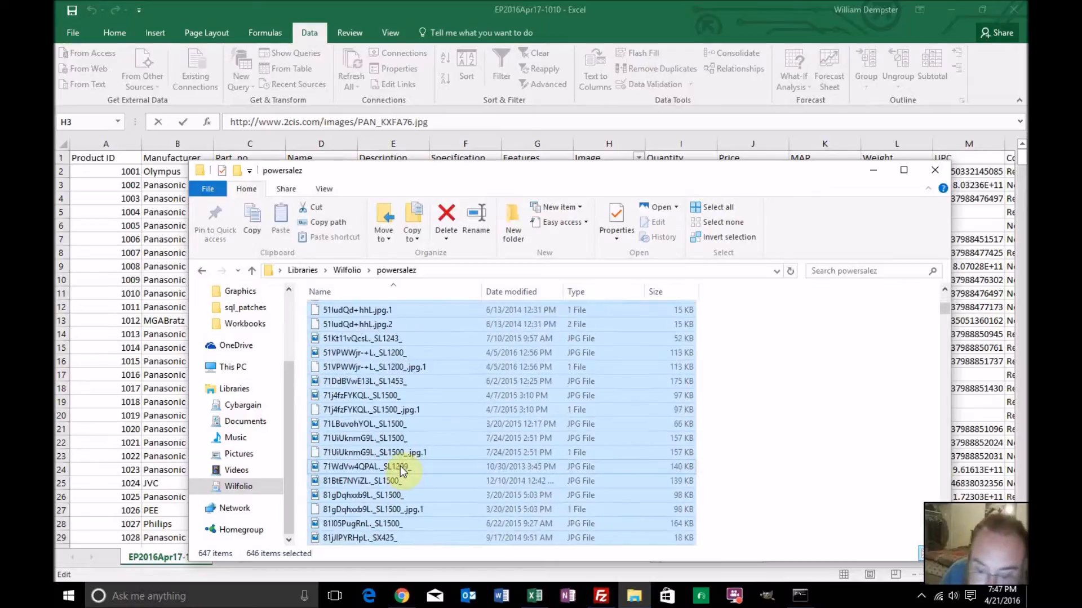
Switch back to the Excel workbook and renumber the Product ID column by filling the series down from 1001 and 1002
left_click(534, 596)
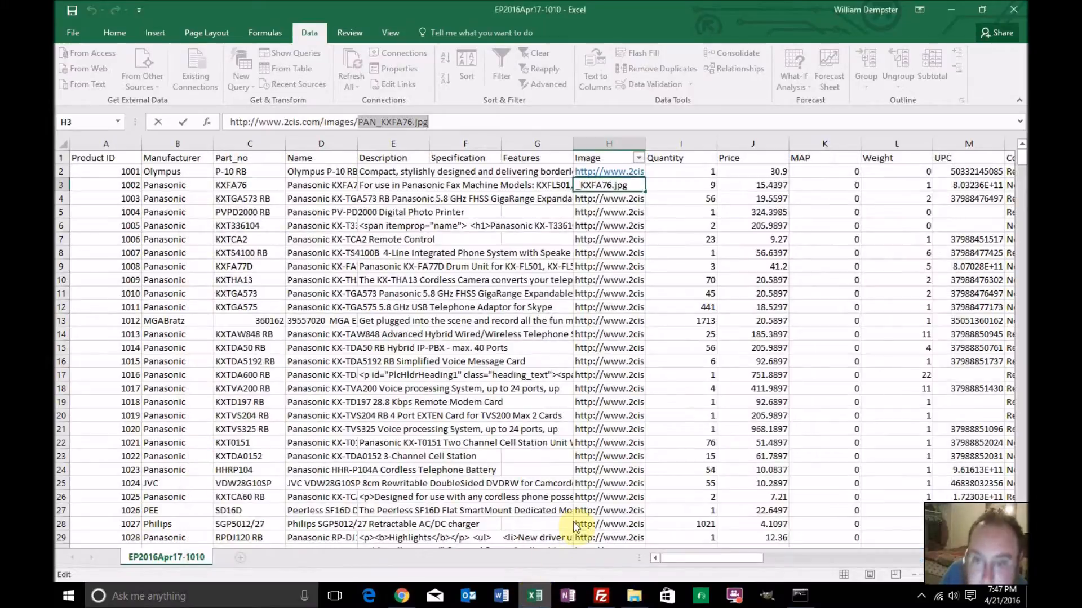
left_click(592, 239)
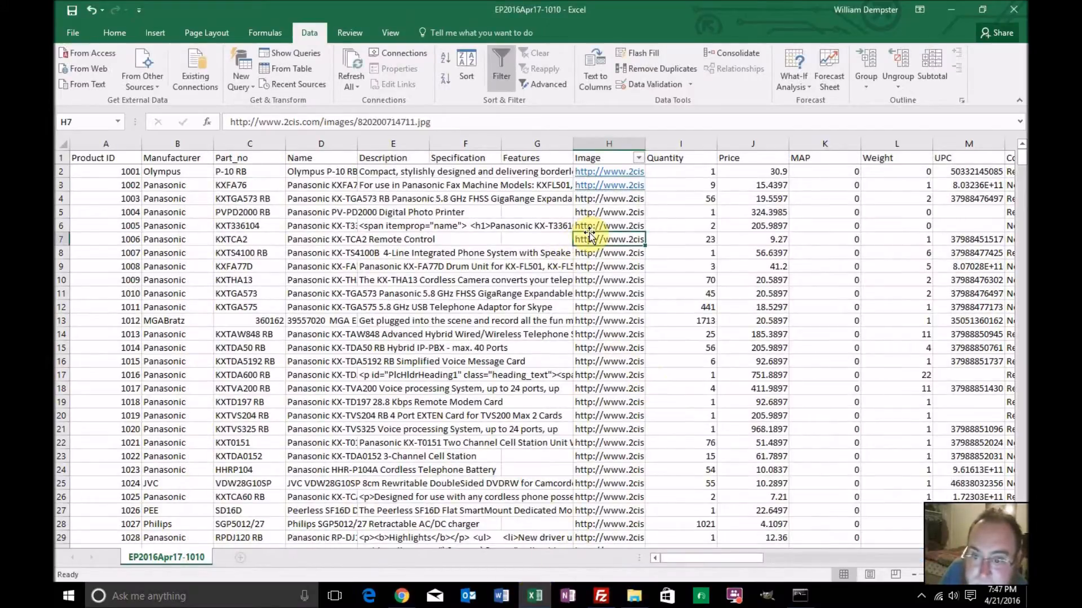
left_click(591, 217)
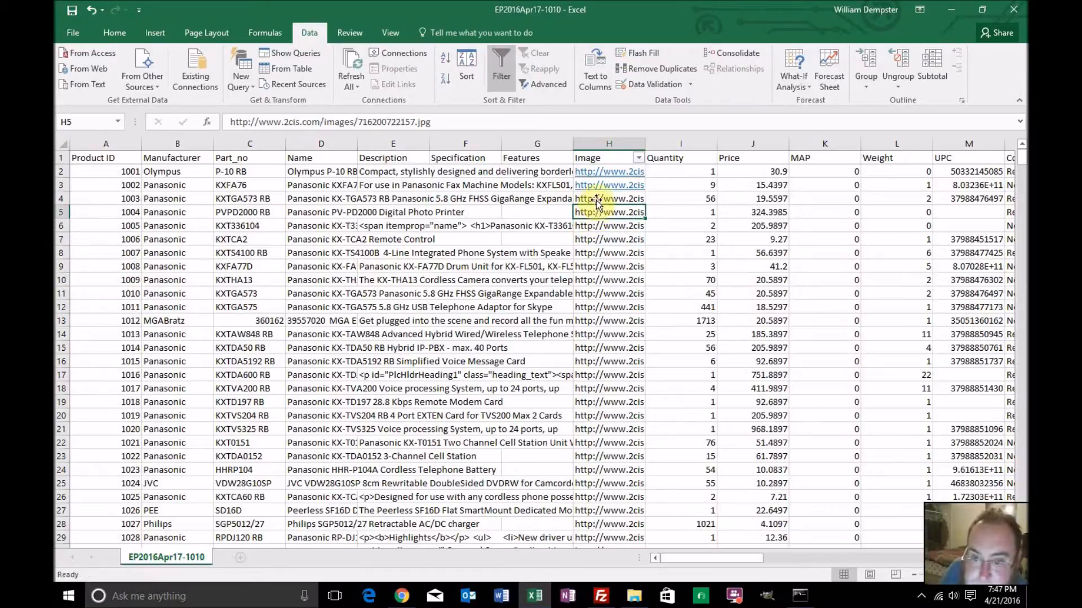
left_click(595, 201)
left_click_drag(134, 171, 136, 188)
double_click(141, 192)
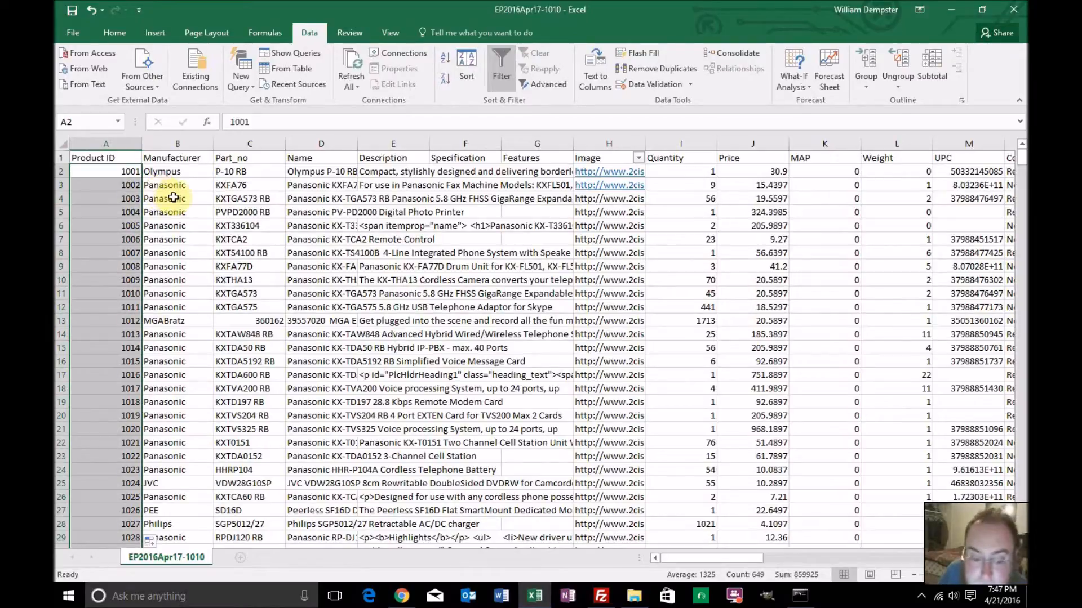
Rename the worksheet as Master and save the workbook in Excel Workbook (.xlsx) format as PowerSalez in the Workbooks folder
double_click(193, 557)
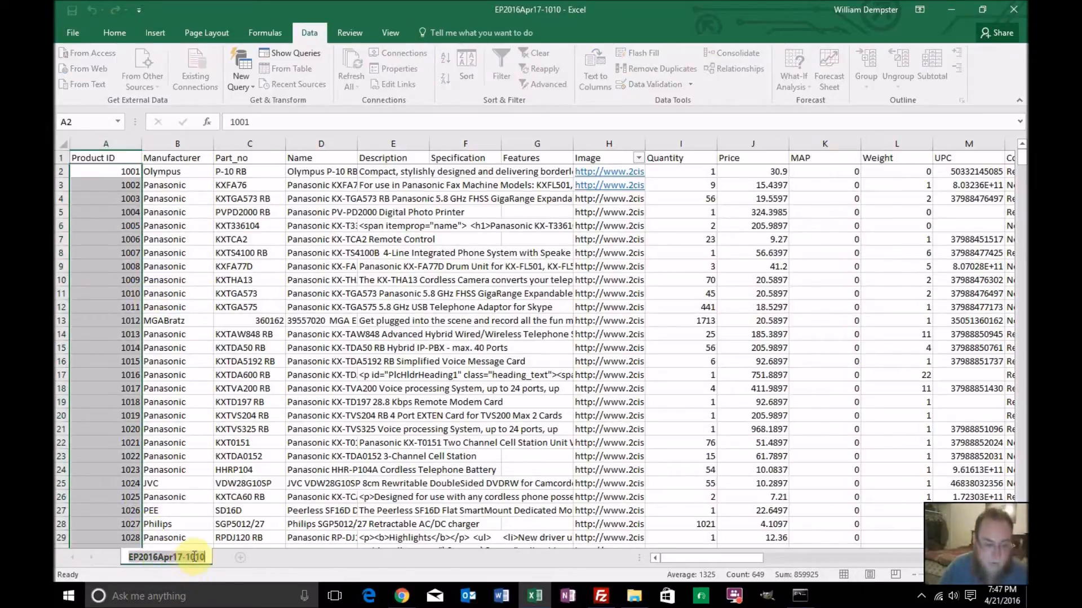
type("Master")
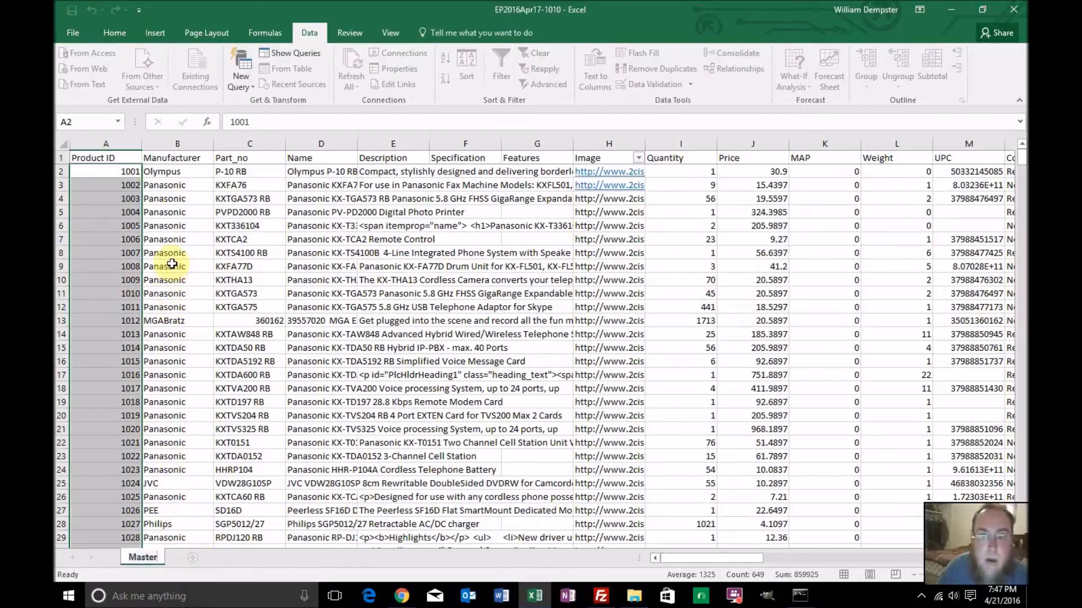
left_click(72, 35)
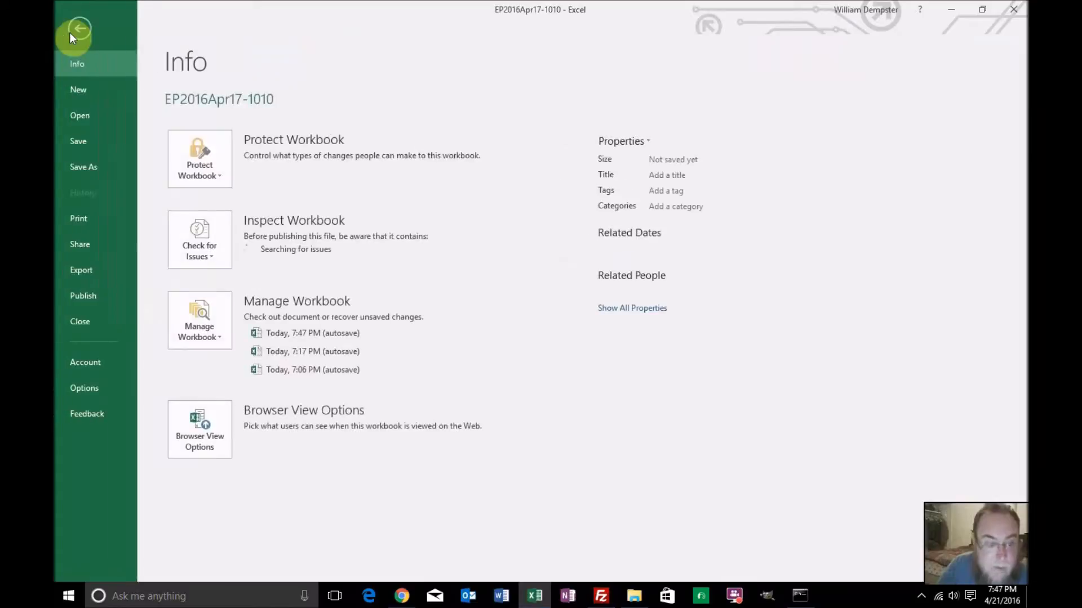
left_click(90, 168)
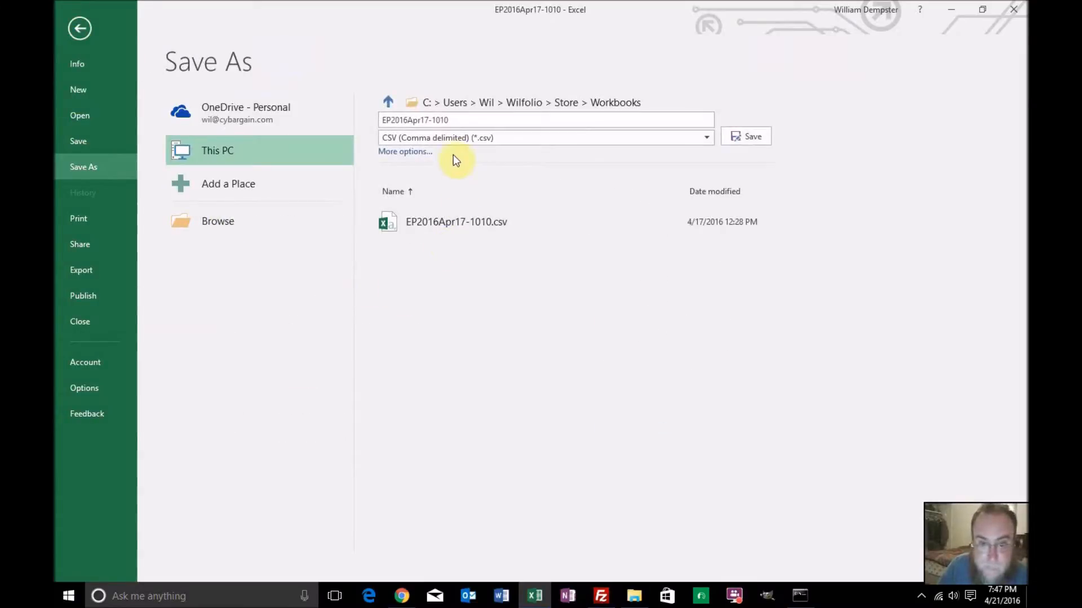
left_click(454, 140)
left_click(454, 151)
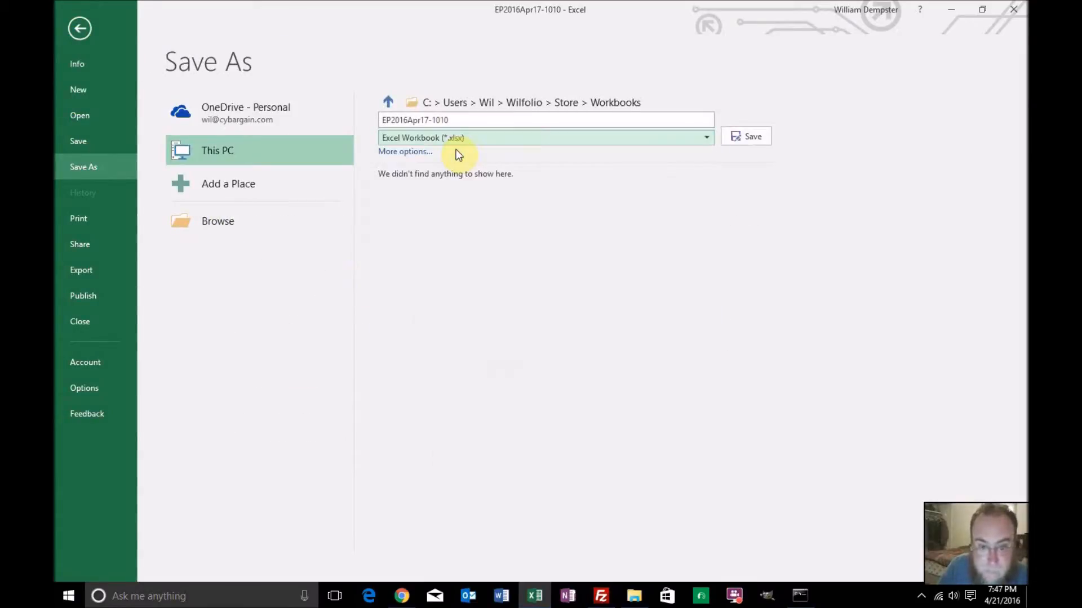
left_click(472, 124)
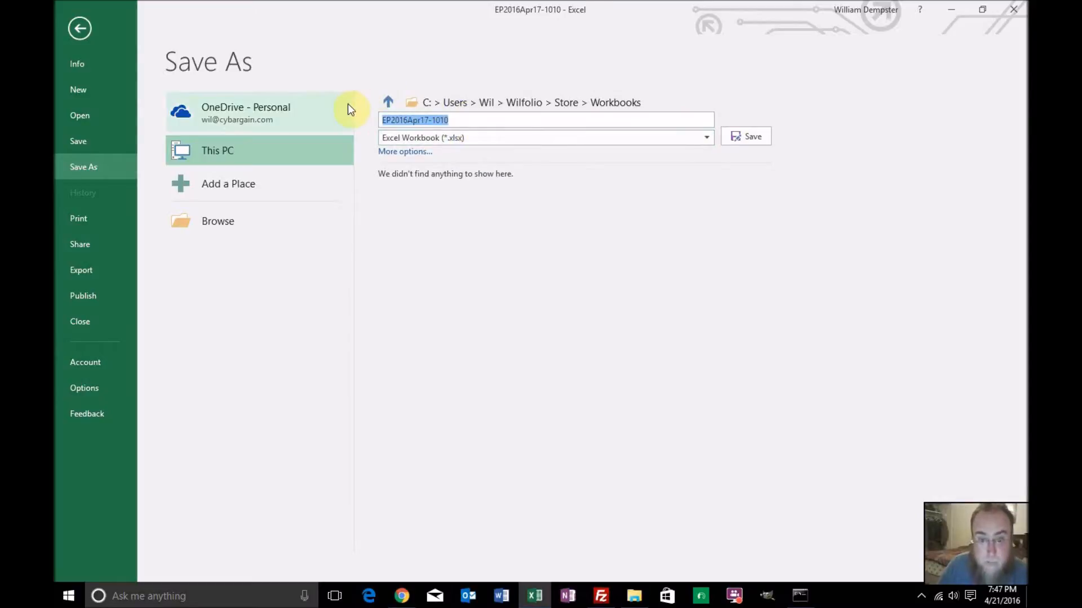
type("Pw")
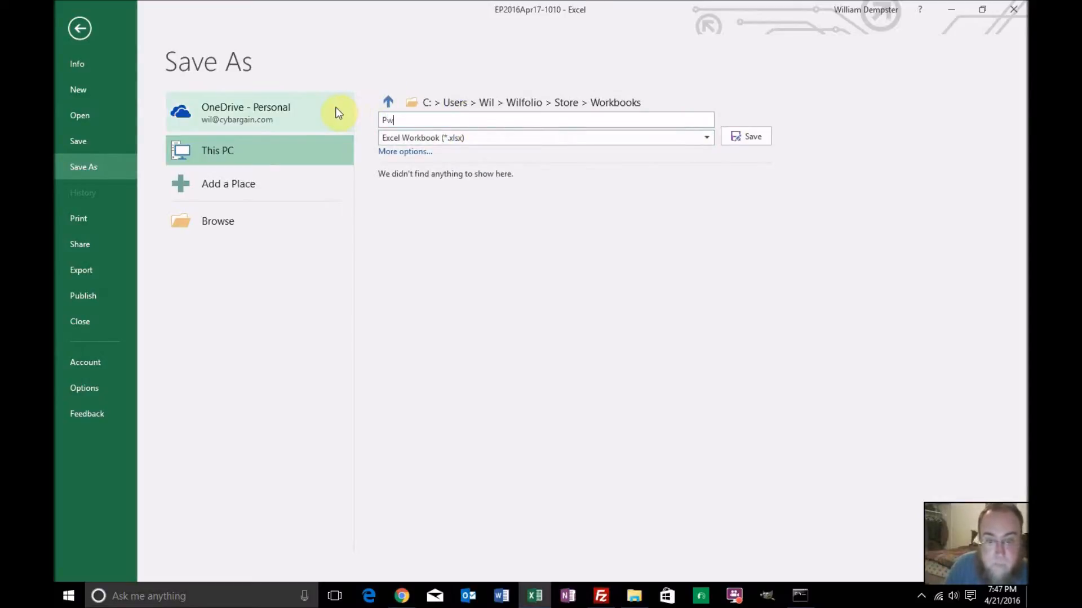
key("BackSpace")
type("o")
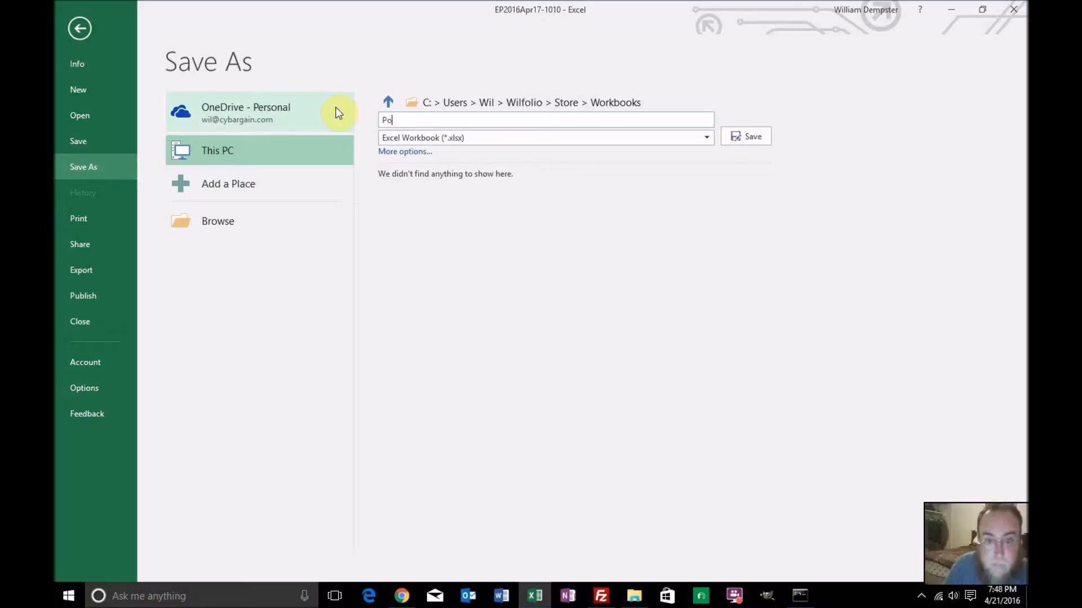
type("werSalez")
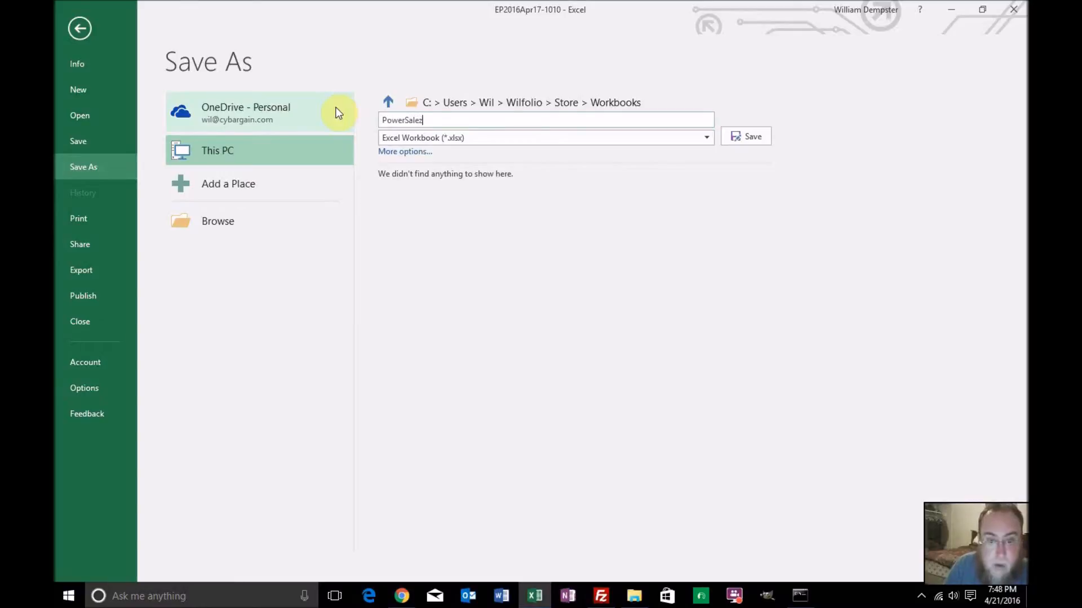
key("Return")
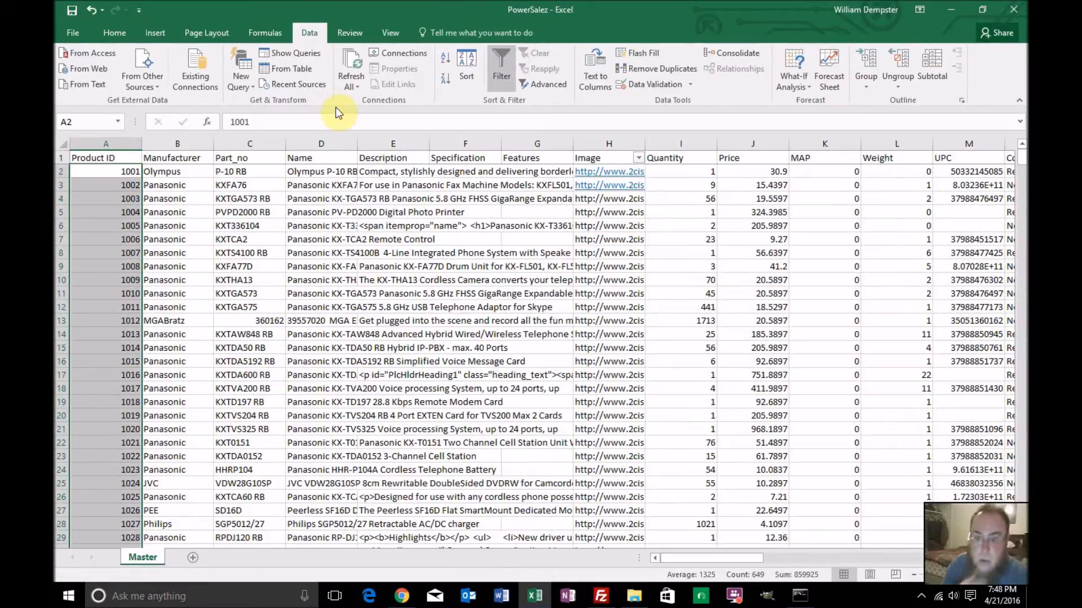
Add a new worksheet and copy the Product ID, Name and Image columns from Master into it, starting at cell A1
left_click(192, 558)
left_click(144, 559)
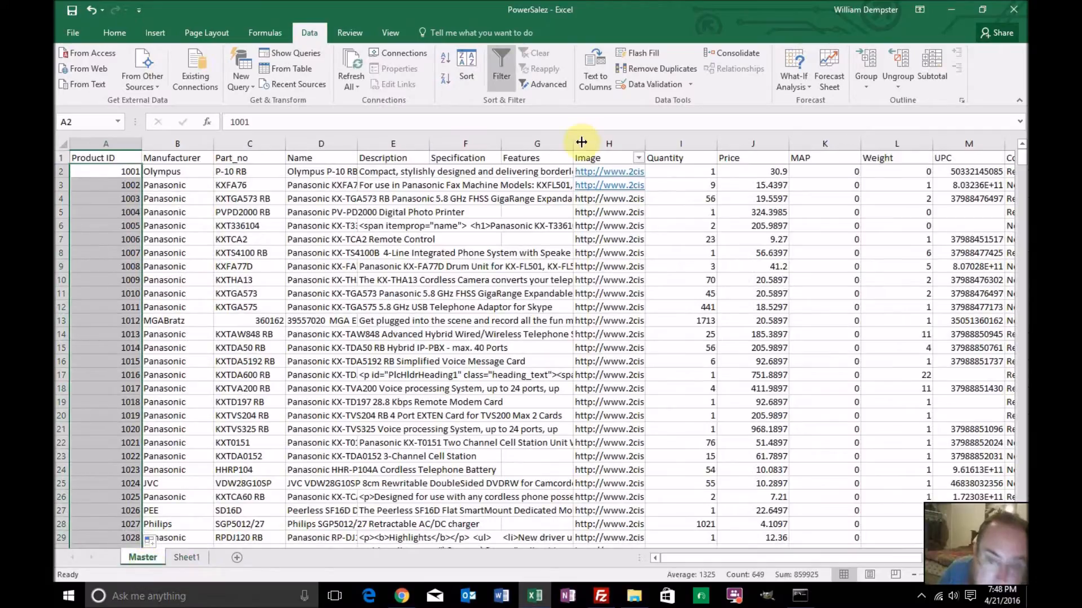
left_click(589, 142)
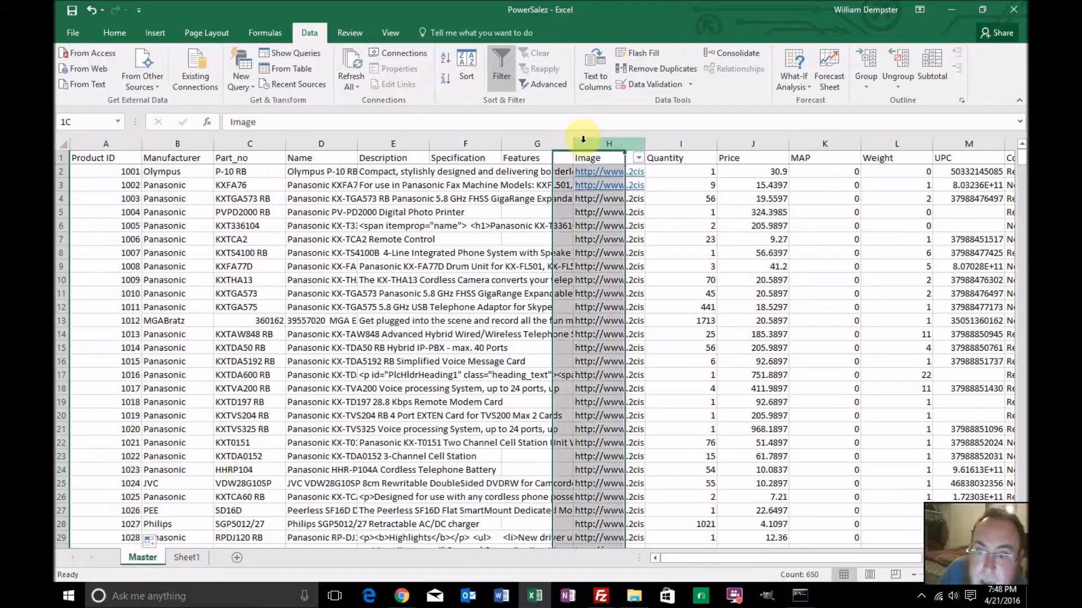
left_click(129, 142)
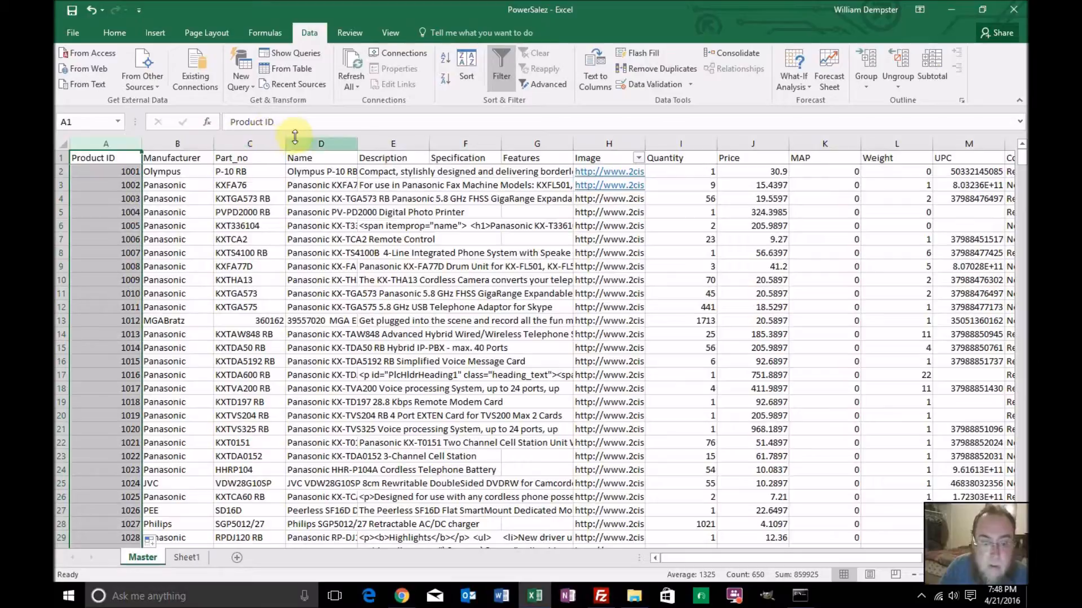
left_click(320, 142, "ctrl")
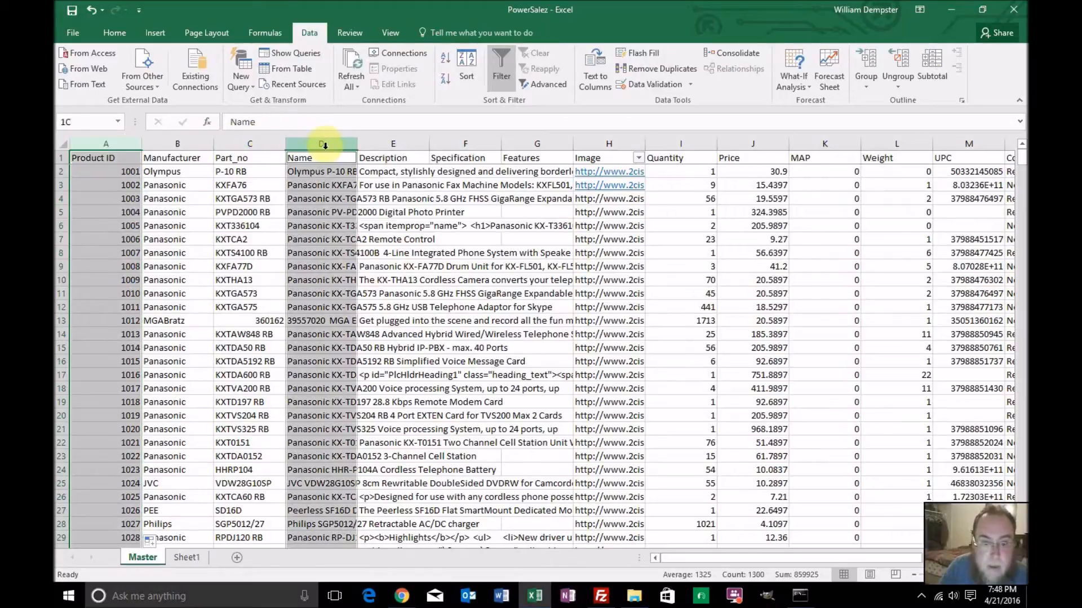
left_click(589, 142, "ctrl")
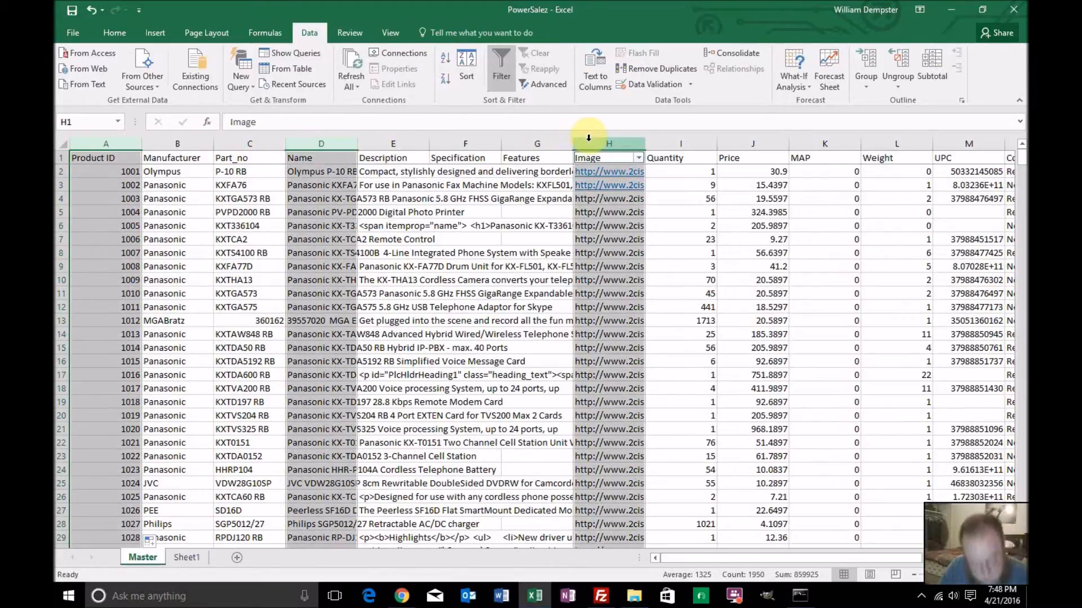
key("ctrl+c")
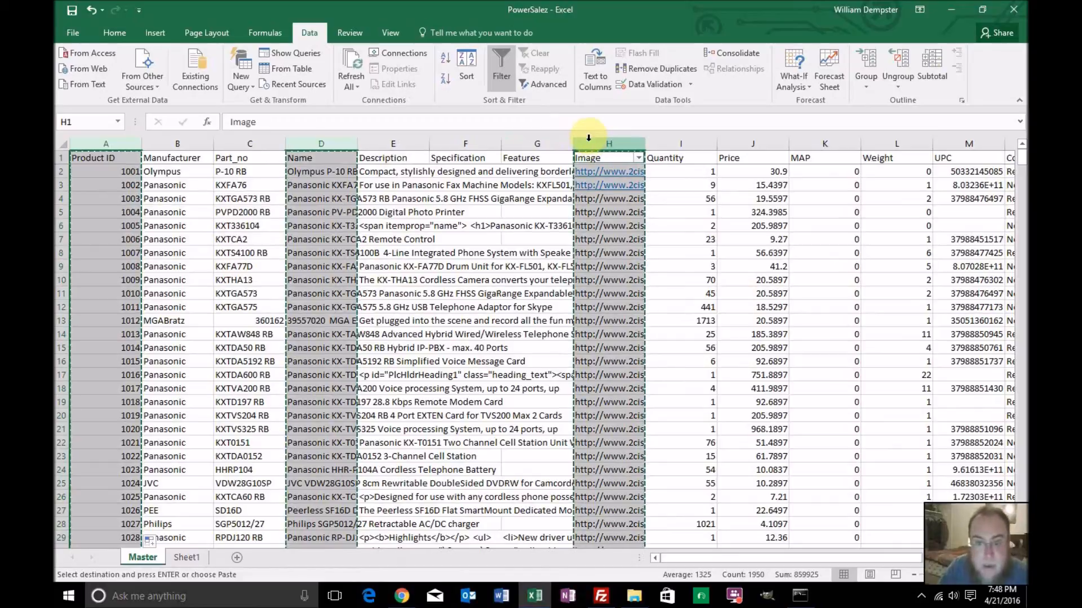
left_click(200, 559)
key("ctrl+v")
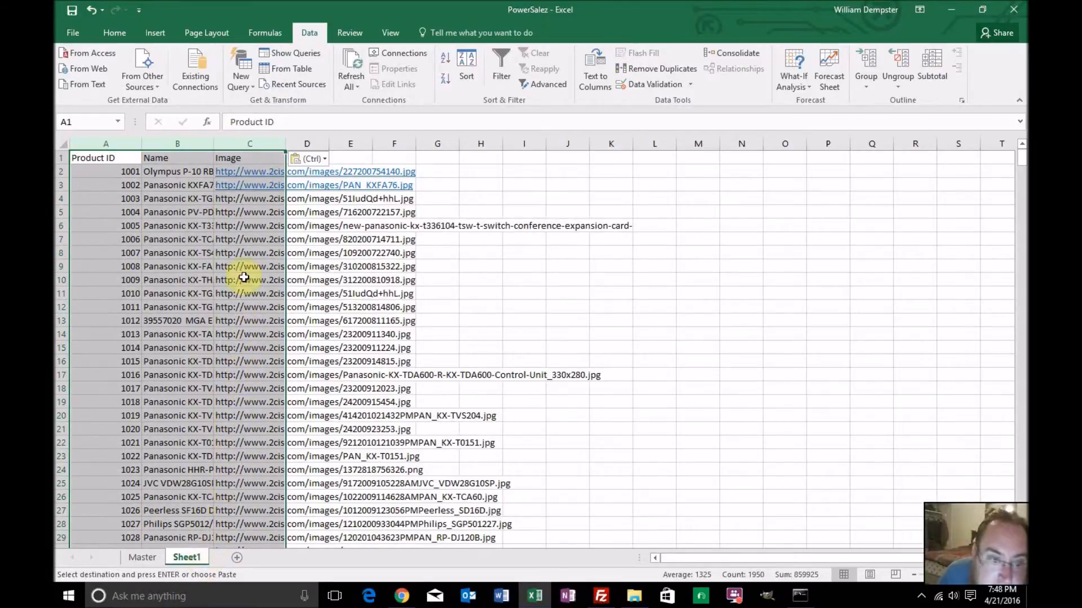
Split the Image column into separate columns with Text to Columns, as delimited data using only a forward slash (/) as the delimiter
left_click(251, 142)
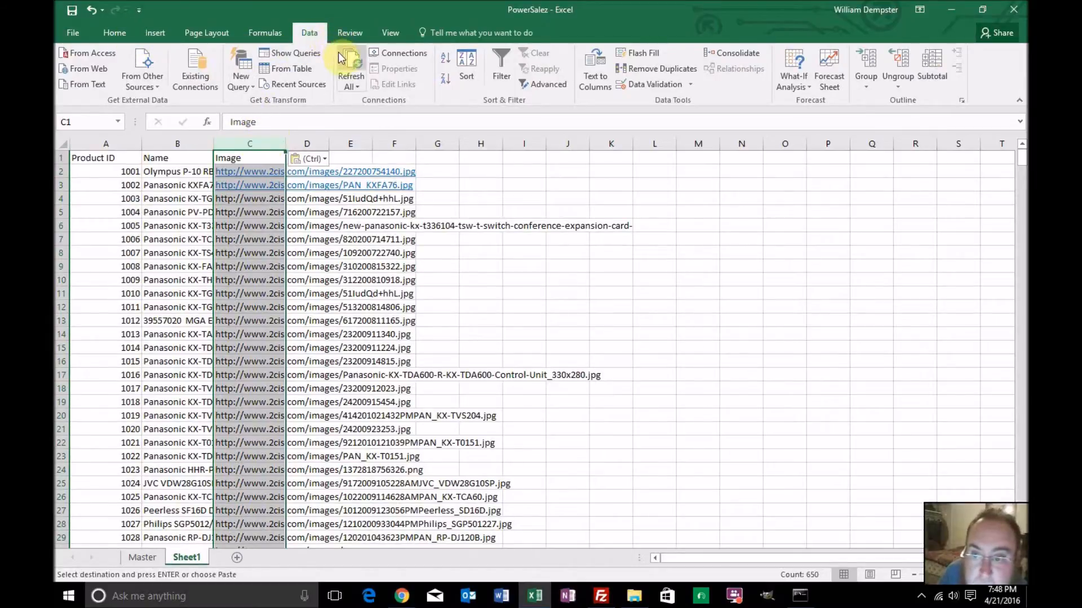
left_click(597, 68)
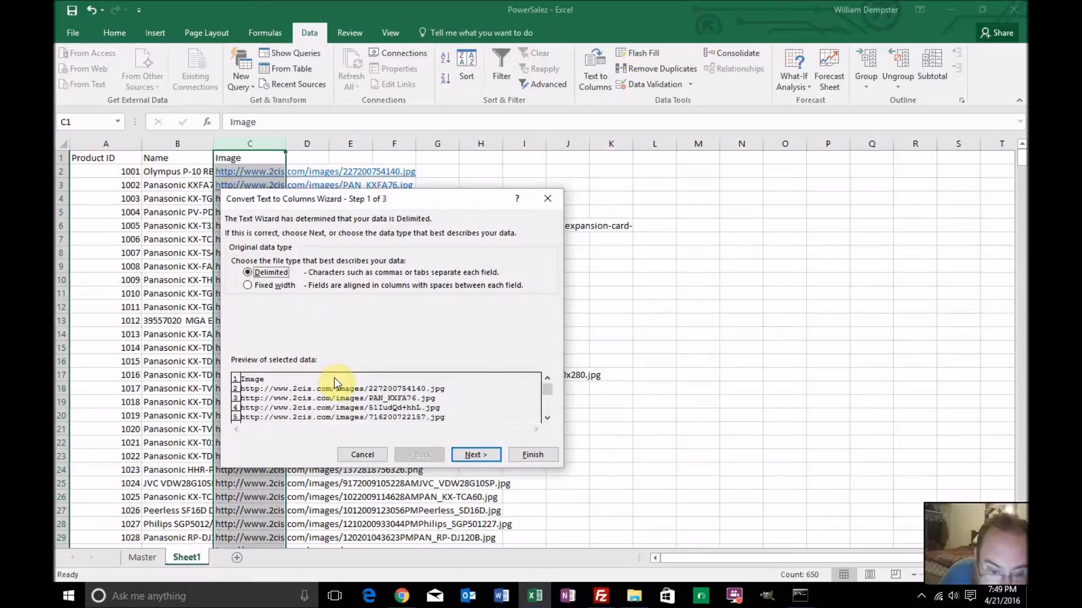
left_click(245, 285)
left_click(251, 275)
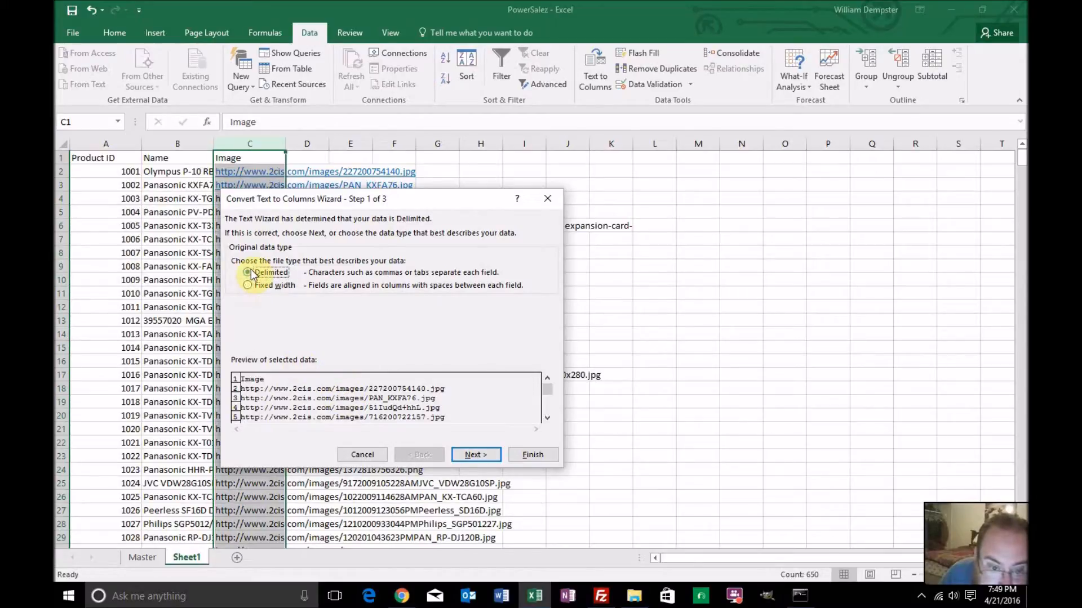
left_click(471, 457)
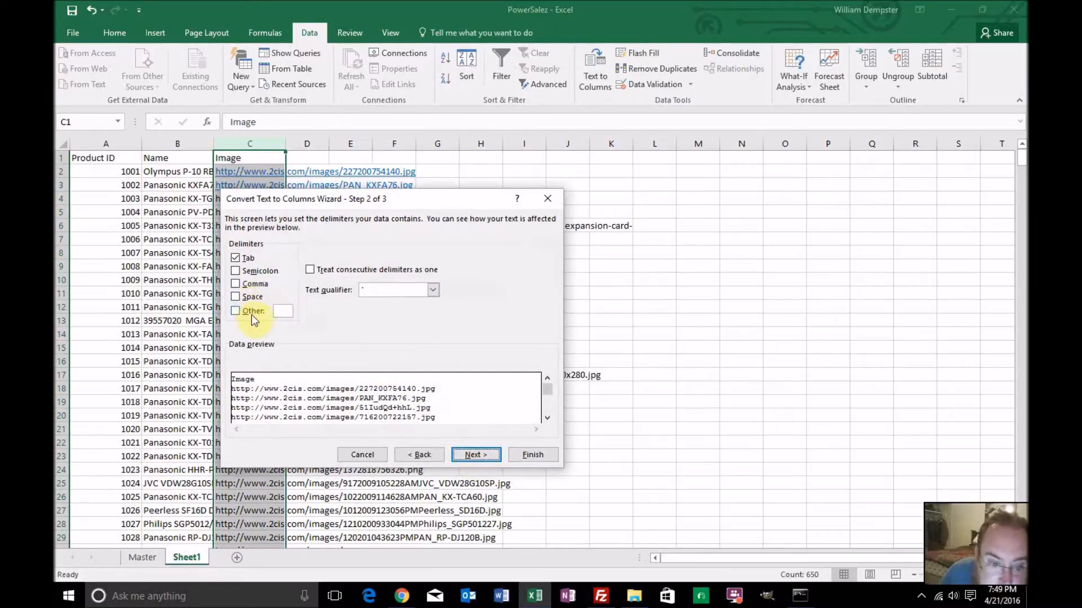
left_click(236, 257)
left_click(236, 310)
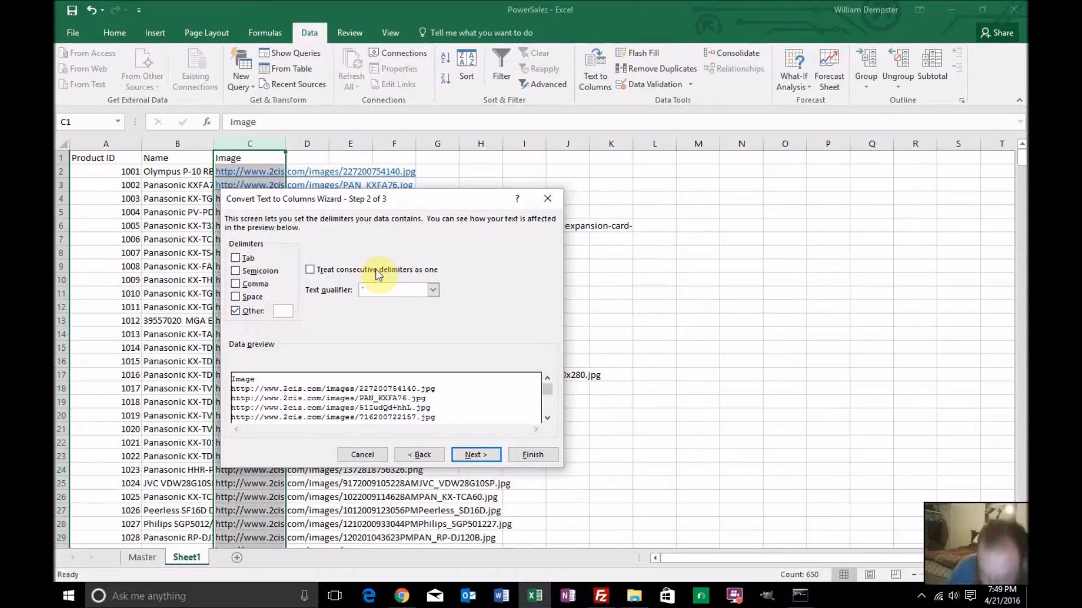
type("/")
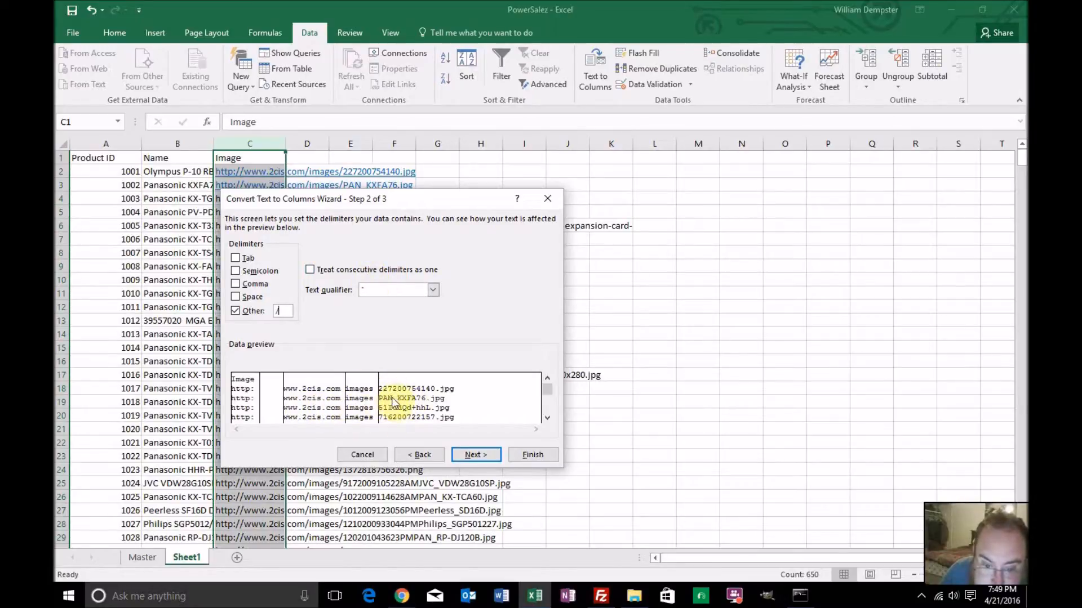
left_click(465, 456)
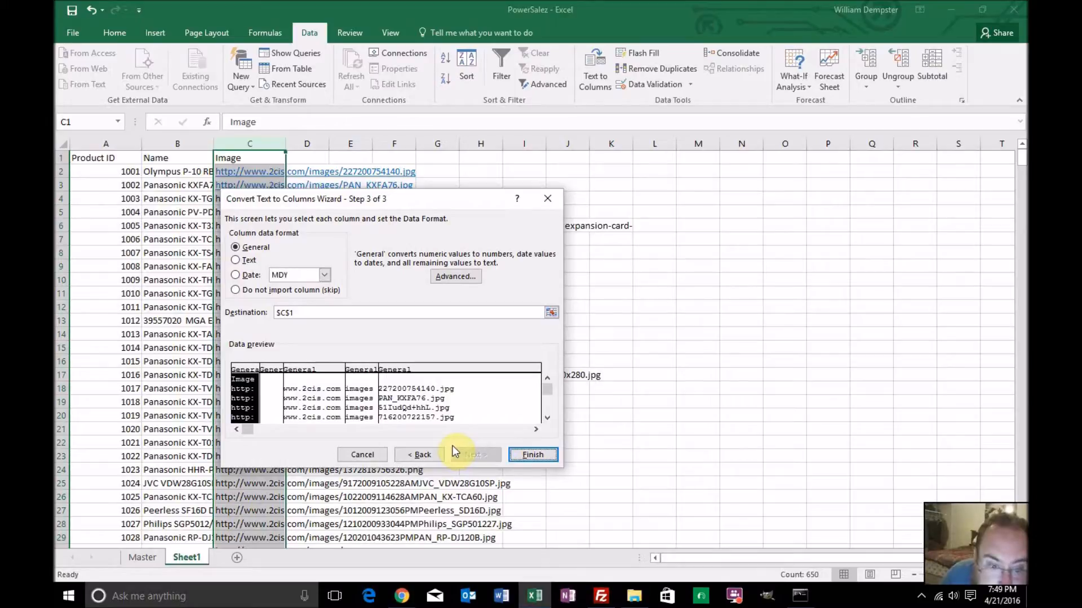
left_click(533, 455)
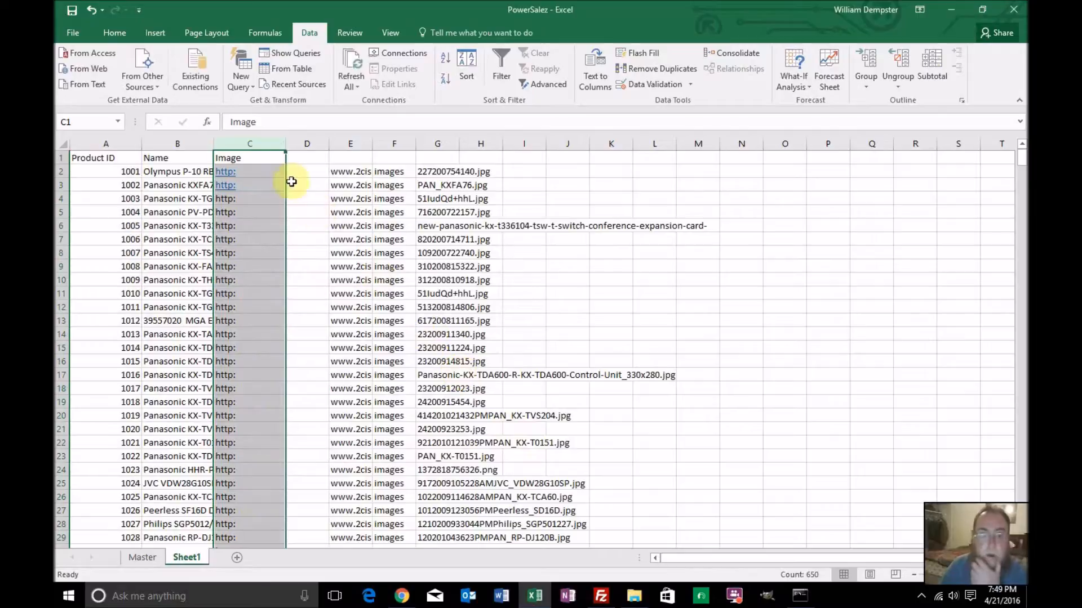
Delete columns C to F, which hold the leading URL parts, keeping only the image file names
left_click_drag(272, 143, 390, 150)
scroll(394, 313, "down", 10)
scroll(393, 314, "down", 20)
scroll(393, 314, "down", 20)
scroll(394, 314, "down", 20)
scroll(394, 313, "down", 20)
scroll(394, 314, "down", 20)
scroll(393, 314, "down", 20)
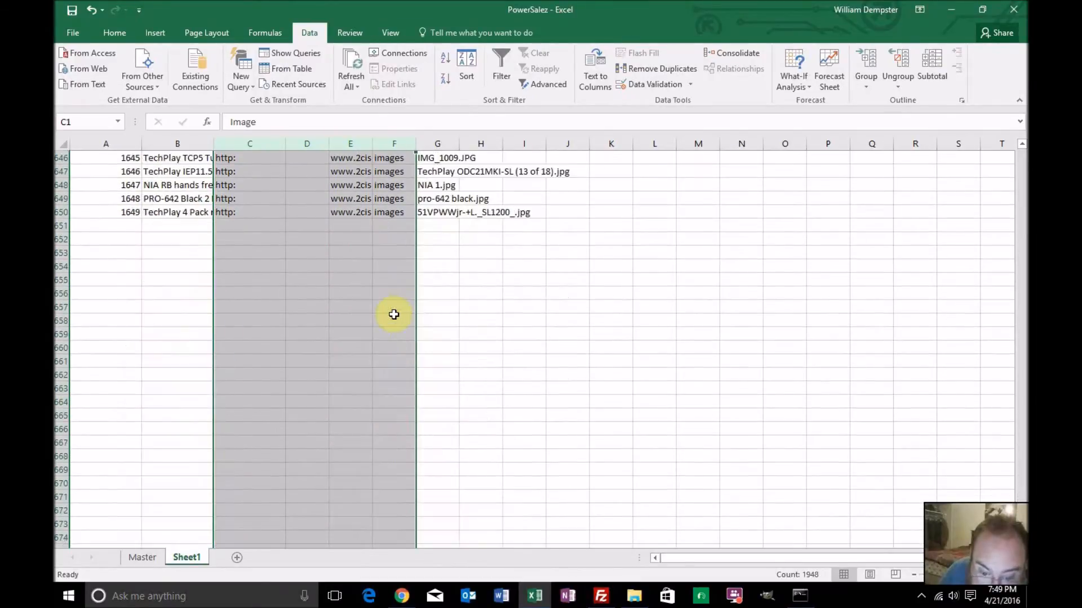
scroll(394, 313, "up", 20)
scroll(393, 315, "up", 20)
scroll(394, 315, "up", 20)
scroll(391, 317, "up", 20)
left_click_drag(1021, 314, 1009, 127)
right_click(305, 143)
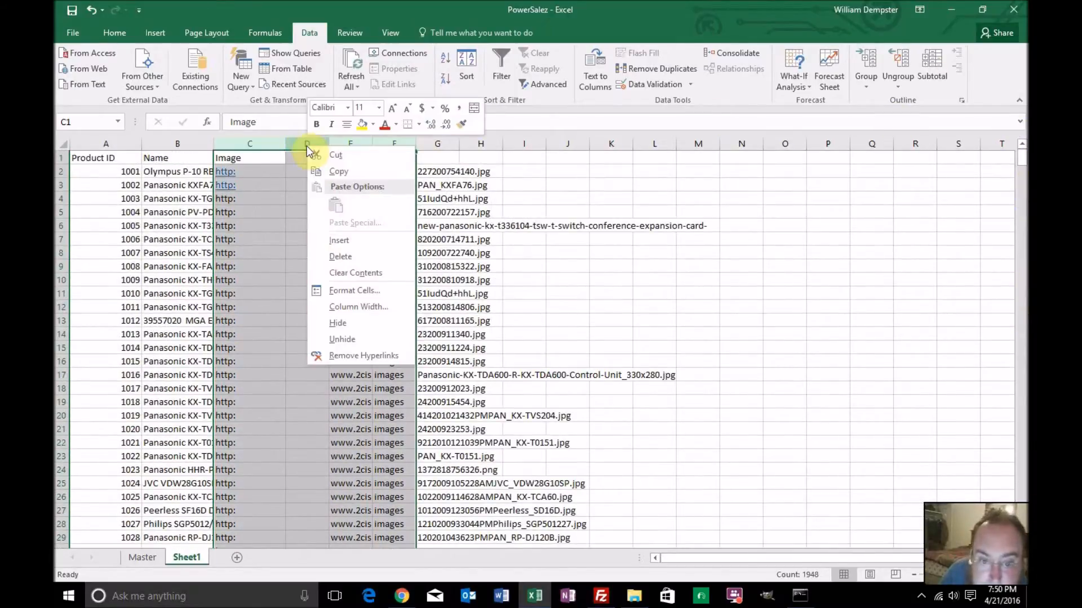
left_click(330, 257)
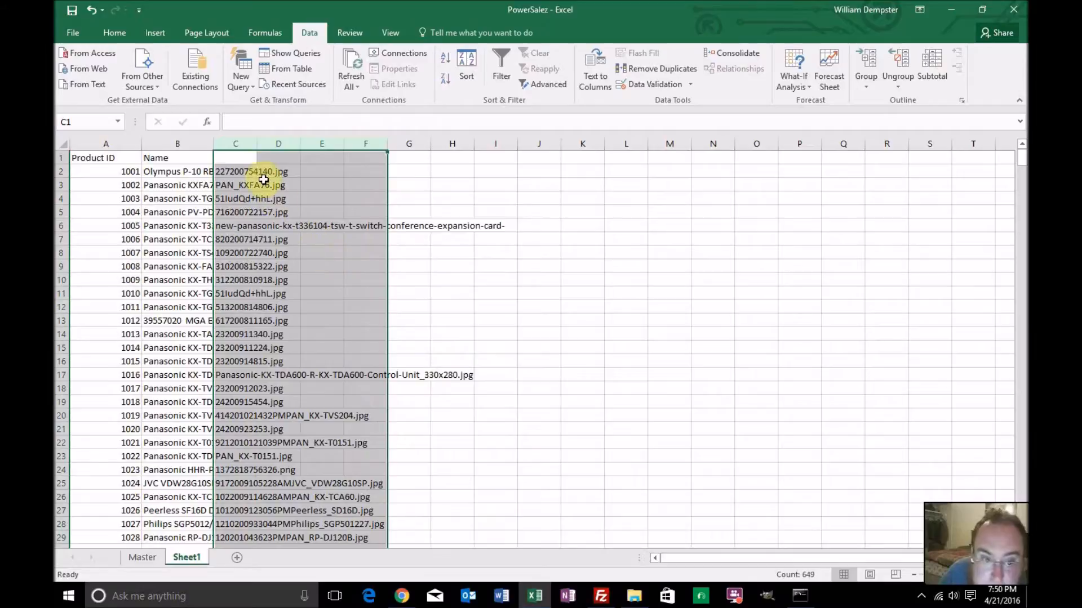
Enter the header Images in cell C1 and the header Concatenation in cell D1
left_click(245, 154)
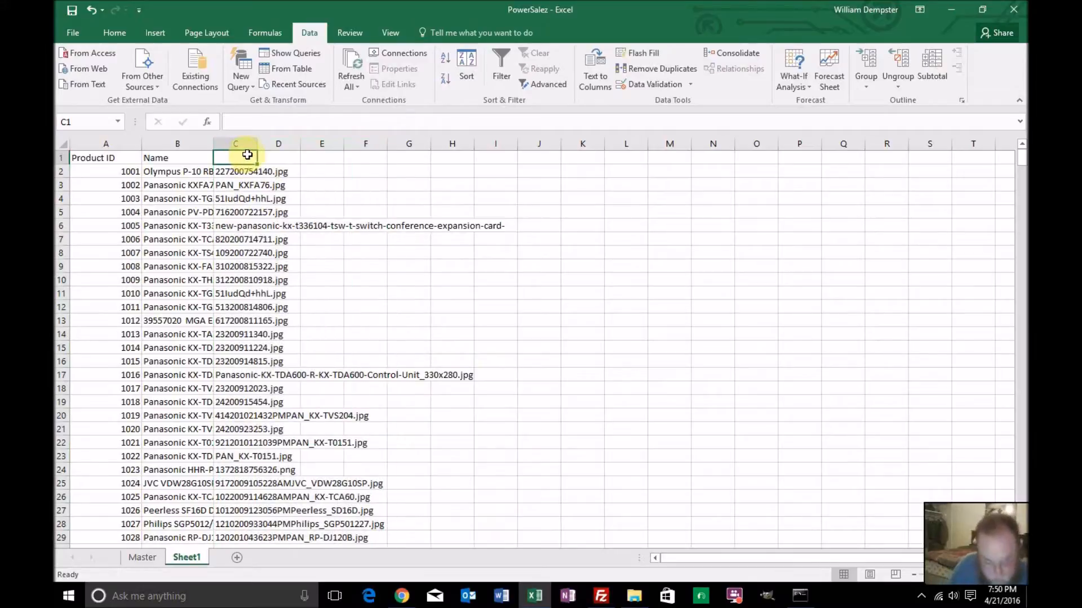
type("Images")
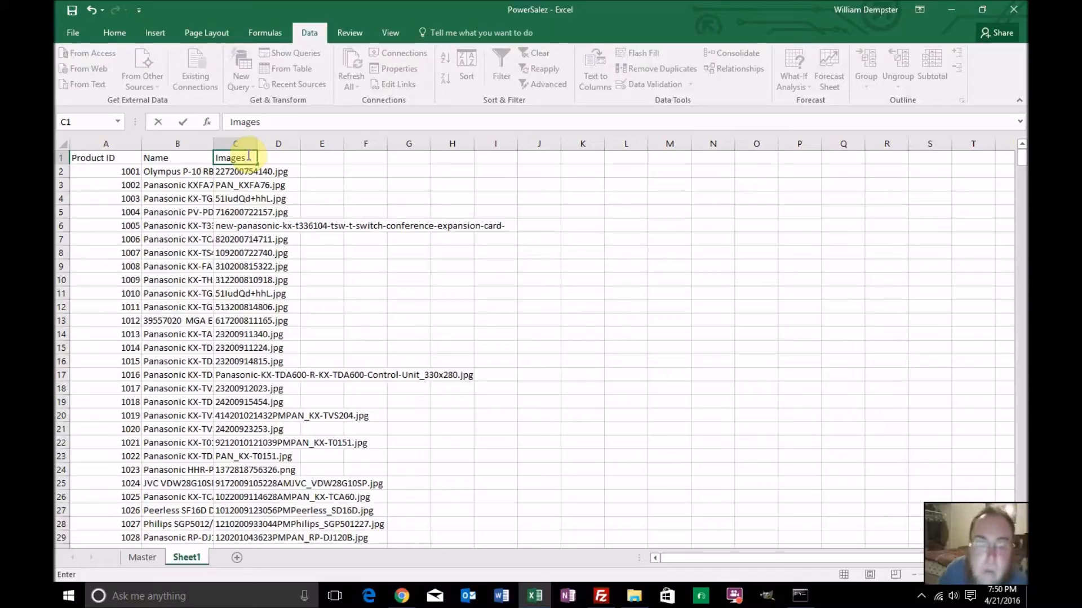
key("Return")
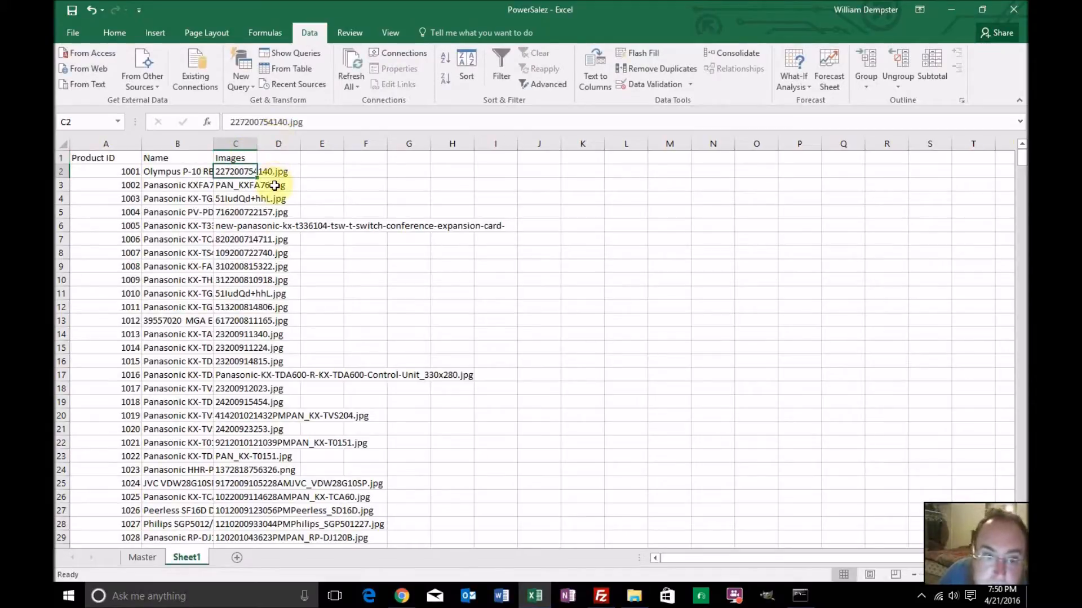
left_click(286, 158)
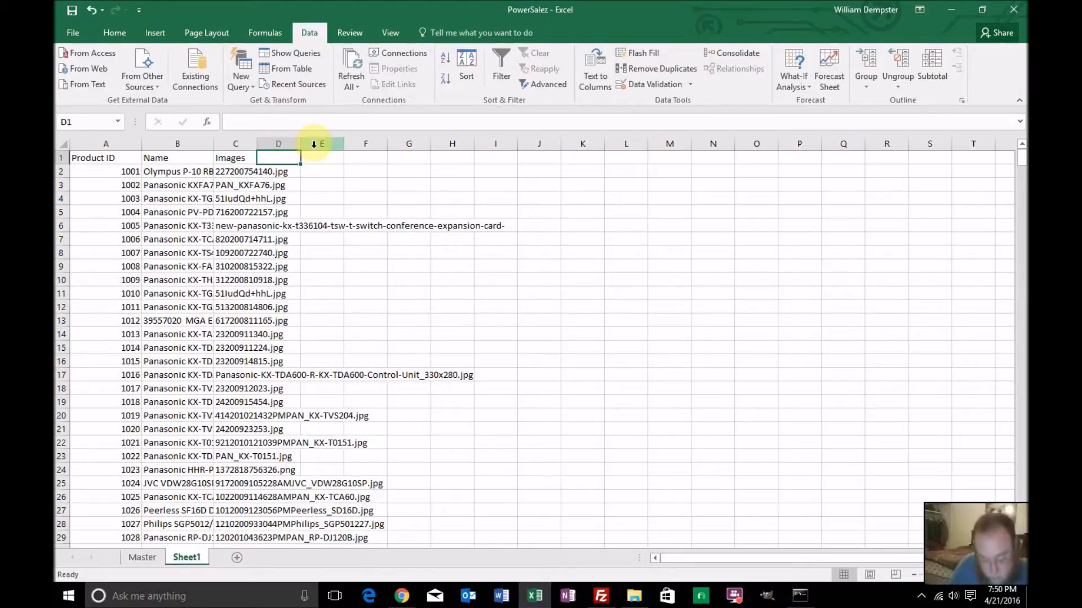
type("Concatenation")
key("Return")
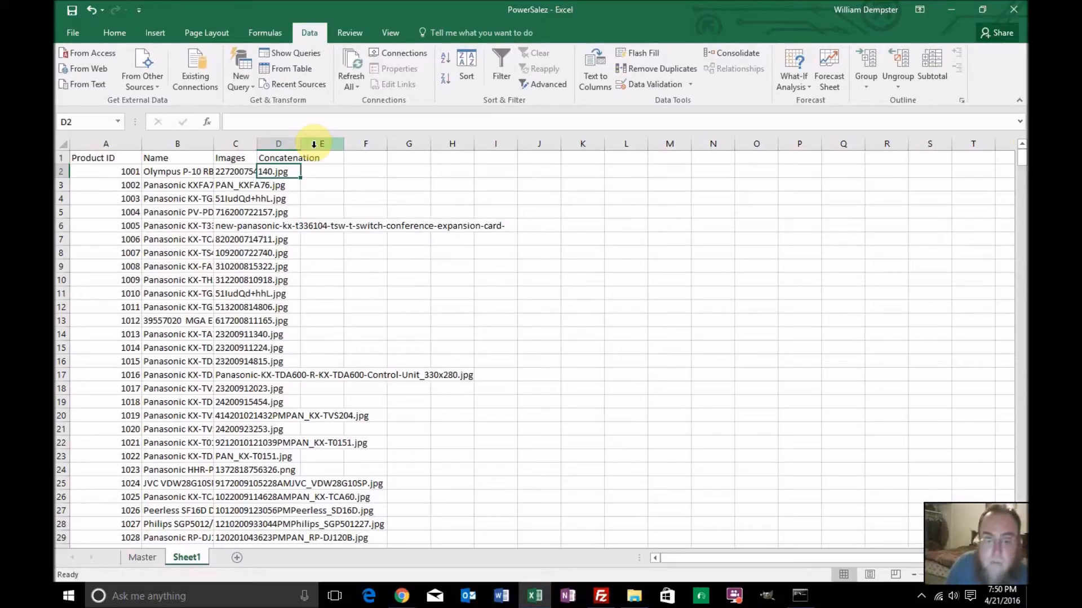
Enter the formula =CONCATENATE("powersalez/",C2) in cell D2 to prefix the image file name with its folder
type("=")
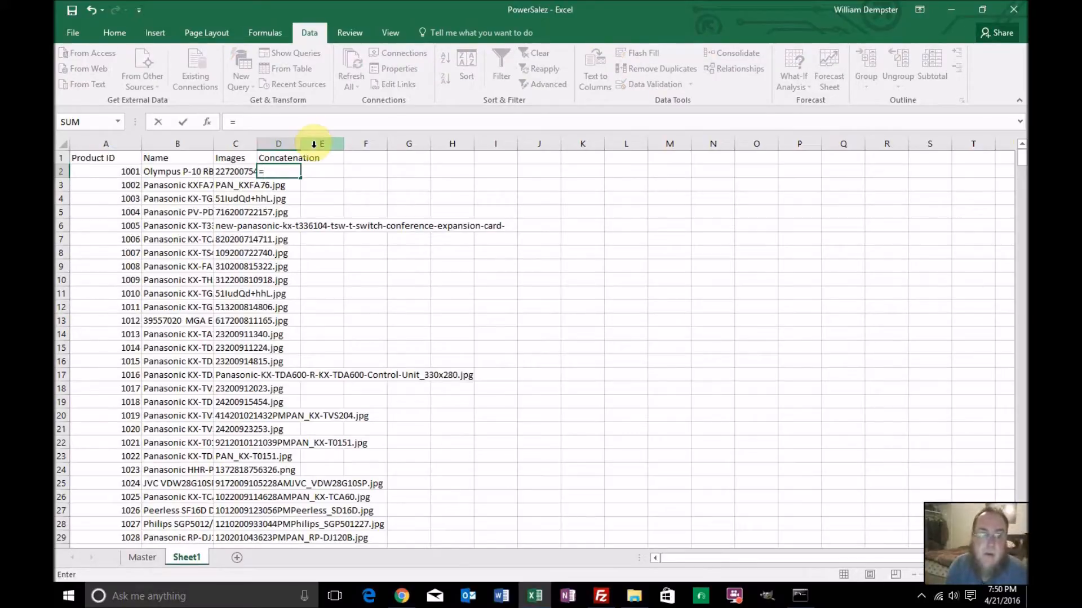
type("con")
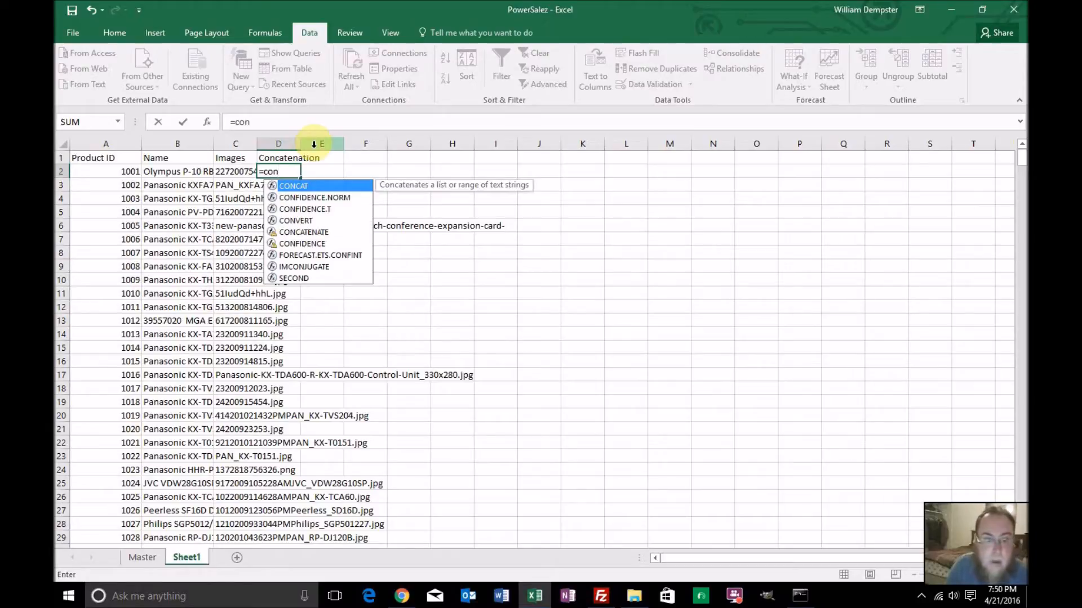
type("cate")
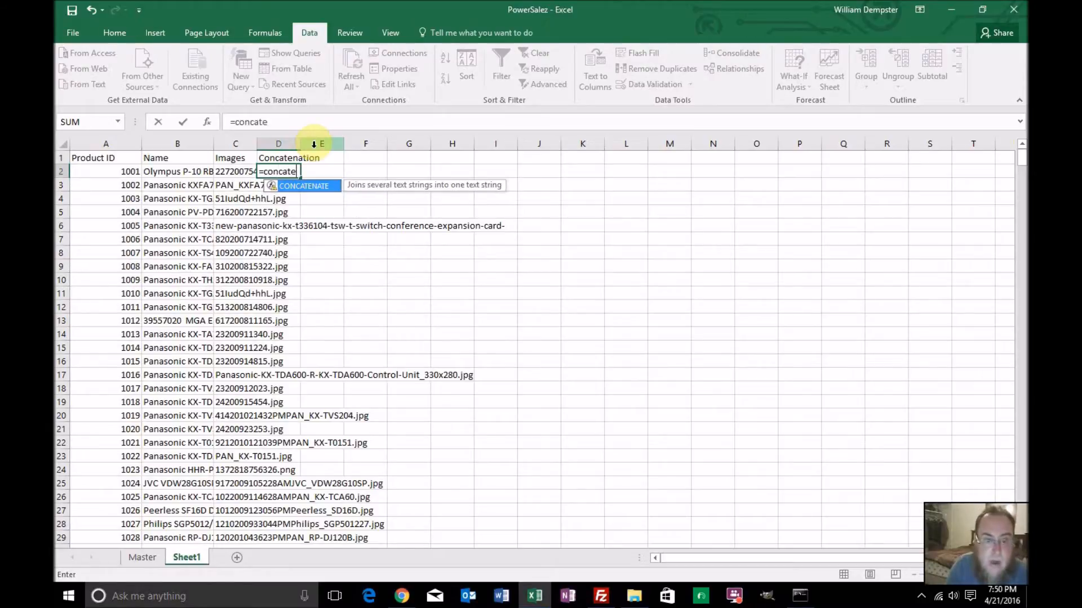
type("nate")
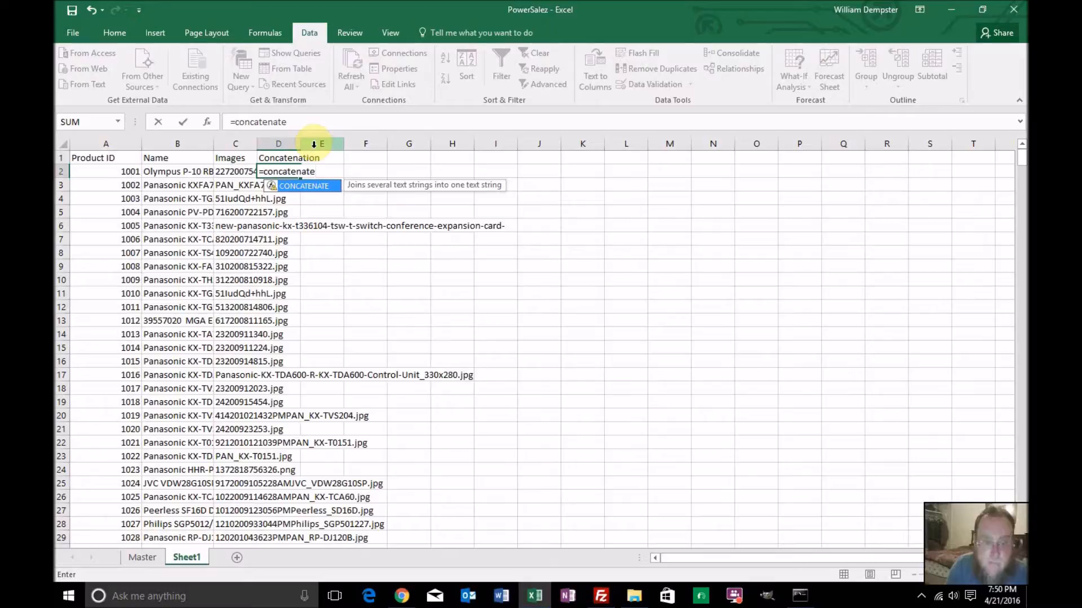
type("(")
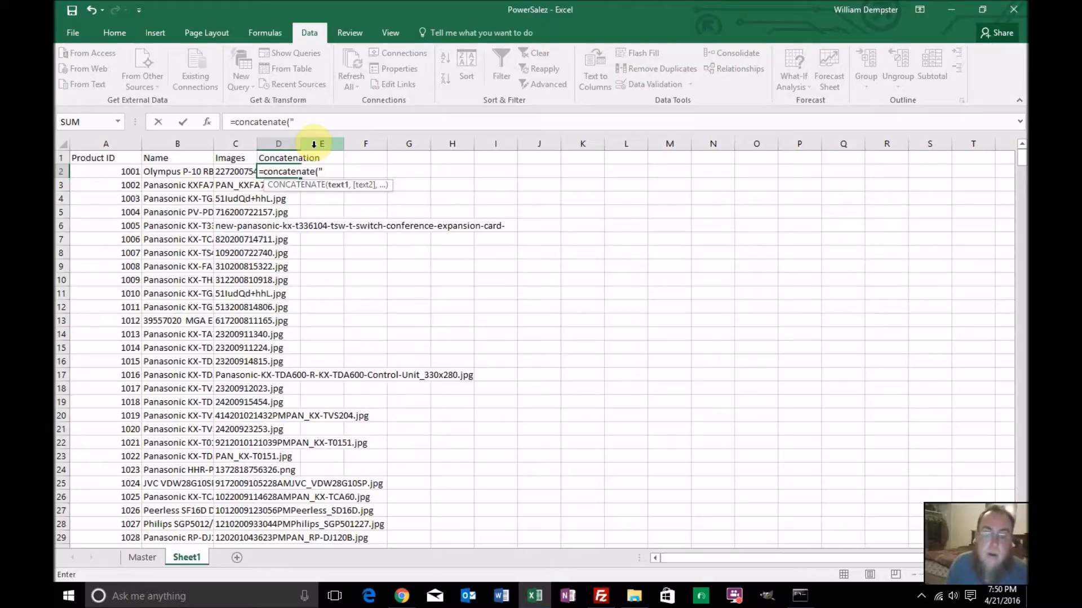
type("\"powersalez/")
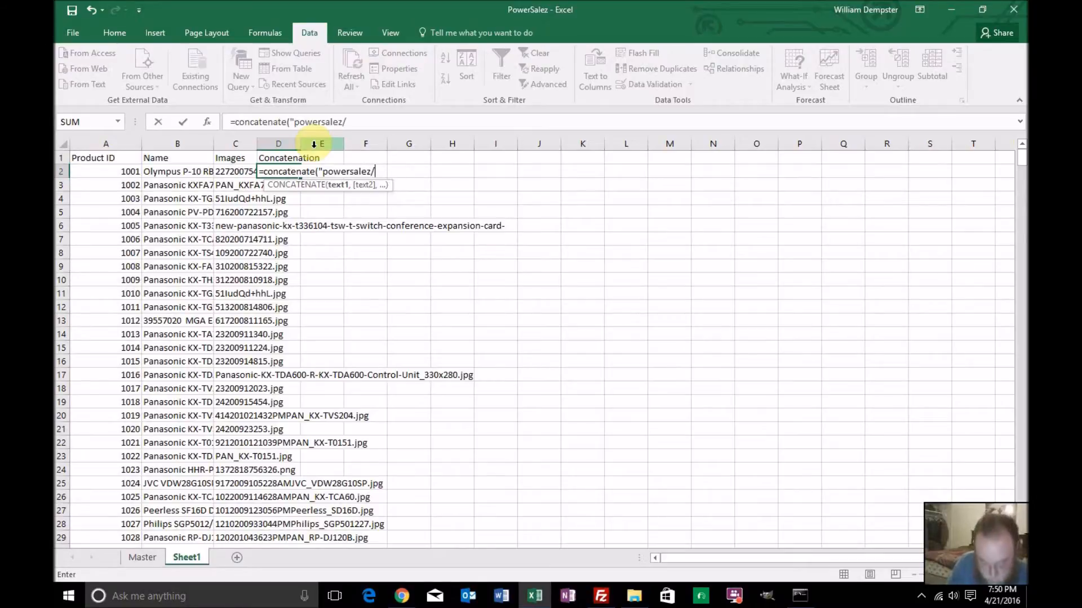
type("\",")
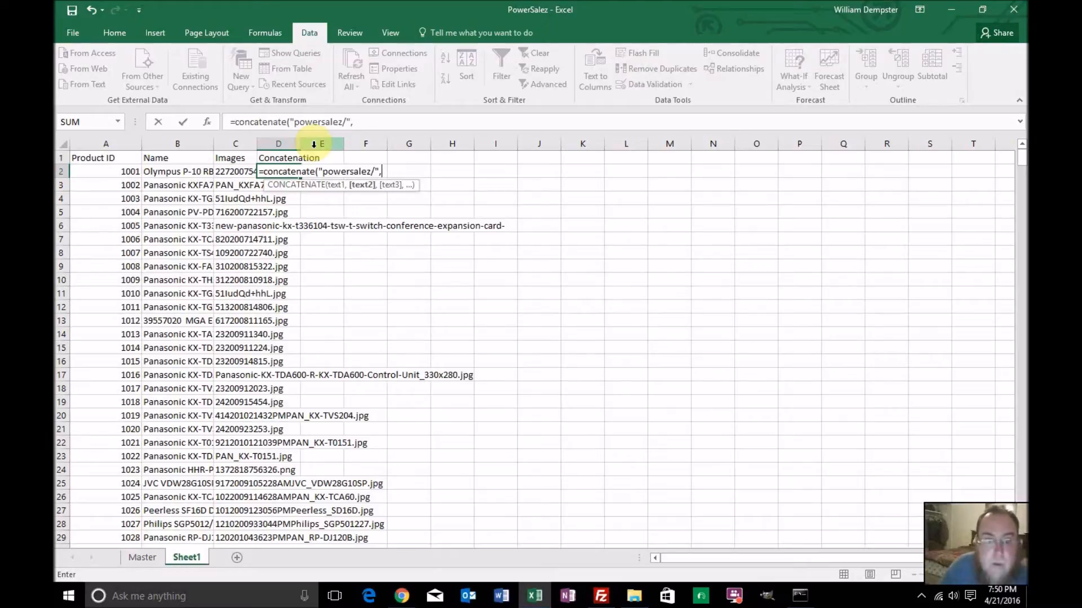
left_click(240, 174)
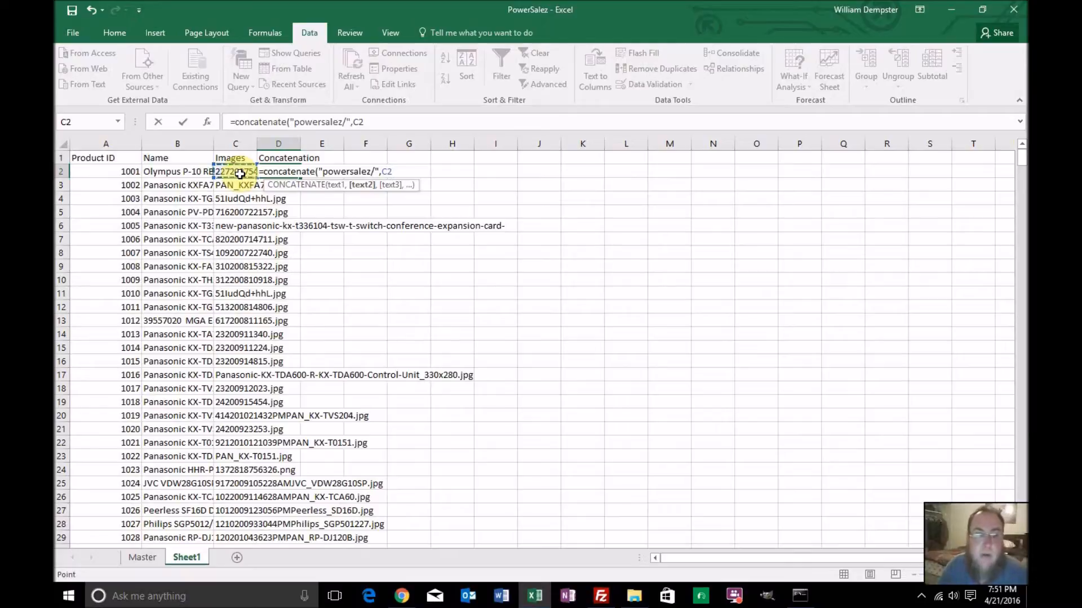
type(")")
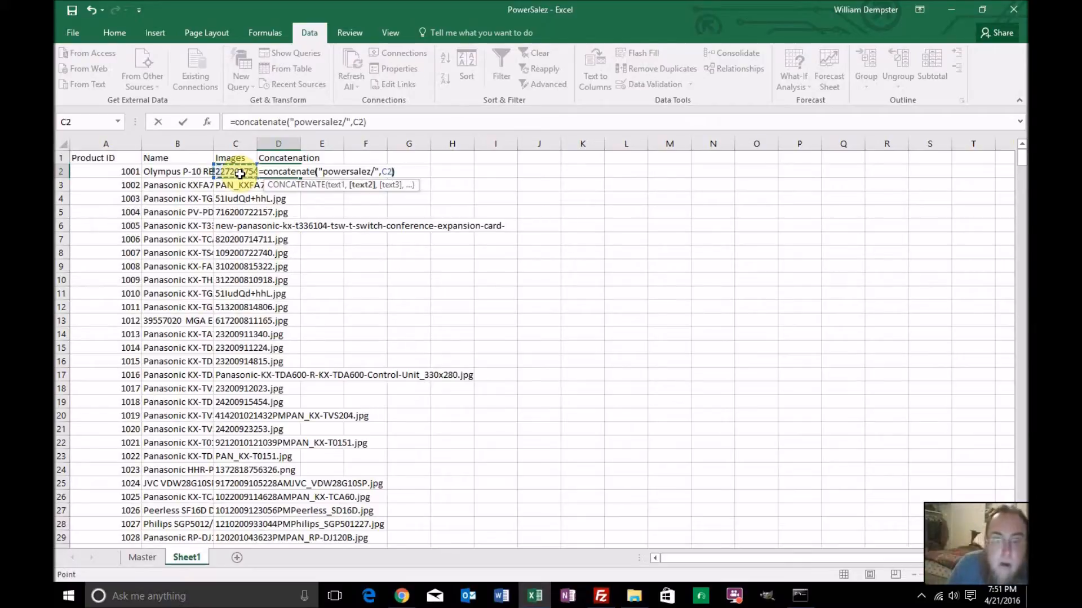
key("Return")
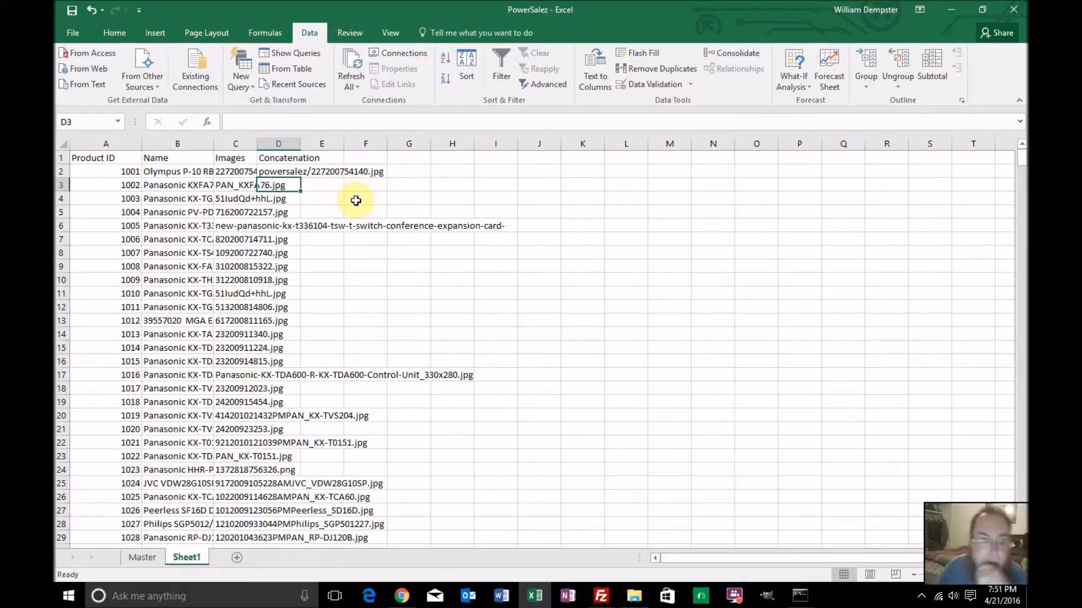
Fill the D2 formula down the Concatenation column for all products and check the copied formulas in D3, D4 and D5
left_click(287, 171)
double_click(301, 178)
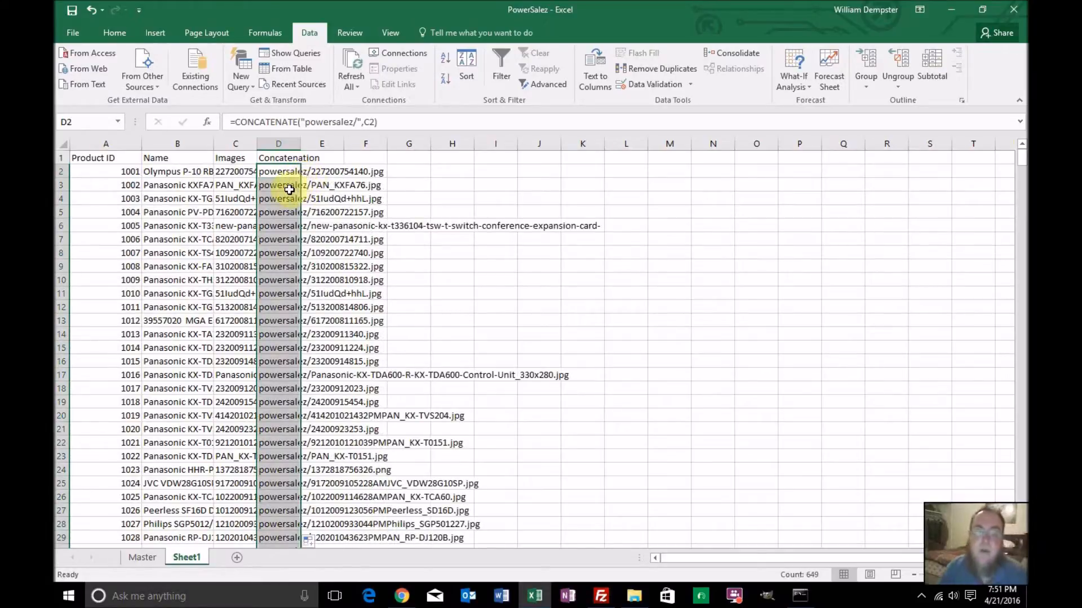
left_click(291, 190)
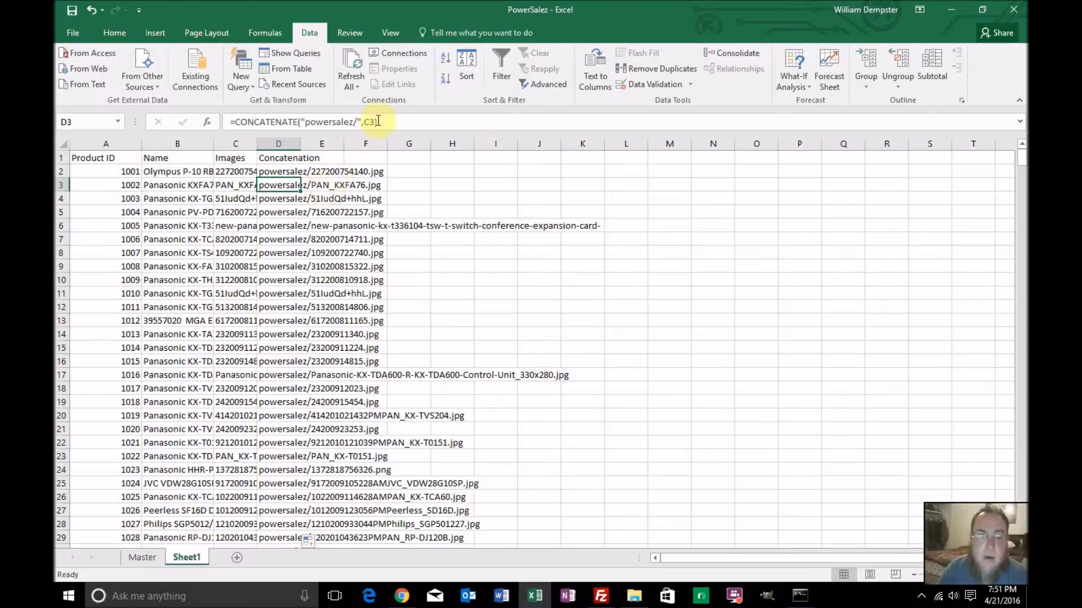
left_click(289, 199)
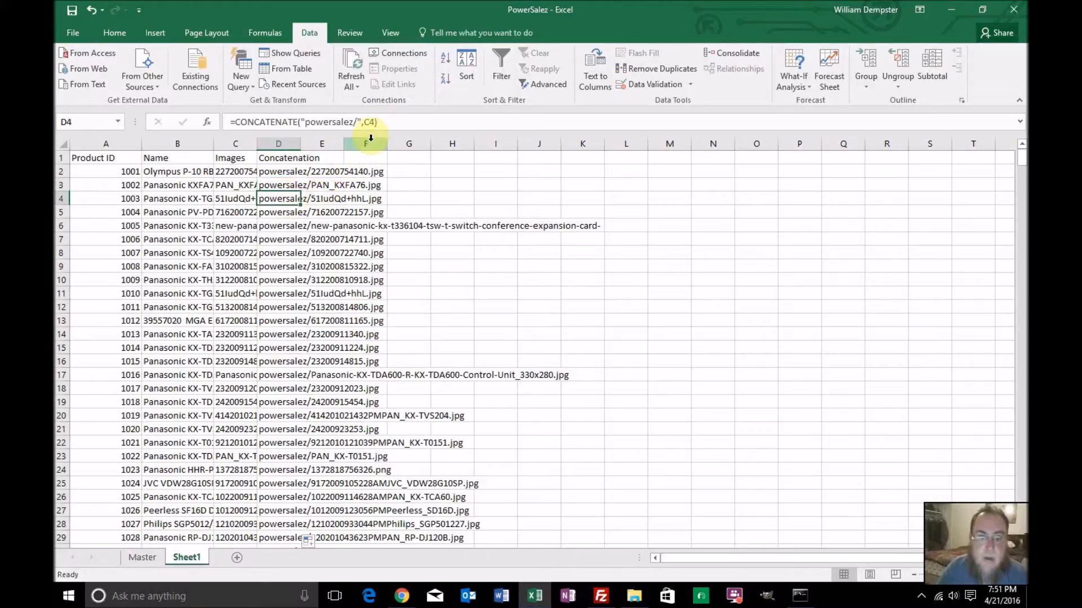
left_click(292, 213)
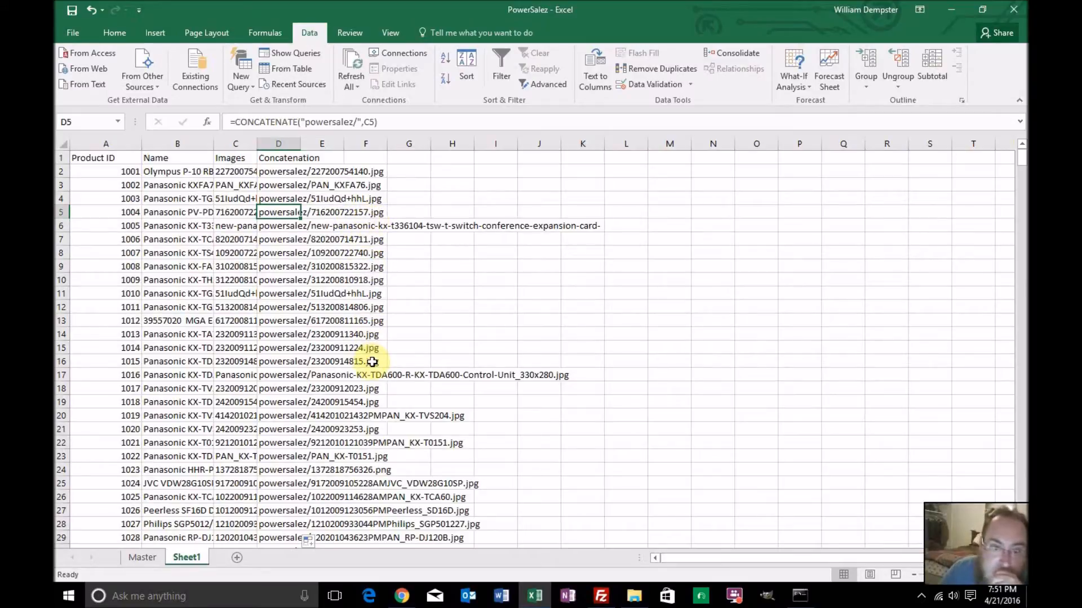
scroll(372, 362, "down", 1)
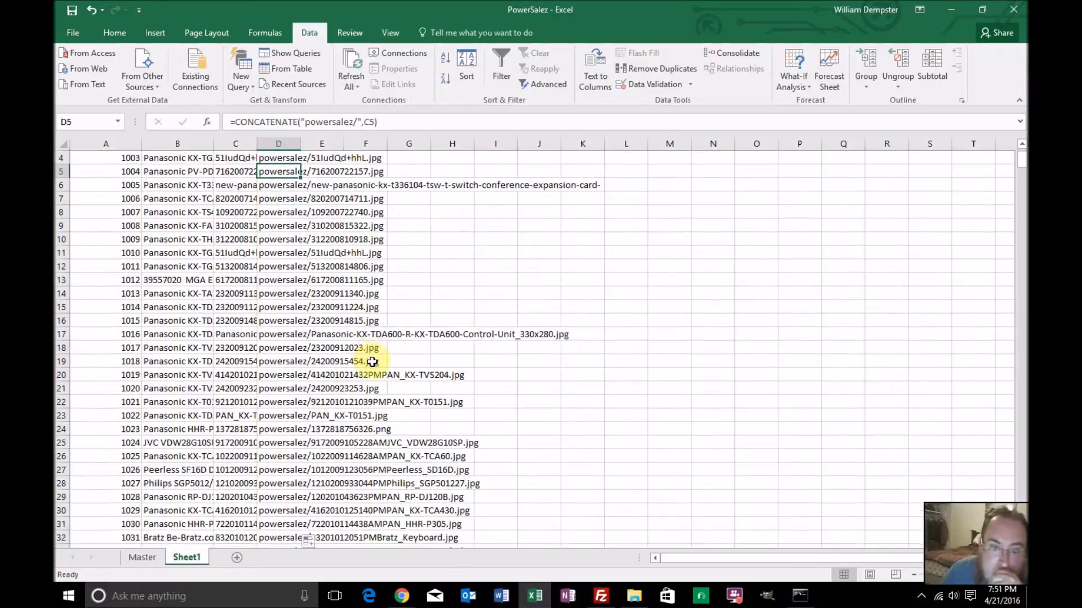
scroll(372, 362, "up", 1)
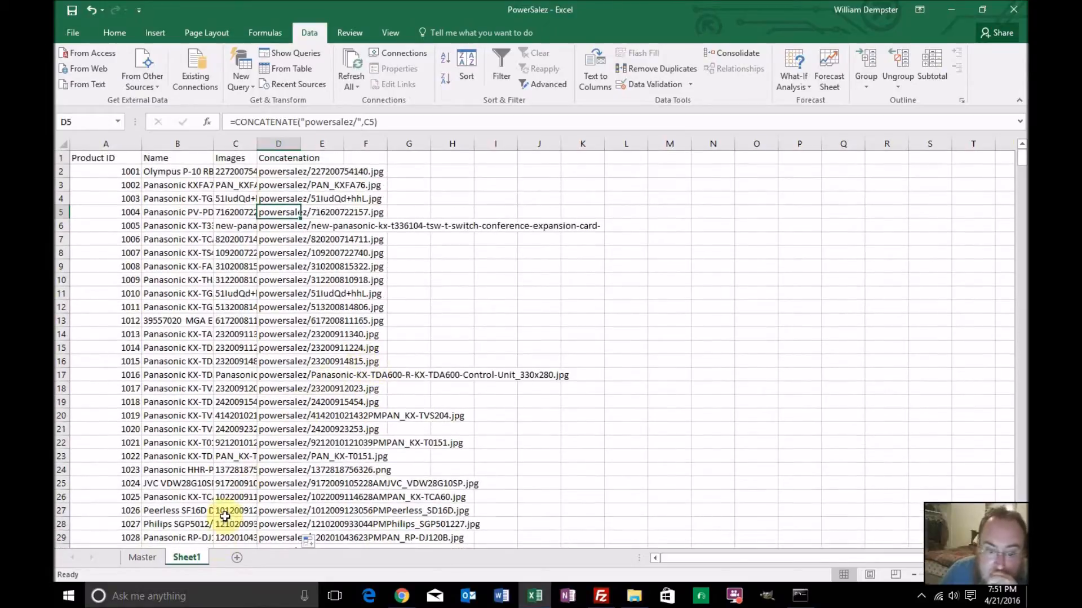
Rename the Sheet1 worksheet as Images
double_click(197, 558)
type("Images")
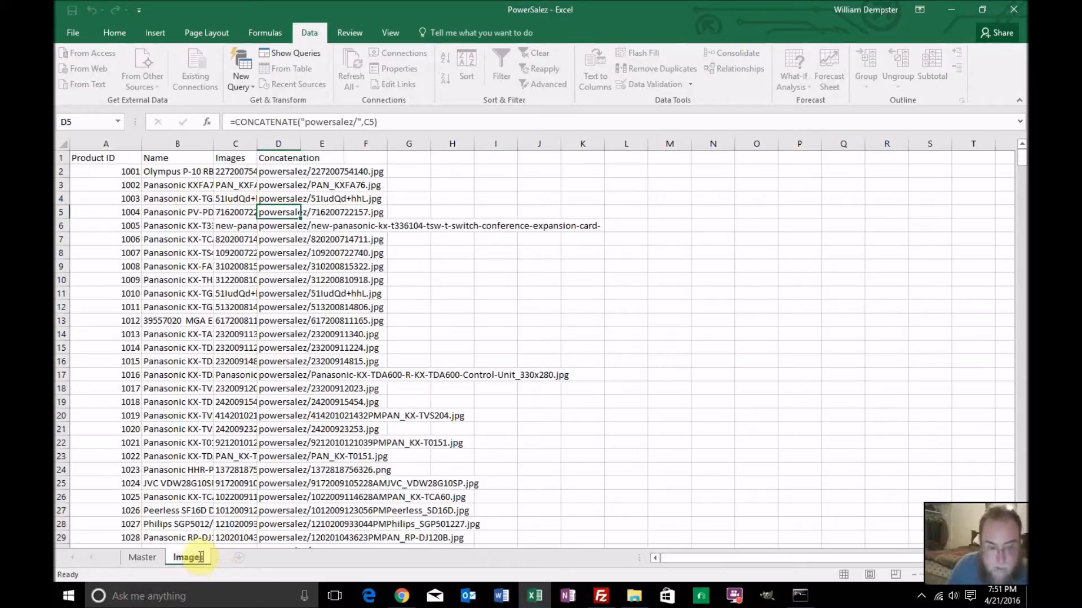
key("Return")
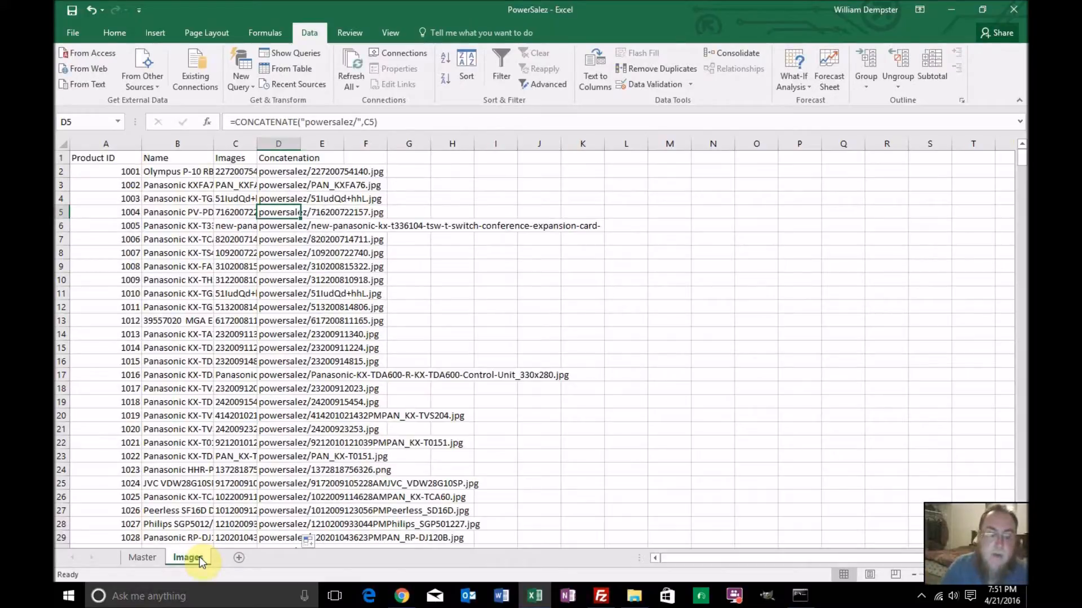
Add a new worksheet after the Images sheet and name it Categories Worksheet
left_click(238, 559)
double_click(234, 558)
type("Catego")
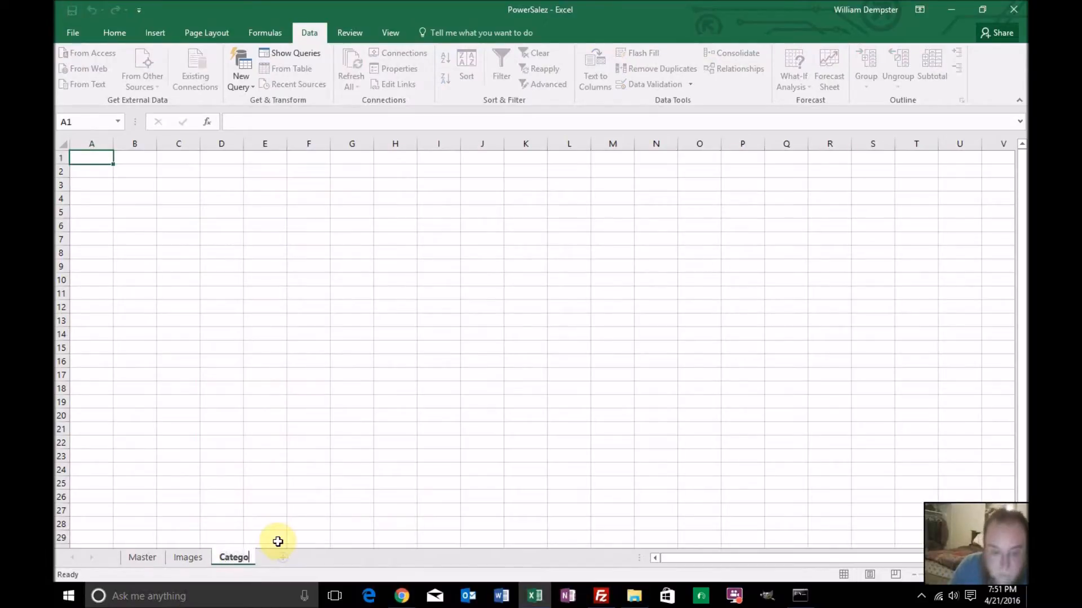
type("ries Worksheet")
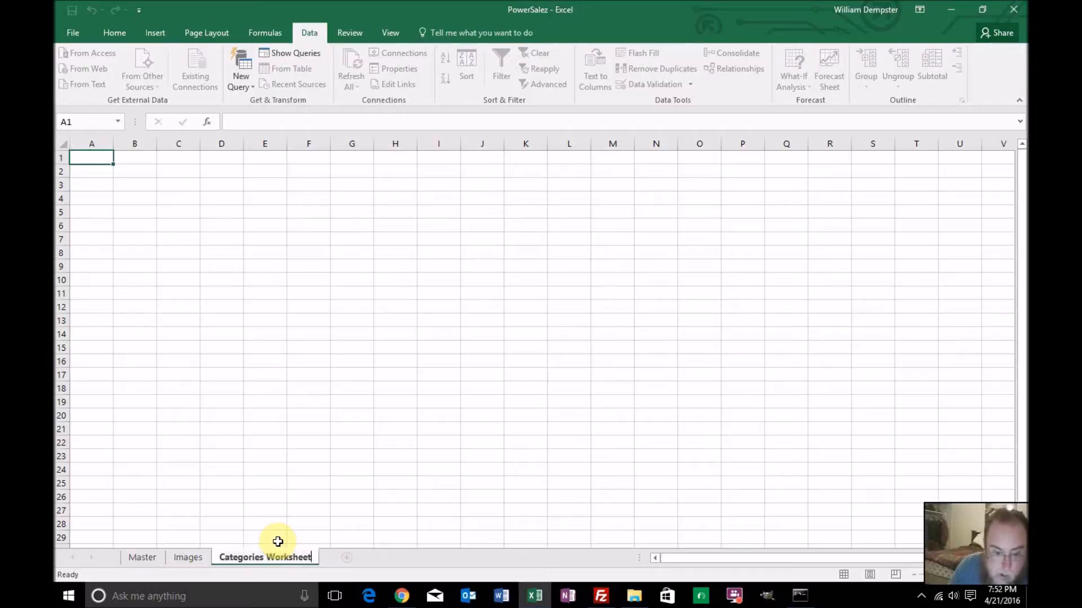
key("Return")
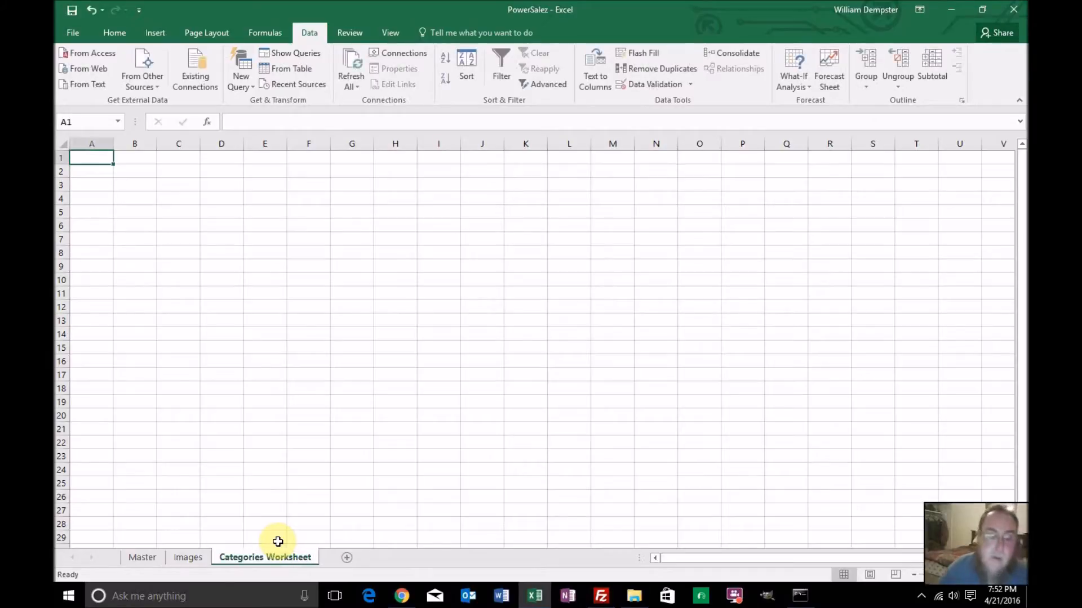
Check the Category_3 column on the Master sheet for entries and delete that column
left_click(146, 559)
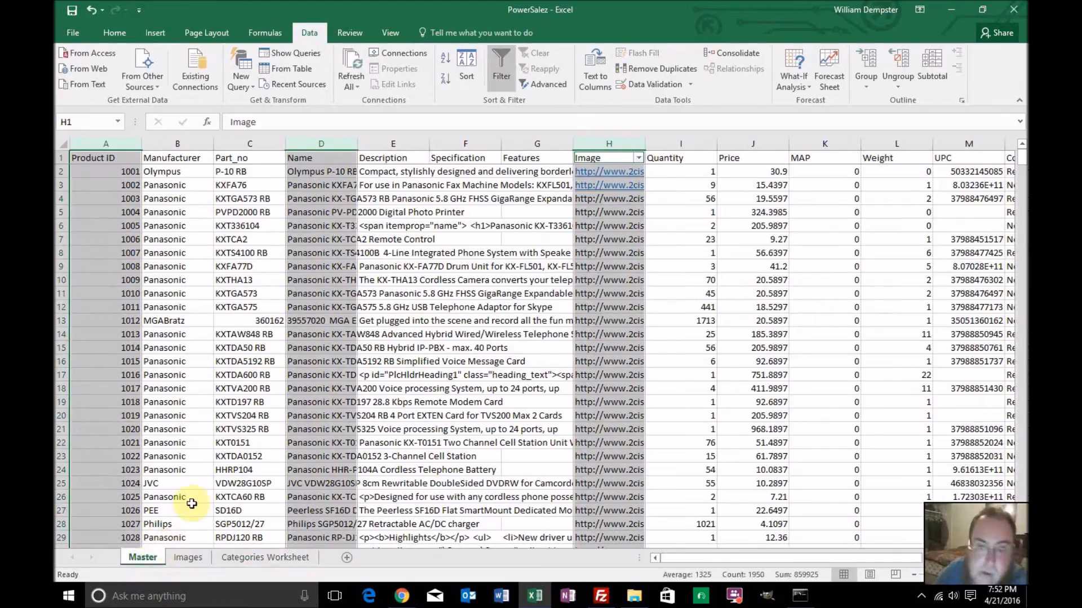
left_click(468, 253)
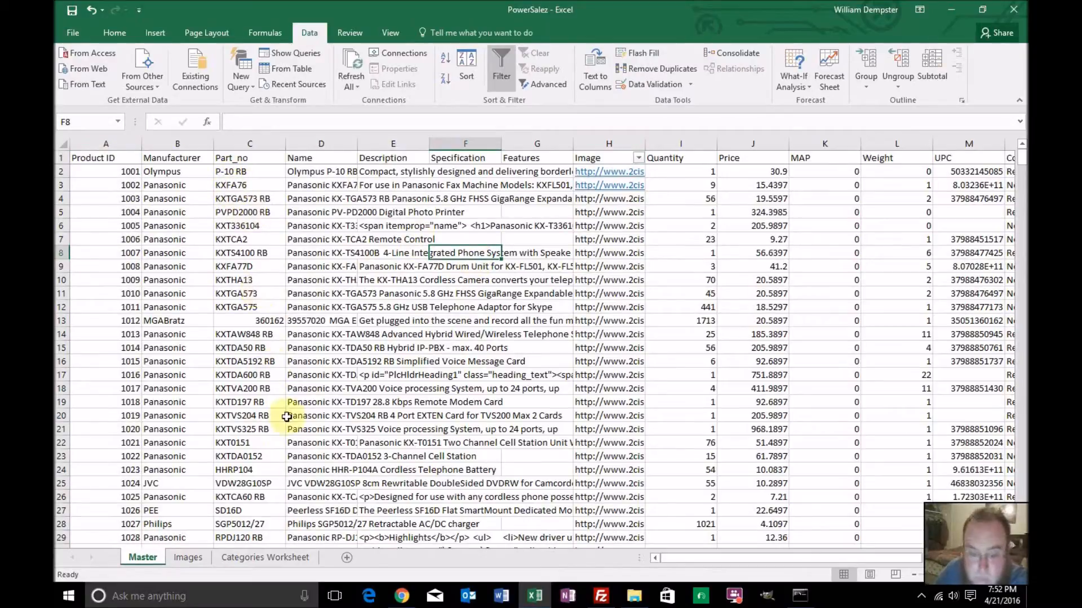
left_click_drag(668, 558, 772, 552)
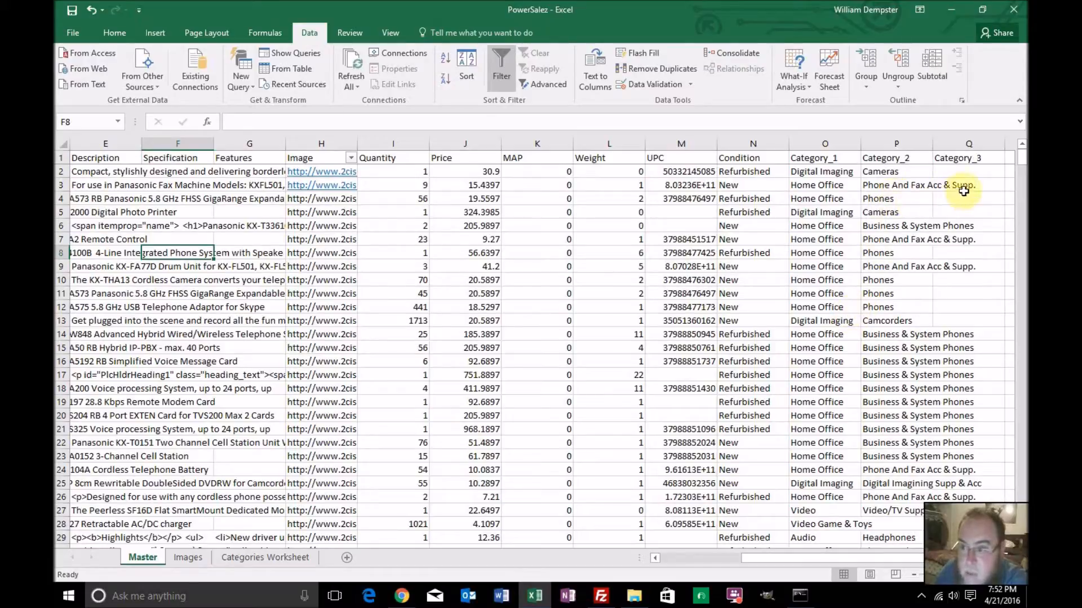
scroll(974, 193, "down", 5)
scroll(974, 194, "down", 14)
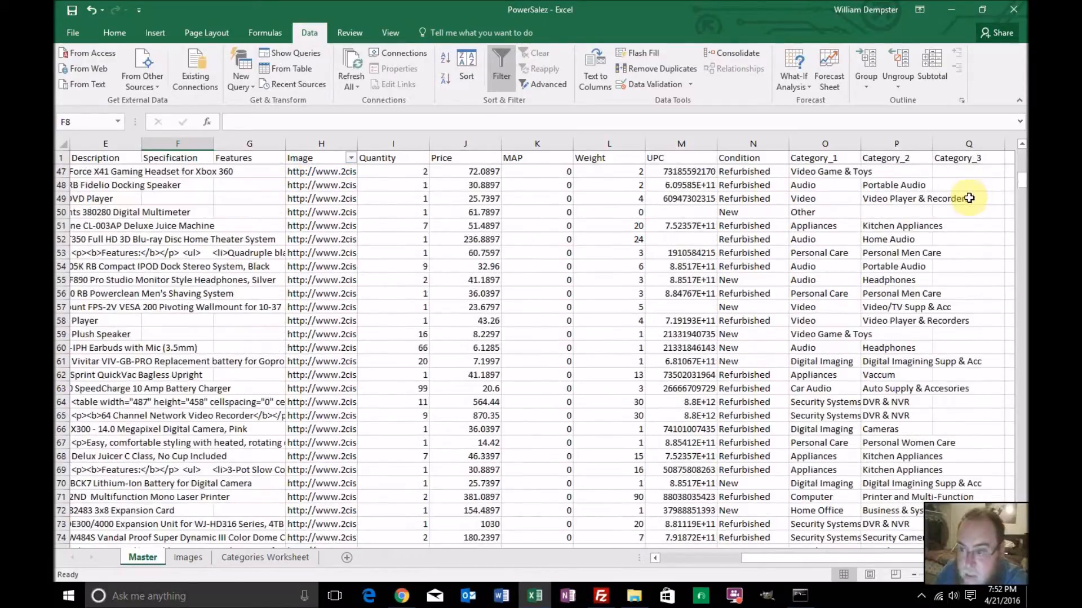
left_click_drag(1023, 198, 1017, 260)
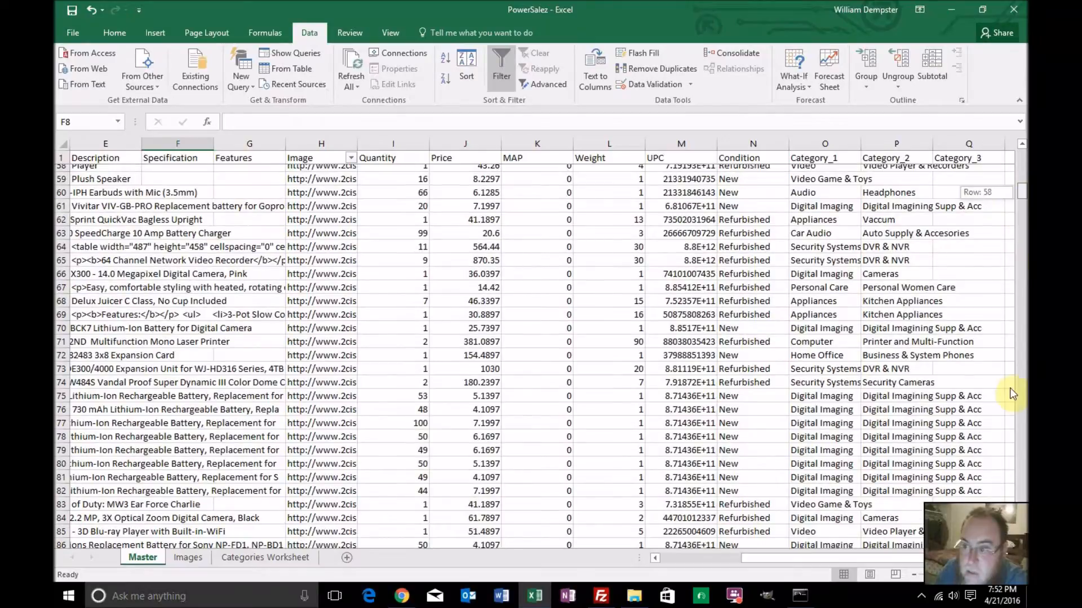
left_click_drag(1010, 387, 1008, 160)
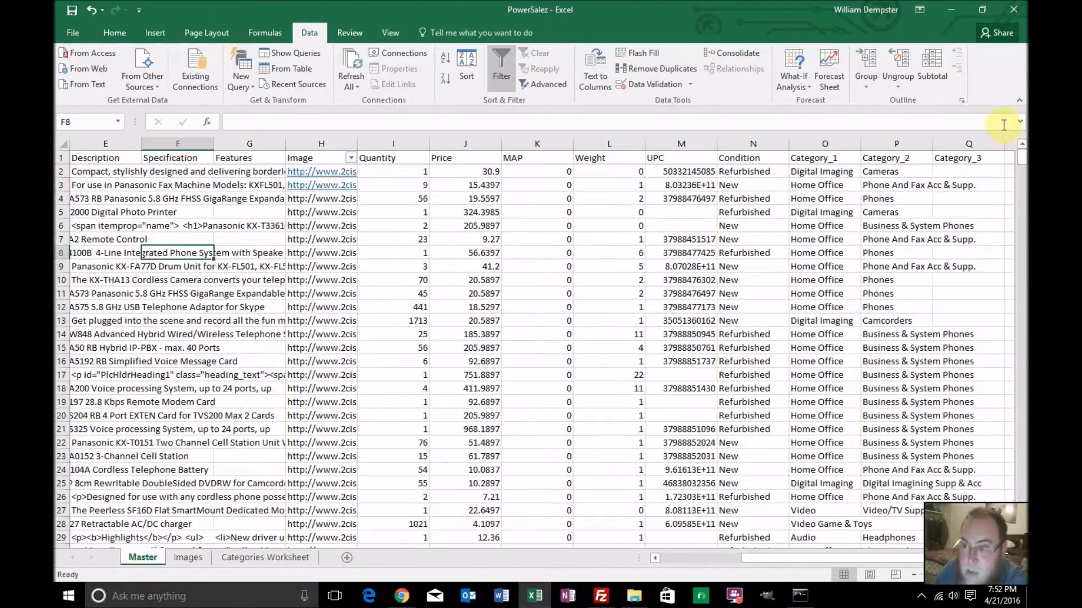
left_click(968, 138)
right_click(969, 141)
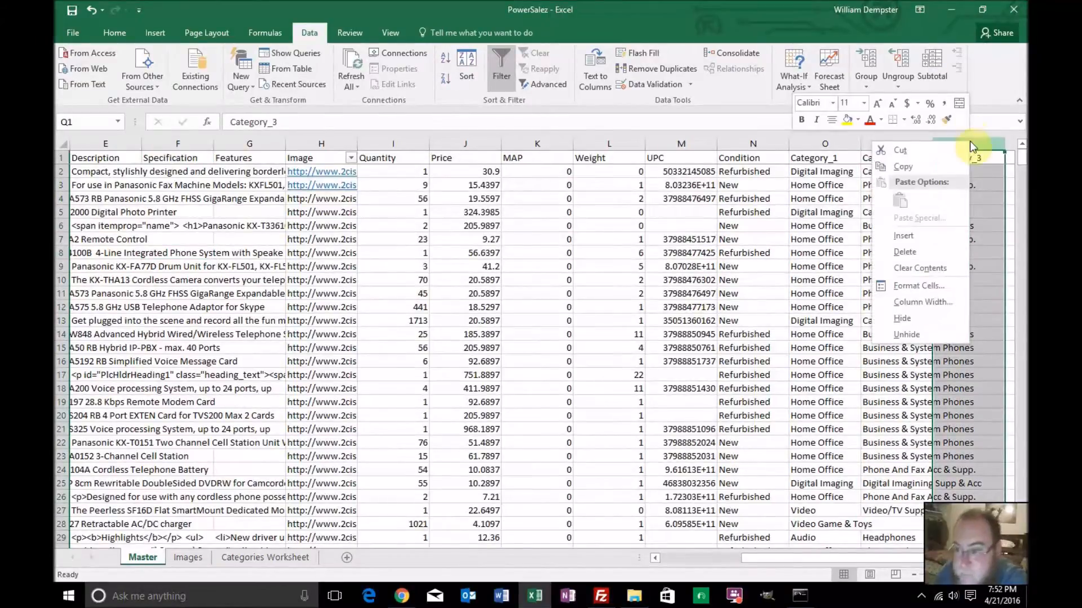
left_click(942, 250)
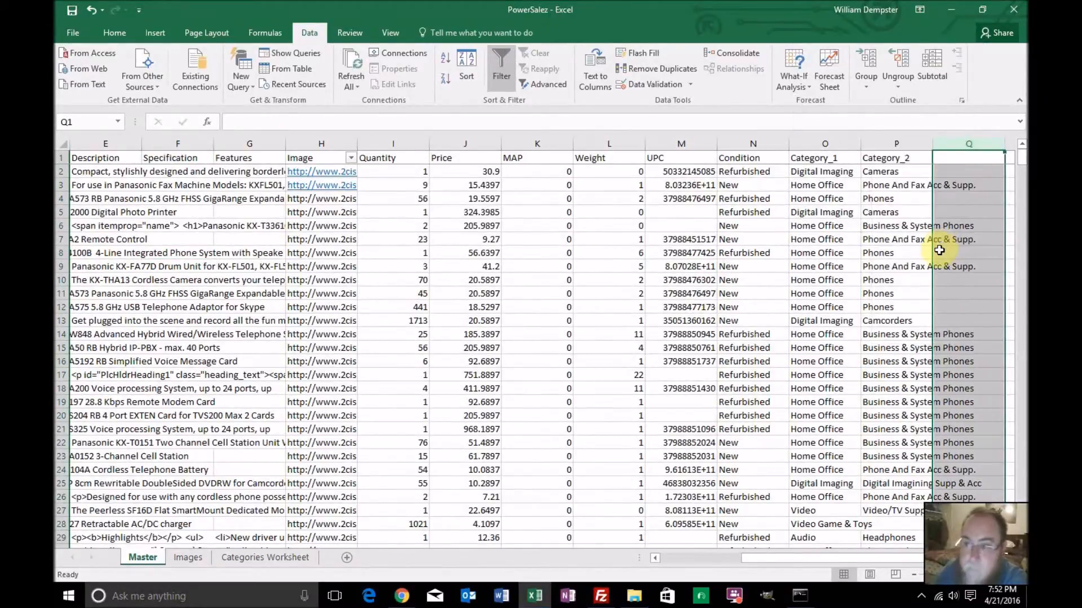
left_click_drag(759, 563, 786, 556)
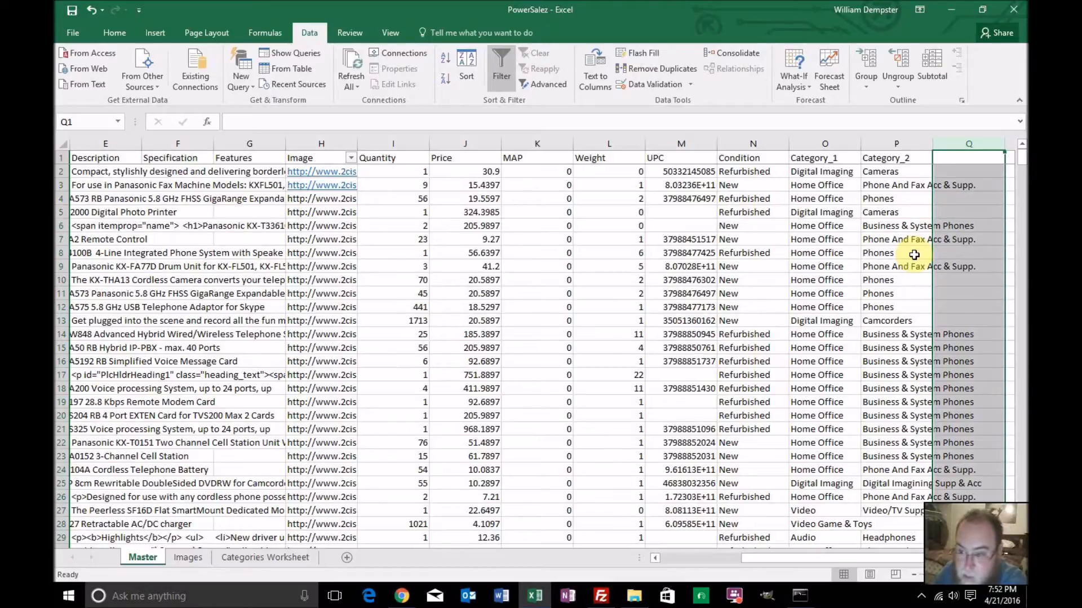
Remove the filter from the Image column and apply it to the Category_1 column instead
left_click(831, 143)
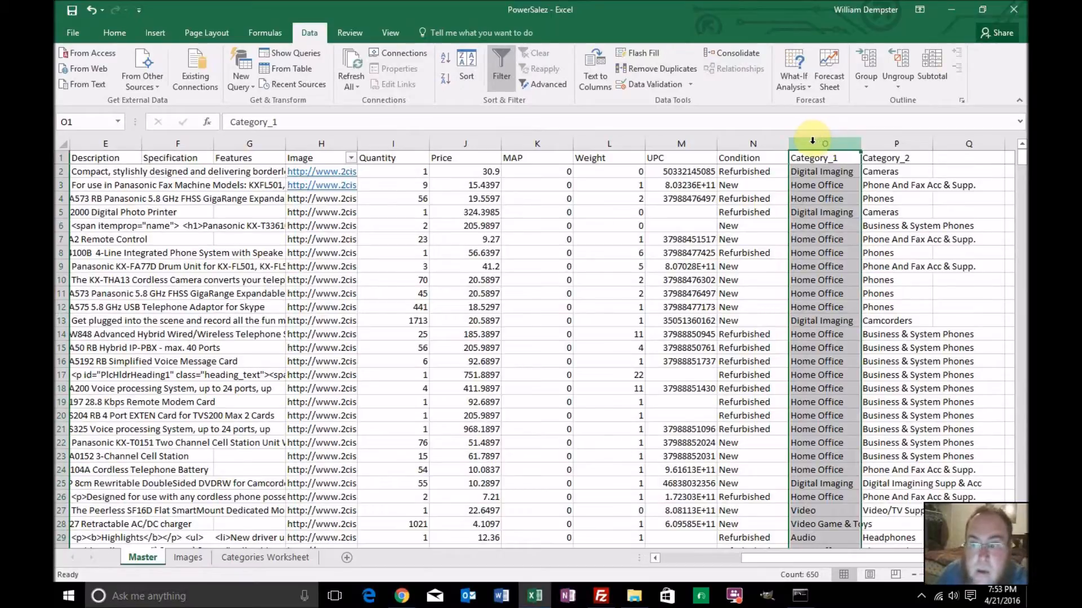
left_click(500, 74)
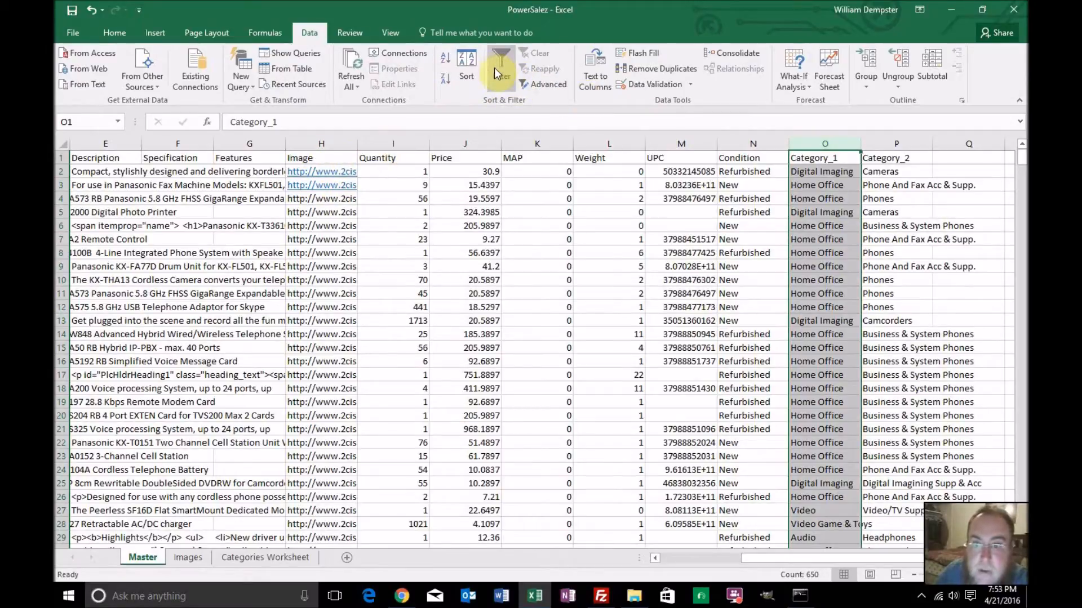
left_click(499, 76)
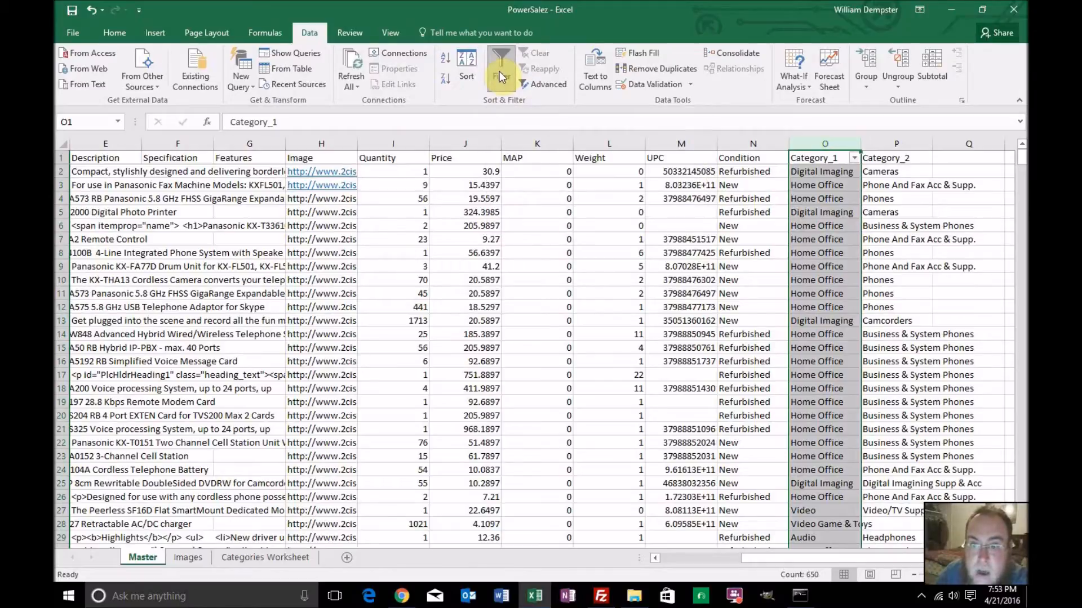
Try an in-place advanced filter with unique records only on Category_1, and remove it again
left_click(557, 86)
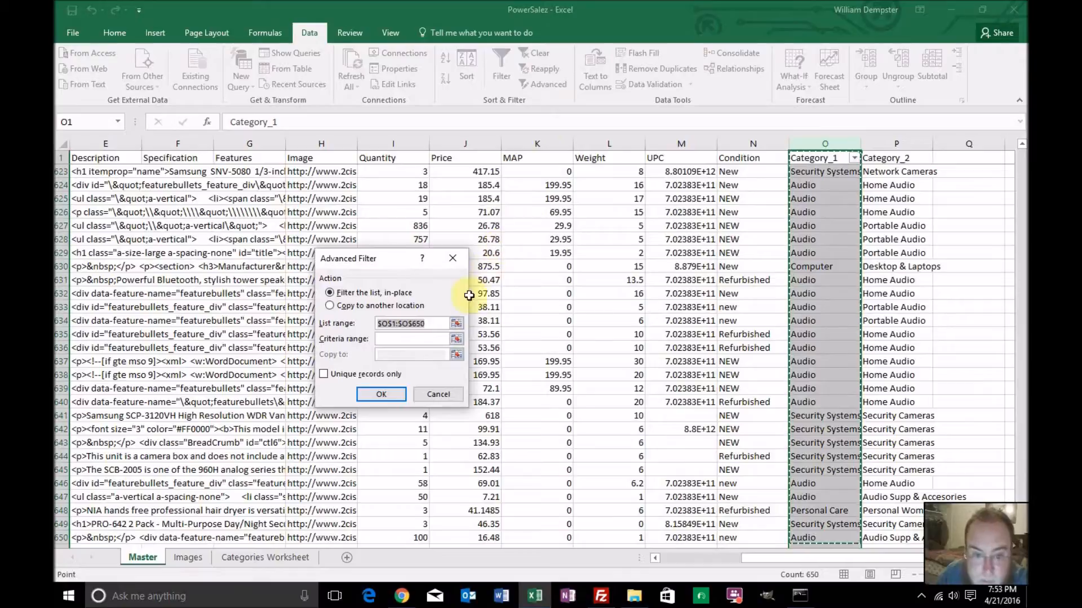
left_click(324, 374)
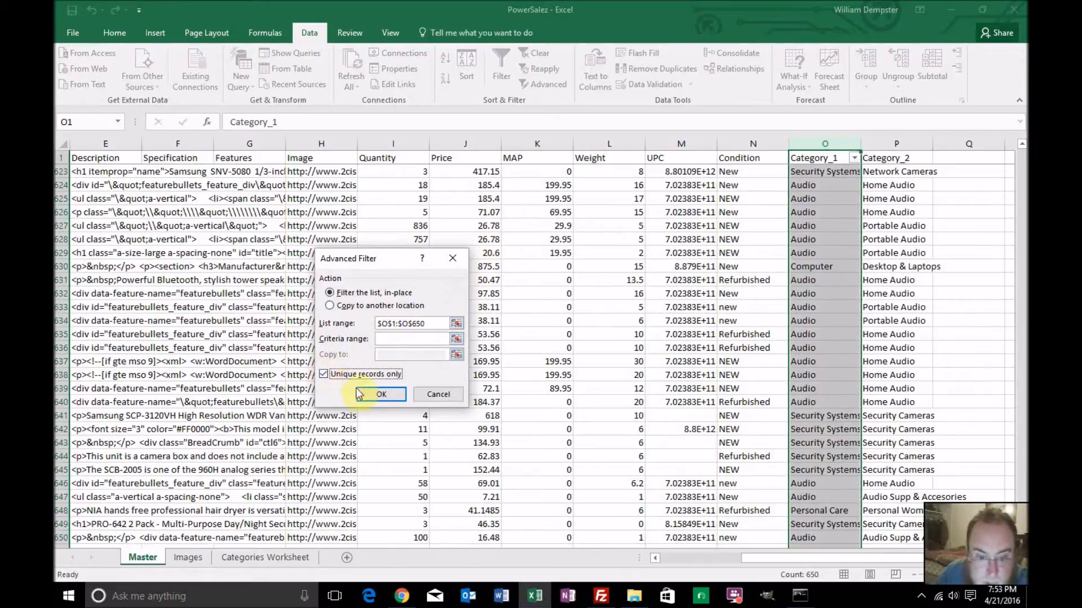
left_click(379, 395)
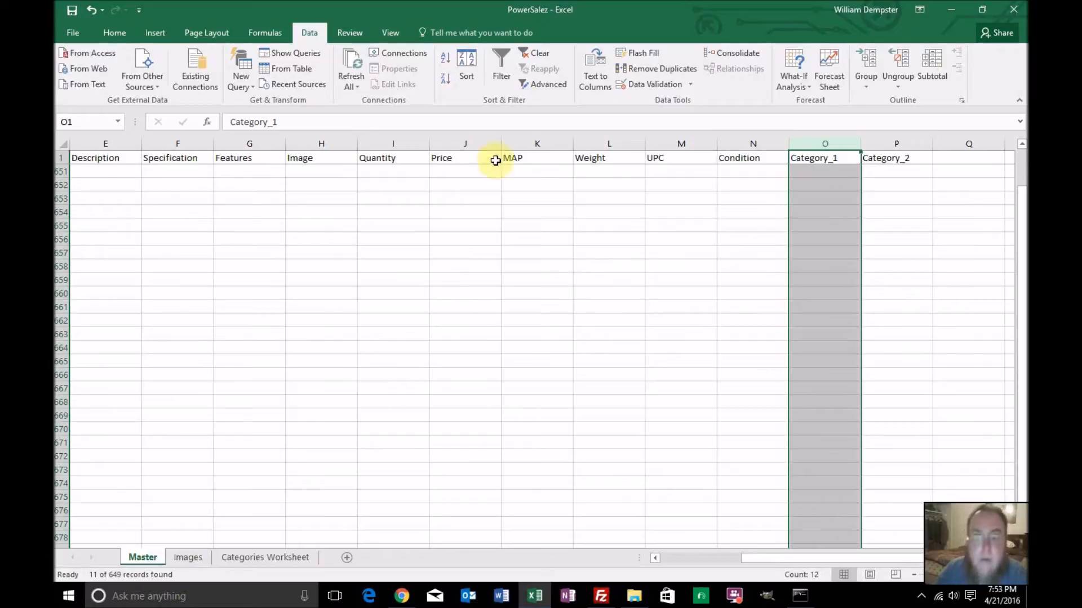
left_click(501, 66)
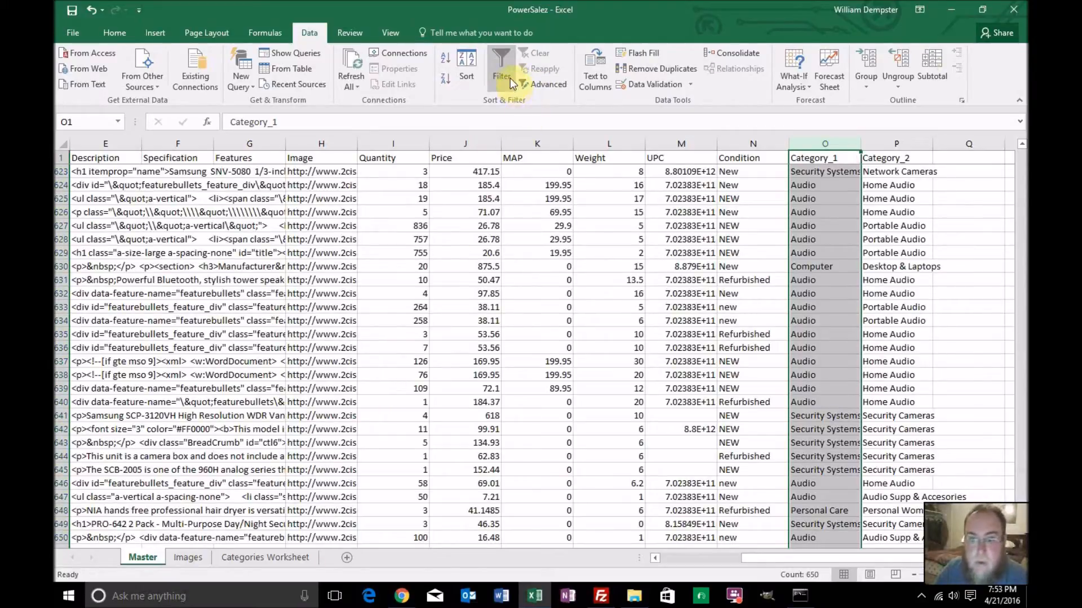
scroll(719, 213, "up", 12)
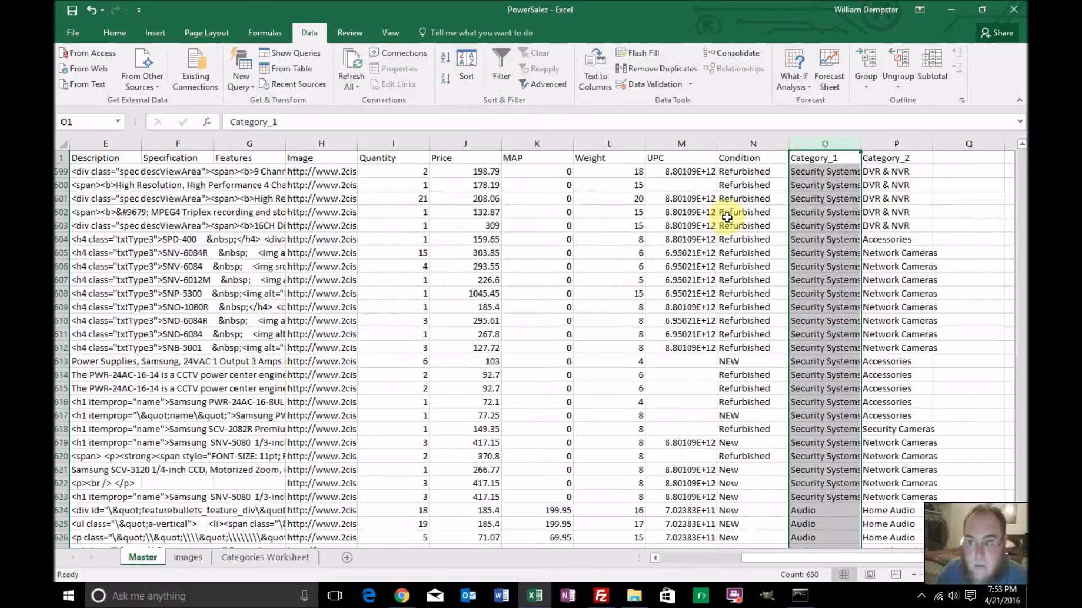
left_click_drag(1022, 506, 1021, 153)
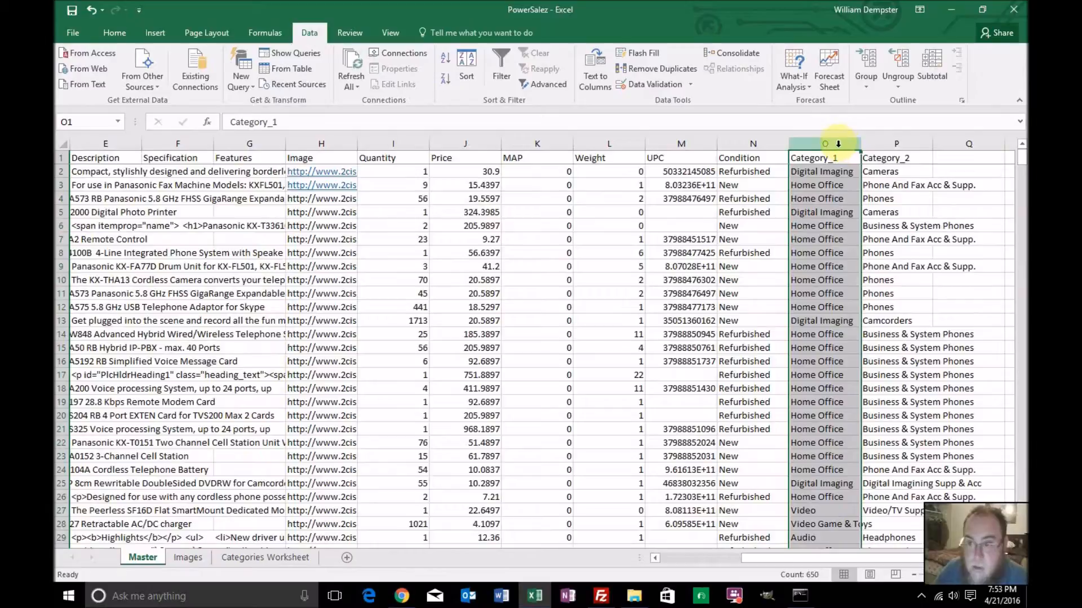
Repeat the unique-records advanced filter on the Category_1 column and turn it off to bring back all product rows
left_click(506, 70)
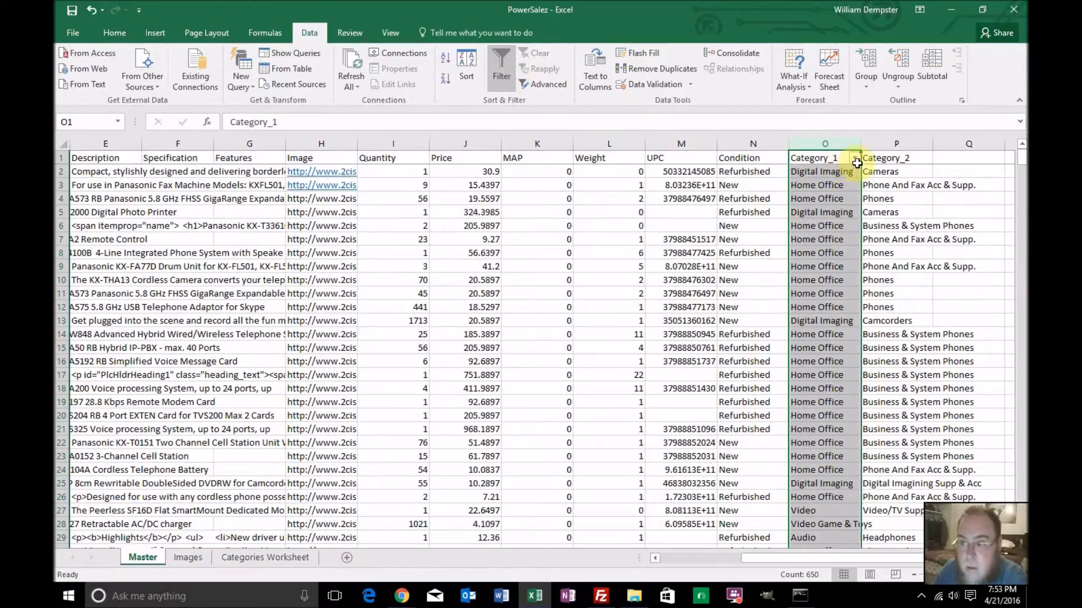
left_click(551, 86)
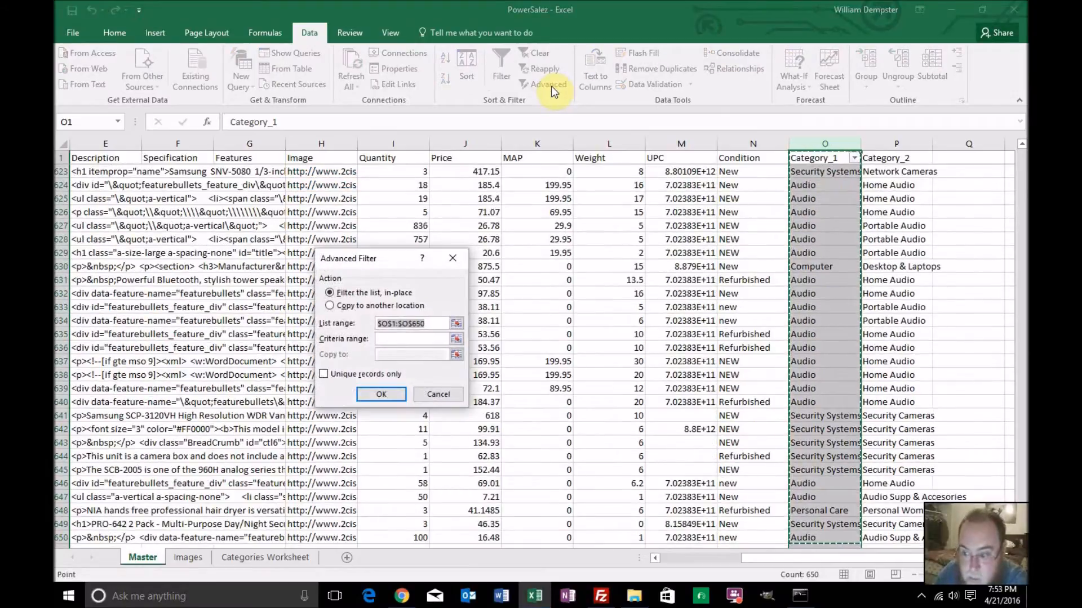
left_click(322, 373)
left_click(369, 395)
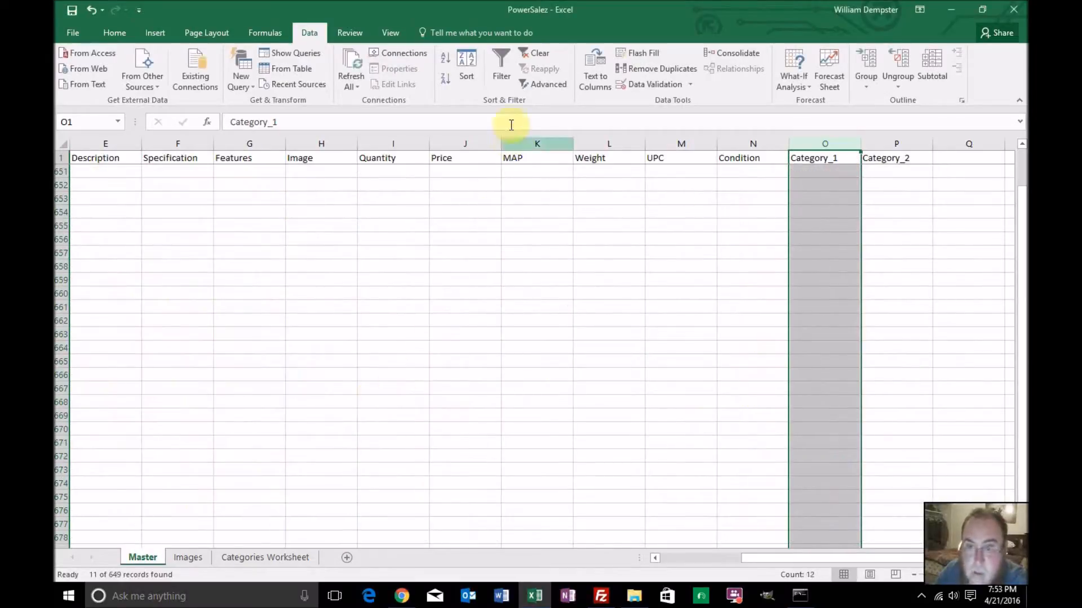
left_click(501, 75)
left_click(507, 77)
scroll(810, 234, "up", 8)
scroll(810, 235, "up", 7)
left_click_drag(1024, 497, 1019, 118)
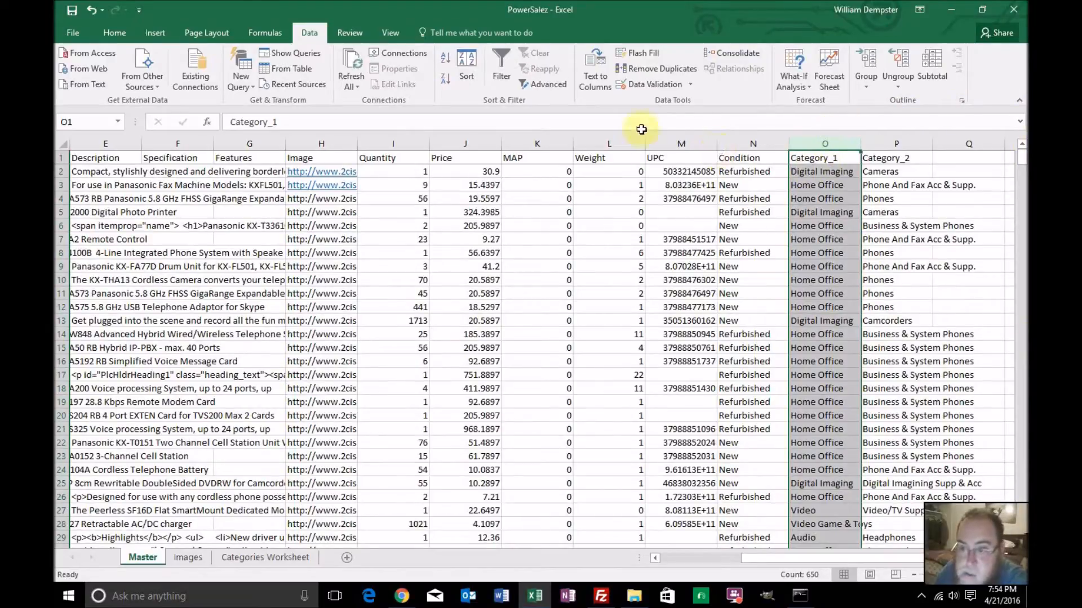
Apply an advanced filter to Category_1 in place, range $O$1:$O$650, keeping unique records only
left_click(503, 76)
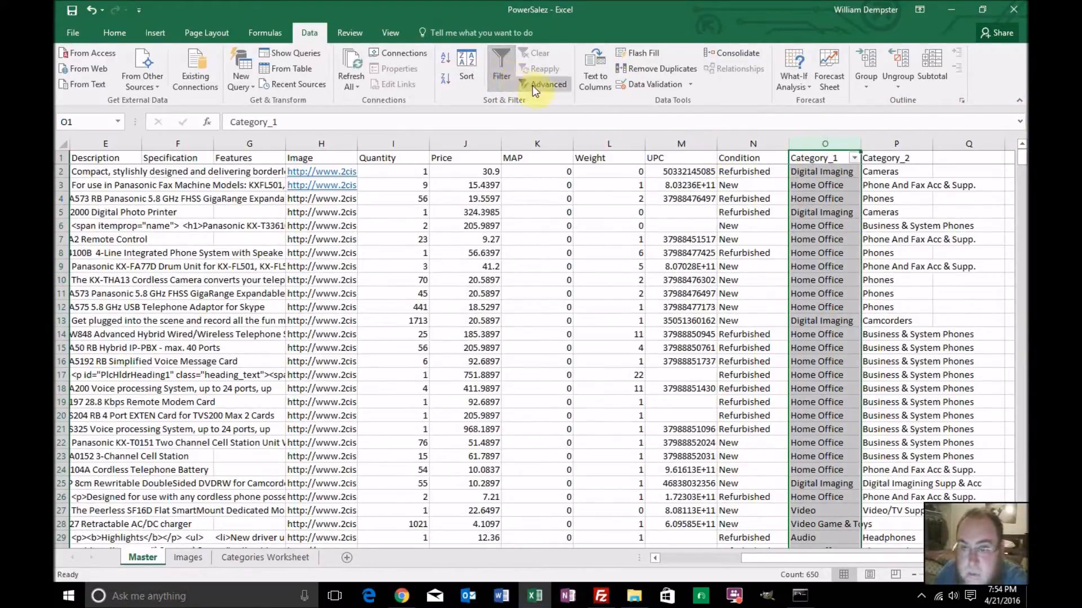
left_click(546, 86)
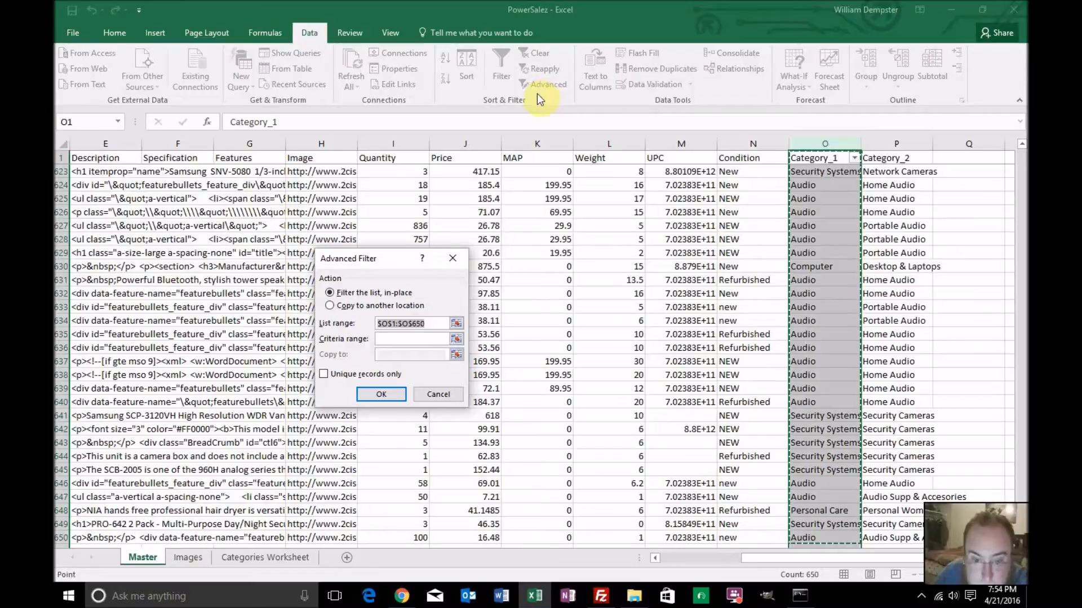
left_click(325, 374)
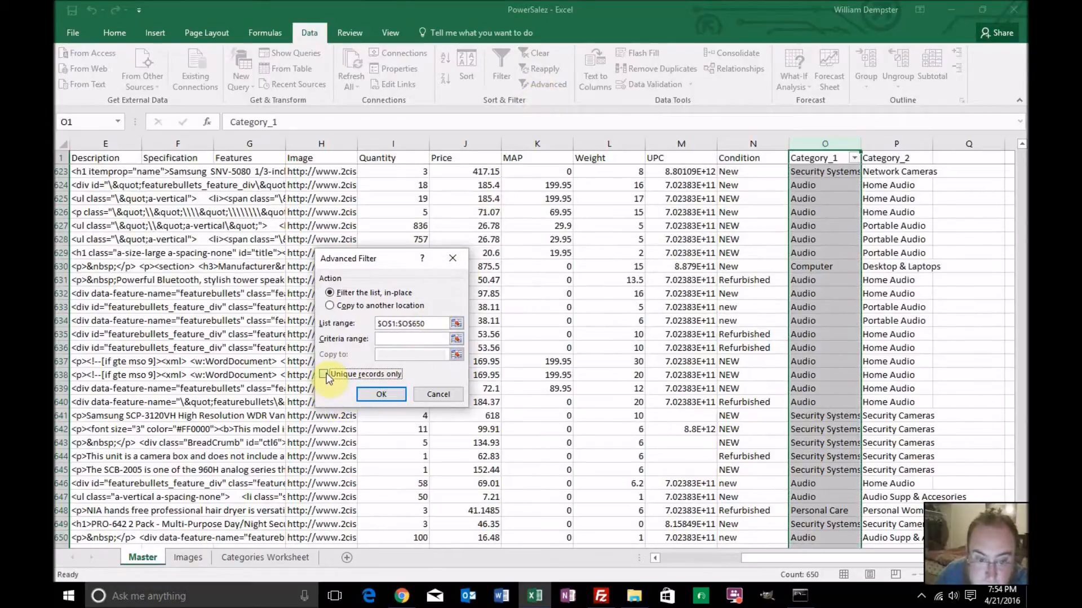
left_click(377, 394)
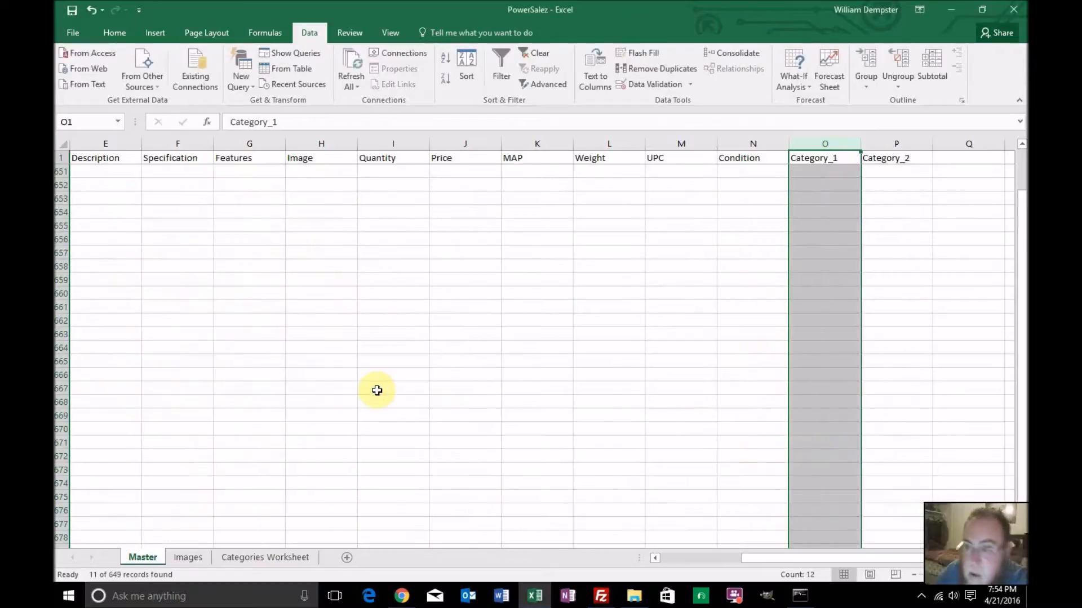
scroll(647, 371, "up", 4)
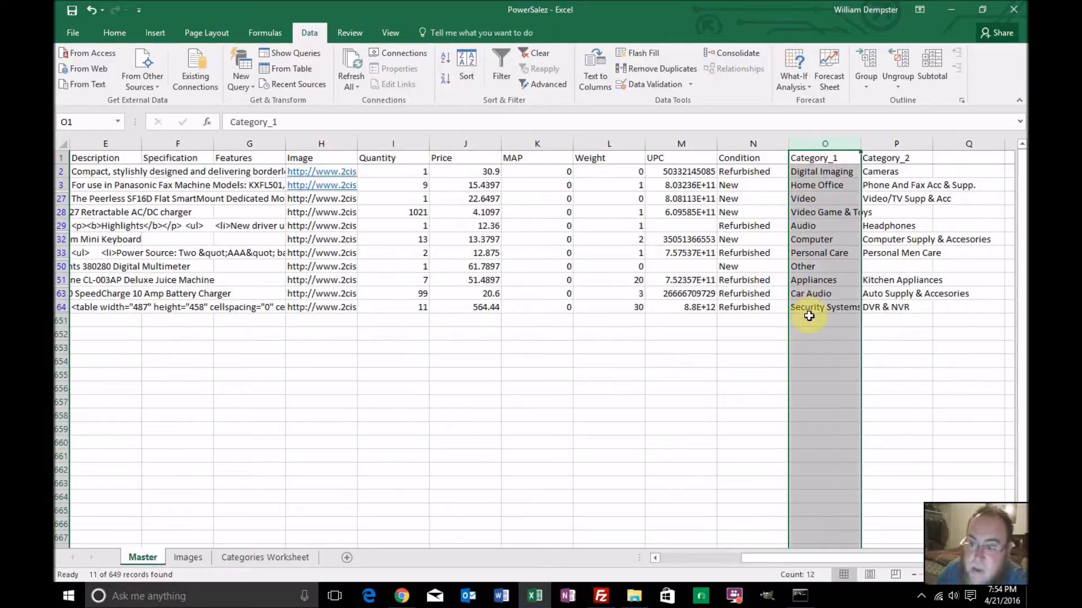
Copy the filtered Category_1 values from Digital Imaging through Security Systems
left_click(810, 174)
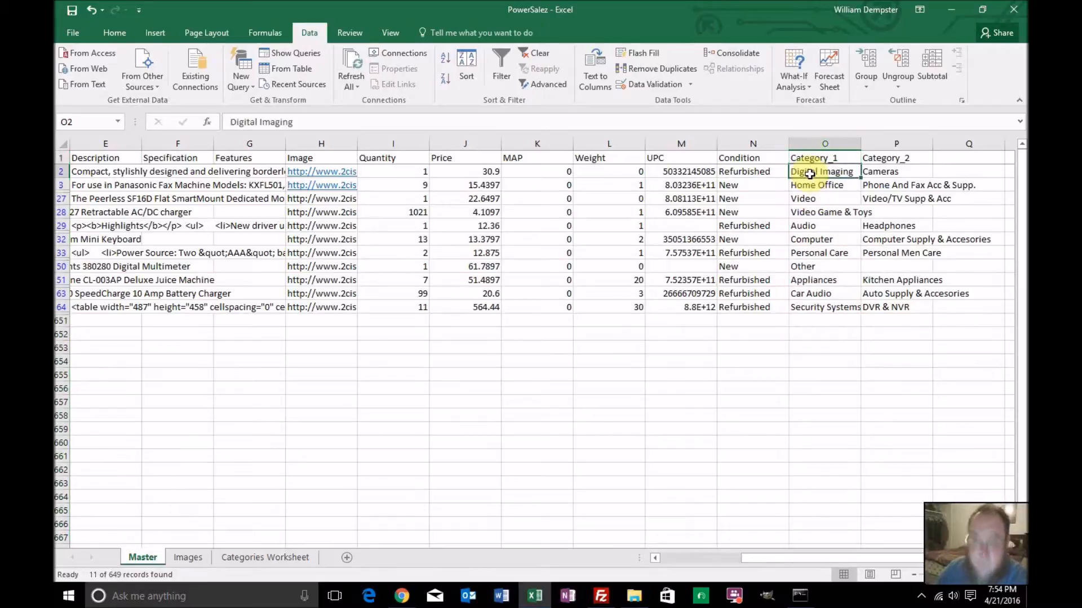
left_click(808, 306, "shift")
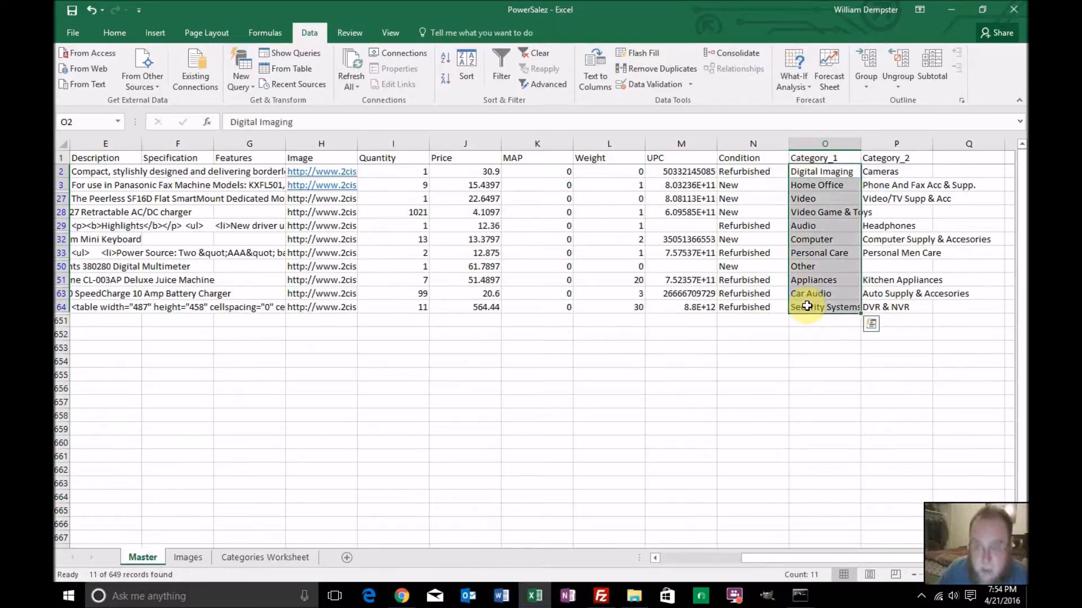
key("ctrl+c")
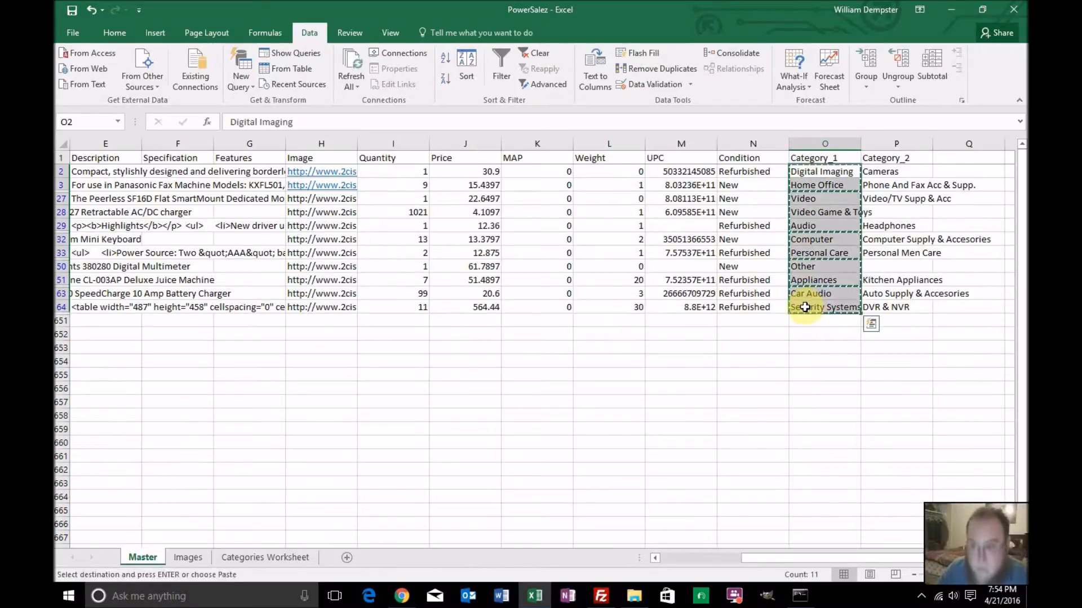
Enter the heading Categories in cell A1 of the Categories Worksheet
left_click(291, 559)
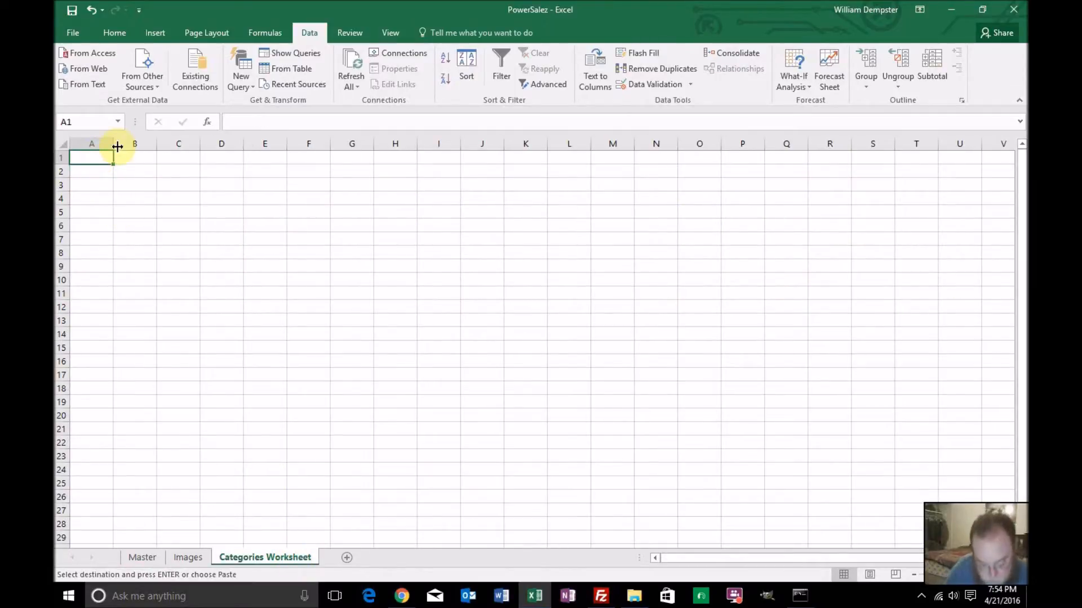
type("Categories")
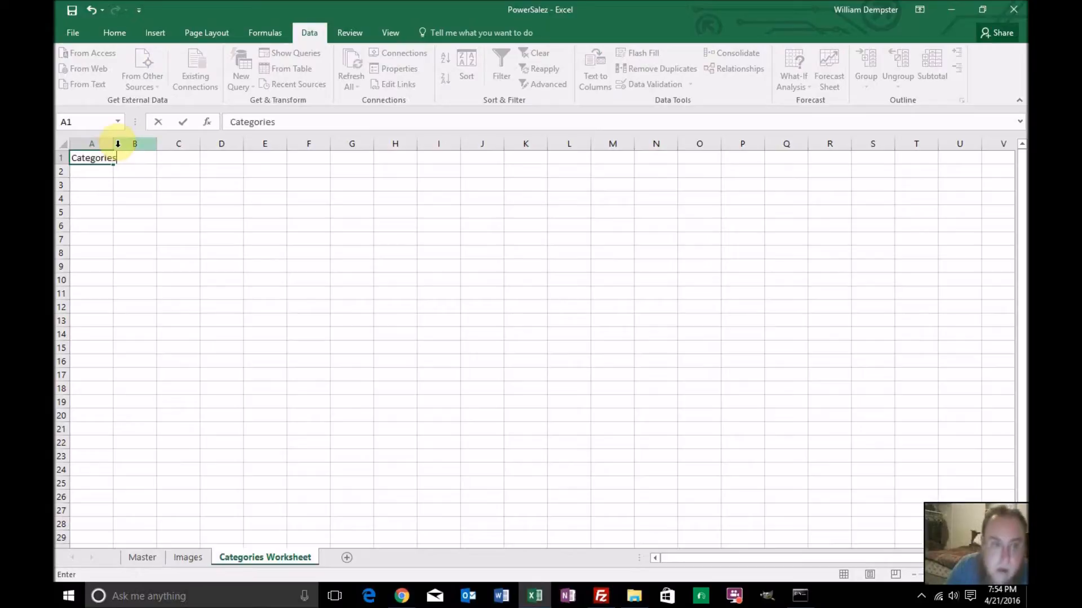
key("Return")
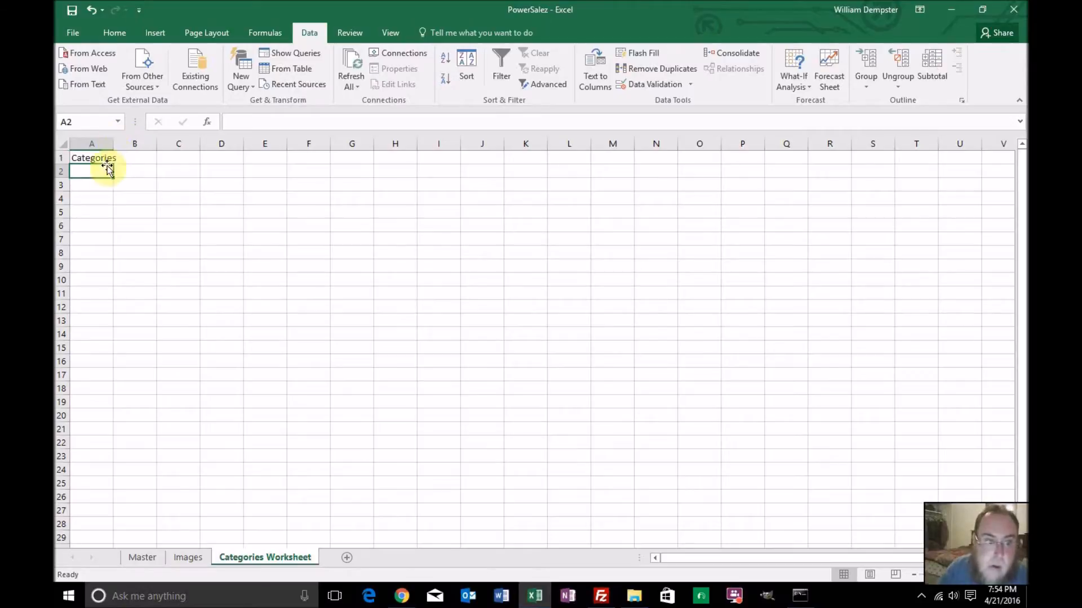
Copy the filtered Category_1 values from the Master sheet again and paste them under the Categories heading, starting in A2
left_click(143, 556)
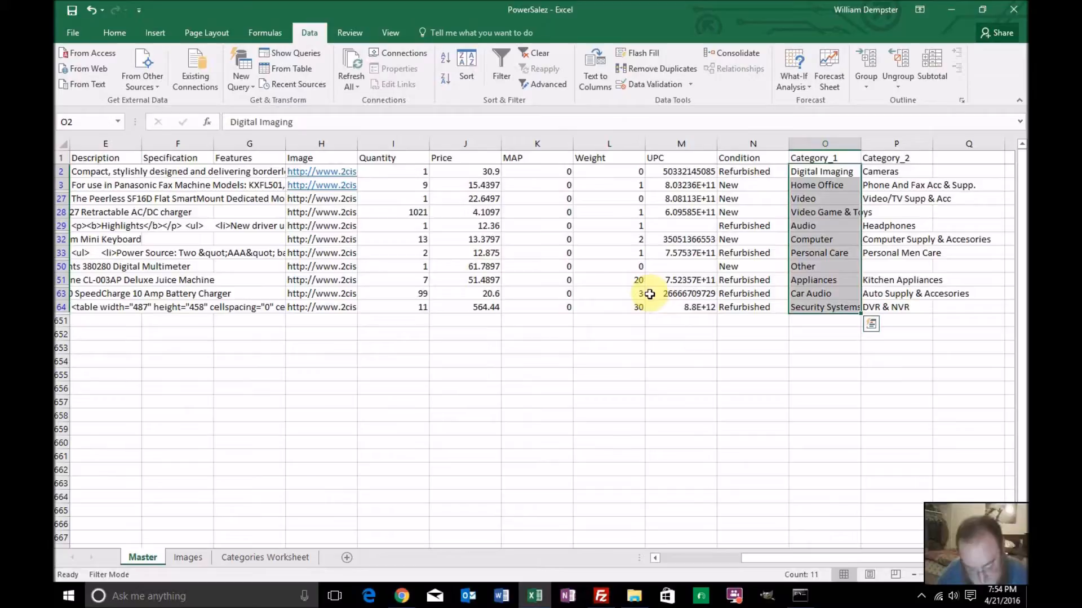
key("ctrl+c")
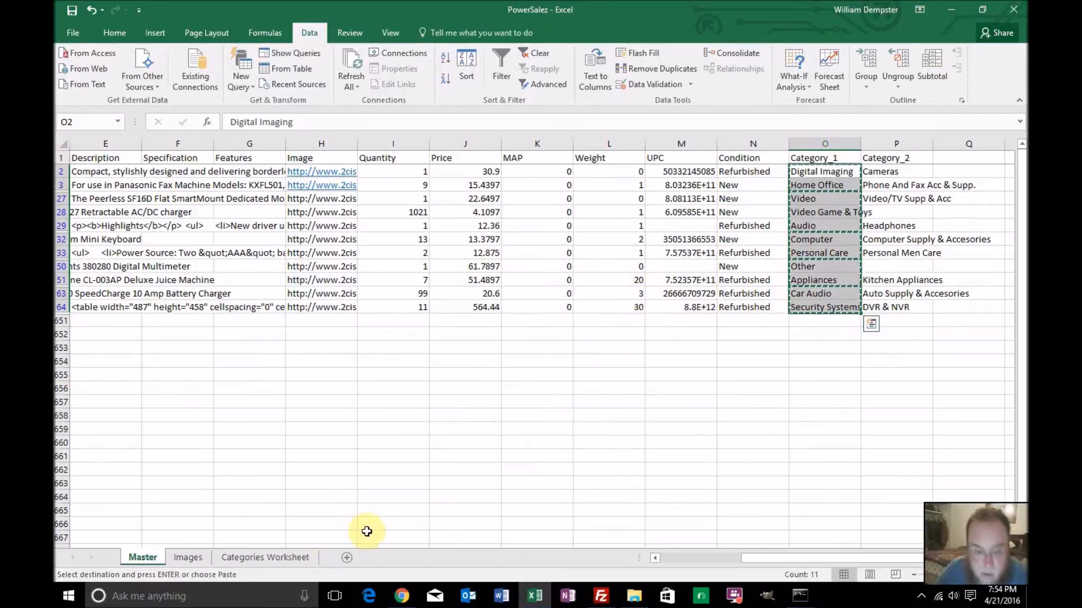
left_click(310, 560)
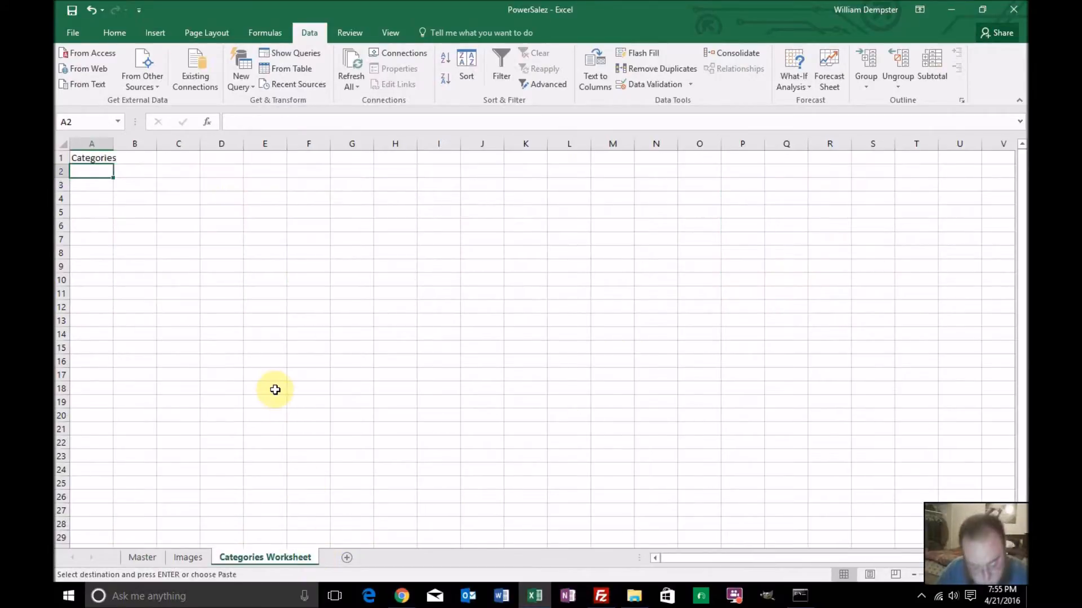
key("ctrl+v")
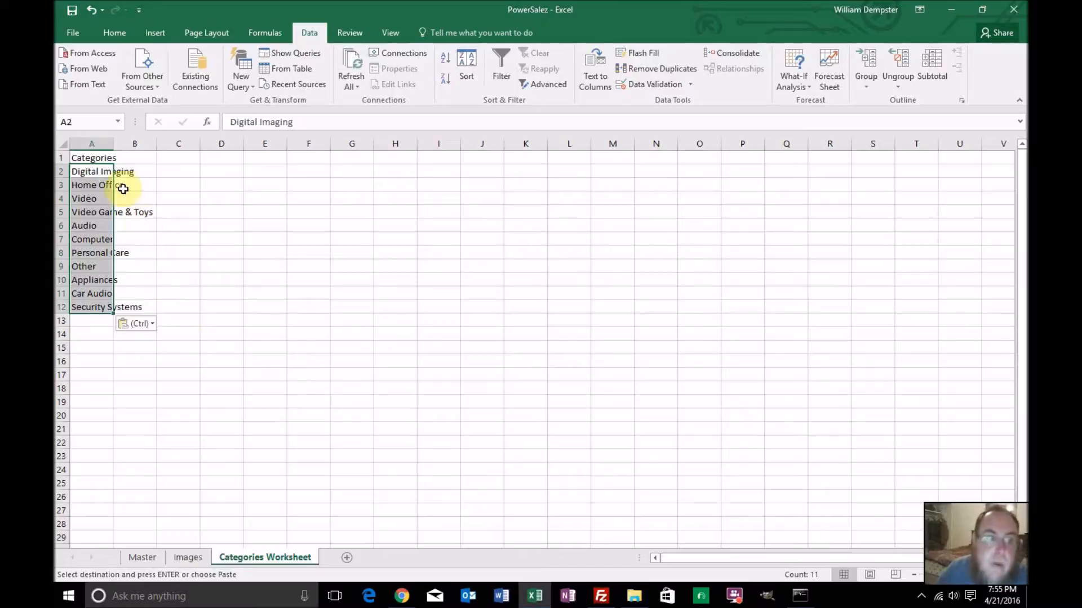
Make the Categories heading in A1 bold
left_click(105, 158)
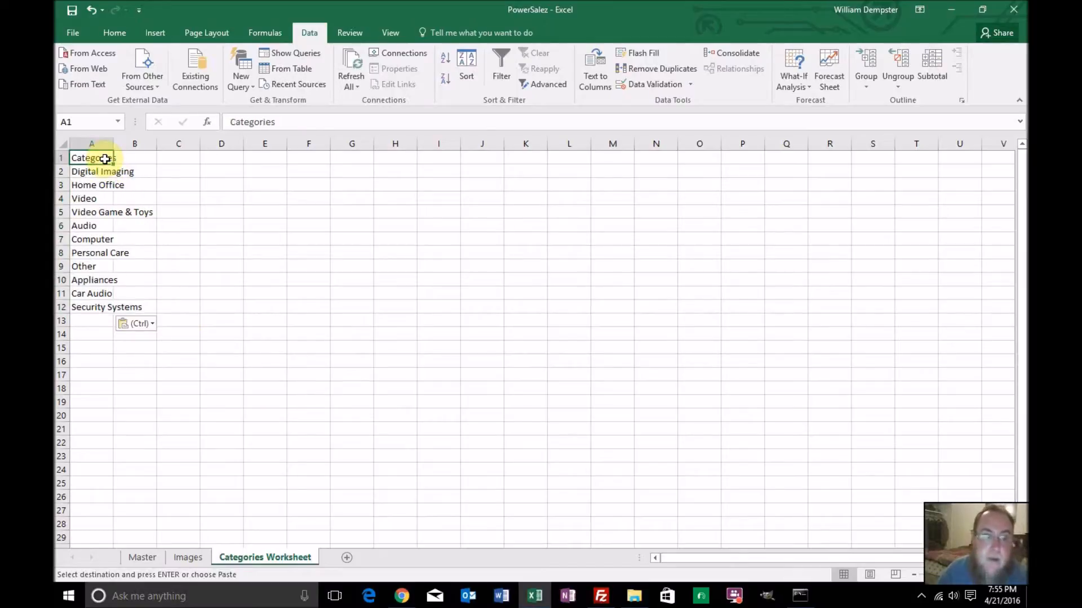
key("ctrl+b")
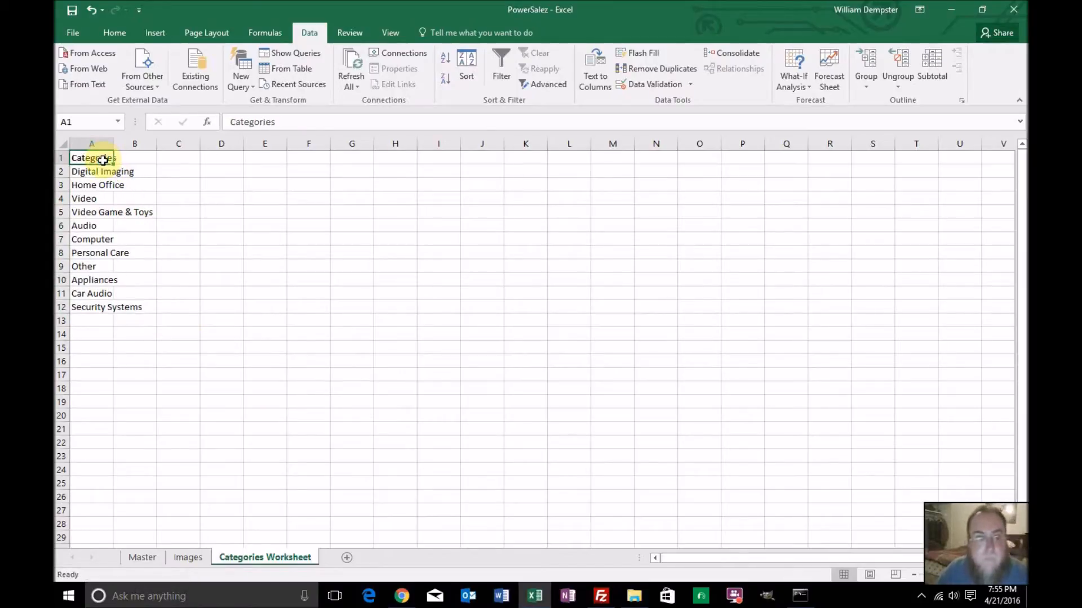
left_click(212, 198)
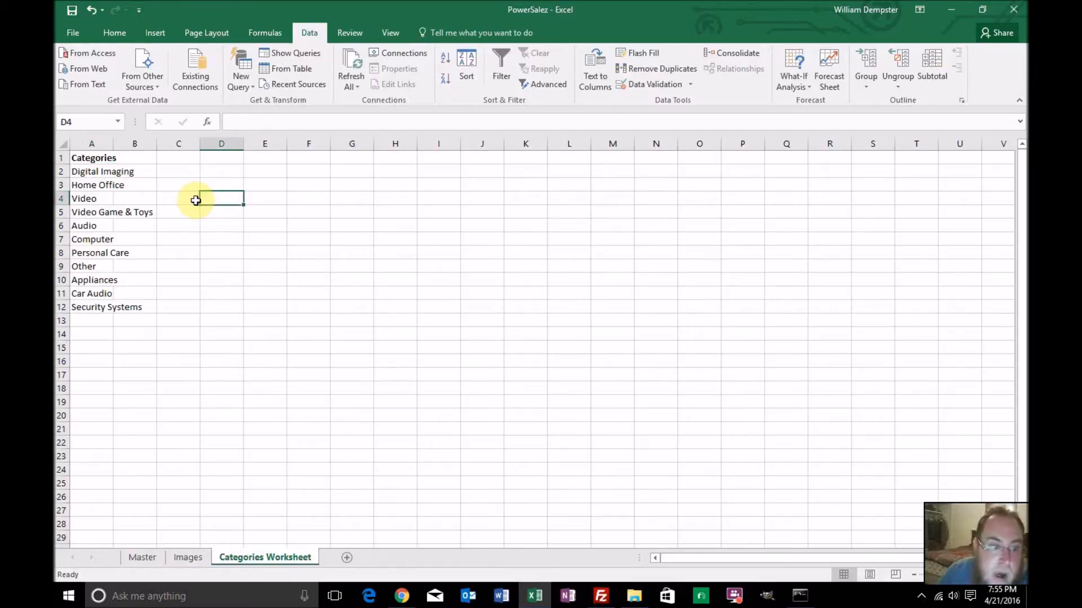
Add the headings Category ID in B1 and Parent ID in C1 of the Categories Worksheet
left_click(145, 158)
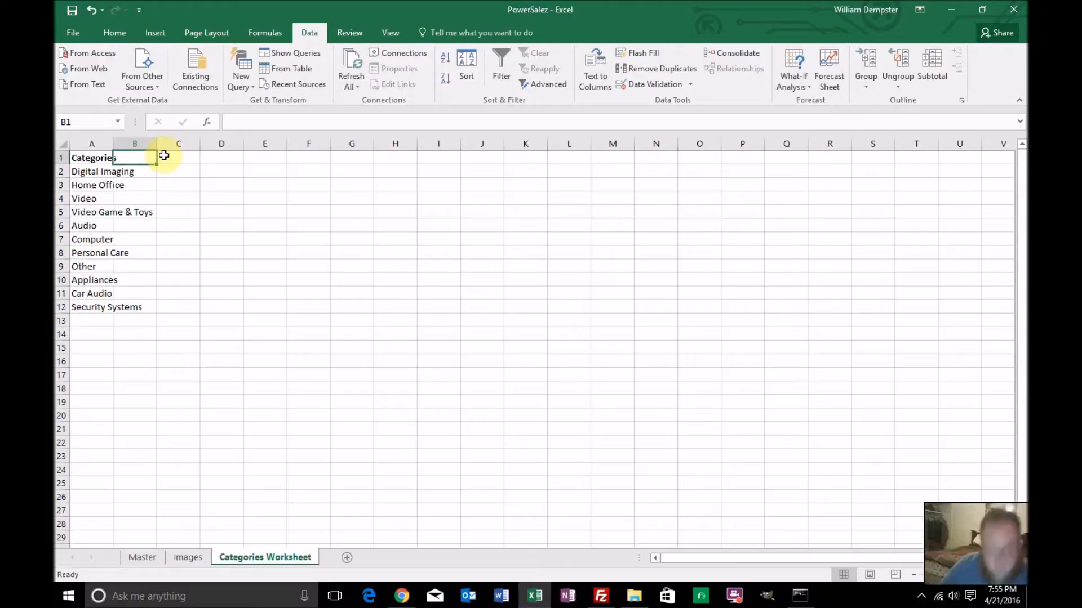
type("Categori")
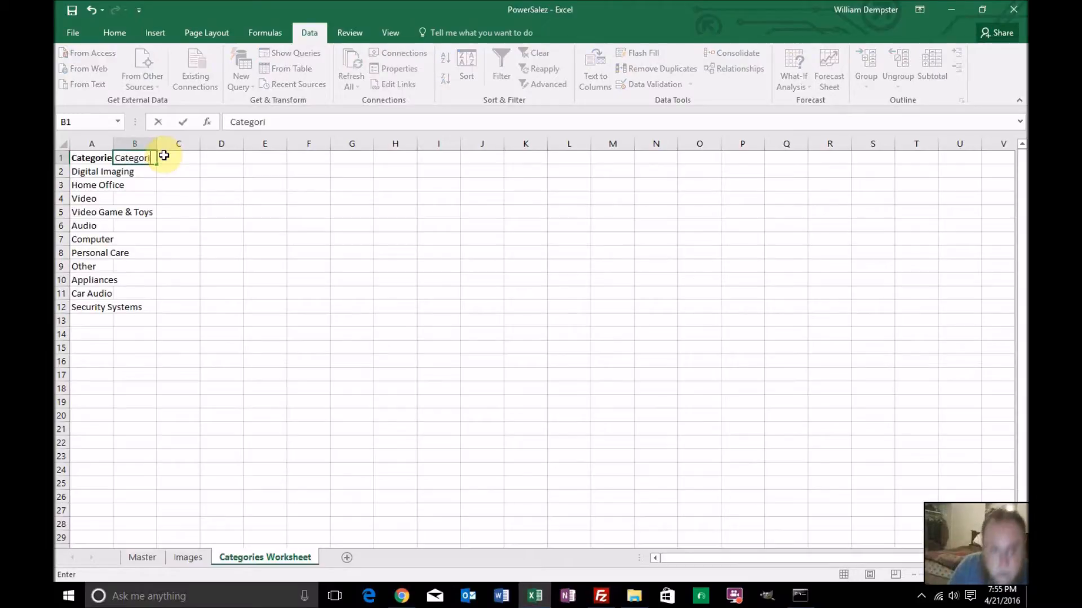
key("BackSpace")
type("y ID")
key("Return")
key("Up")
left_click(164, 155)
type("P")
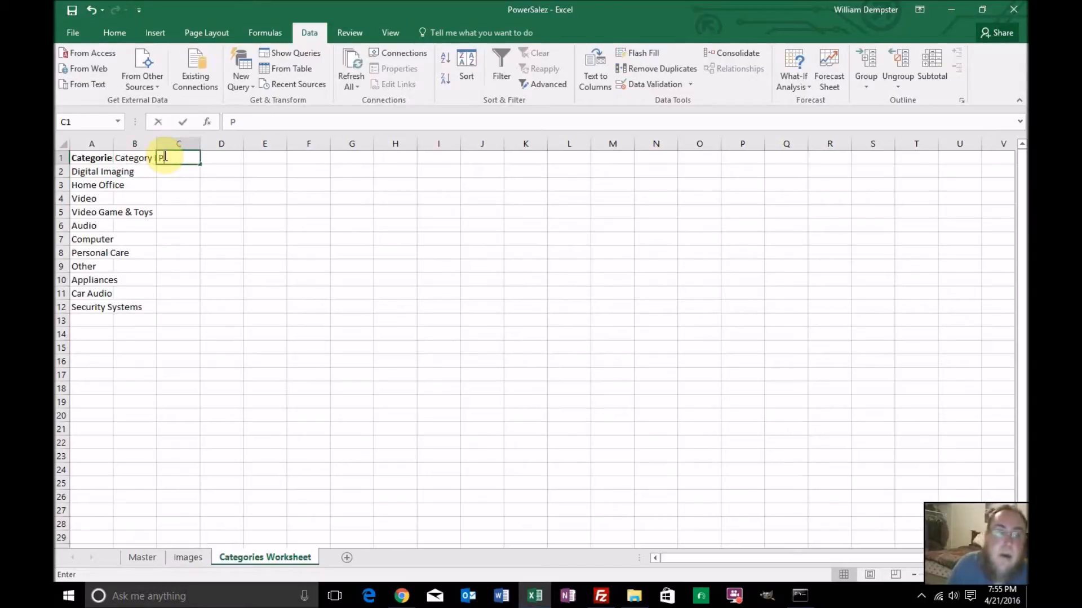
type("arent ID")
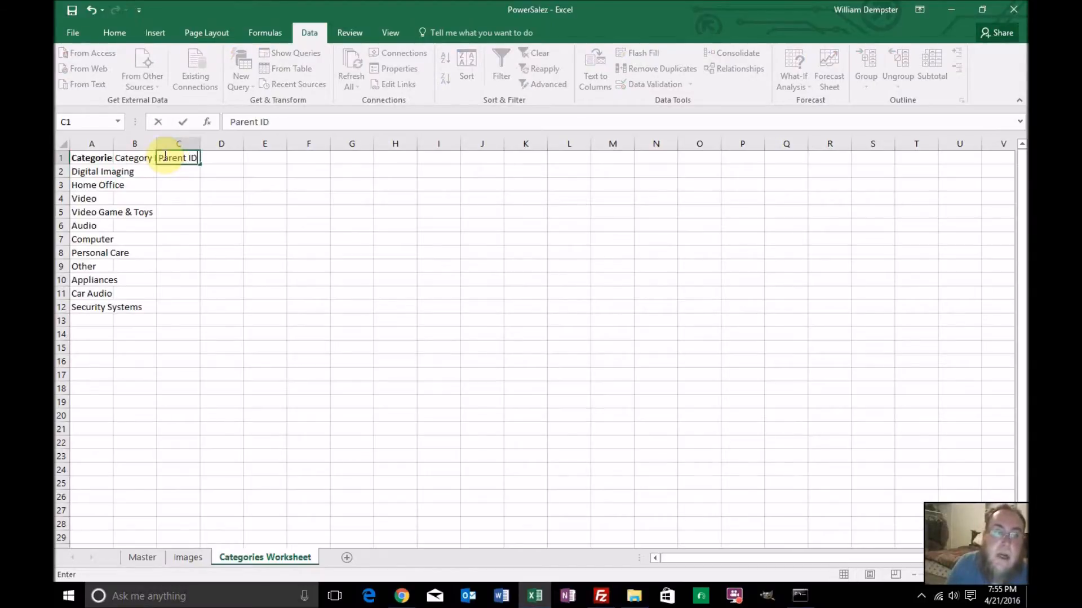
key("Return")
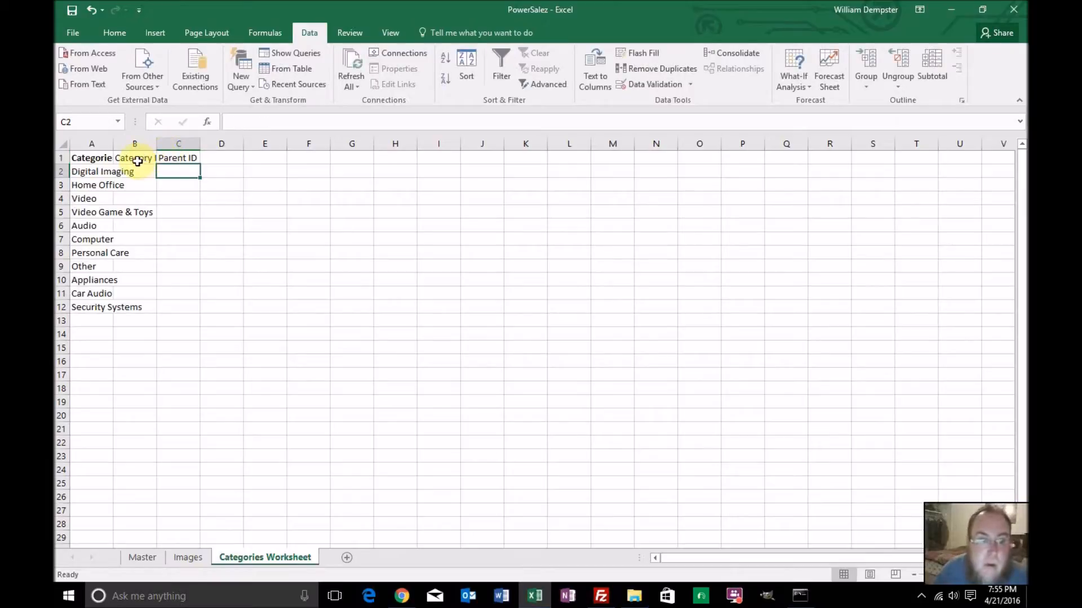
Make the Category ID and Parent ID headings in B1:C1 bold
left_click_drag(137, 158, 163, 158)
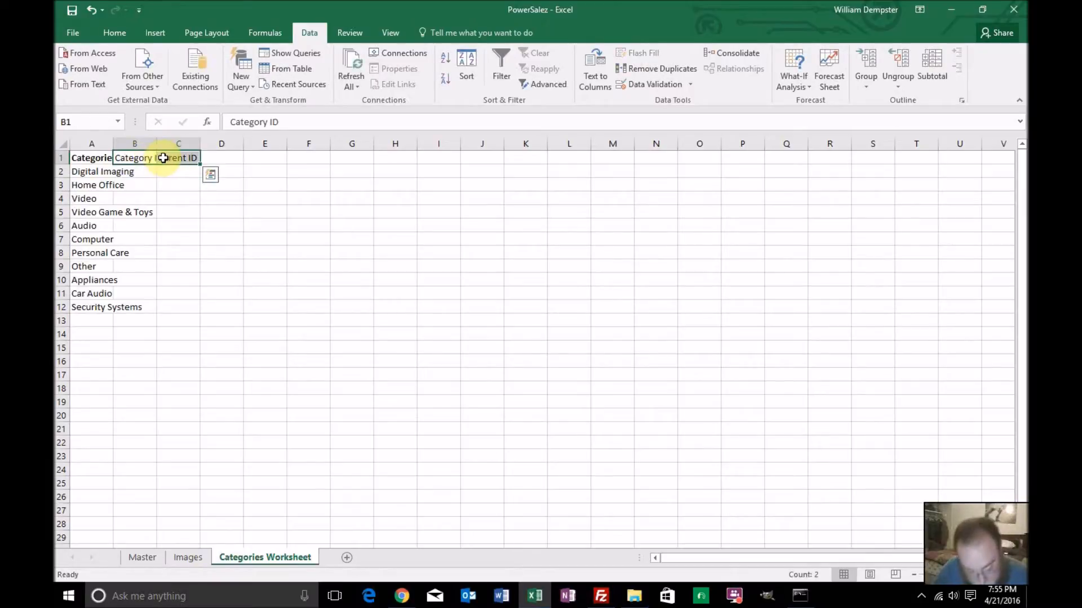
key("ctrl+b")
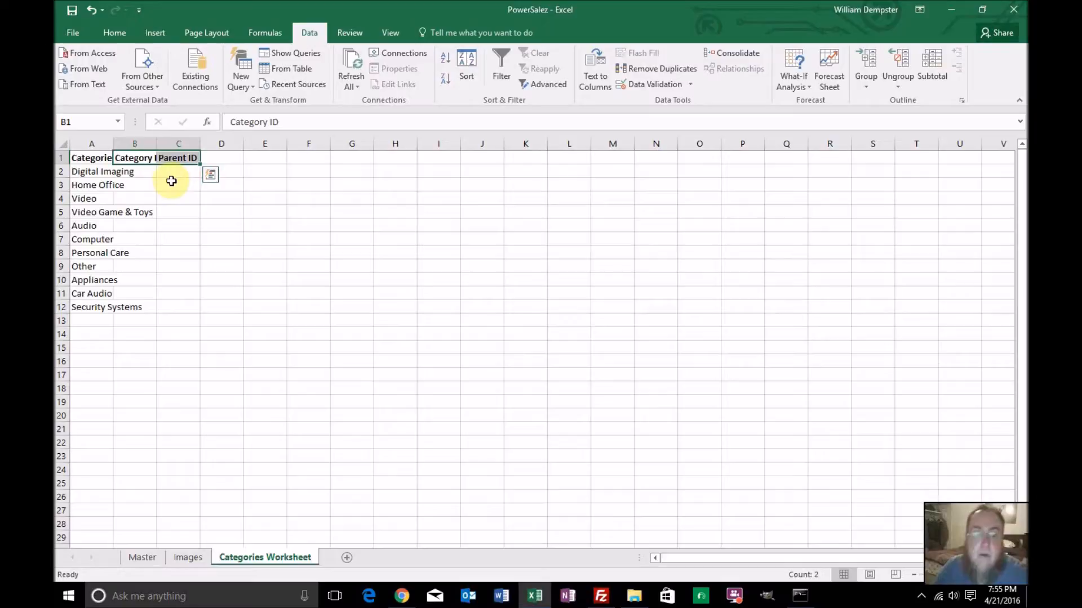
left_click(173, 181)
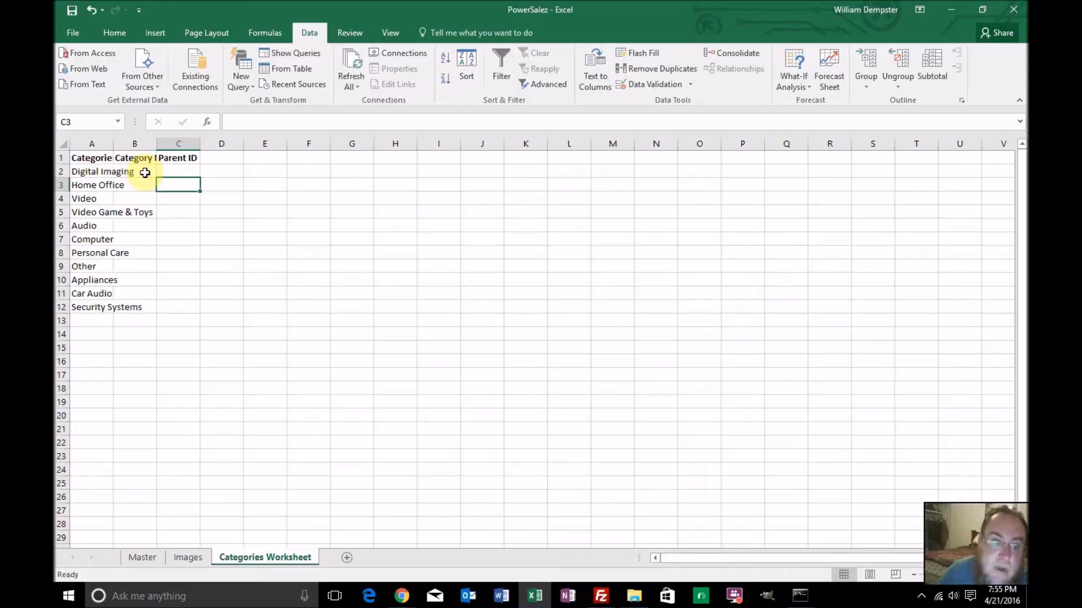
Enter 1001 and 1002 as the first category IDs and fill the series down to 1011 for Security Systems
left_click(145, 173)
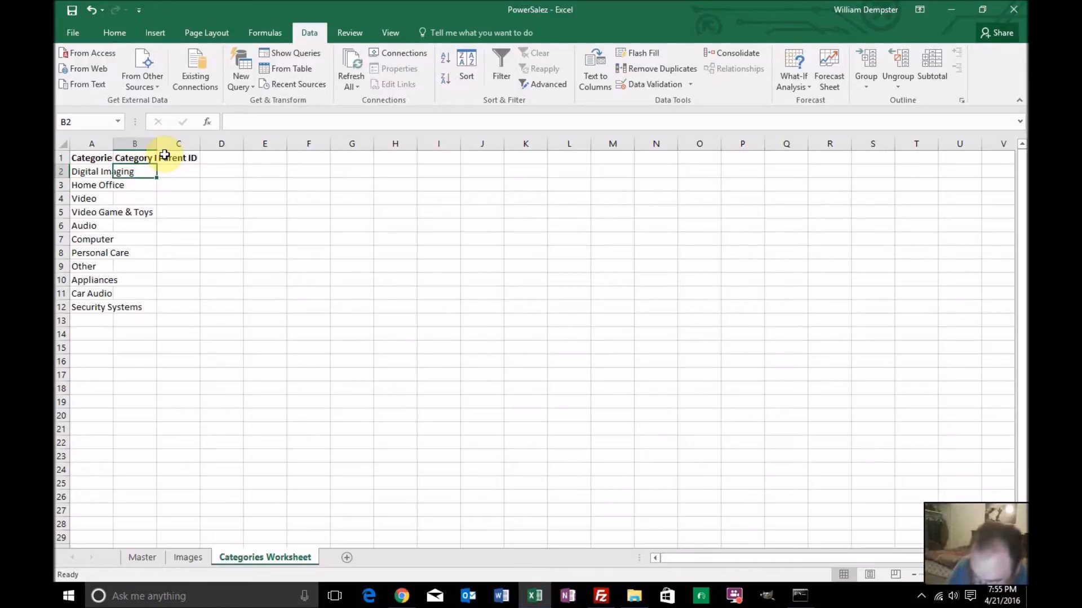
type("1001")
key("Return")
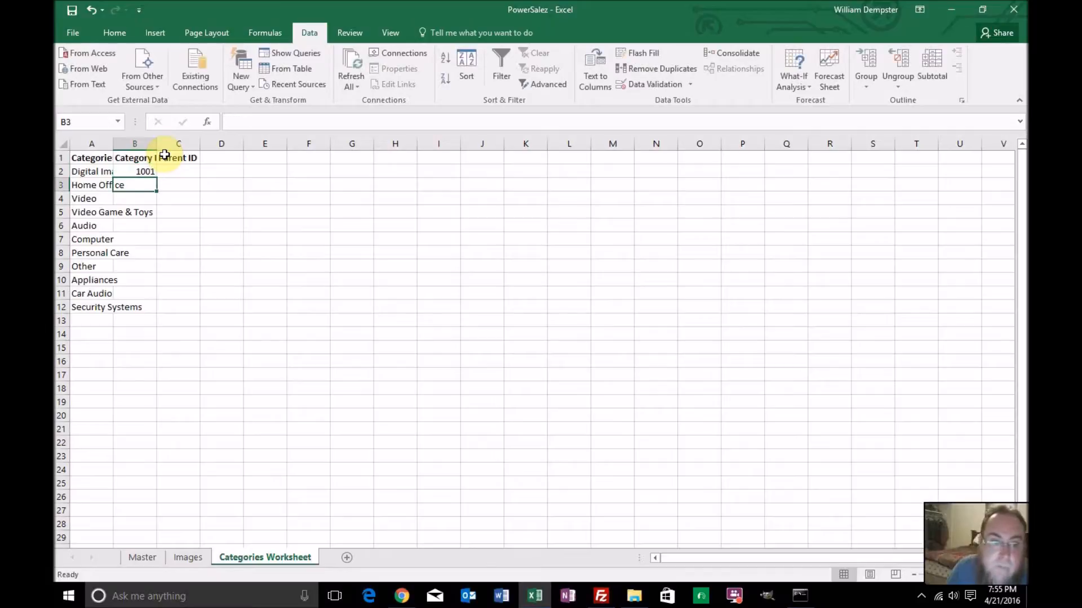
left_click(145, 170)
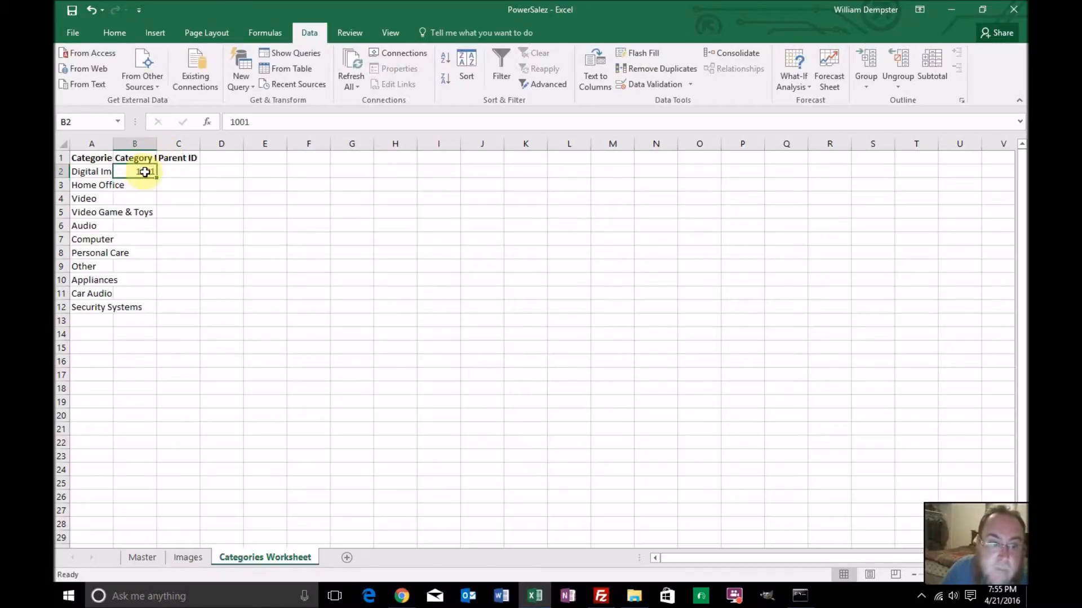
left_click(147, 185)
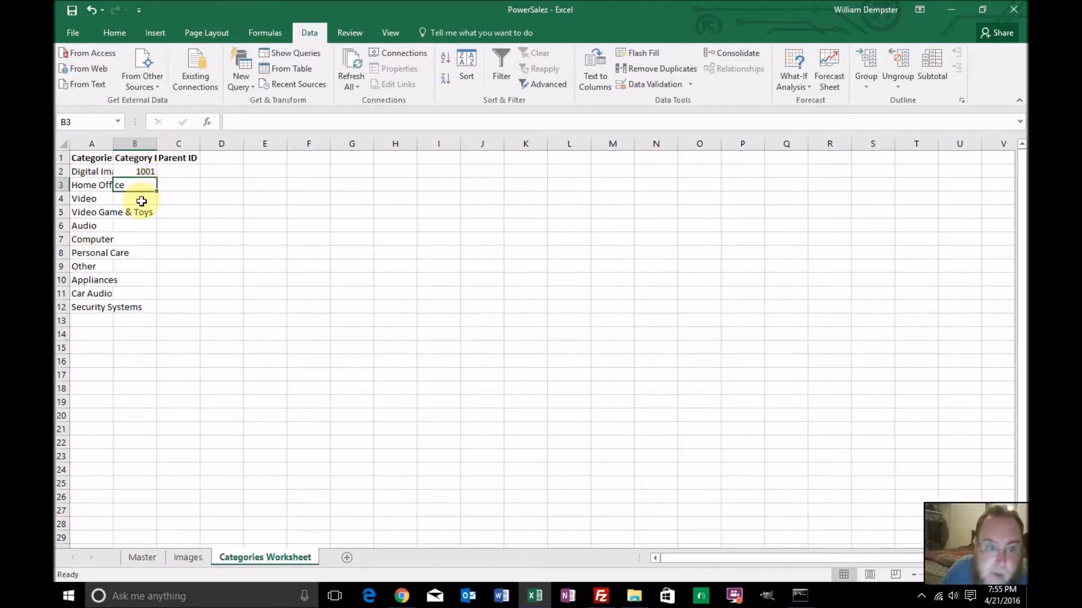
type("1002")
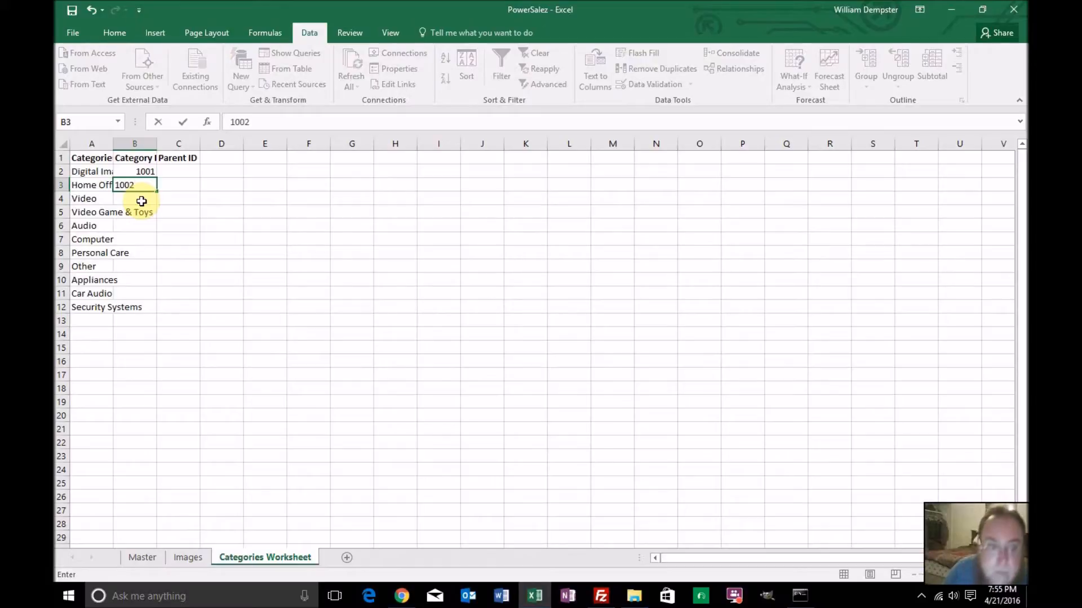
left_click(142, 201)
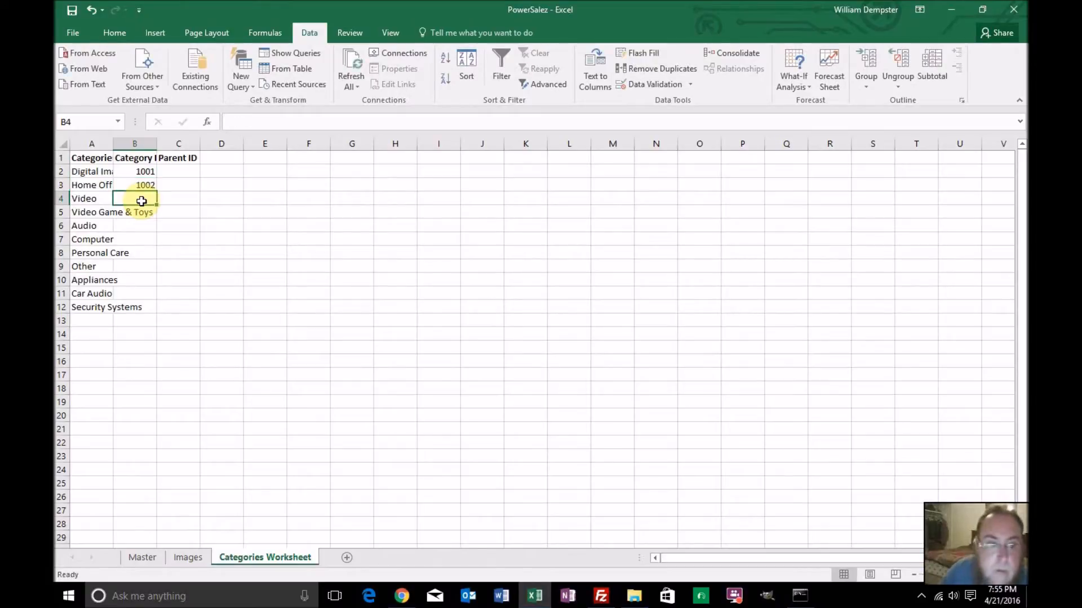
left_click_drag(144, 170, 159, 310)
Set the Parent ID to 0 for all listed categories, filling C2 down to C12
left_click(177, 171)
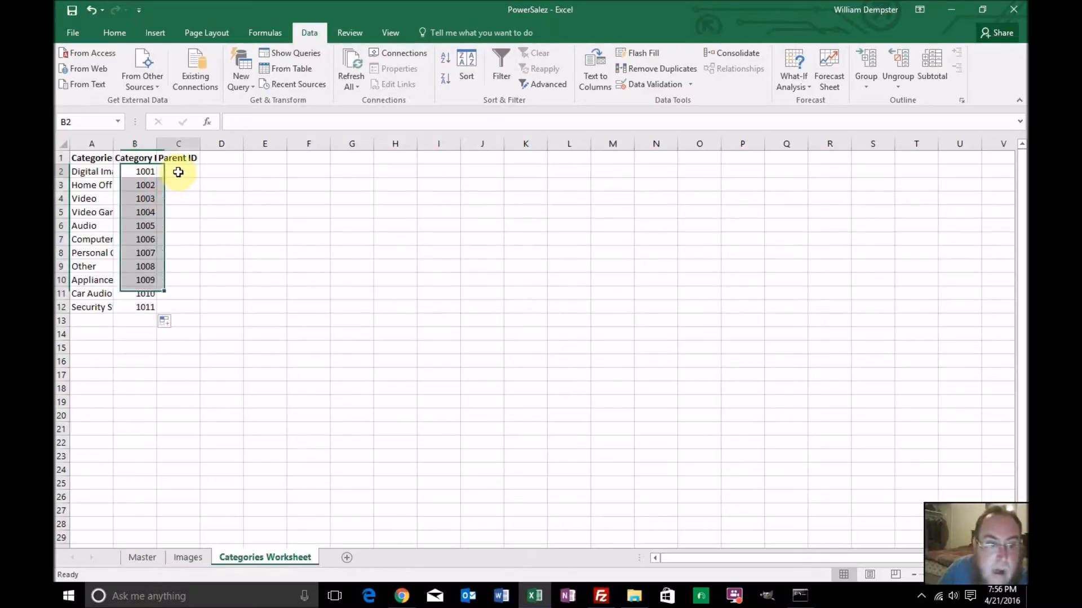
type("0")
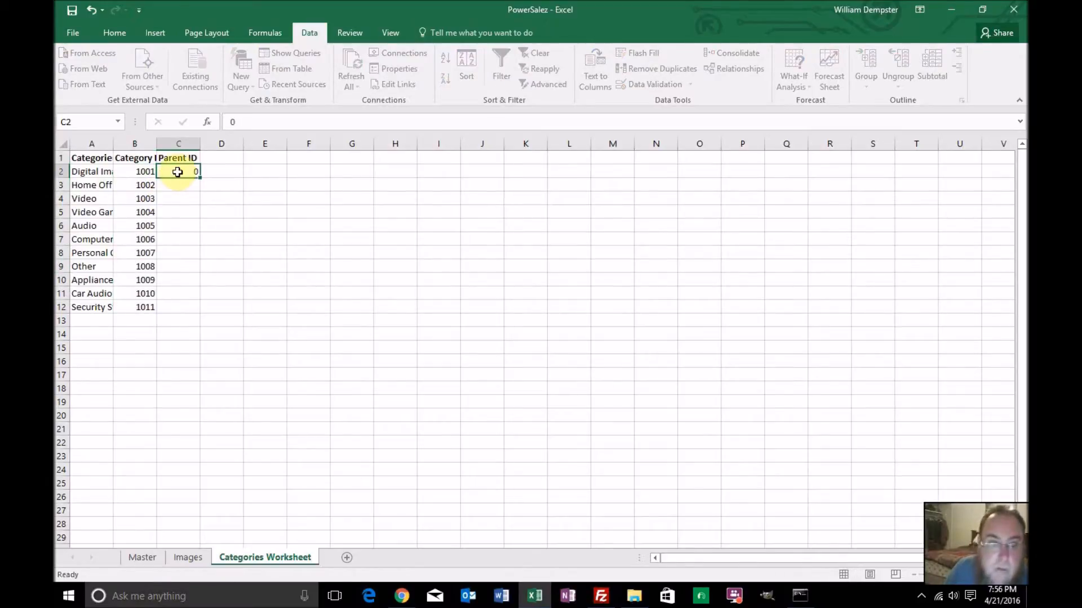
key("Return")
left_click(191, 168)
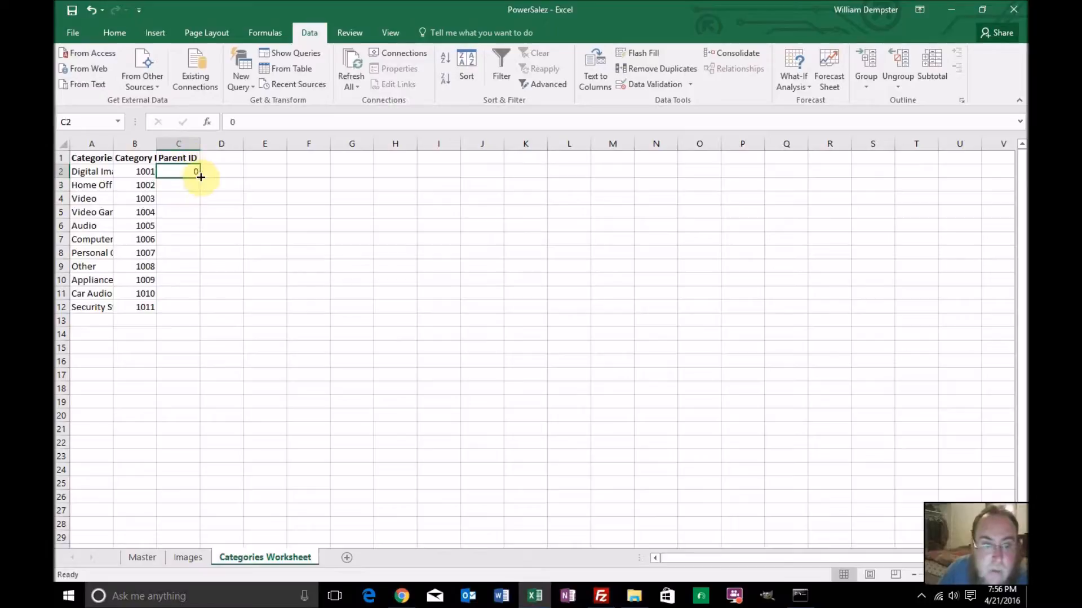
double_click(199, 178)
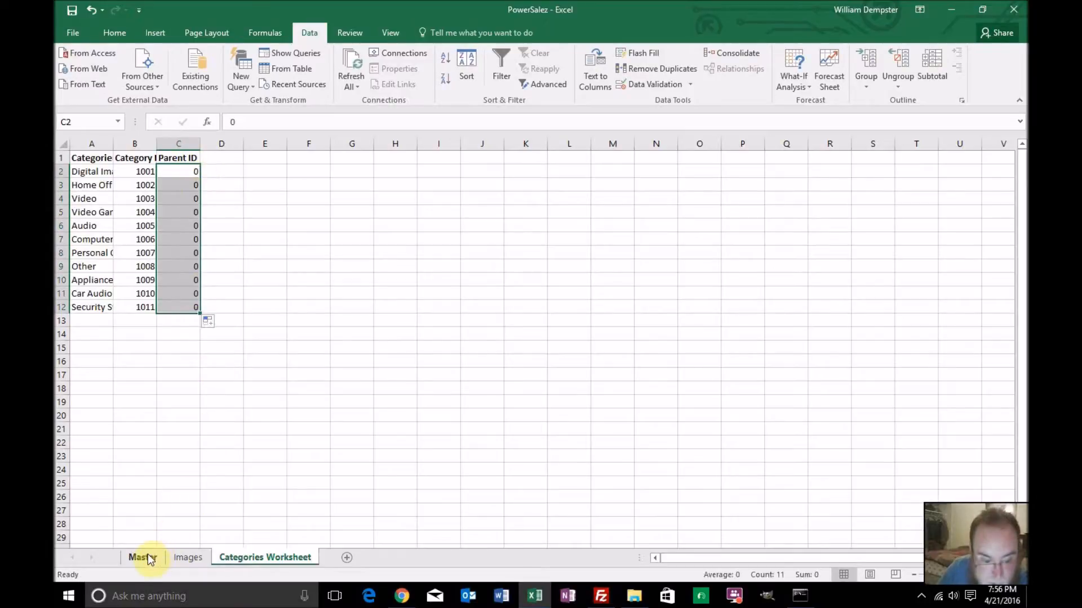
Clear the Category_1 filter on the Master sheet and filter Category_2 in place, range $P$1:$P$650, keeping unique records only
left_click(142, 557)
left_click(499, 68)
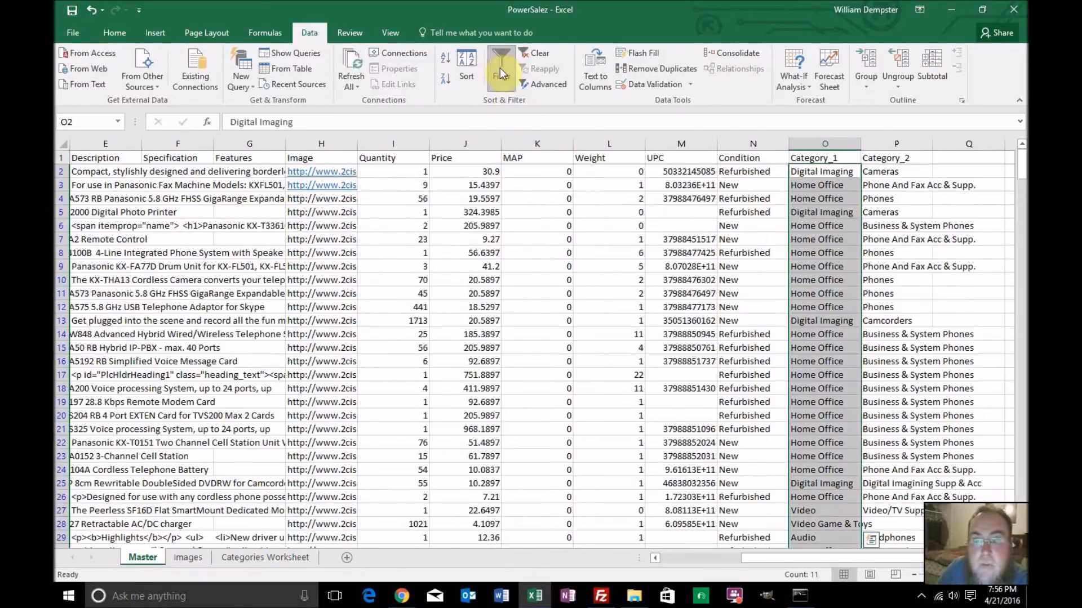
left_click(880, 143)
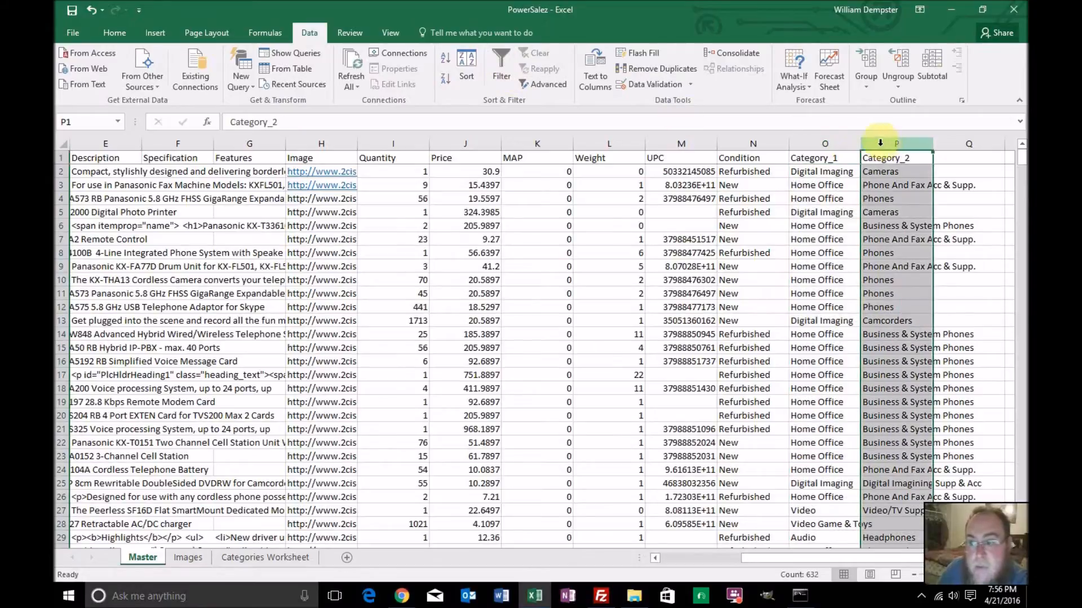
left_click(541, 83)
left_click(381, 395)
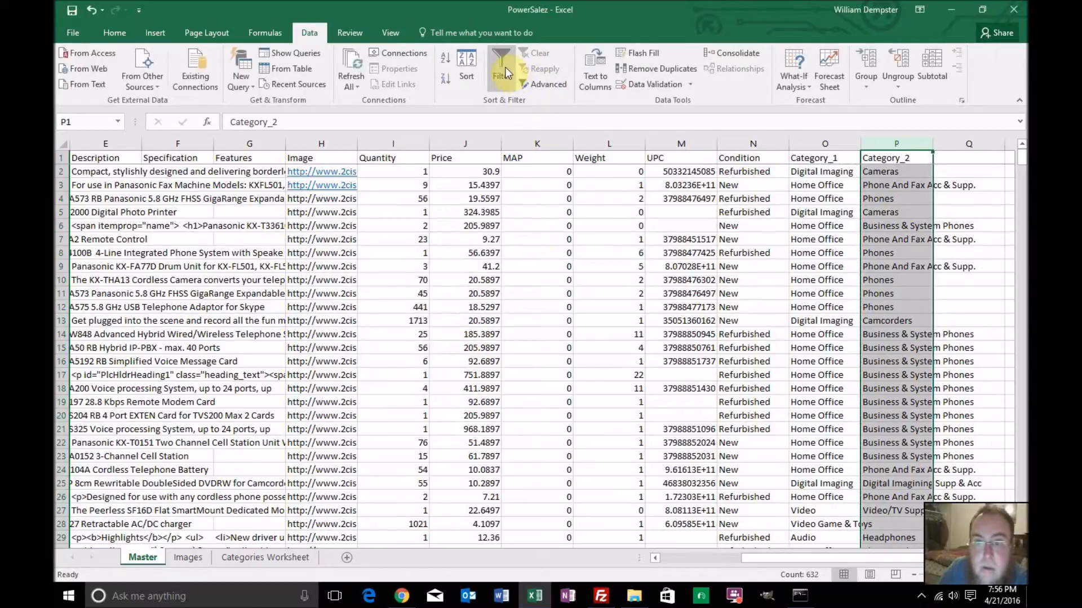
left_click(544, 85)
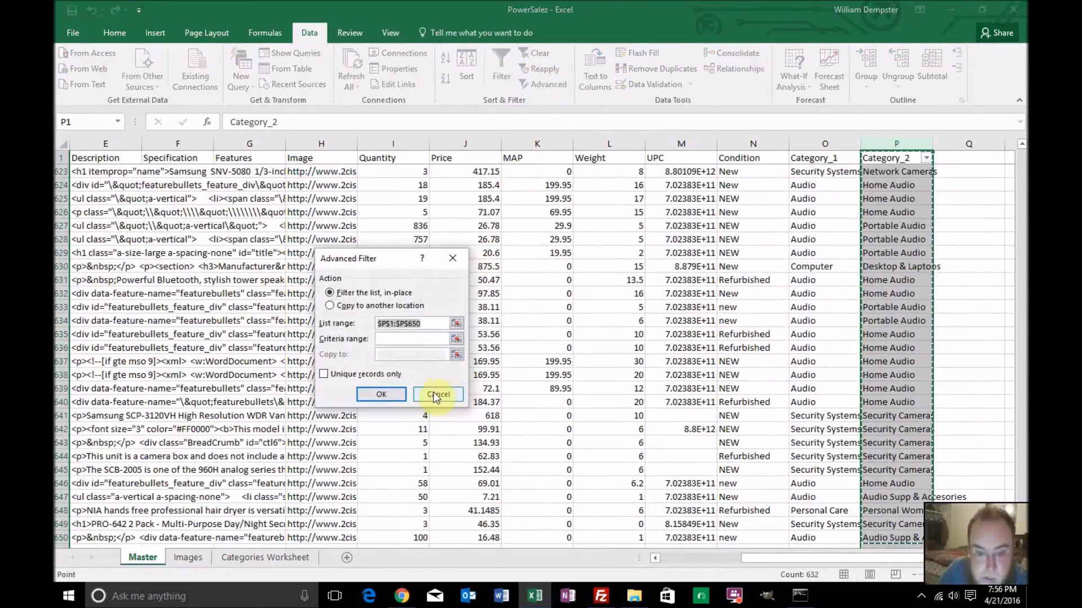
left_click(324, 374)
left_click(373, 393)
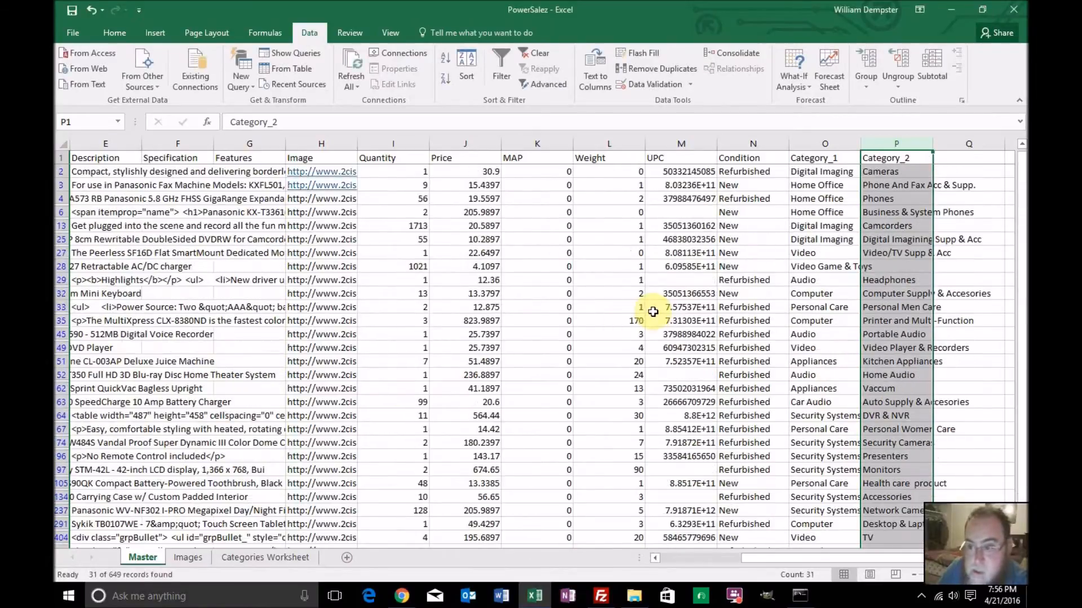
Copy the unique Category_2 values from Cameras to Car Audio & Video on the Master sheet into Categories Worksheet, starting at A15
left_click(885, 172)
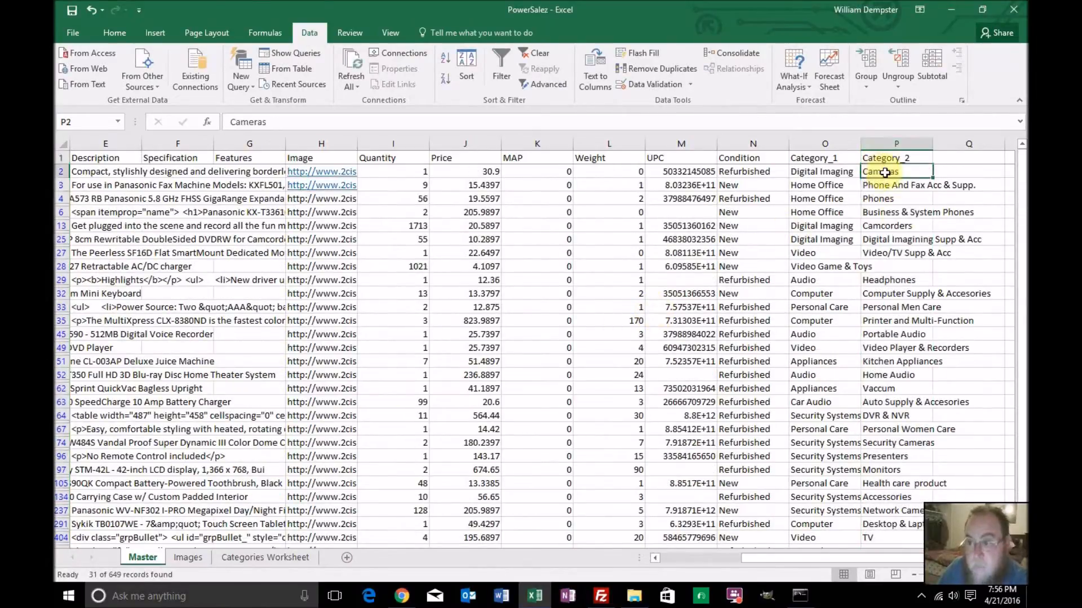
scroll(896, 214, "down", 3)
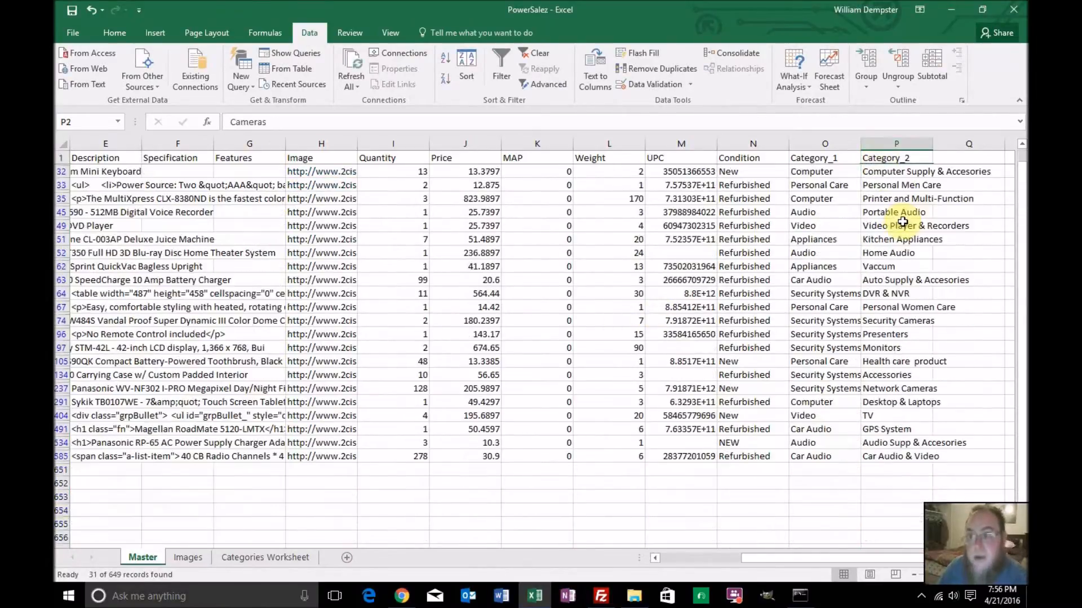
left_click(900, 457, "shift")
key("ctrl+c")
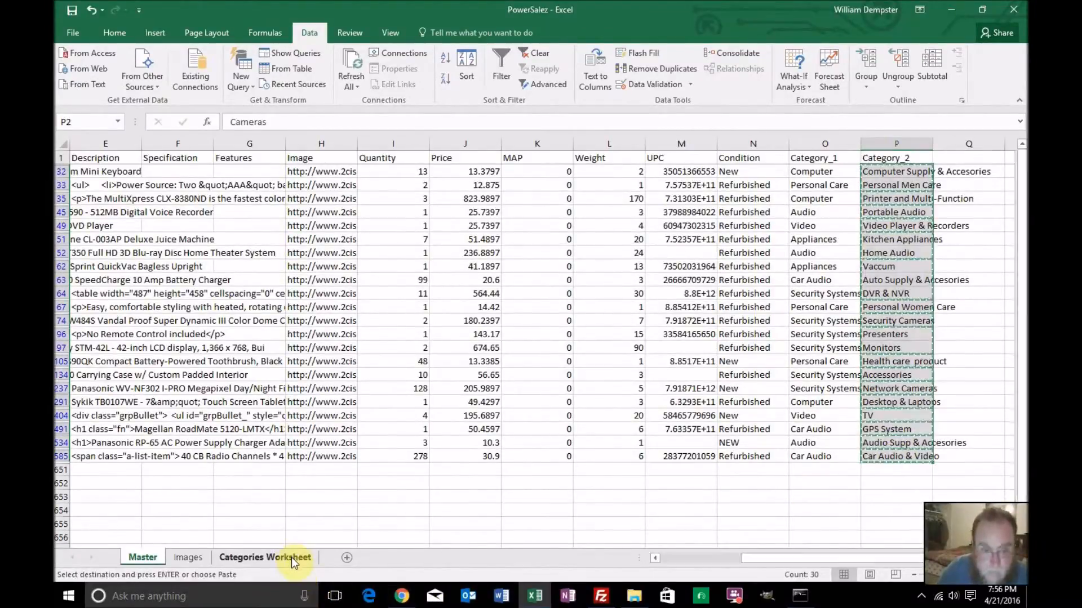
left_click(264, 557)
left_click(93, 333)
left_click(82, 349)
key("ctrl+v")
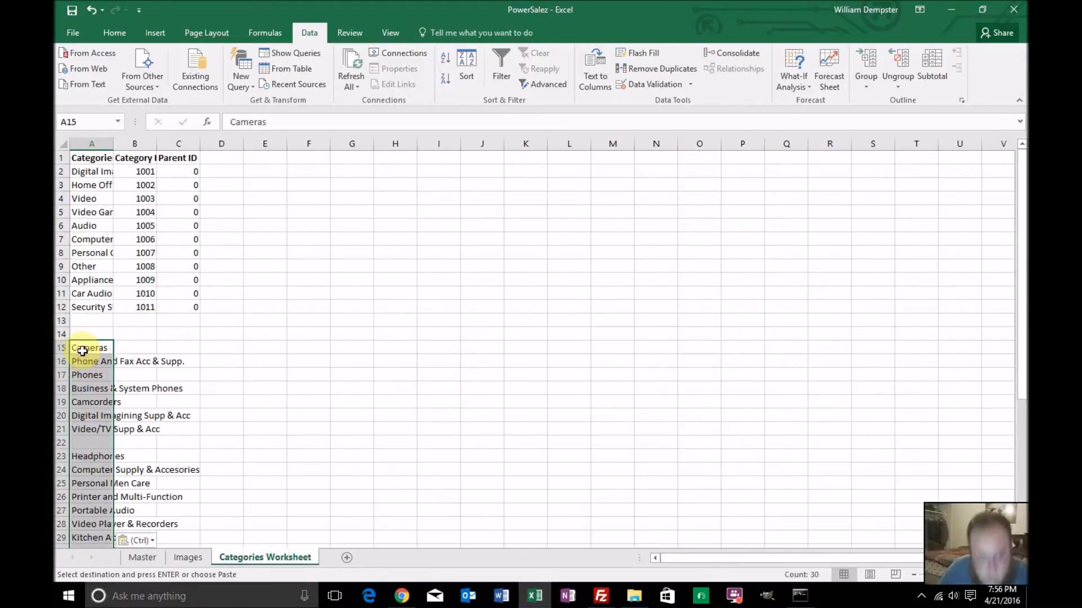
Enter the heading Subcategories in A14 above the pasted list and make it bold
left_click(100, 332)
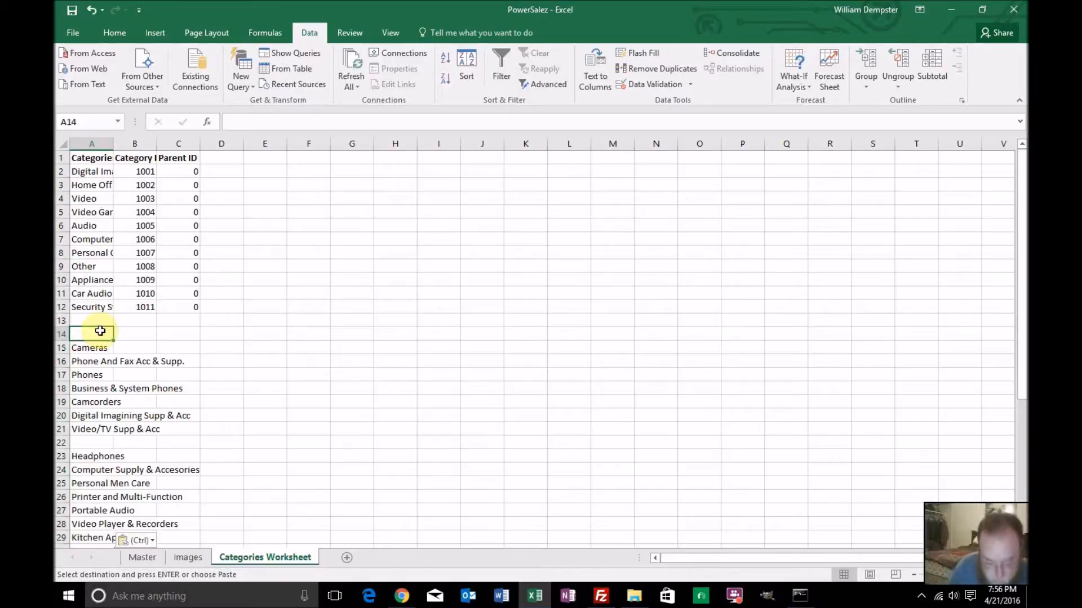
type("Subcat")
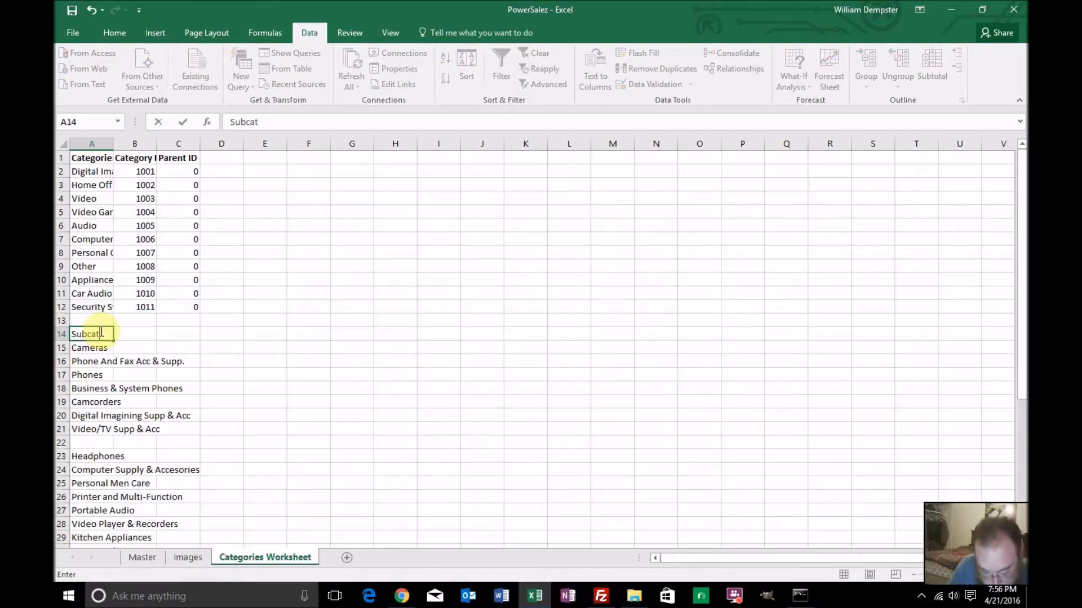
type("egories")
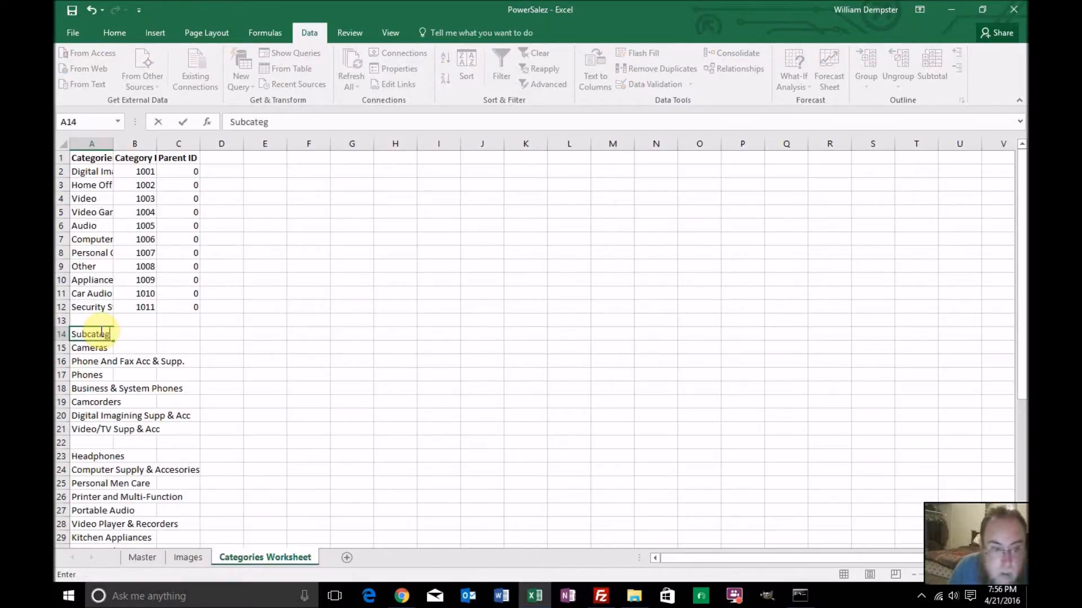
key("Return")
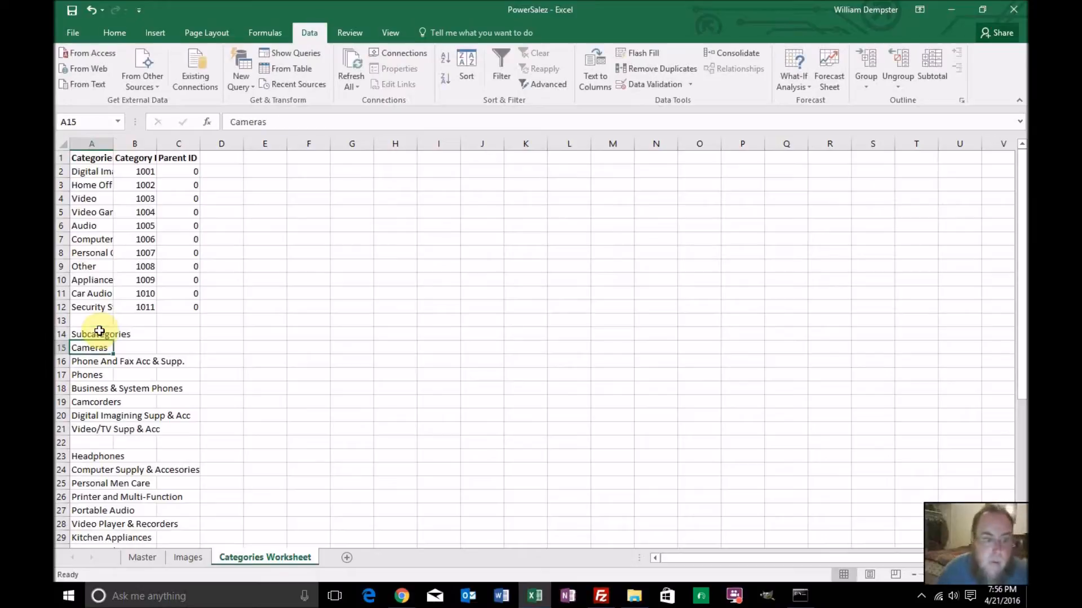
left_click(96, 335)
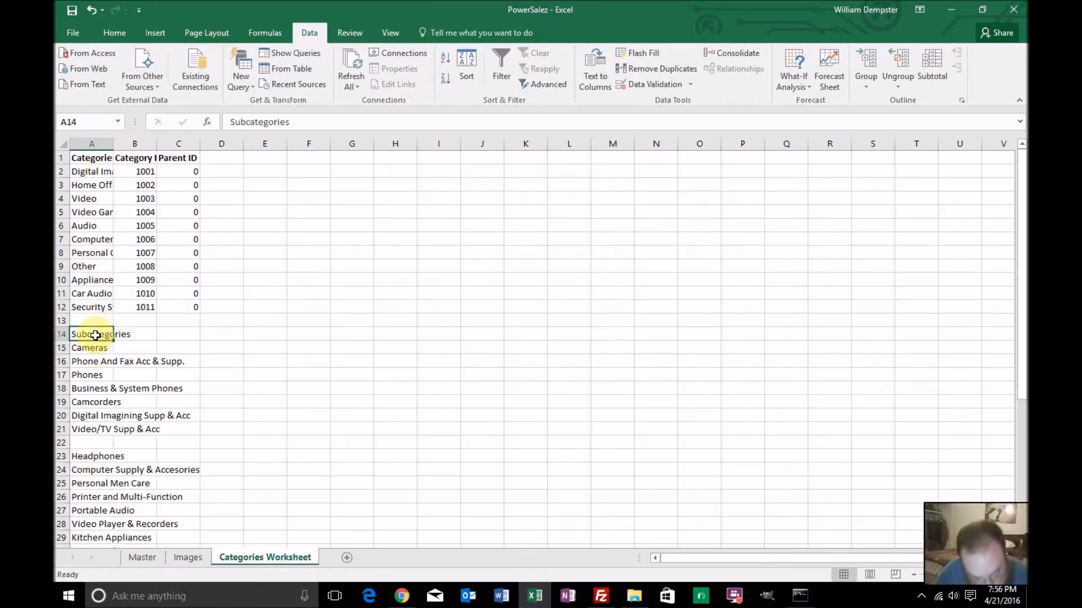
key("ctrl+b")
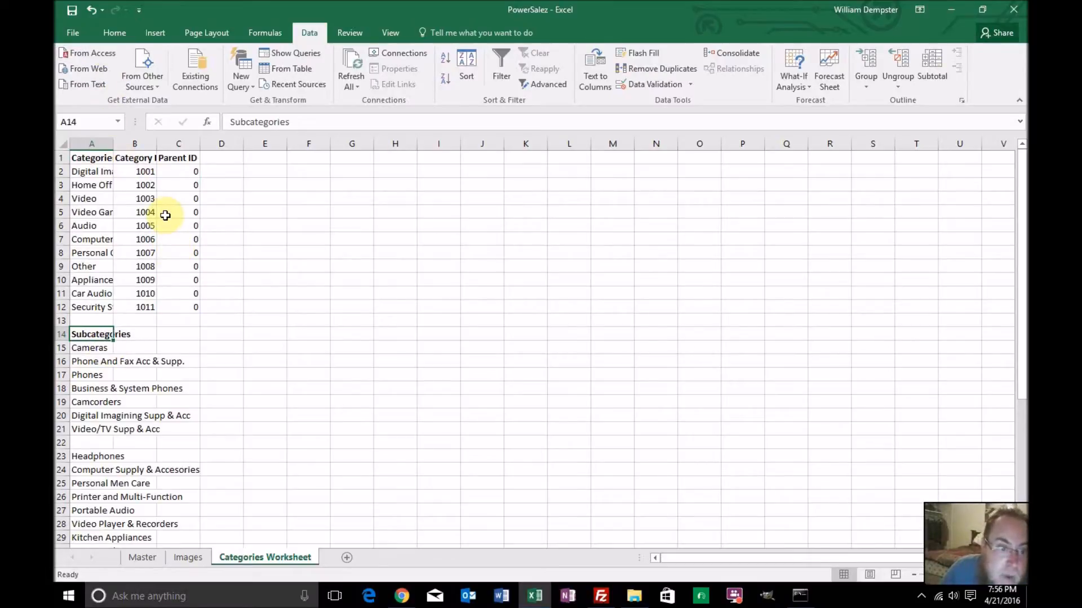
Enter 1012 and 1013 as the first subcategory IDs in B15:B16 and fill the series down to 1018 in B21
left_click(143, 334)
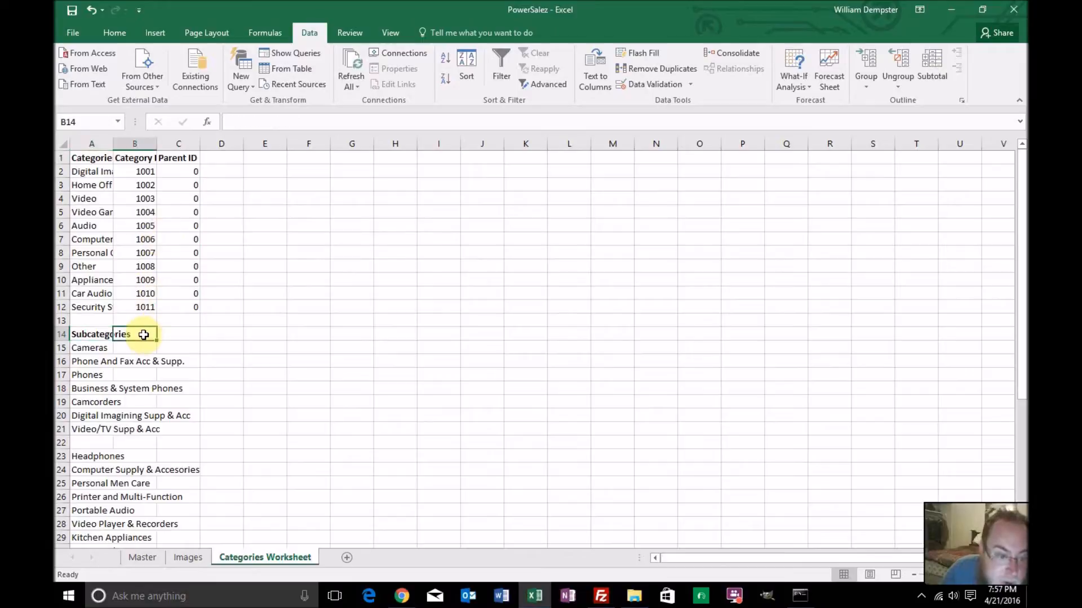
left_click(135, 348)
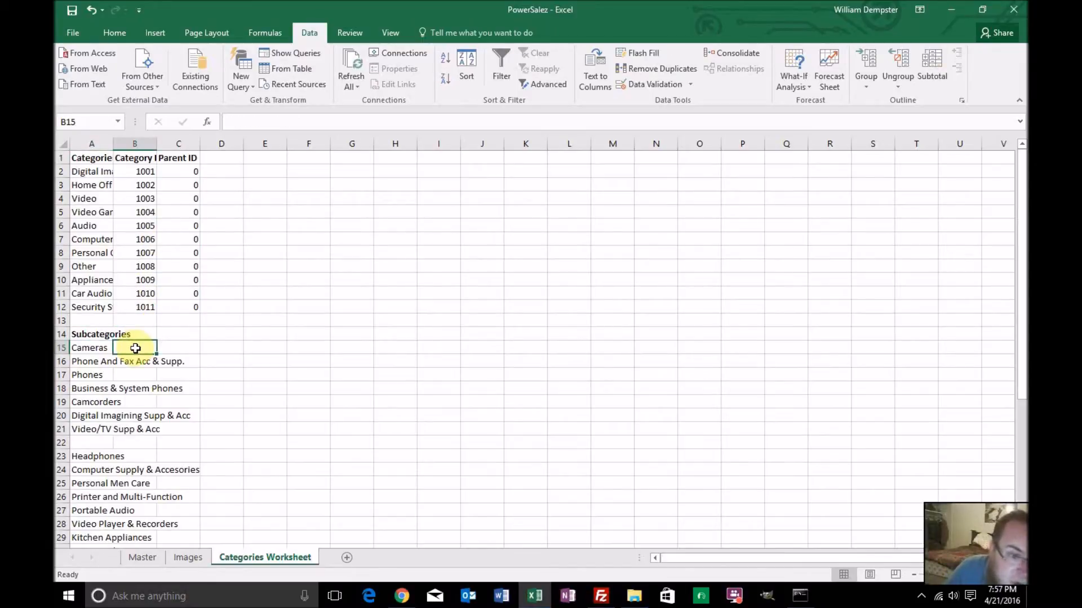
type("1012")
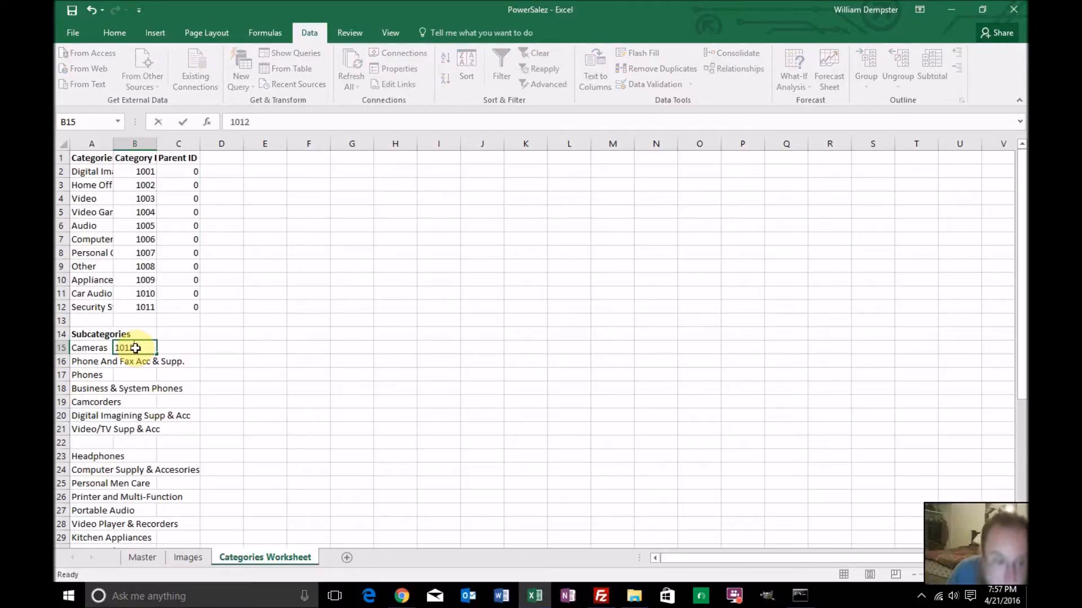
key("Return")
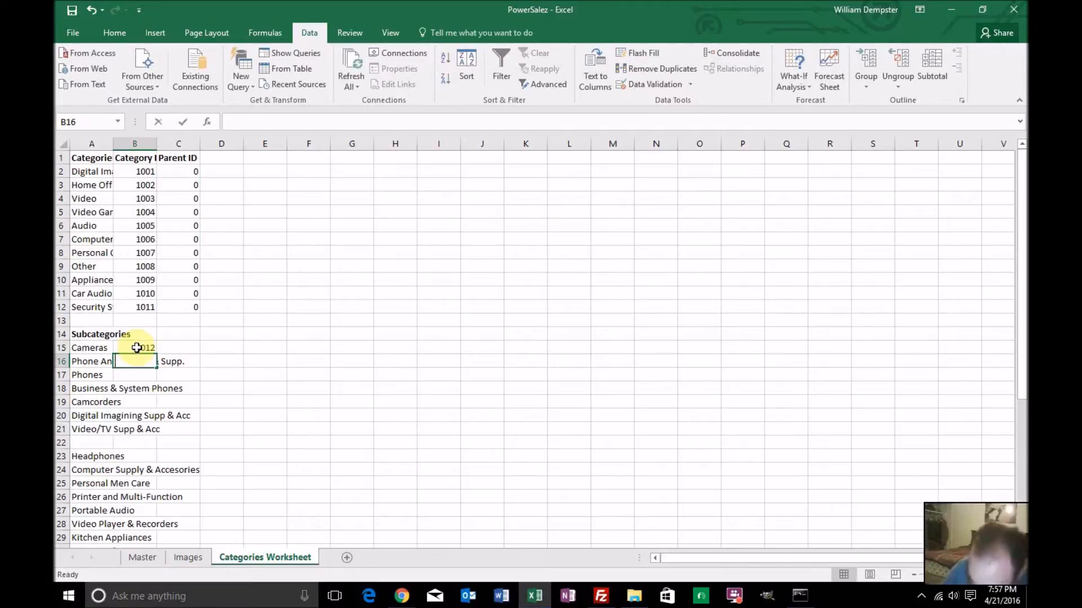
type("1013")
key("Return")
left_click_drag(130, 347, 144, 362)
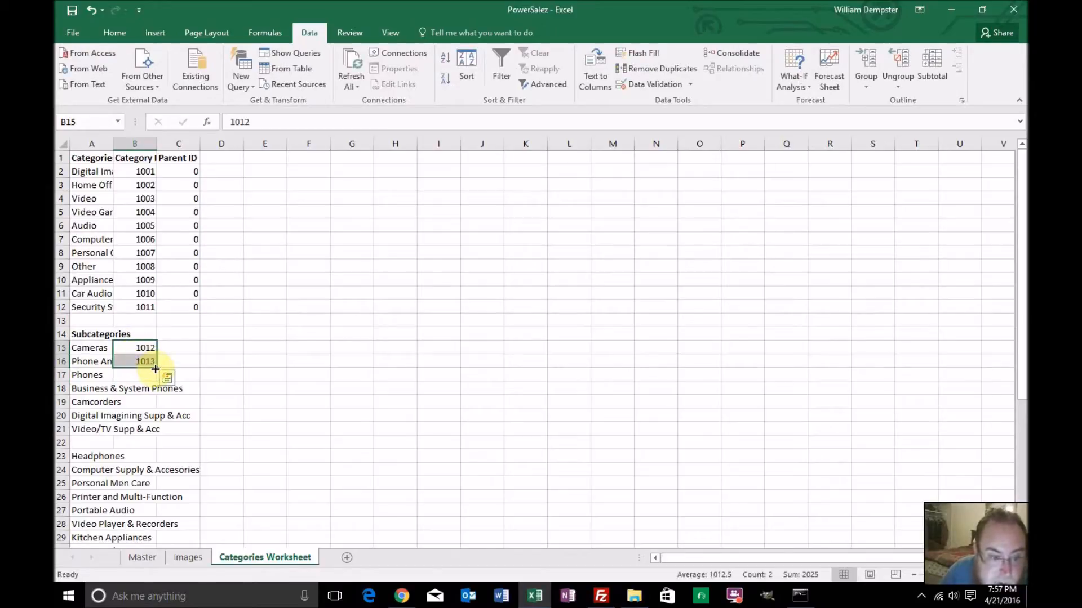
double_click(156, 368)
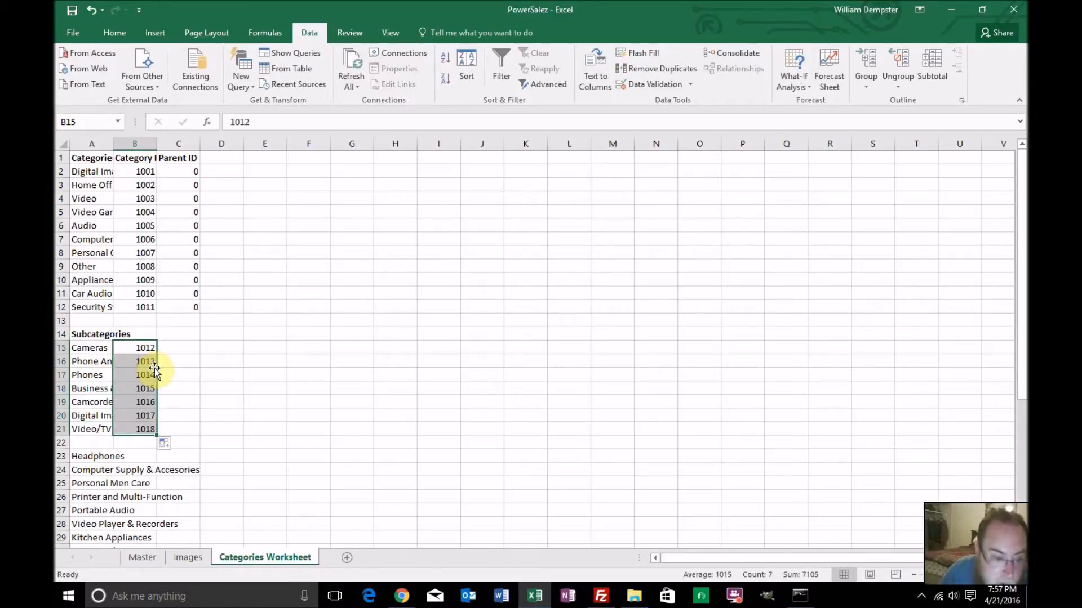
Delete the blank row 22 between Video/TV Supp & Acc and Headphones in the subcategory list
left_click(58, 443)
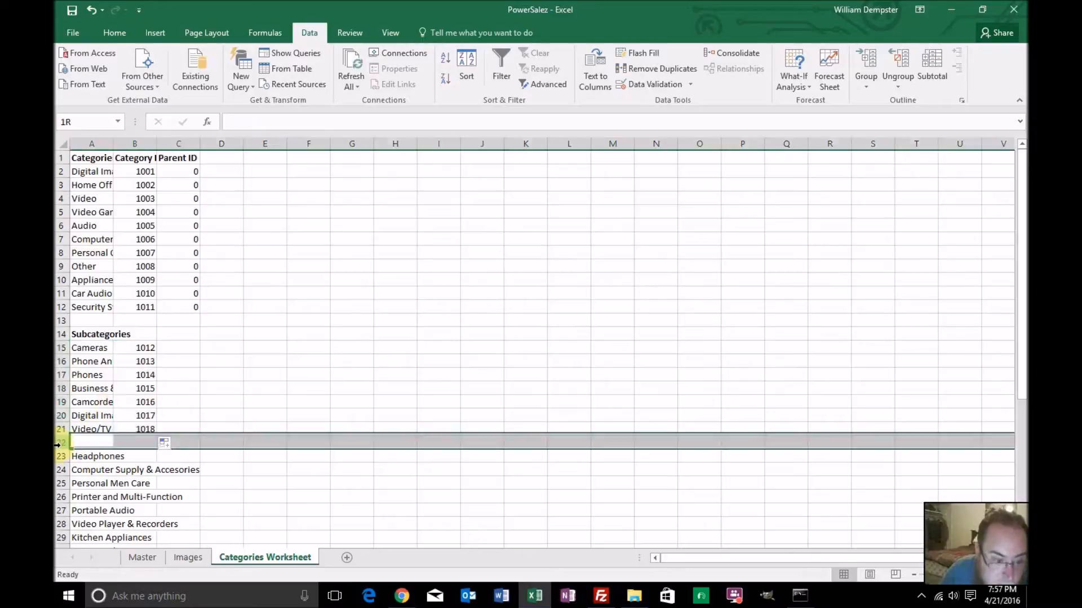
right_click(60, 446)
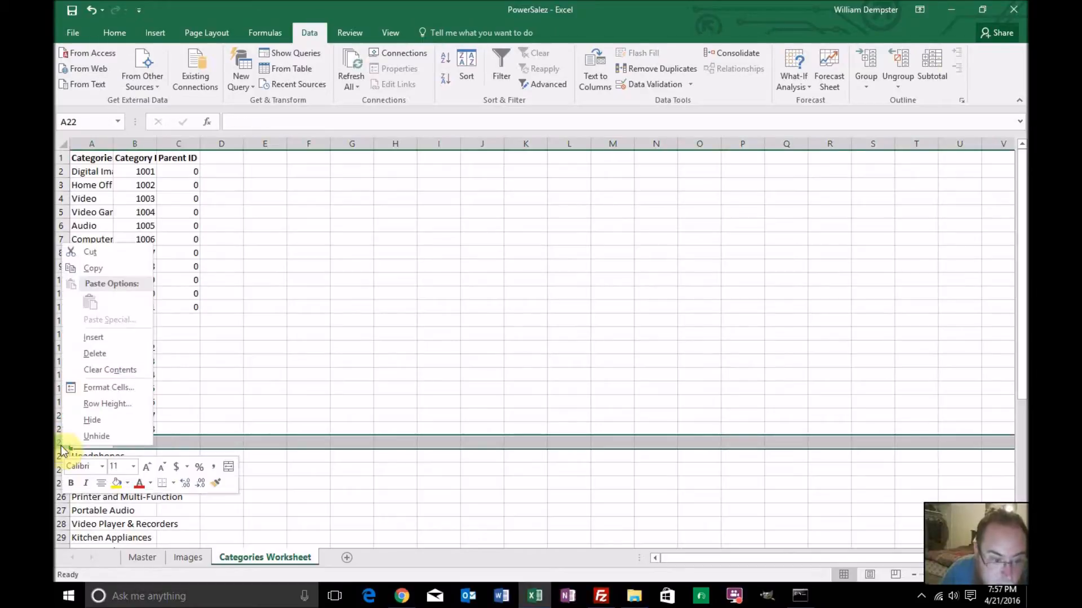
left_click(95, 355)
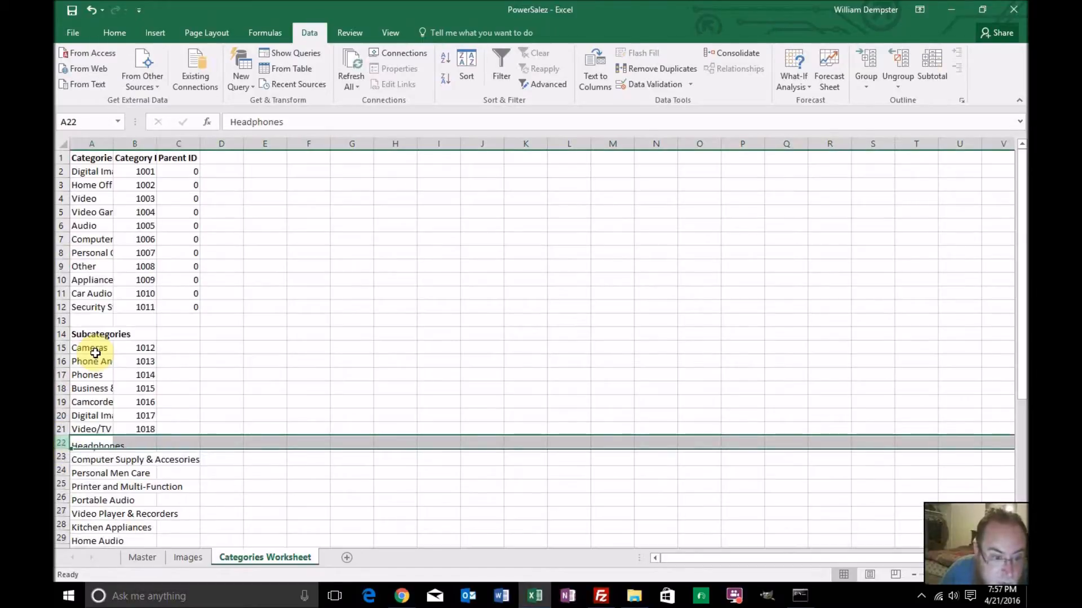
Review the Category_1 and Category_2 pairs on the Master sheet and remove the unique-records filter from Category_2
left_click(144, 557)
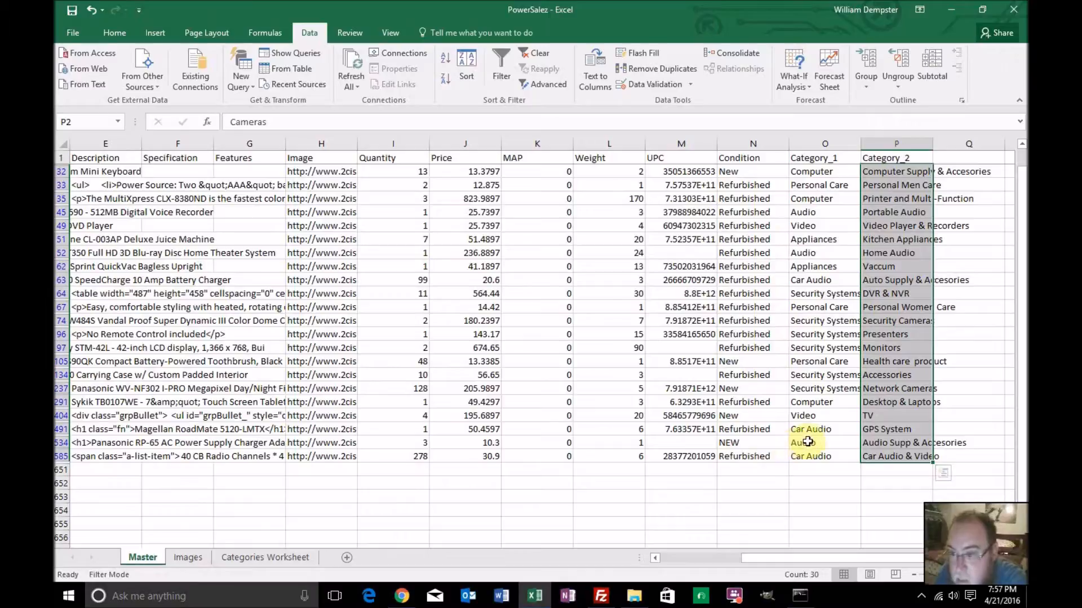
scroll(898, 410, "up", 2)
scroll(899, 409, "up", 1)
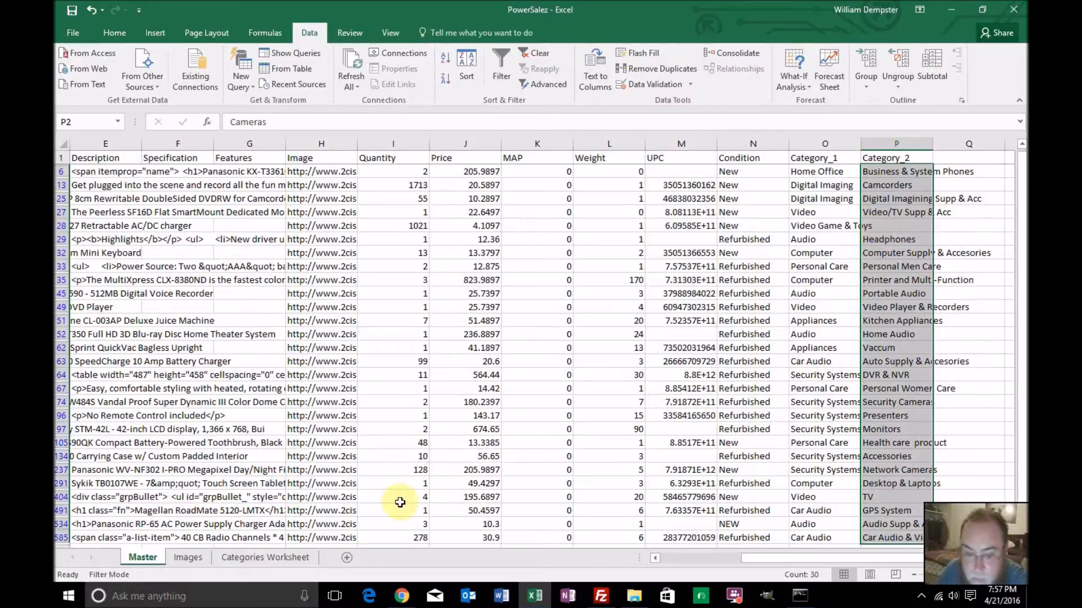
left_click(303, 560)
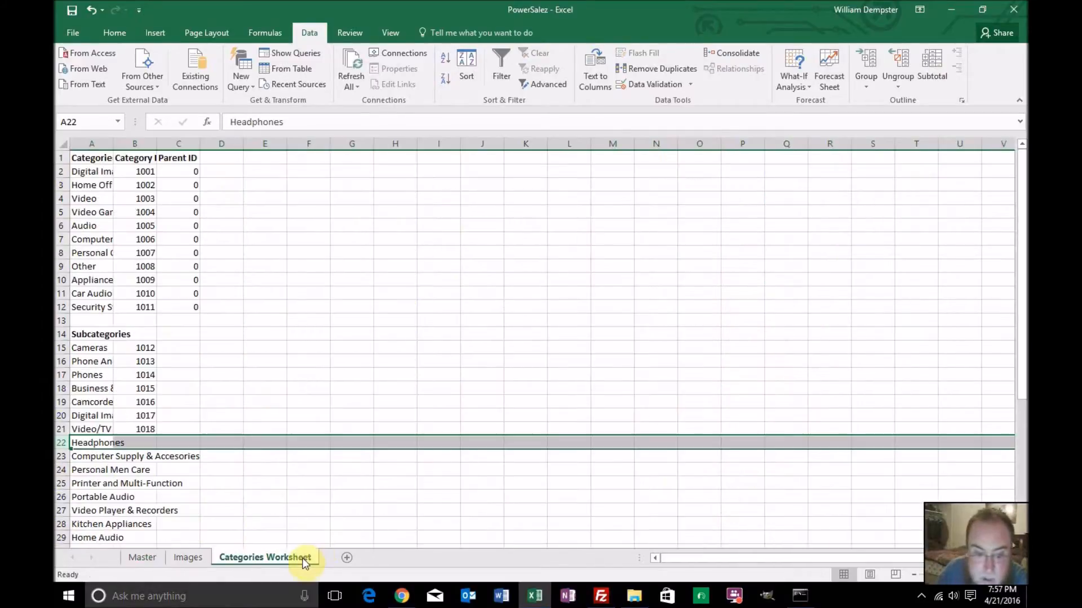
left_click(187, 348)
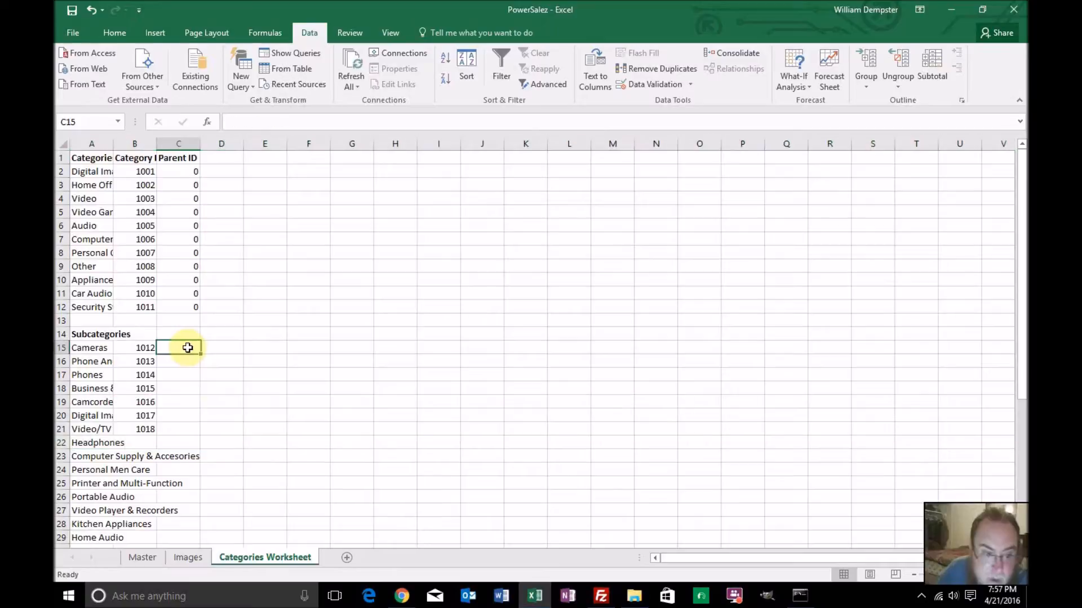
left_click(141, 558)
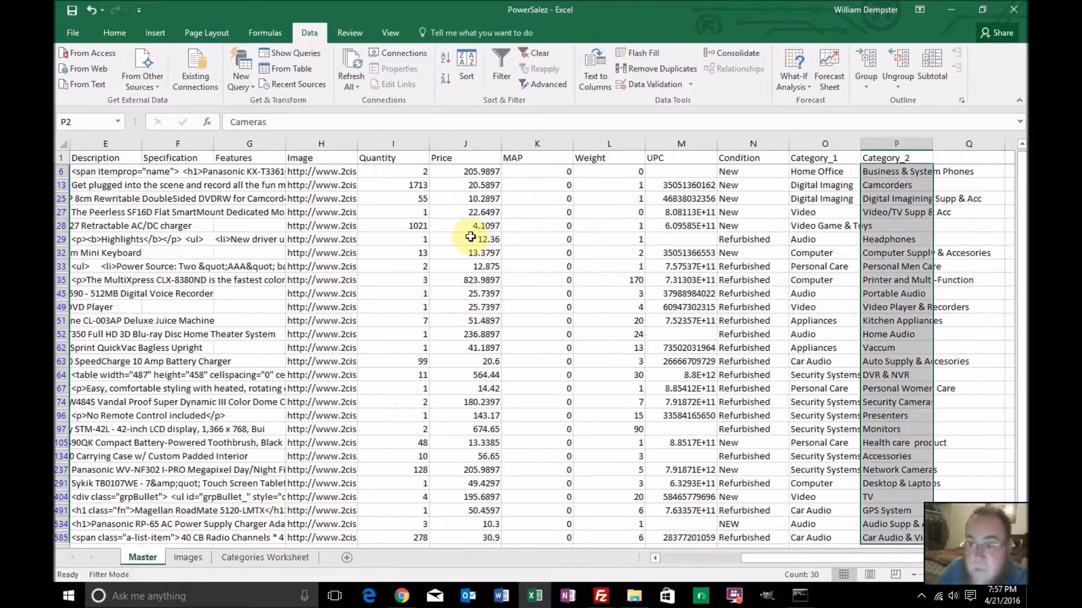
left_click(503, 61)
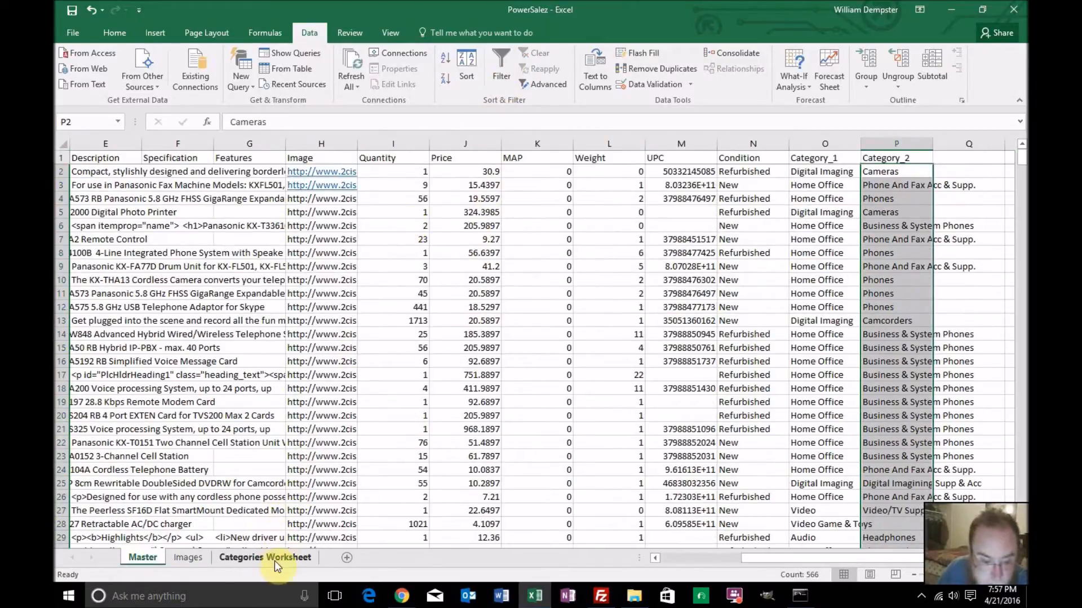
Start a VLOOKUP formula for the Cameras Parent ID in C15 of Categories Worksheet, with A15 as the lookup value
left_click(275, 561)
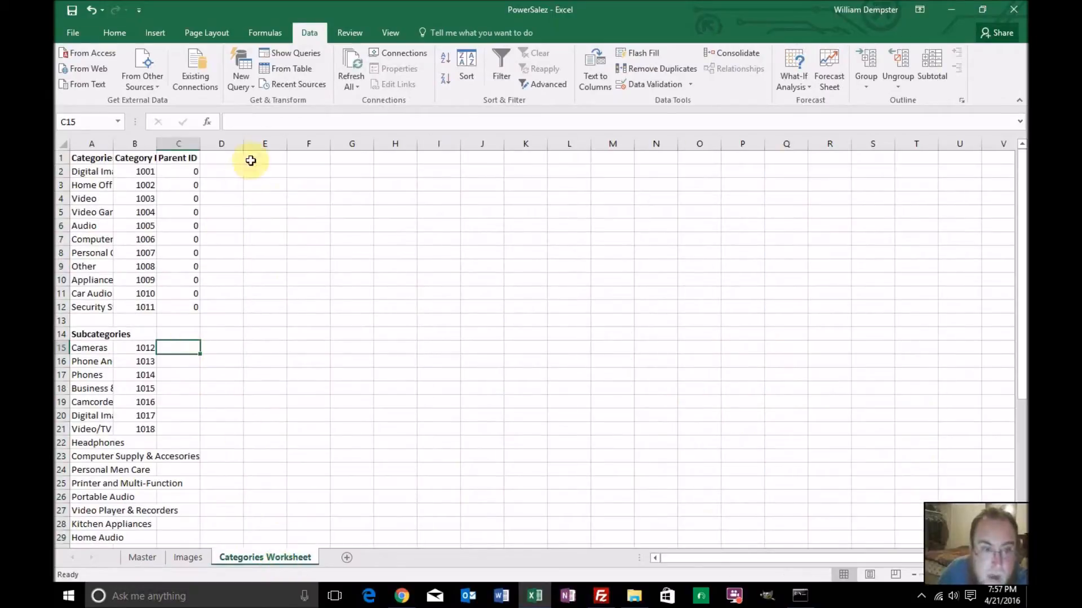
left_click(268, 121)
type("=vlookup")
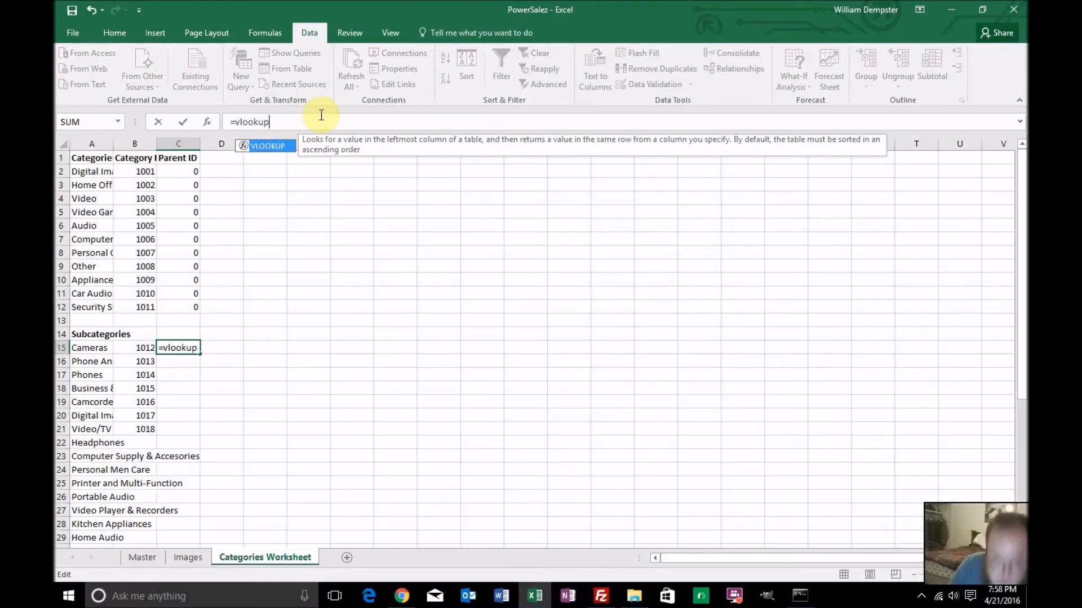
type("(")
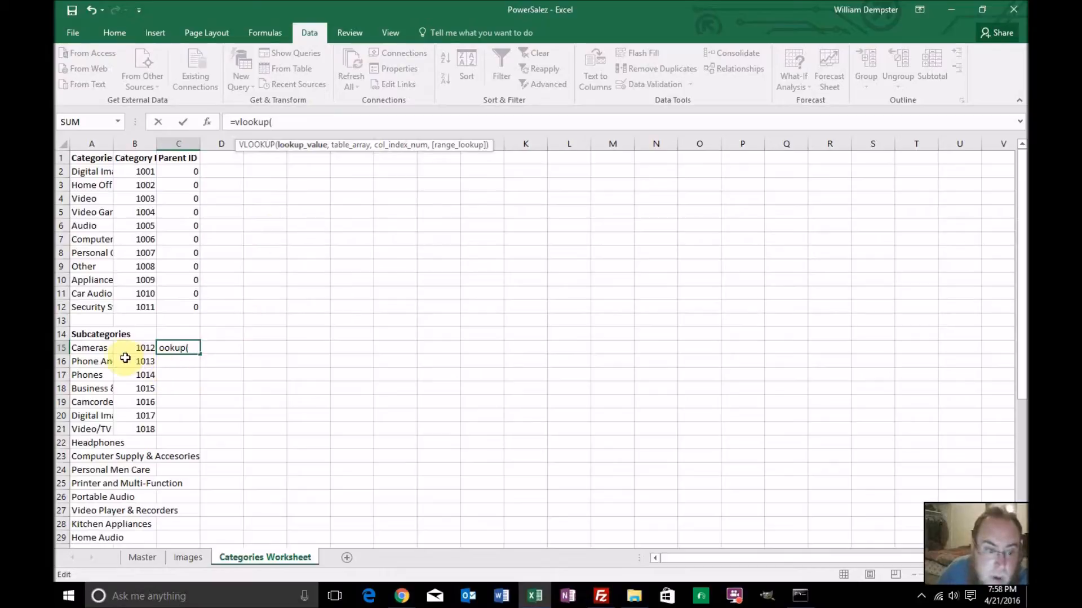
left_click(94, 350)
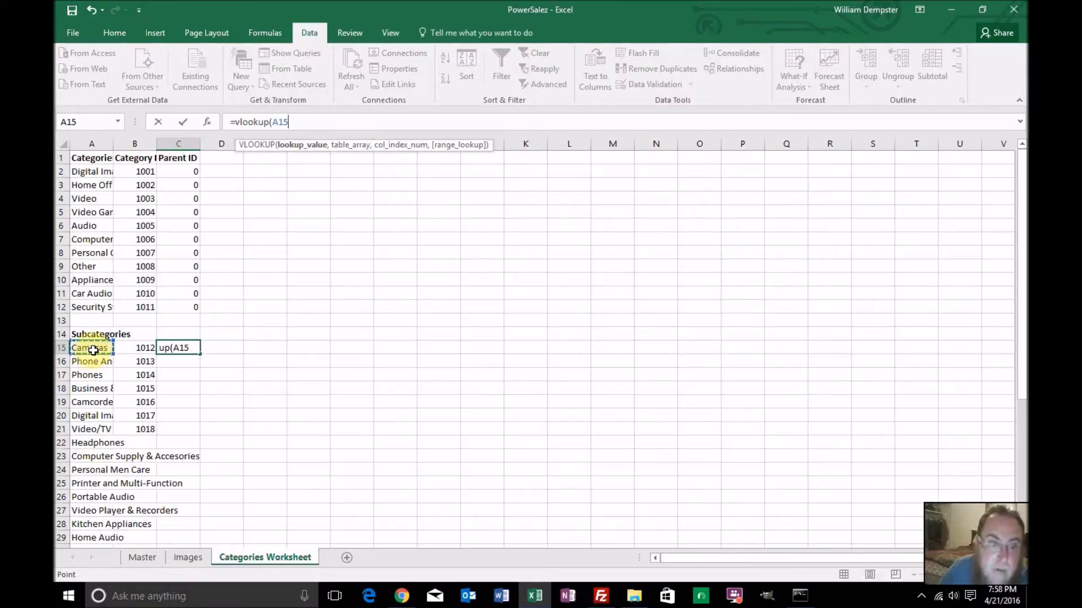
type(",")
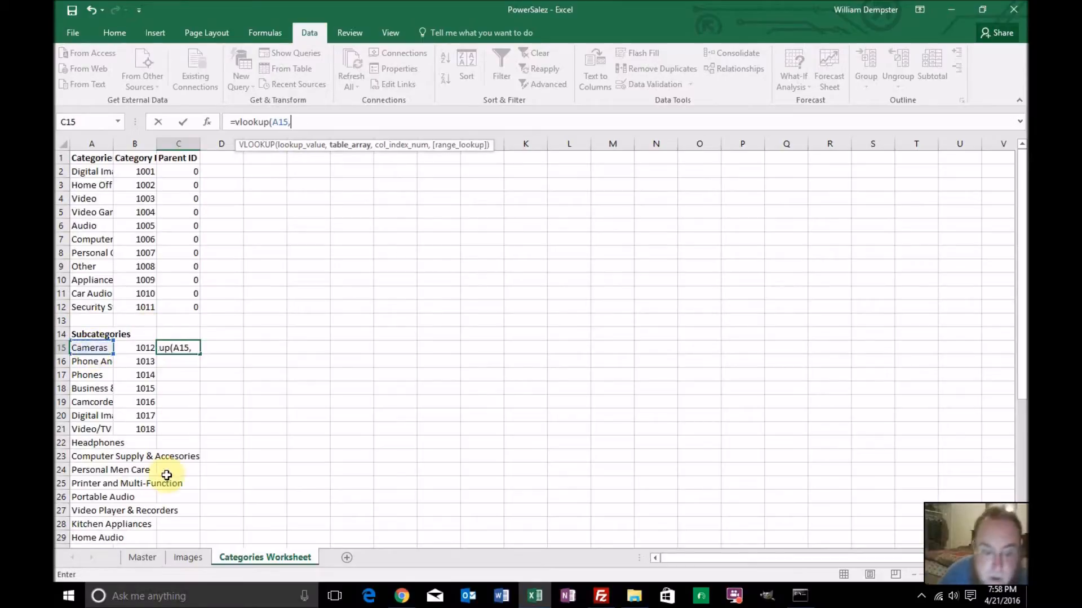
Continue the C15 VLOOKUP formula with a nested CHOOSE function as the table array, using {1,2} as its index number
left_click(184, 557)
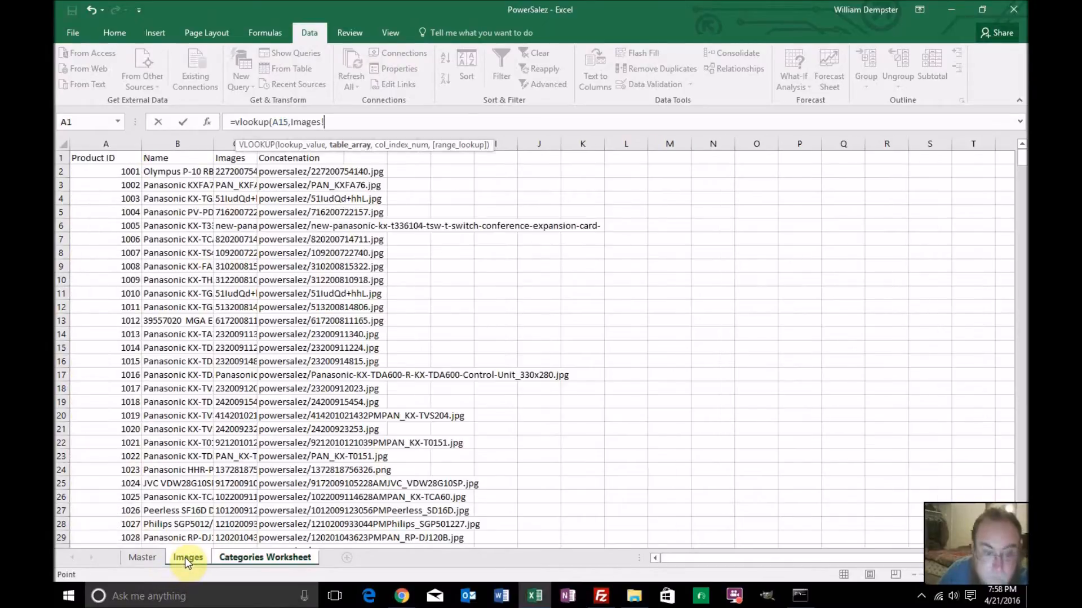
left_click(147, 556)
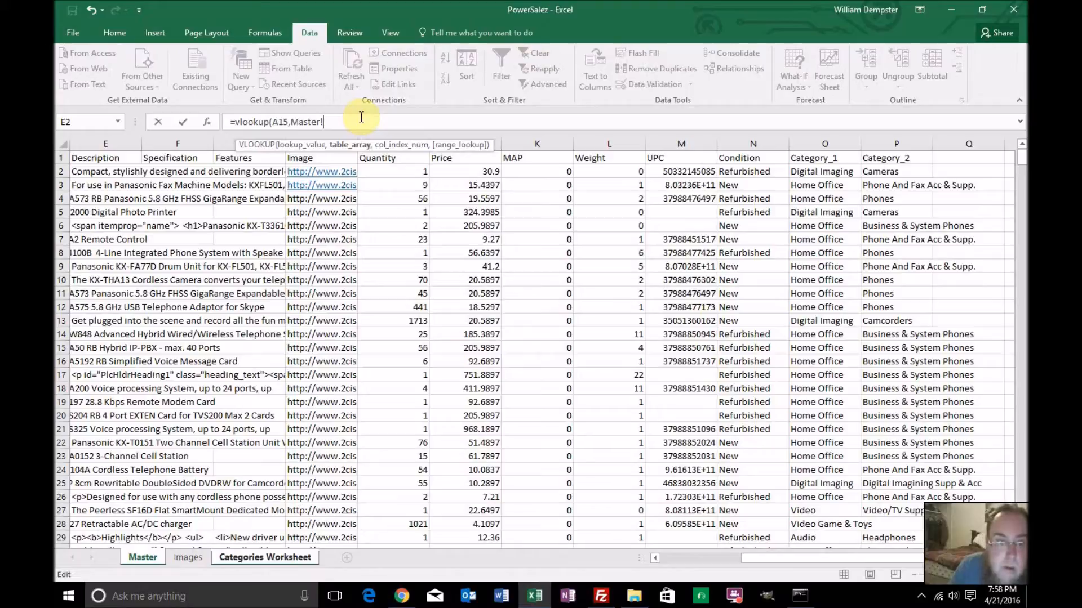
key("BackSpace")
key("BackSpace")
key("BackSpace")
key("BackSpace")
key("BackSpace")
key("BackSpace")
type("choose")
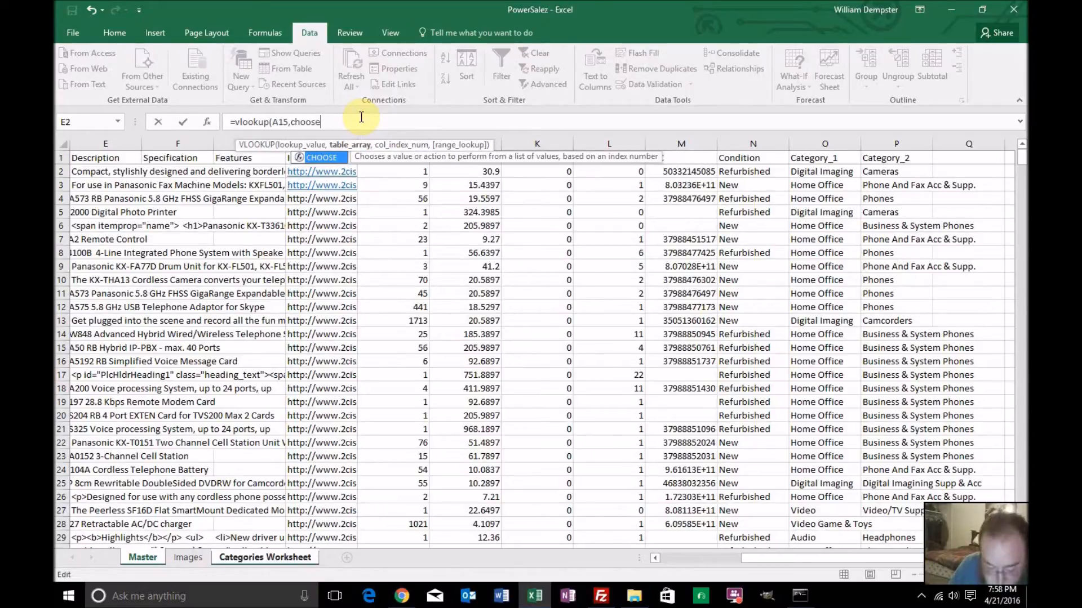
type("(")
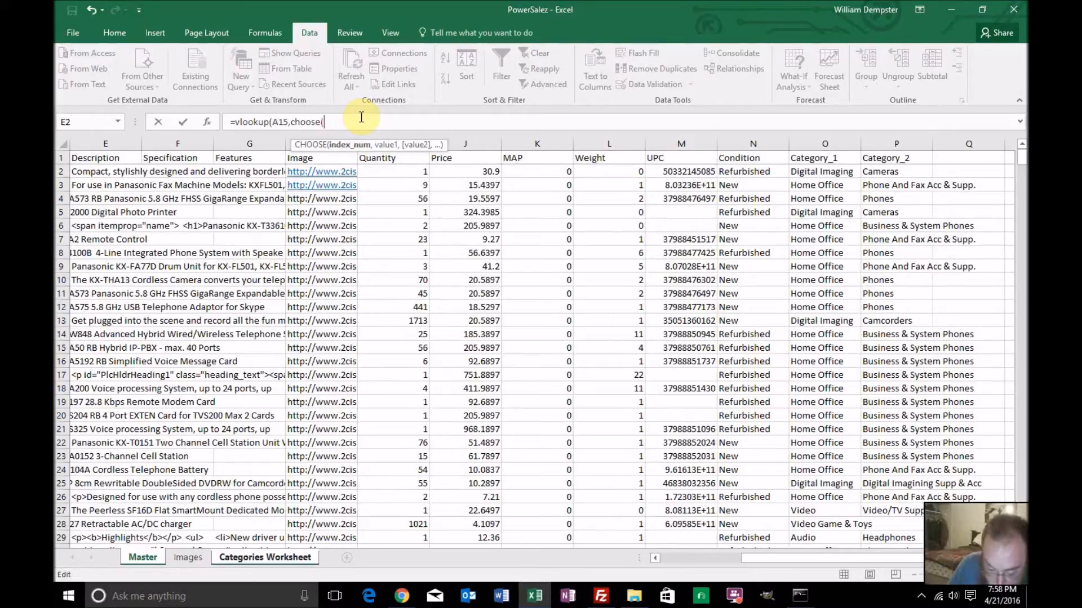
type("{1,2")
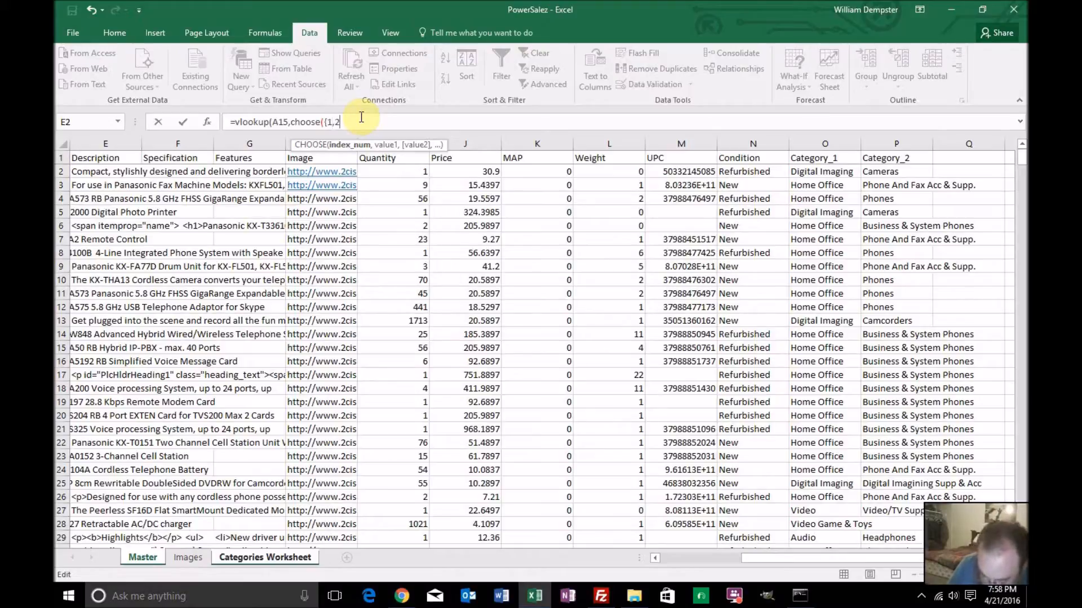
type("},")
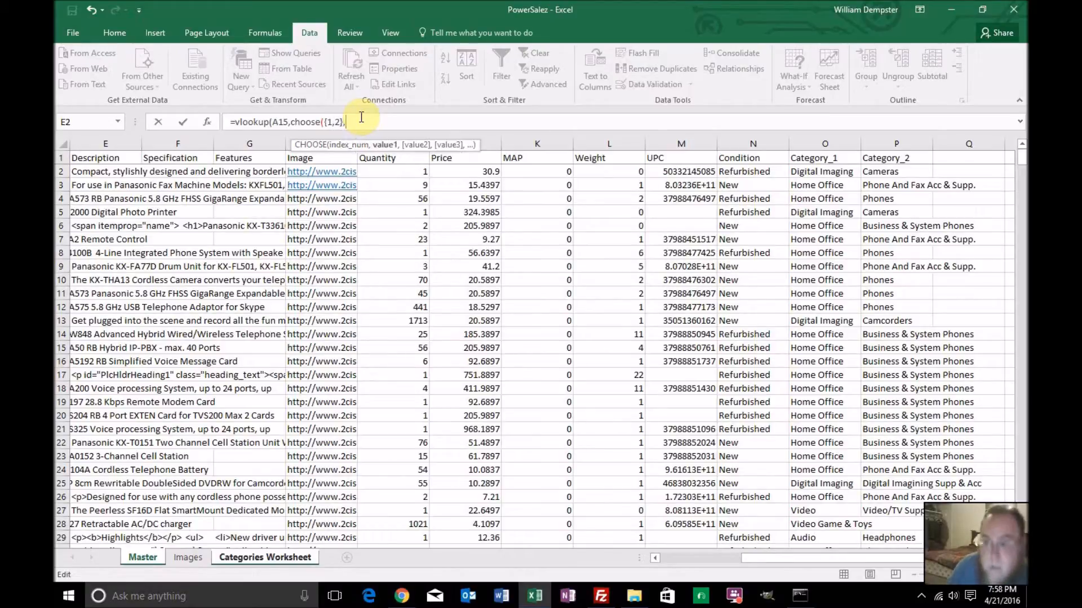
Add the Category_2 range P2:P650 on the Master sheet as the first CHOOSE value
left_click(882, 172)
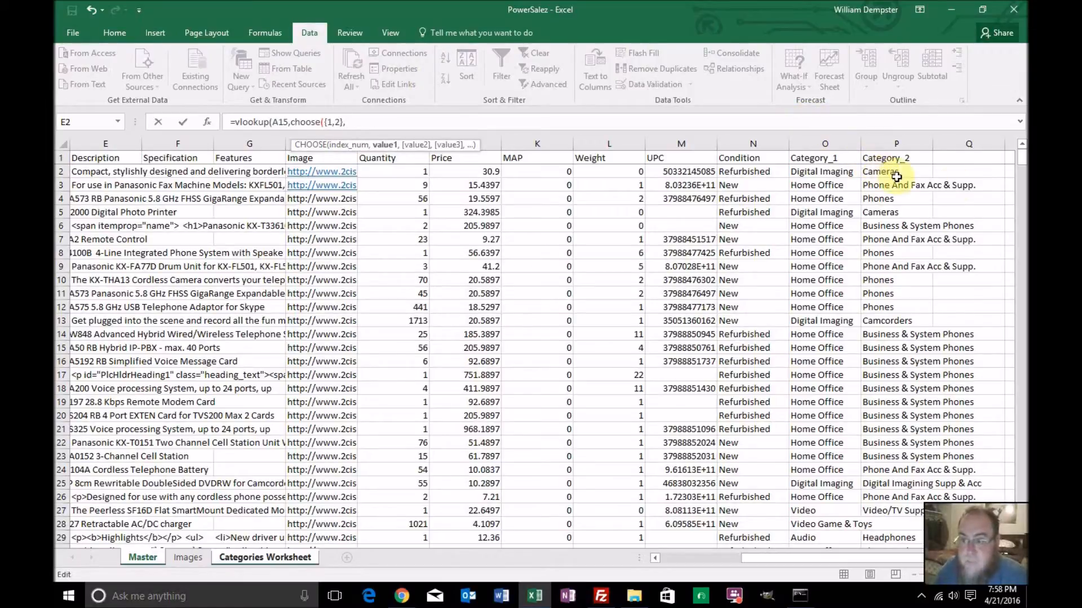
left_click_drag(1022, 159, 1022, 510)
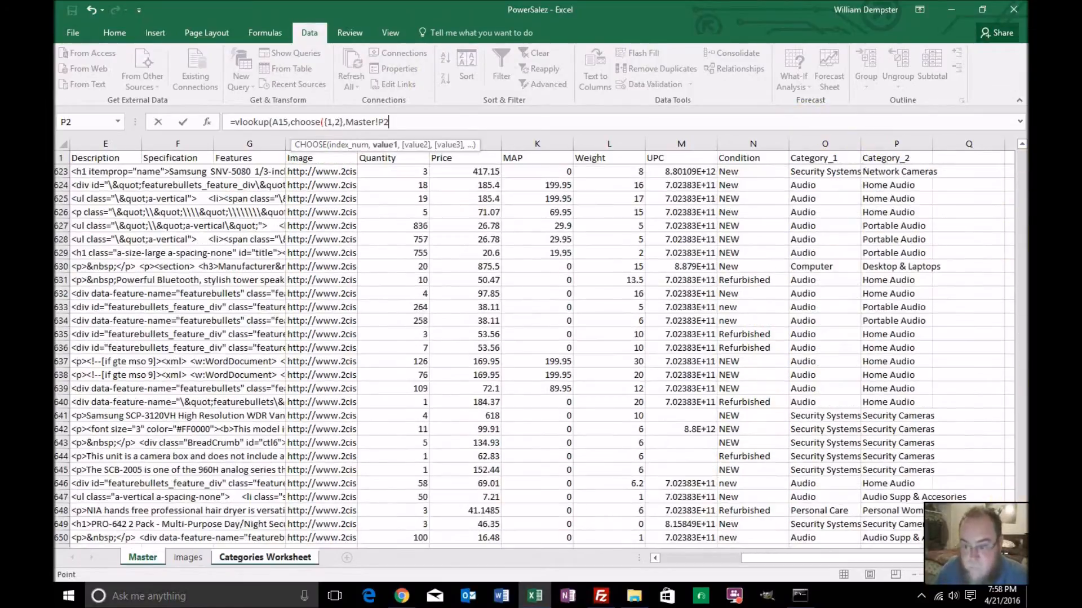
scroll(1022, 510, "down", 3)
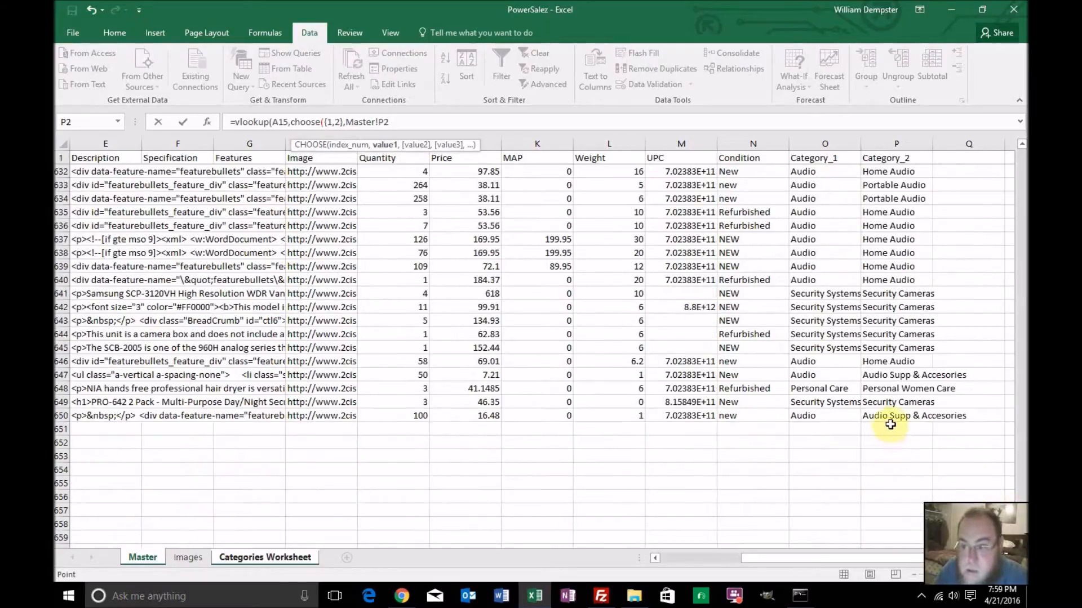
left_click(888, 416, "shift")
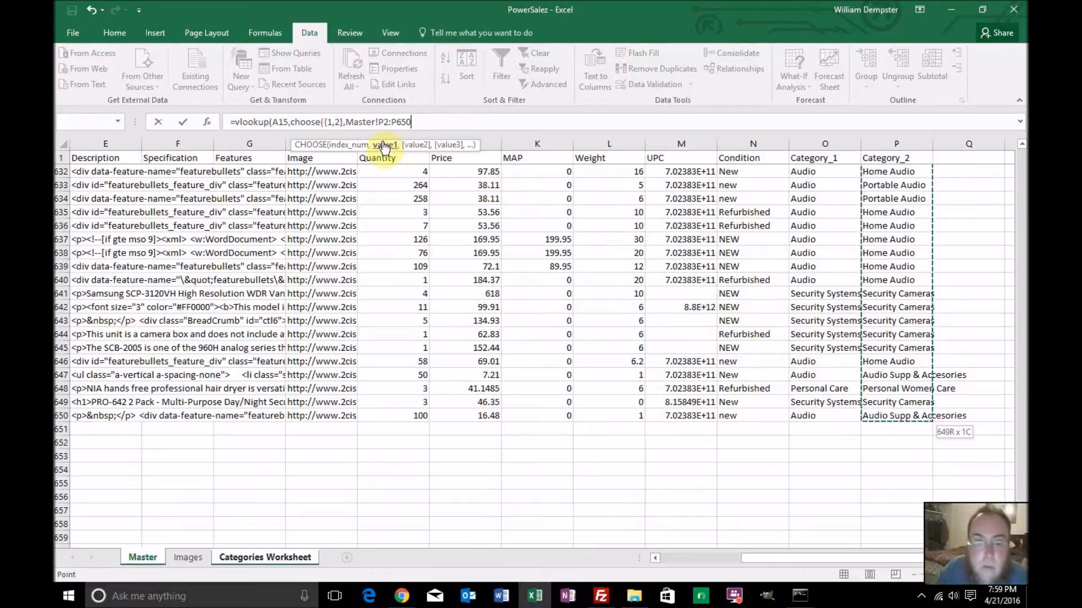
Make the first CHOOSE range absolute as Master!$P$2:$P$650 and add a comma after it
left_click(378, 122)
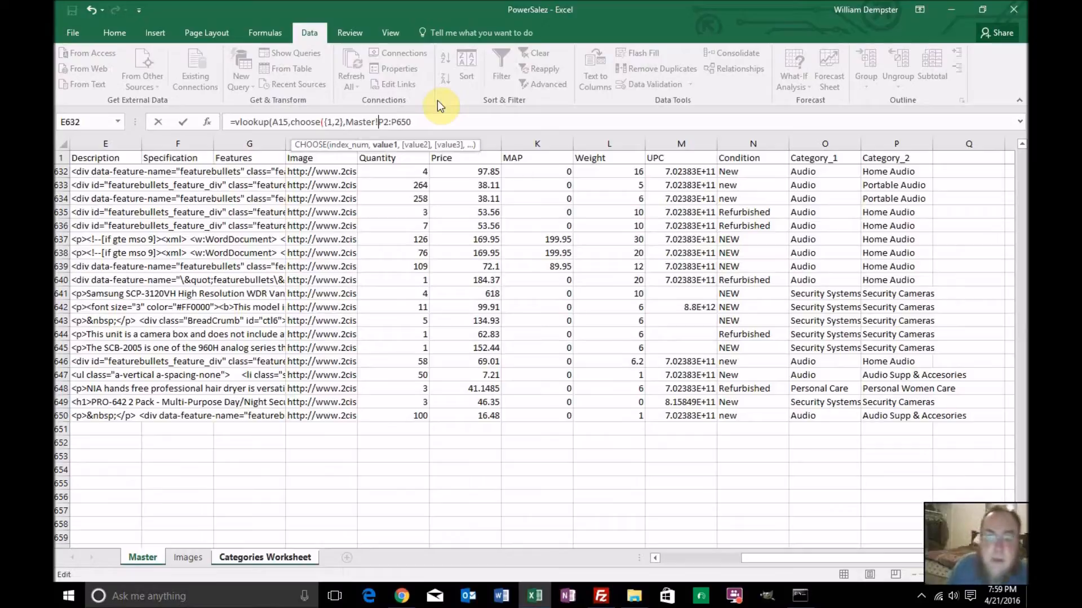
type("$")
key("Right")
type("$")
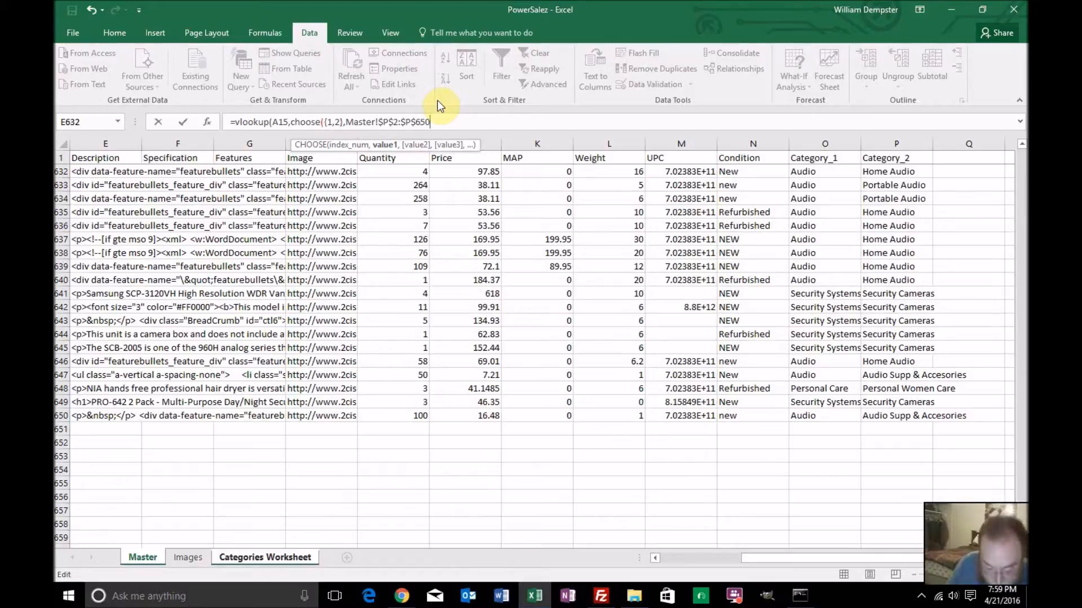
type(",")
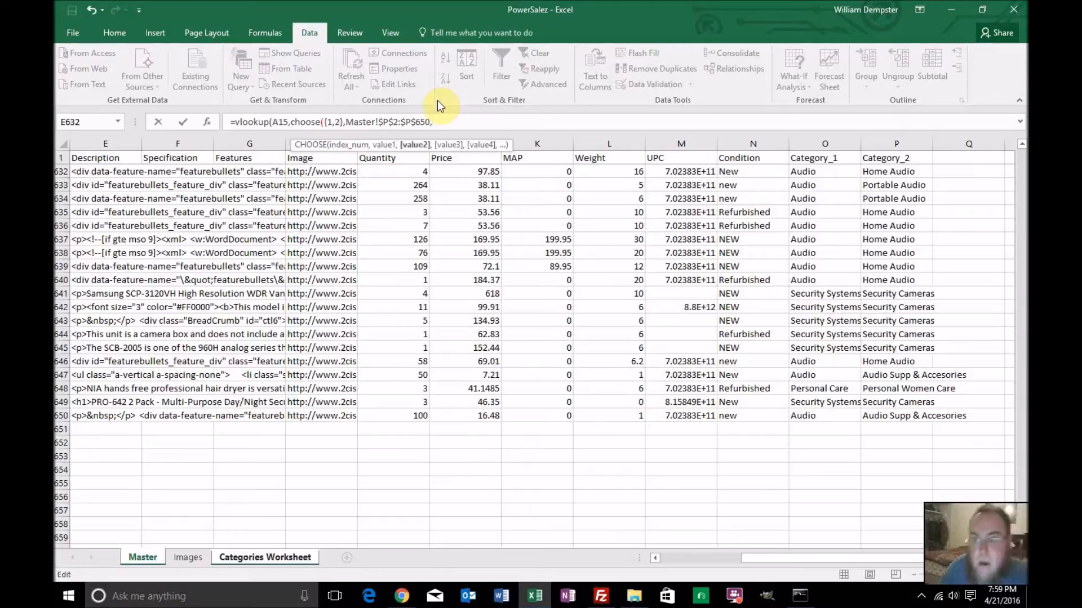
Add the Category_1 range O2:O650 on the Master sheet as the second CHOOSE value
scroll(1019, 451, "up", 8)
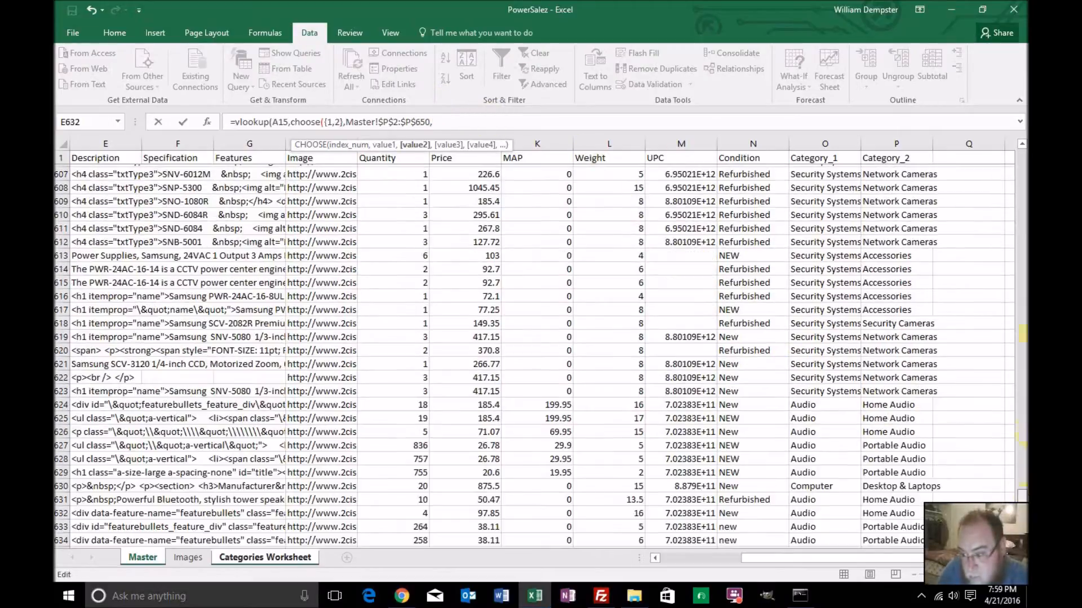
left_click_drag(1022, 496, 1022, 156)
left_click(822, 171)
left_click_drag(1021, 158, 1021, 506)
scroll(848, 420, "down", 3)
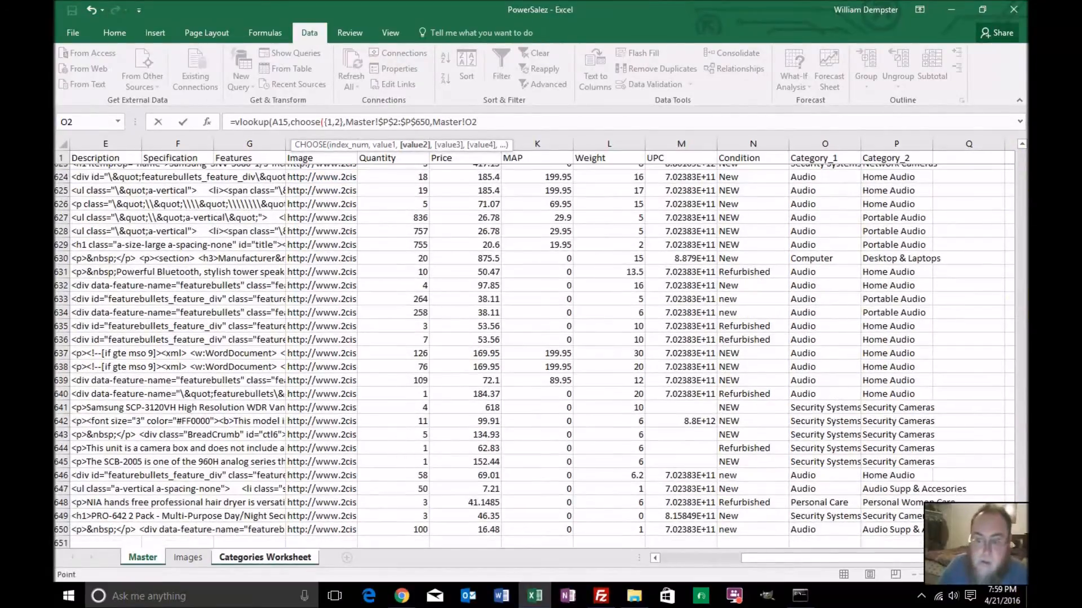
left_click(849, 421, "shift")
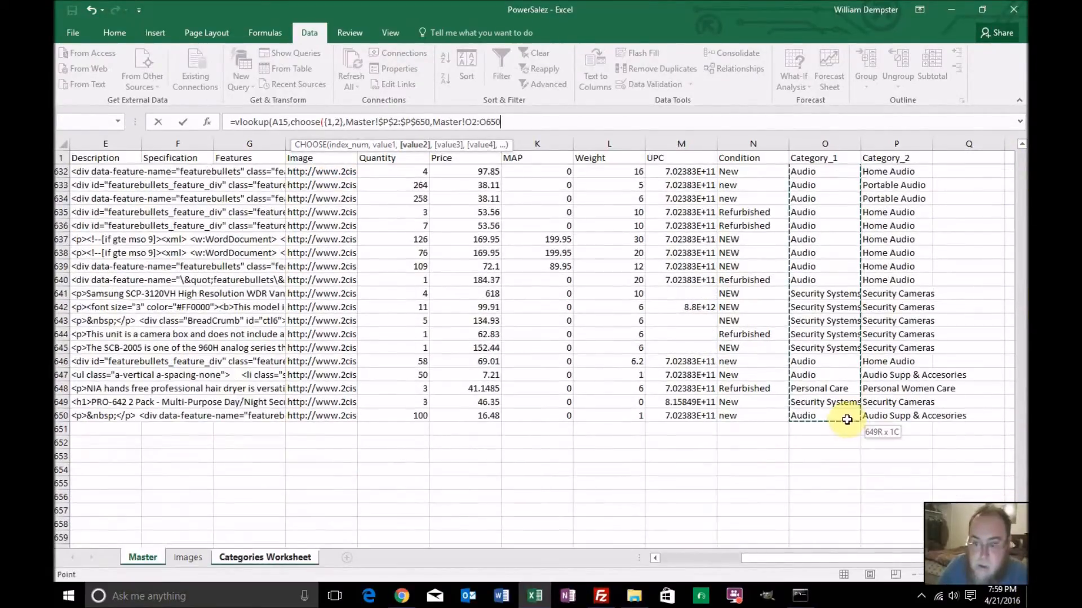
Make the second CHOOSE range absolute as Master!$O$2:$O$650
left_click(467, 122)
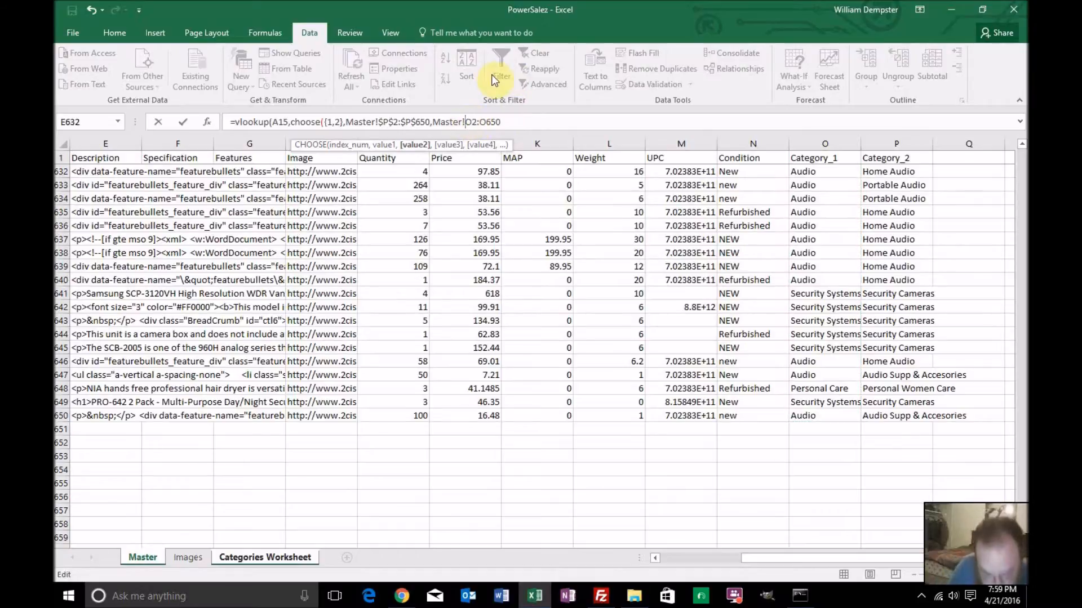
type("$")
key("Right")
type("$")
key("Right")
key("Right")
type("$")
key("Right")
type("$")
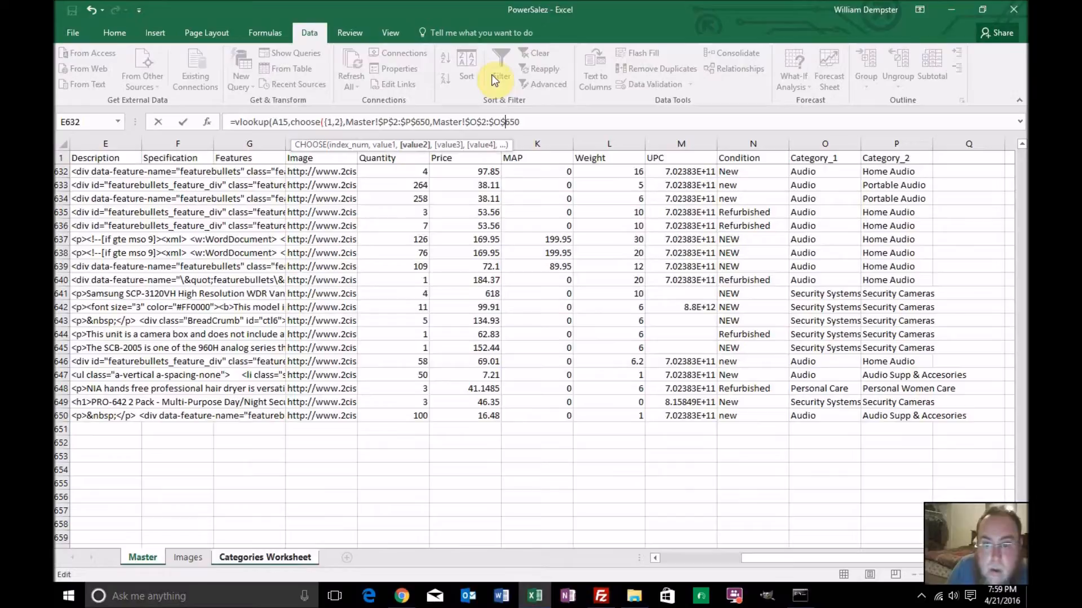
key("Right")
Close the CHOOSE function, finish the VLOOKUP with column index 2 and range lookup 0, and enter the formula in C15
type(",")
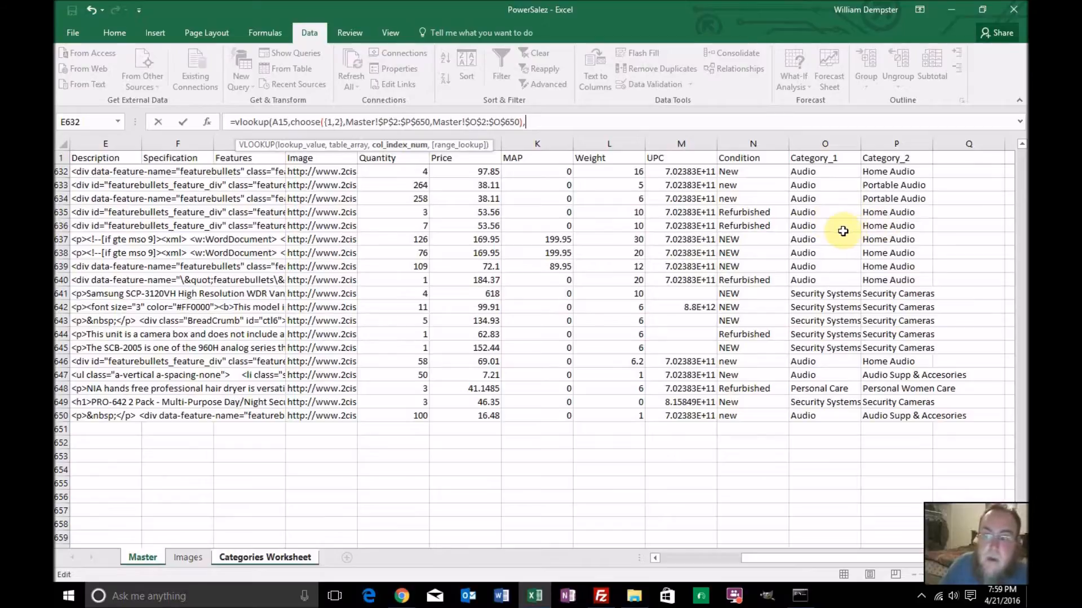
type("2,0")
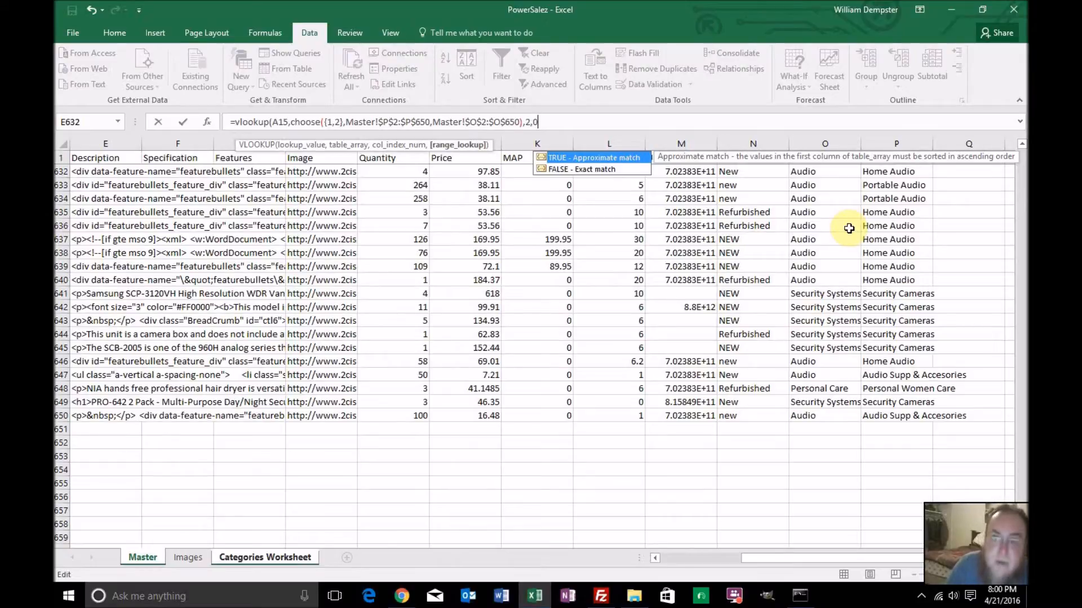
type(")")
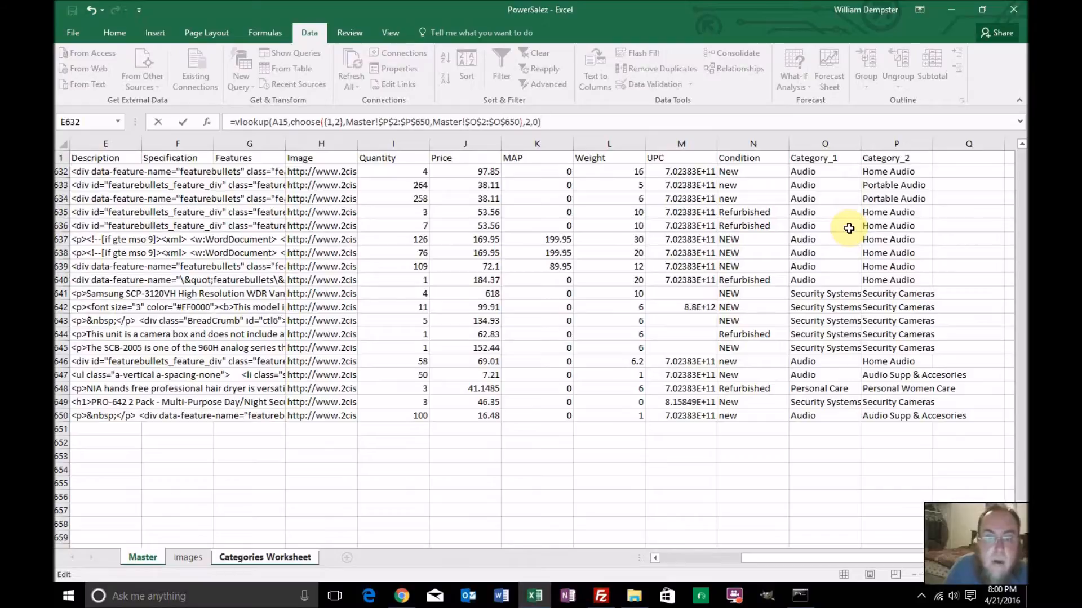
key("Left")
key("Left")
key("Left")
key("Left")
key("Left")
key("Left")
key("Left")
key("Left")
key("Left")
key("Left")
key("Left")
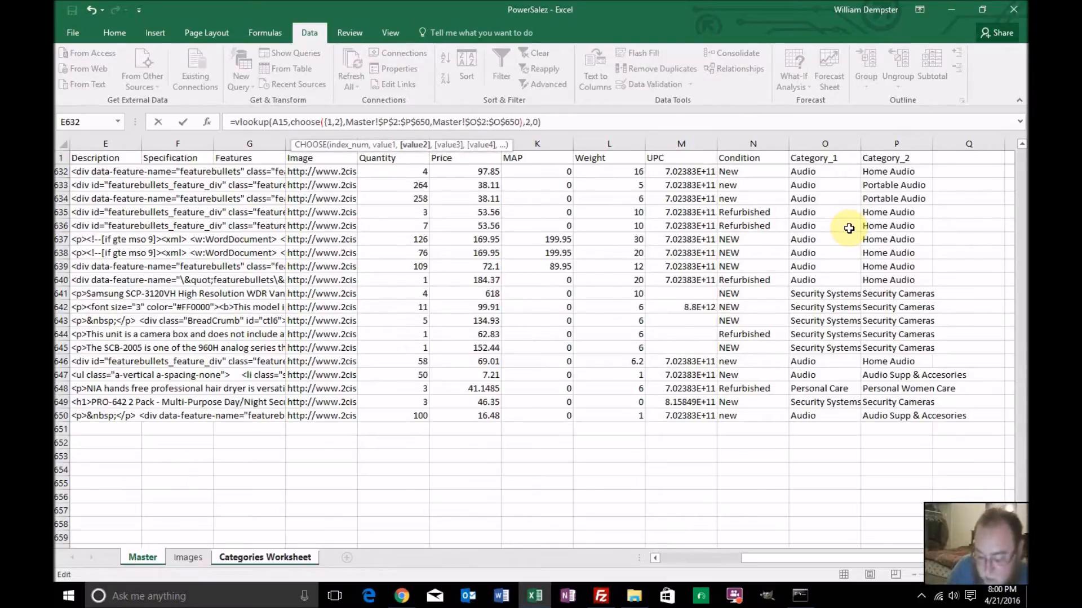
key("Return")
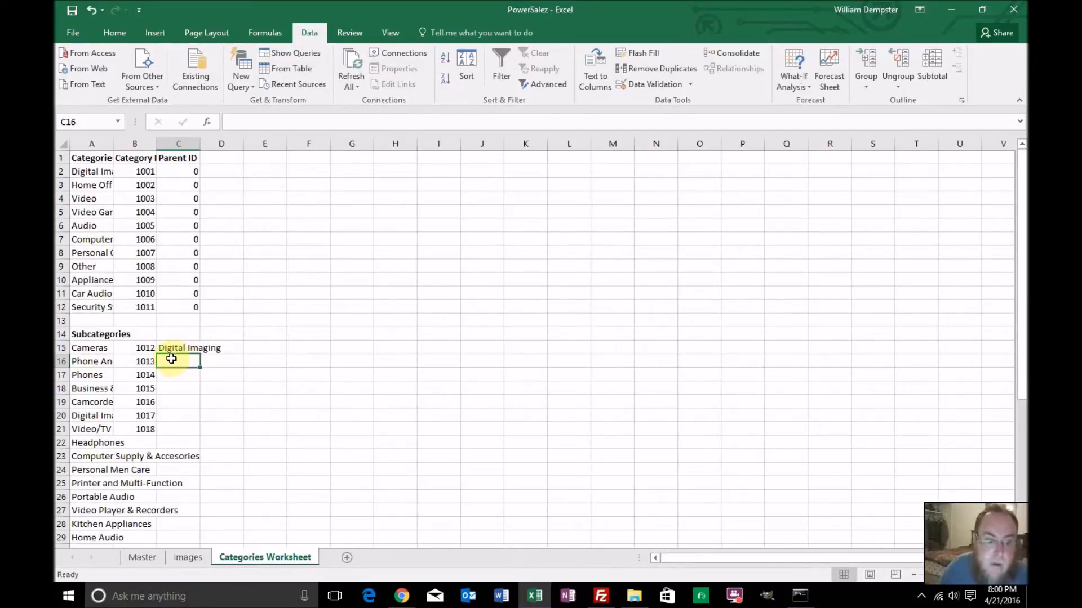
Wrap the C15 formula in an outer VLOOKUP as its lookup value, with A2:B12 as the table array
left_click(187, 348)
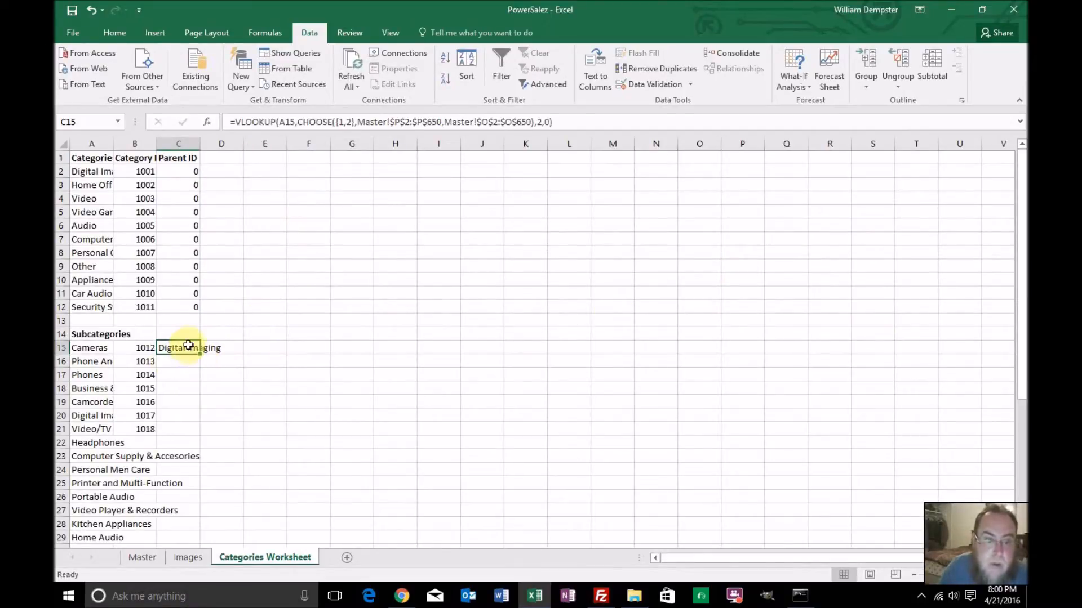
left_click(236, 122)
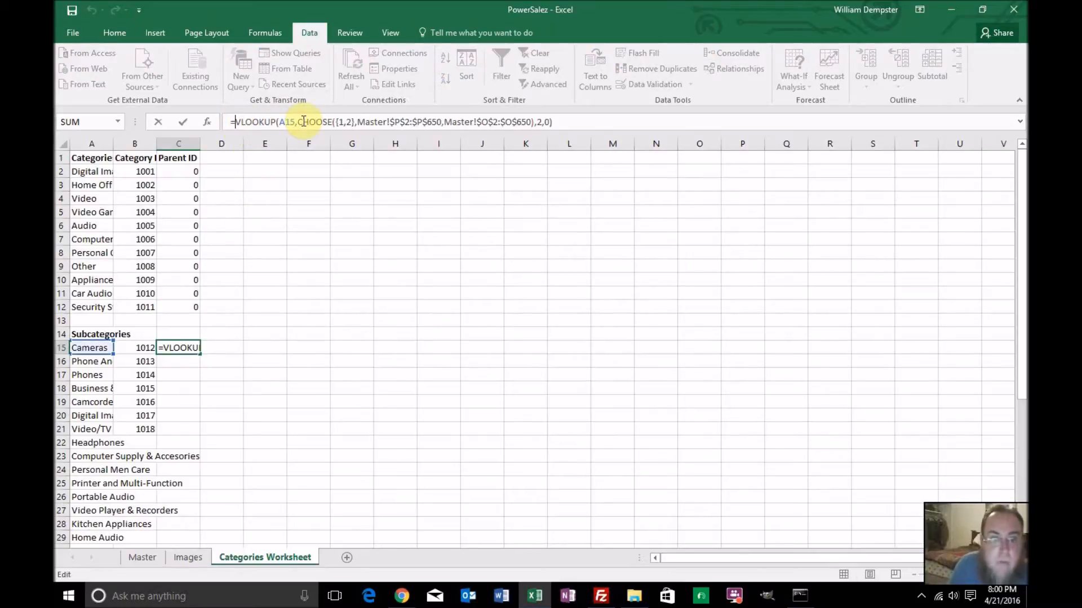
type("vlookup")
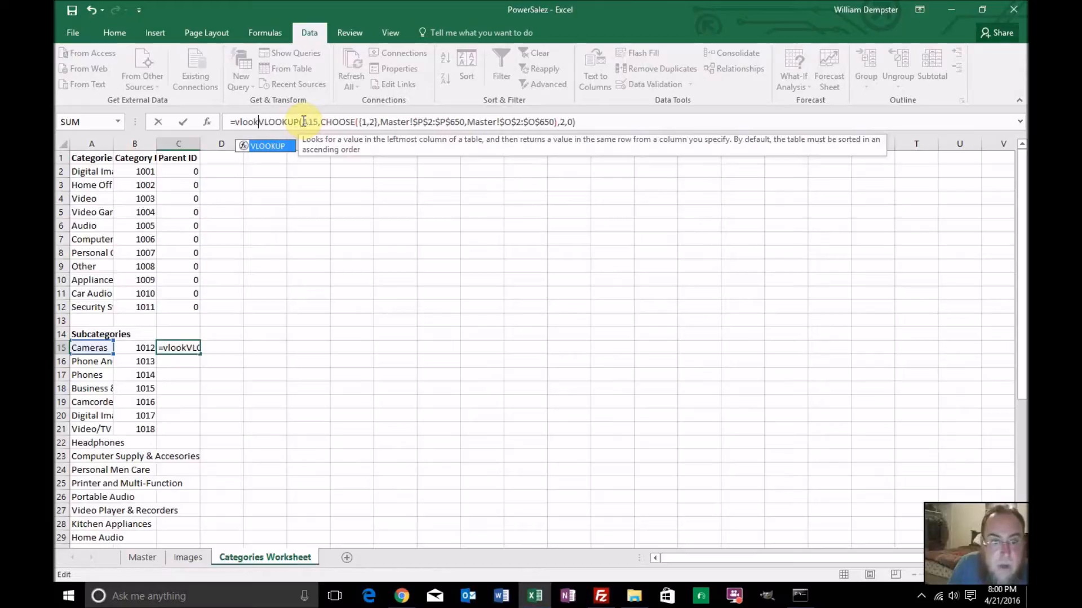
type("(")
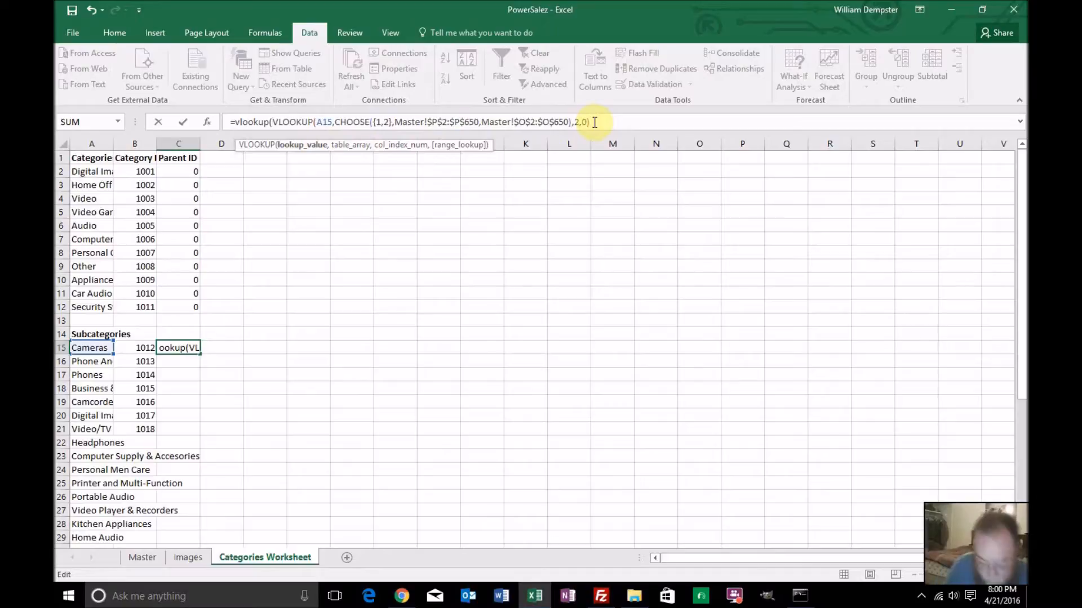
type(",")
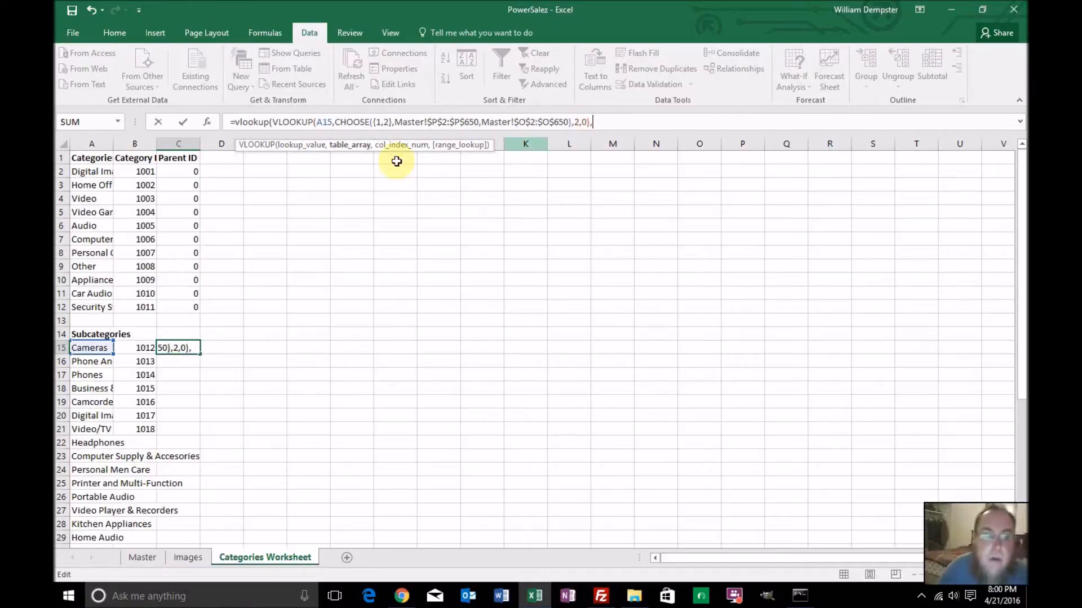
left_click(90, 172)
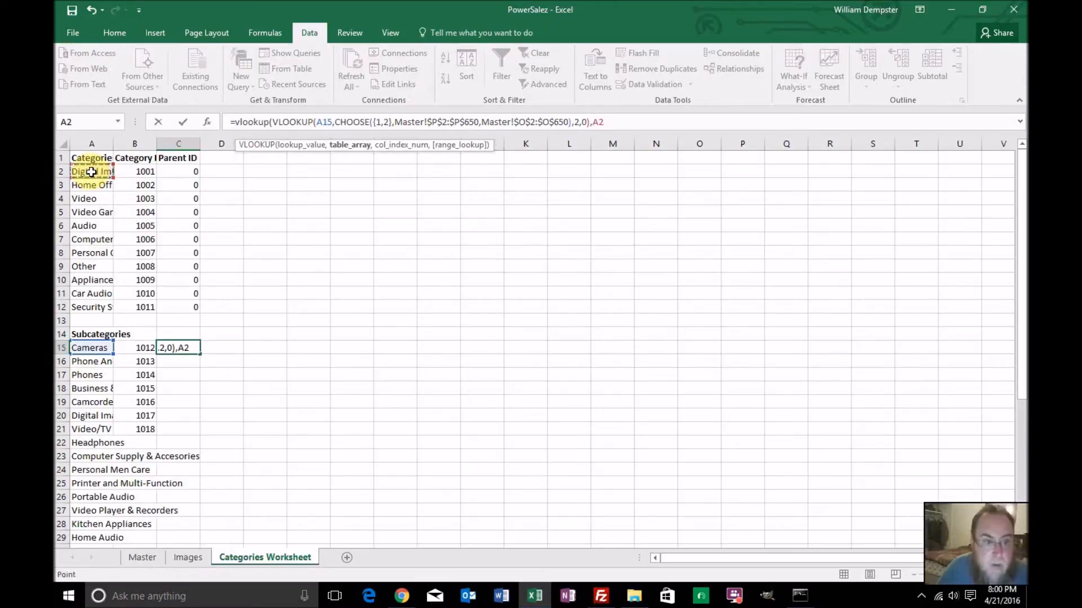
left_click(149, 308, "shift")
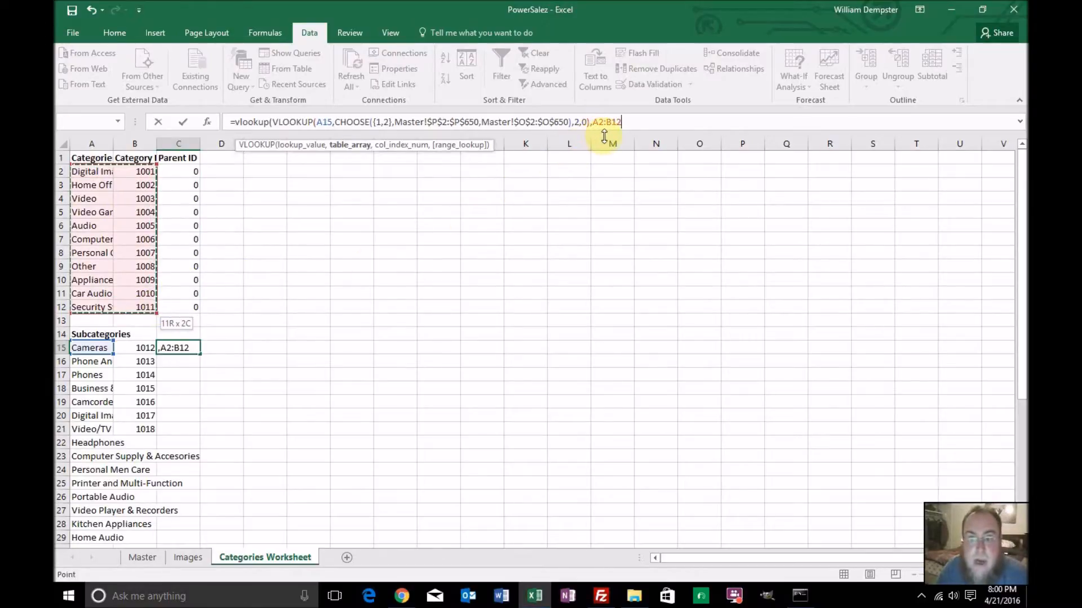
Make the outer VLOOKUP's table array in C15 absolute as $A$2:$B$12
left_click(590, 122)
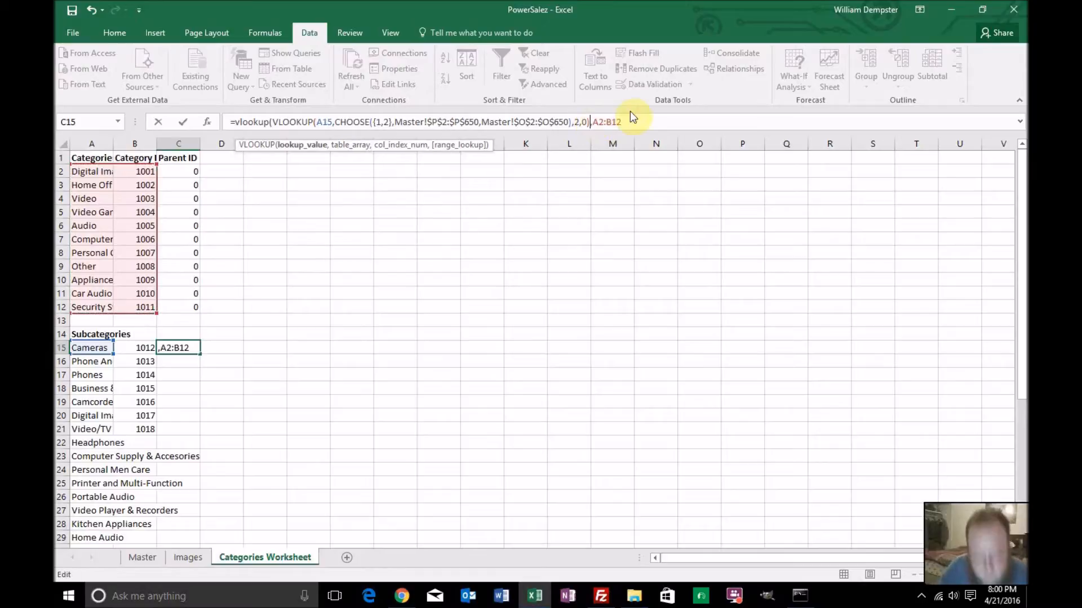
type("$")
key("Right")
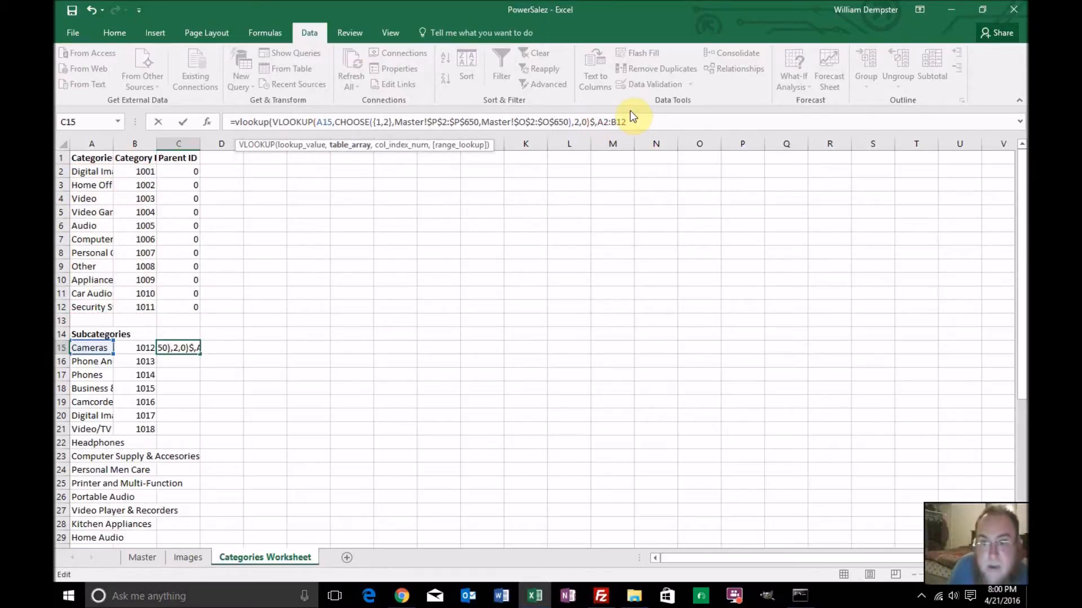
key("BackSpace")
key("BackSpace")
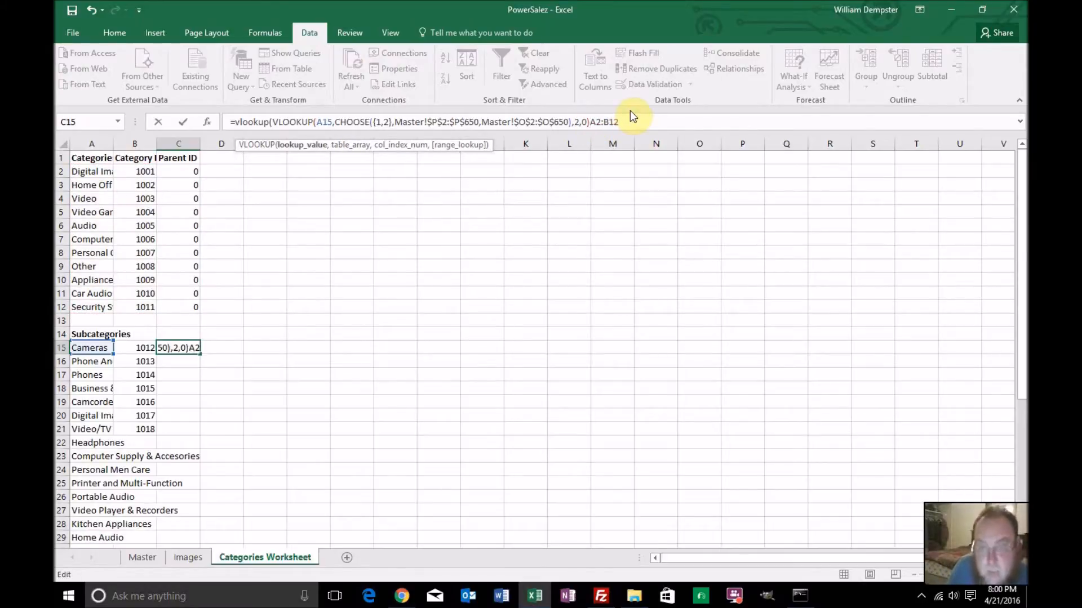
type(",$")
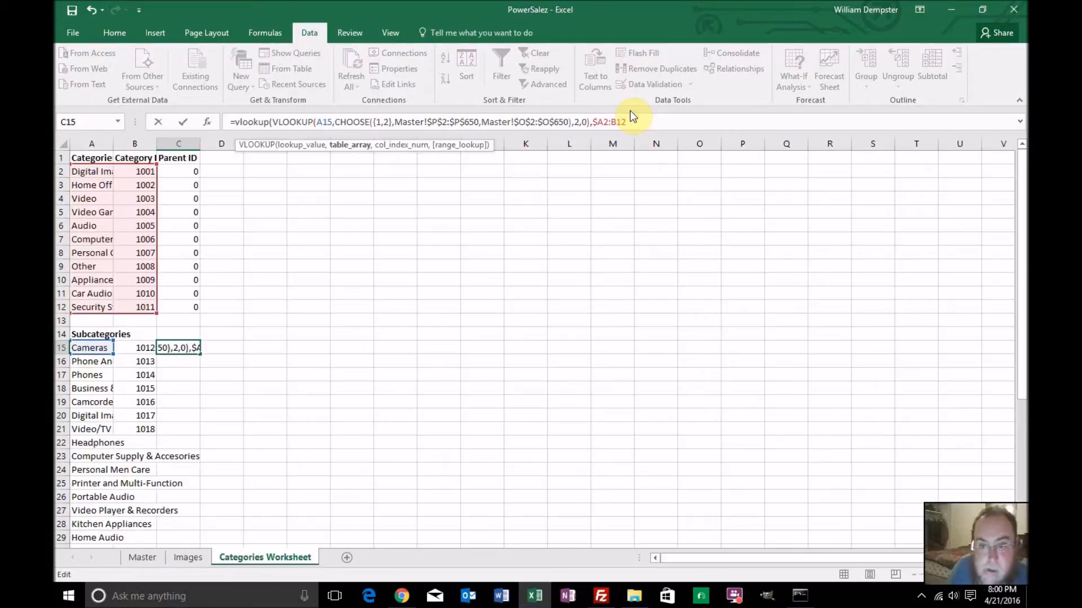
key("Right")
type("$")
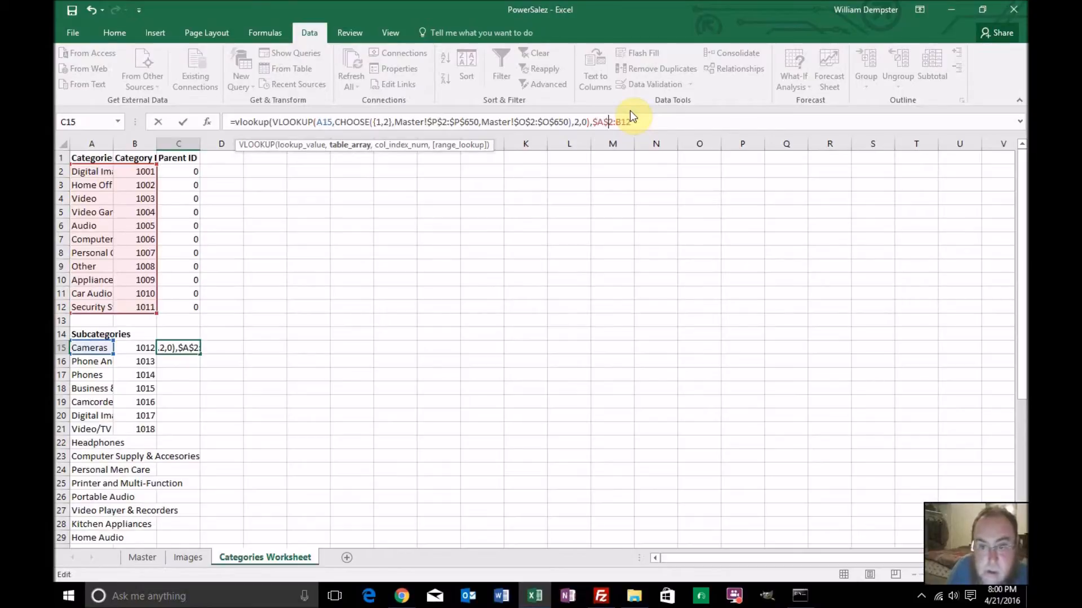
key("Right")
type("$")
key("Right")
type("$")
key("Right")
key("Right")
Finish the outer VLOOKUP with column index 2 and range lookup 0, and enter the formula in C15
type(",")
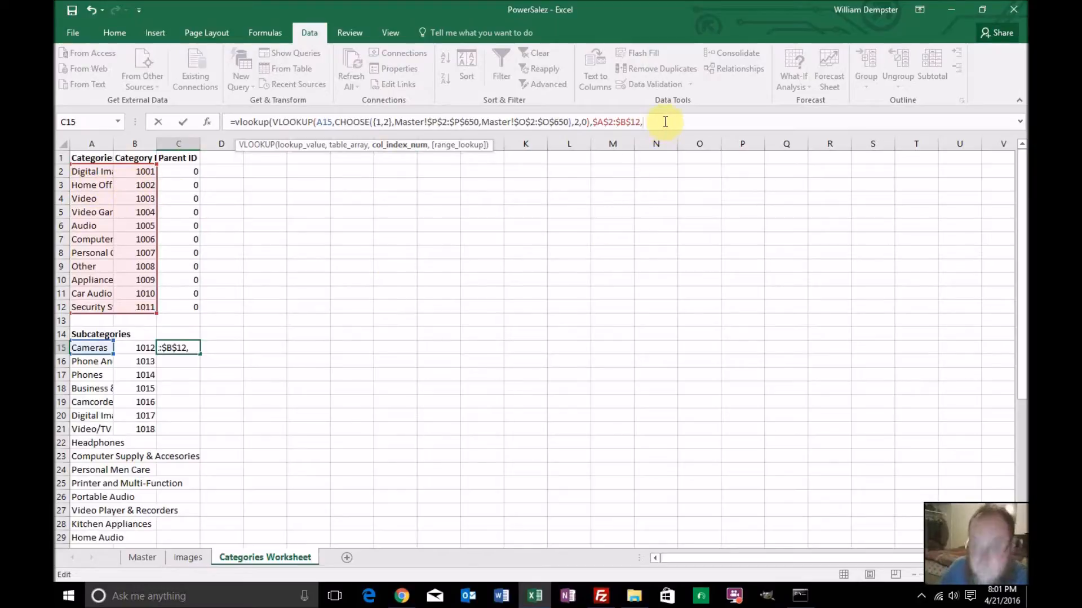
type("2")
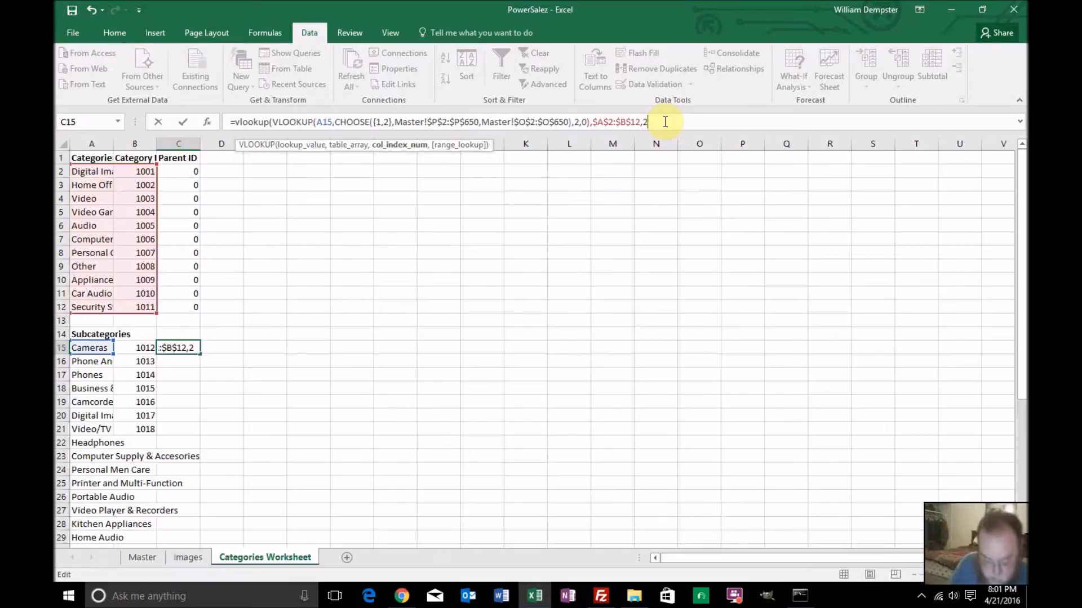
type(",0)")
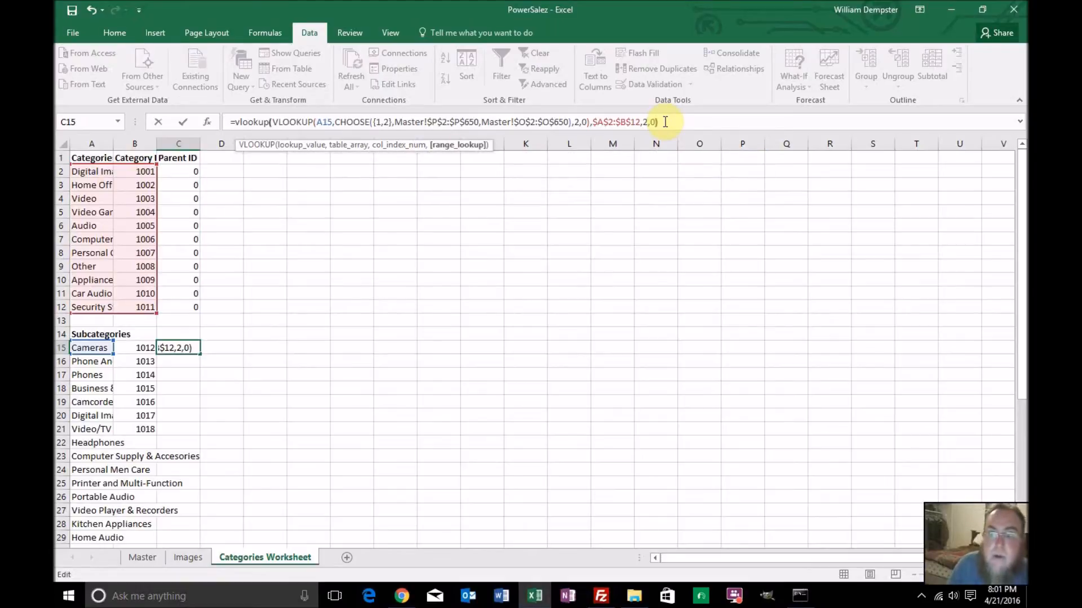
key("Return")
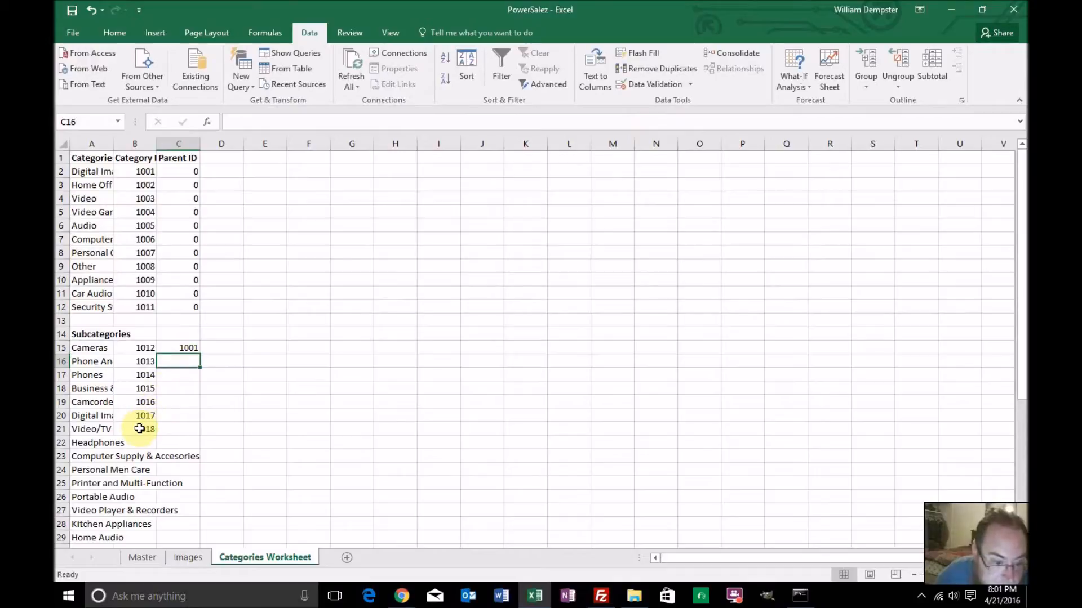
Continue the category ID series from B20:B21 down to the last subcategory in row 44
left_click(125, 445)
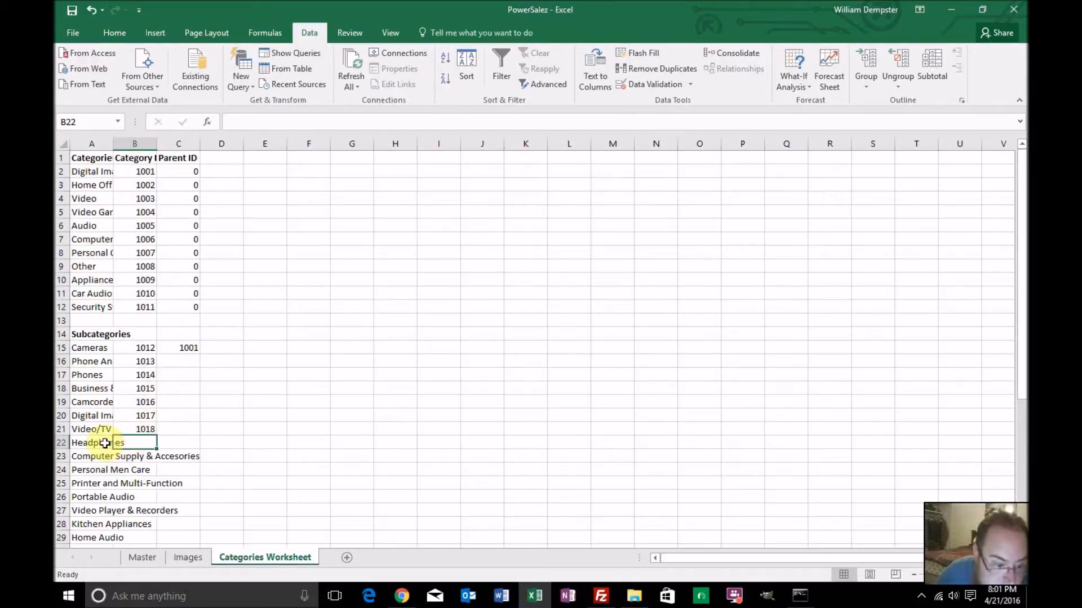
left_click(97, 442)
left_click_drag(142, 416, 148, 426)
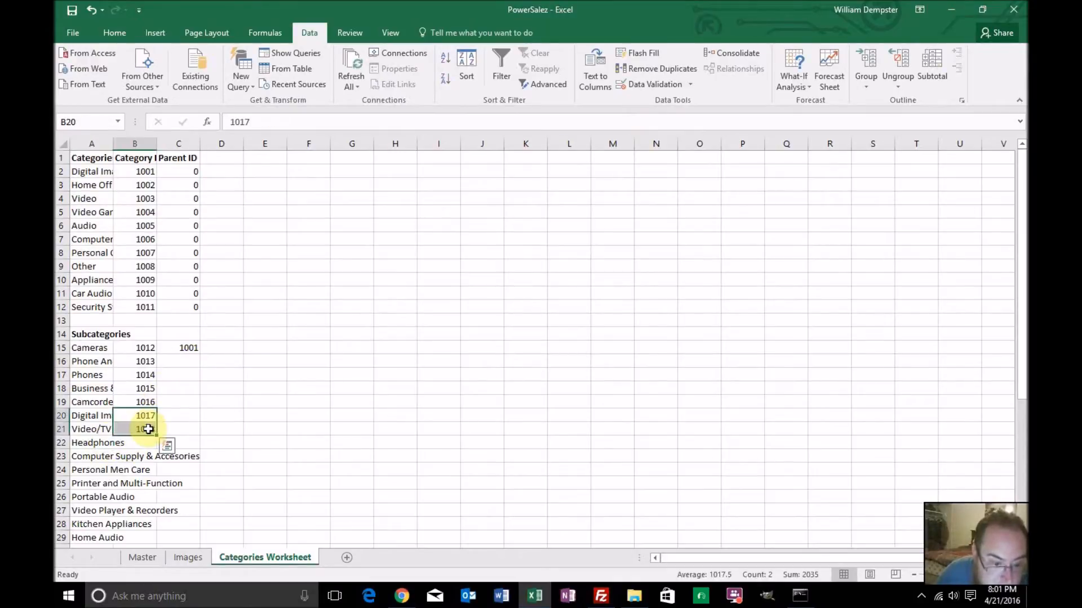
double_click(157, 434)
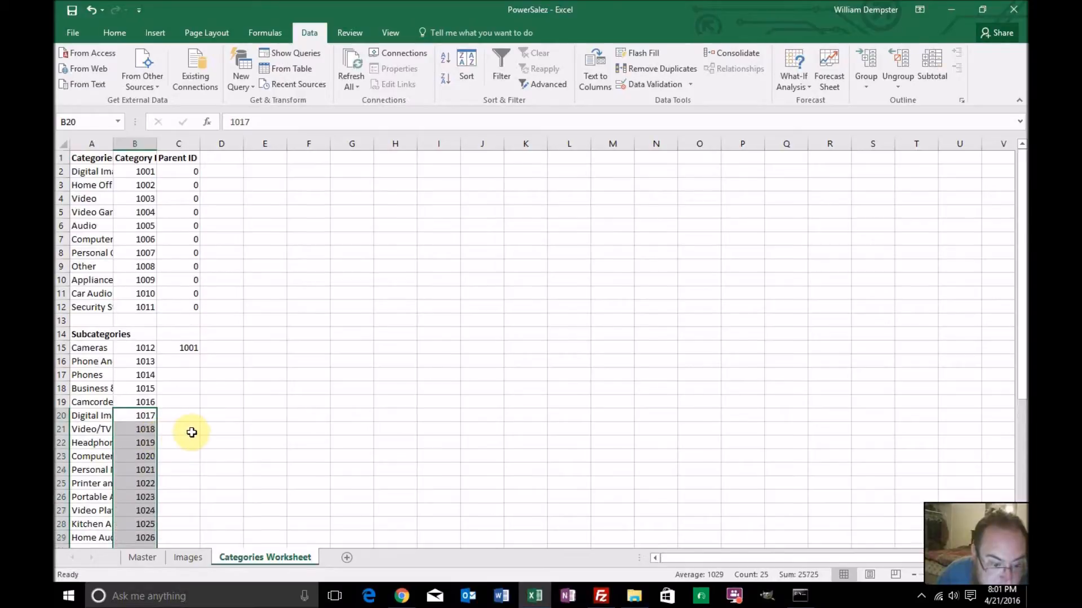
scroll(192, 430, "down", 7)
scroll(192, 430, "up", 6)
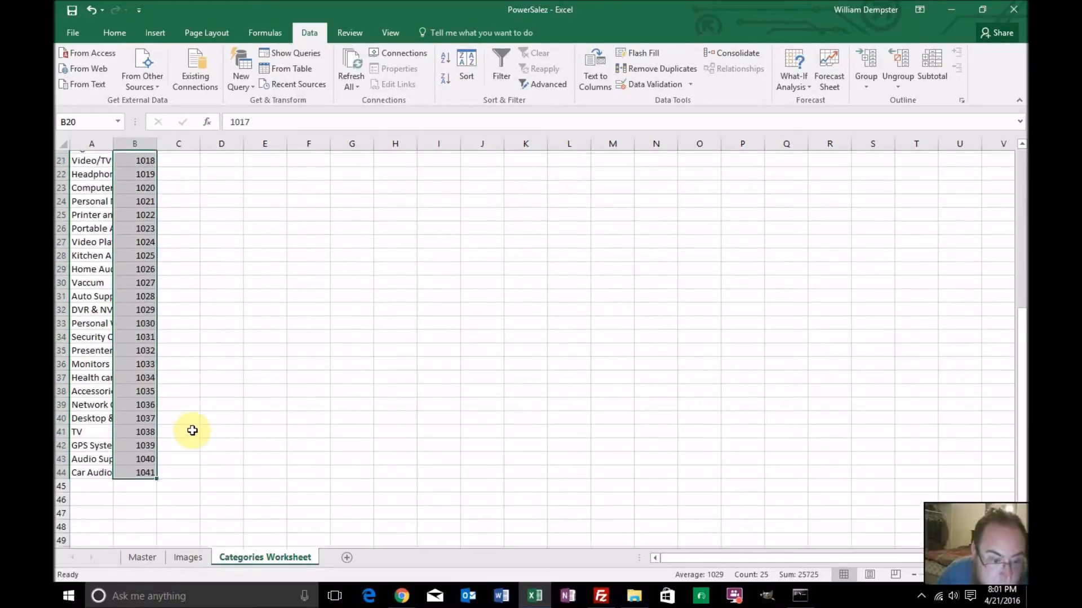
scroll(192, 431, "up", 1)
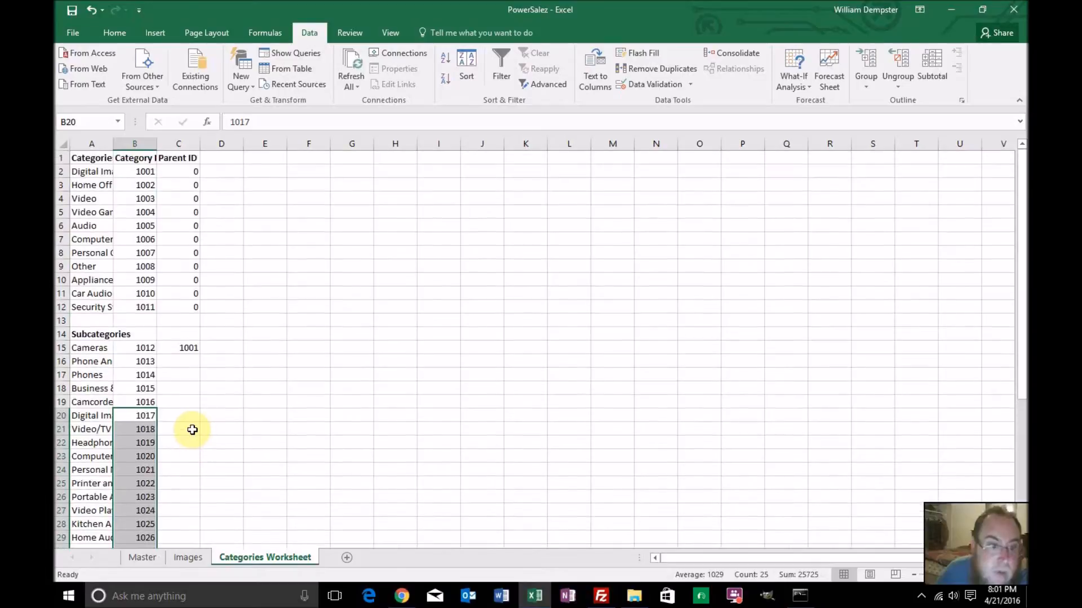
Fill the C15 parent ID formula down to C44 and review the results for all subcategories
left_click(192, 350)
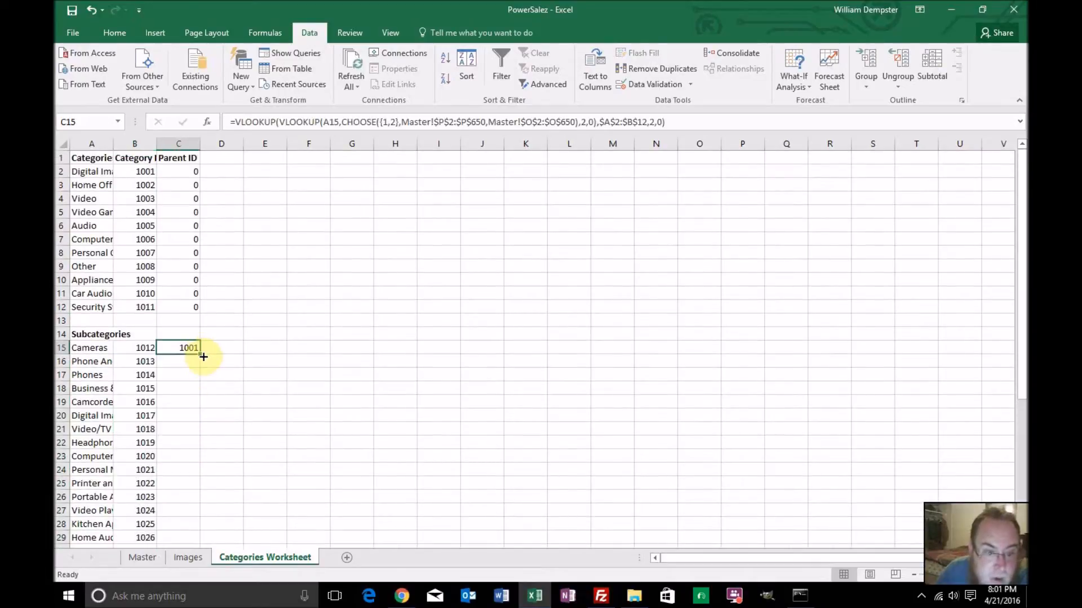
double_click(200, 354)
scroll(295, 397, "down", 6)
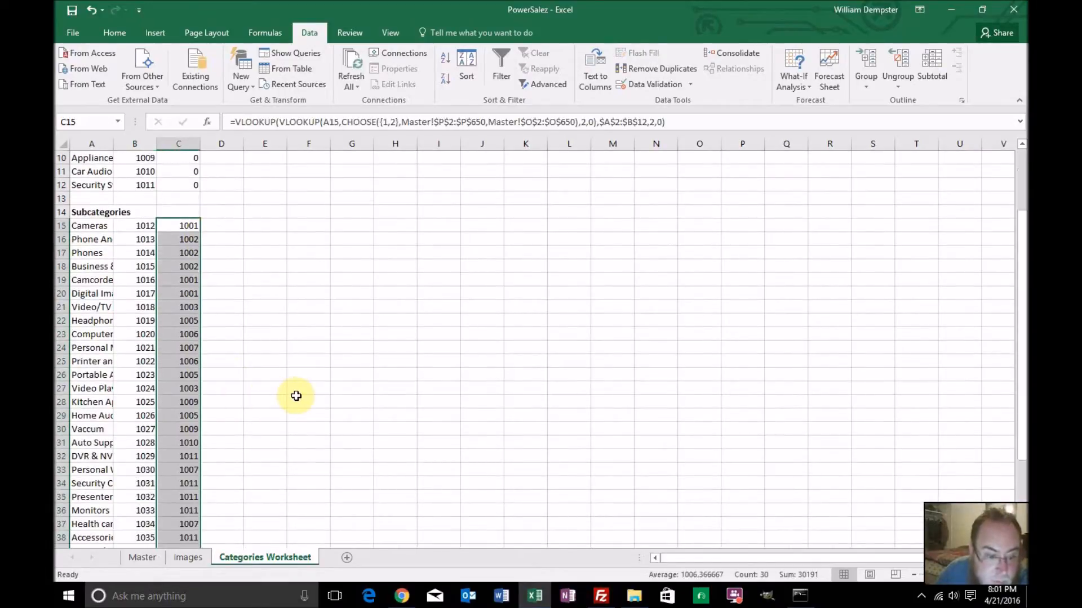
scroll(296, 396, "up", 3)
scroll(296, 396, "up", 3)
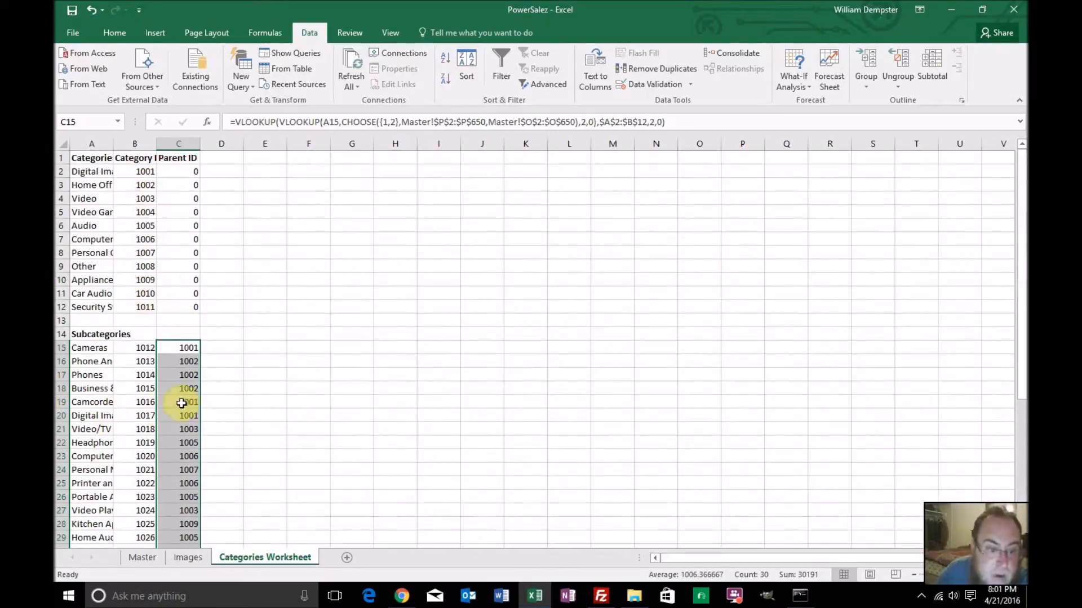
scroll(272, 441, "down", 6)
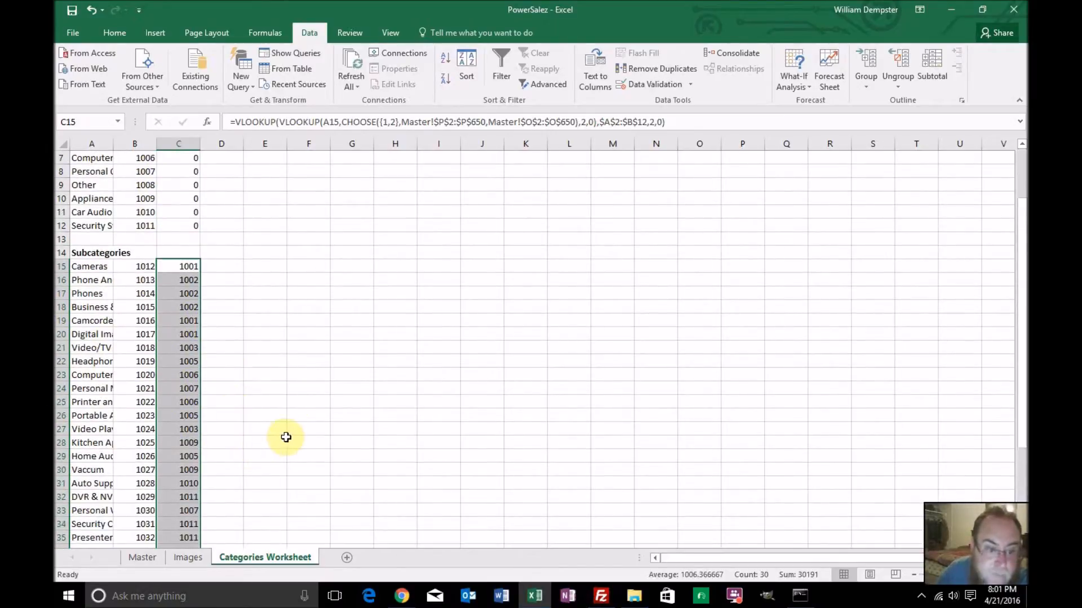
scroll(286, 437, "down", 2)
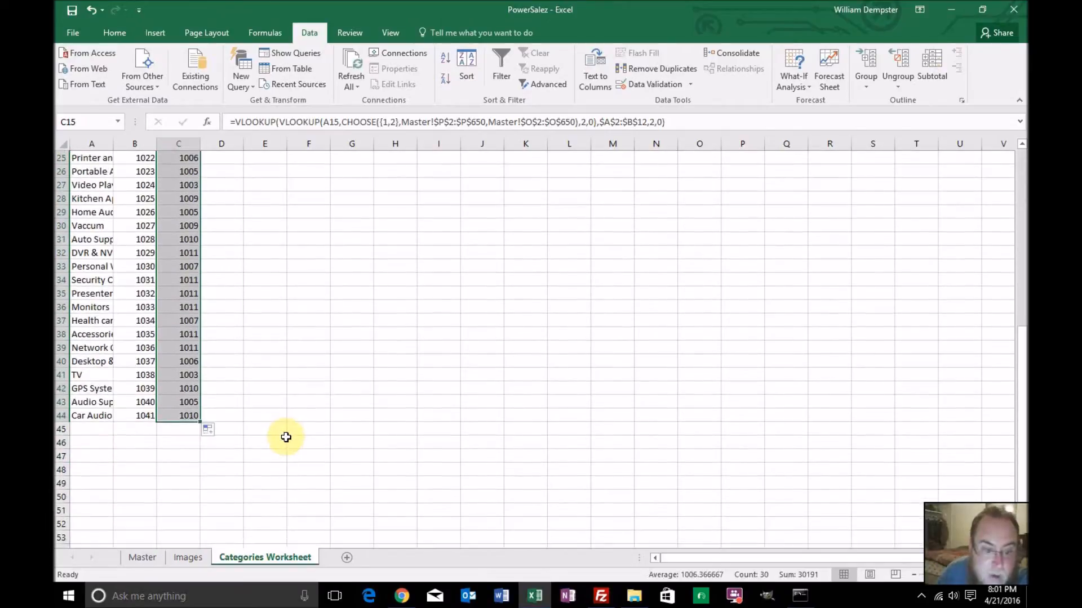
scroll(286, 437, "up", 8)
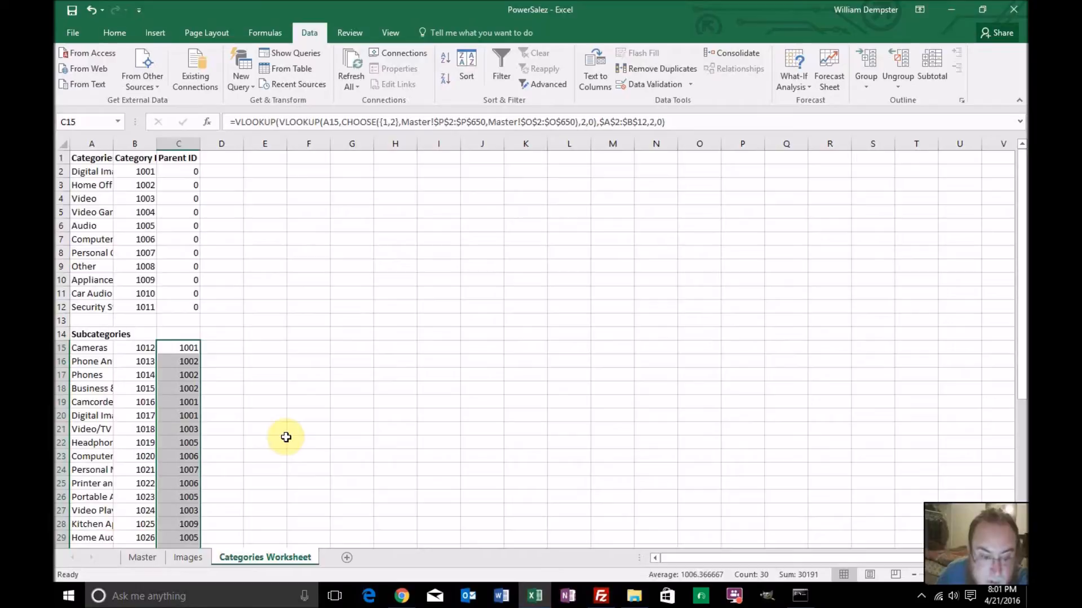
scroll(286, 437, "down", 1)
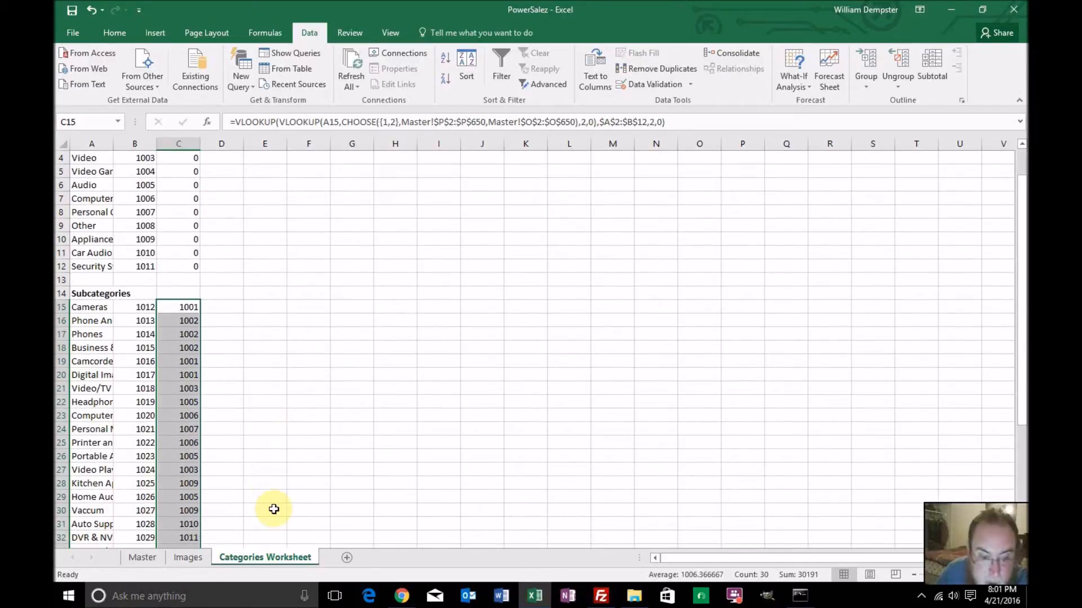
Add a new worksheet after Categories Worksheet and return to Categories Worksheet
left_click(347, 559)
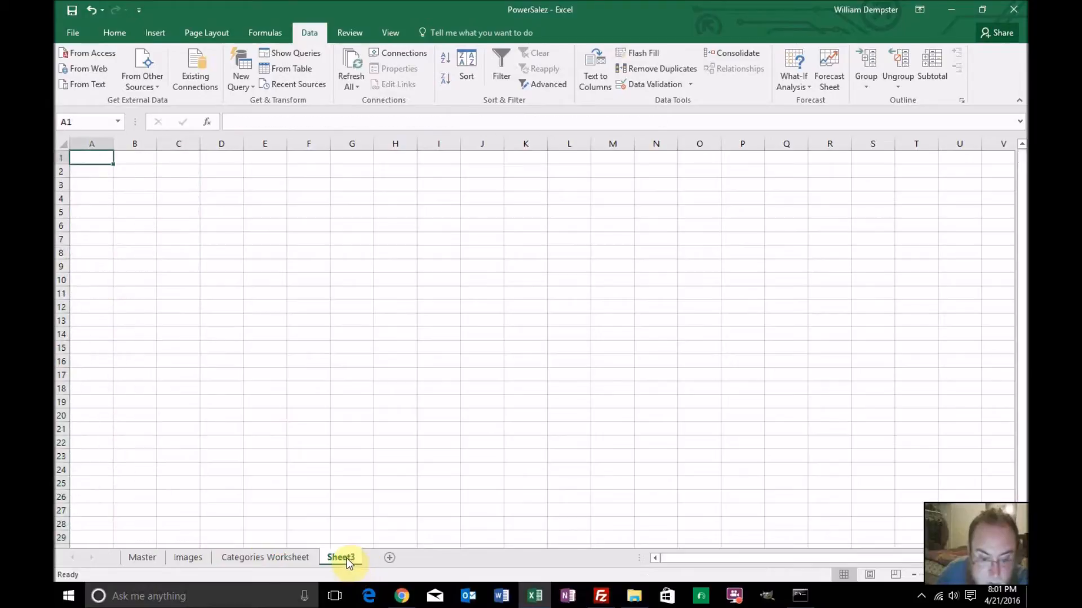
double_click(341, 558)
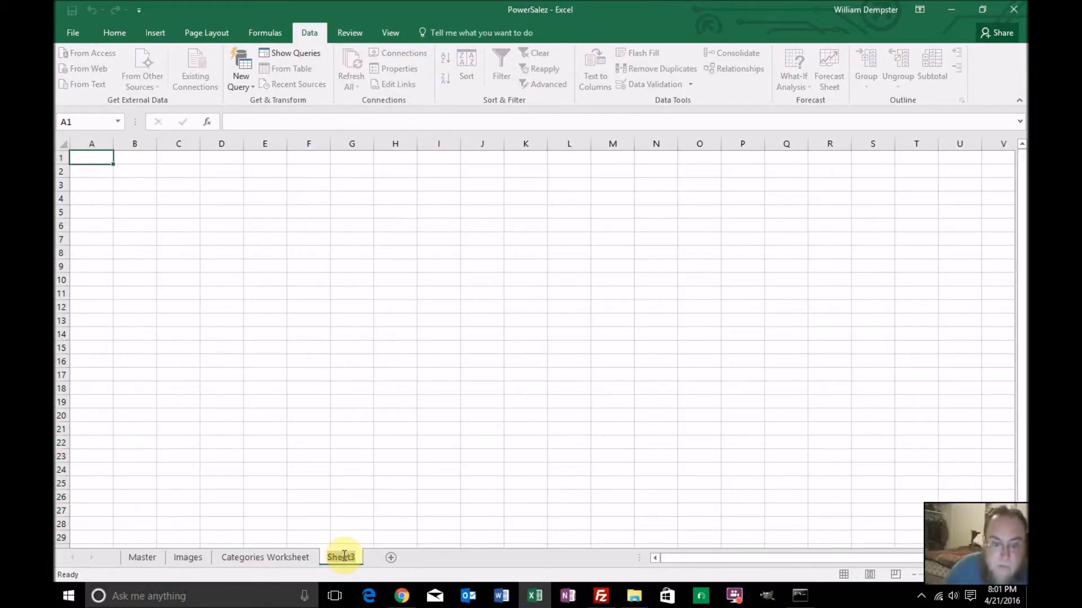
left_click(261, 557)
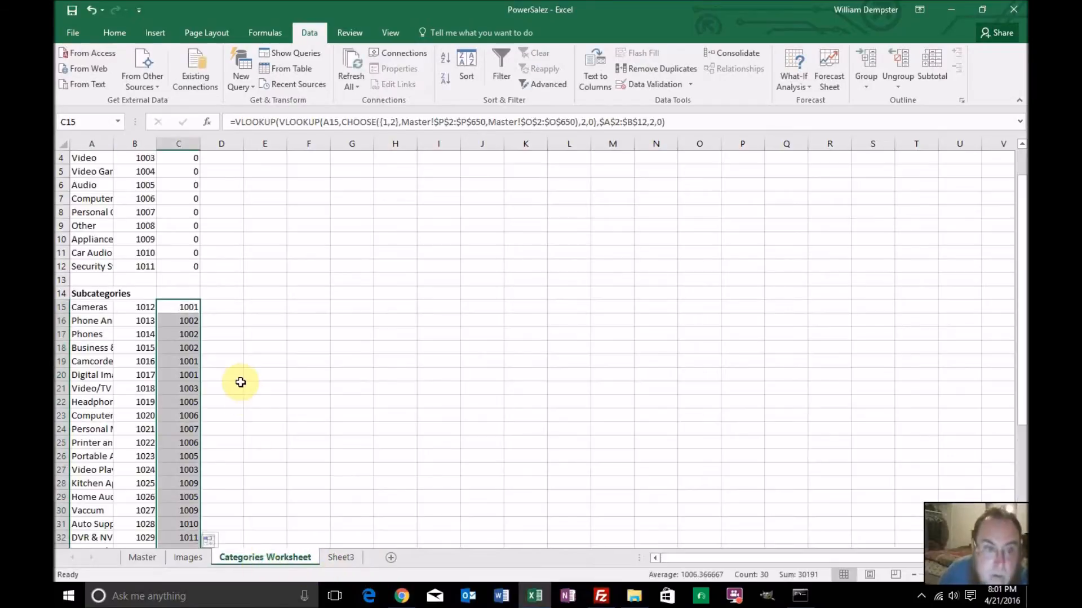
Enter the column heading "Category Images" in cell D1 of Categories Worksheet
scroll(240, 382, "up", 1)
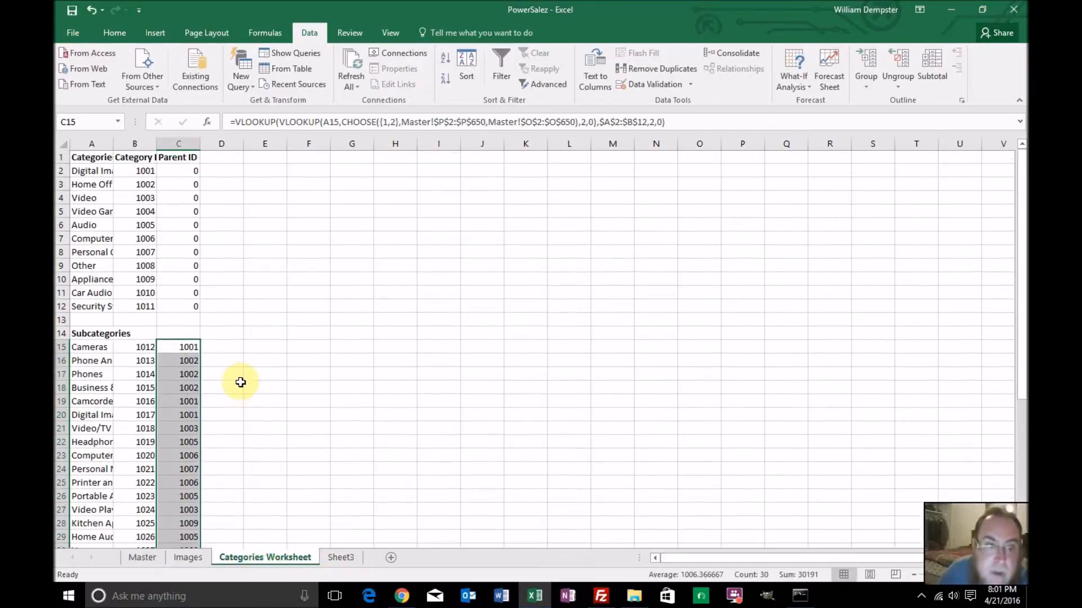
left_click(225, 159)
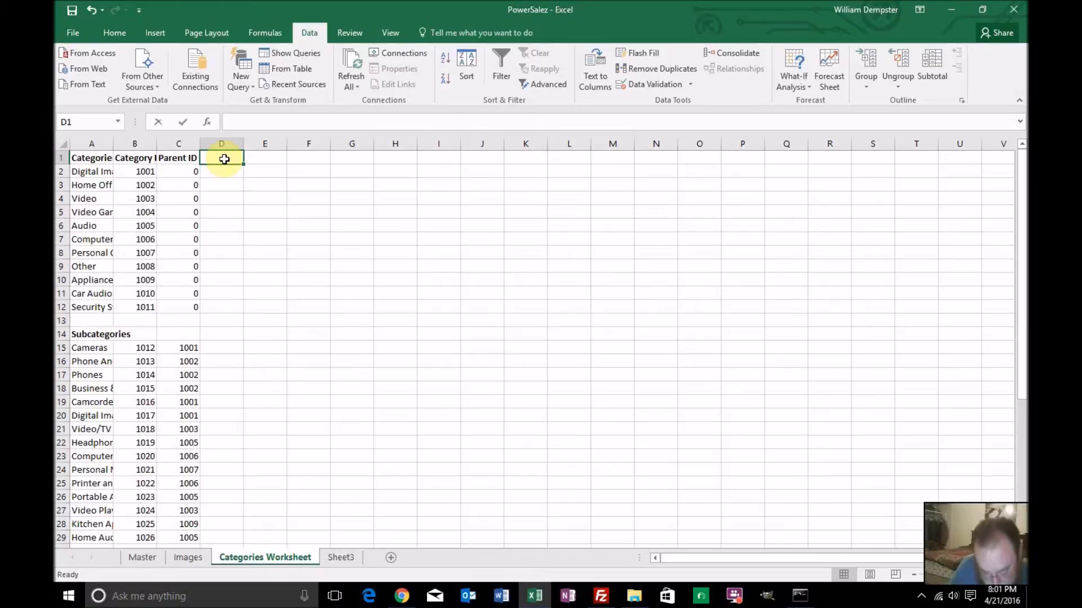
type("Category Images")
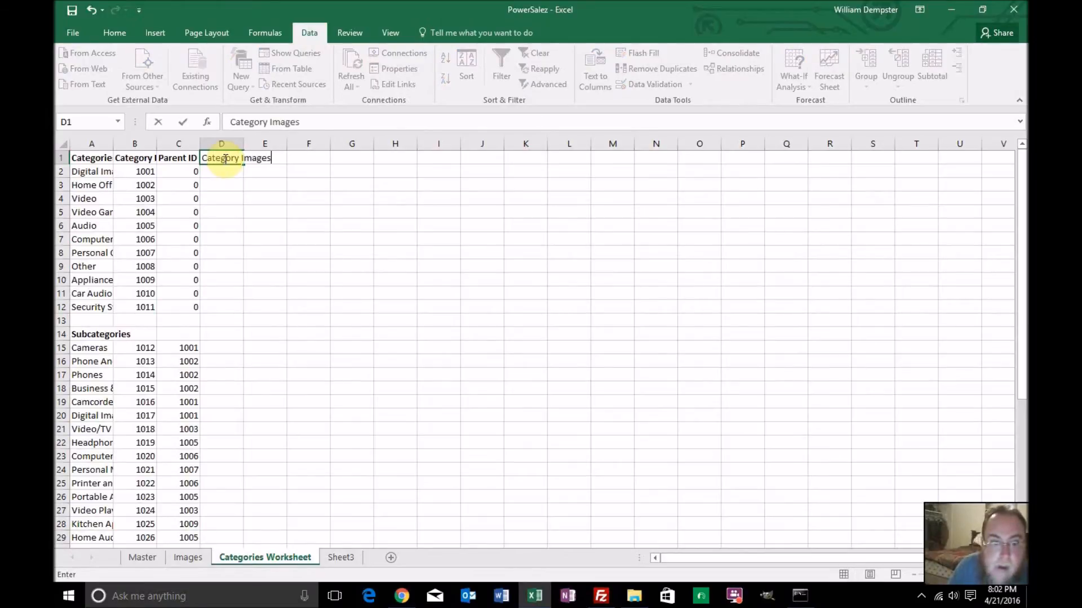
key("Return")
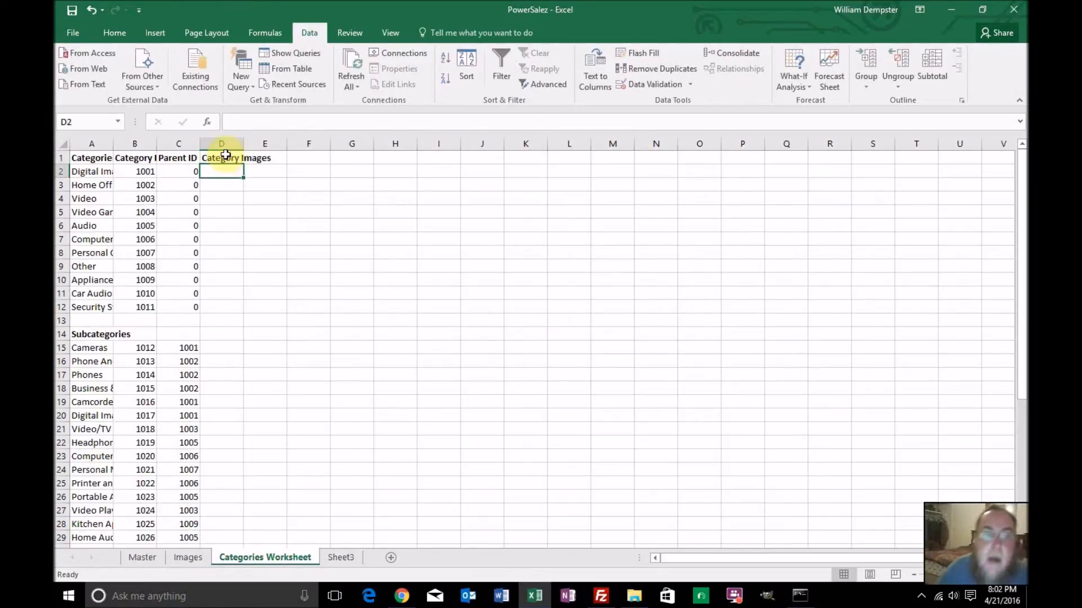
Start a VLOOKUP formula in cell D2 of Categories Worksheet with category name A2 as the lookup value
left_click(223, 161)
left_click(224, 176)
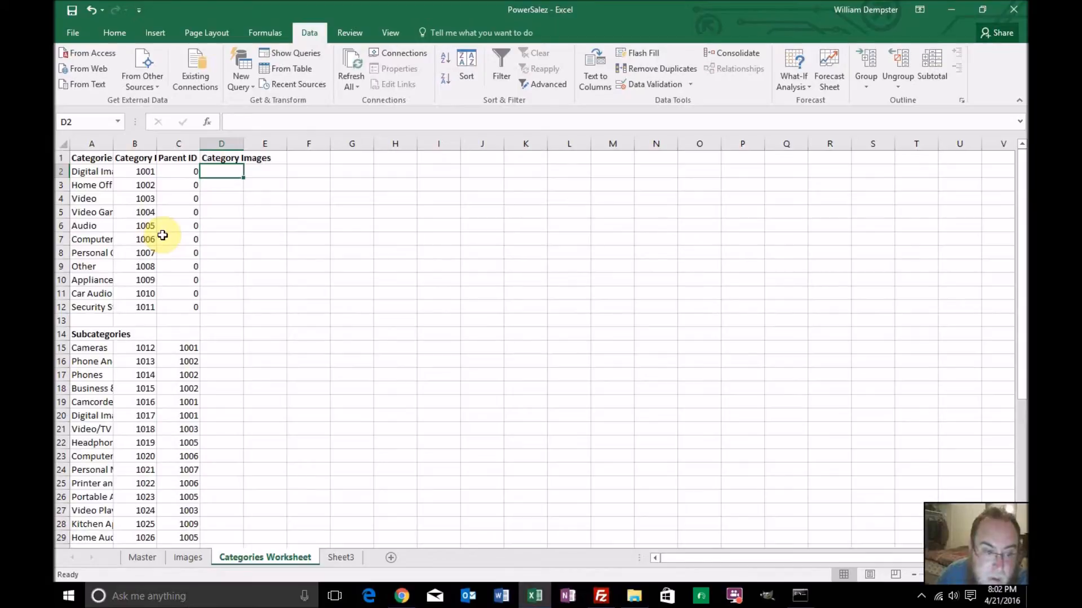
key("Return")
left_click(234, 170)
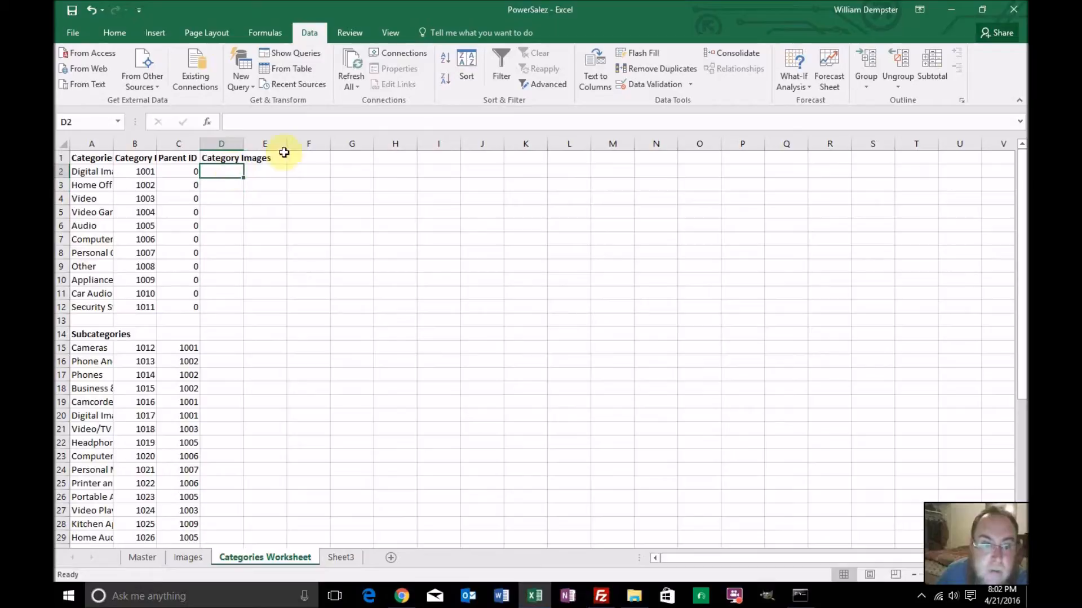
left_click(306, 122)
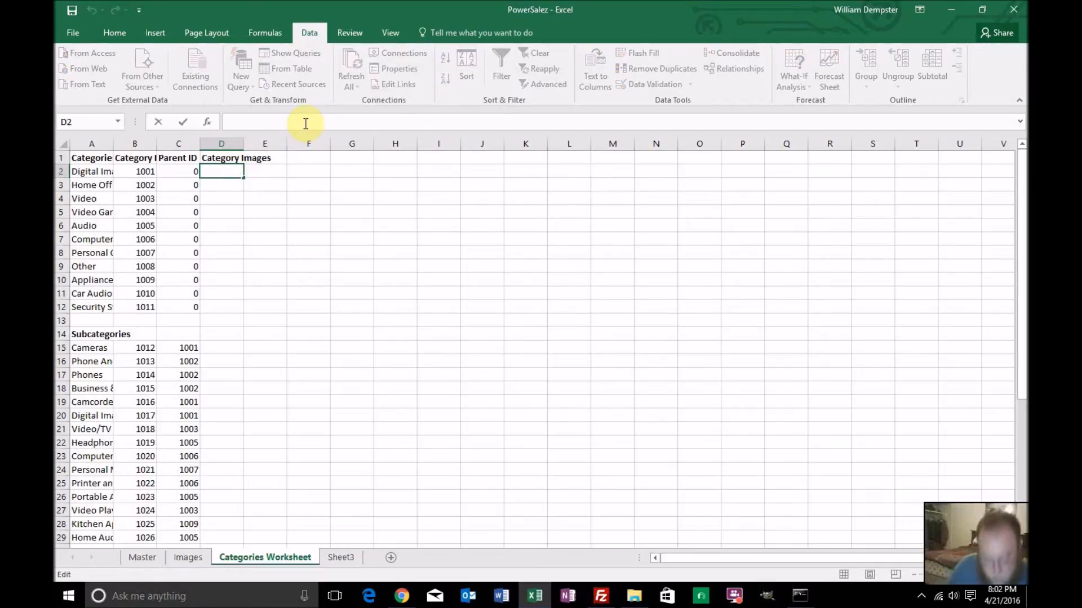
type("=vl")
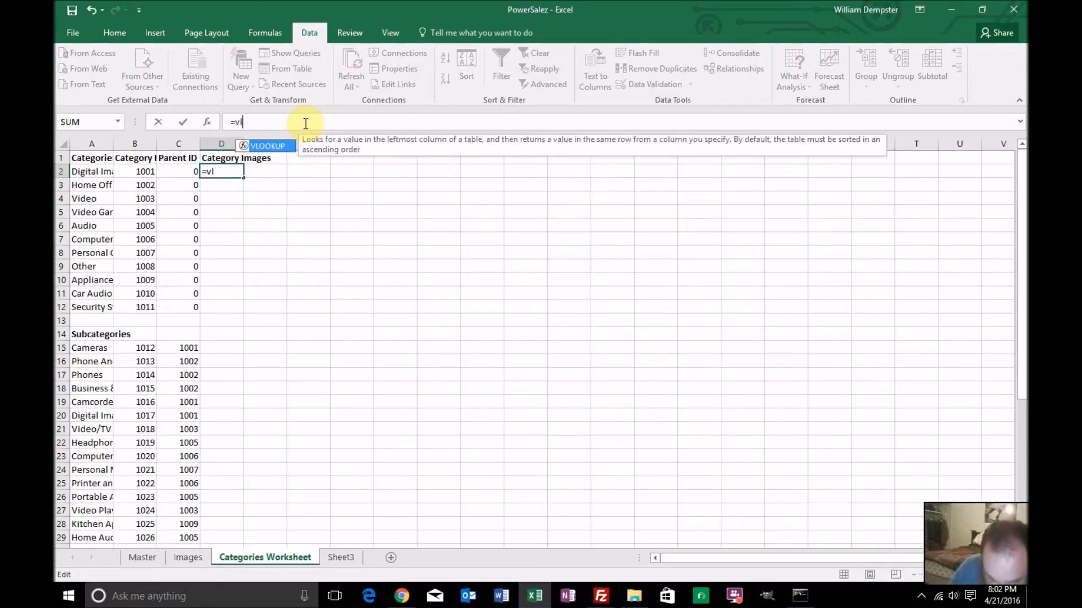
type("ookup")
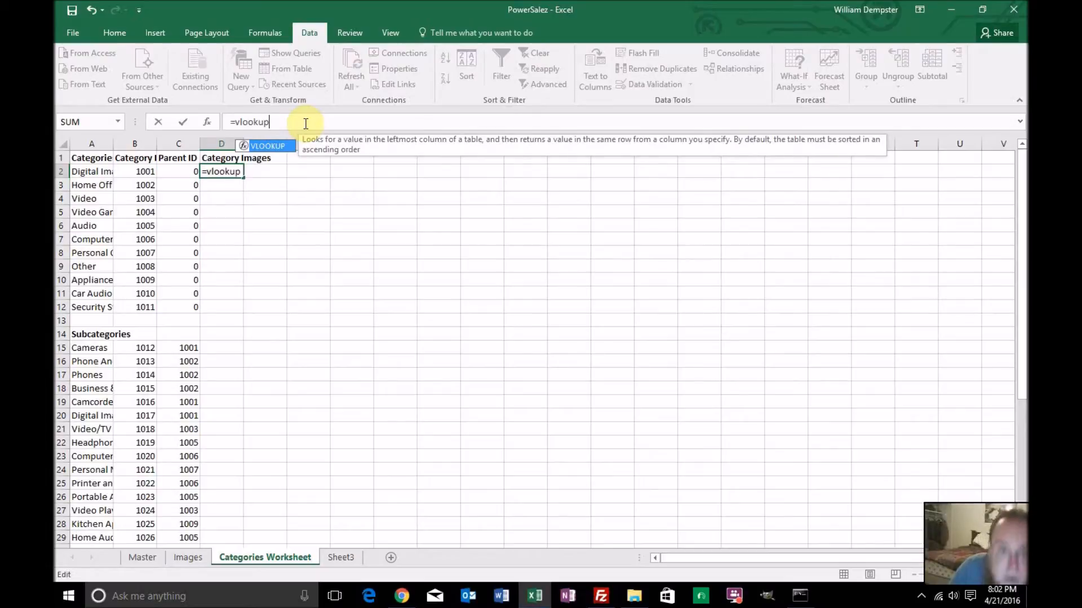
type("(")
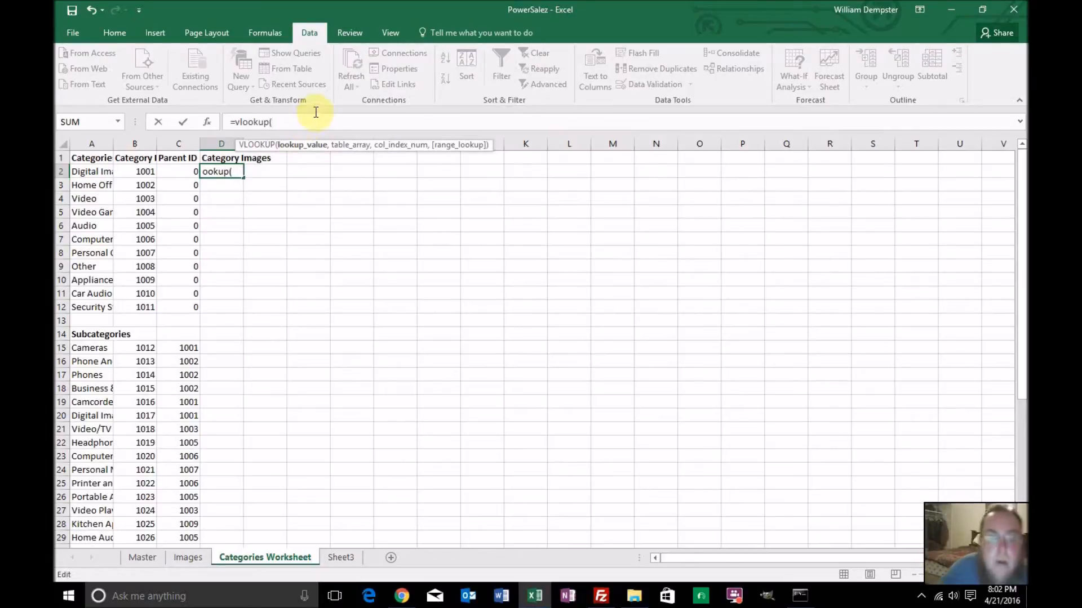
left_click(89, 172)
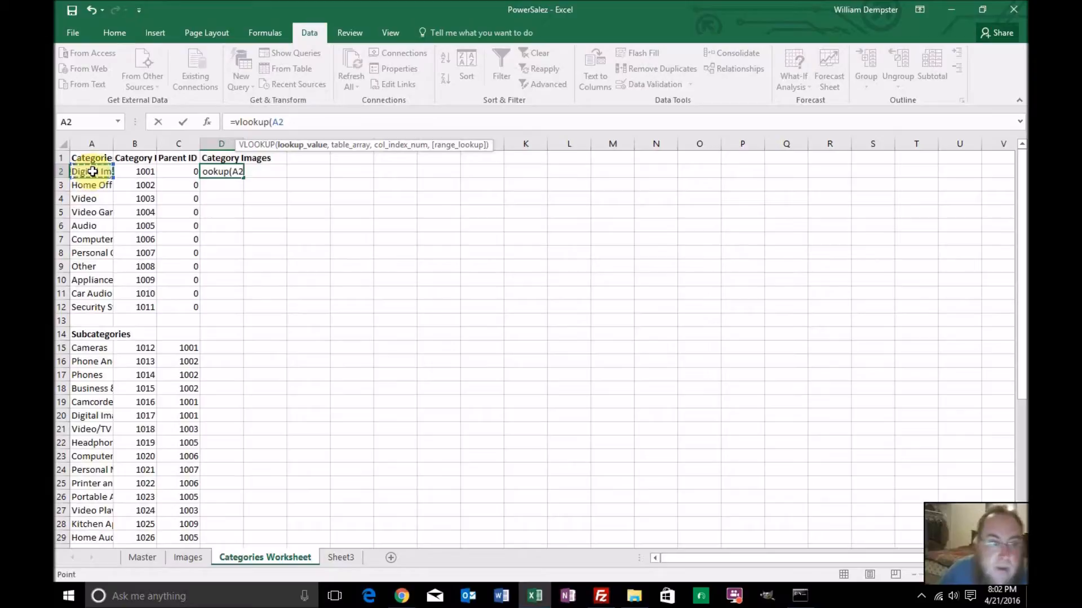
type(",")
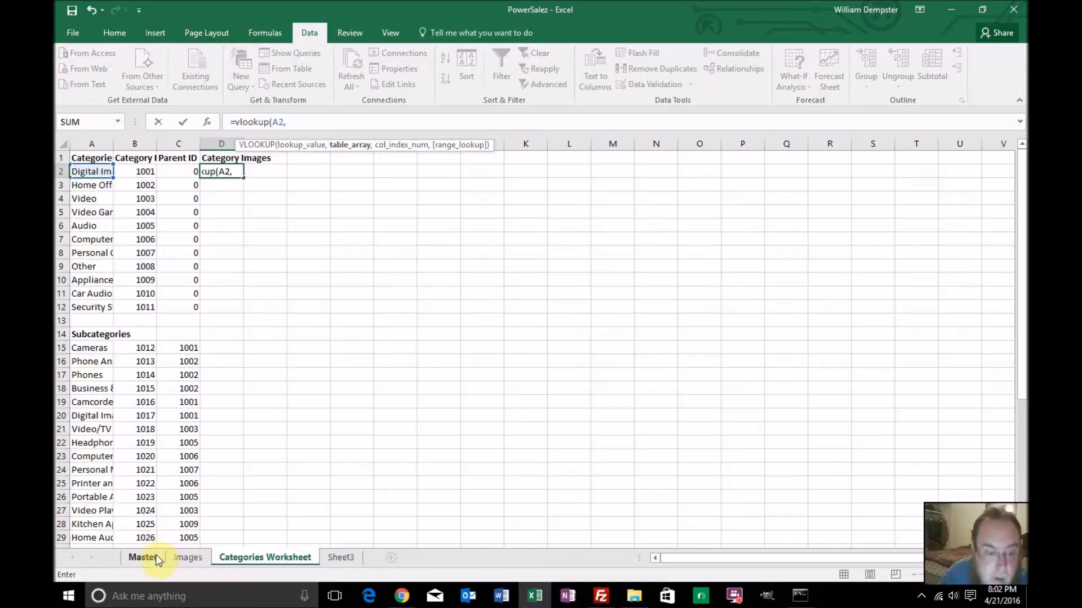
Go to the Master sheet within the formula and begin the table array with CHOOSE({1,2}, in place of a direct sheet reference
left_click(181, 556)
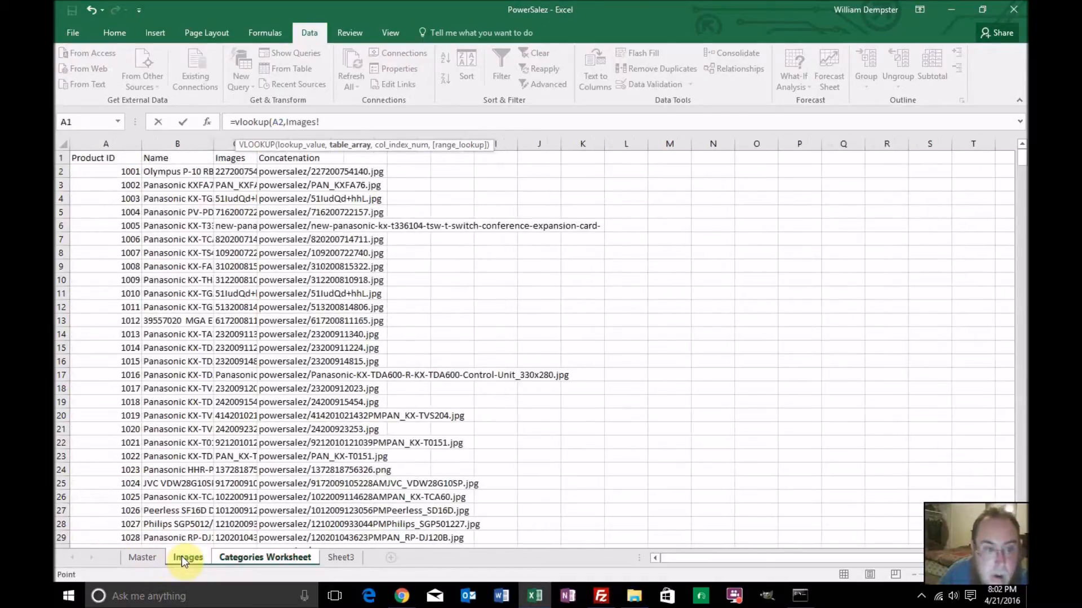
left_click(137, 557)
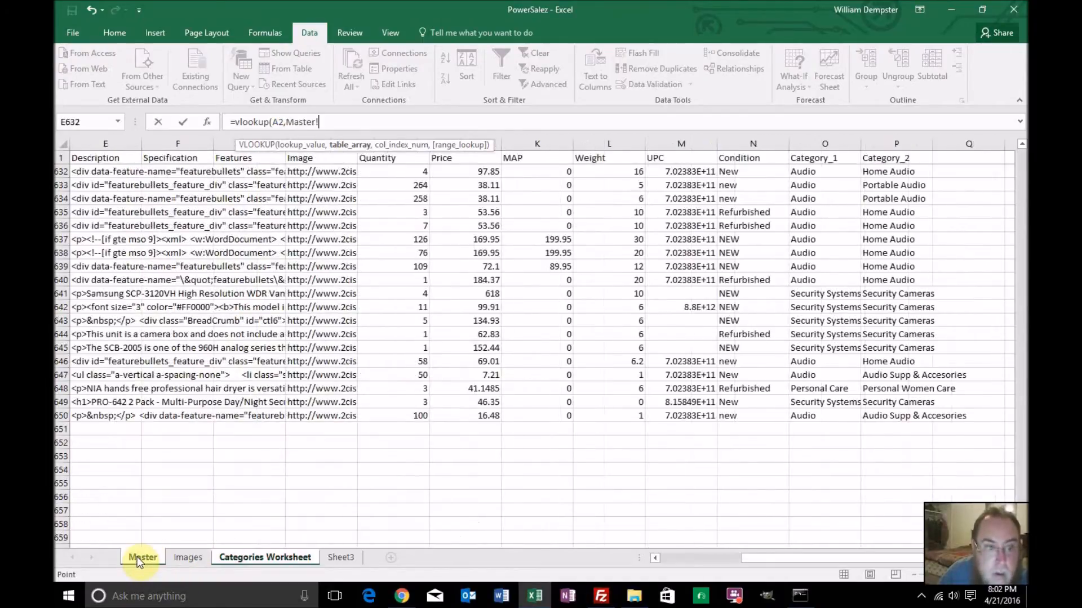
left_click(341, 123)
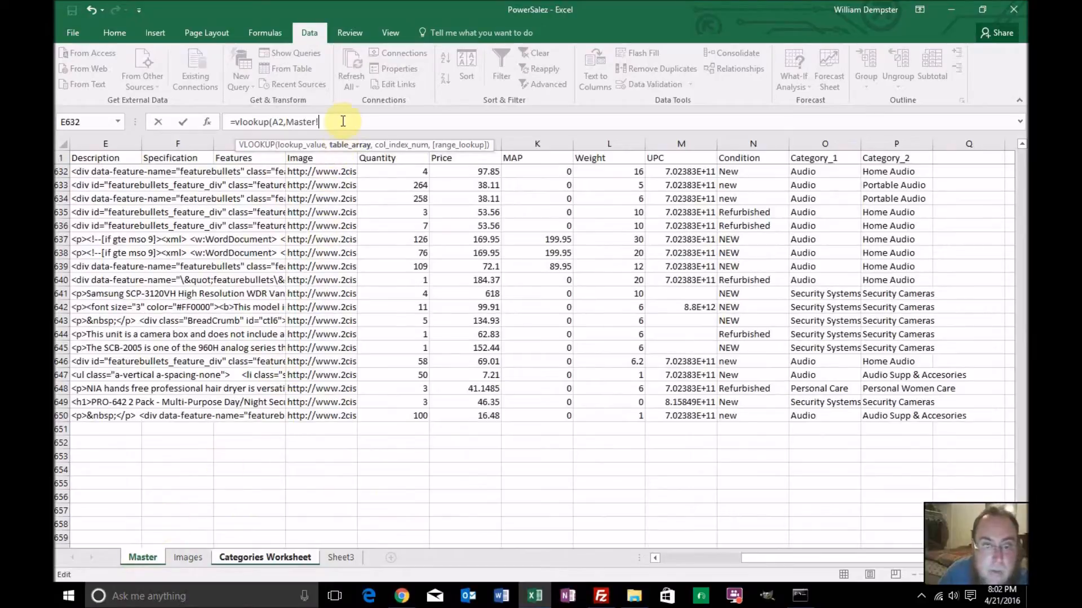
key("BackSpace")
key("BackSpace")
key("BackSpace")
key("BackSpace")
key("BackSpace")
key("BackSpace")
key("BackSpace")
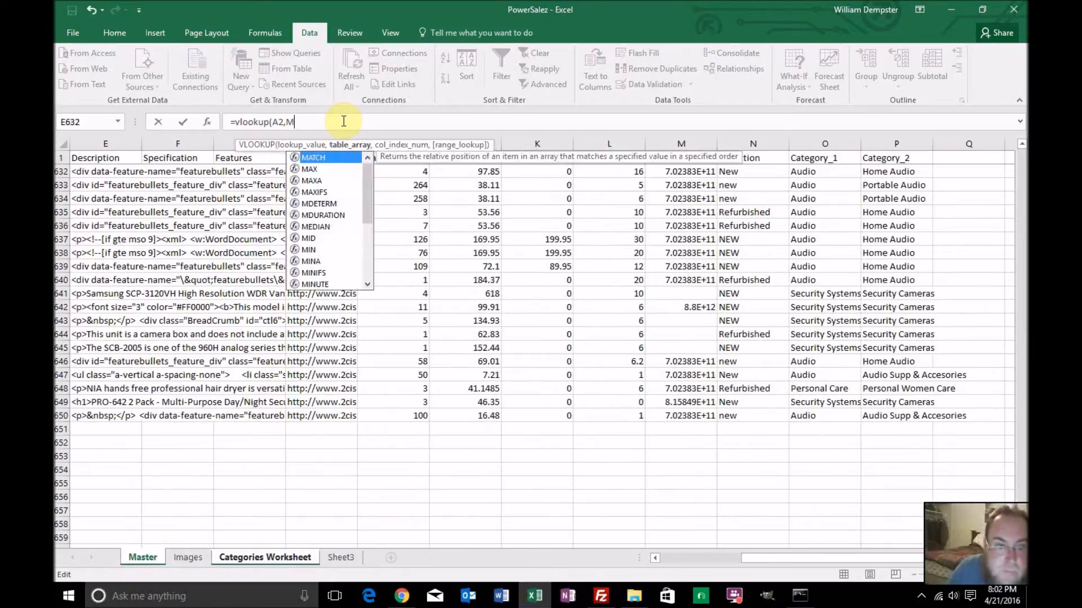
type("choo")
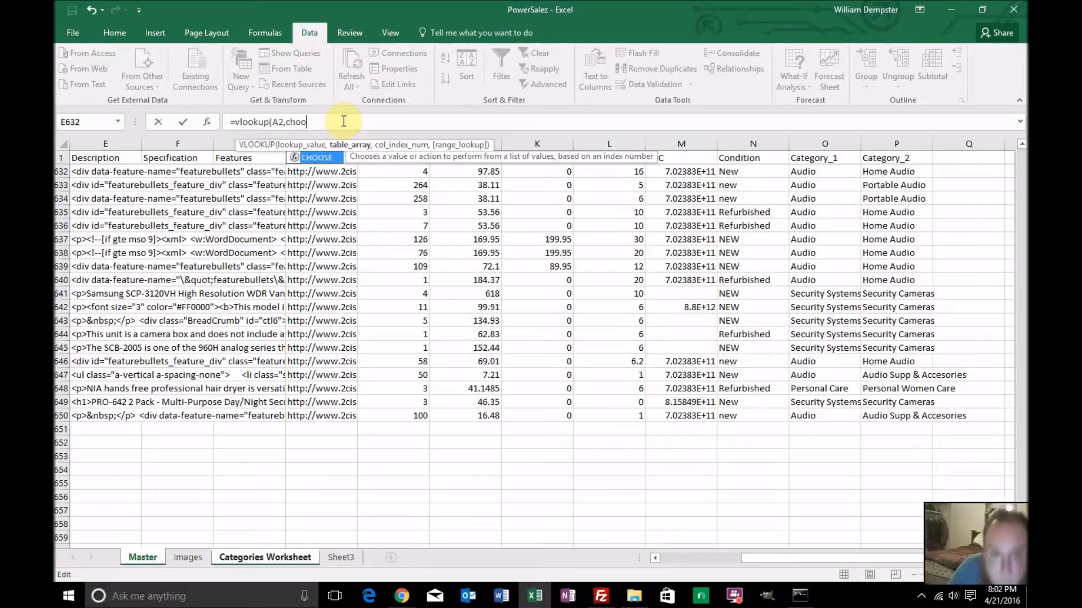
type("se({")
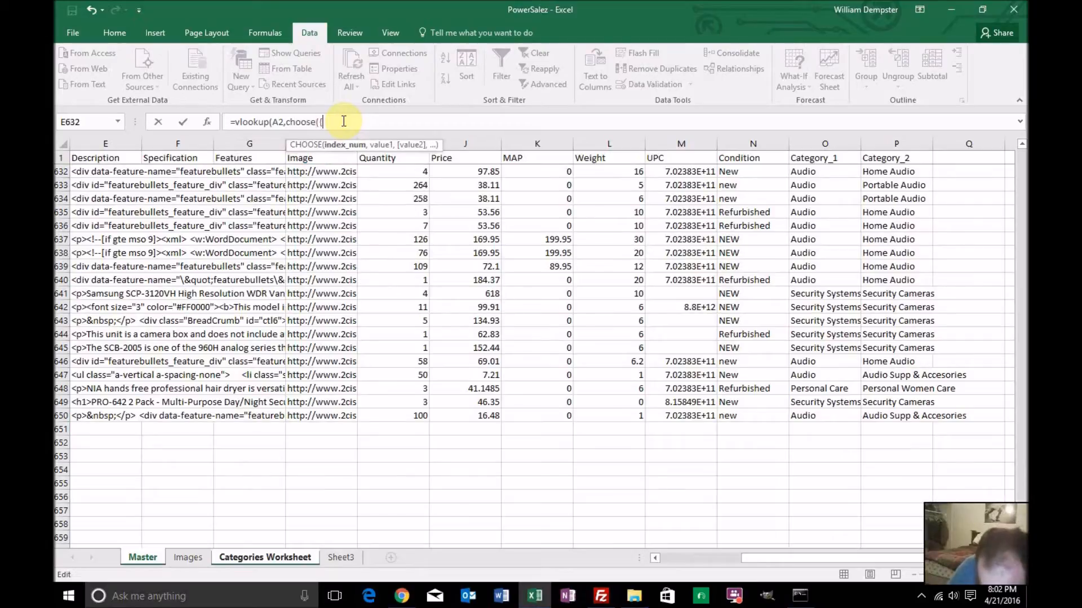
type("1,2")
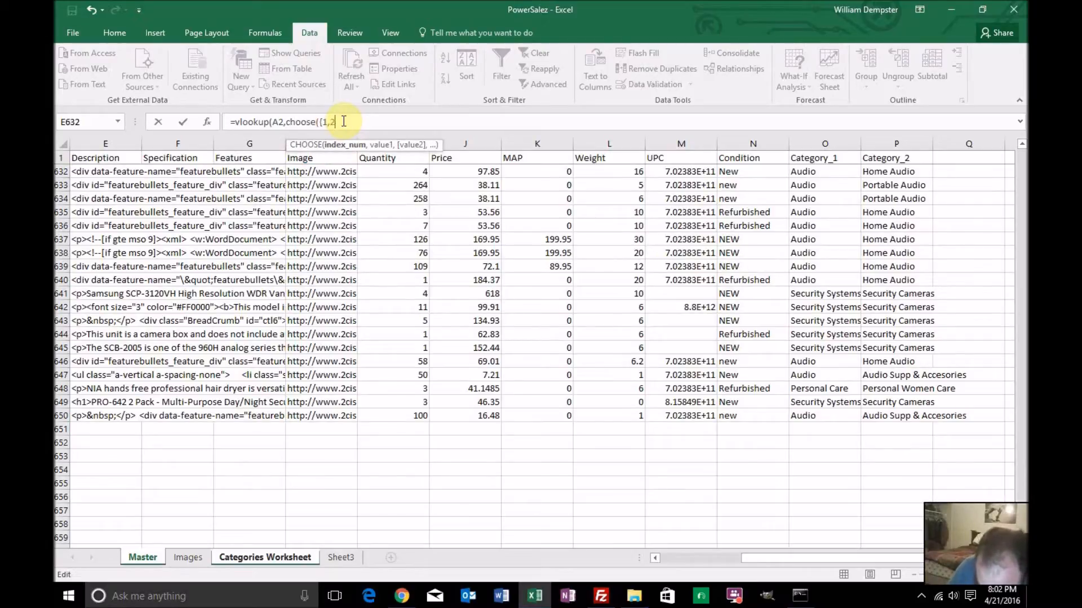
type("},")
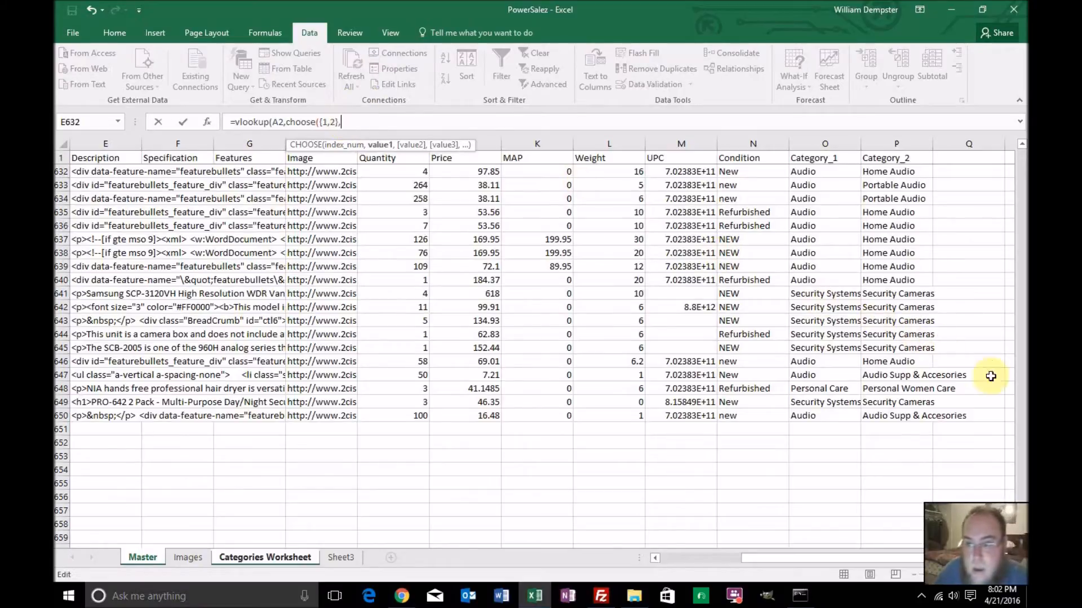
Supply the Category_1 range O2:O650 on the Master sheet as the first CHOOSE value
left_click_drag(1021, 529, 1020, 129)
left_click(799, 171)
left_click_drag(1022, 161, 1019, 524)
scroll(1019, 524, "down", 3)
left_click(828, 416, "shift")
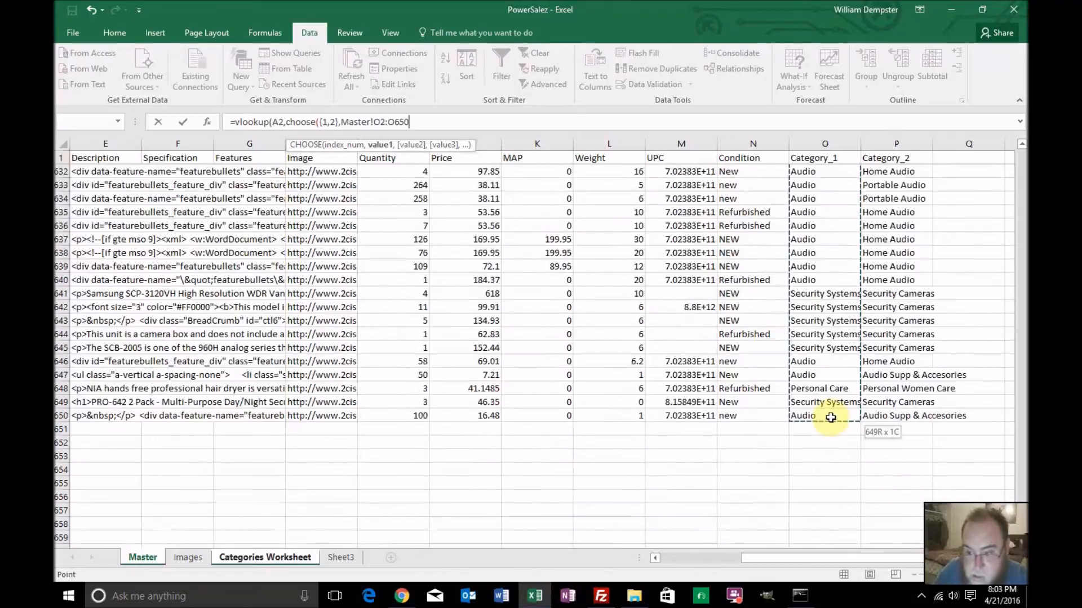
Make the Category_1 range absolute as Master!$O$2:$O$650 and add a comma for the second CHOOSE value
left_click(374, 122)
type("$")
key("Right")
type("$")
key("Right")
type("$")
key("Right")
type("$650")
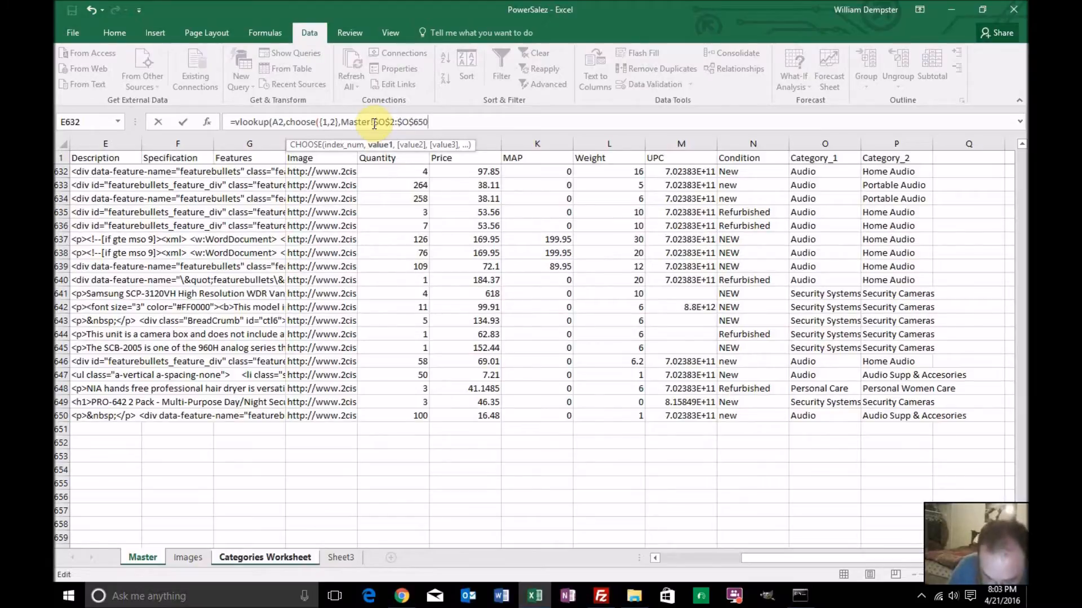
type(",")
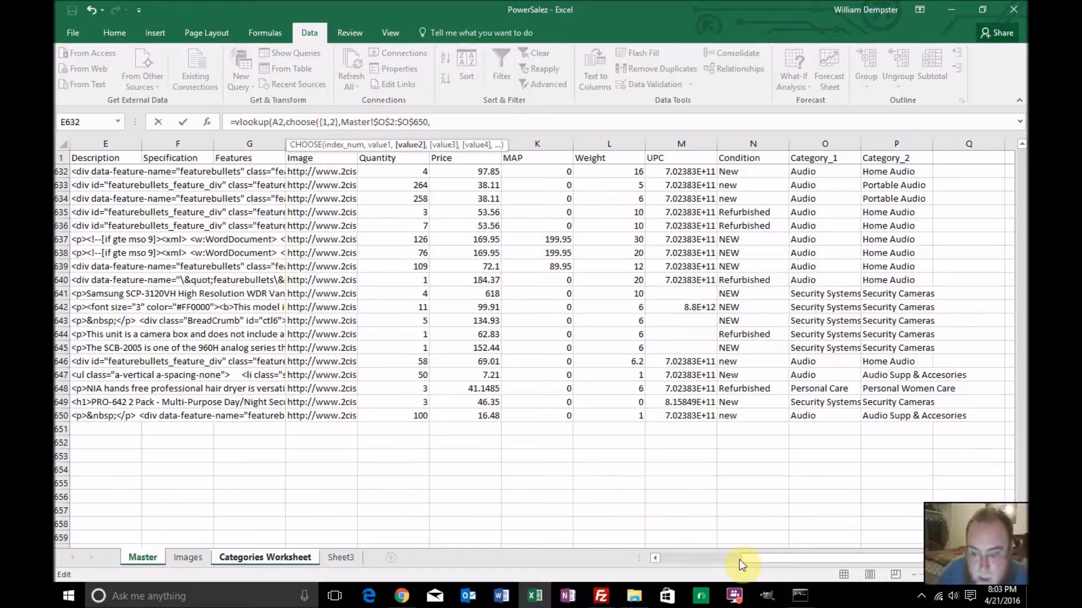
Supply the Product ID range A2:A650 on the Master sheet as the second CHOOSE value
left_click_drag(752, 558, 417, 563)
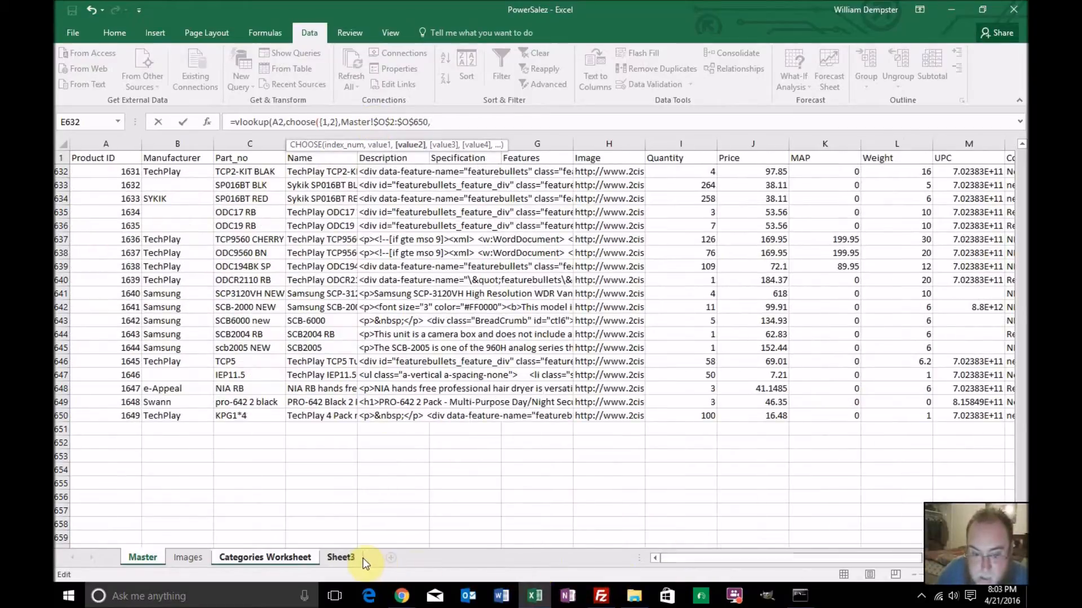
scroll(1021, 394, "up", 1)
left_click_drag(1021, 394, 1020, 122)
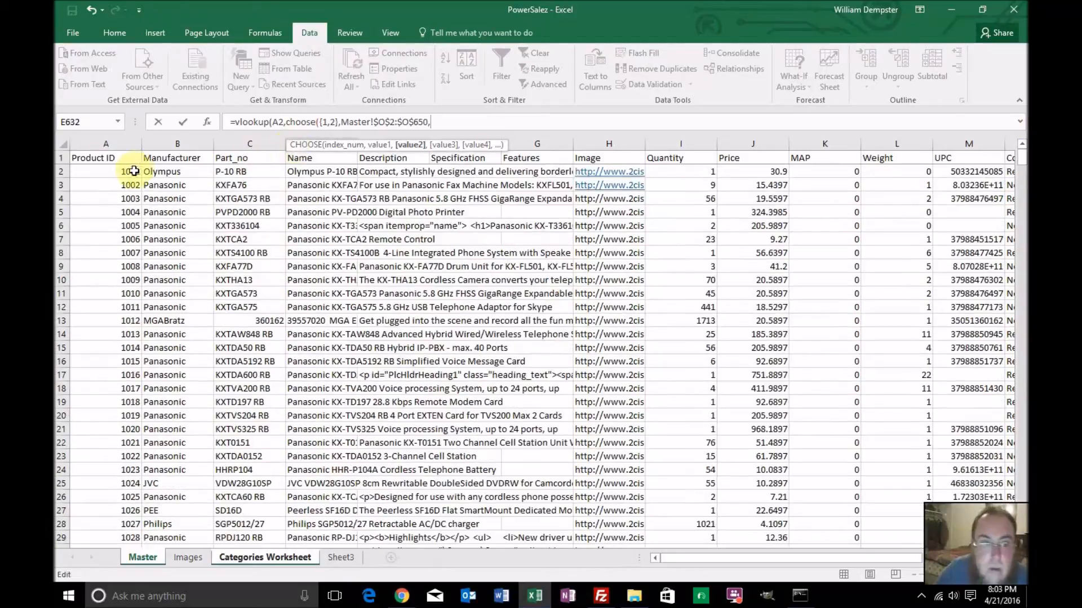
left_click(130, 174)
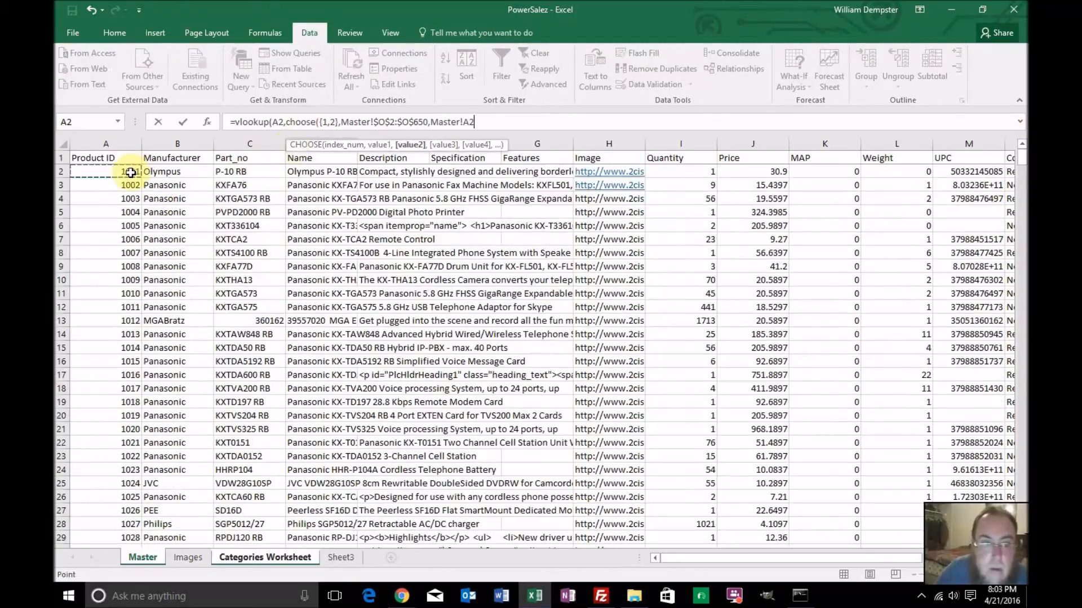
left_click_drag(1024, 165, 1021, 535)
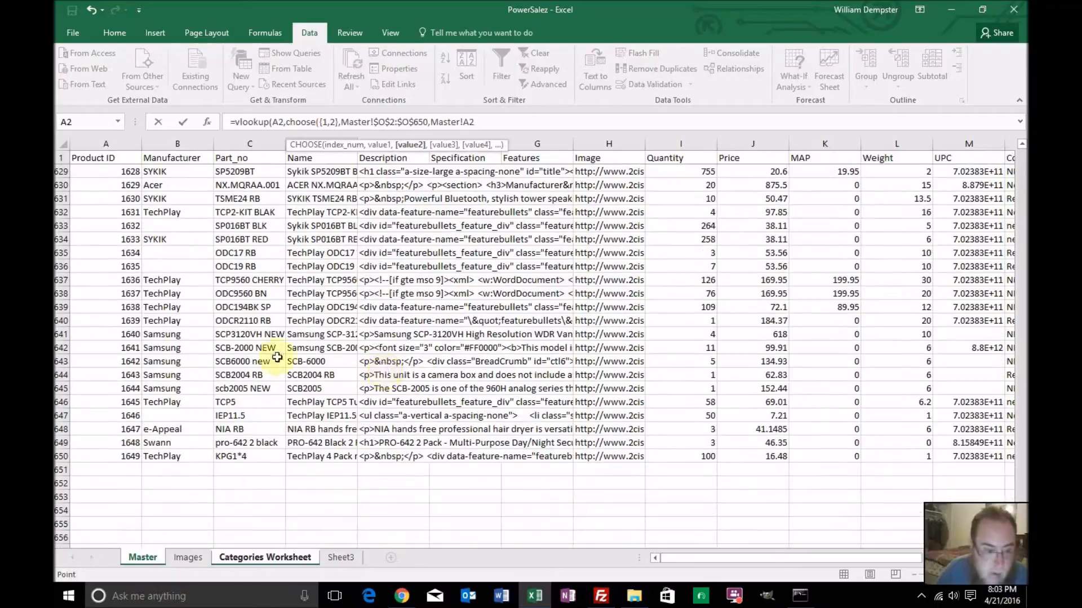
left_click(131, 456, "shift")
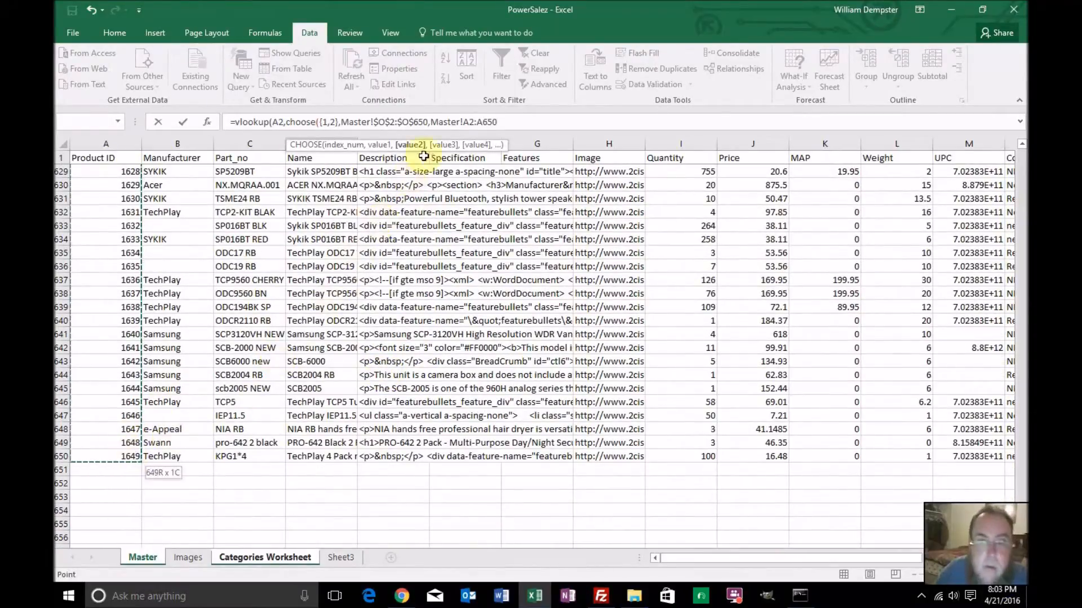
Make the Product ID range in the formula absolute as Master!$A$2:$A$650
left_click(464, 122)
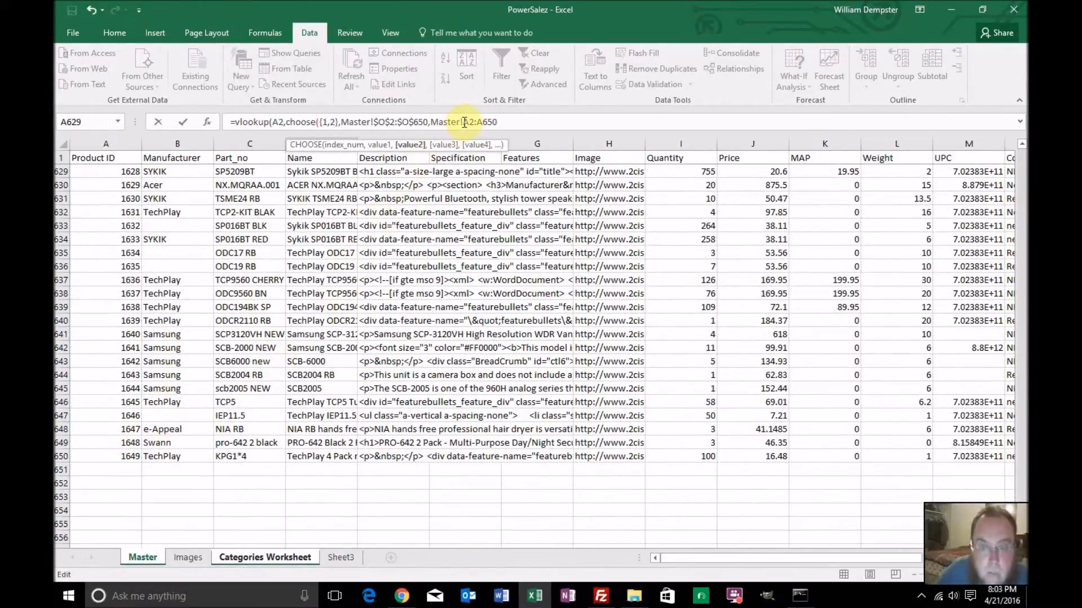
type("$O$")
key("Right")
key("Right")
type("$")
key("Right")
type("$")
key("Right")
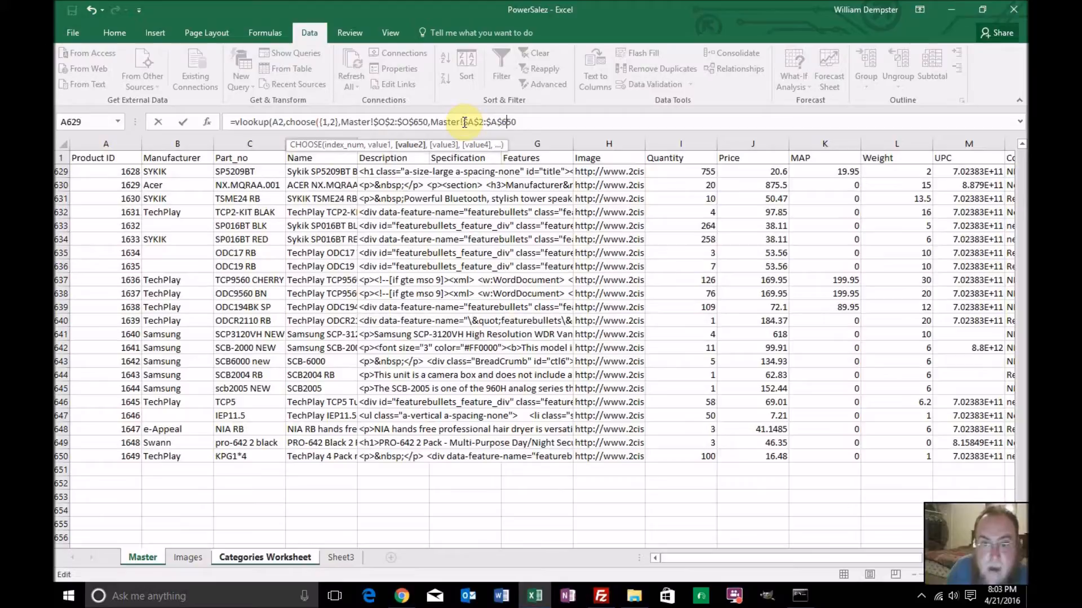
key("Right")
Close the CHOOSE function and finish the VLOOKUP with column index 2 and range lookup 0
type(",2")
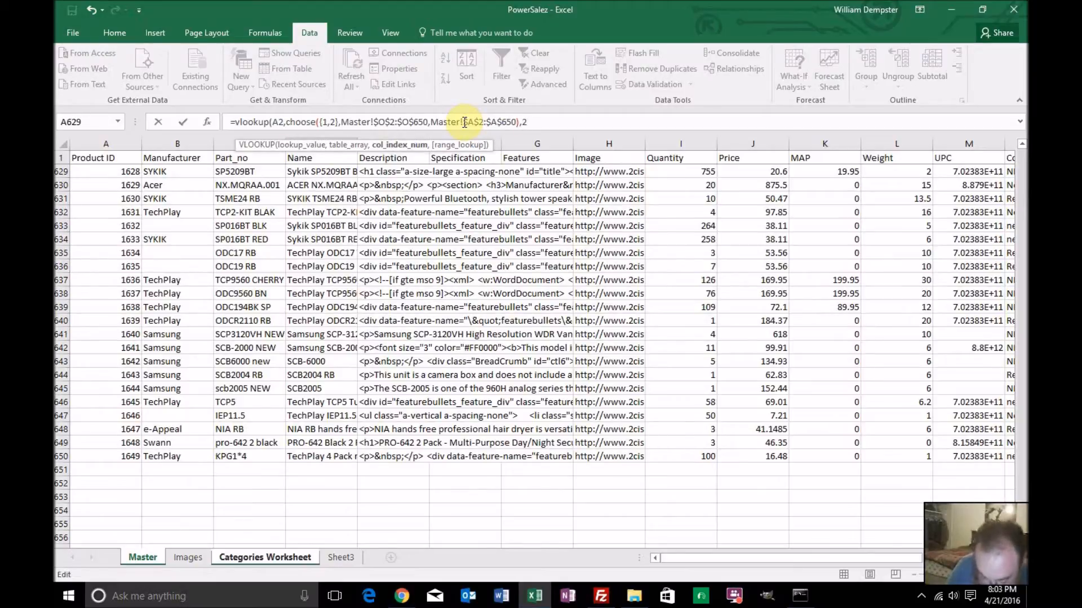
type(",0")
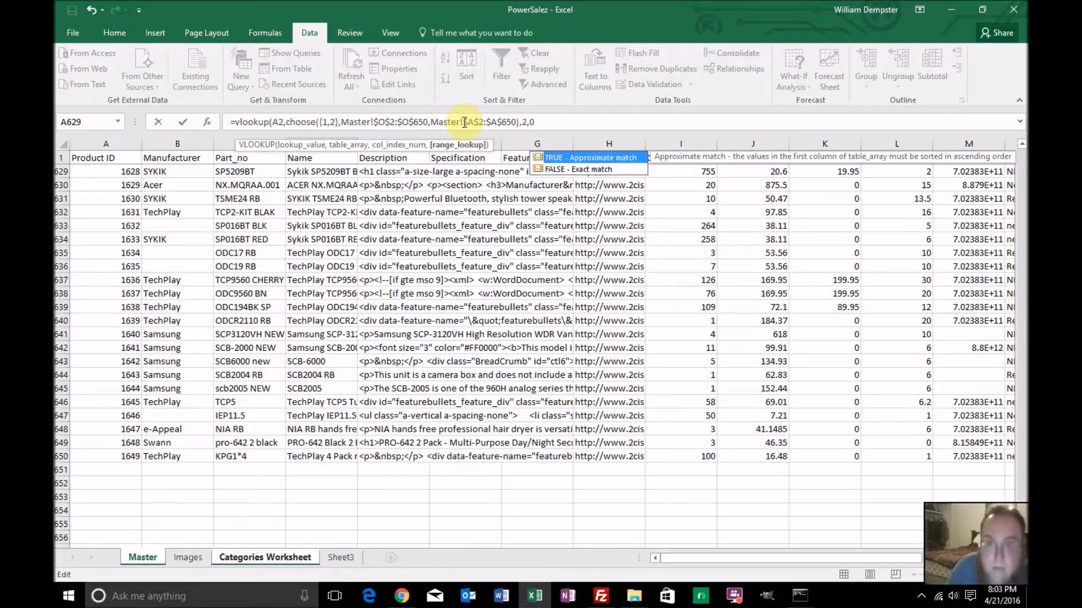
type(")")
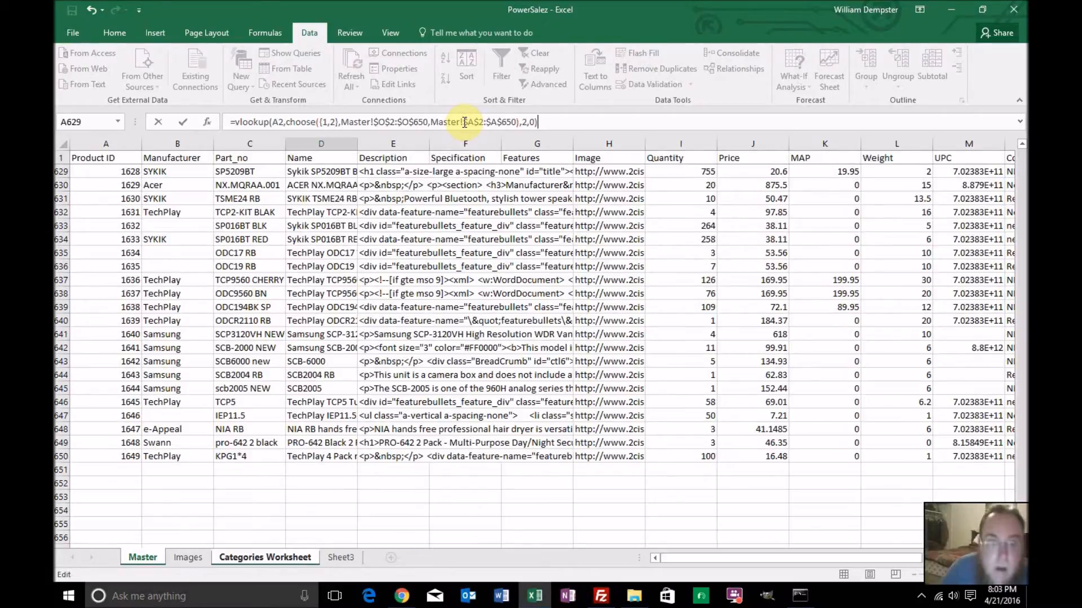
Wrap the finished lookup in an outer VLOOKUP so that it serves as the lookup value
left_click(231, 125)
type("vlookup")
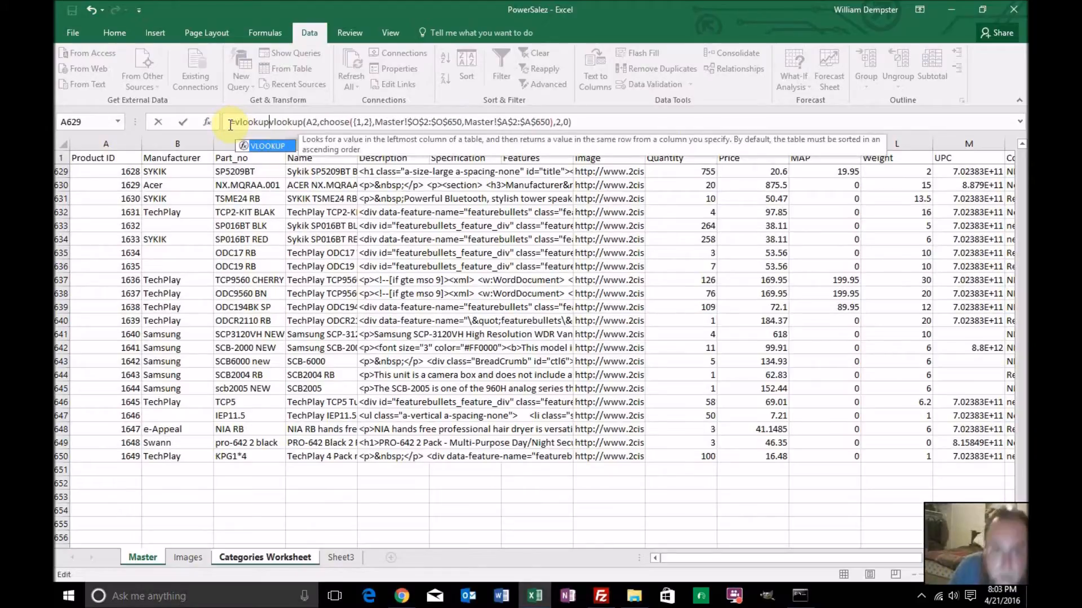
type("(A2")
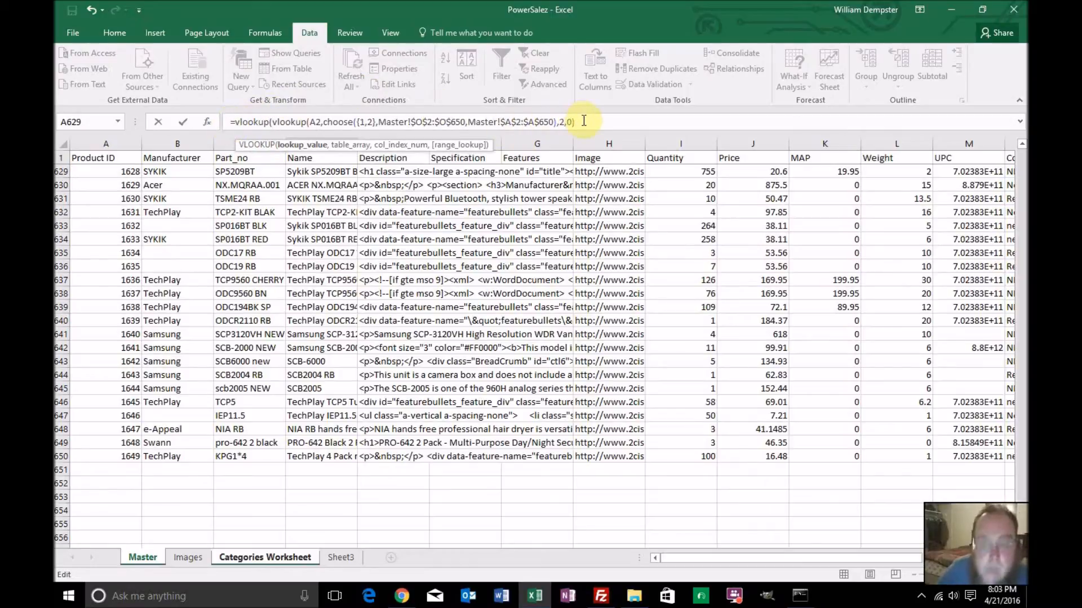
type(",")
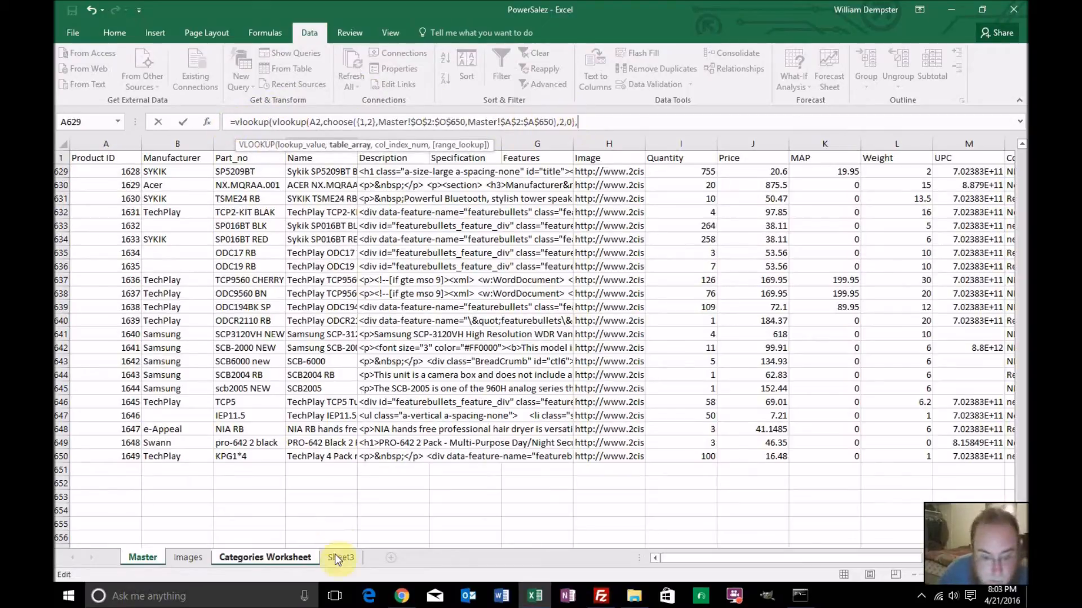
Supply the range A2:D650 on the Images sheet as the outer VLOOKUP's table array
left_click(187, 557)
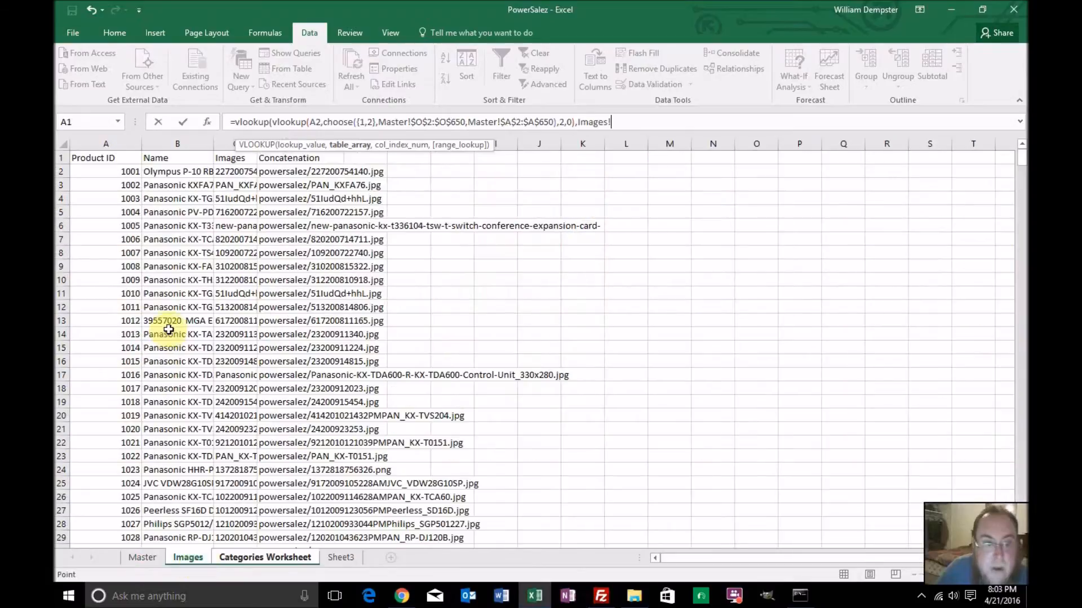
left_click(127, 171)
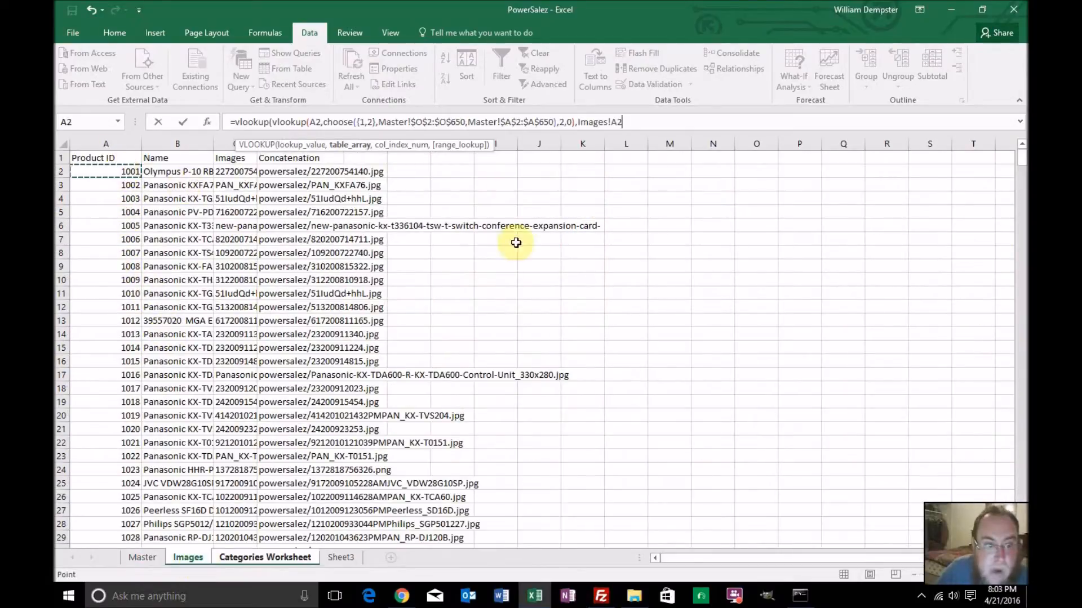
left_click_drag(1021, 156, 1021, 523)
scroll(782, 510, "down", 4)
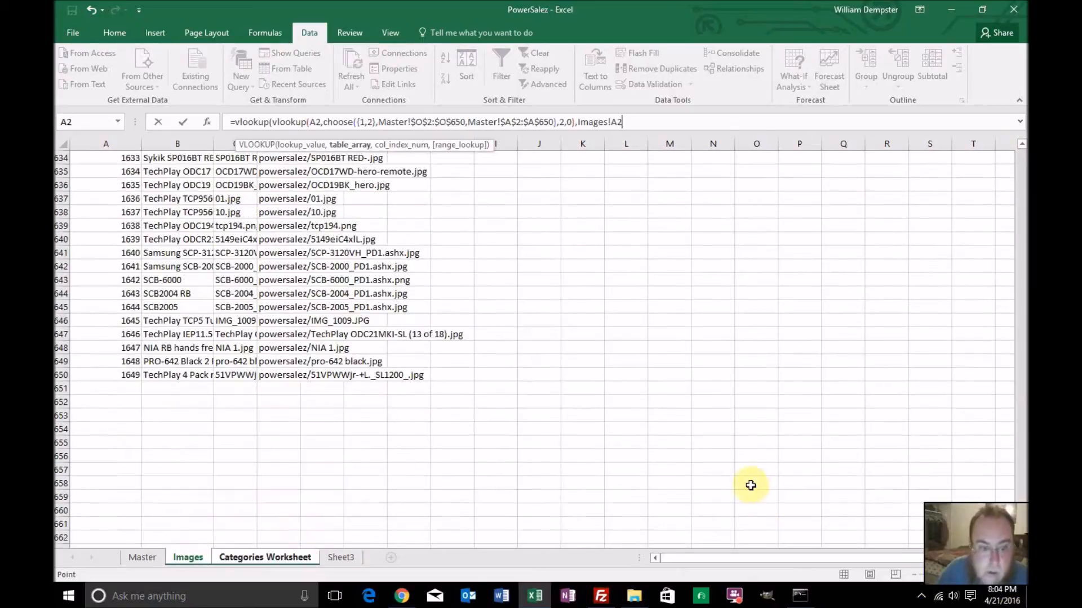
left_click(254, 374, "shift")
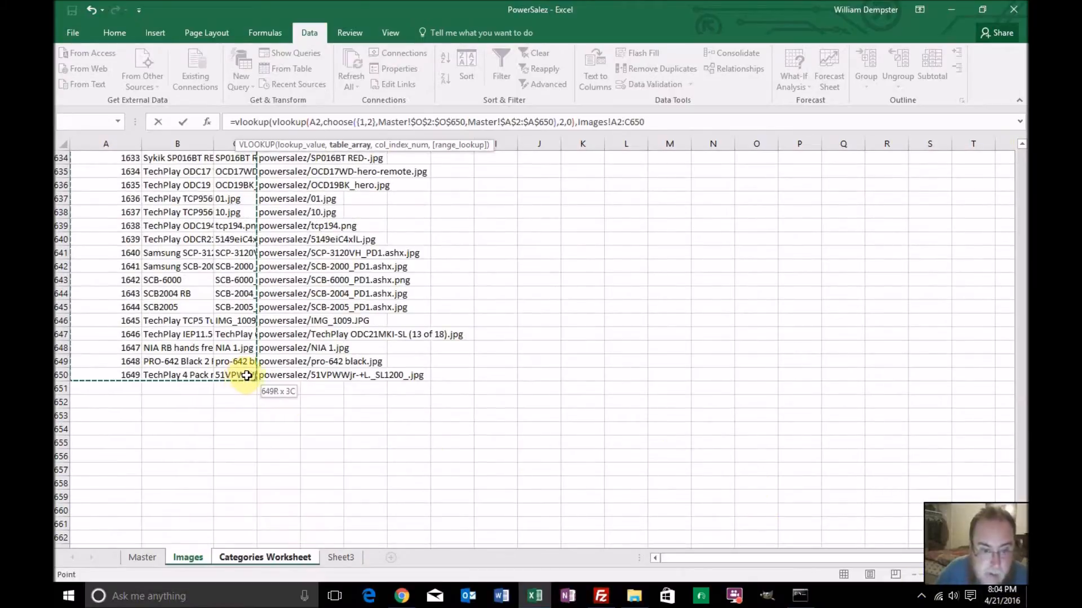
left_click(291, 376, "shift")
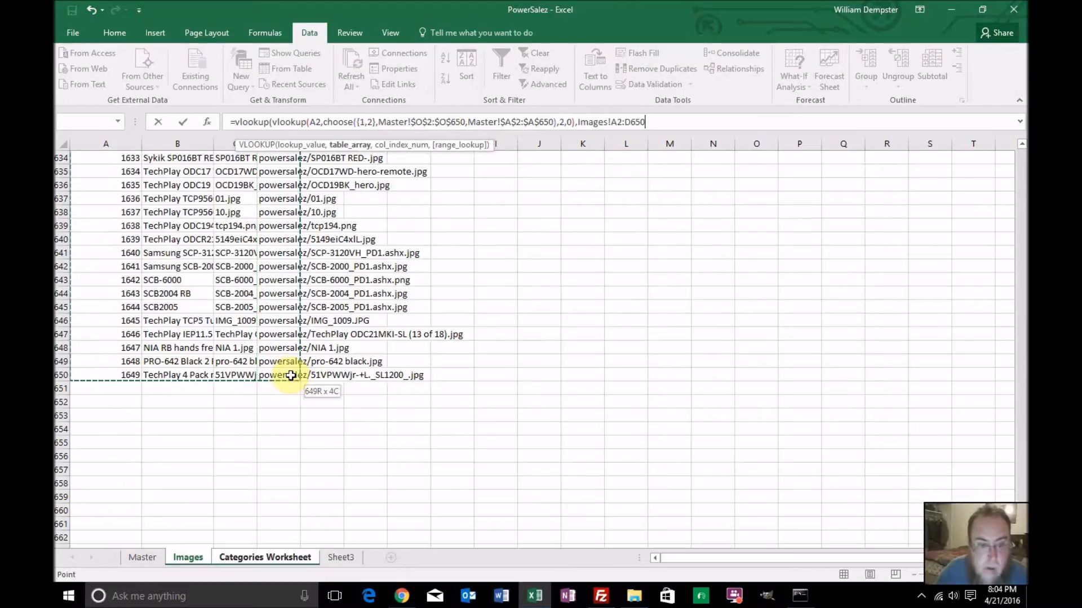
Make the outer VLOOKUP's table range absolute as Images!$A$2:$D$650
left_click(613, 123)
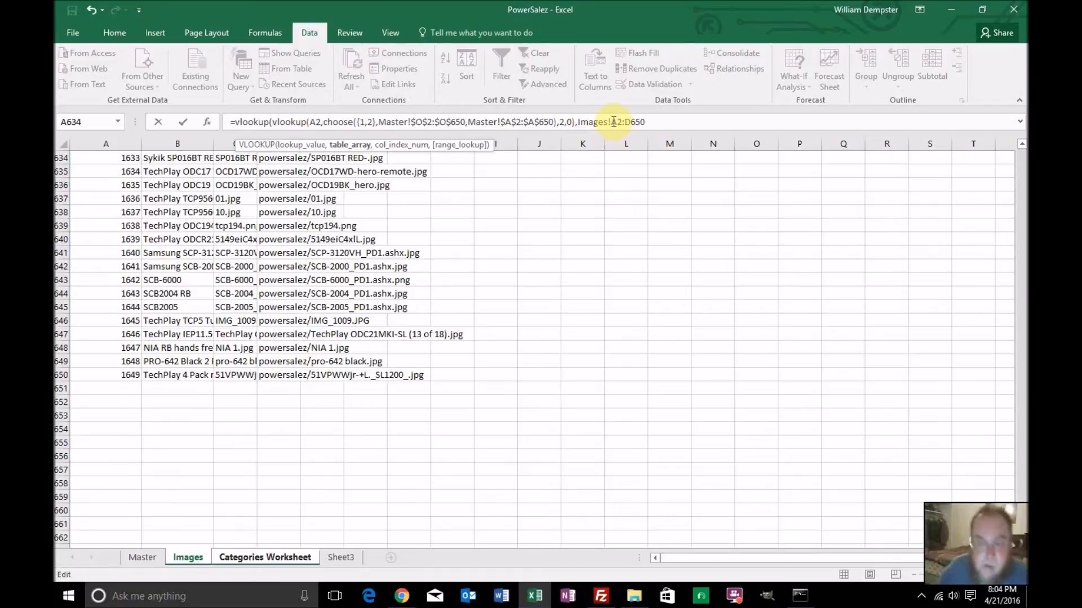
type("$")
key("Right")
type("$")
key("Right")
key("Right")
type("$")
key("Right")
type("$")
key("Right")
key("Right")
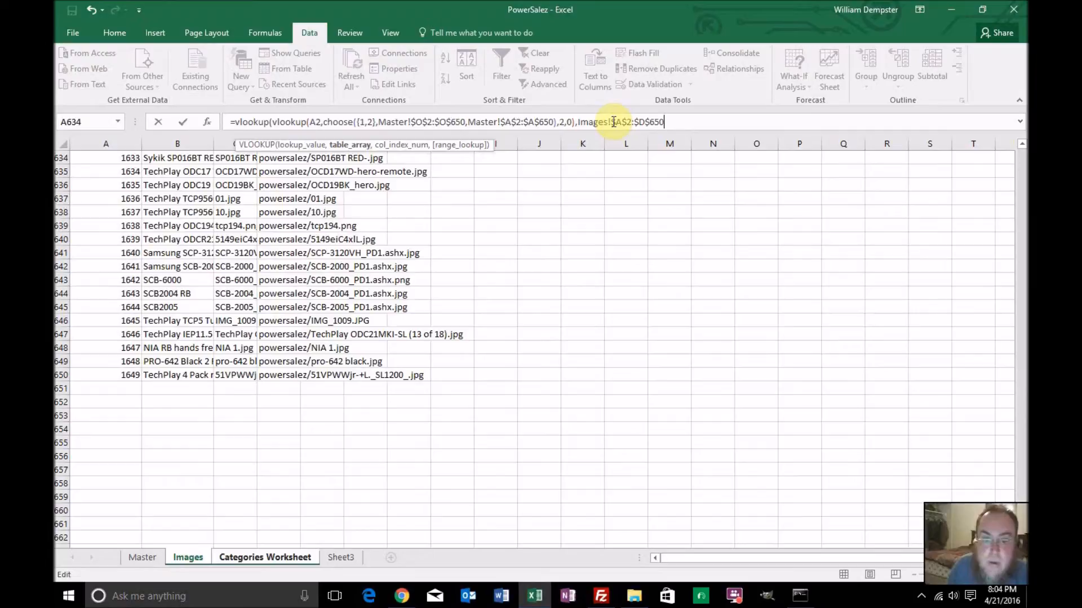
Finish the outer VLOOKUP with column index 4 and range lookup 0, and enter the formula
type(",")
type("4")
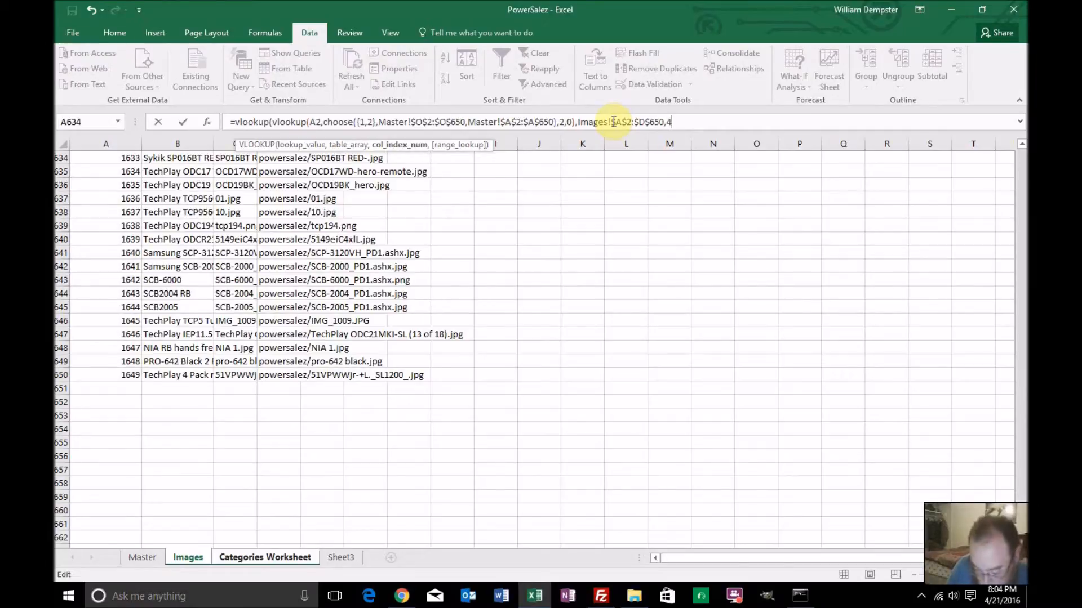
type(",0)")
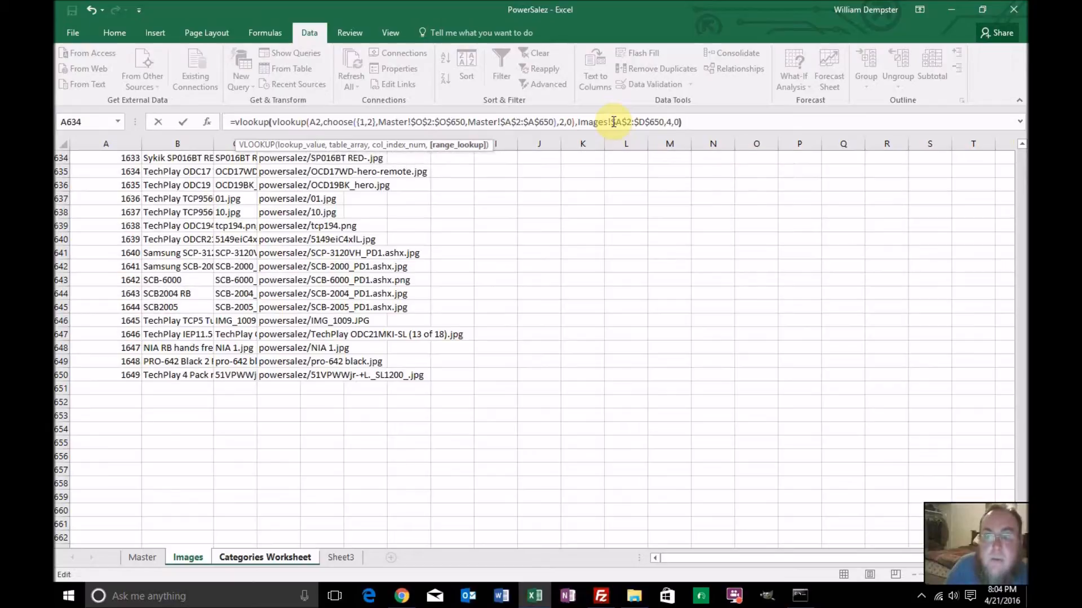
key("Return")
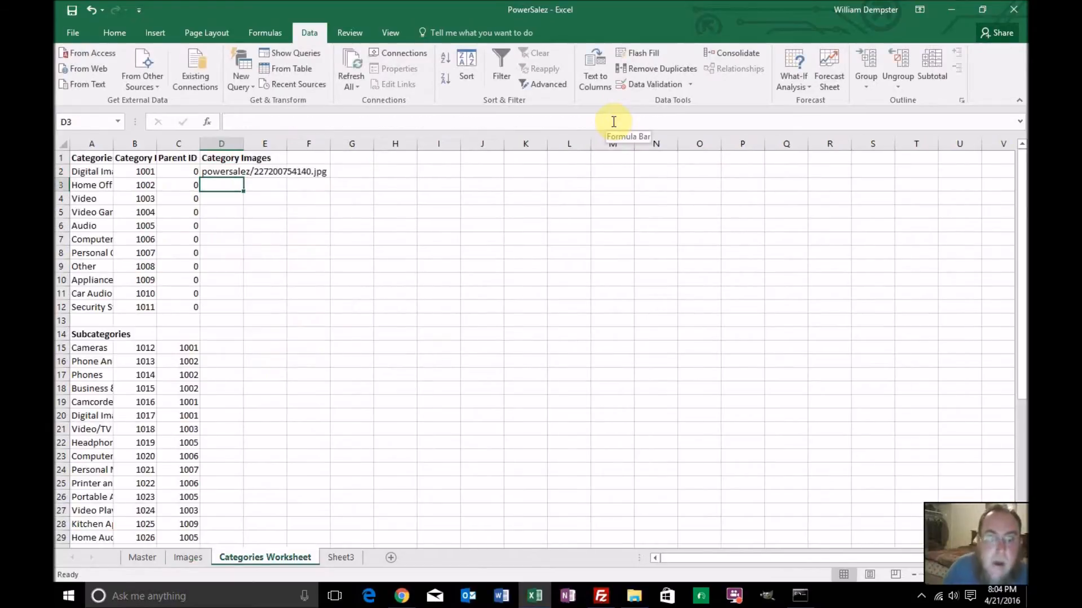
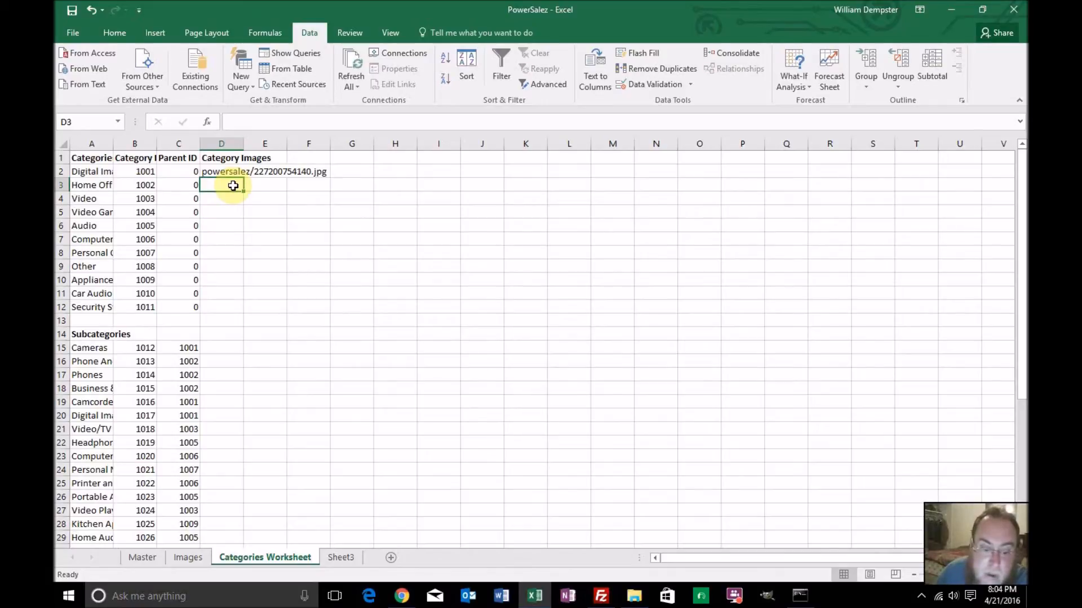
Fill the Category Images formula from D2 down through D12 for the main categories
left_click(229, 173)
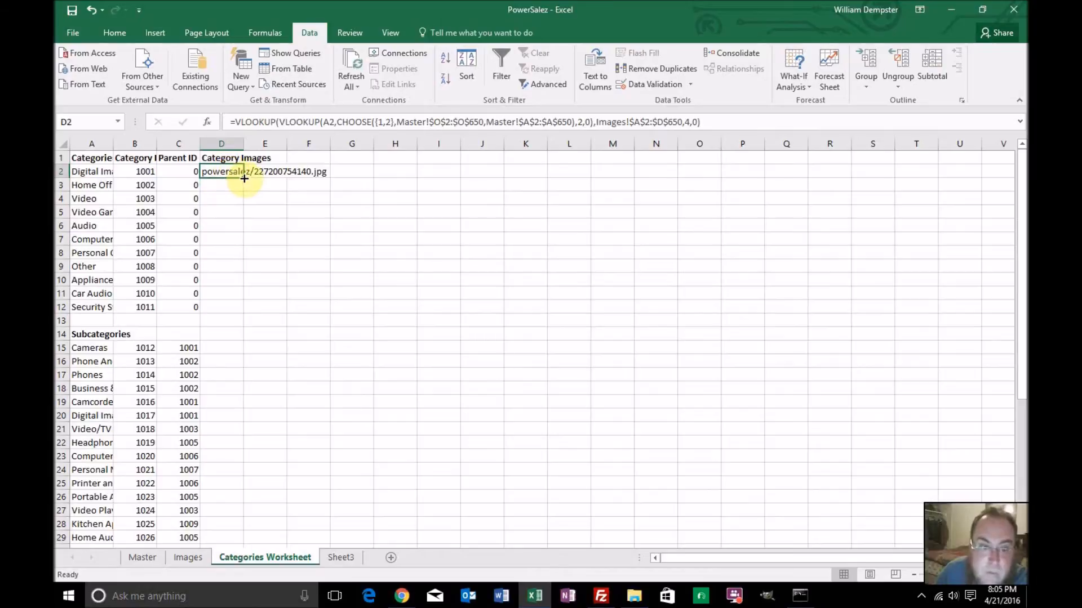
double_click(244, 177)
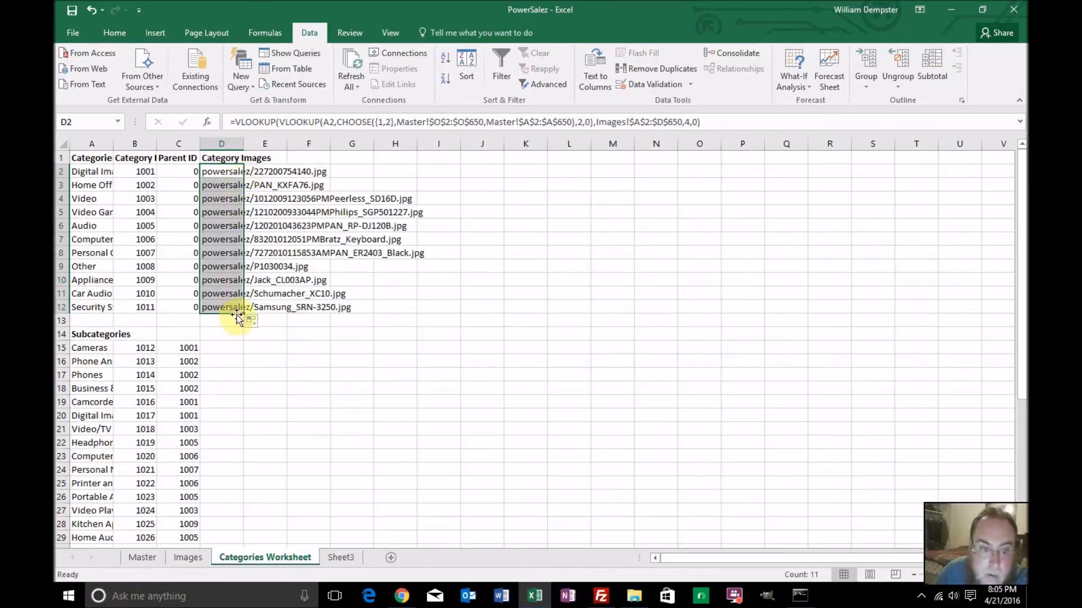
left_click_drag(244, 314, 231, 355)
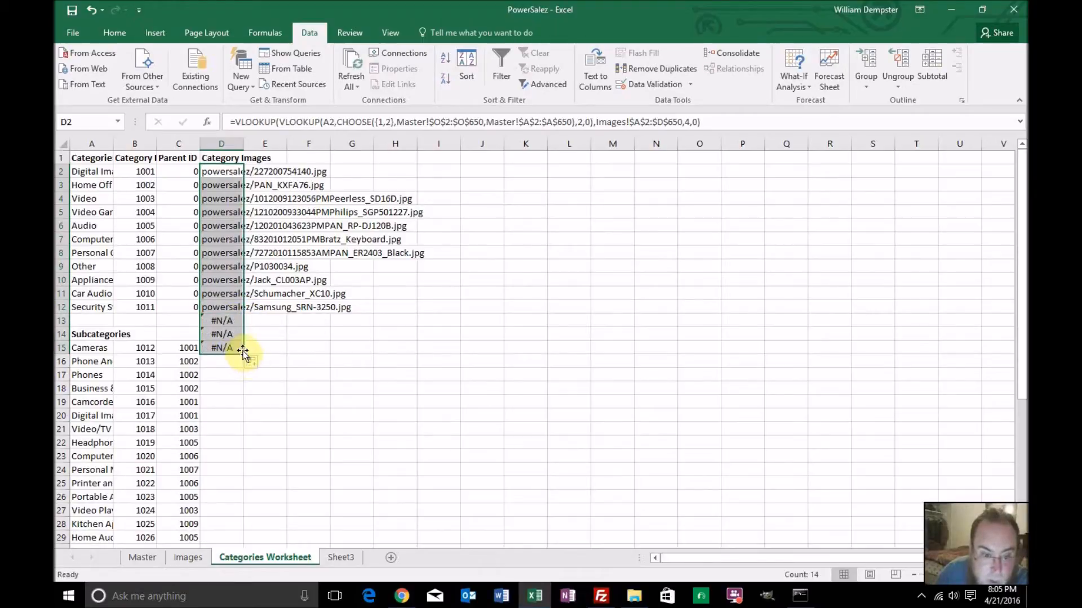
double_click(242, 354)
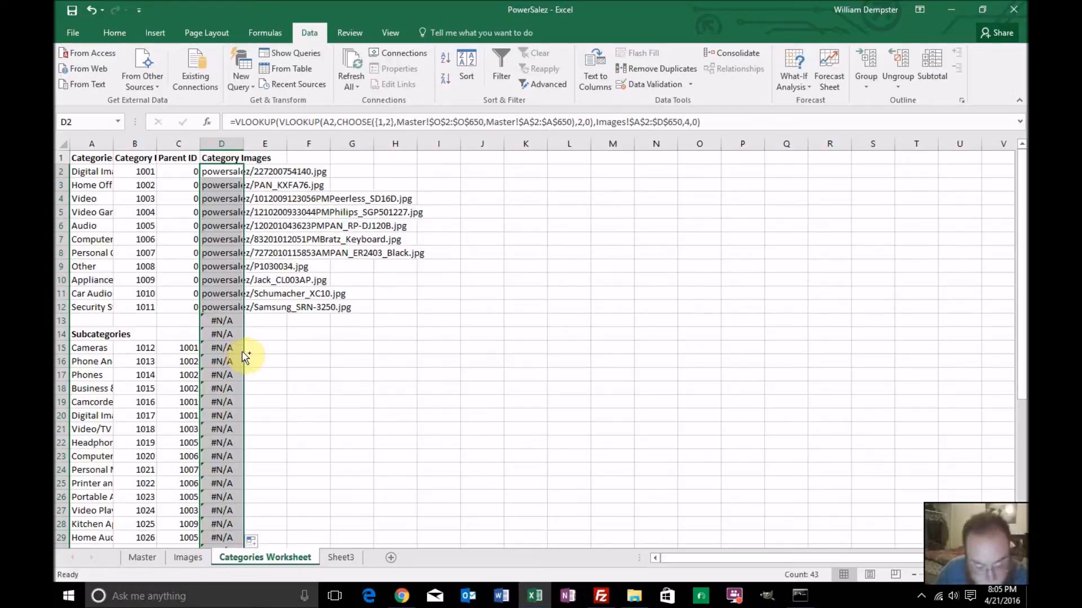
key("ctrl+z")
key("ctrl+z")
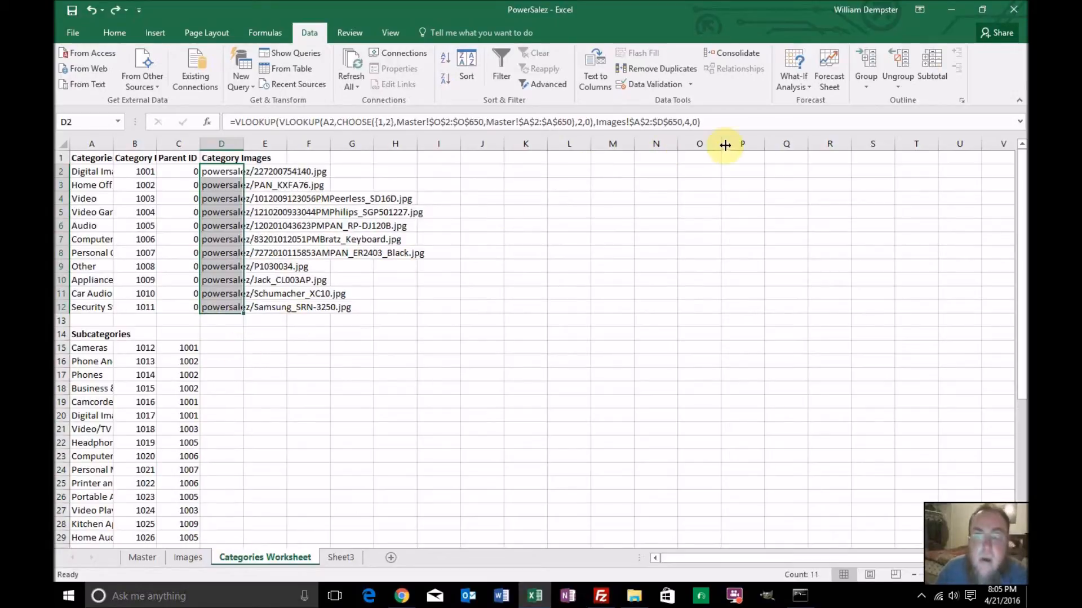
Copy the full nested VLOOKUP formula text from D2 into D15, the first subcategory's image cell
left_click_drag(724, 123, 207, 104)
key("ctrl+c")
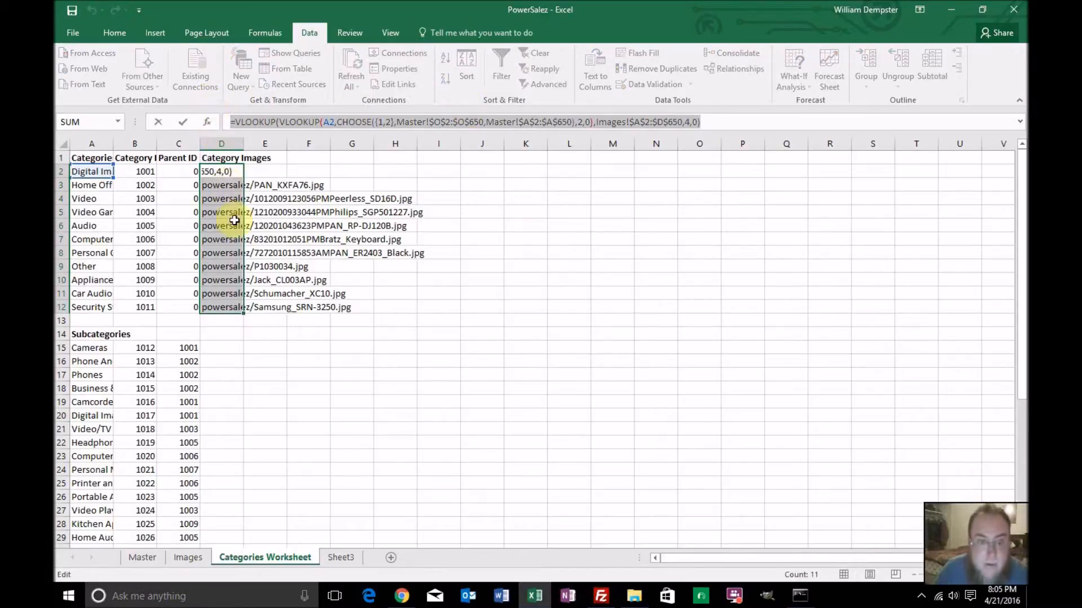
key("Escape")
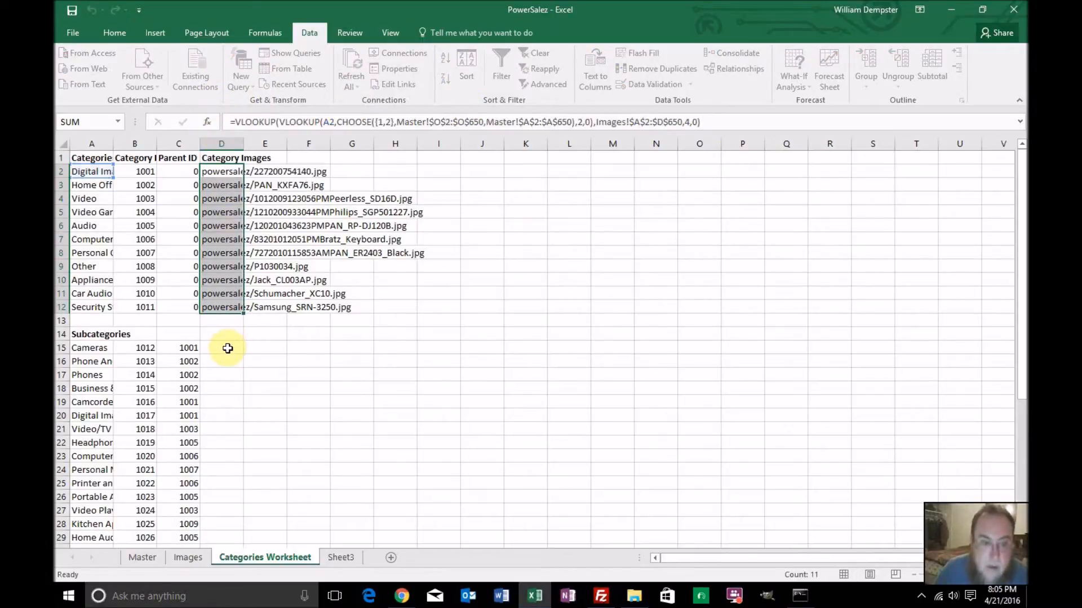
left_click(227, 348)
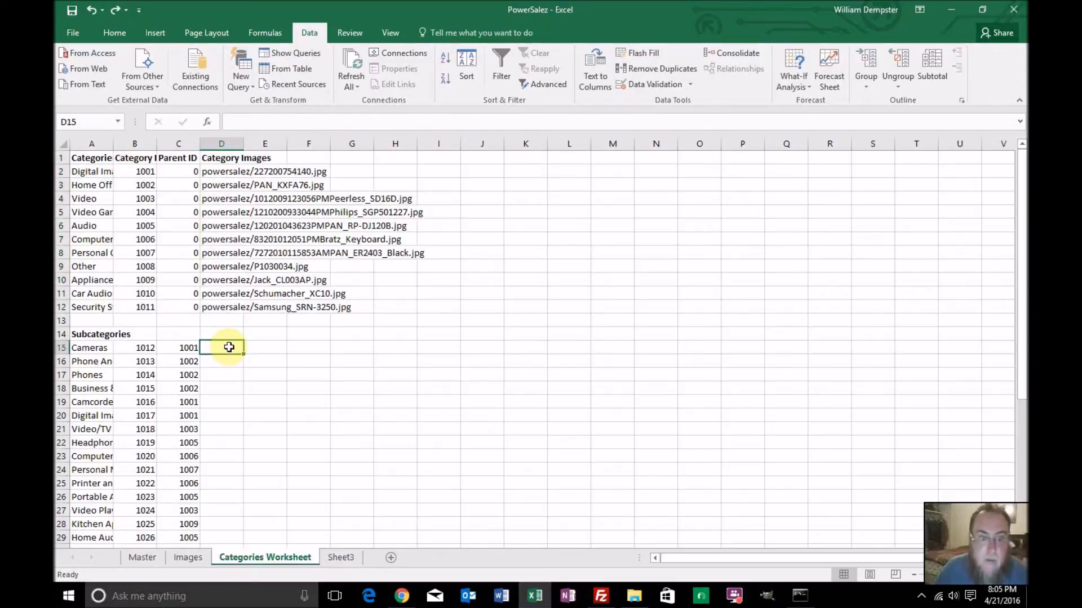
left_click(316, 122)
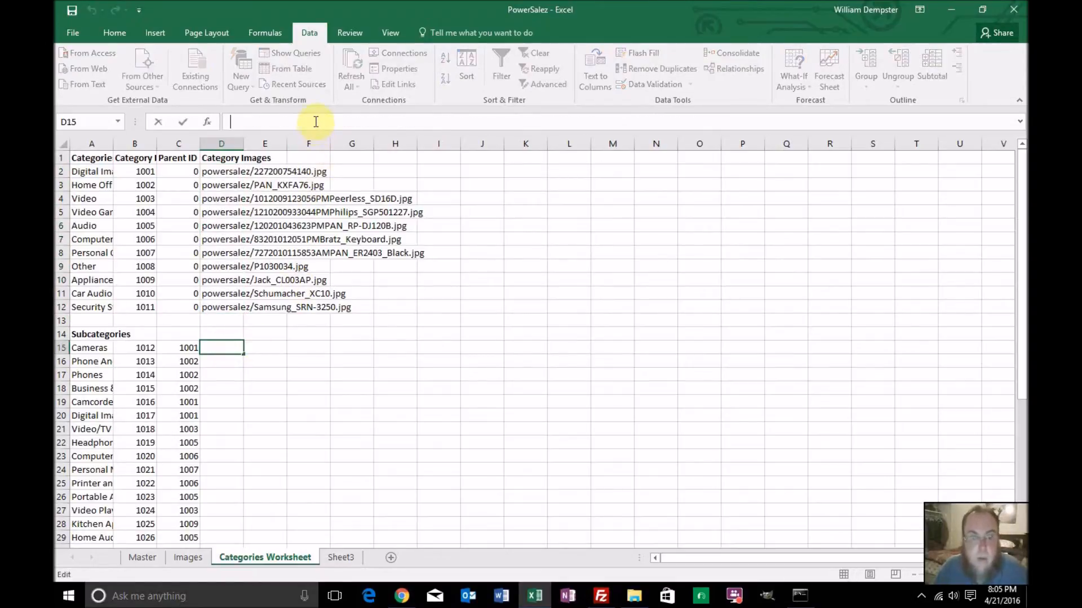
key("ctrl+v")
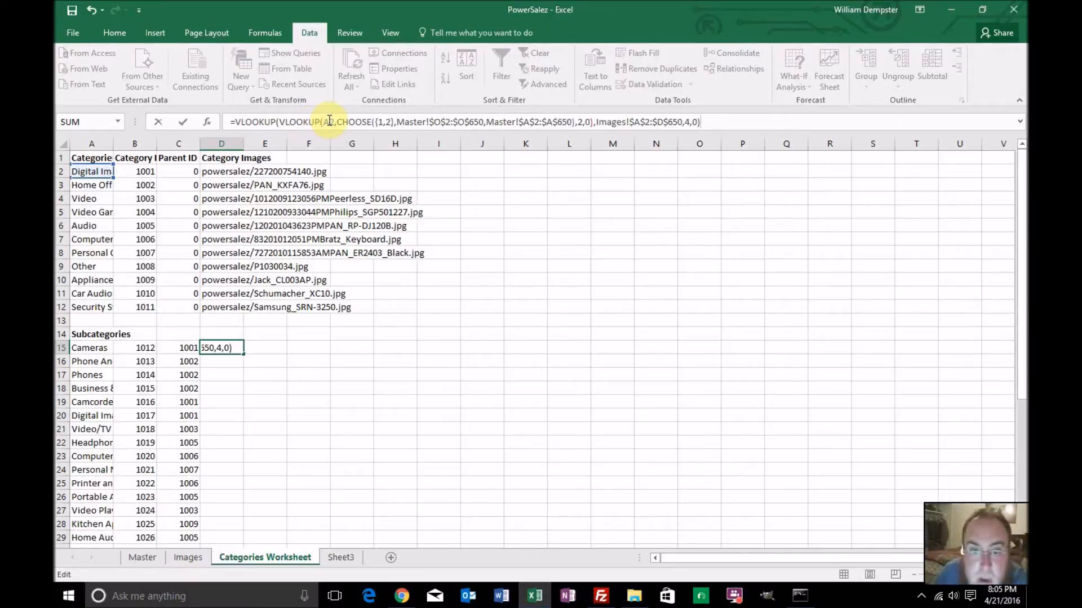
Change the first CHOOSE range in D15's formula to Master!$P$2:$P$650 and enter the formula
left_click(439, 123)
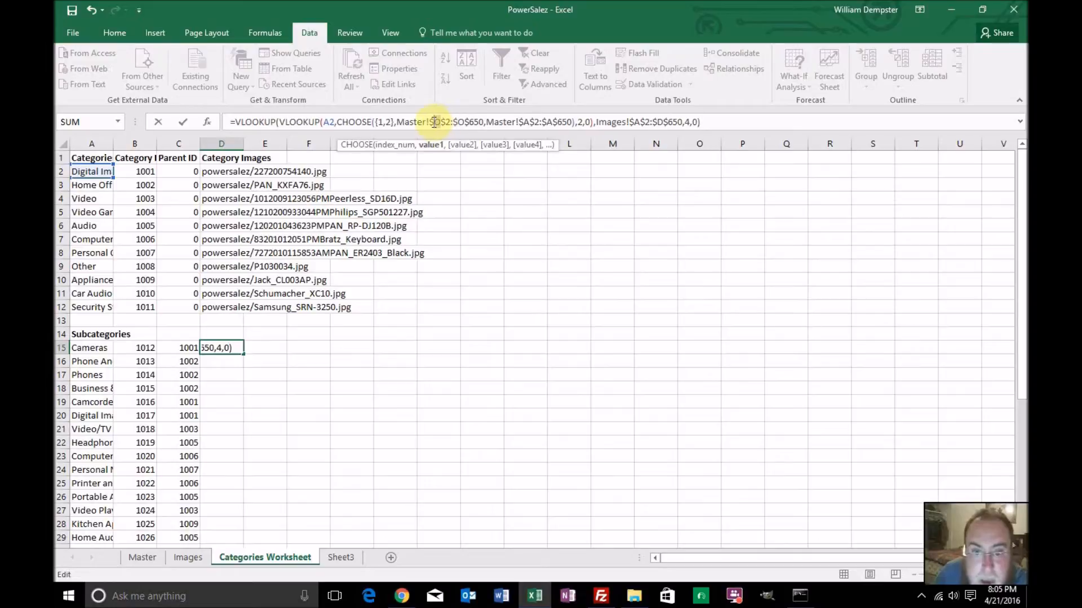
type("P")
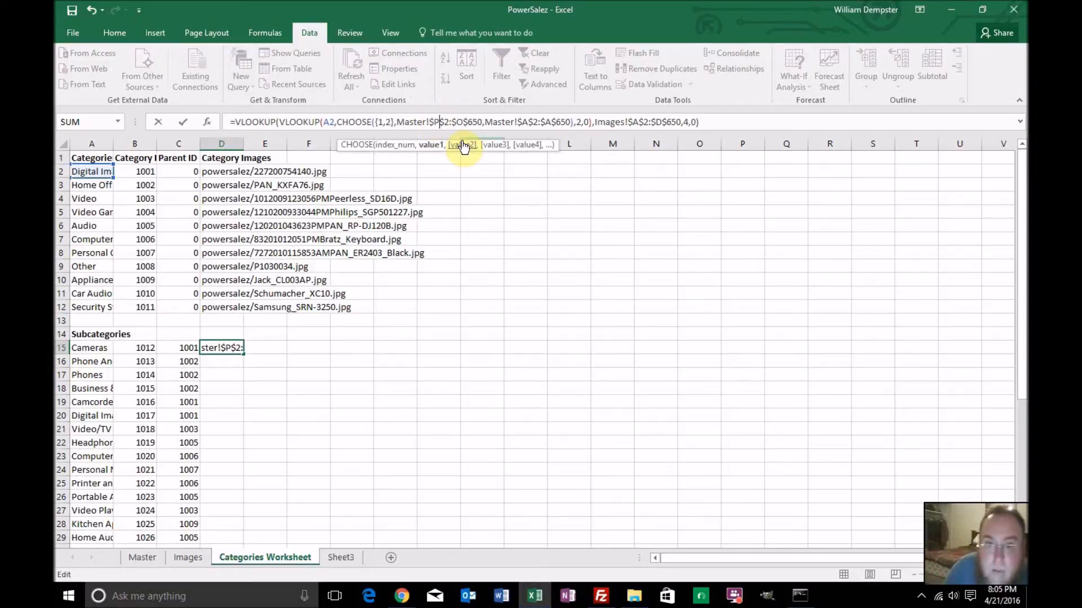
key("Right")
key("Right")
key("shift+Right")
type("P")
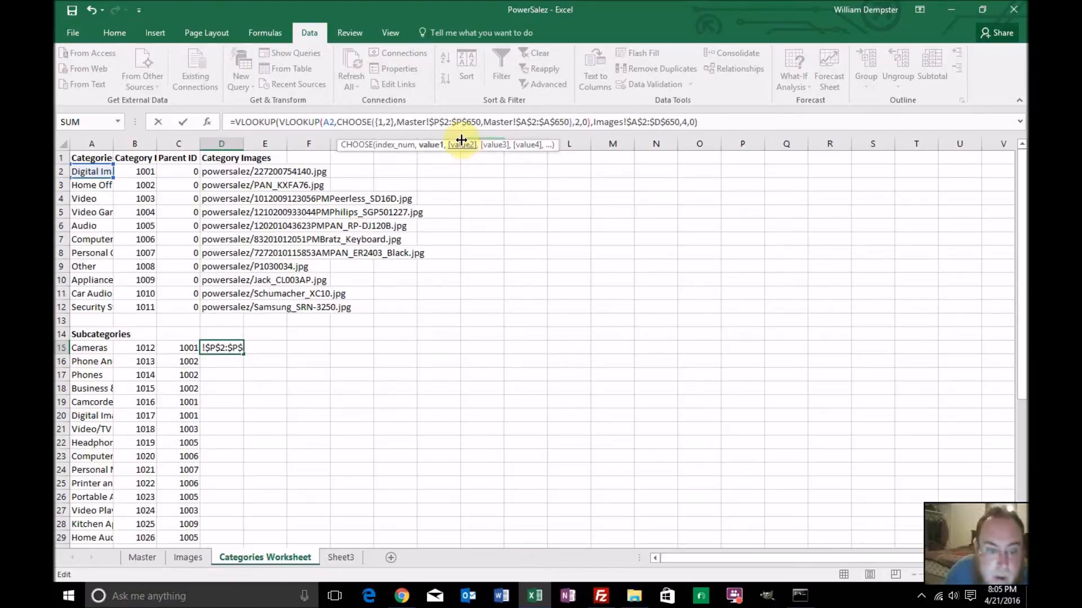
key("Return")
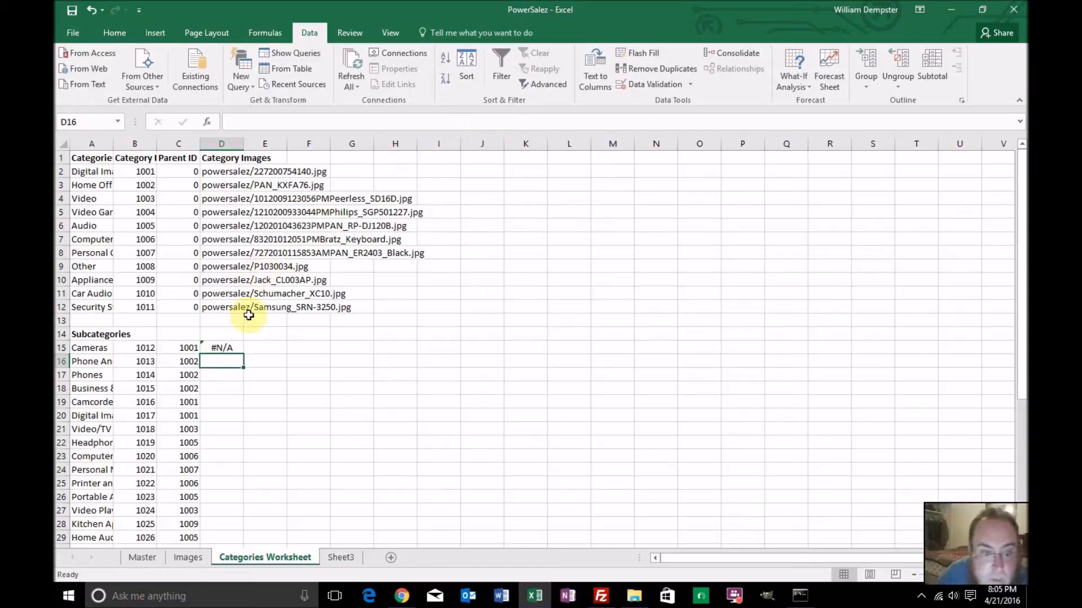
Set the inner VLOOKUP's lookup value in D15 to A15 and enter the formula
left_click(222, 349)
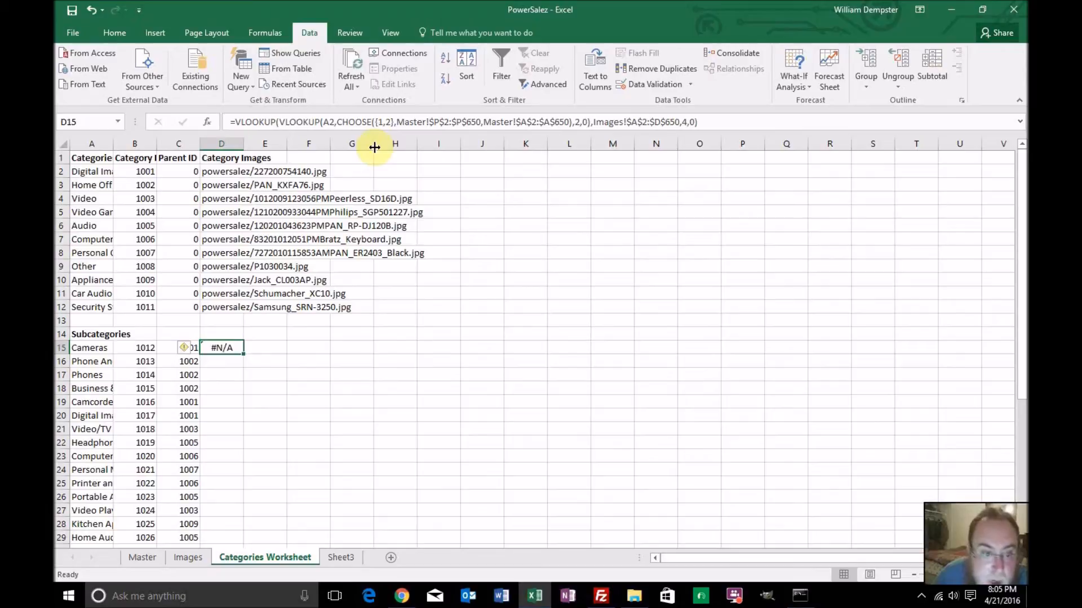
left_click(331, 123)
key("BackSpace")
key("BackSpace")
type("C15")
key("Return")
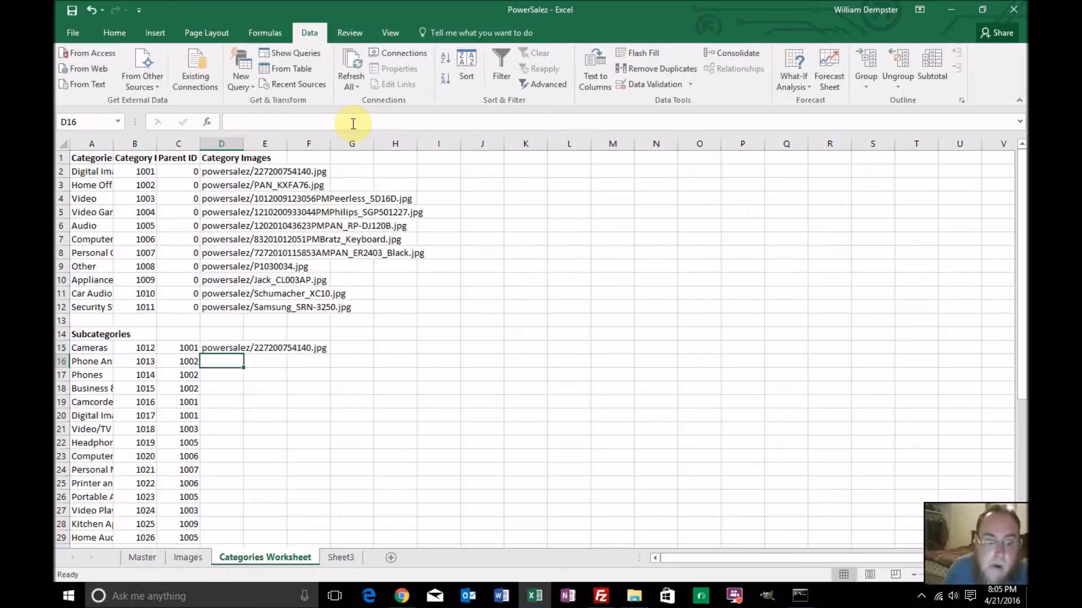
Compare the category and subcategory image formulas, and fill D15's formula down through D44 for all subcategories
left_click(234, 350)
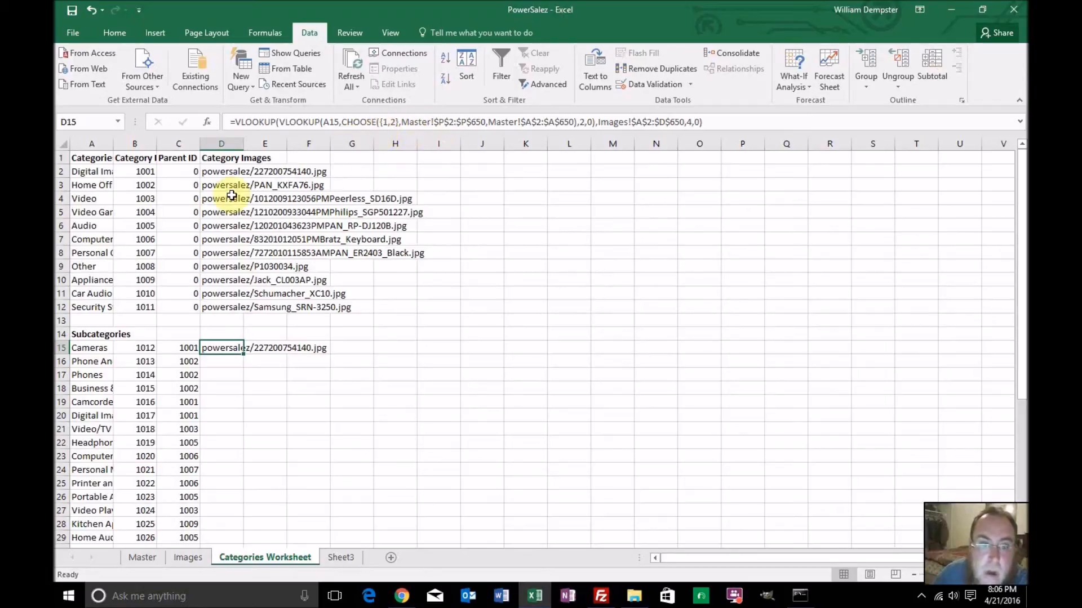
left_click(225, 175)
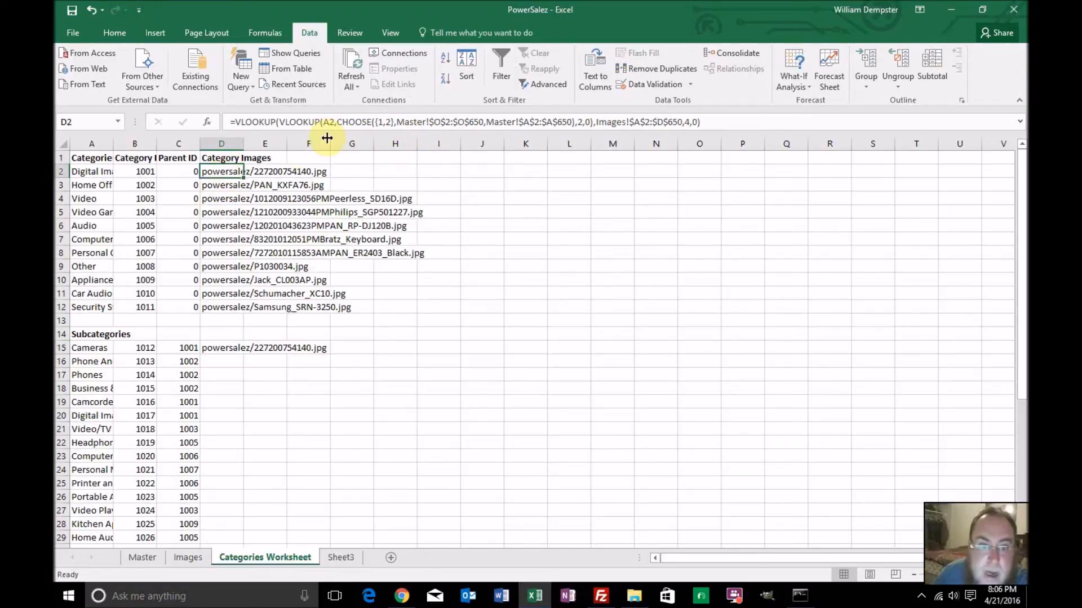
left_click(225, 308)
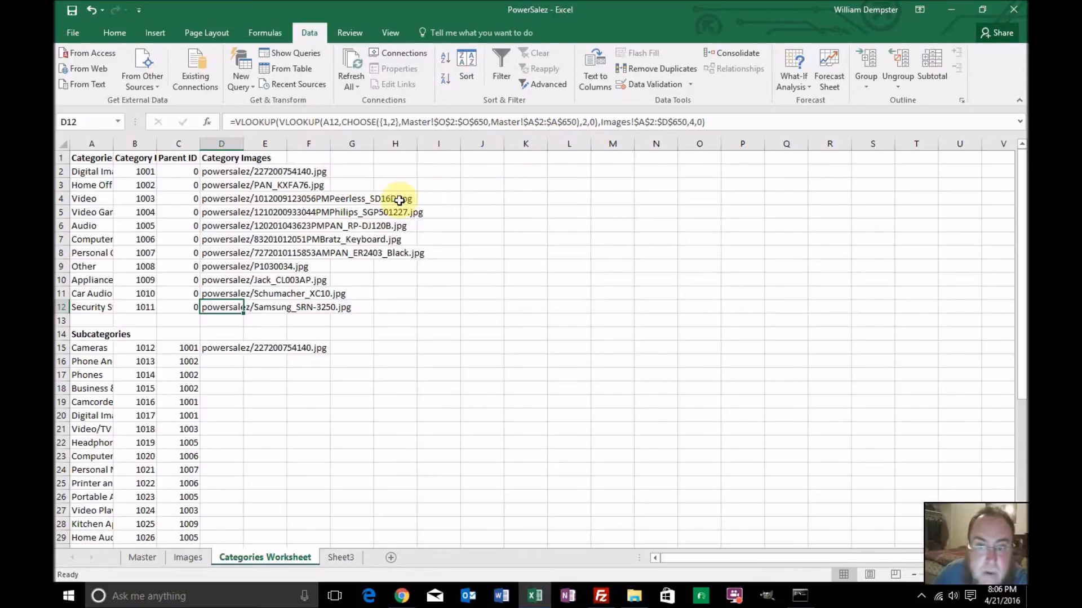
left_click(228, 270)
left_click(234, 171)
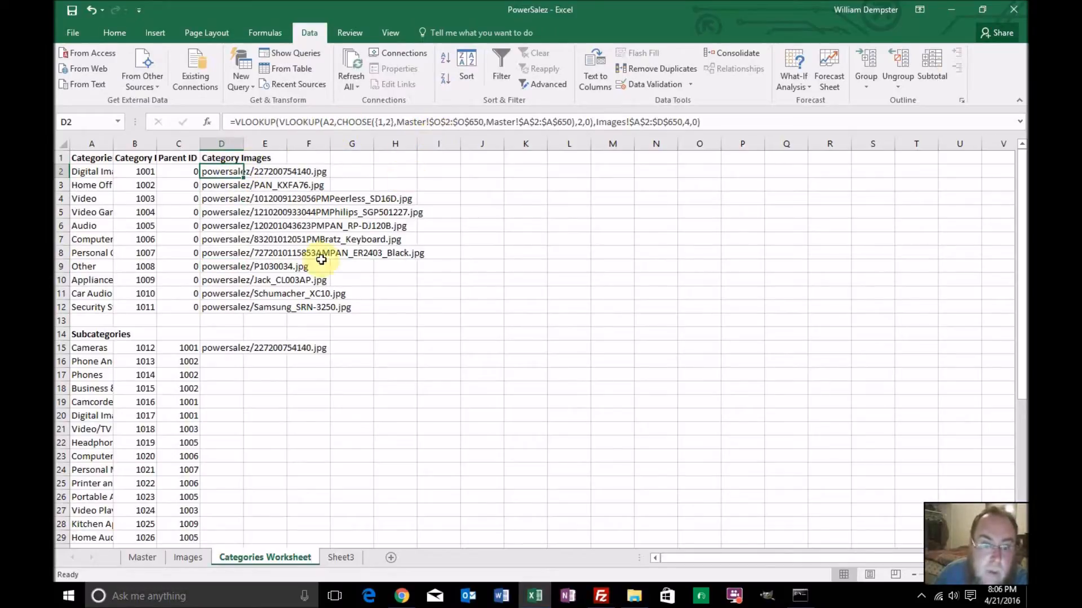
left_click(237, 350)
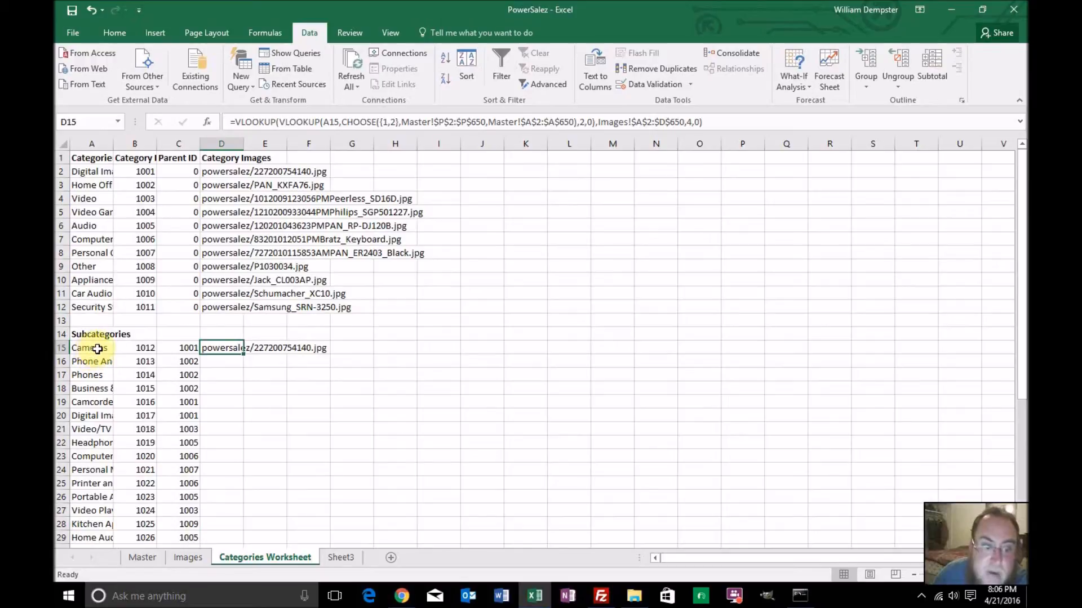
double_click(244, 355)
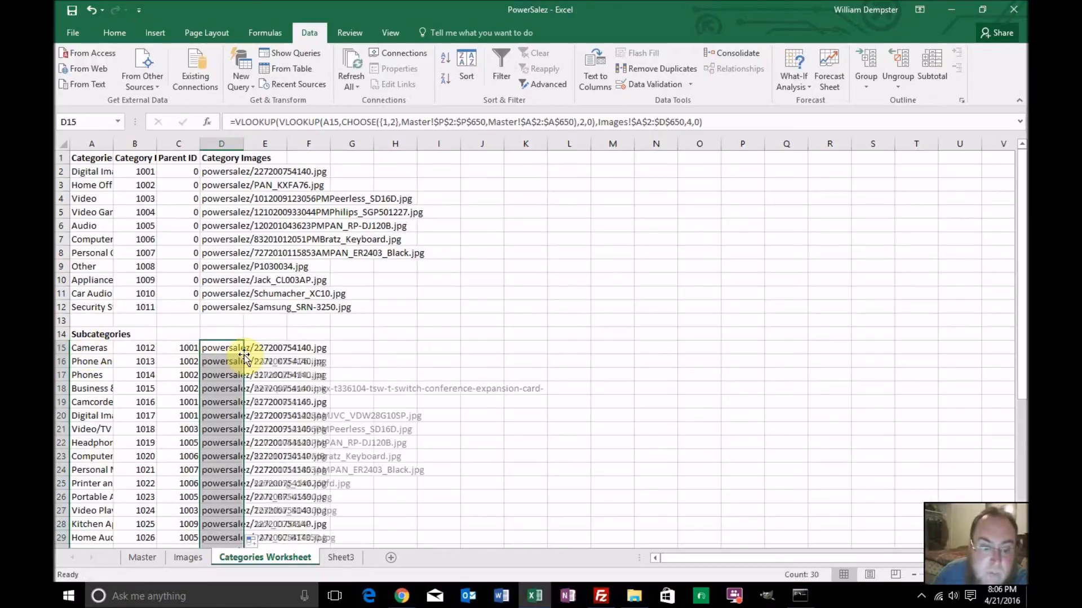
scroll(270, 376, "down", 9)
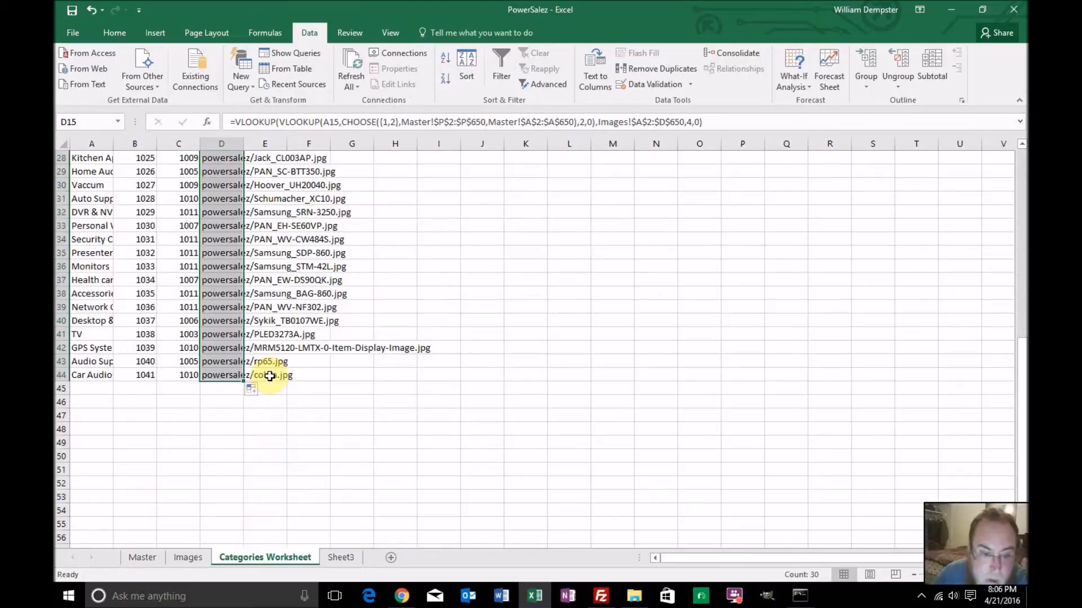
scroll(270, 376, "up", 9)
left_click(262, 235)
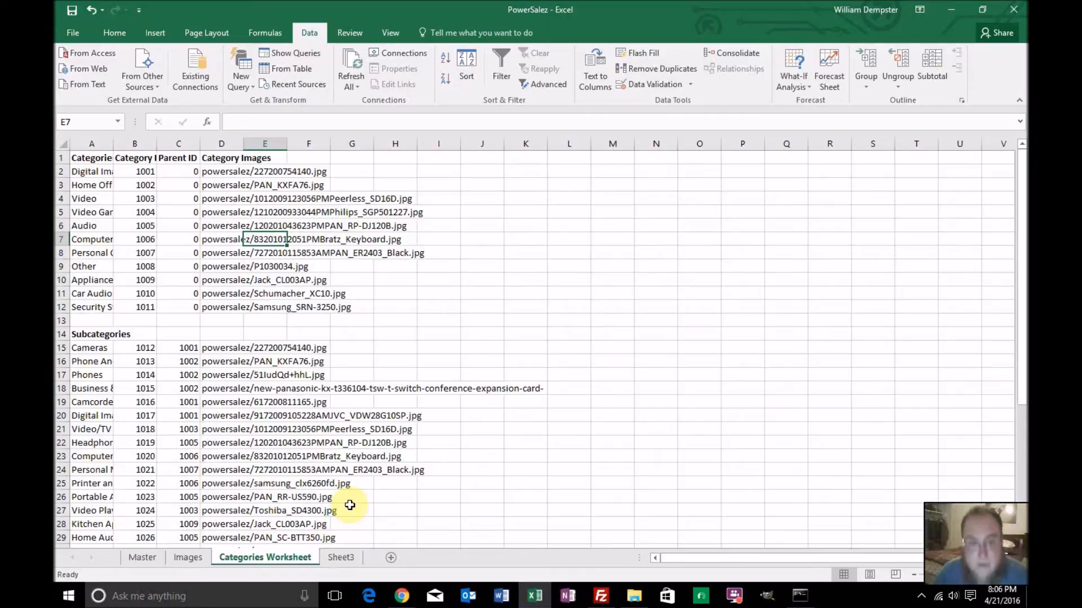
Rename the Sheet3 worksheet as "Manufactuers Worksheet"
left_click(342, 557)
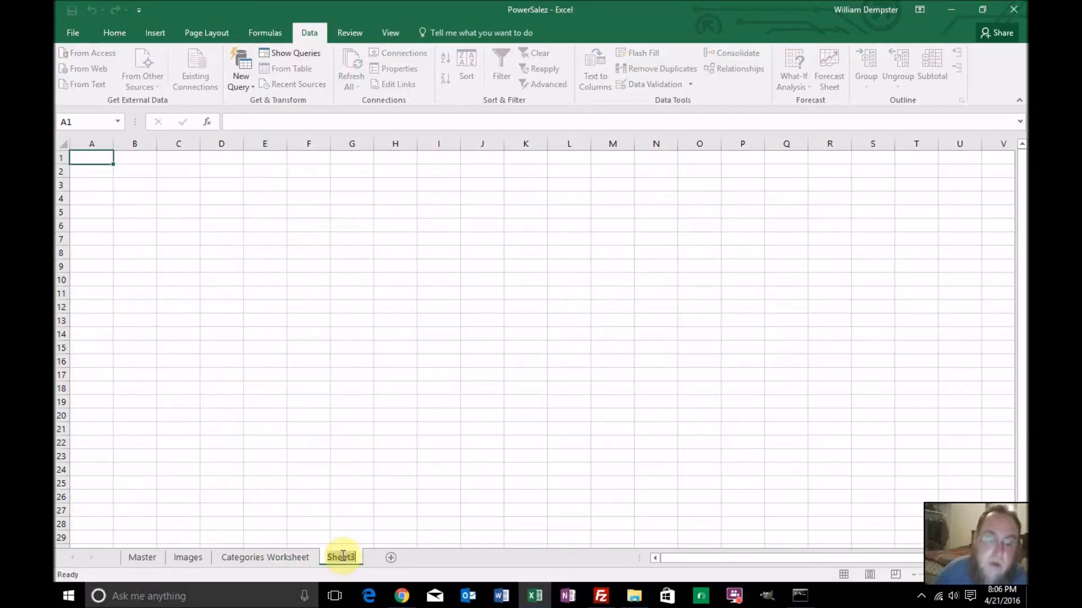
type("Manu")
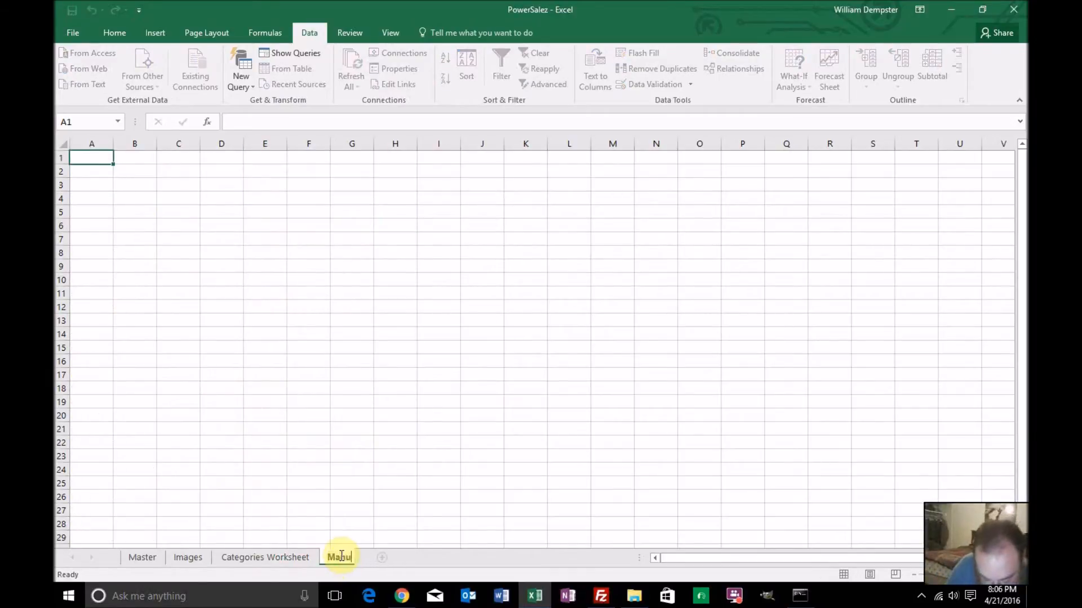
type("factuers")
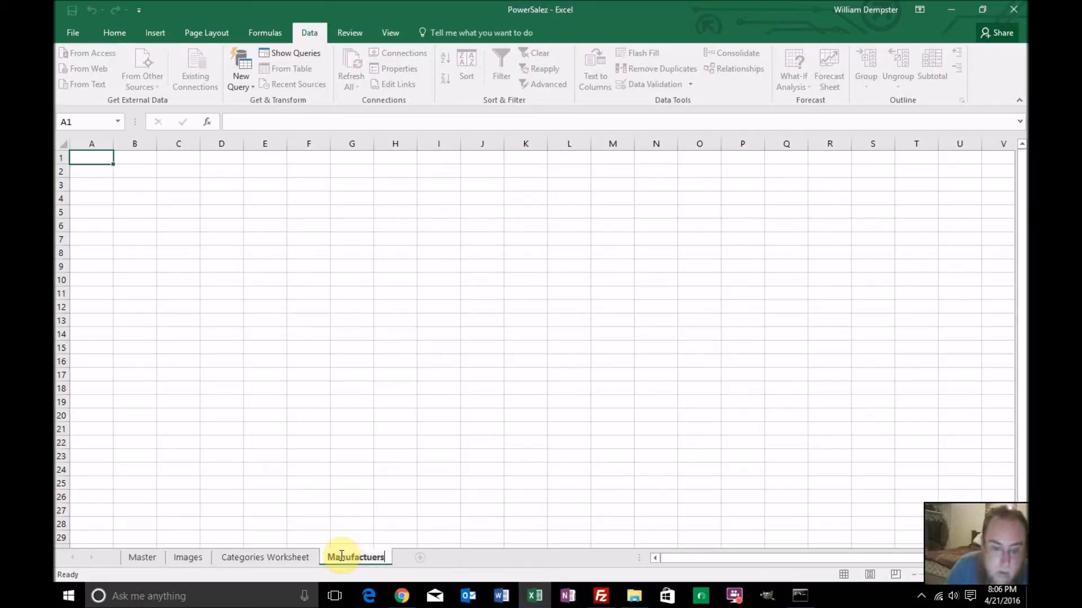
type(" Worksheet")
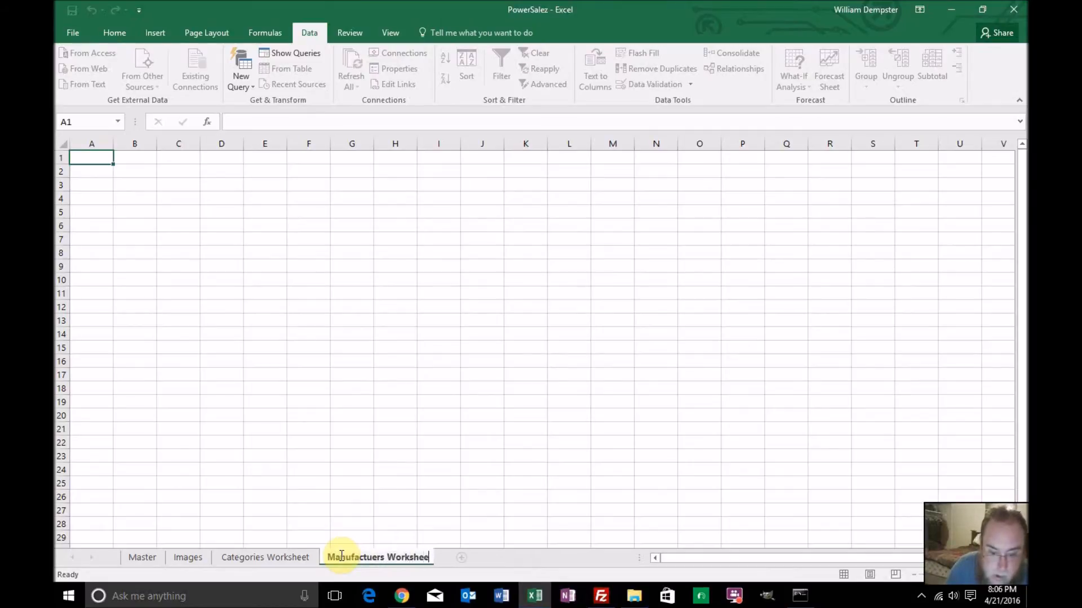
key("Return")
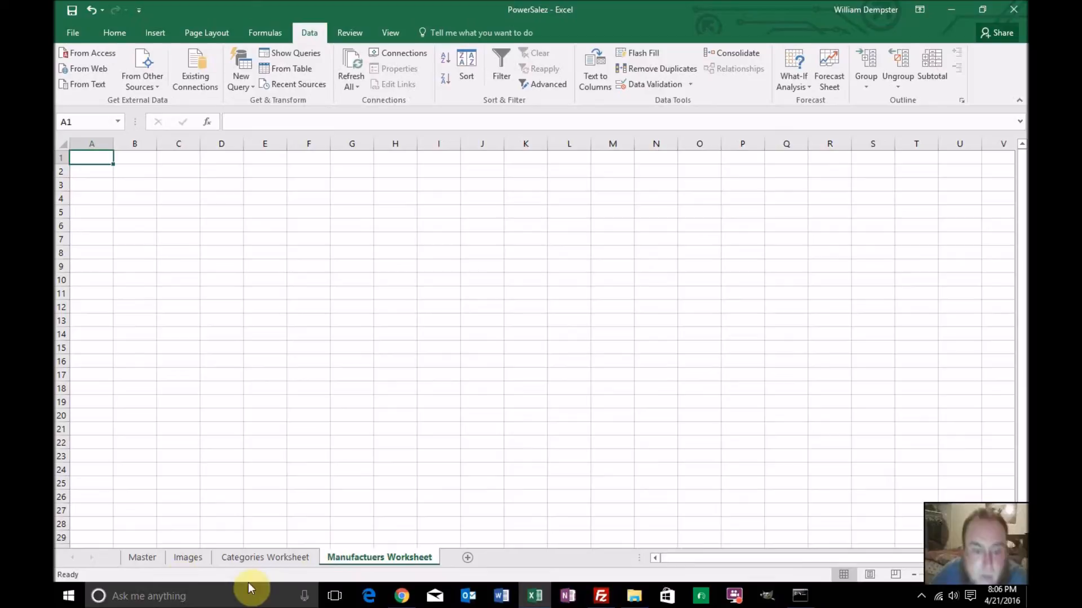
Copy the Manufacturer column from the Master sheet into Manufactuers Worksheet, starting at A1
left_click(145, 558)
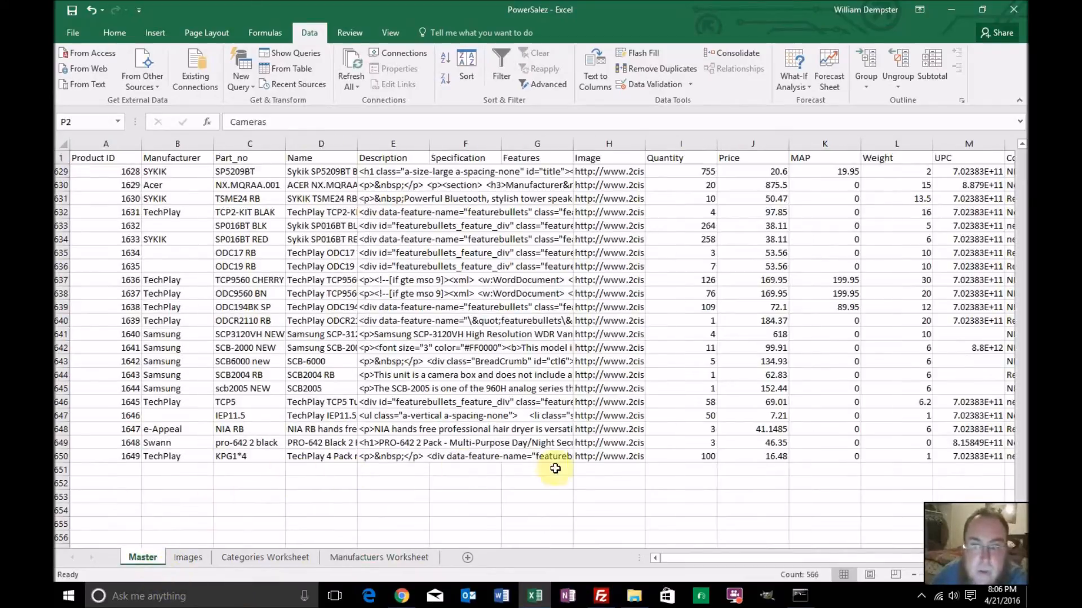
left_click_drag(1022, 524, 1022, 134)
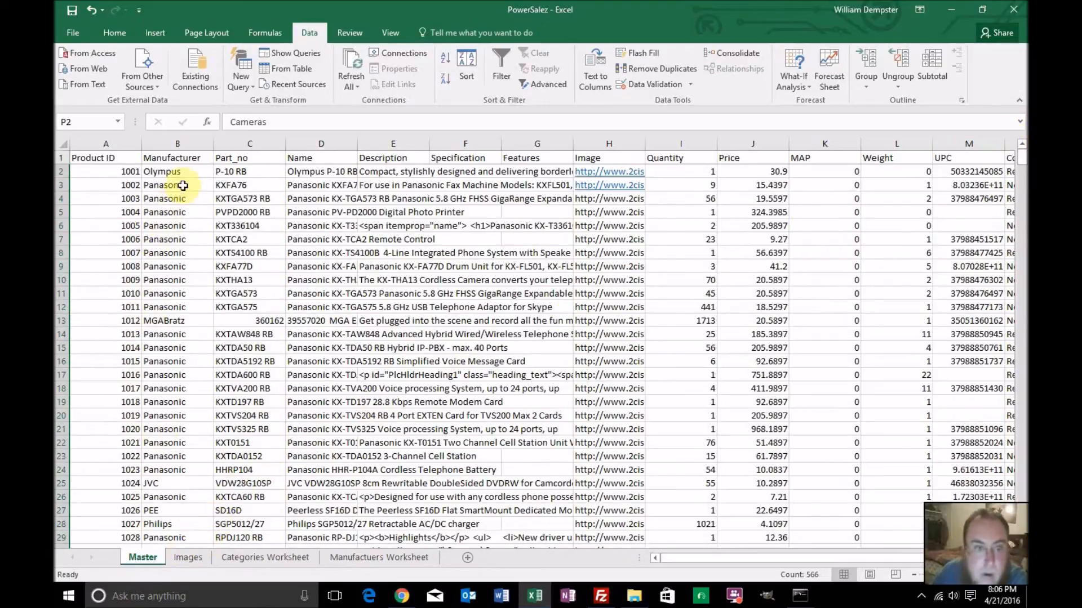
left_click(191, 141)
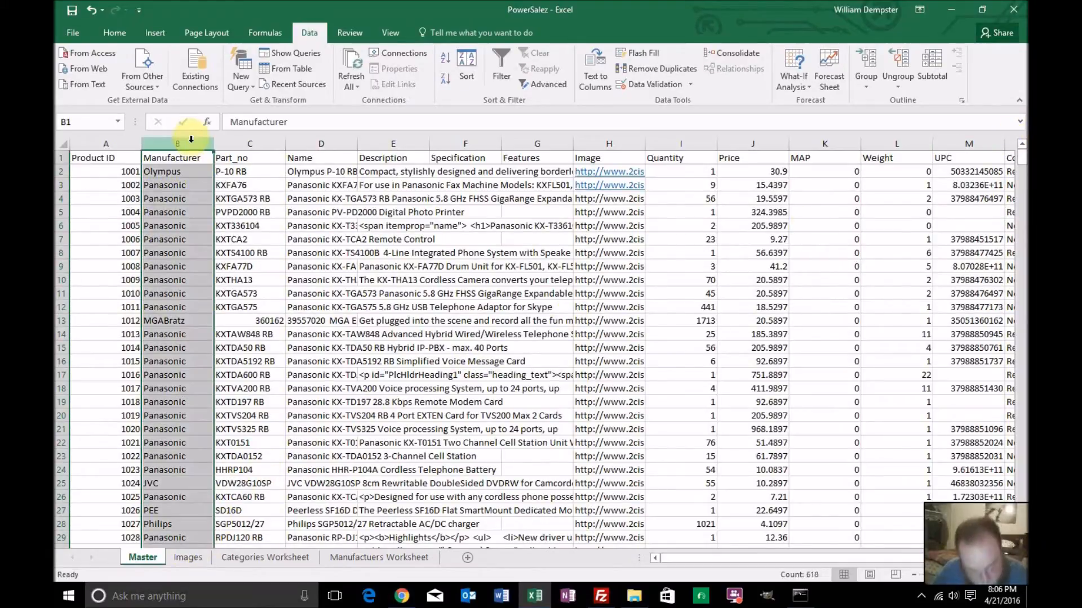
key("ctrl+c")
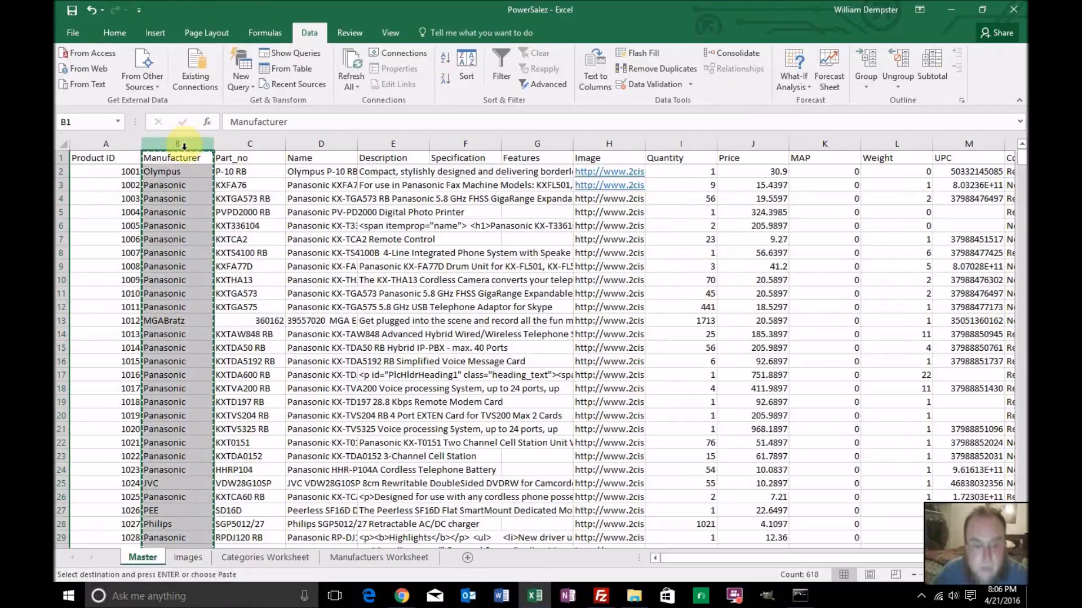
left_click(346, 557)
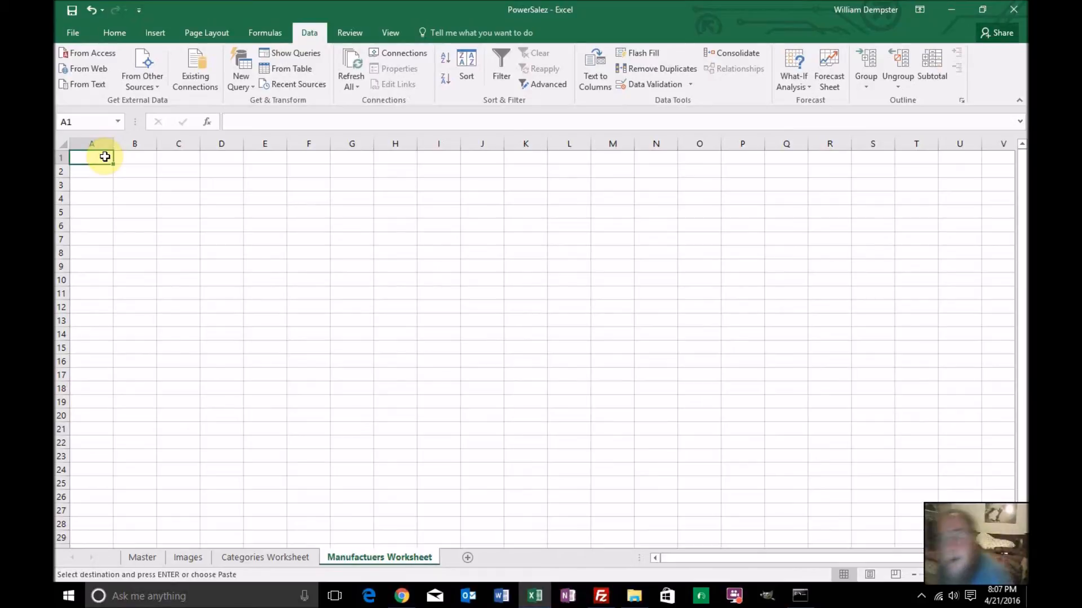
key("ctrl+v")
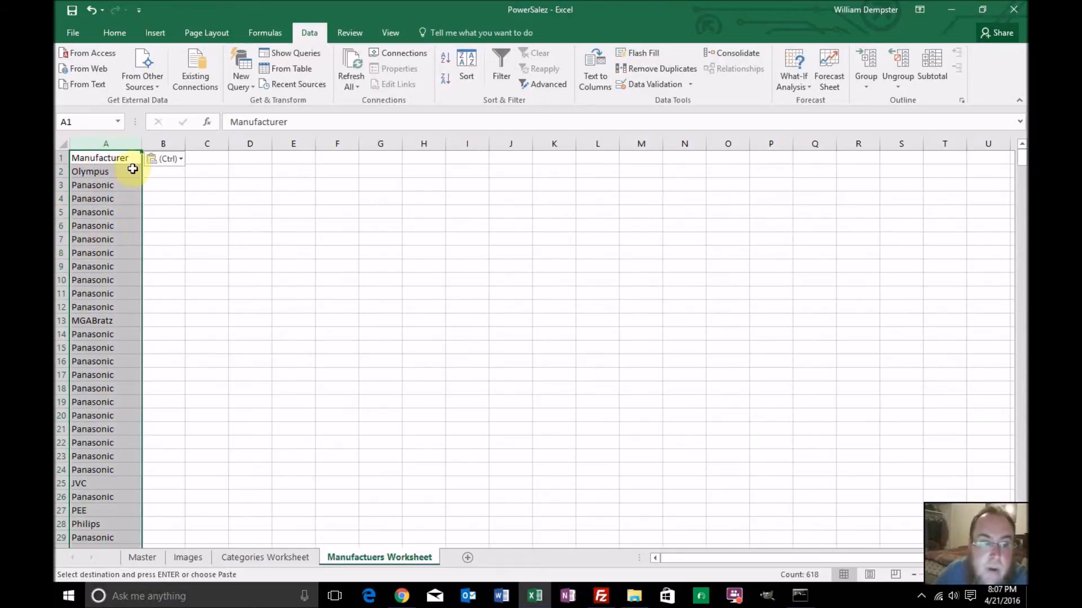
Enter the header "Manufacuter ID" in B1 of Manufactuers Worksheet, beside the Manufacturer column
left_click(167, 193)
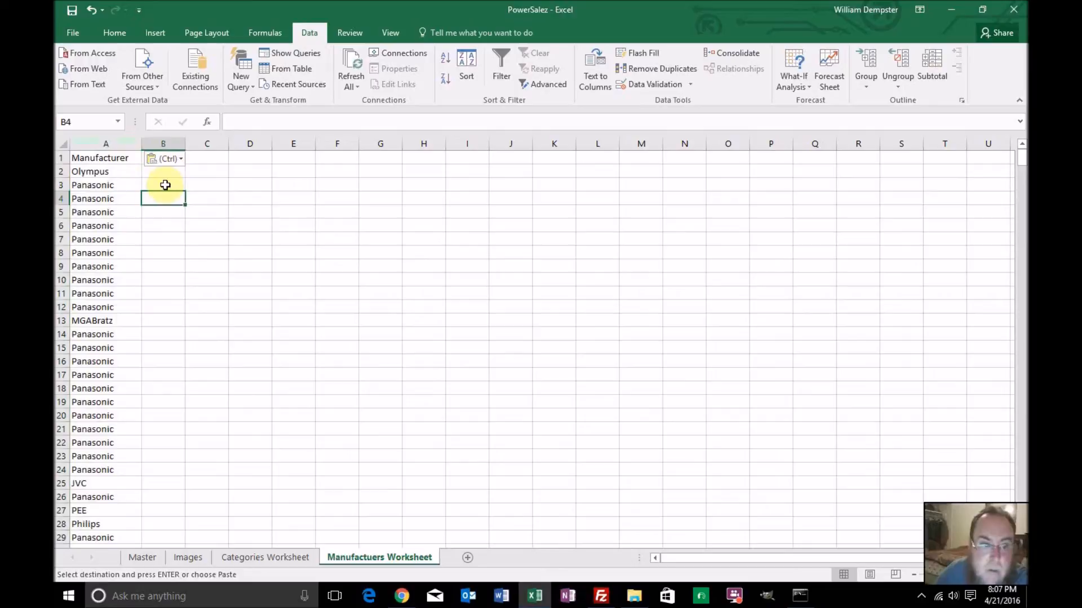
left_click(167, 170)
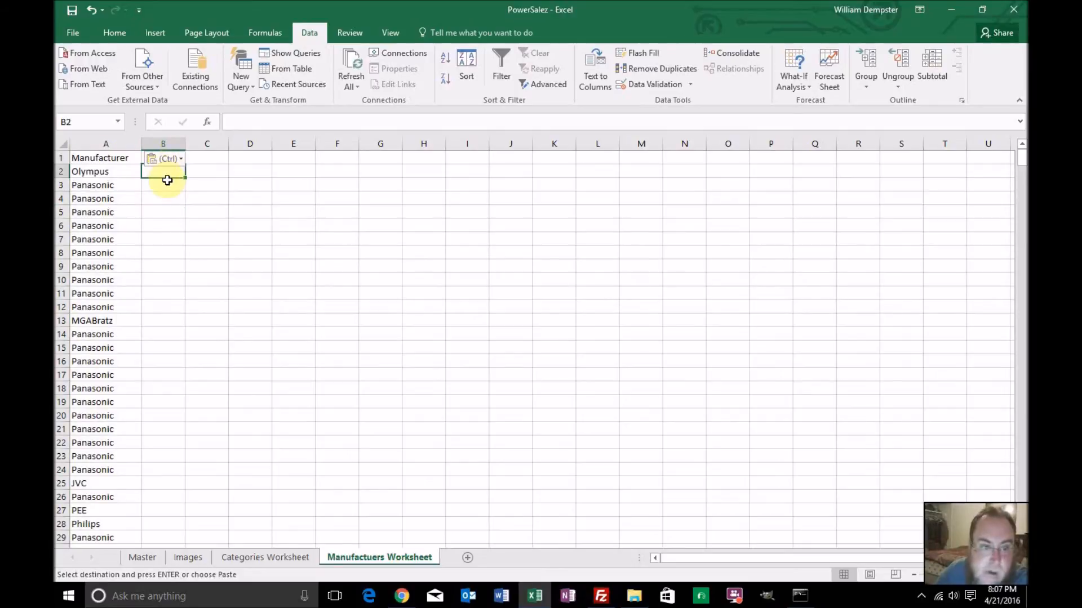
key("Up")
type("Ma")
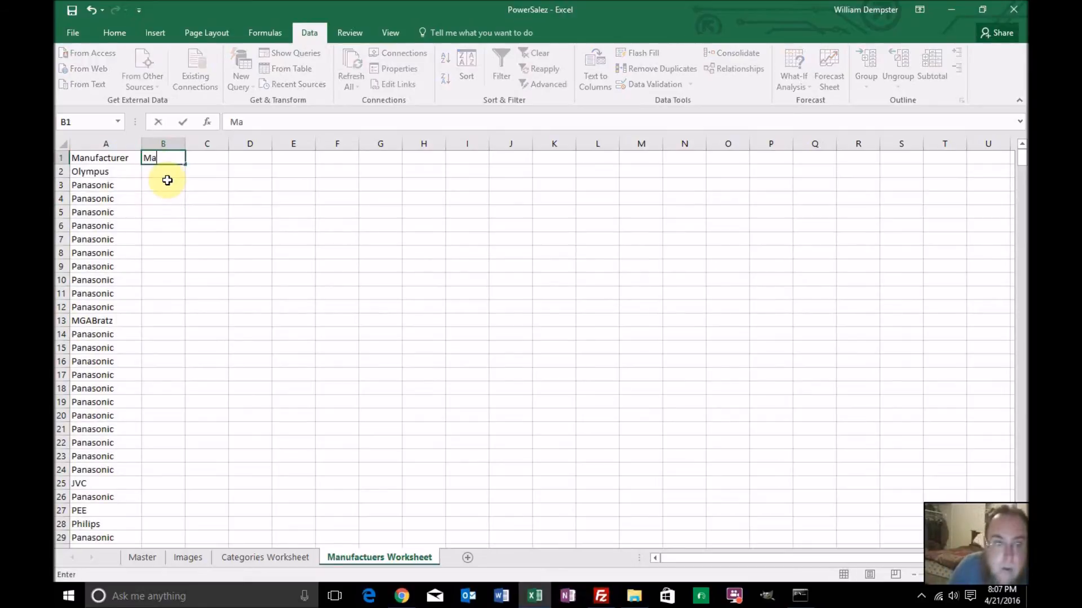
type("nufacut")
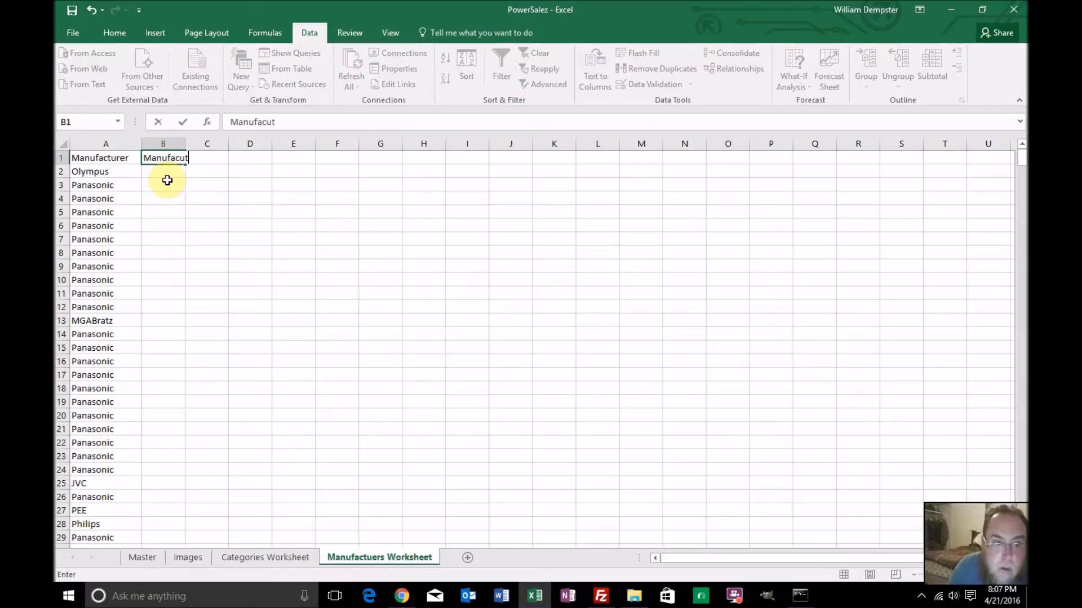
type("er ID")
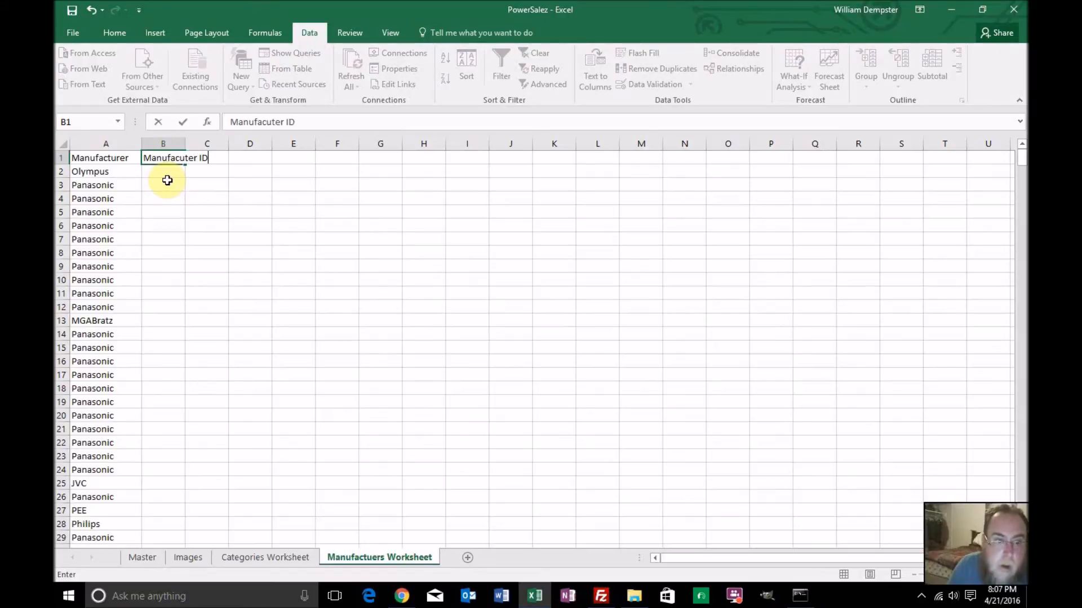
key("Return")
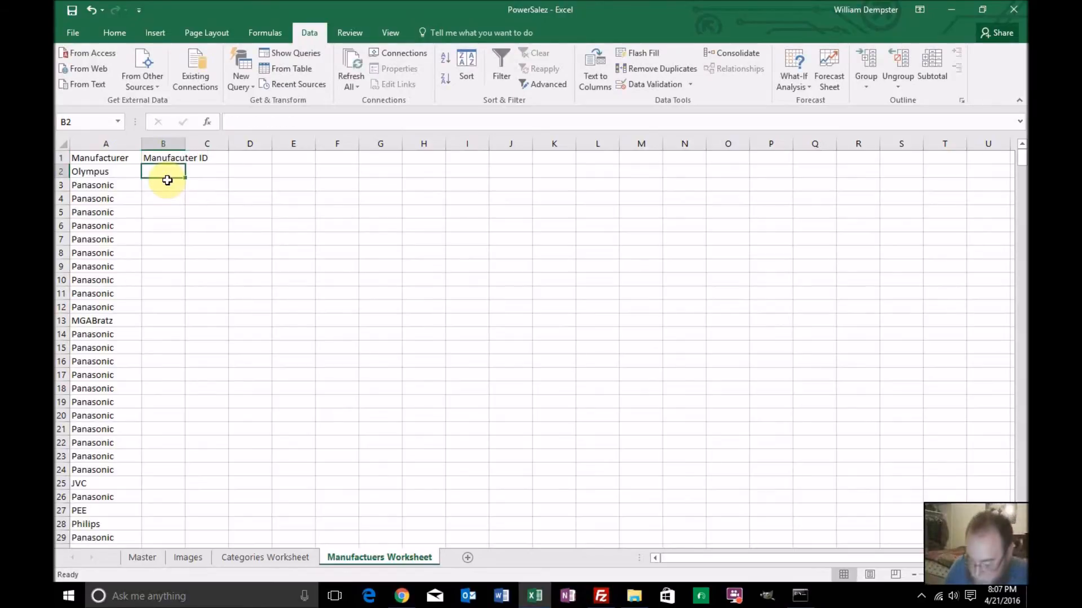
Enter 1001 in B2 and 1002 in B3, fill the ID series down alongside the manufacturer list, and check the numbered rows
type("1001")
key("Return")
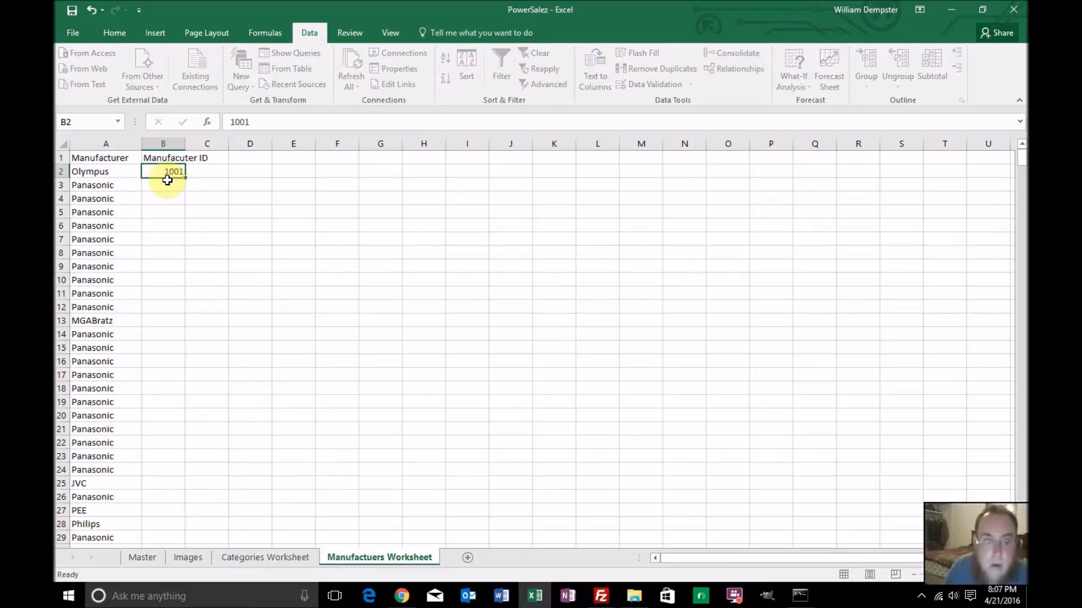
type("1002")
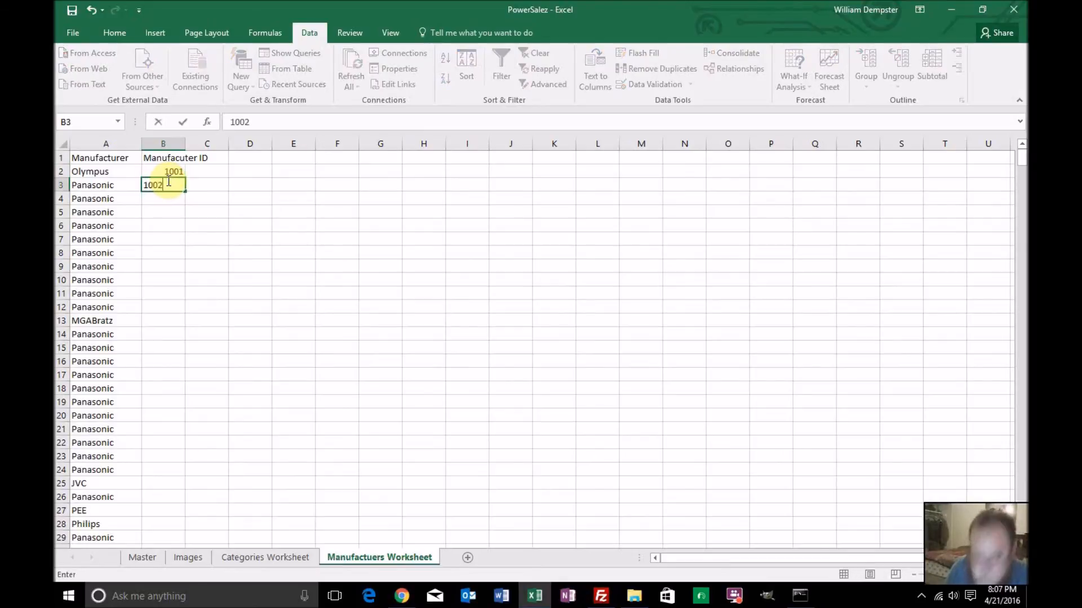
key("Return")
left_click_drag(164, 170, 175, 186)
double_click(185, 192)
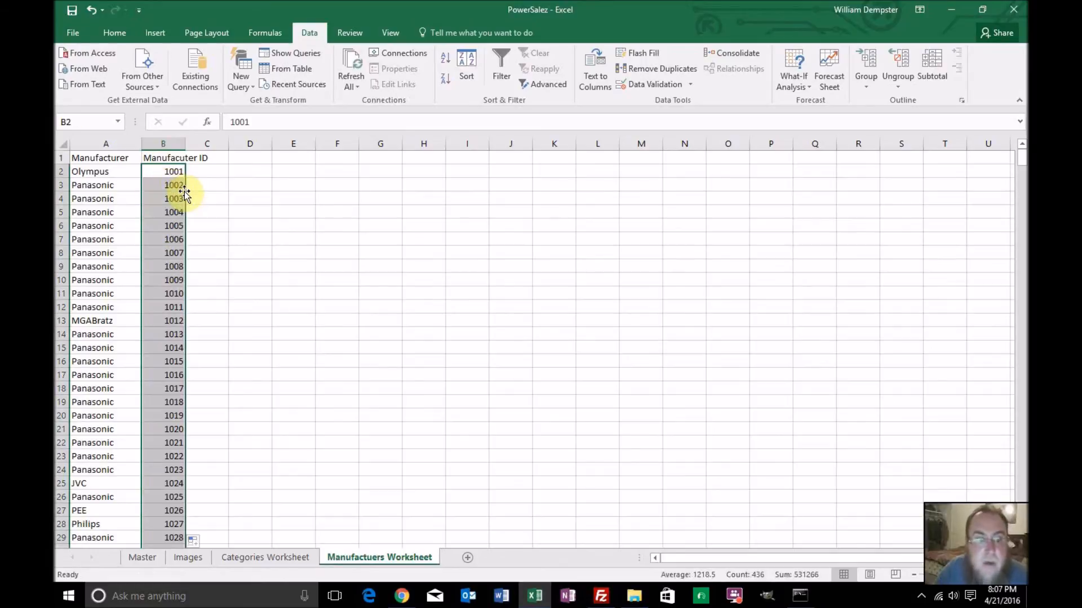
scroll(224, 358, "down", 5)
scroll(224, 358, "down", 20)
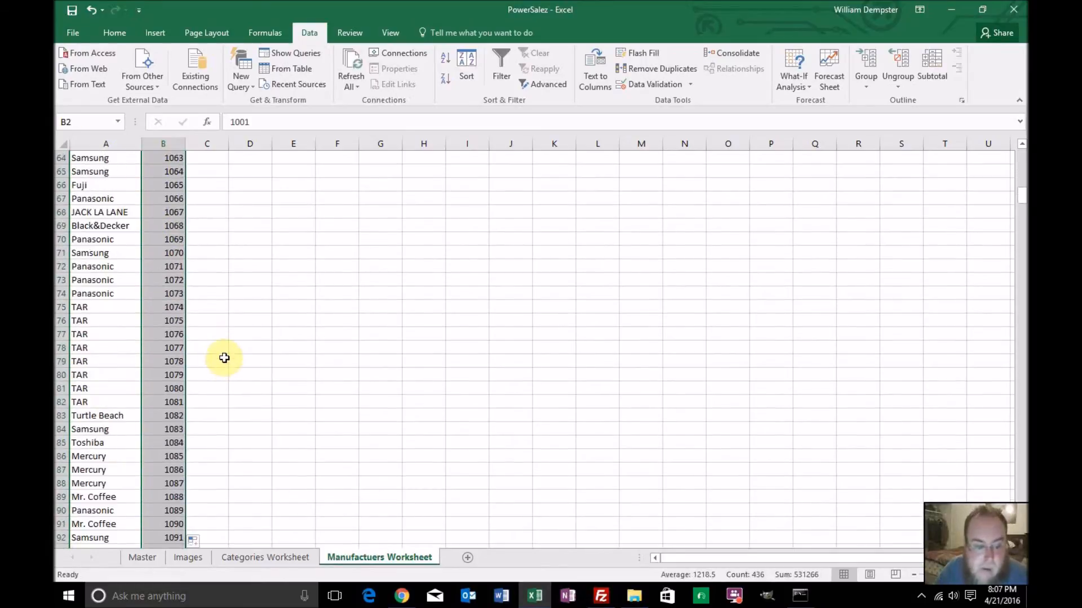
scroll(224, 358, "down", 20)
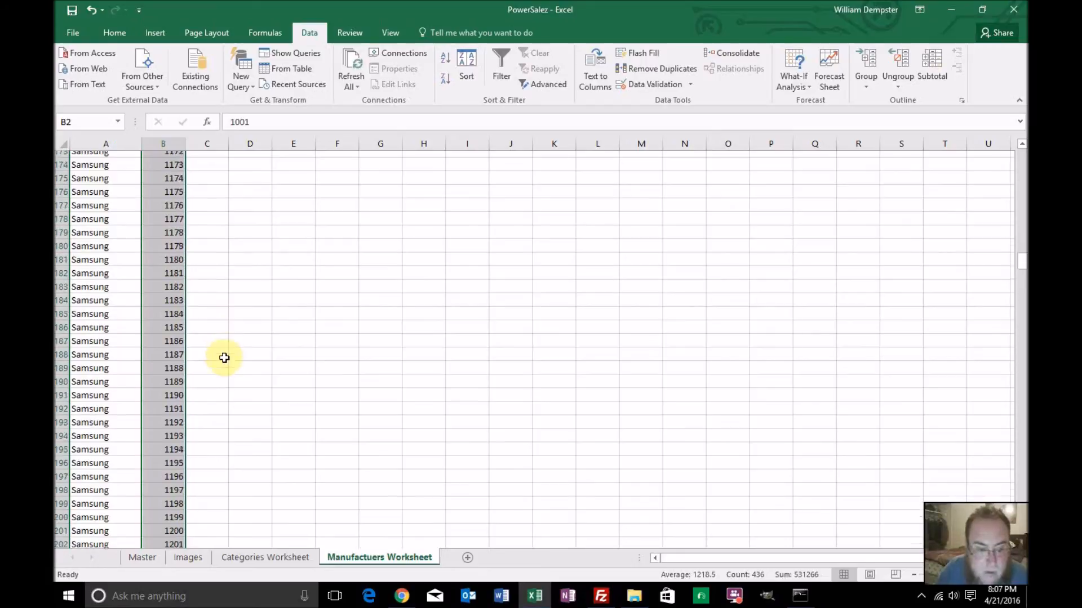
scroll(224, 358, "up", 20)
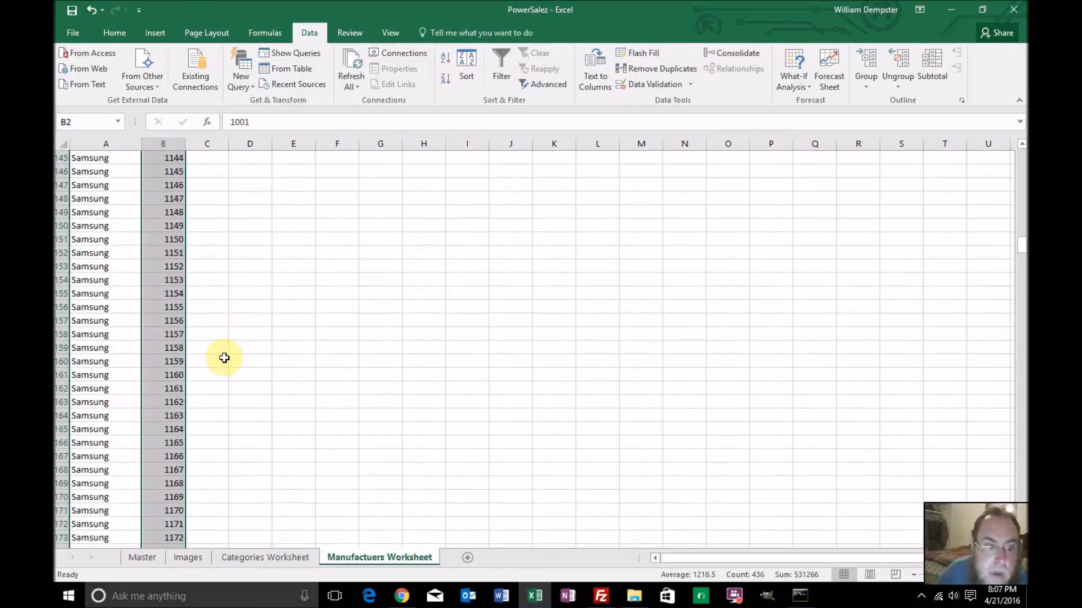
scroll(224, 359, "up", 20)
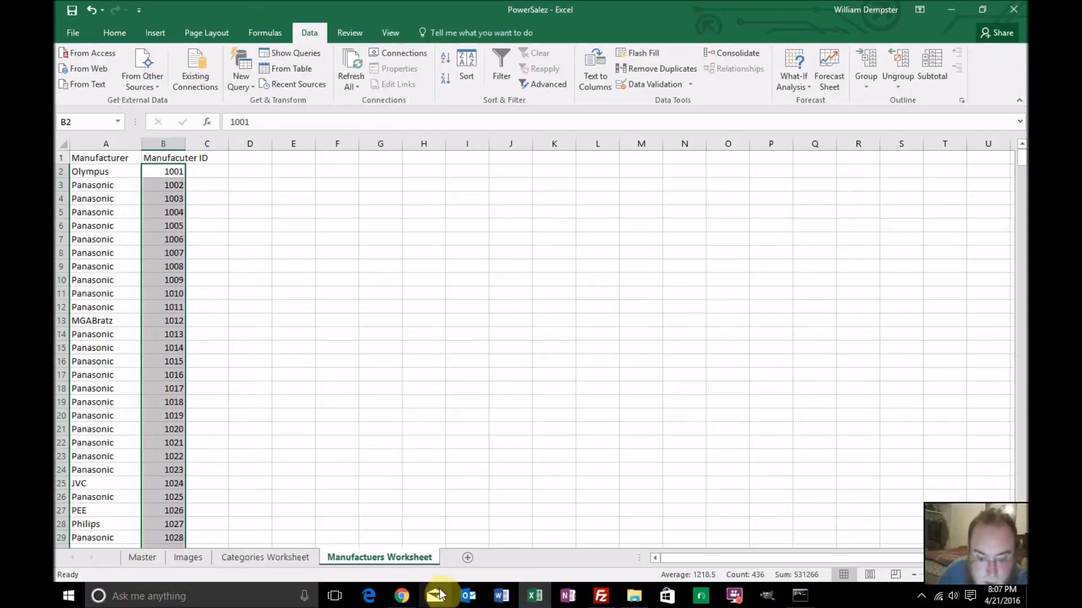
Clear all the contents of Manufactuers Worksheet
key("ctrl+a")
key("Delete")
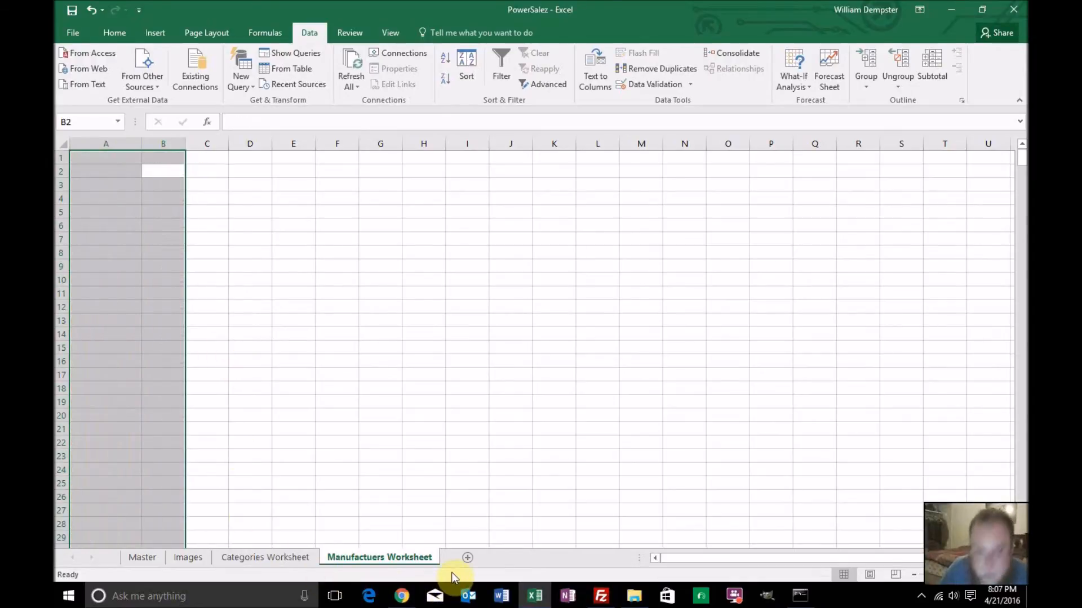
left_click(405, 427)
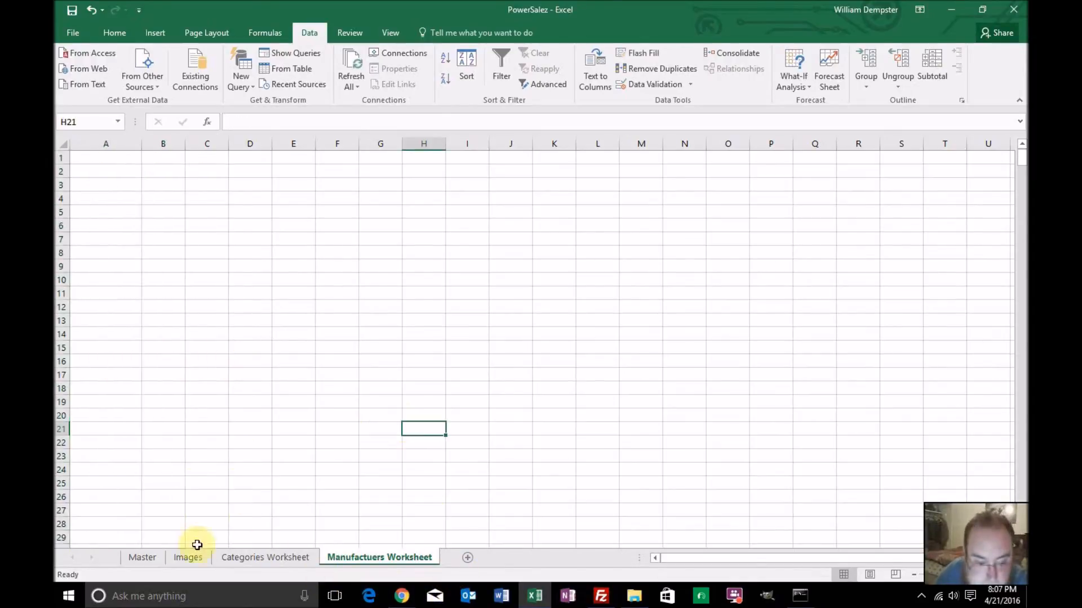
Apply an in-place advanced filter to the Master sheet's Manufacturer column, showing unique records only
left_click(143, 557)
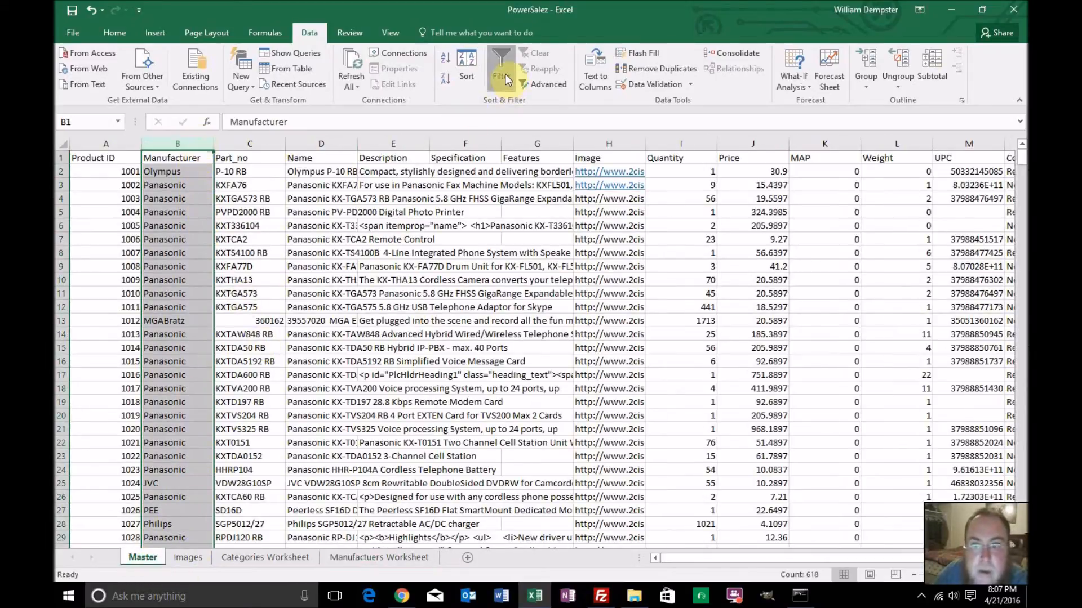
left_click(543, 85)
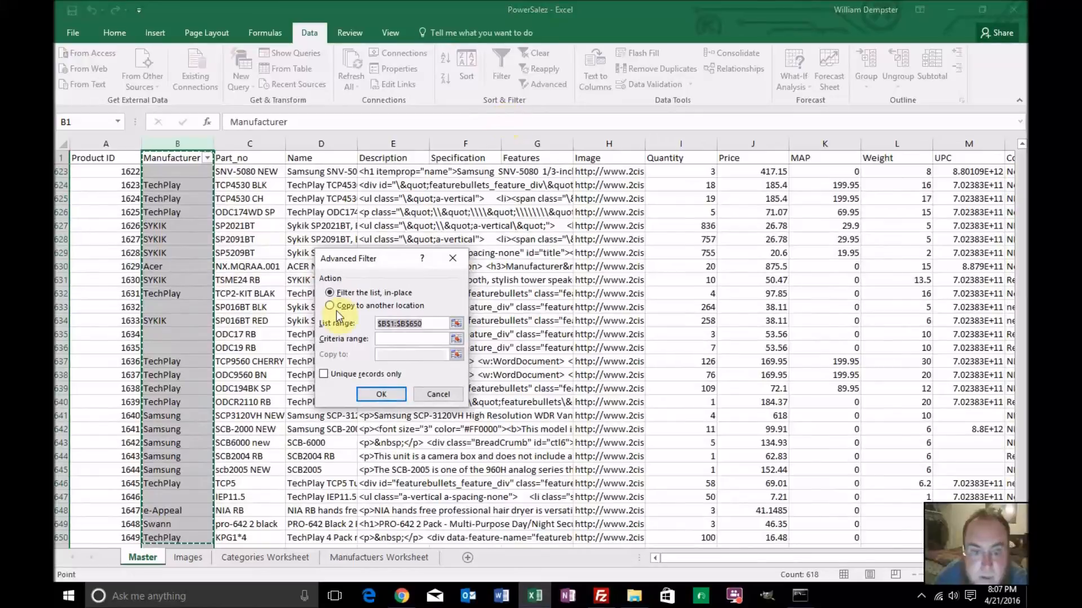
left_click(324, 375)
left_click(381, 395)
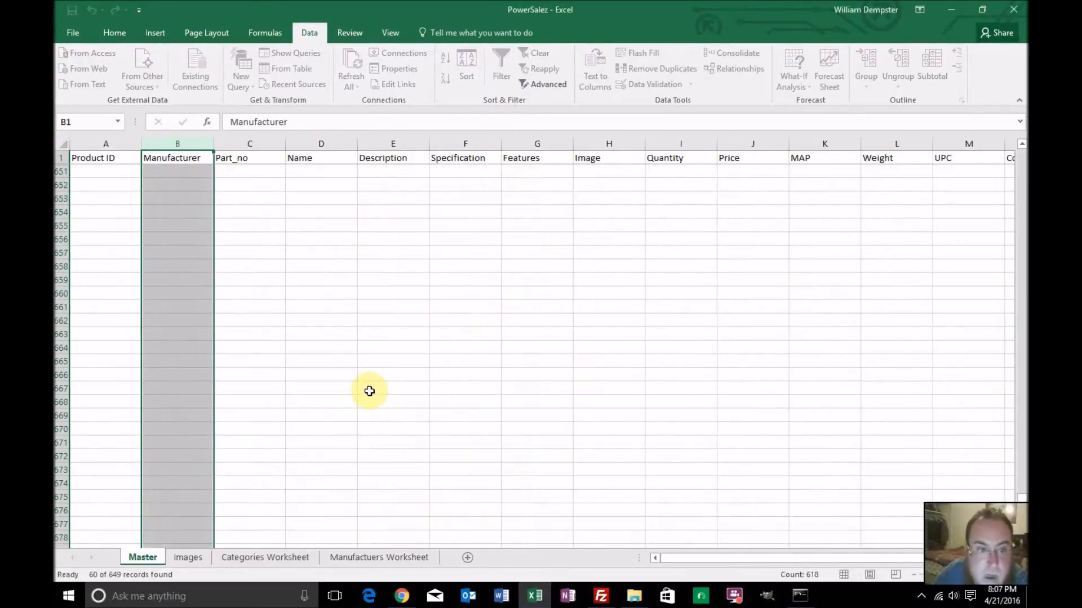
scroll(343, 377, "up", 7)
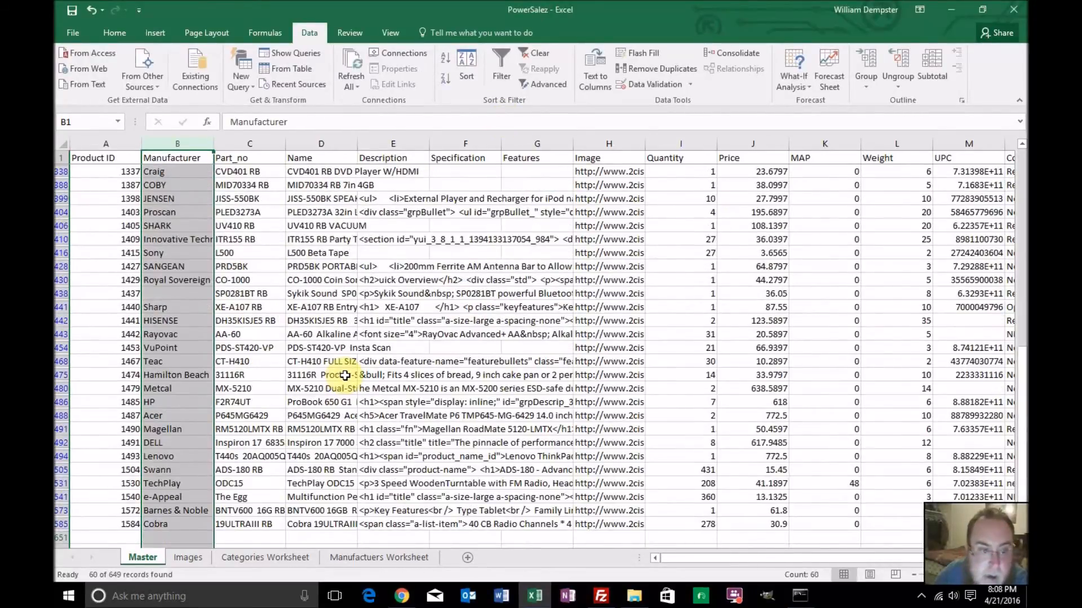
scroll(345, 375, "up", 11)
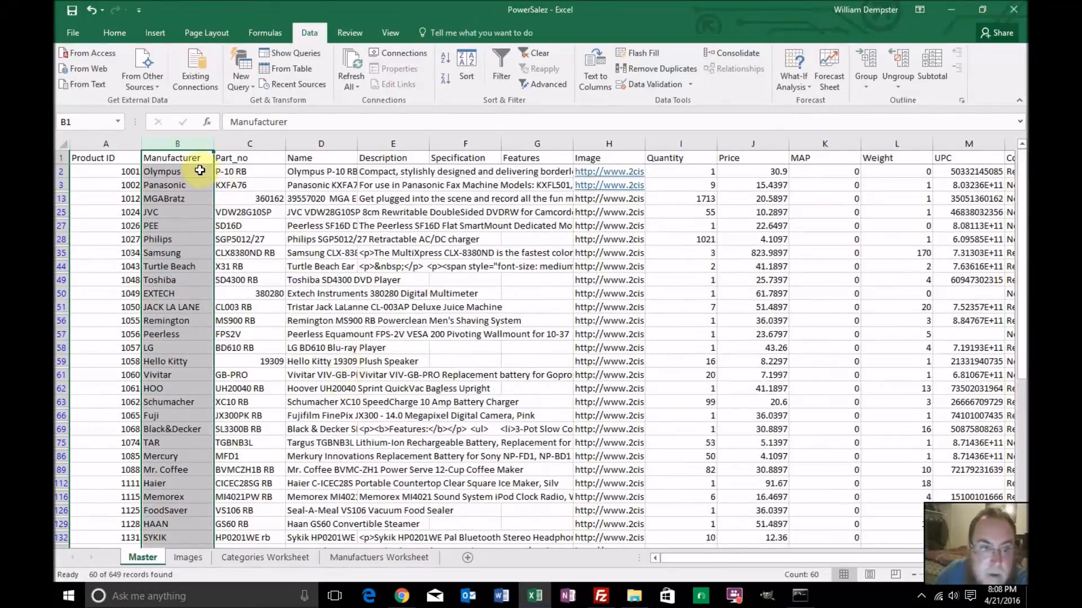
Select the filtered manufacturer names on Master from Olympus in B2 through Cobra in B585, without the header, and copy them
left_click(200, 171)
scroll(197, 293, "down", 12)
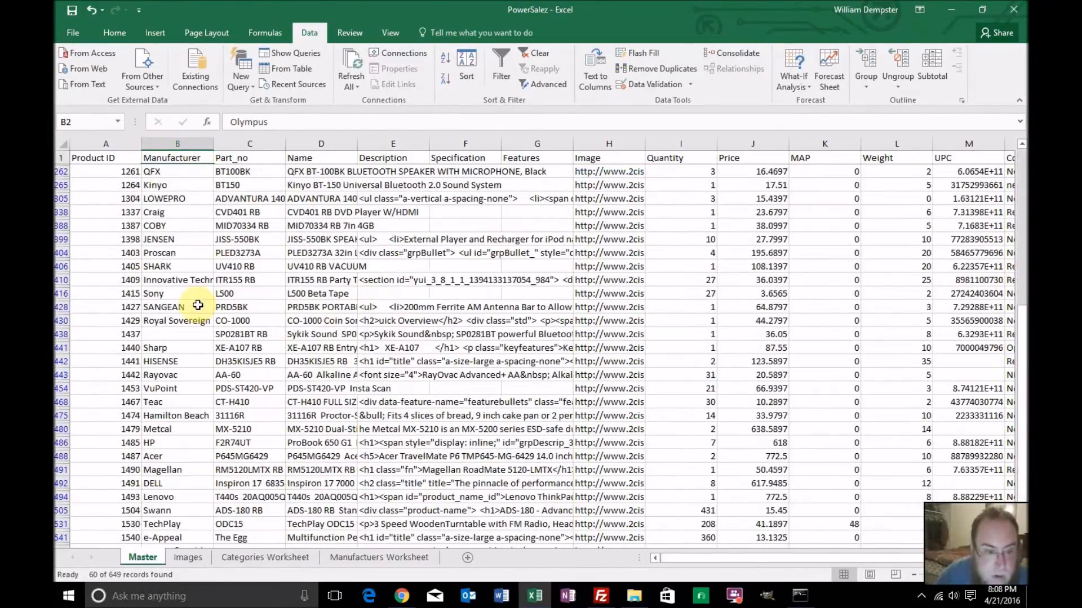
scroll(196, 312, "down", 1)
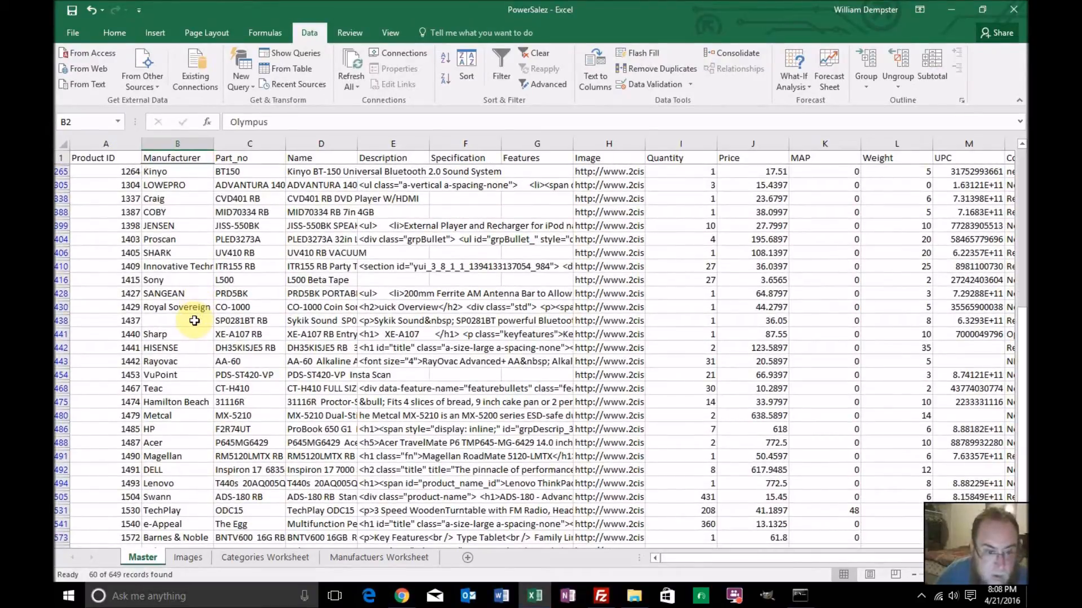
scroll(195, 320, "down", 2)
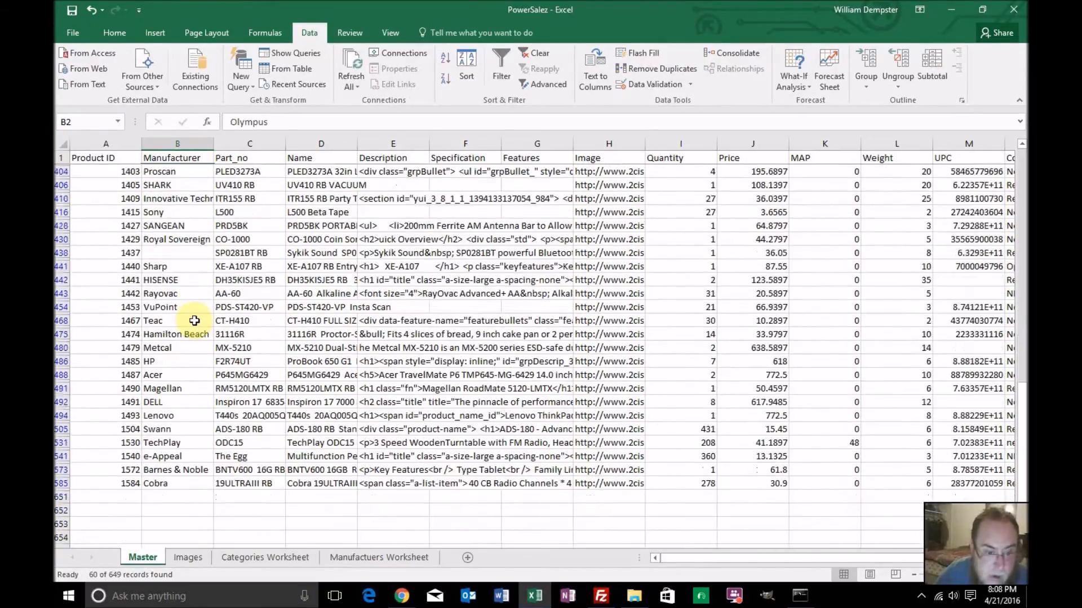
left_click(193, 484, "shift")
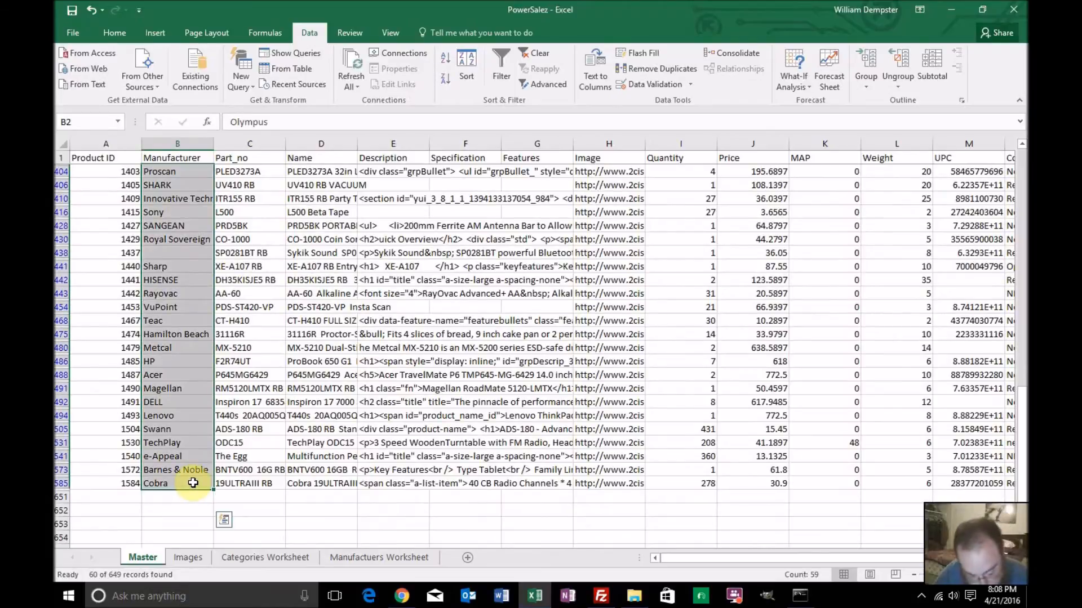
key("ctrl+q")
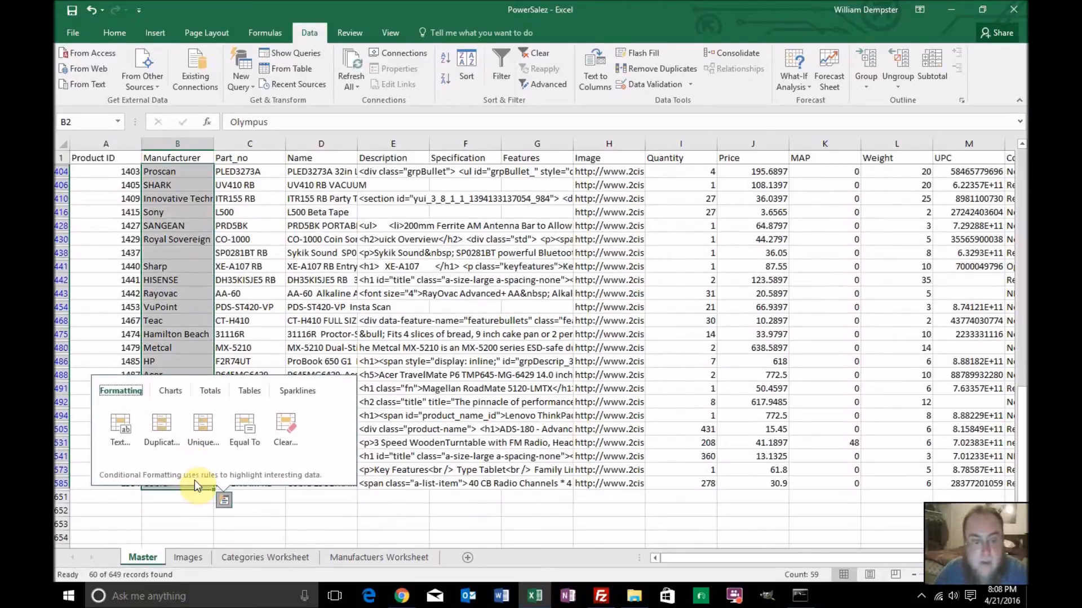
key("Escape")
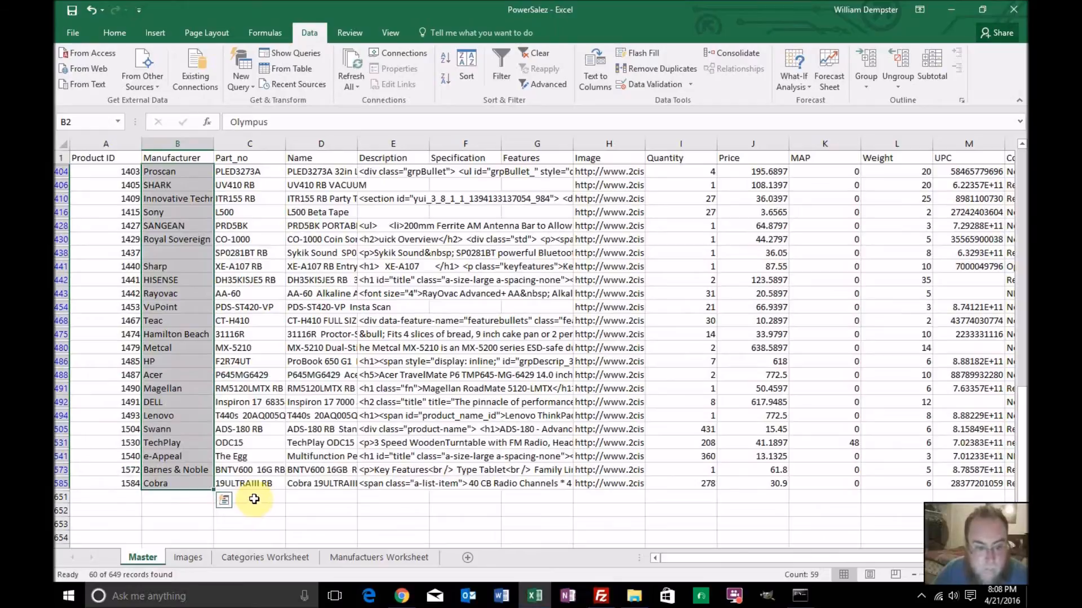
key("ctrl+c")
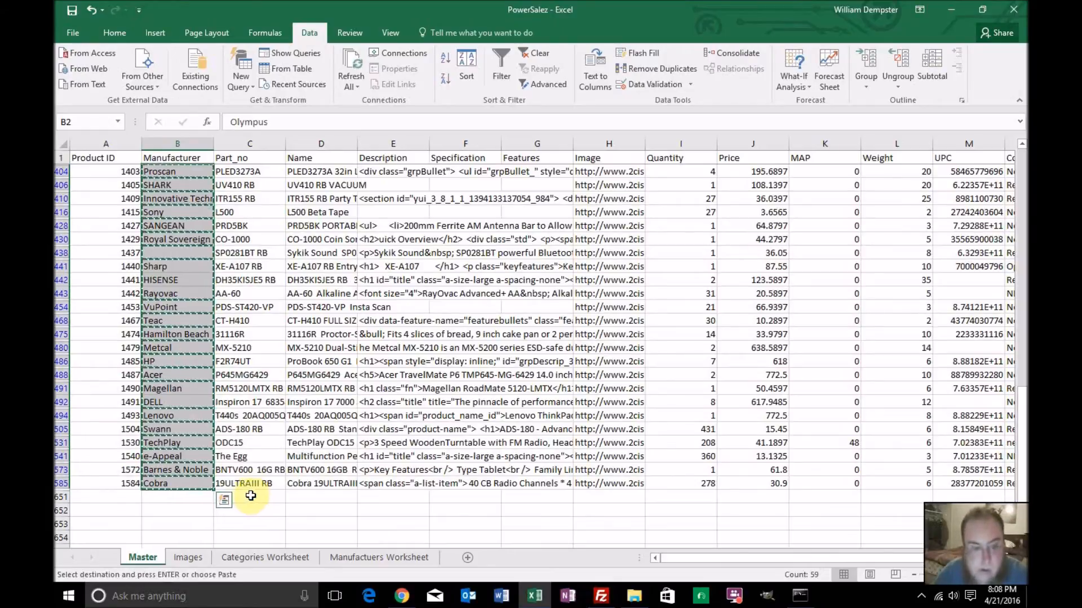
Enter the header "Manufactuer" in A1 of Manufactuers Worksheet
left_click(379, 559)
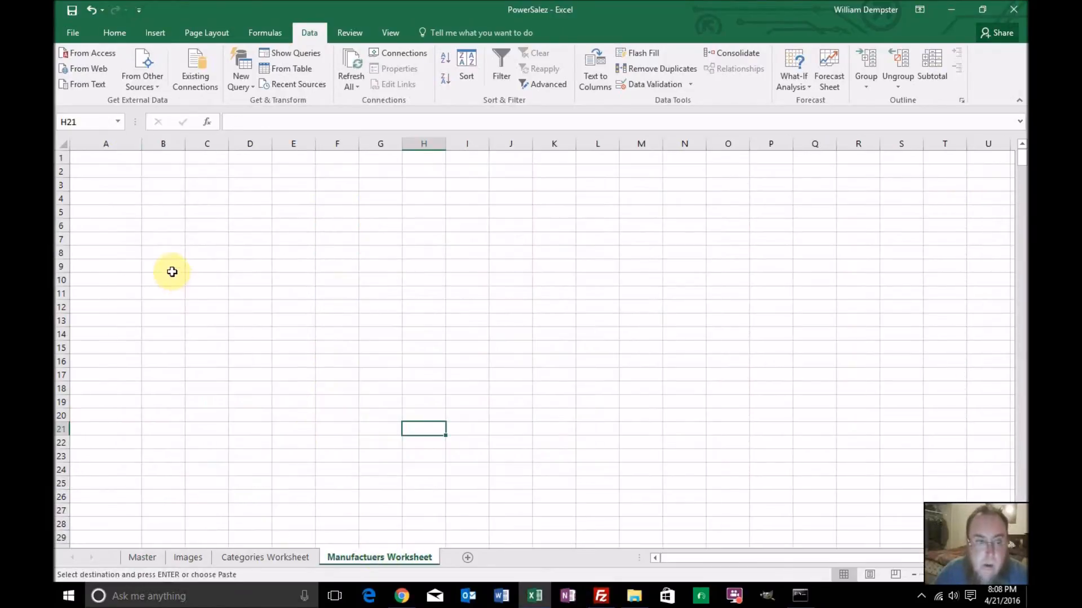
left_click(119, 159)
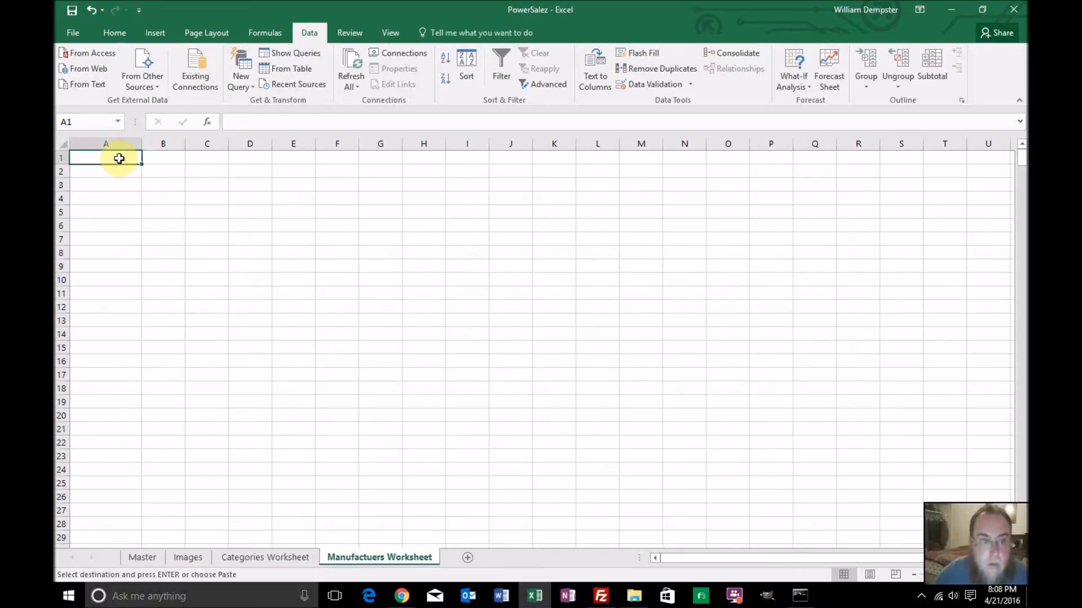
type("Manufa")
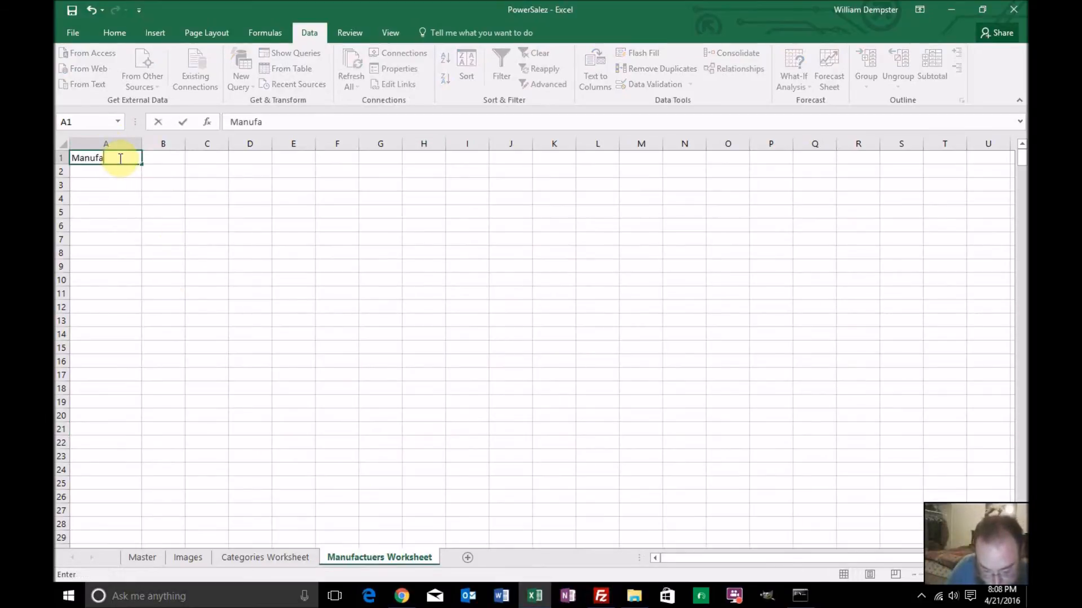
type("ctuer")
key("Return")
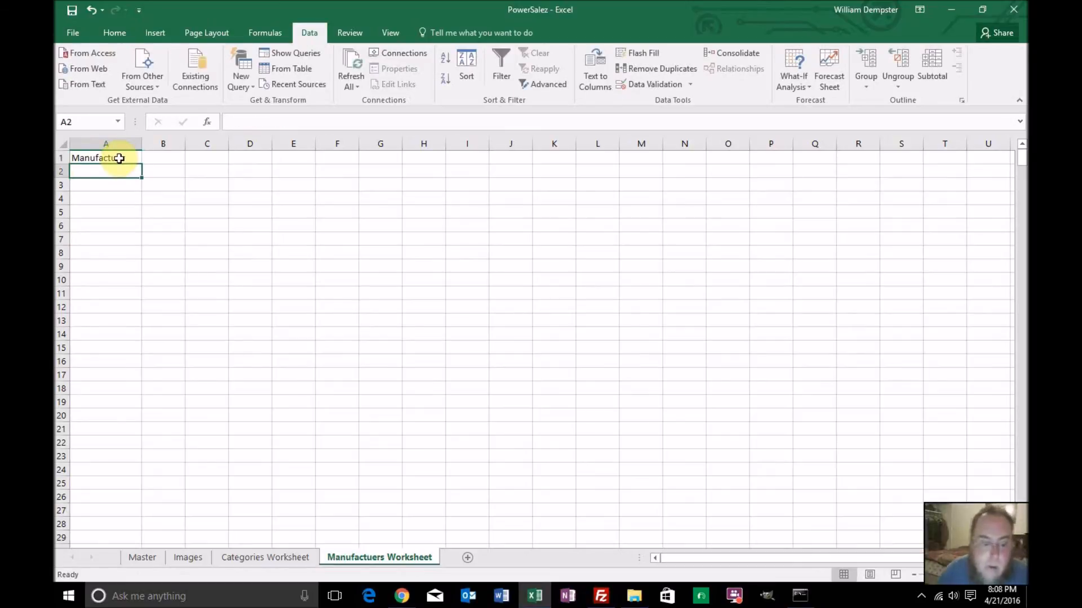
Copy the selected unique manufacturer names from Master into Manufactuers Worksheet starting at A2, and remove the filter from Master
left_click(142, 557)
key("ctrl+c")
left_click(349, 557)
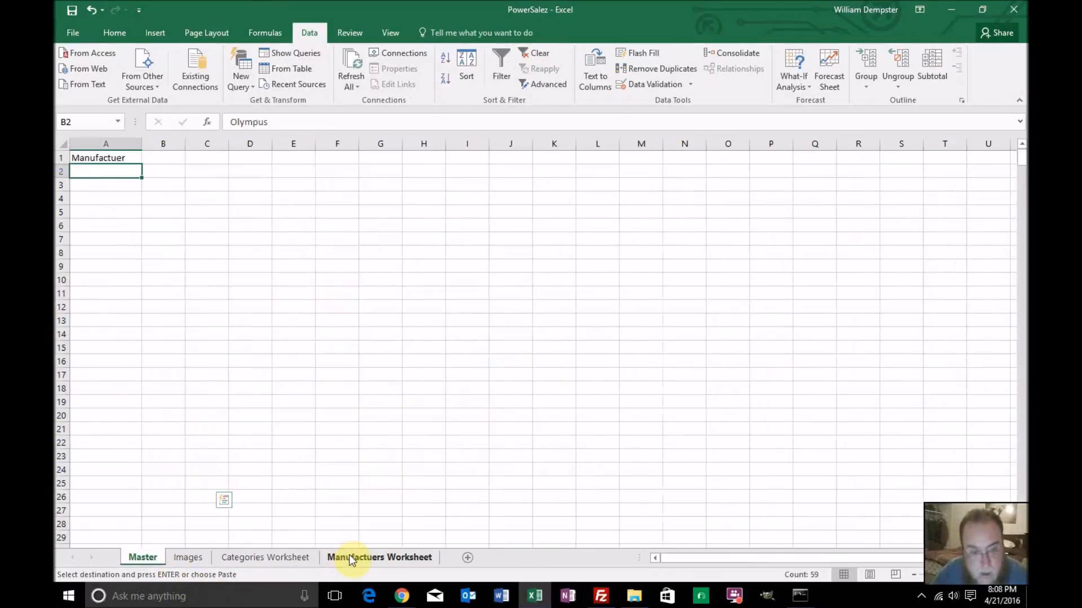
key("ctrl+v")
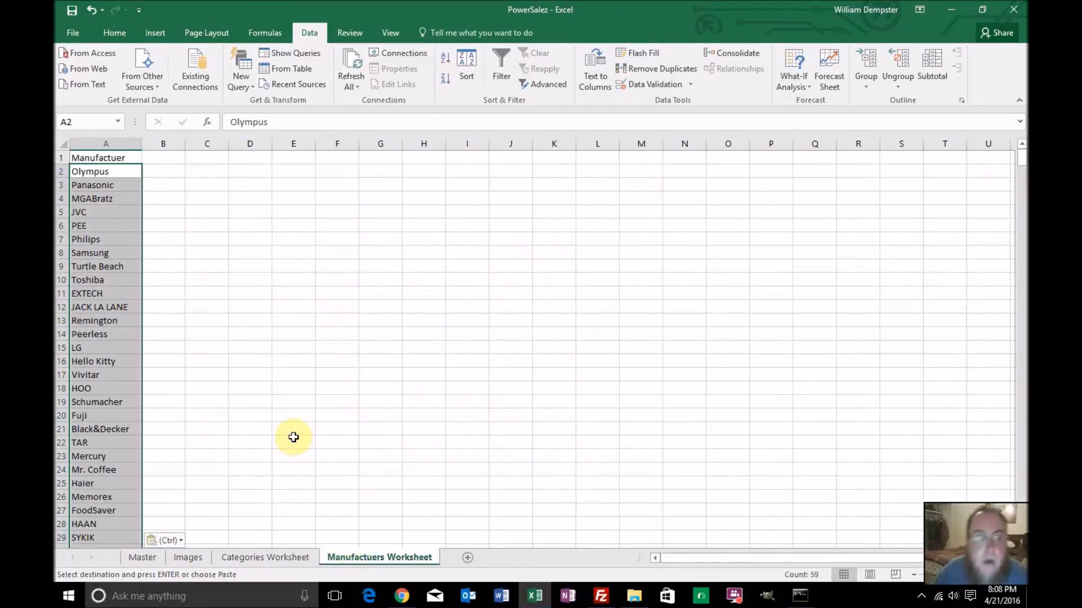
left_click(142, 557)
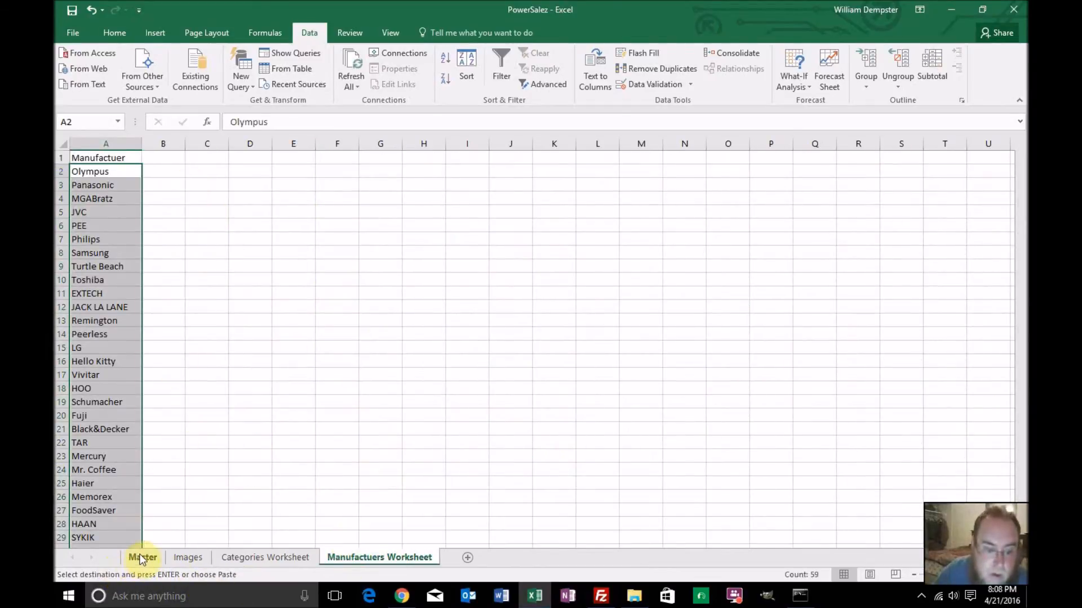
left_click(500, 65)
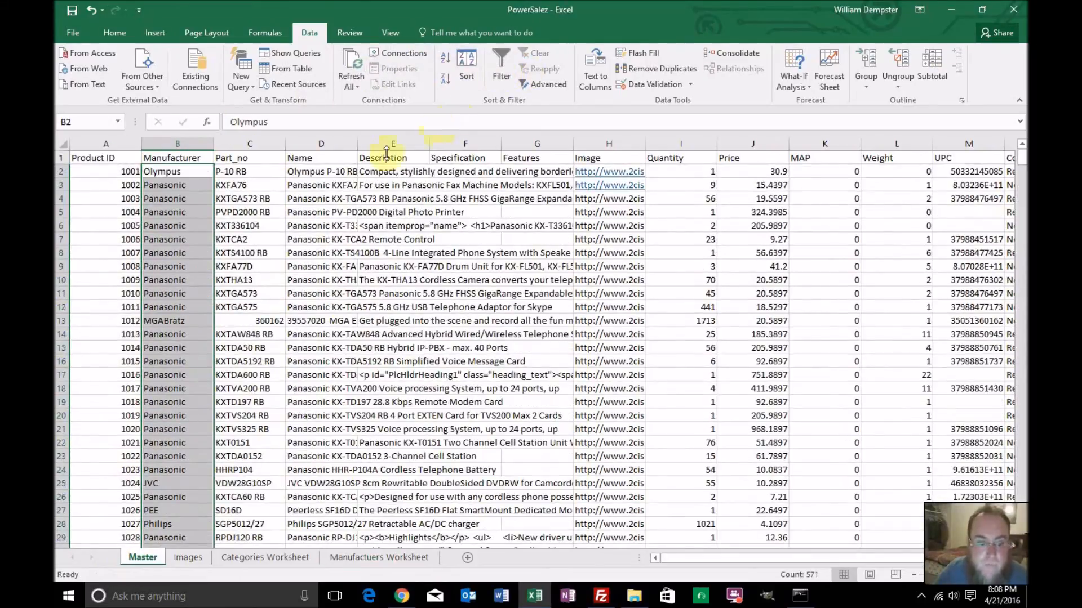
Delete the blank row 44 from the manufacturer list in Manufactuers Worksheet, and check the rest of the list
left_click(348, 553)
scroll(273, 368, "down", 3)
scroll(274, 368, "up", 3)
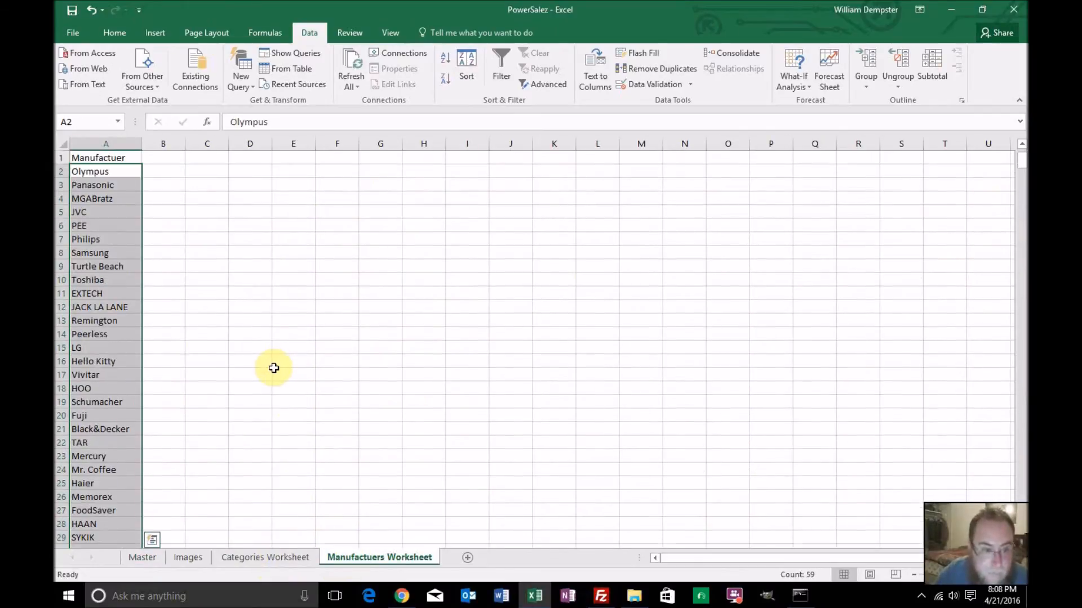
scroll(274, 368, "down", 10)
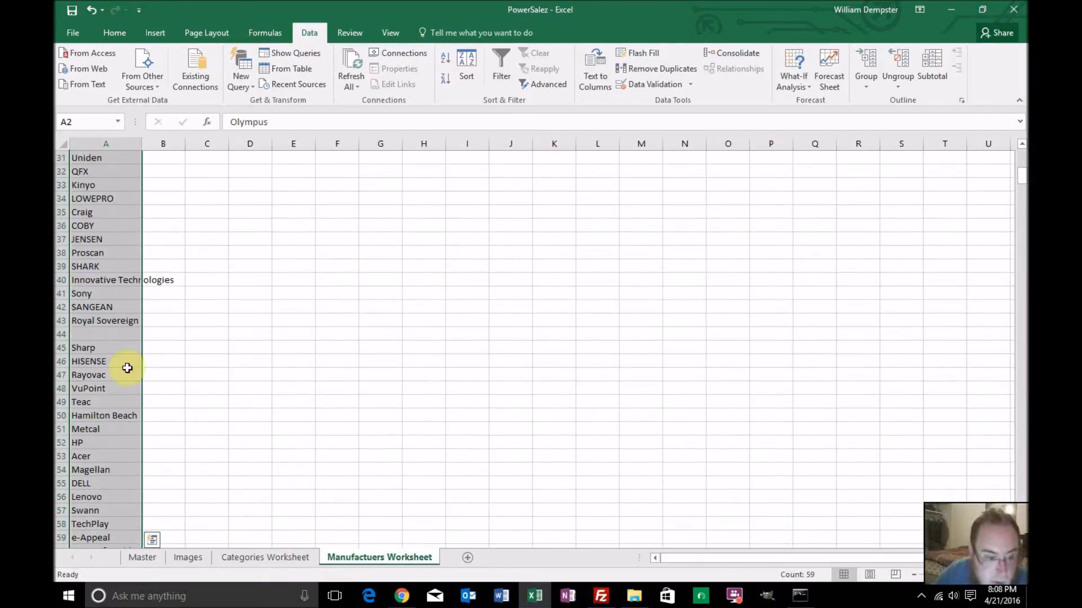
right_click(61, 334)
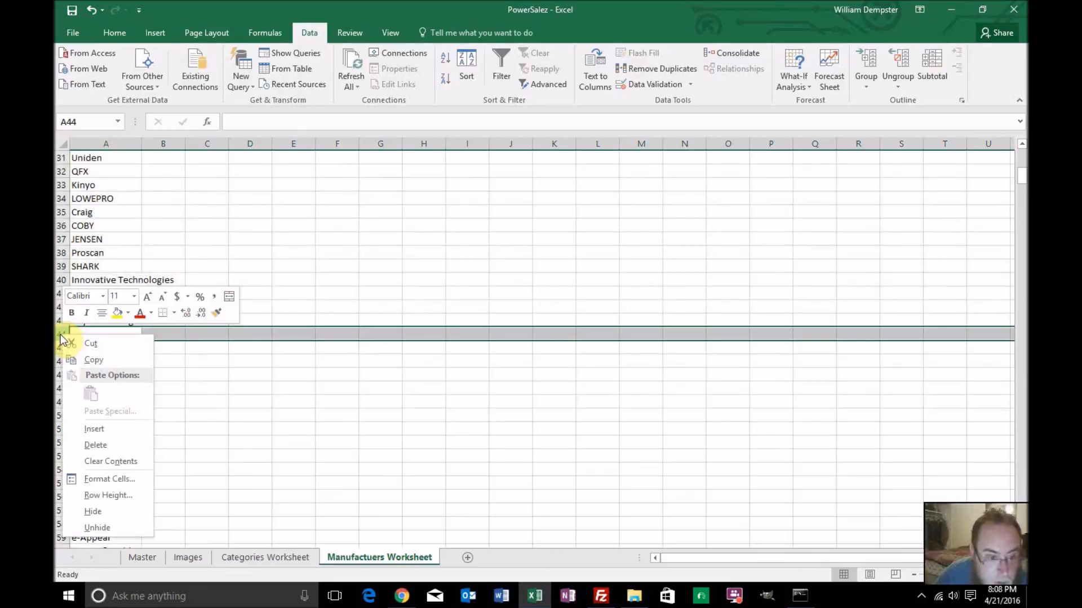
left_click(92, 445)
left_click(122, 390)
scroll(134, 389, "down", 4)
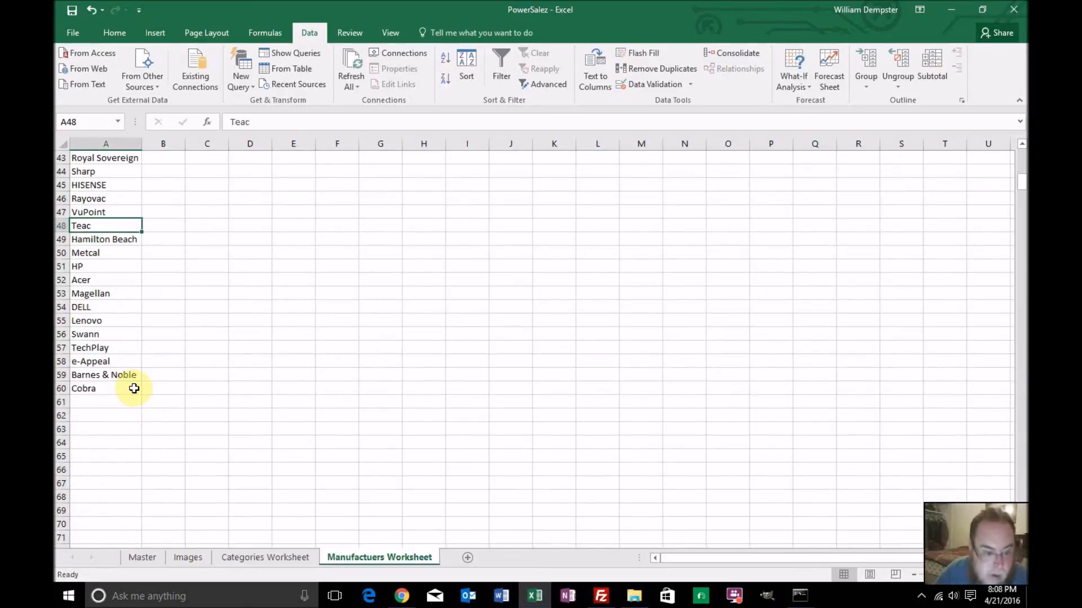
scroll(134, 389, "up", 14)
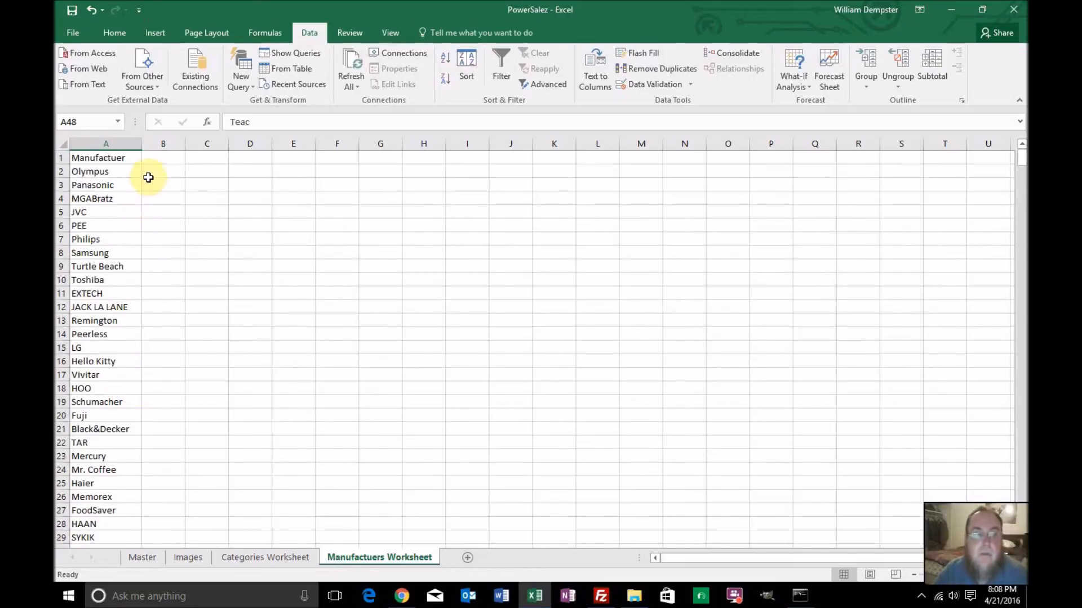
Enter the headers "Manufactuer ID" in B1 and "Manufactuer Image" in C1
left_click(157, 162)
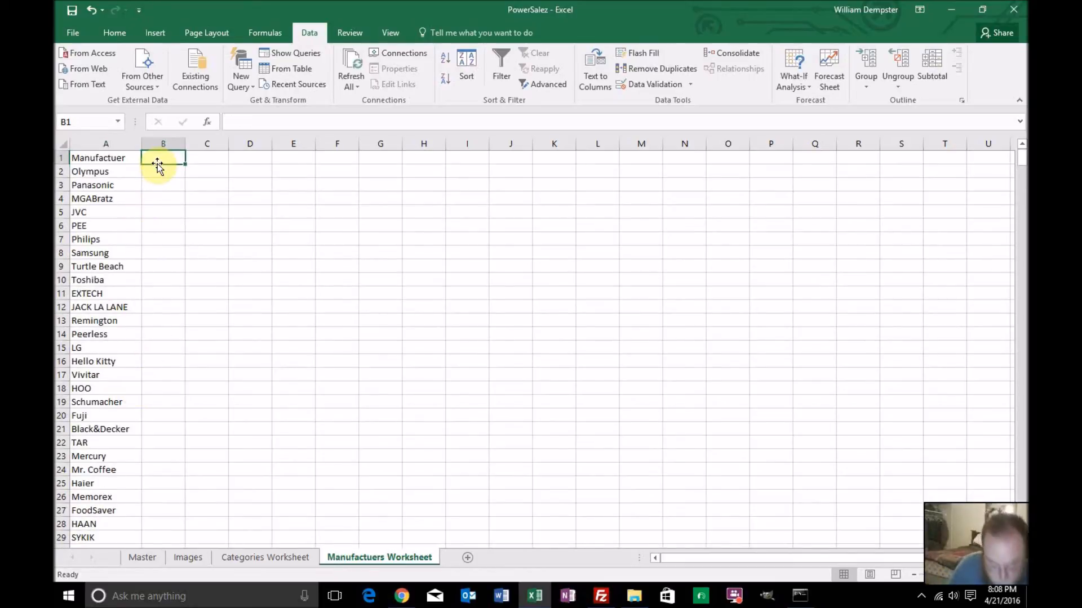
type("Manufactuer ID")
key("Tab")
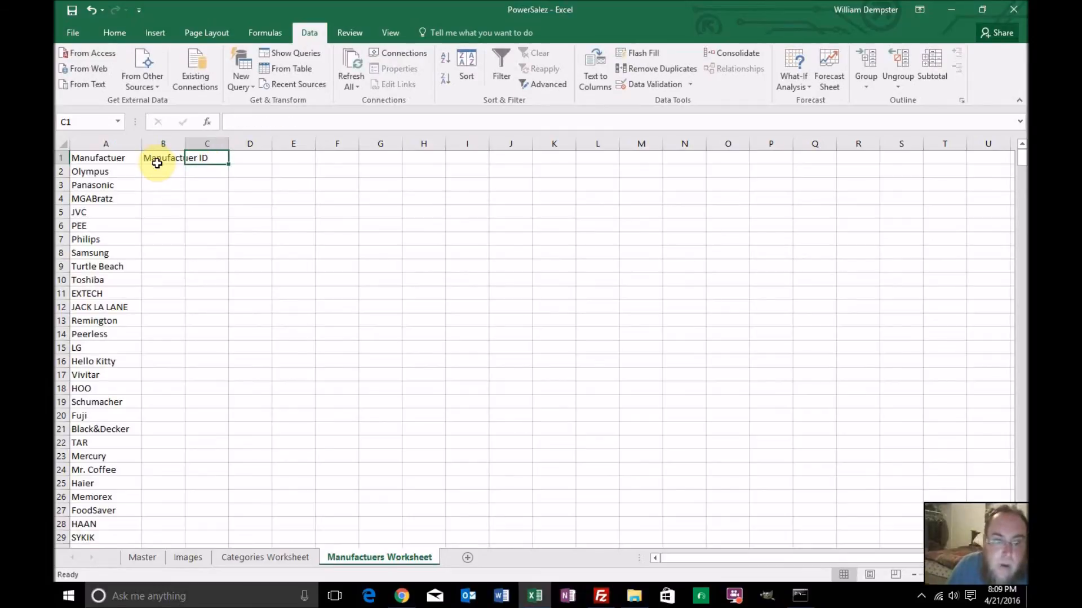
type("Manufactuer Image")
key("Return")
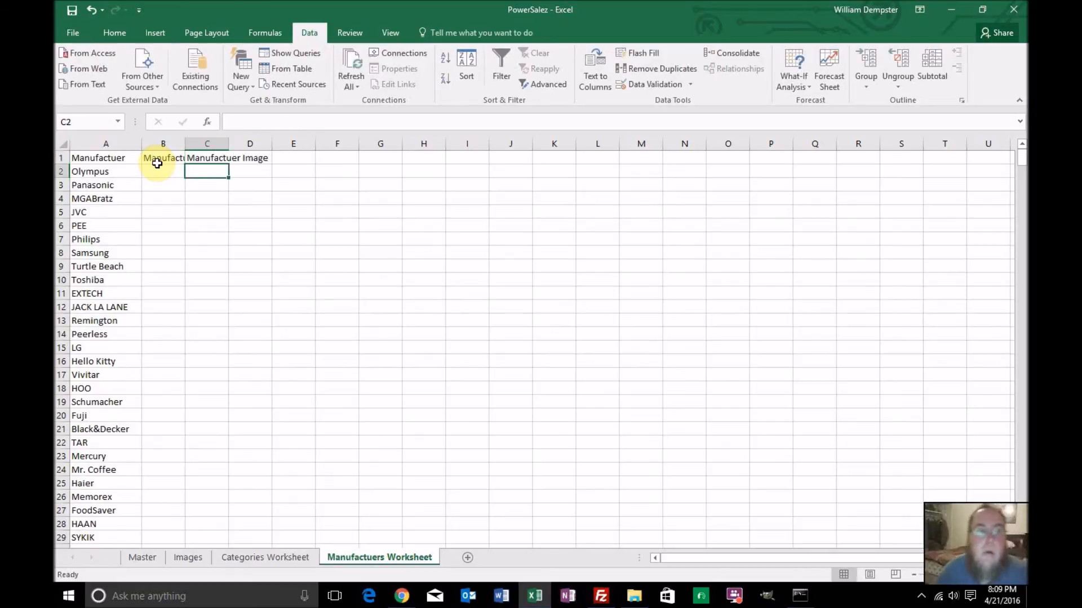
Make the header cells A1 through D1 of Manufactuers Worksheet bold
left_click(162, 159)
left_click(164, 172)
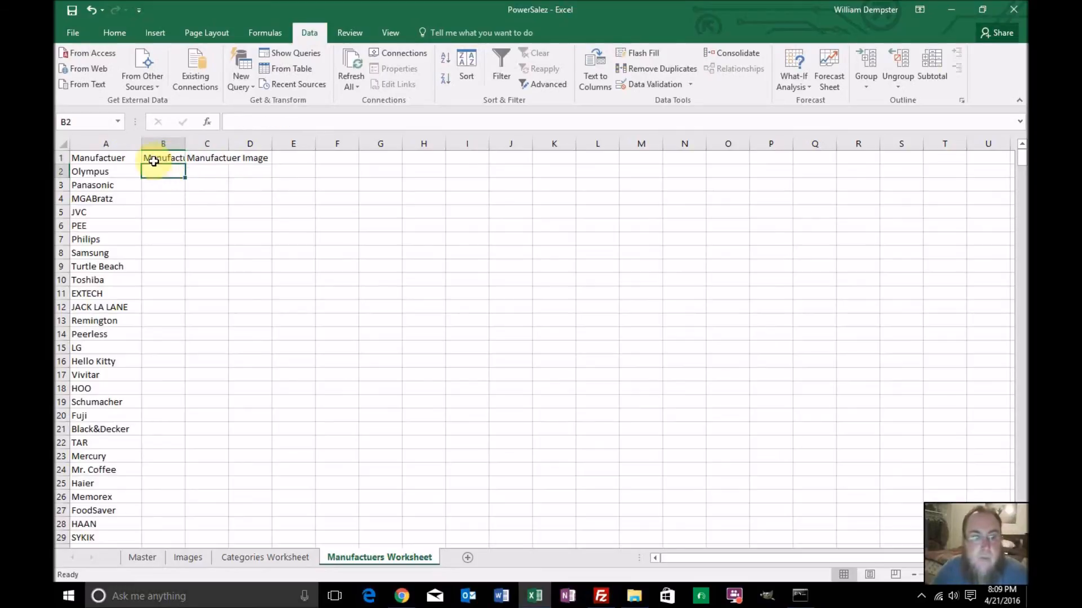
left_click(112, 160)
left_click_drag(164, 146, 240, 158)
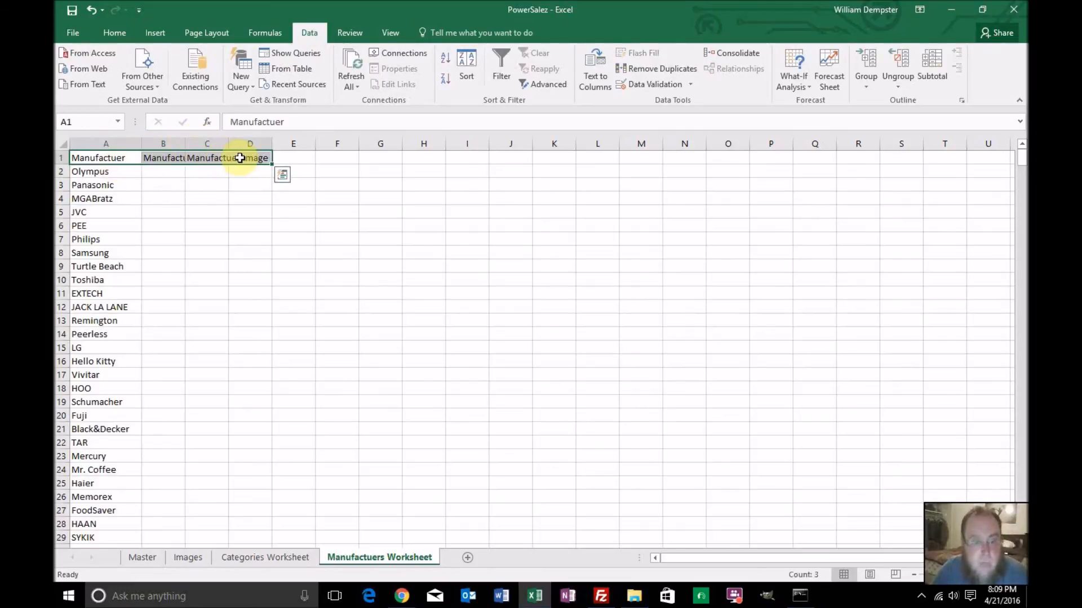
key("ctrl+b")
left_click(202, 184)
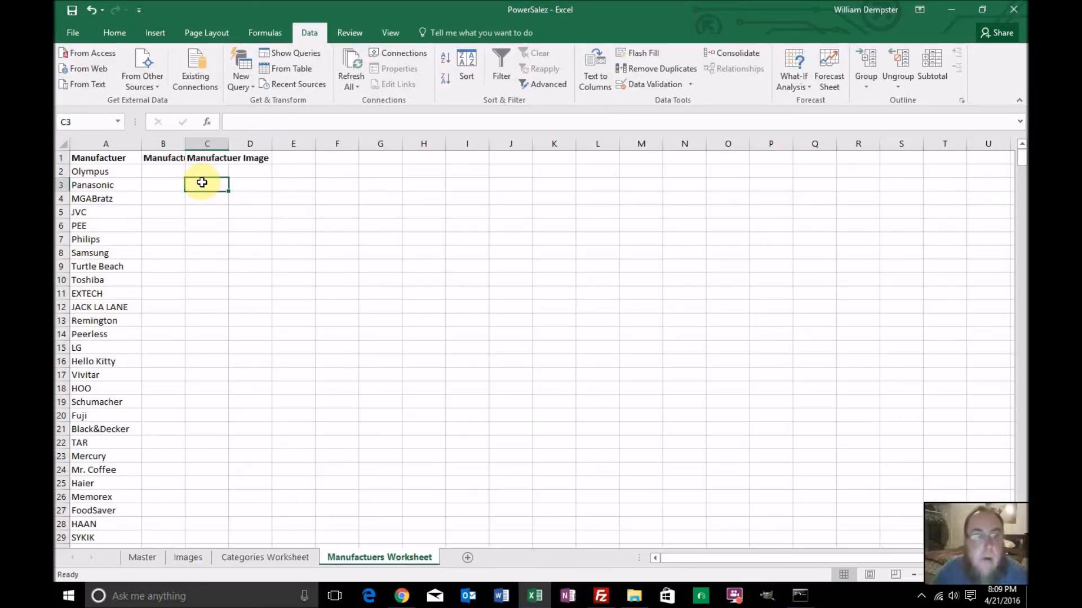
Auto-fit the widths of columns A through E to their contents
left_click_drag(126, 144, 285, 141)
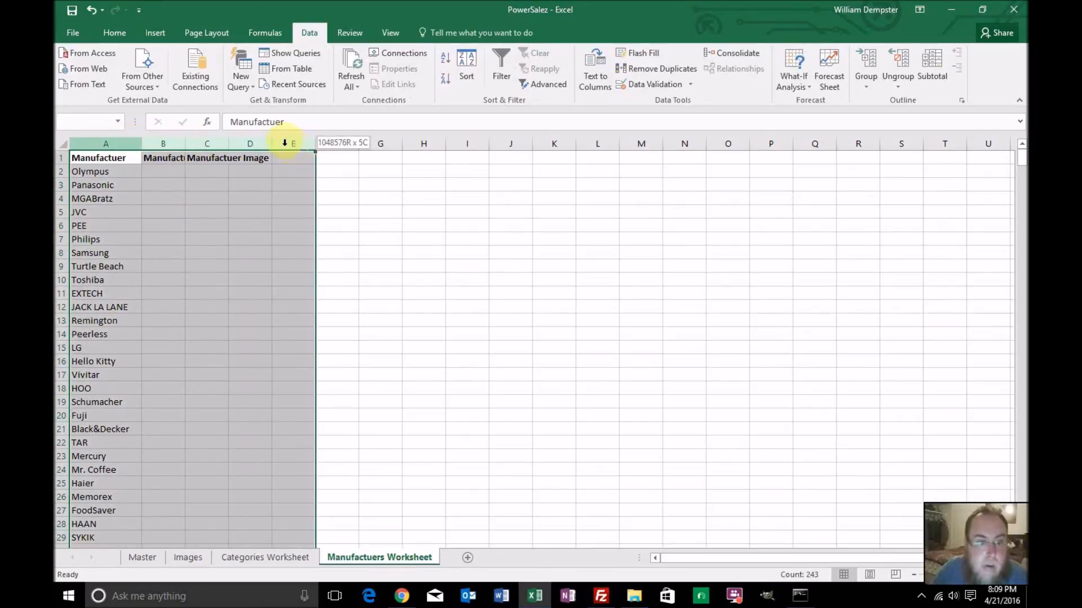
double_click(229, 144)
left_click(232, 180)
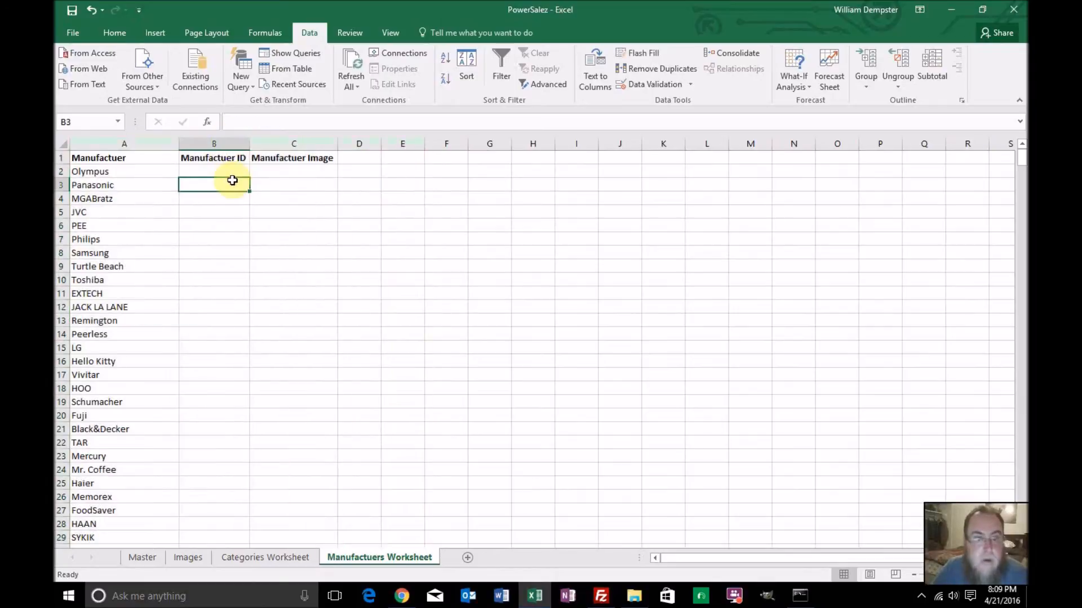
Enter the IDs 1001 in B2 and 1002 in B3, and fill the series down alongside the whole manufacturer list
left_click(203, 171)
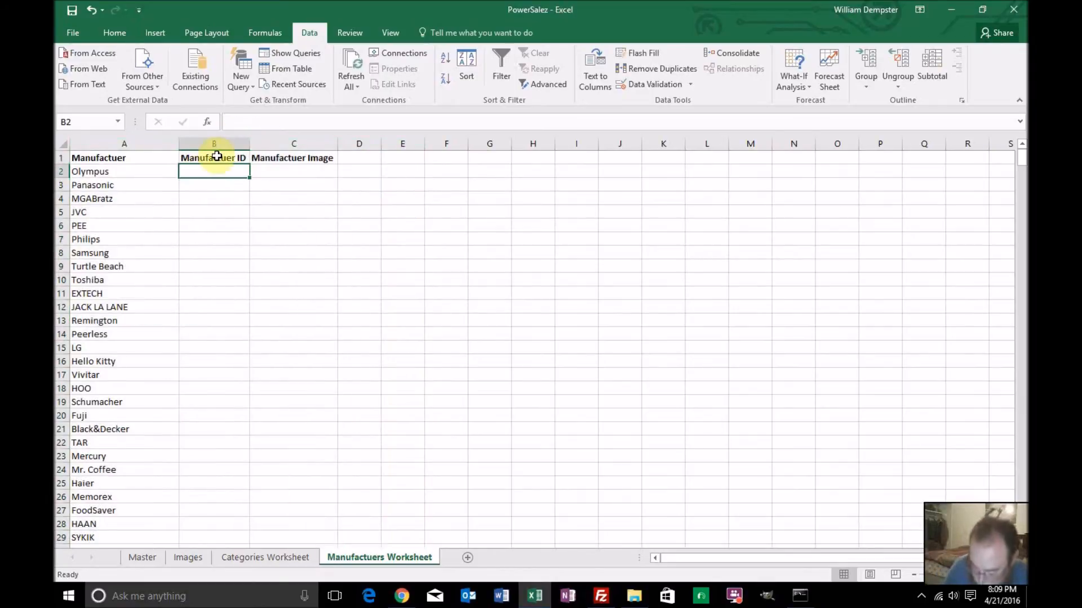
type("1001")
key("Return")
type("1002")
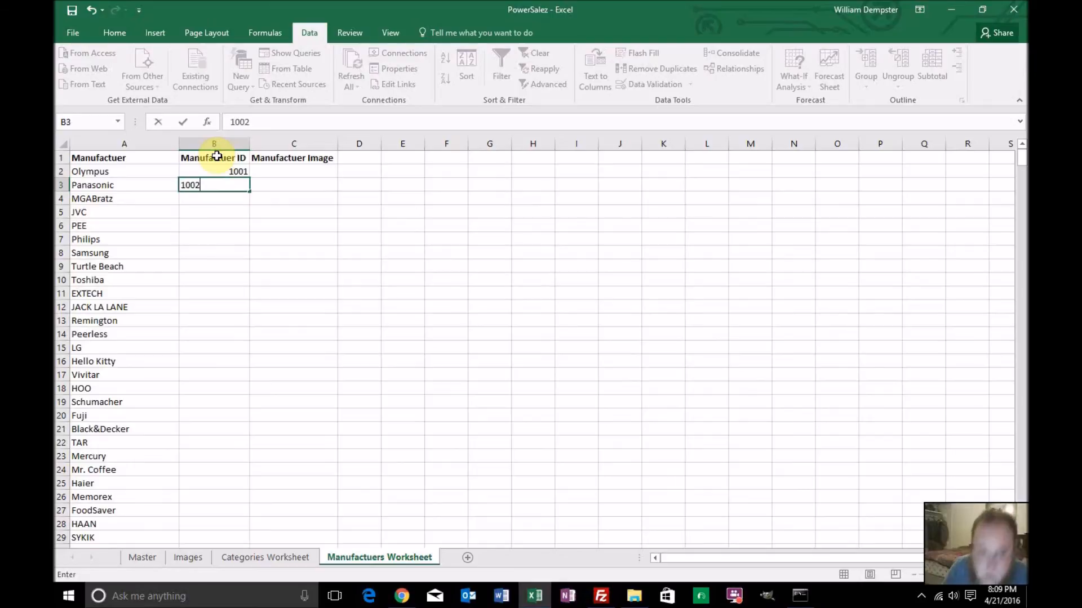
key("Return")
left_click_drag(235, 172, 240, 187)
double_click(248, 192)
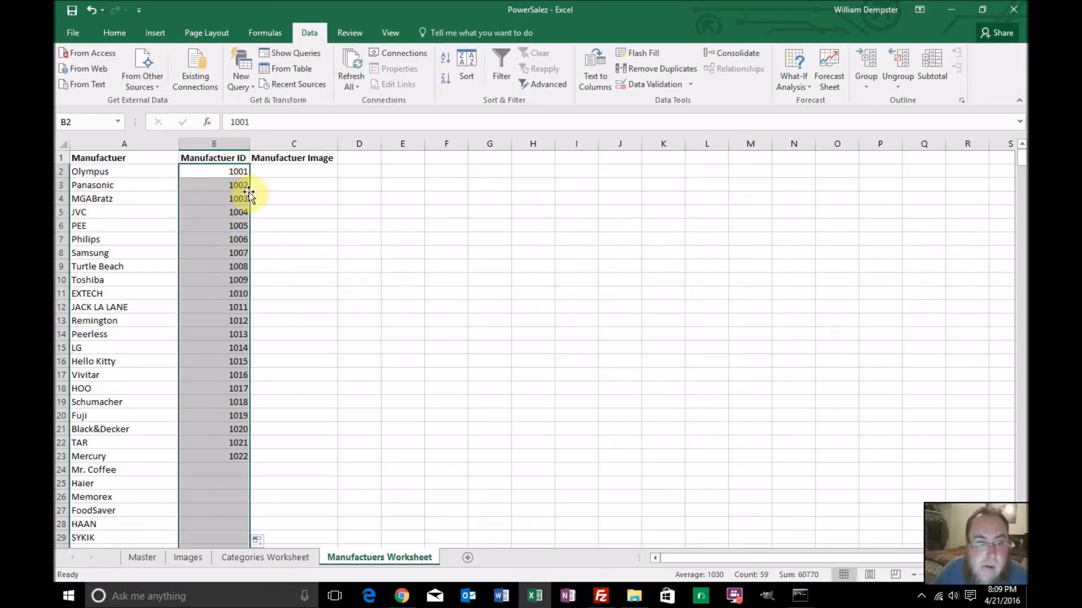
Start a VLOOKUP formula in C2 under Manufactuer Image with A2 as the lookup value
left_click(280, 170)
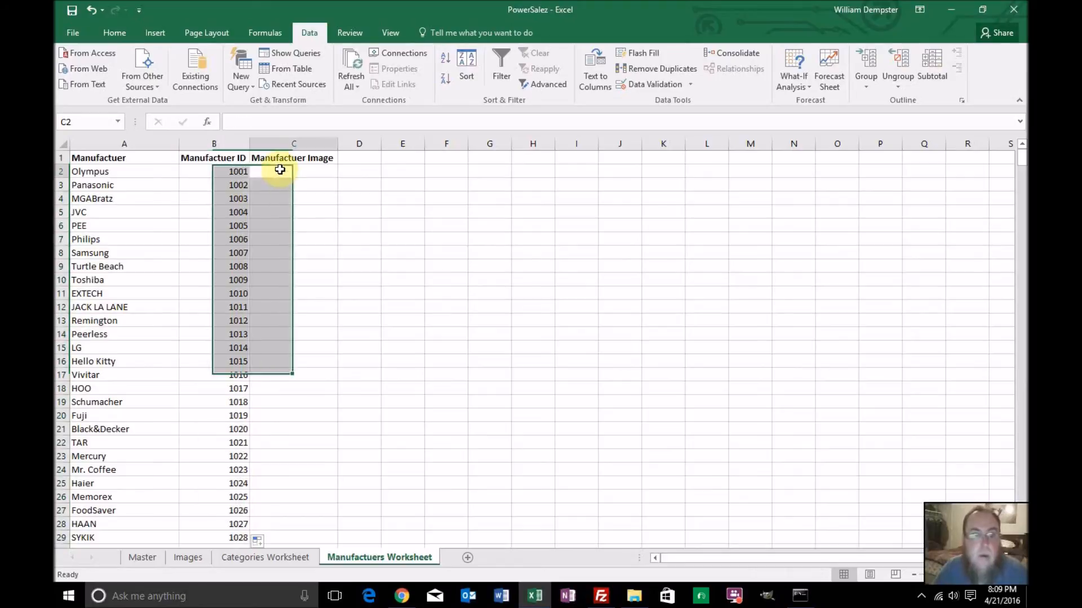
left_click(312, 120)
type("=vlookup(")
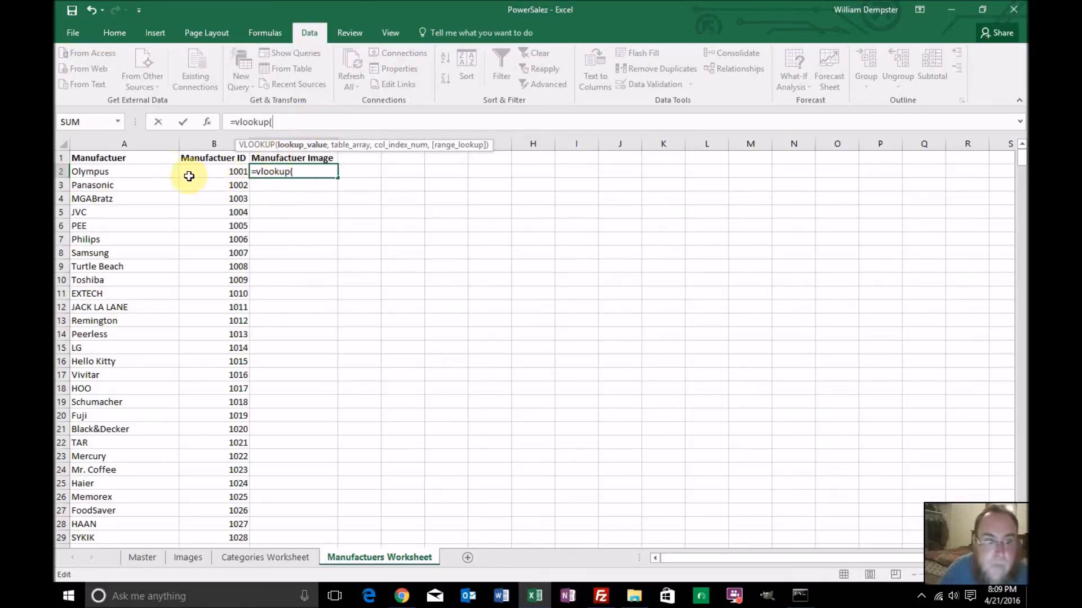
left_click(154, 177)
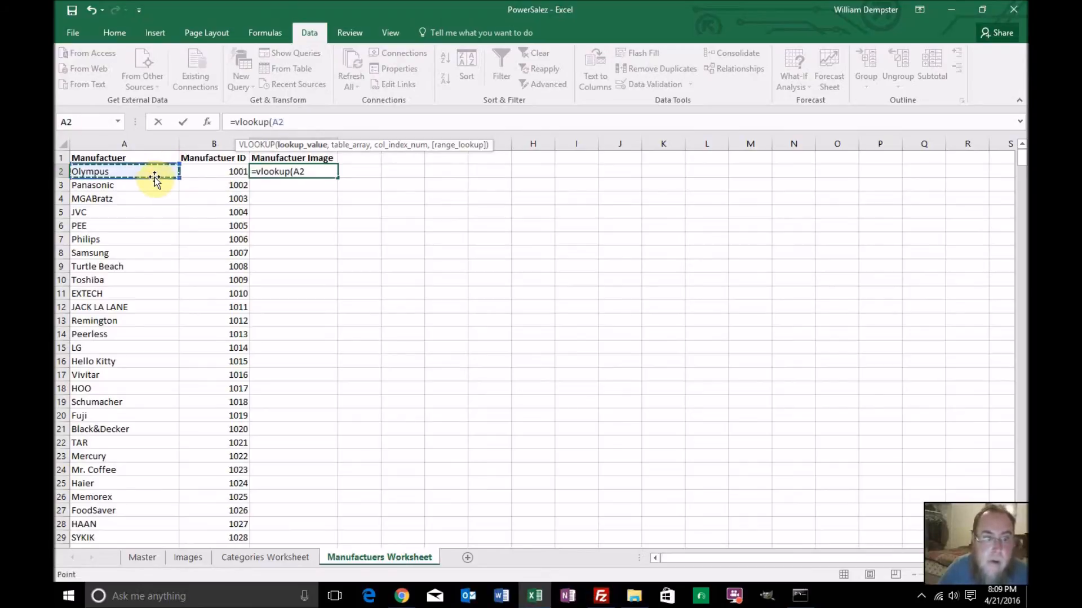
type(",")
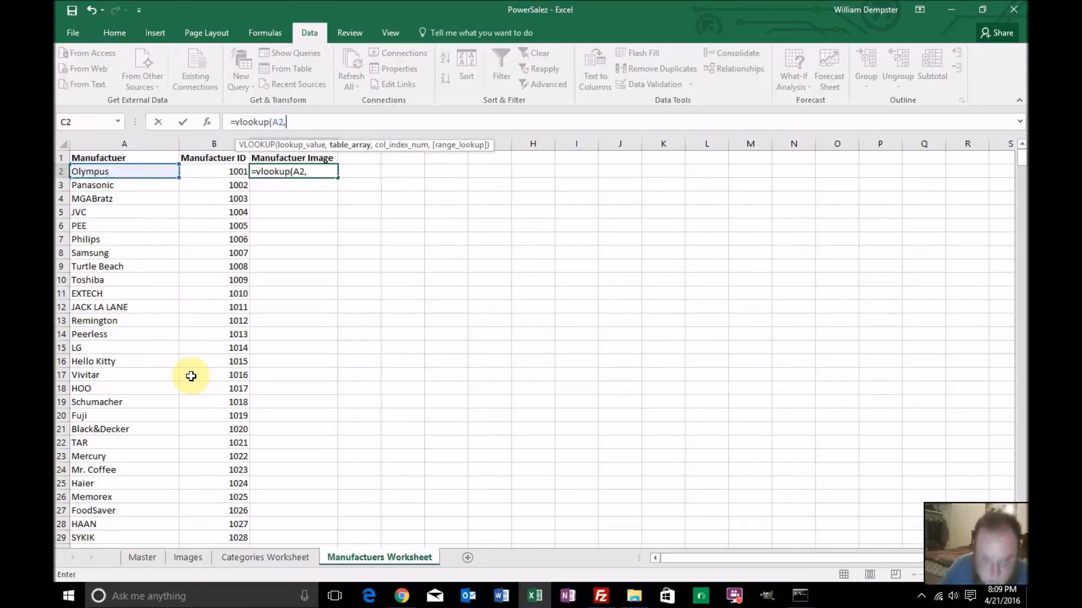
Begin the VLOOKUP's table array with a CHOOSE function using the index array {1,2}, in place of the plain Master sheet reference
left_click(142, 556)
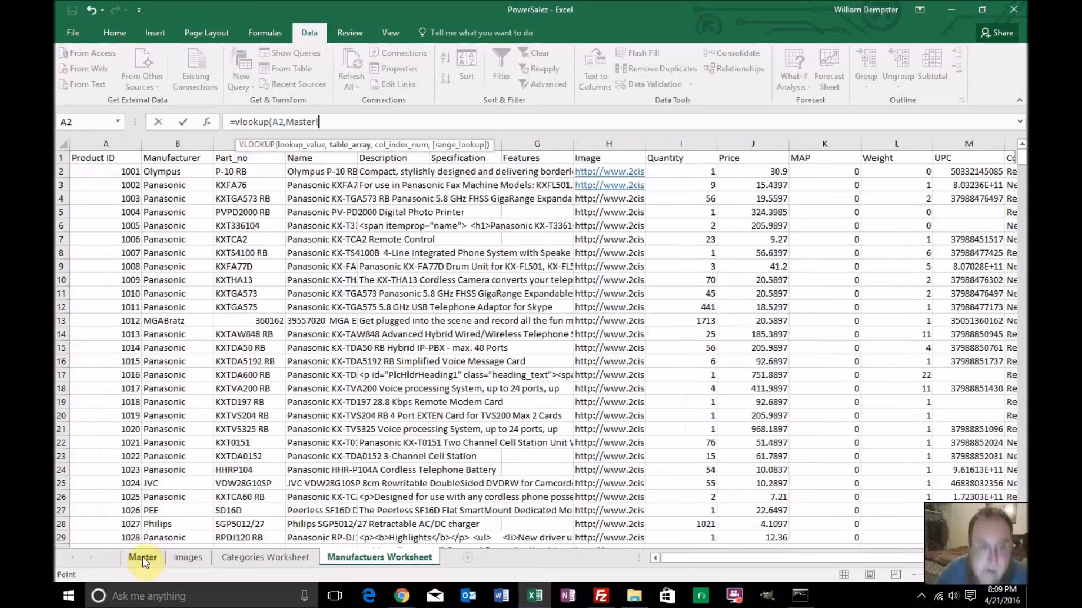
left_click_drag(285, 122, 364, 124)
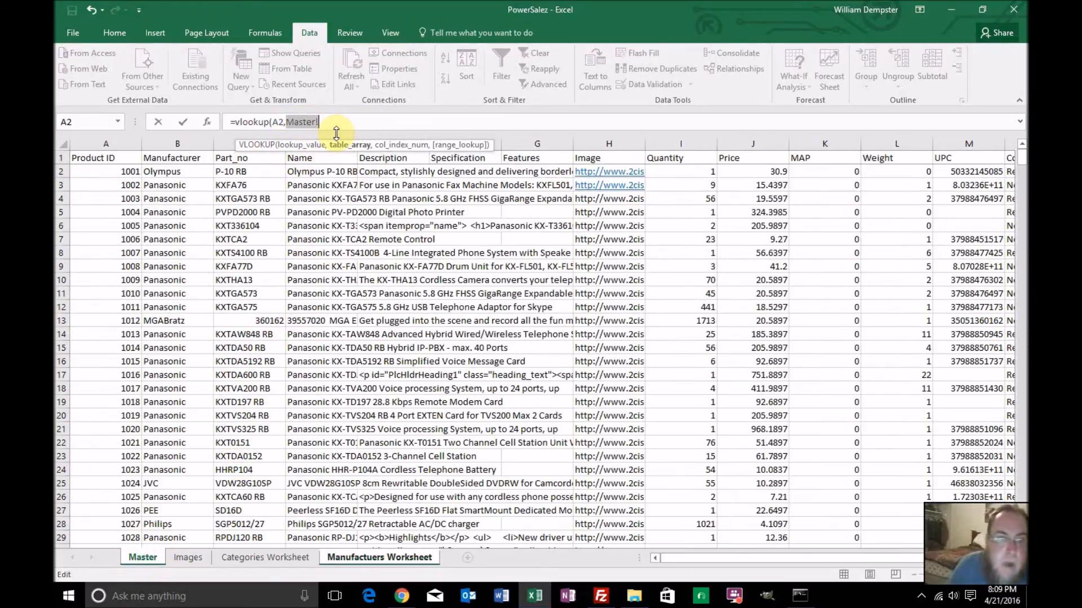
type("choose({1,2")
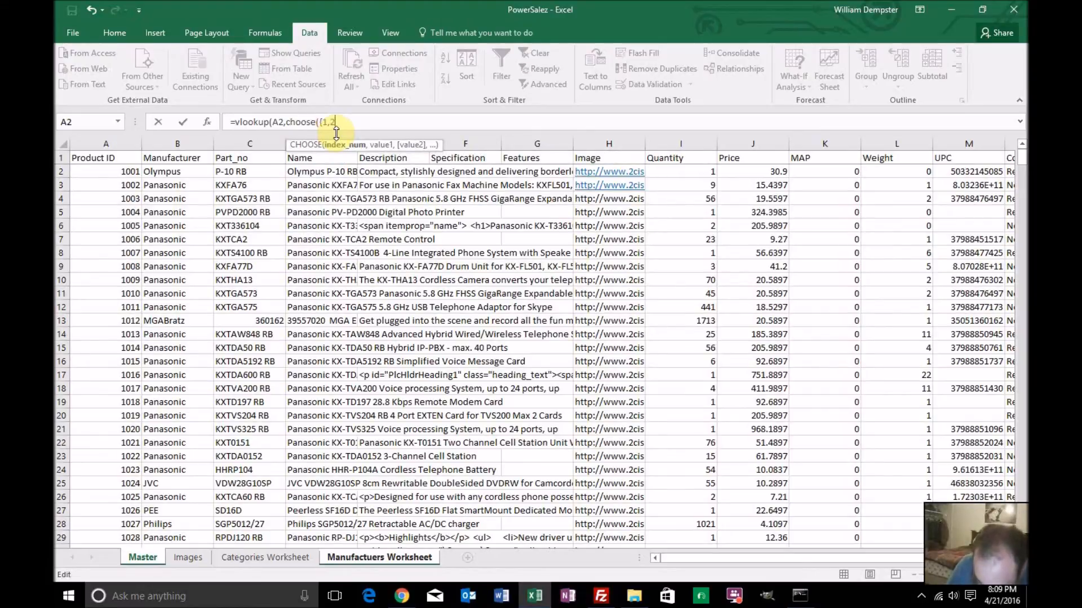
type("},")
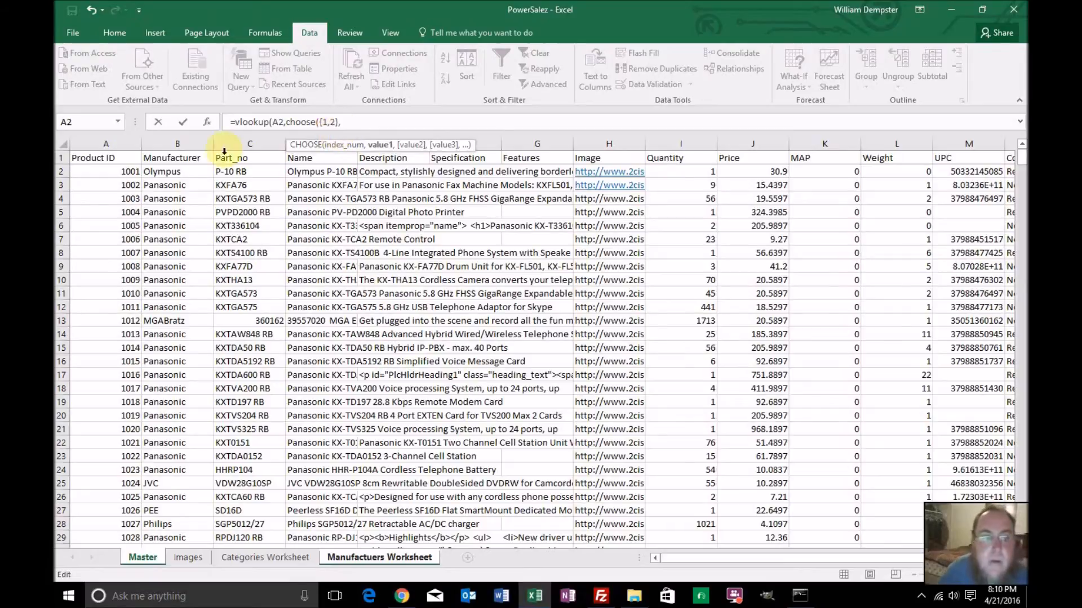
Add the Master sheet's manufacturer range as the first CHOOSE value, with the absolute reference Master!$B$2:$B$650
left_click(185, 174)
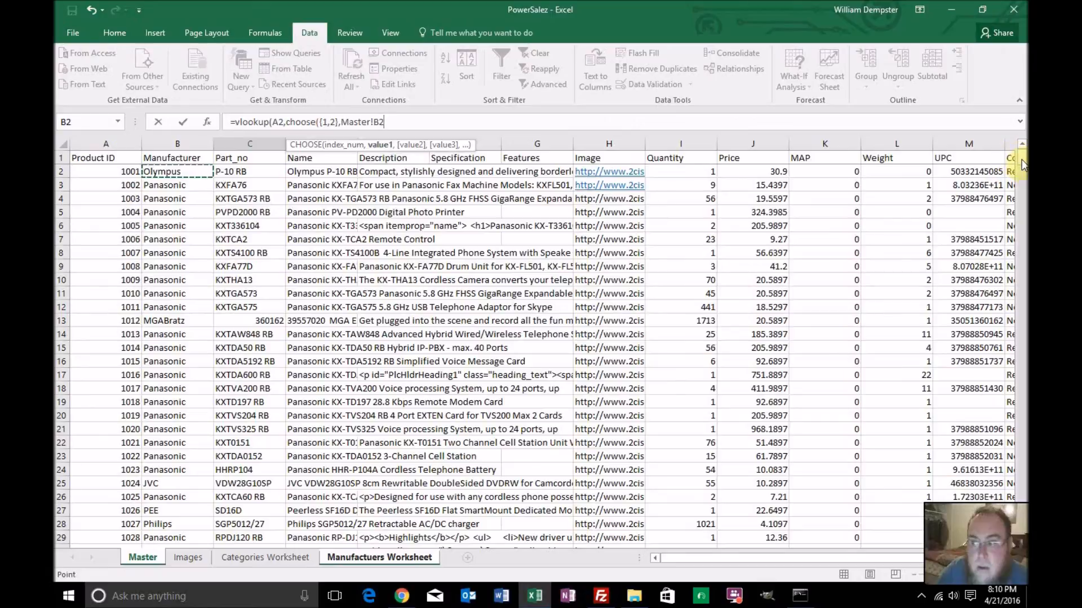
left_click_drag(1023, 166, 1023, 520)
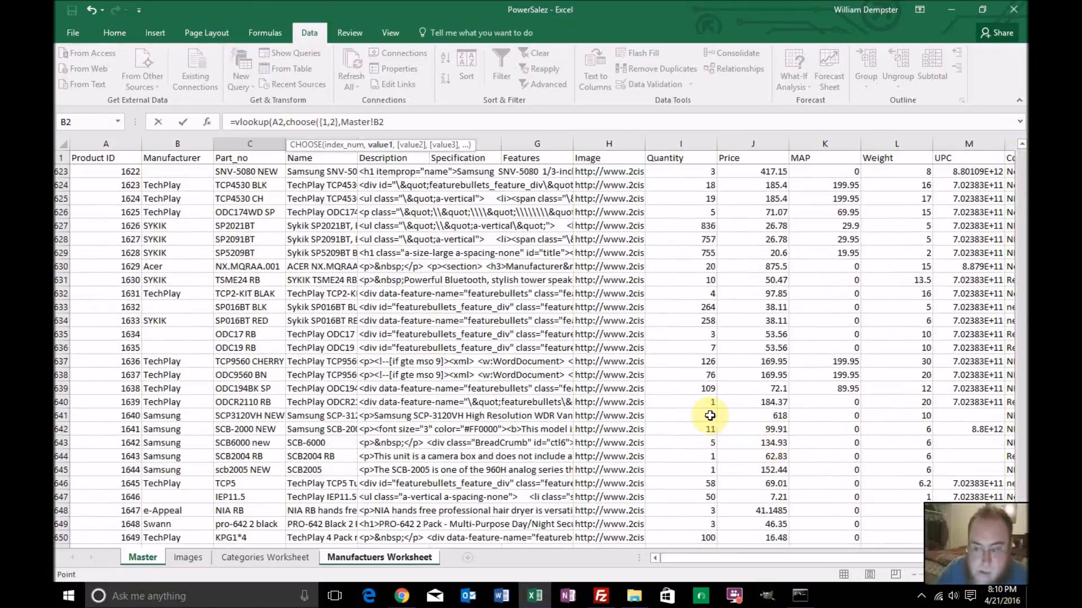
scroll(704, 414, "down", 3)
left_click(180, 416, "shift")
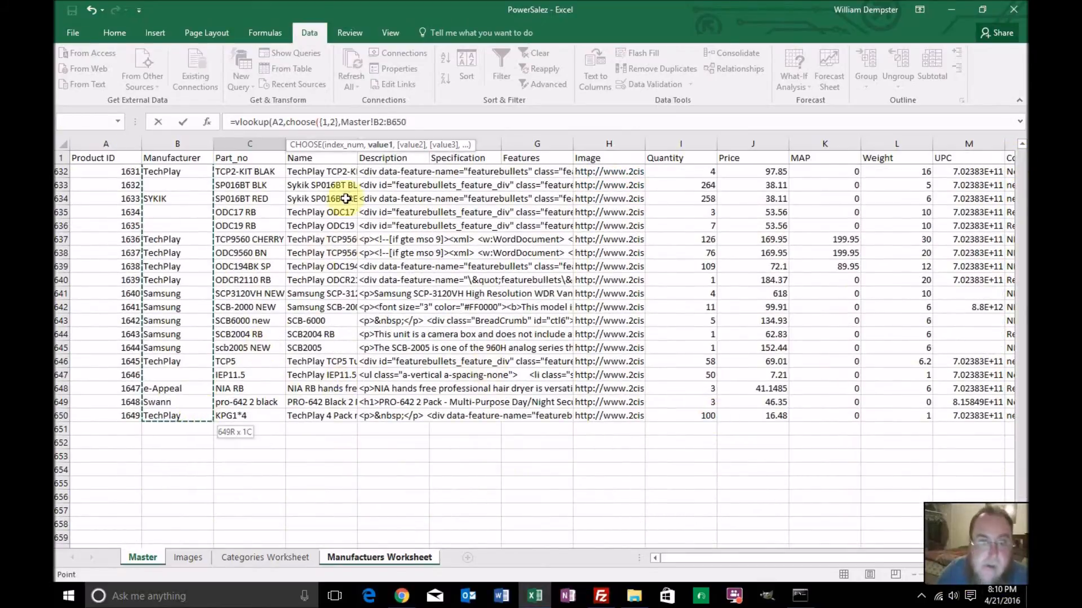
left_click(376, 122)
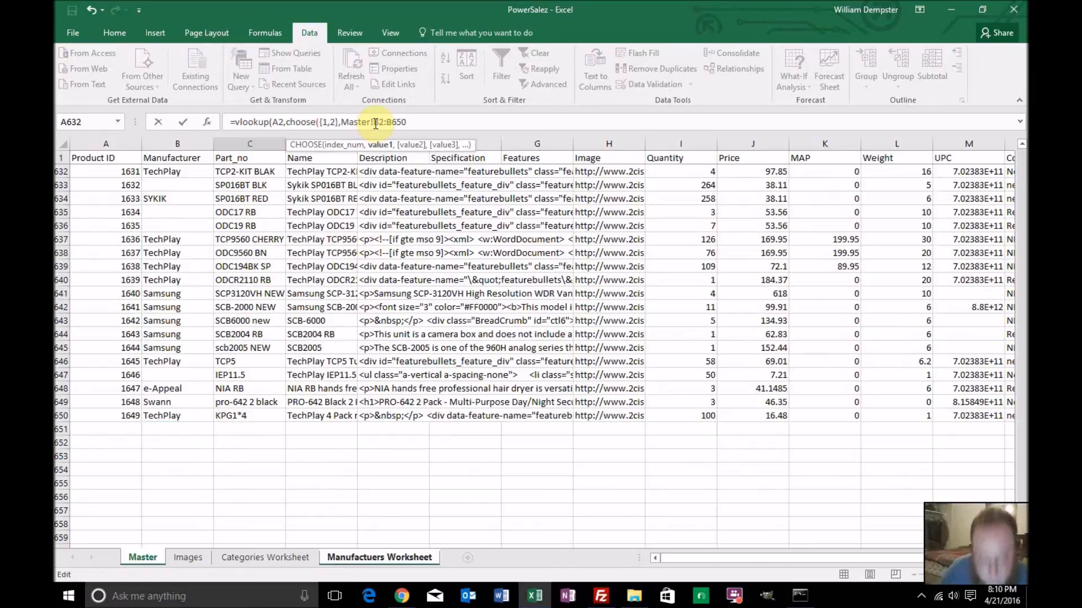
type("$B$")
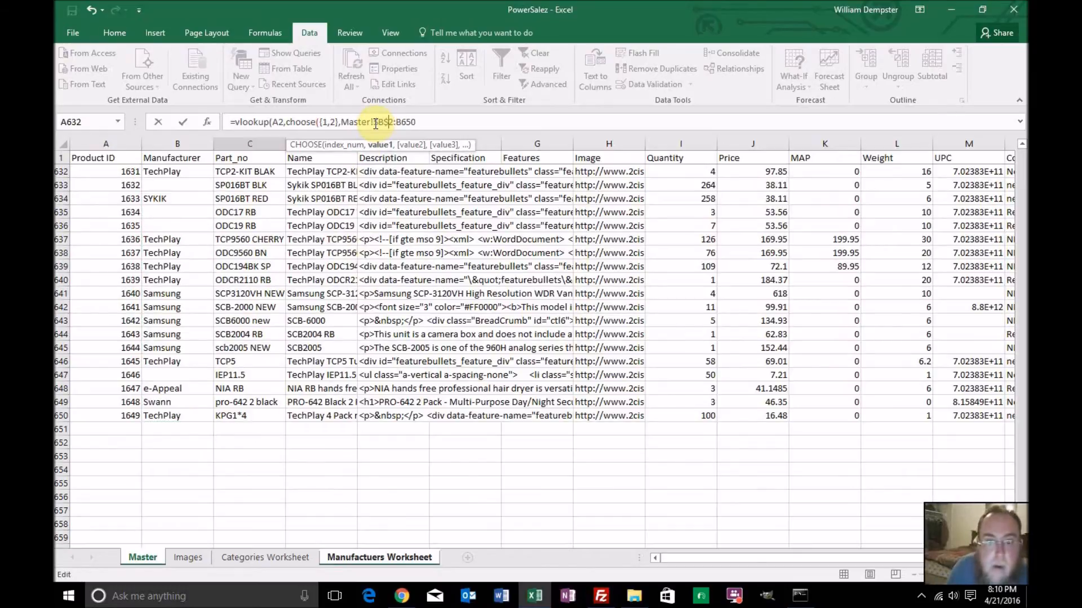
type("$B")
type("$B$")
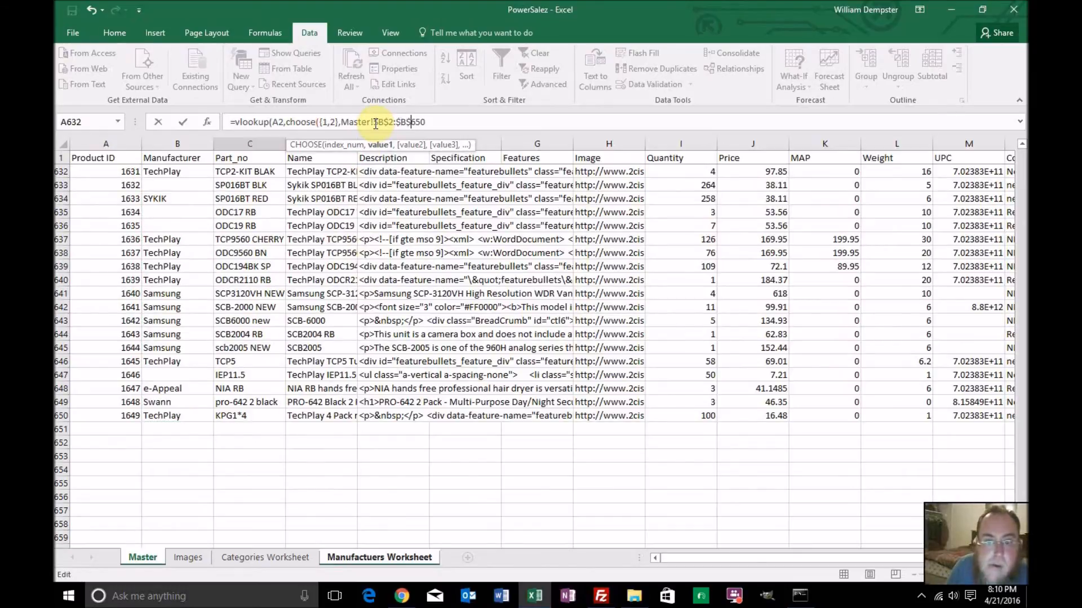
type(",")
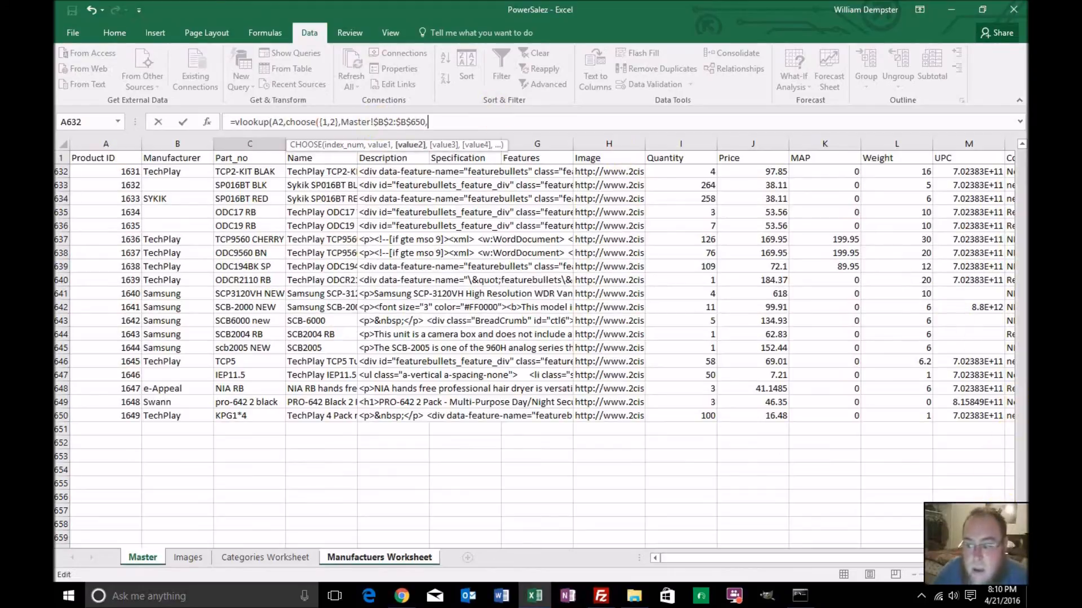
Add the Master sheet's Product ID range as the second CHOOSE value, with the absolute reference Master!$A$2:$A$650
left_click_drag(1021, 512, 1021, 234)
left_click_drag(1021, 188, 1021, 143)
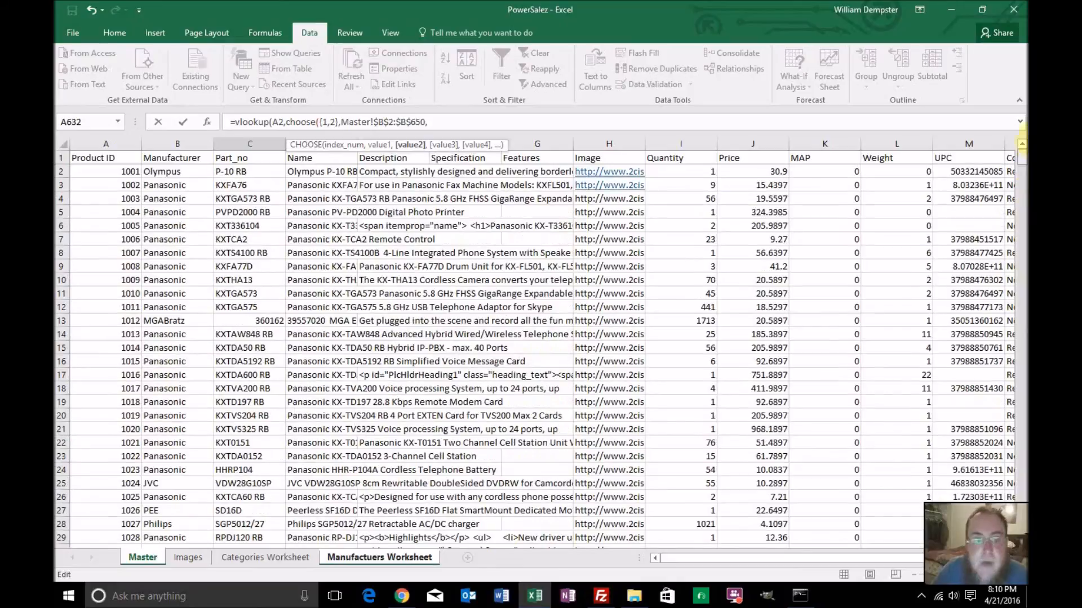
left_click(121, 172)
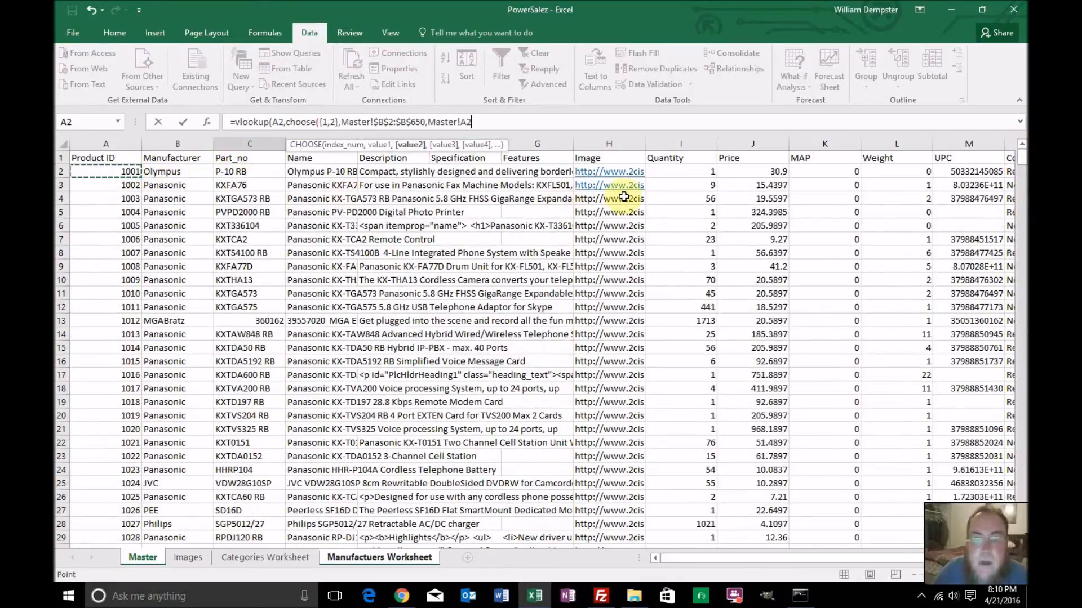
left_click_drag(1021, 161, 1021, 513)
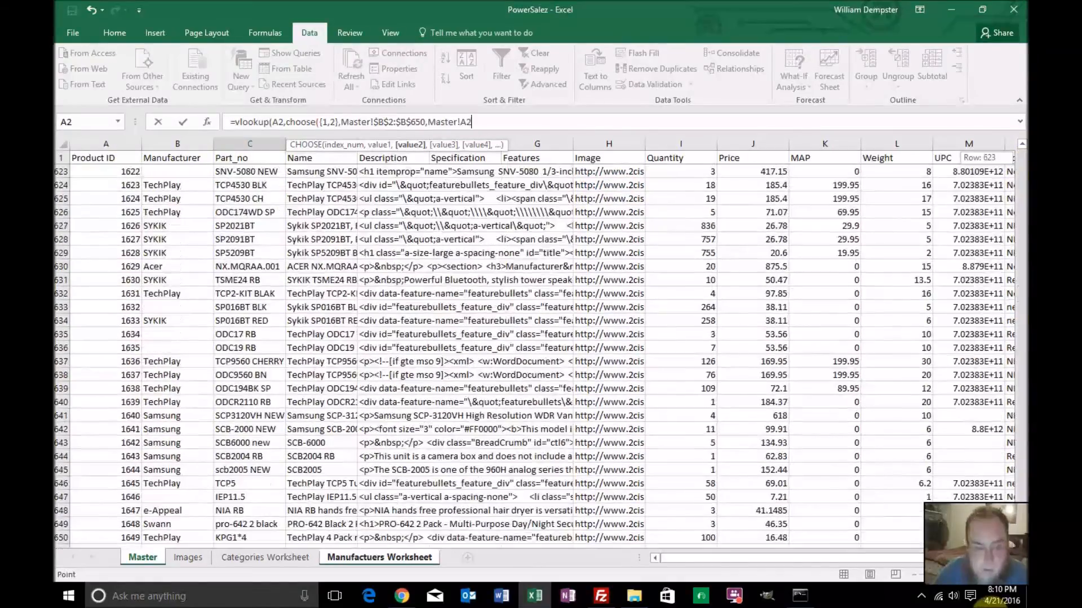
scroll(431, 324, "down", 3)
left_click(122, 416, "shift")
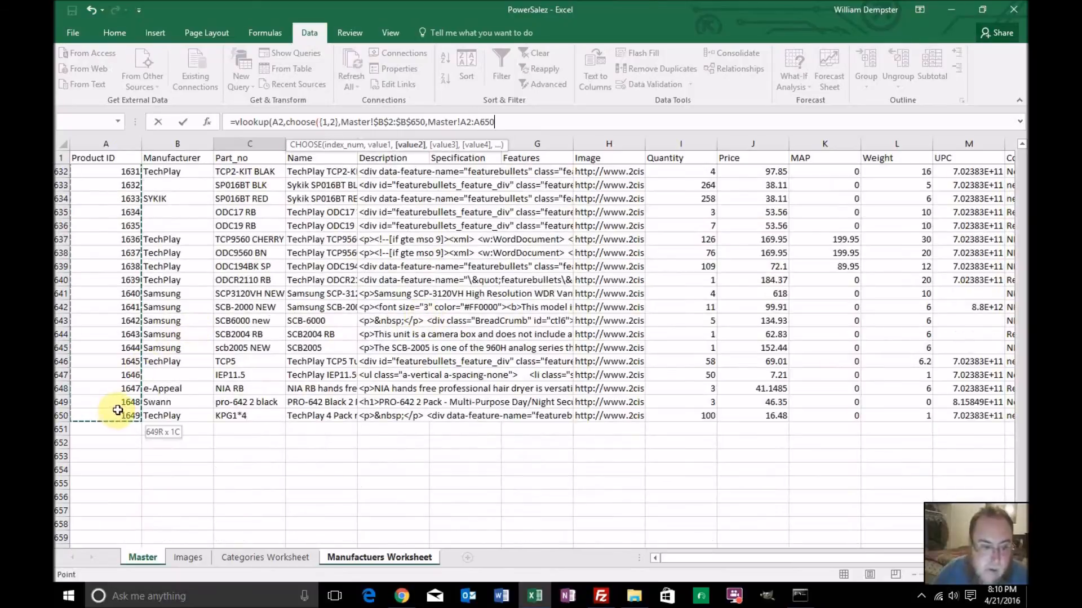
left_click(459, 122)
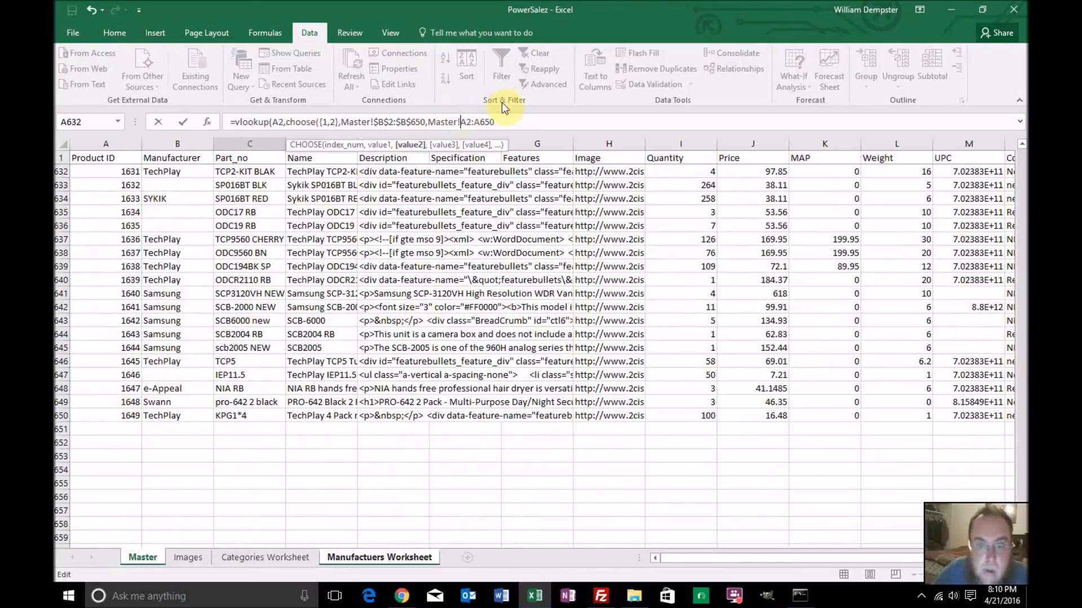
type("$A$A")
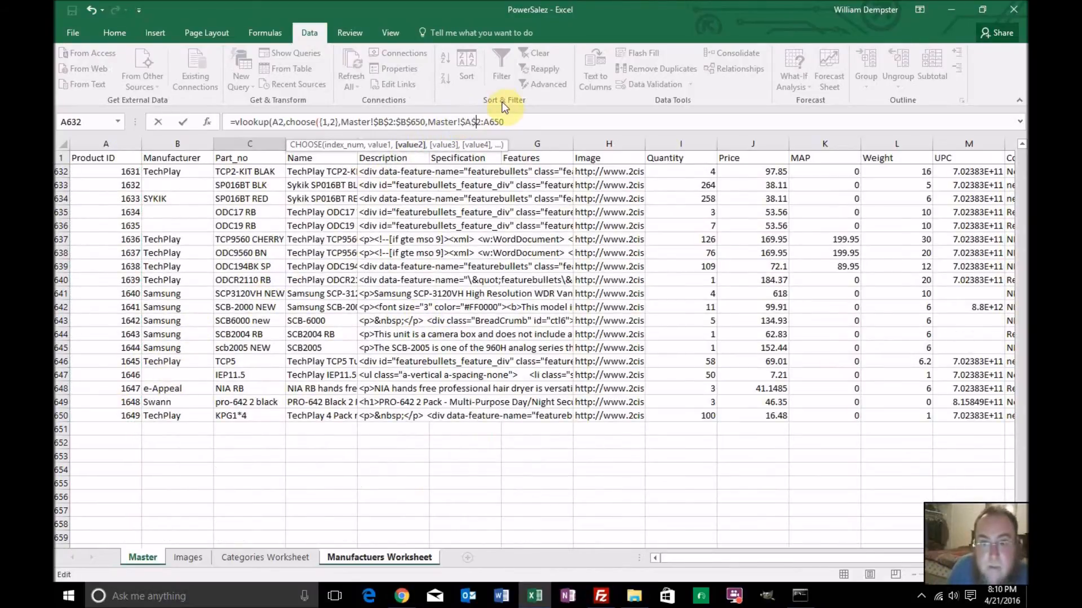
type("$A$")
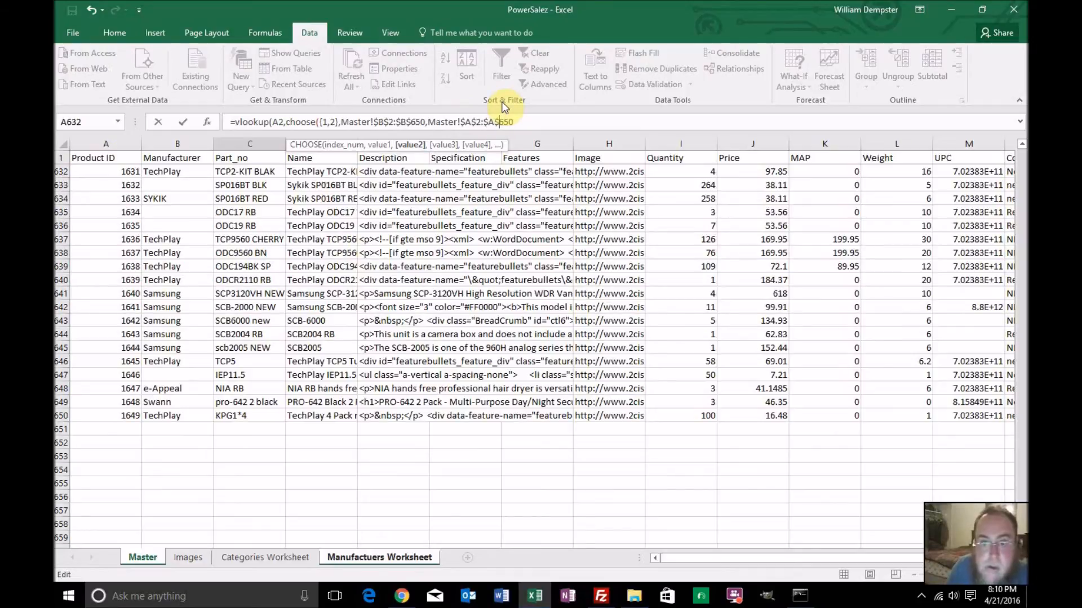
type(",")
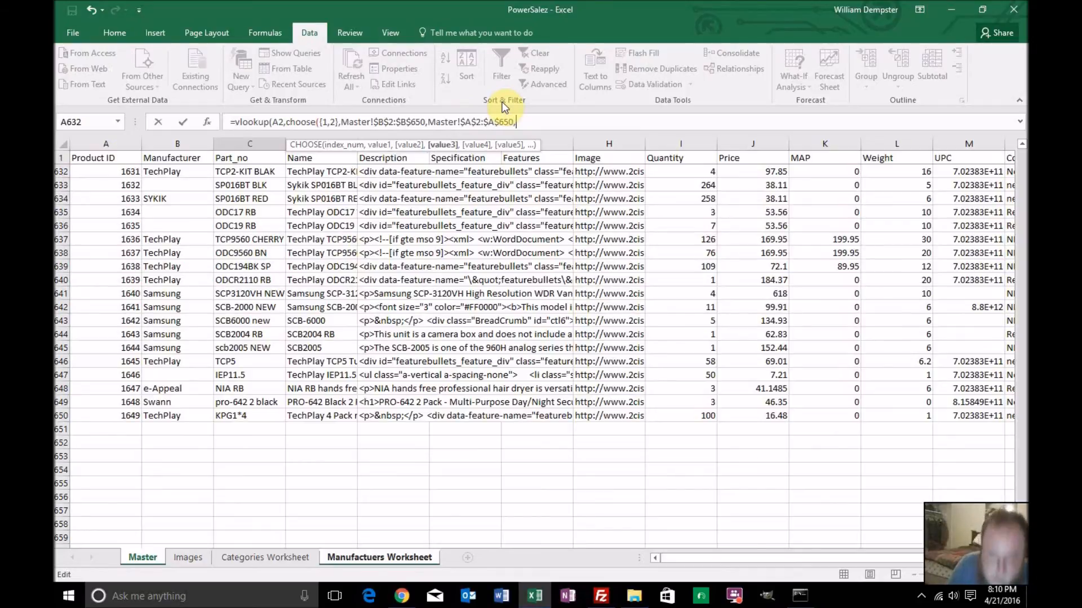
Close the CHOOSE function and complete the VLOOKUP with column index 2 and range lookup 0
key("BackSpace")
type("),2,0)")
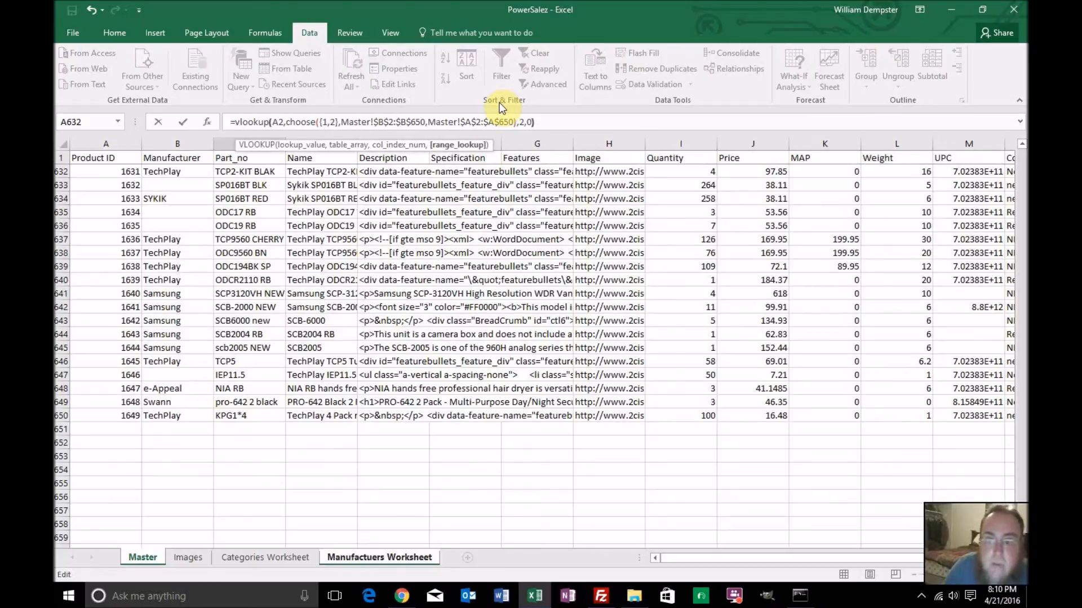
Wrap the existing formula in an outer VLOOKUP so the inner VLOOKUP serves as its lookup value
left_click(235, 122)
type("vlookup")
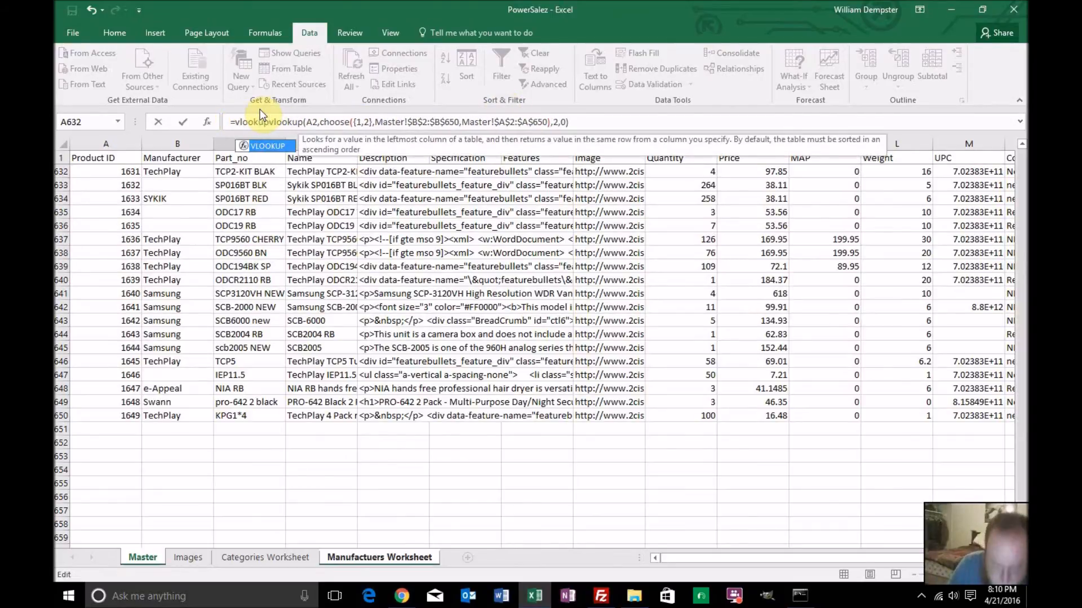
type("(")
left_click(592, 115)
type(",")
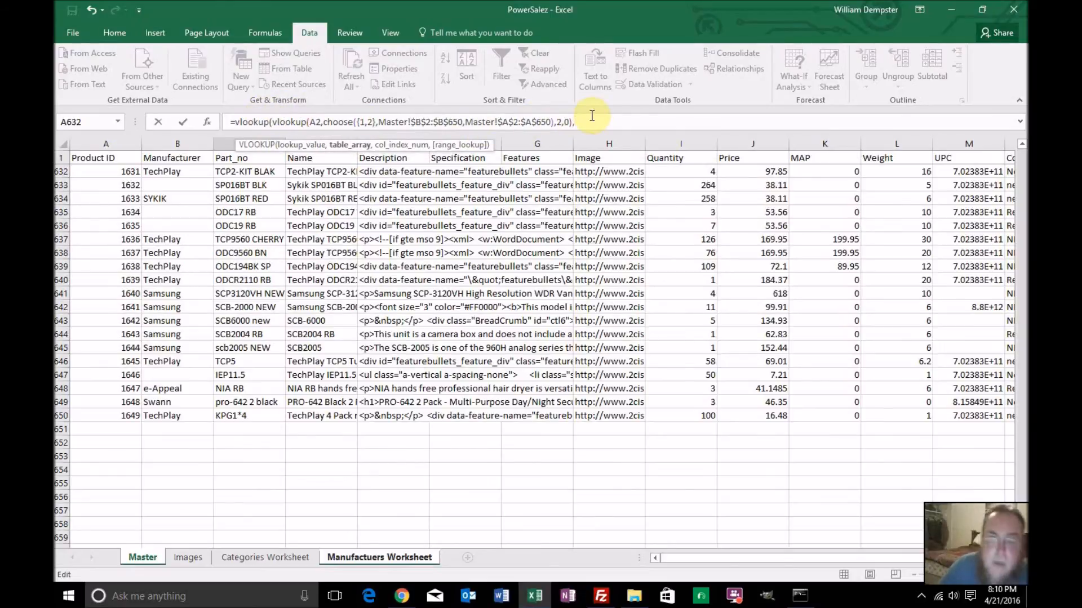
Supply the range A2:D650 on the Images sheet as the outer VLOOKUP's table array
left_click(197, 561)
scroll(225, 456, "up", 20)
scroll(224, 456, "up", 20)
scroll(227, 456, "up", 20)
left_click_drag(1022, 387, 1021, 148)
left_click(131, 172)
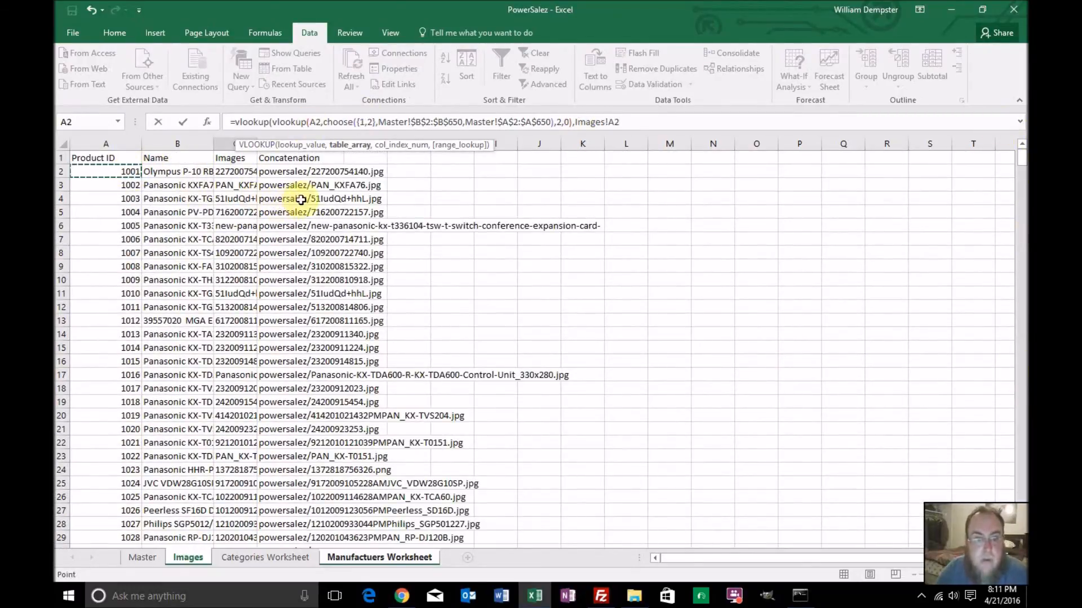
left_click_drag(1022, 160, 1022, 538)
scroll(389, 421, "down", 3)
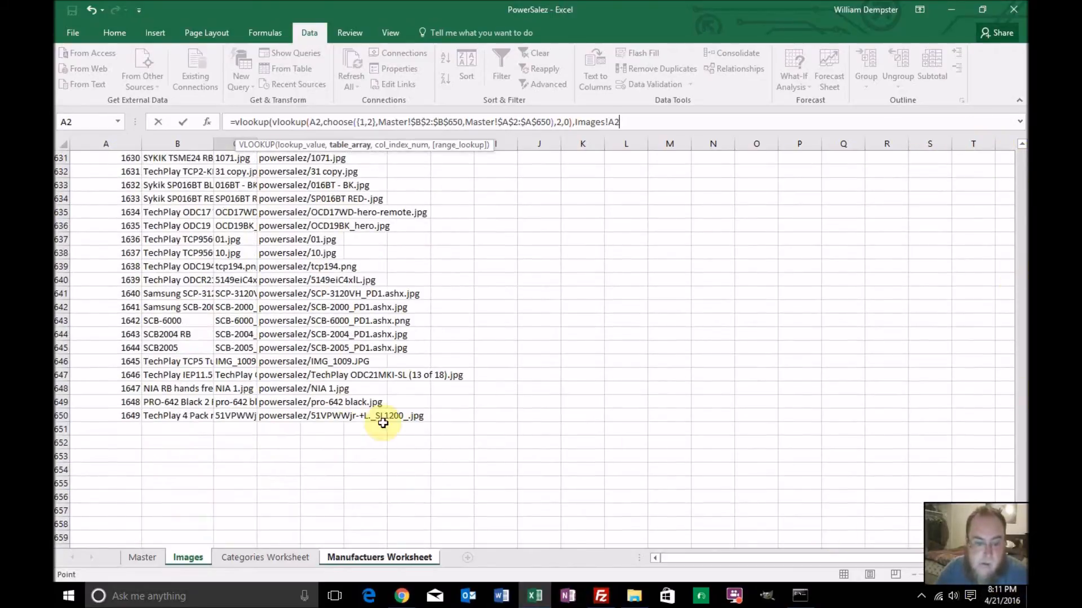
left_click(282, 418, "shift")
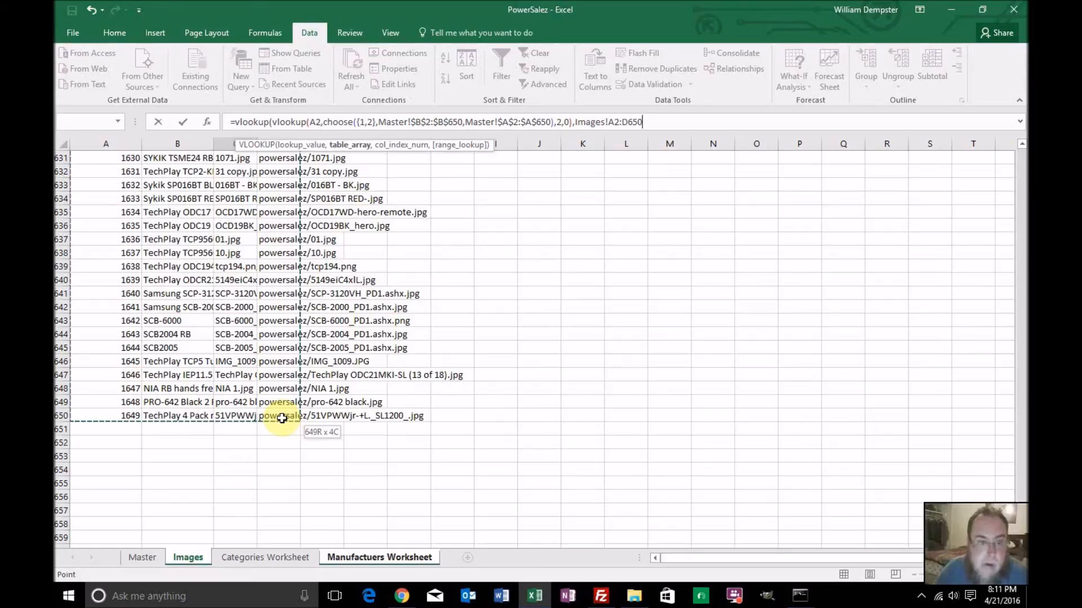
Make the Images sheet reference in the formula absolute, as Images!$A$2:$D$650
left_click(607, 123)
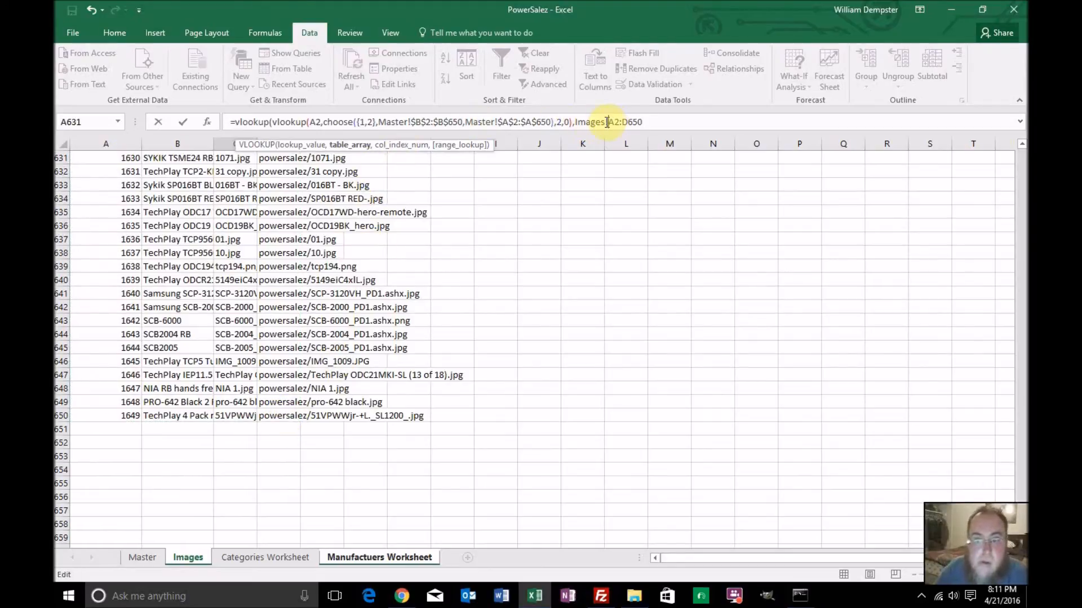
type("$")
type("$A")
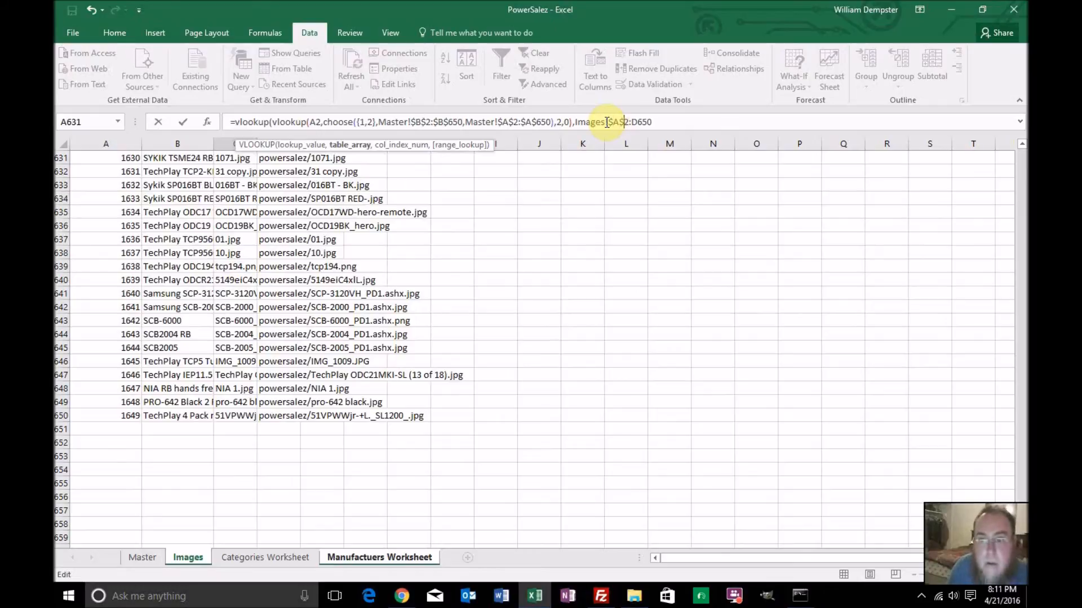
type("$")
type("$D$")
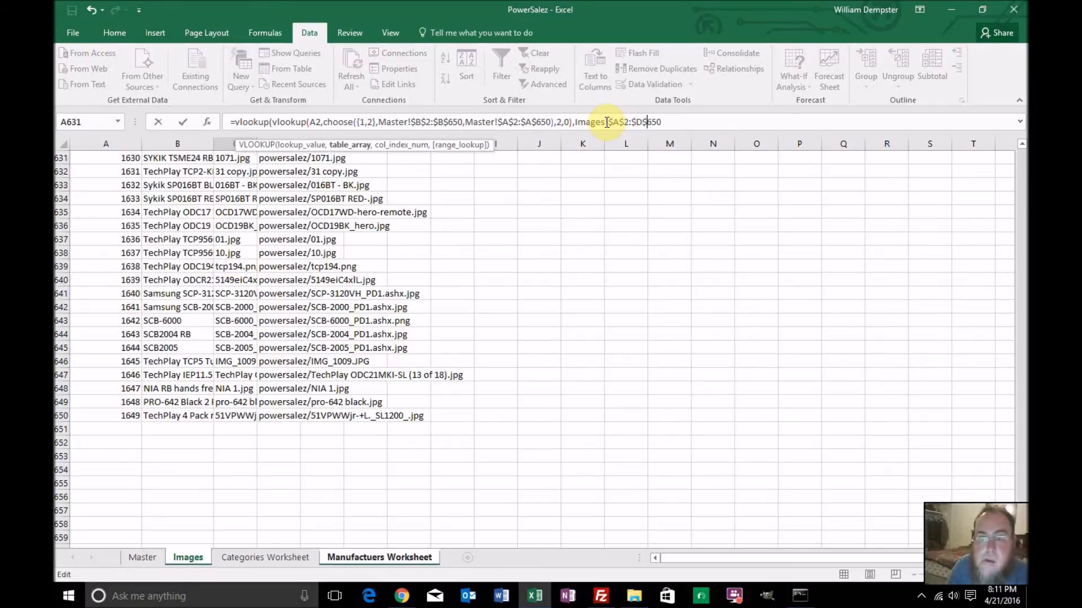
type(",4")
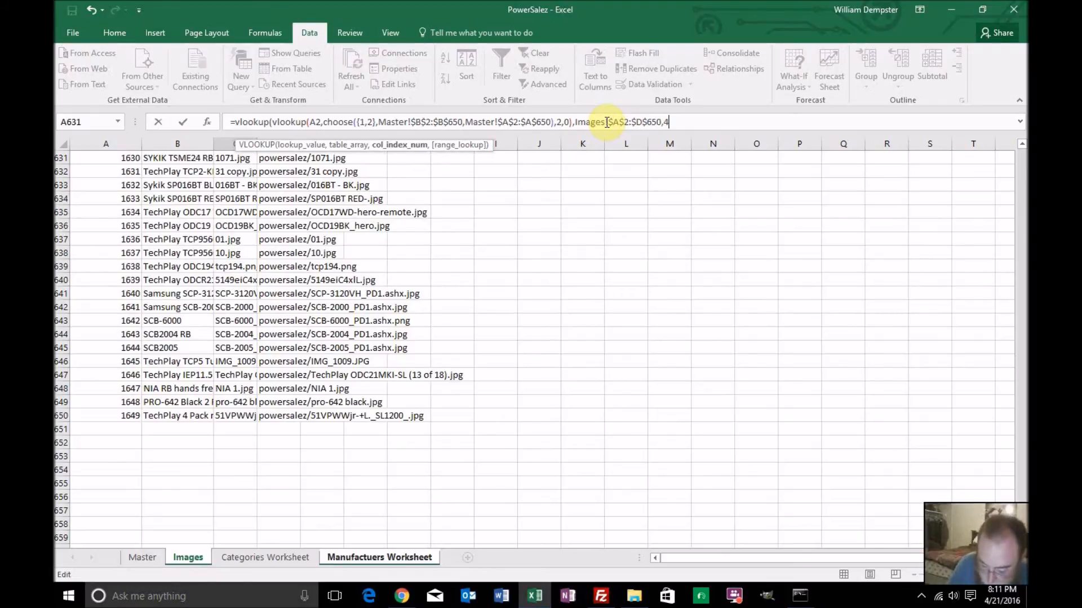
type(",0)")
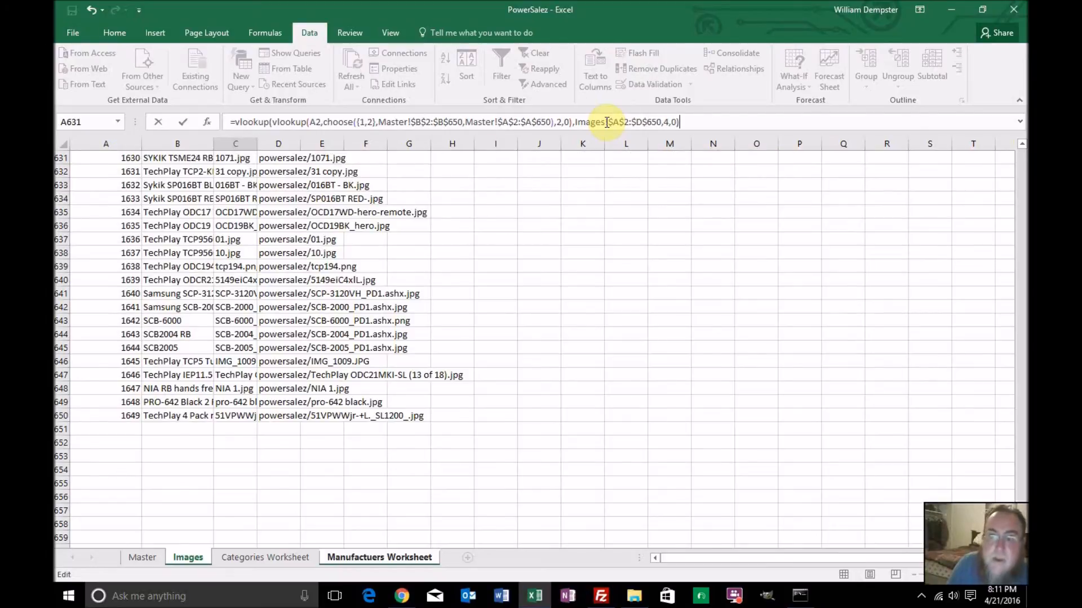
Complete the outer VLOOKUP with column index 4 and range lookup 0, and fill the formula down the Manufactuer Image column
key("Return")
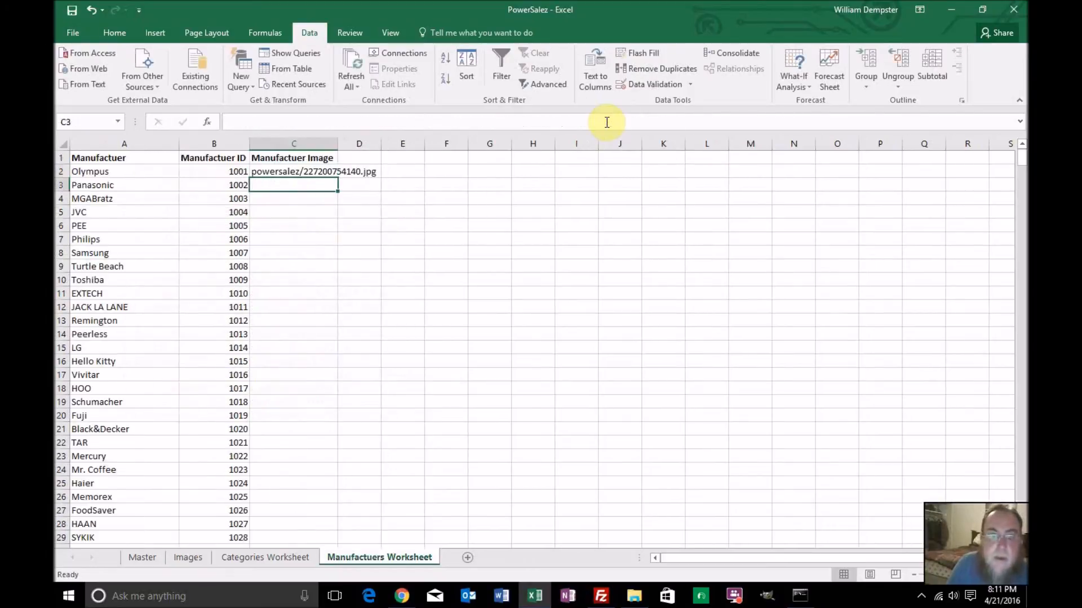
left_click(336, 176)
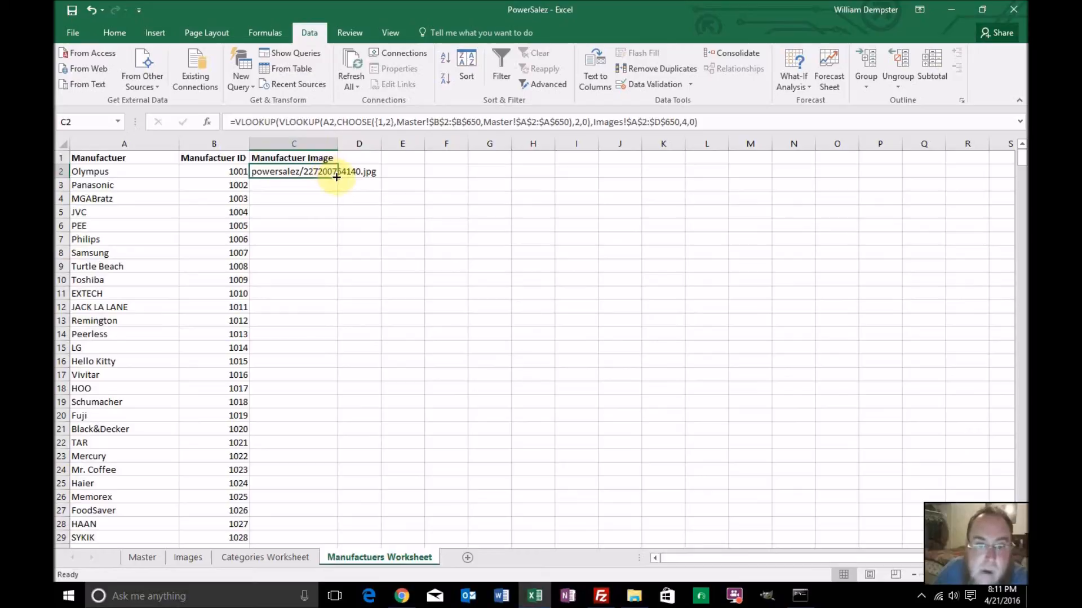
double_click(337, 177)
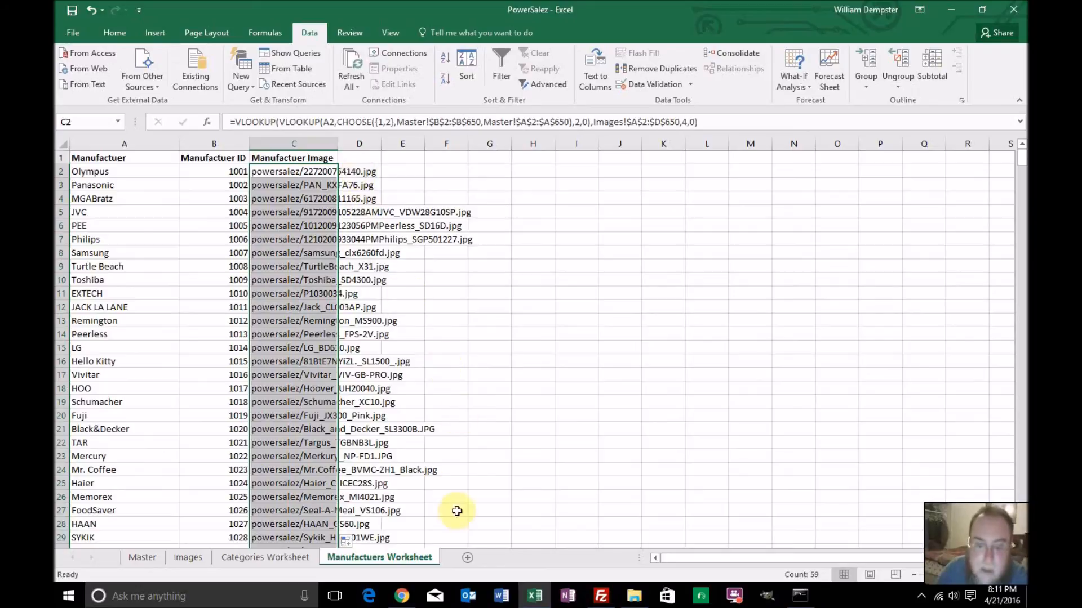
Add a new worksheet named Pricing after the Manufactuers Worksheet
left_click(467, 556)
type("Pricing")
key("Return")
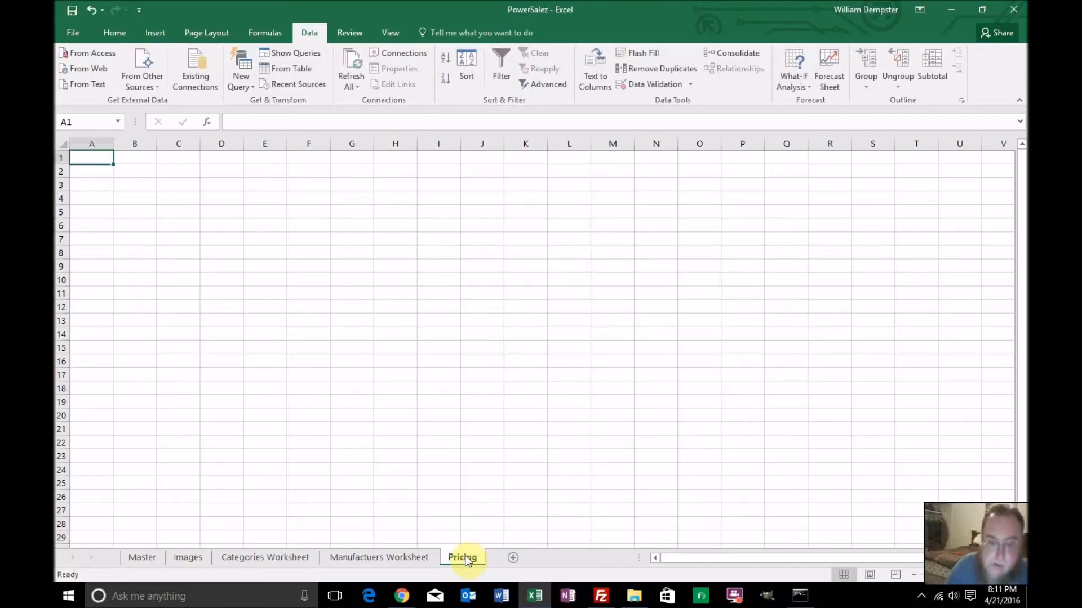
Copy the entire Product ID, Name, Price and MAP columns from the Master sheet
left_click(144, 556)
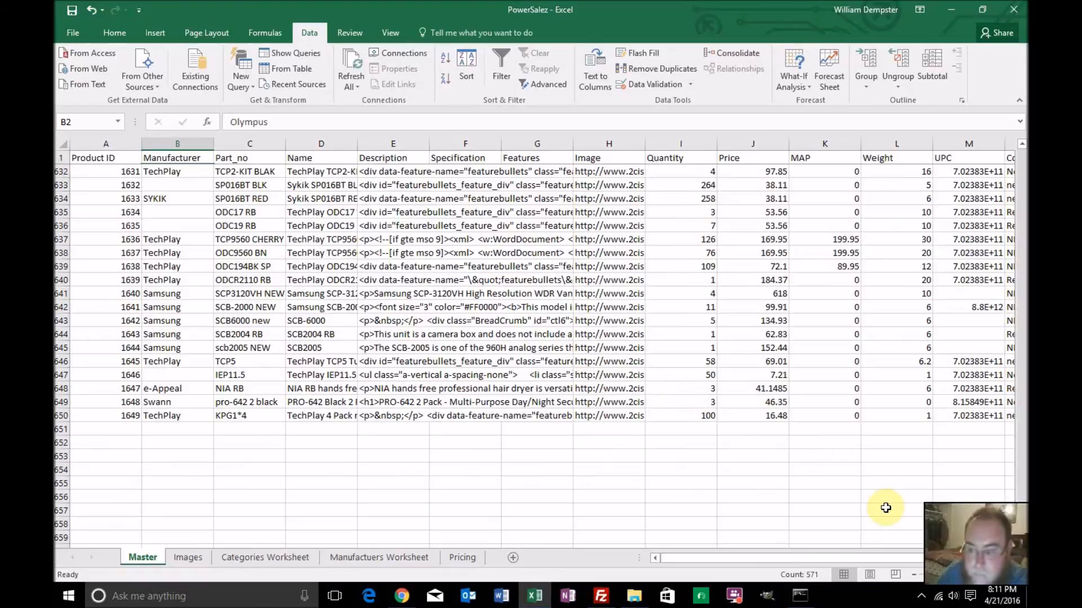
scroll(448, 203, "up", 20)
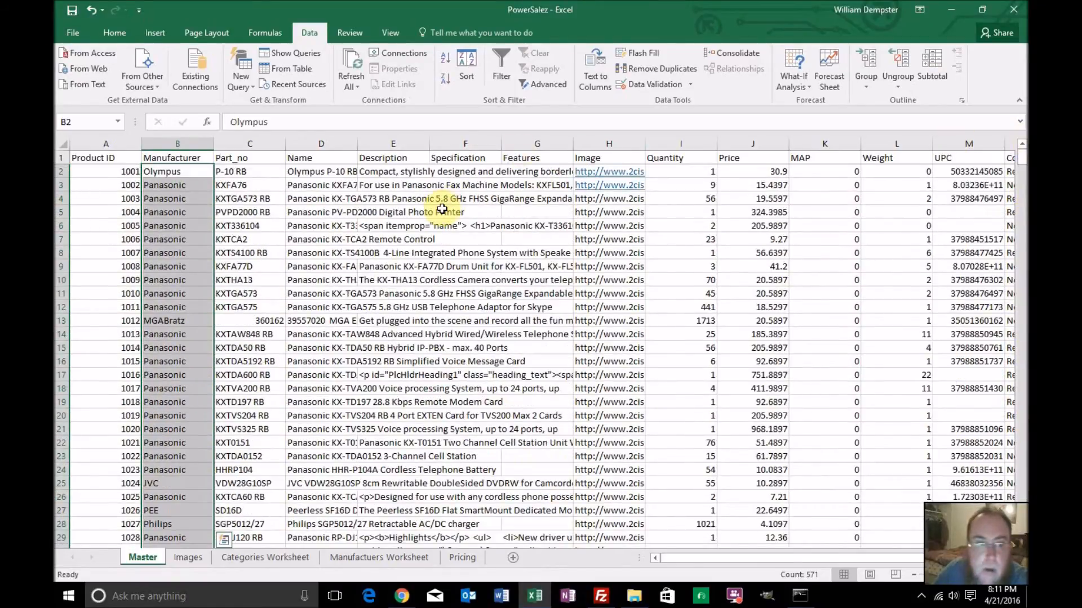
left_click(107, 143)
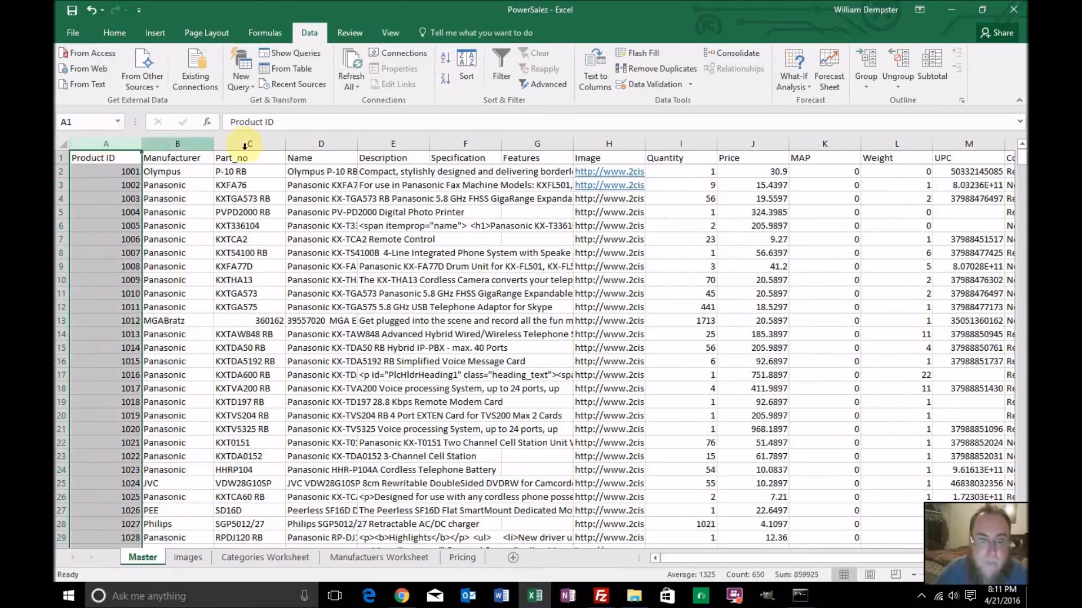
left_click(307, 143, "ctrl")
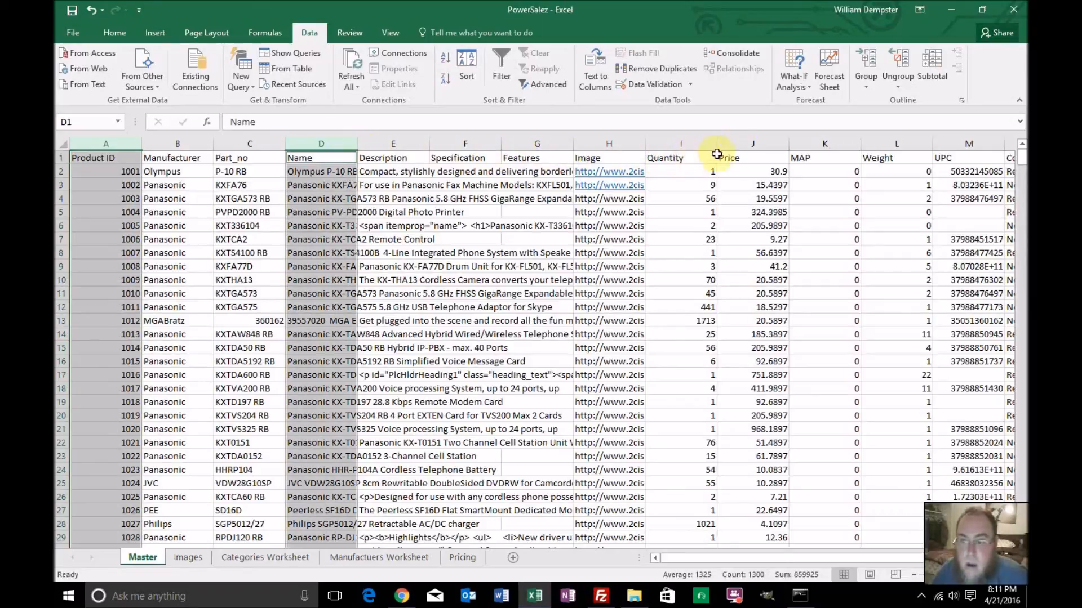
left_click(751, 143, "ctrl")
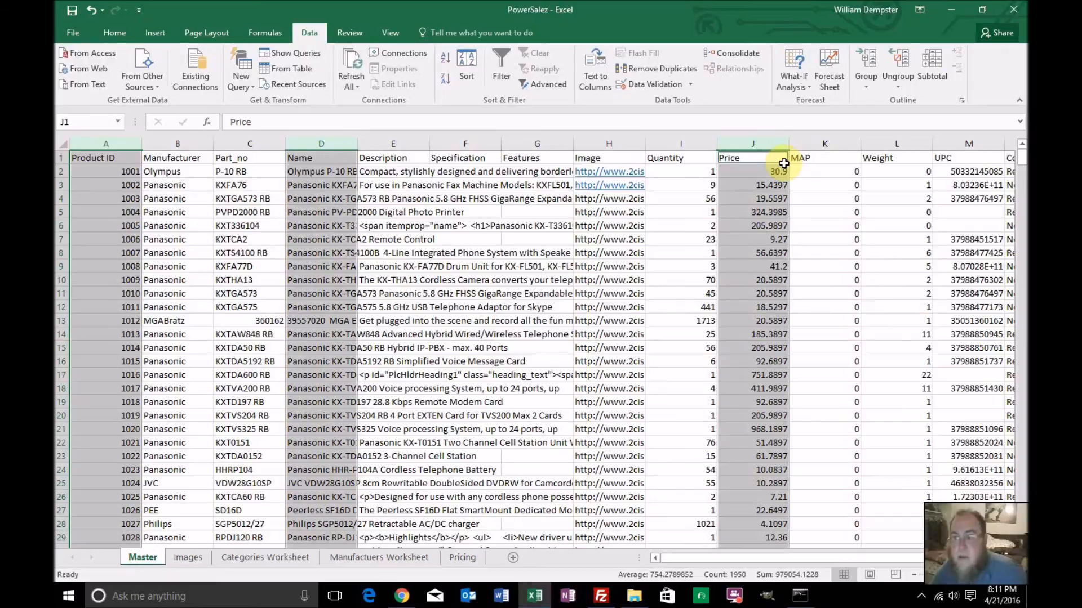
left_click(815, 145, "ctrl")
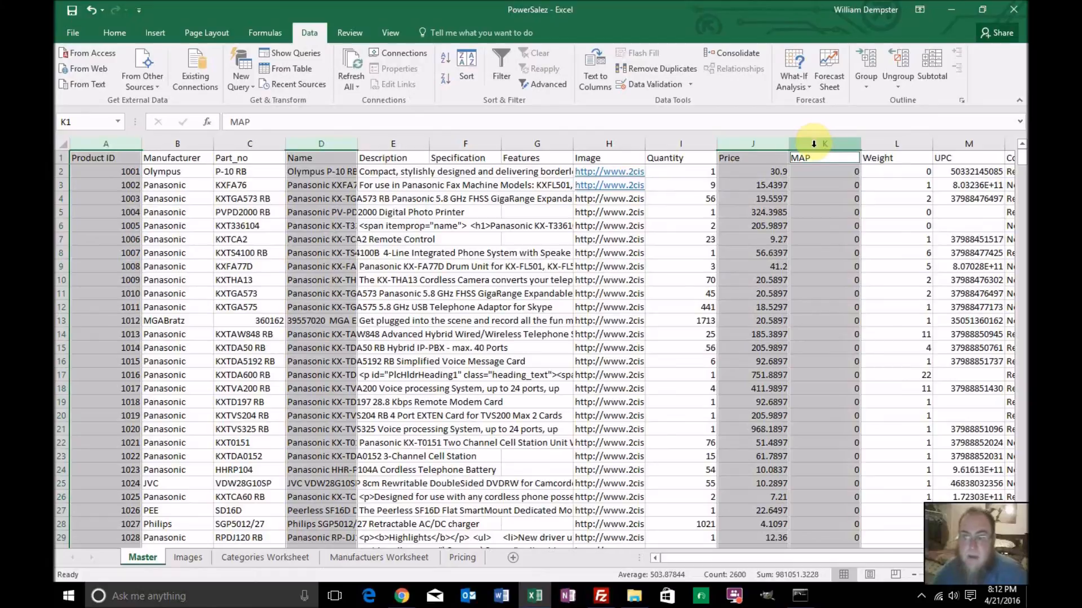
left_click_drag(711, 560, 883, 538)
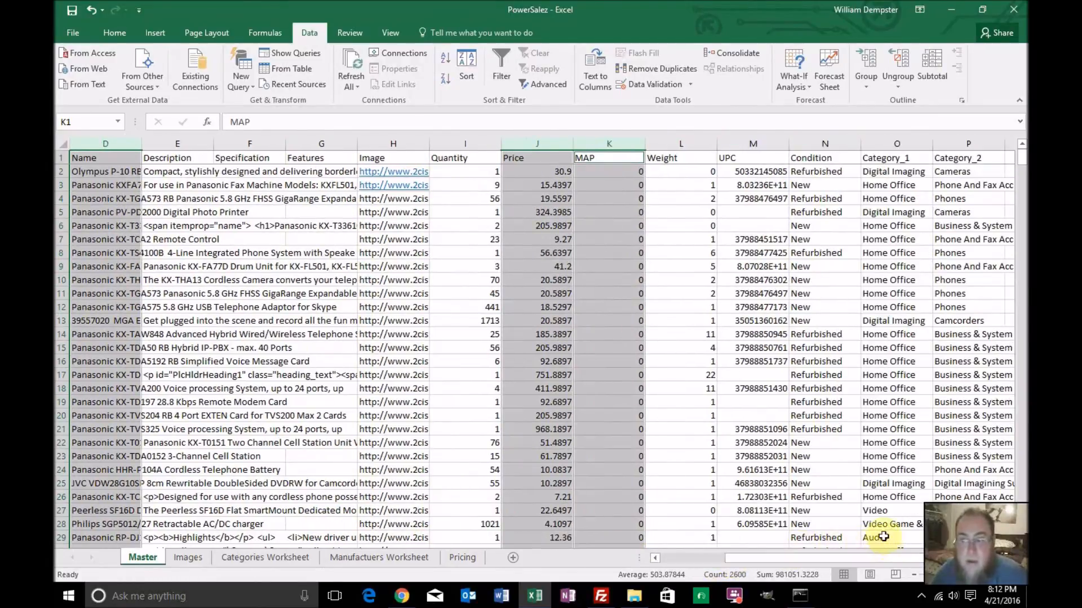
key("ctrl+c")
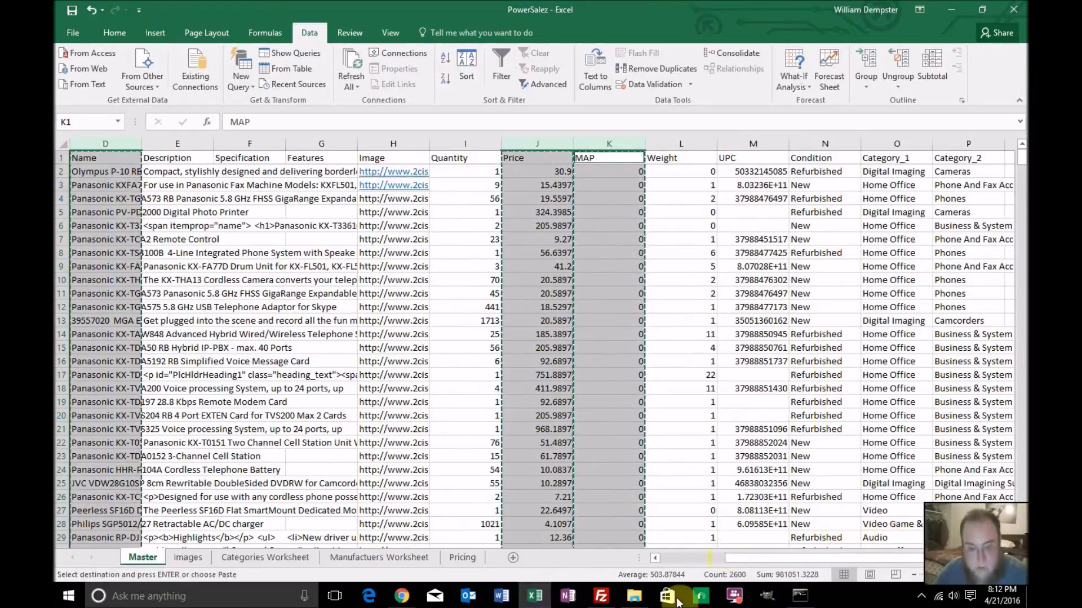
Paste the copied columns into the Pricing sheet starting at A1, and select cell E2 beside the MAP column
left_click(462, 557)
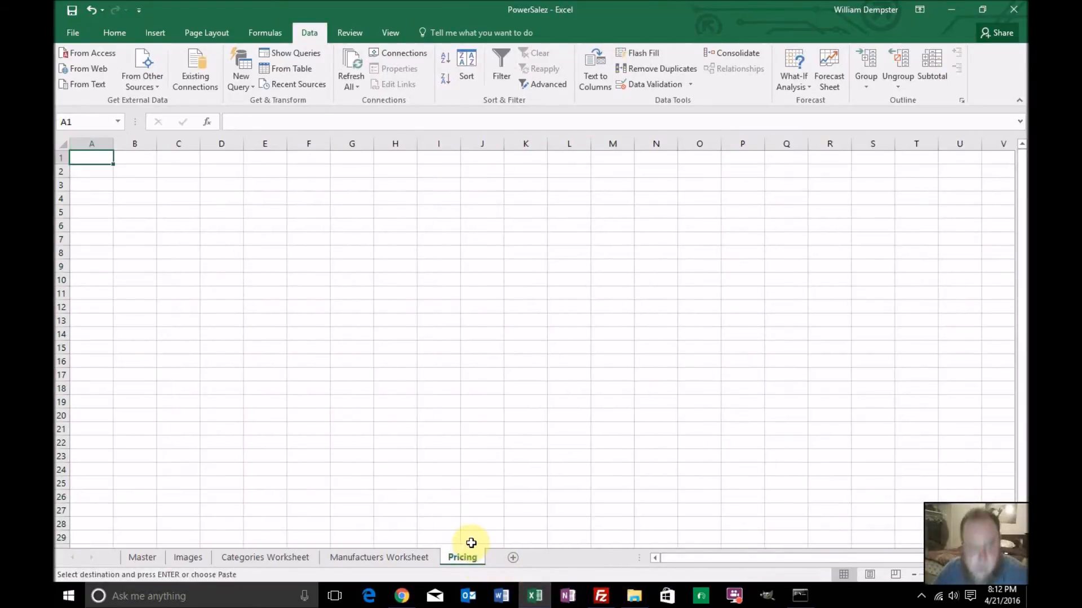
key("ctrl+v")
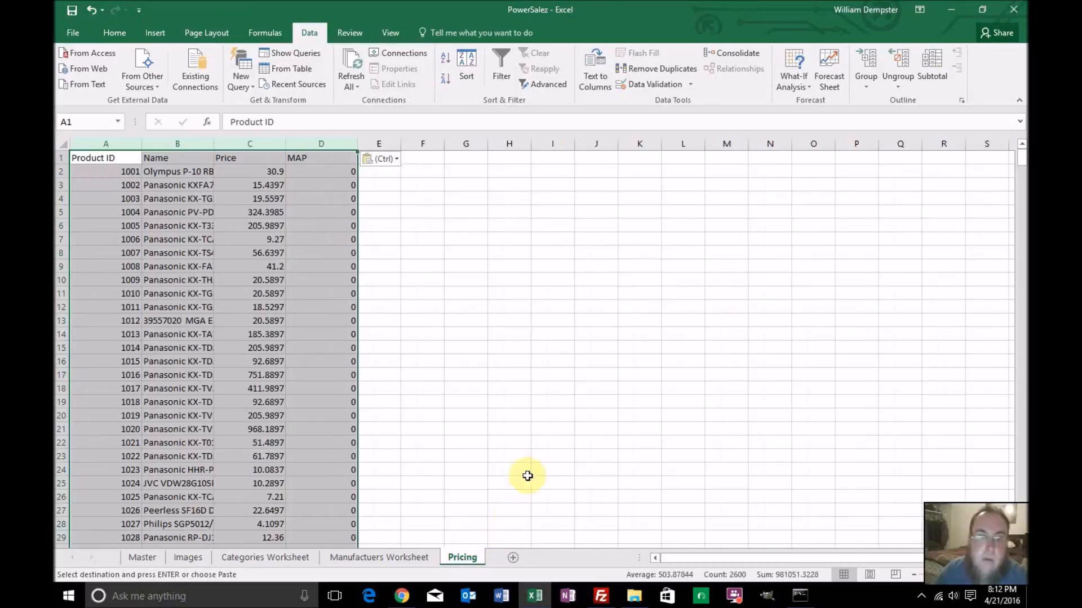
left_click(406, 257)
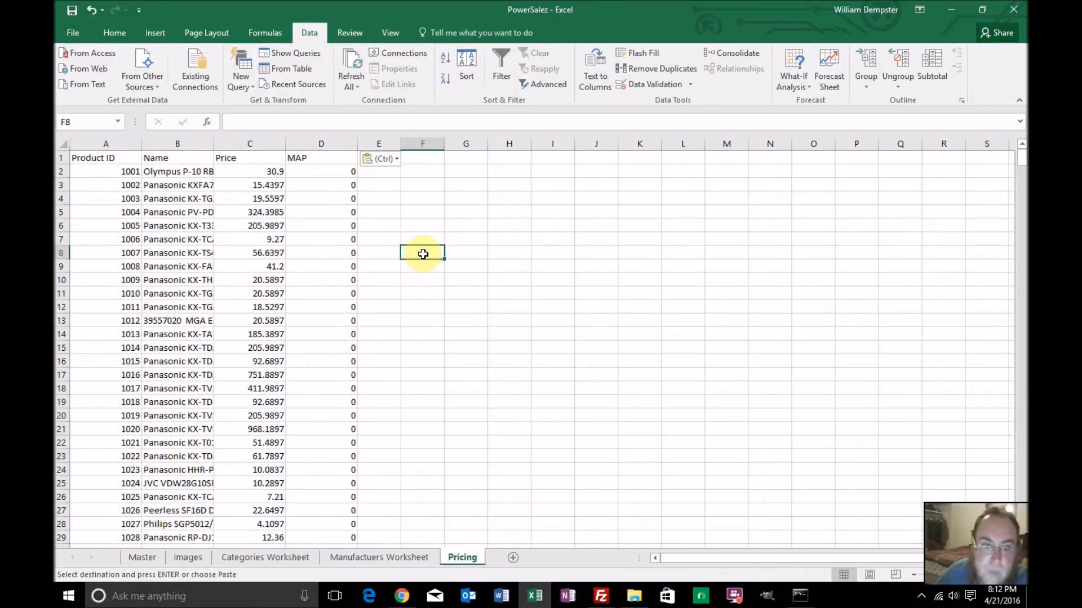
left_click(380, 171)
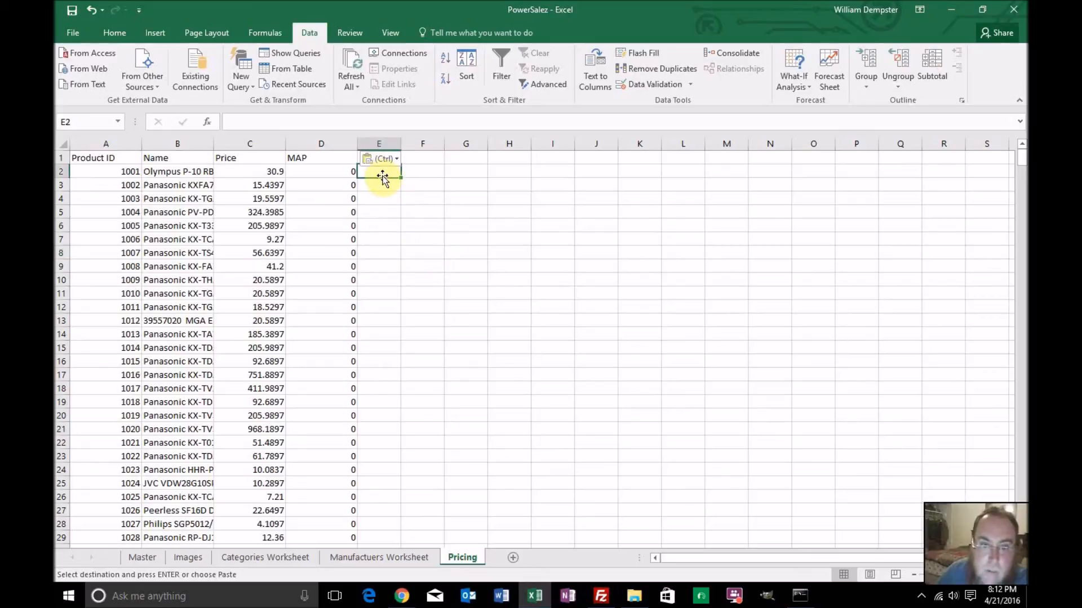
Enter the header Calc 1 in cell E1, next to the MAP column
key("Up")
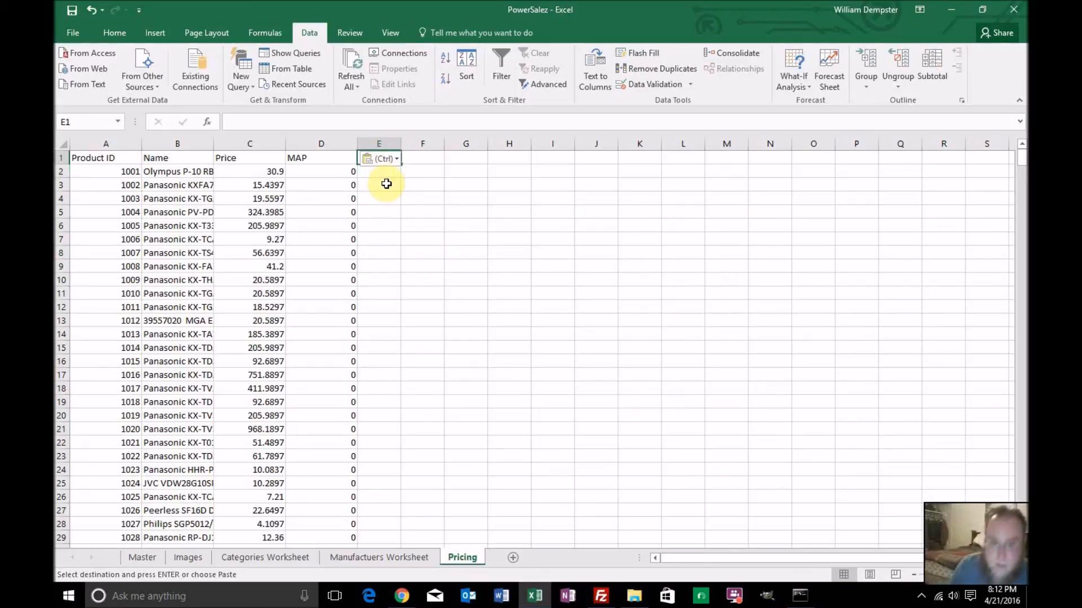
type("Calc 1")
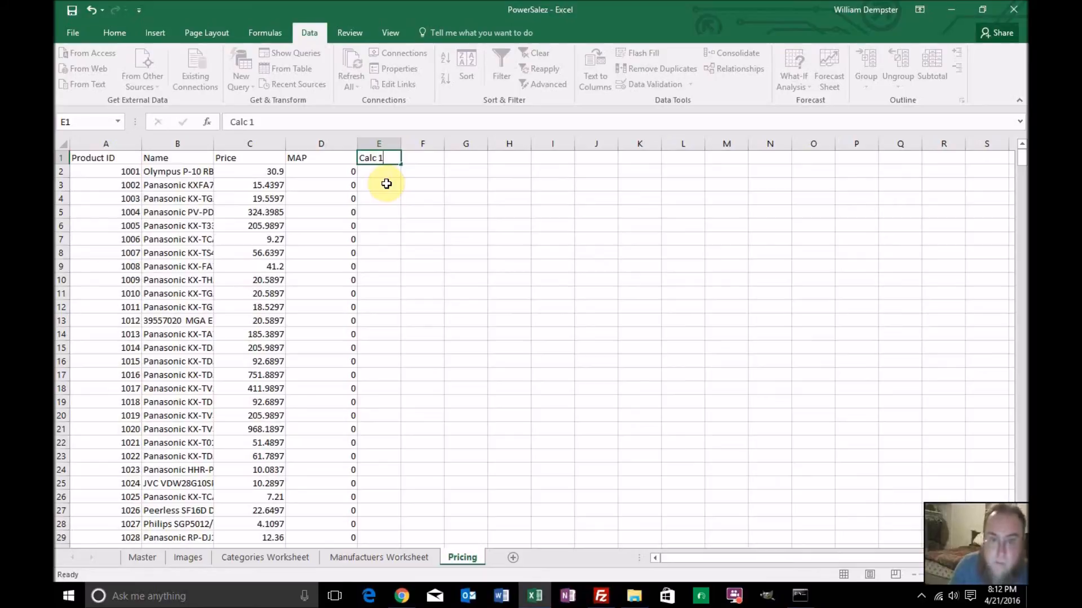
key("Return")
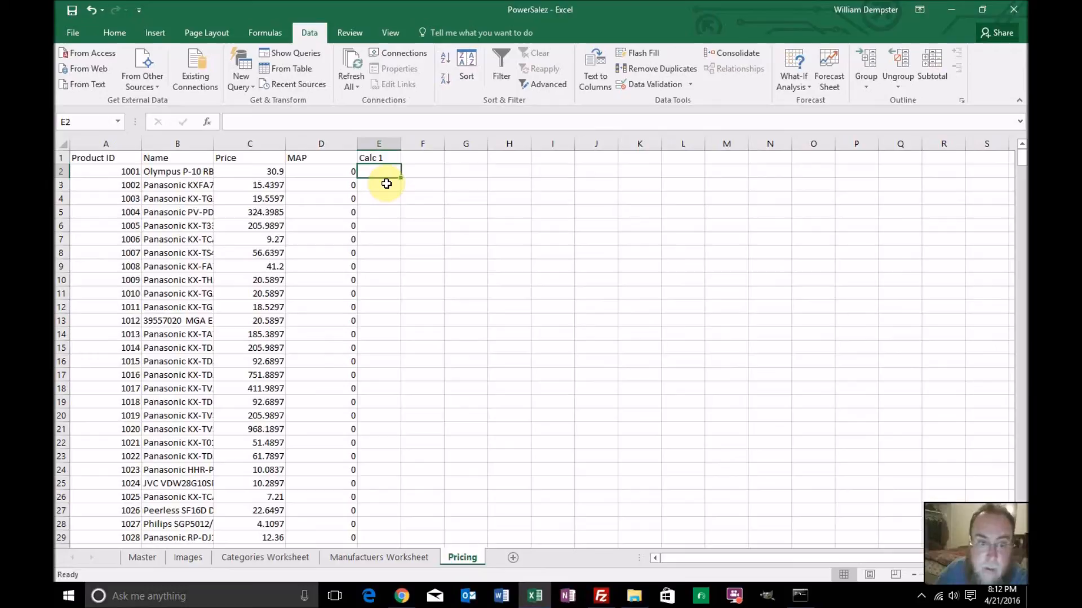
Enter the formula =C2*1.2 in E2 to mark up the first product's price
left_click(286, 121)
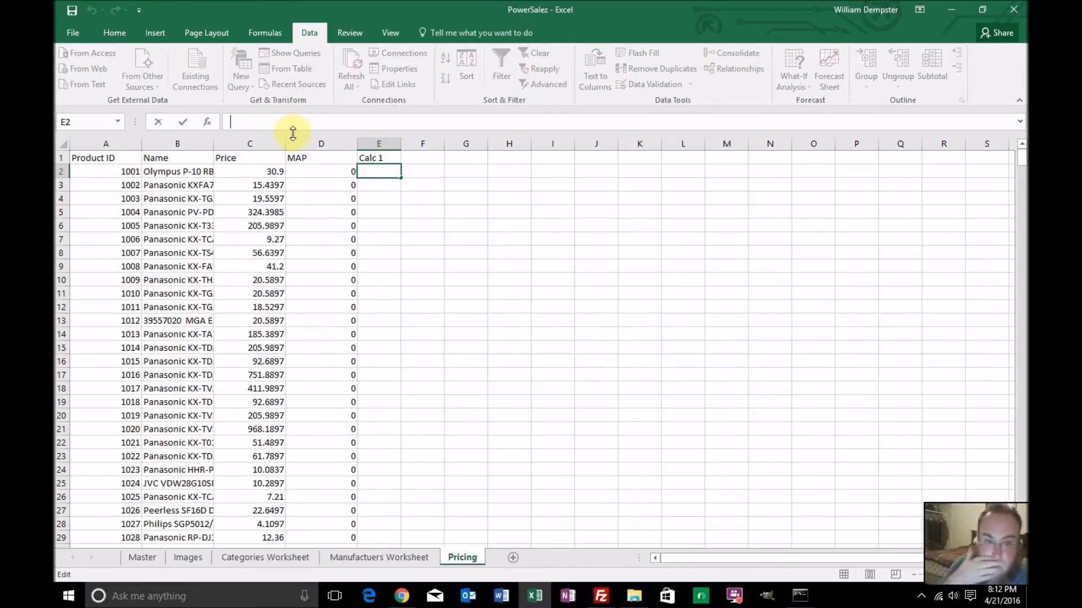
type("=")
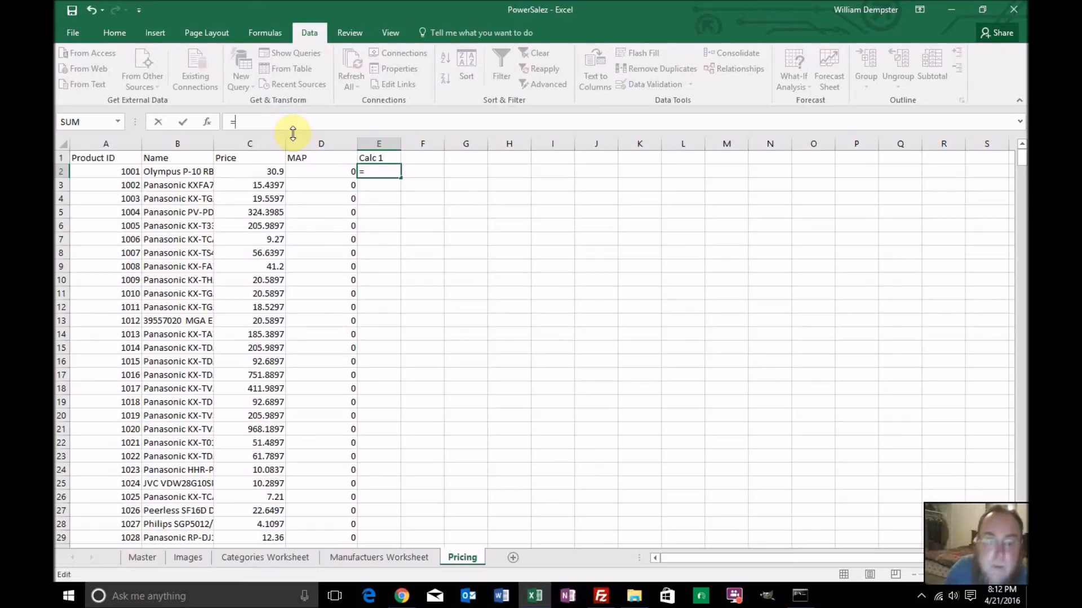
left_click(274, 172)
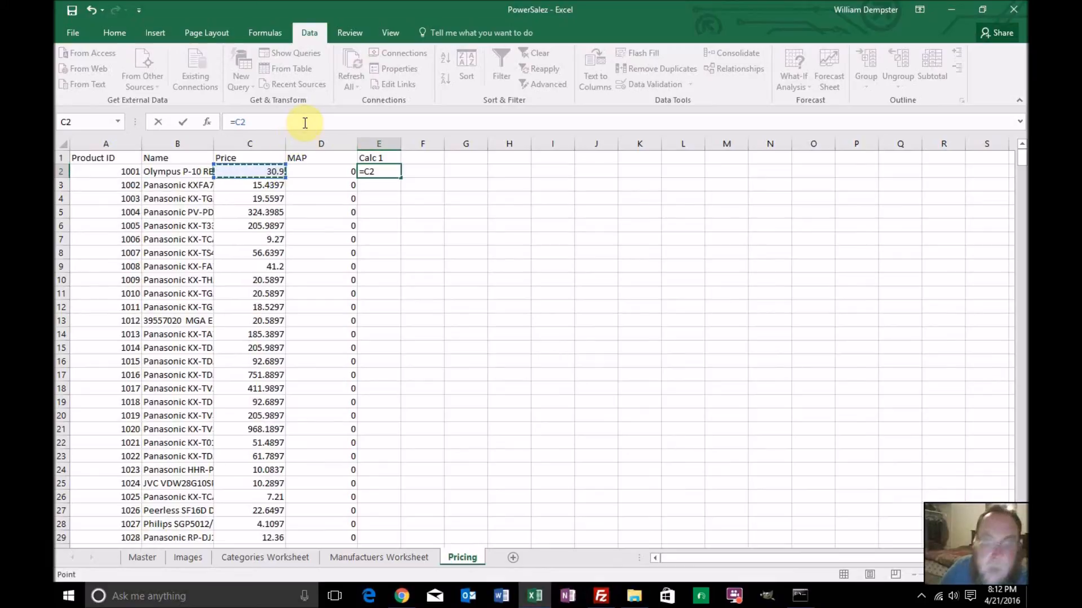
type("*1.2")
key("Return")
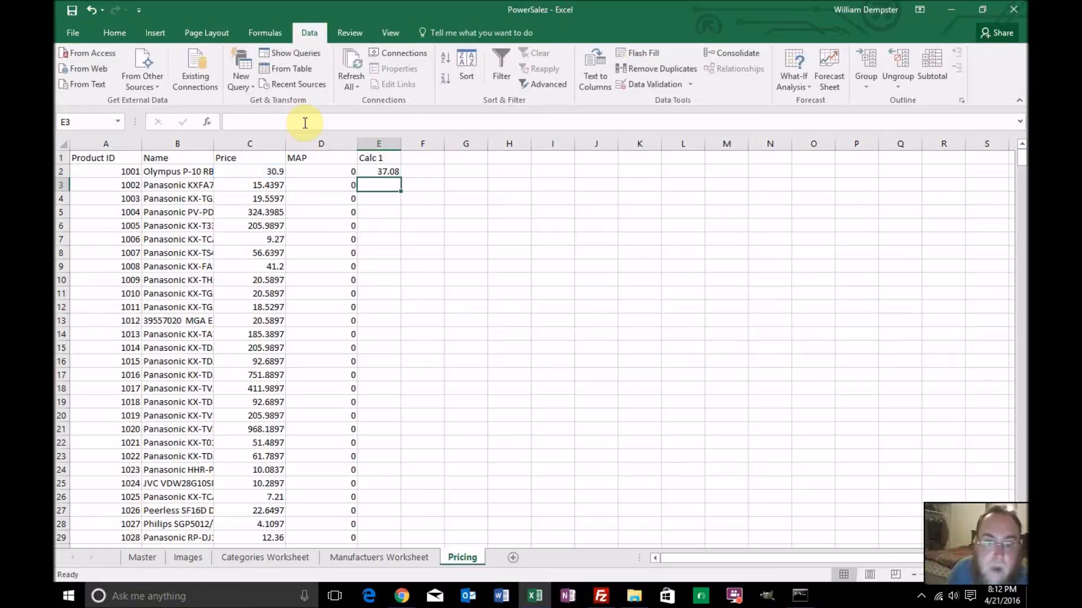
Format E2 as Number with 2 decimal places and fill its formula down the Calc 1 column
left_click(374, 171)
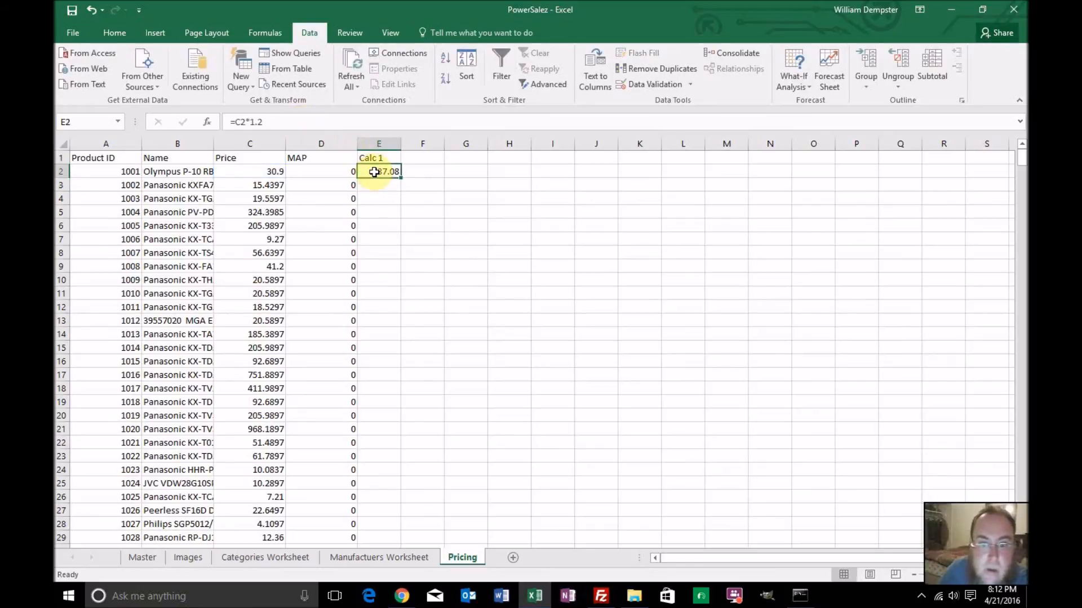
right_click(374, 171)
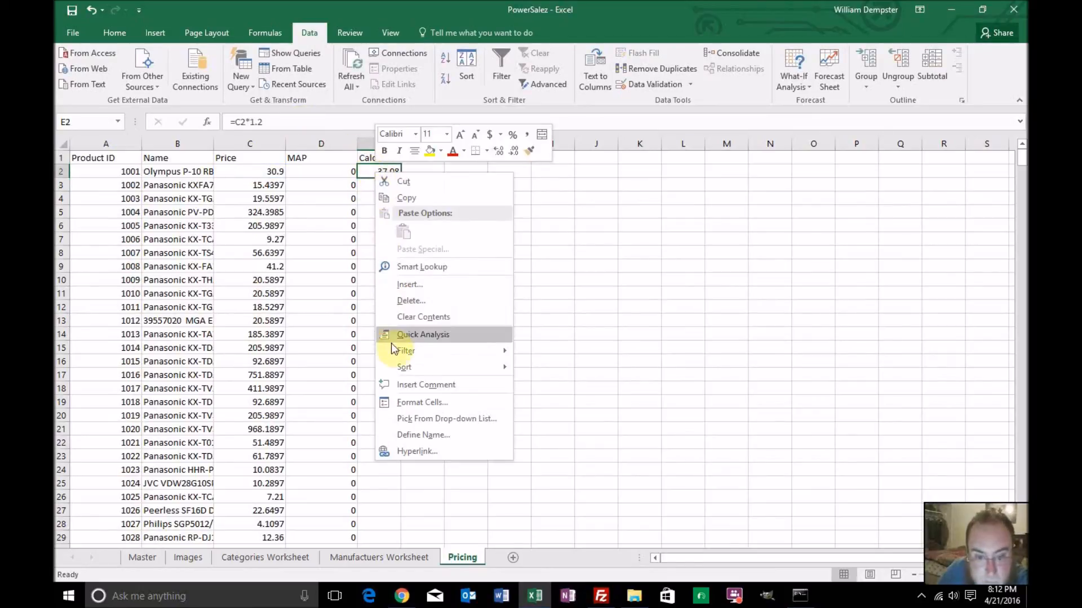
left_click(401, 406)
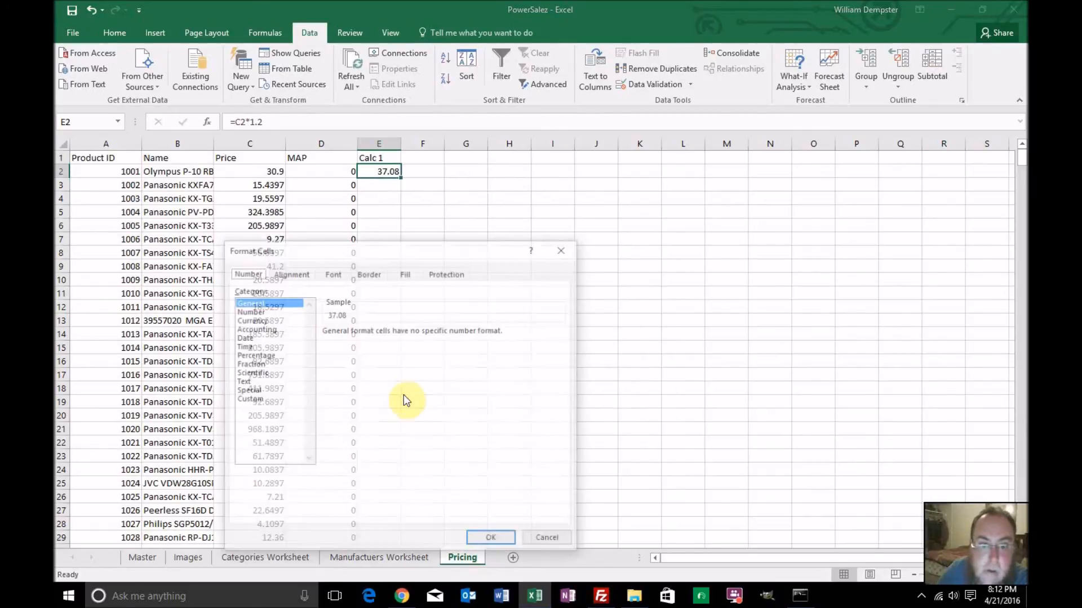
left_click(265, 311)
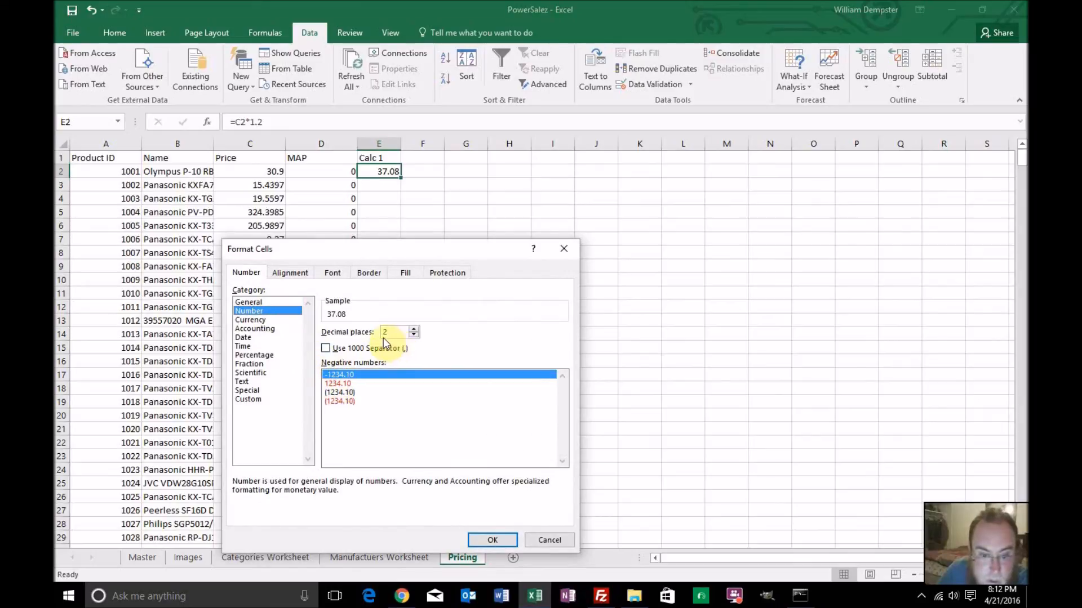
left_click(492, 540)
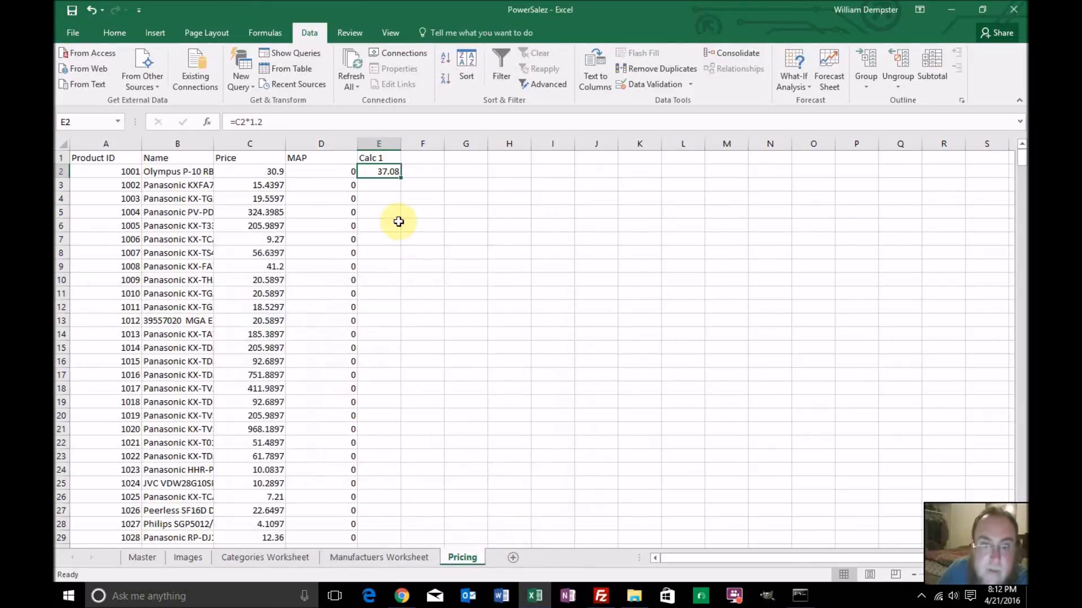
double_click(400, 177)
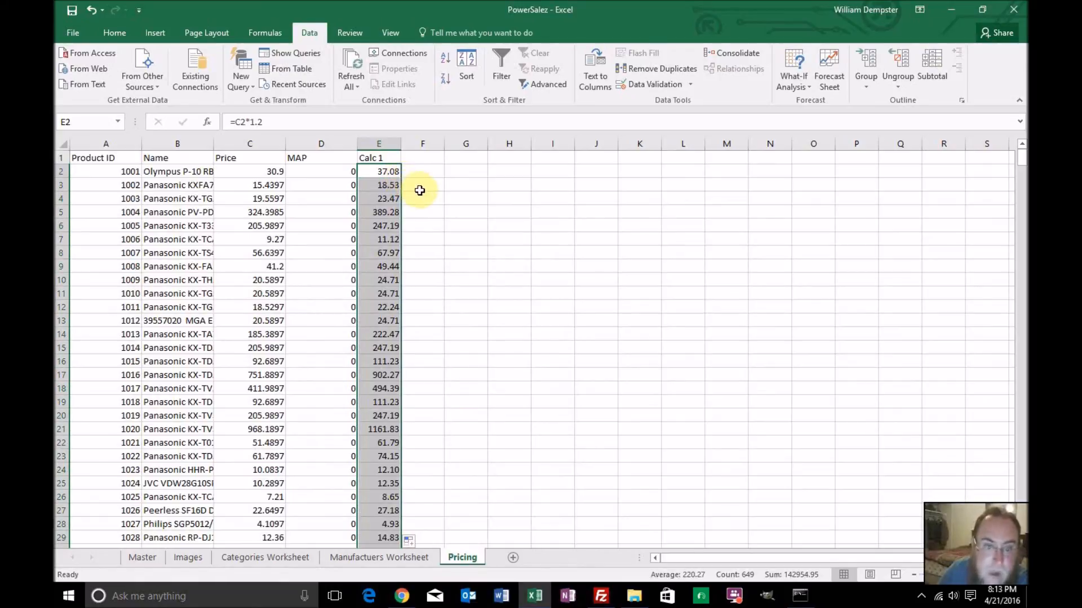
Start an IF formula in F1 with the logical test D2>C2, comparing MAP with Price
left_click(433, 159)
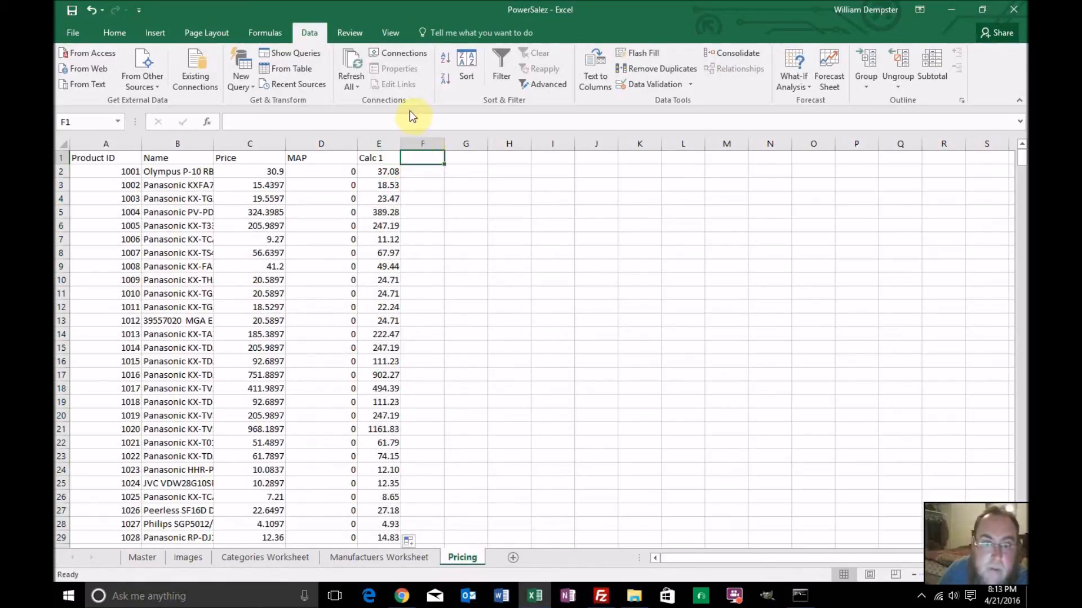
left_click(409, 122)
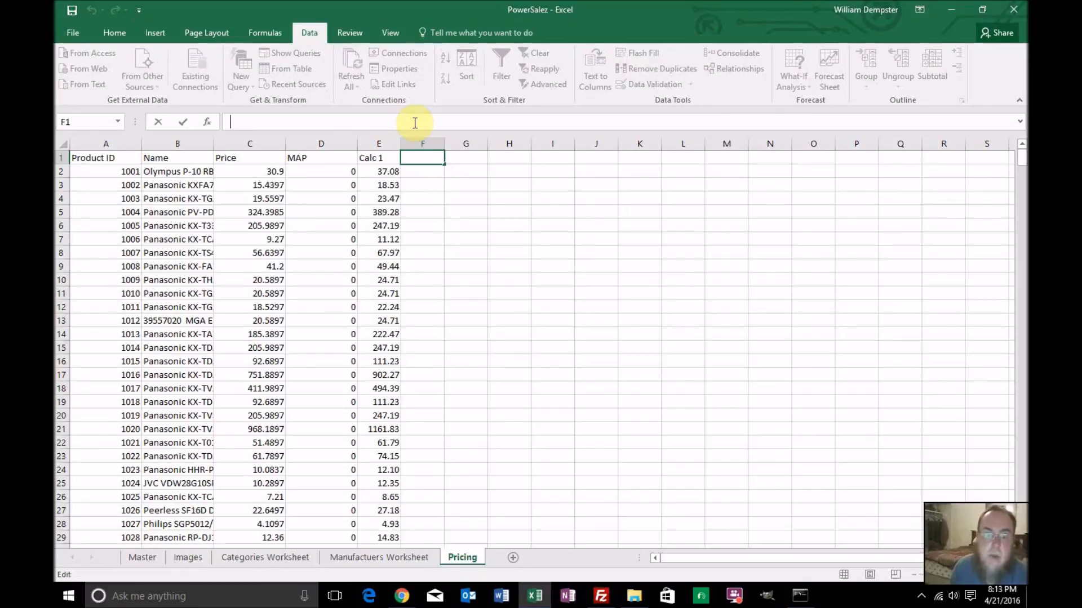
type("=")
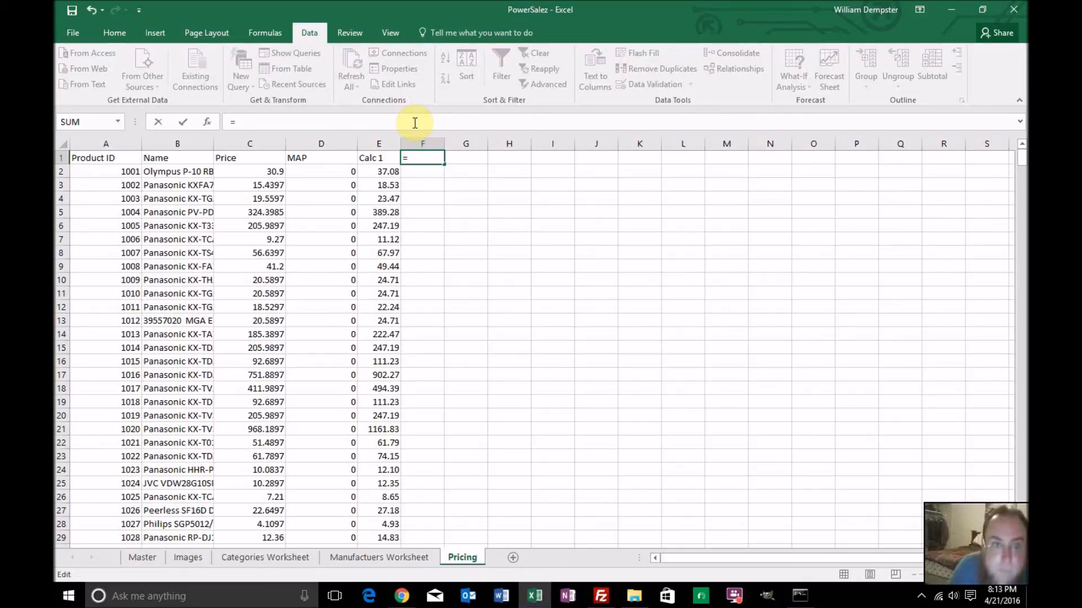
type("if(")
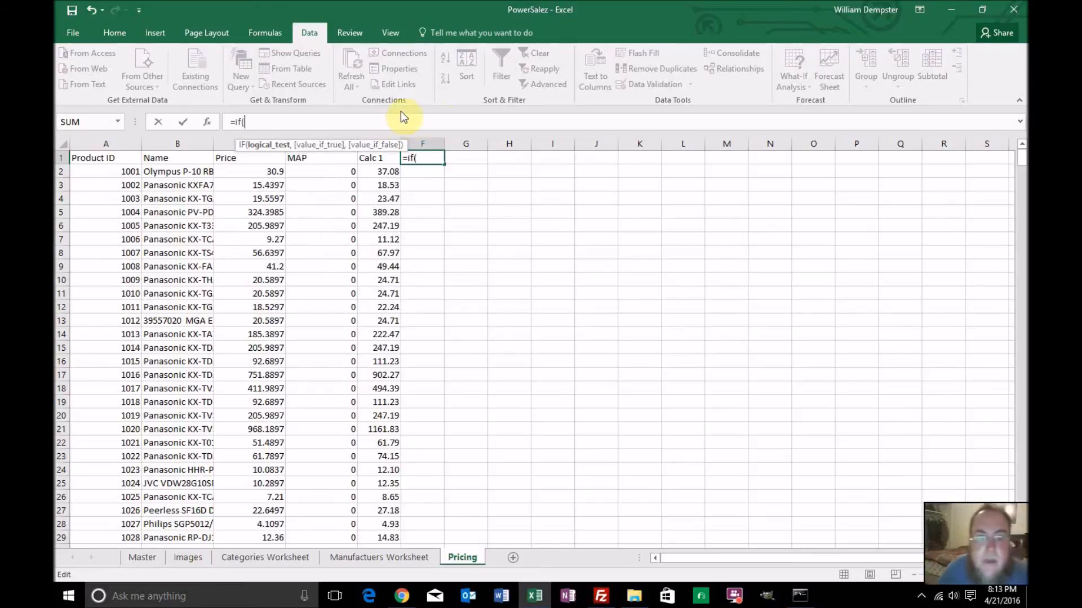
left_click(324, 171)
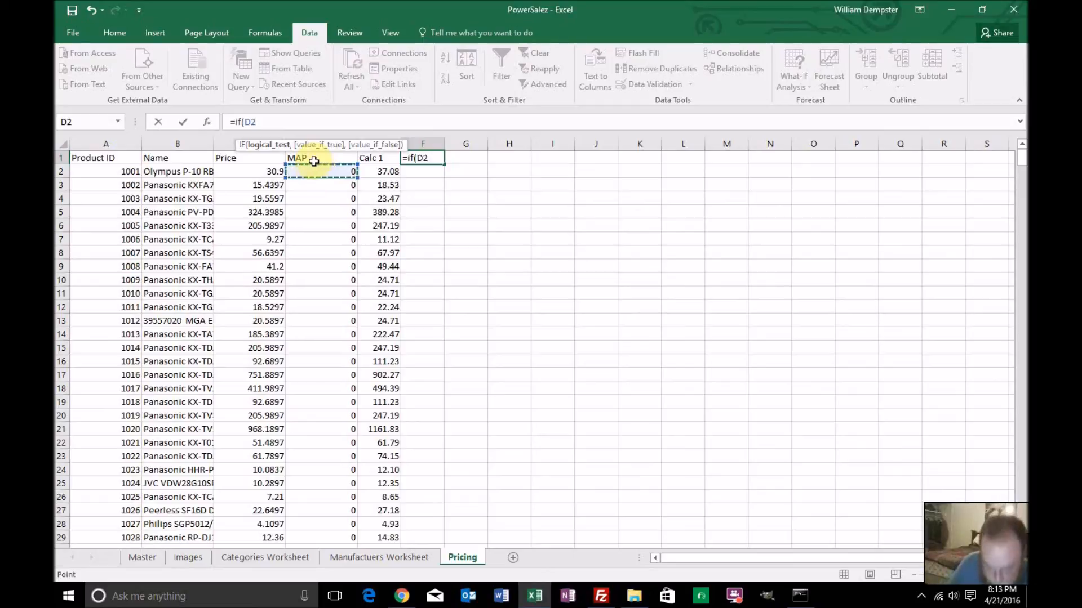
type(">")
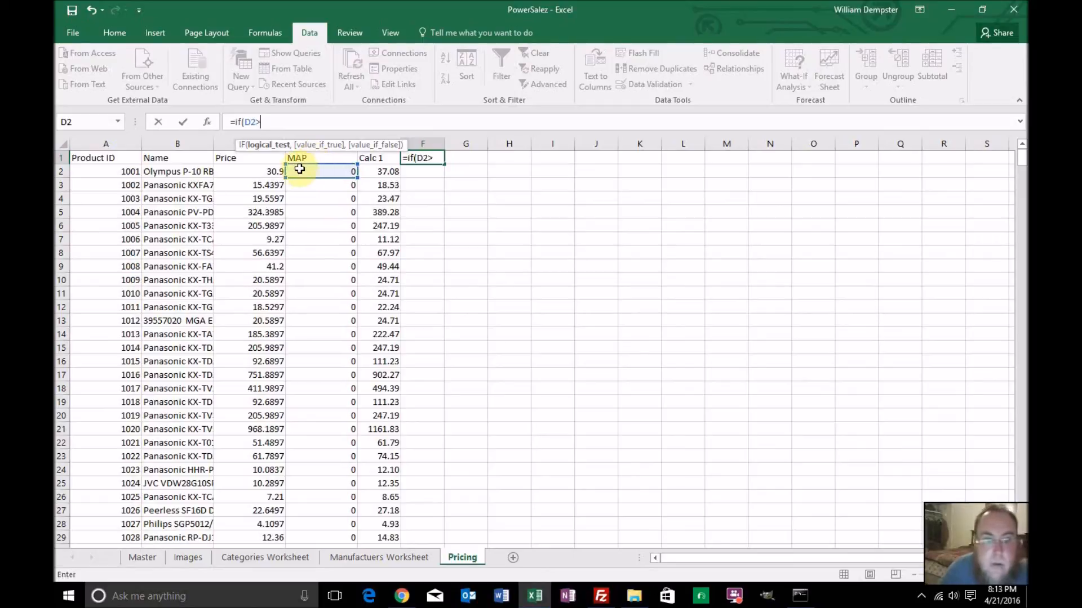
left_click(270, 173)
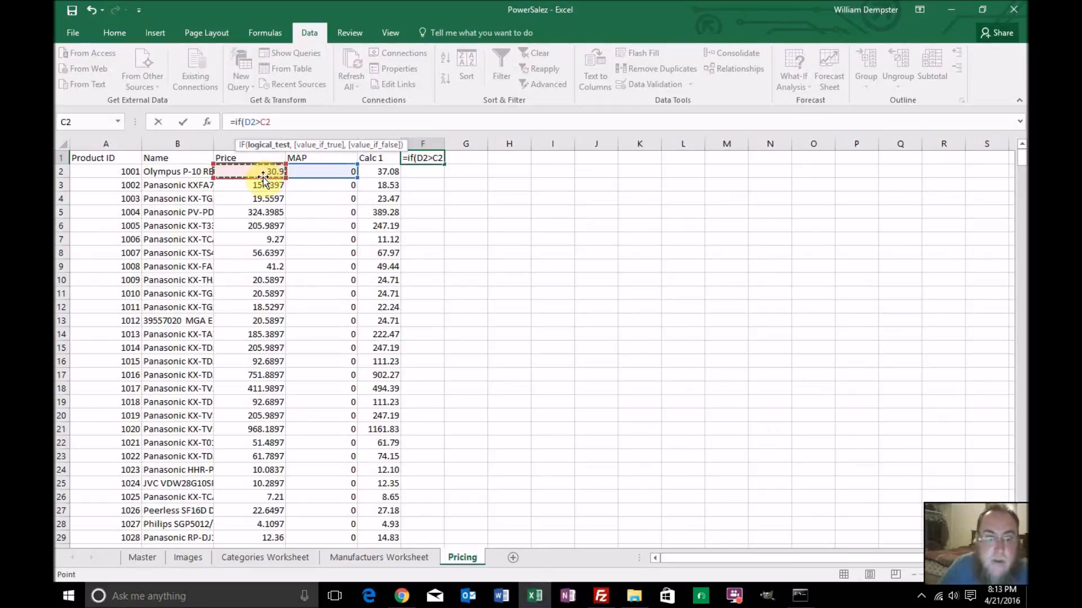
Complete the IF formula with D2 as the true value and C2 as the false value
type(",")
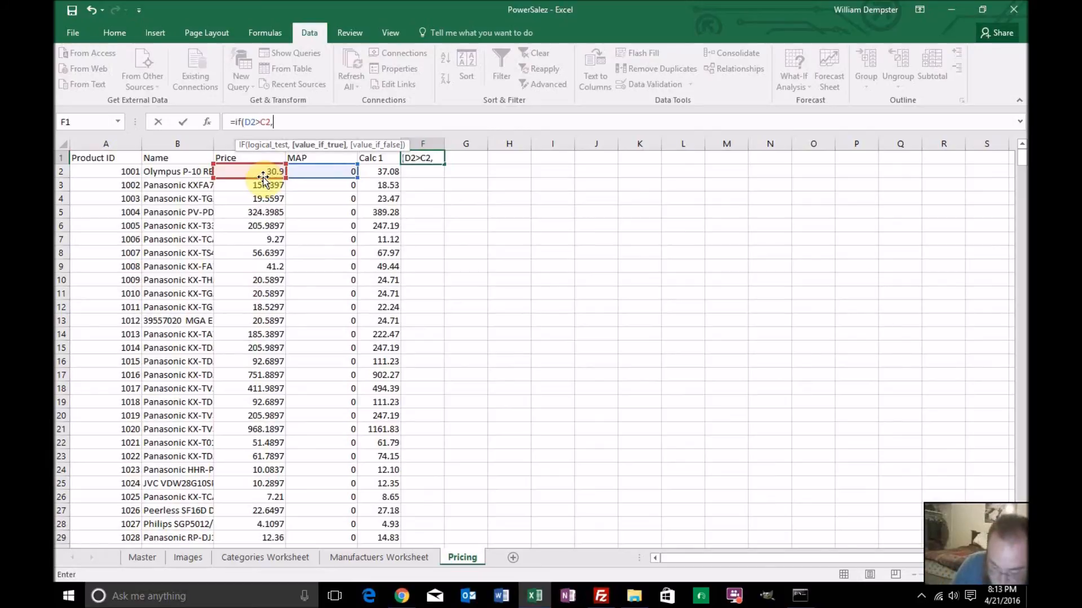
left_click(313, 170)
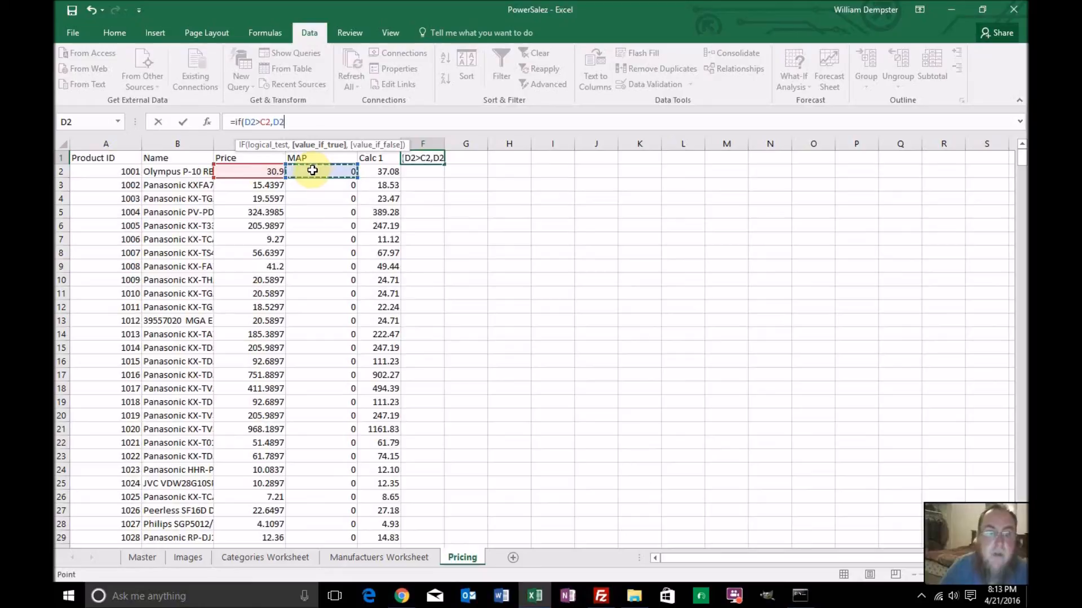
type(",")
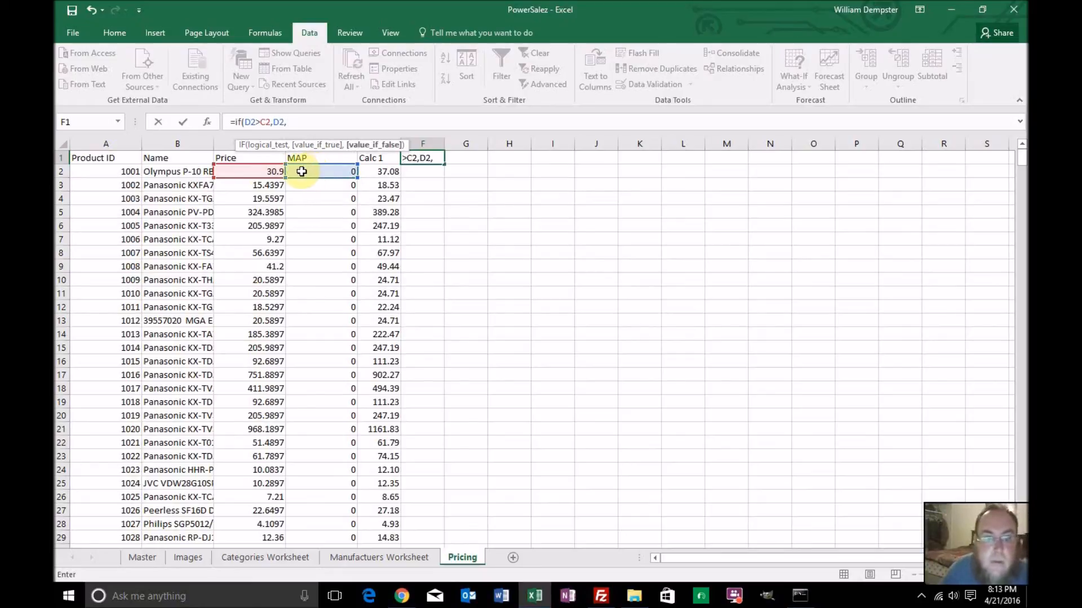
left_click(257, 171)
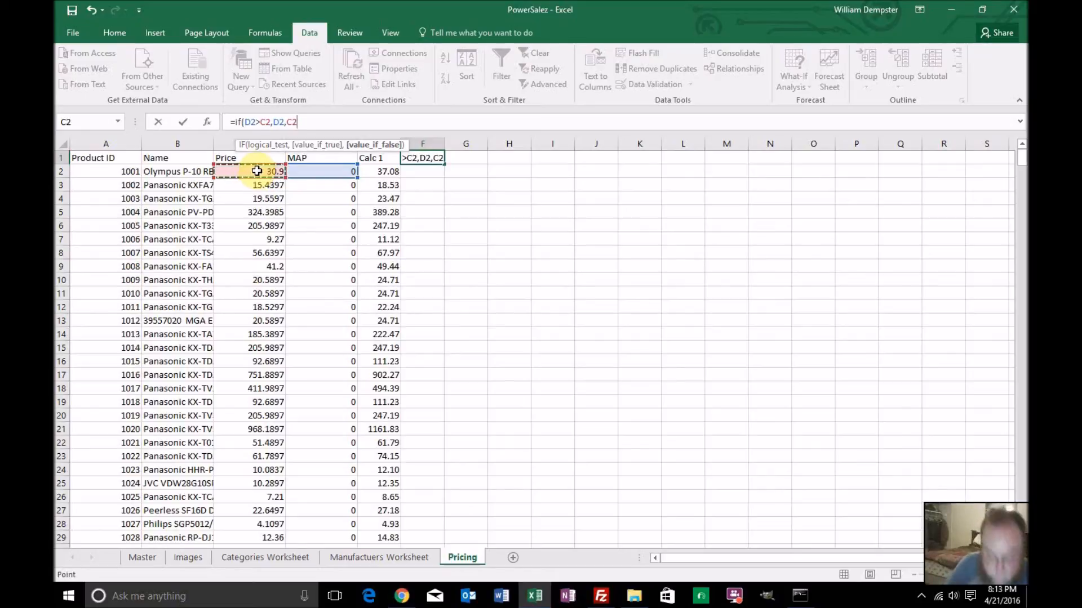
type(")")
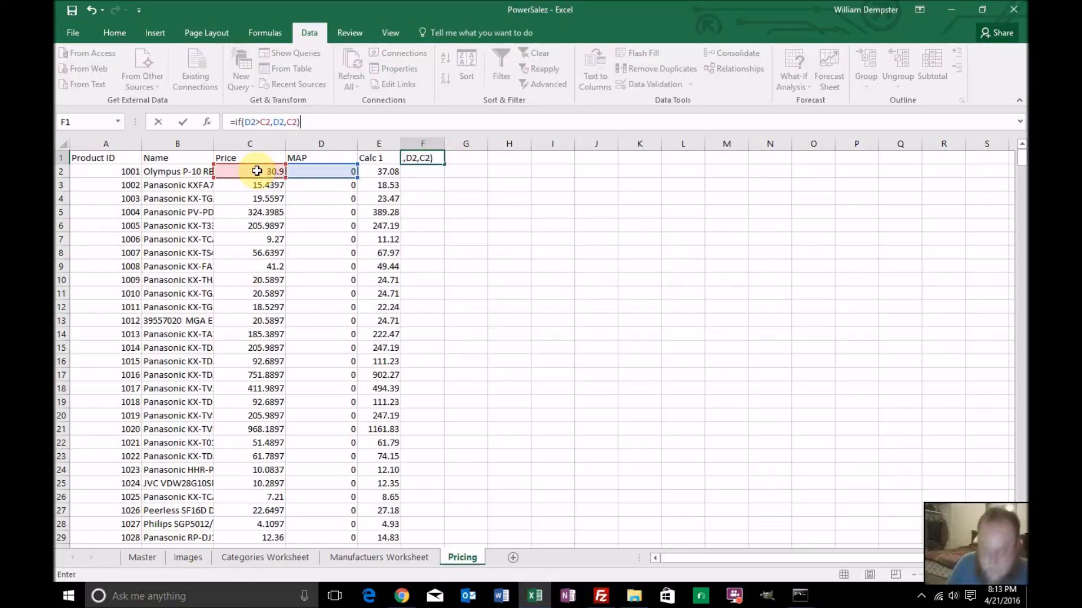
key("Return")
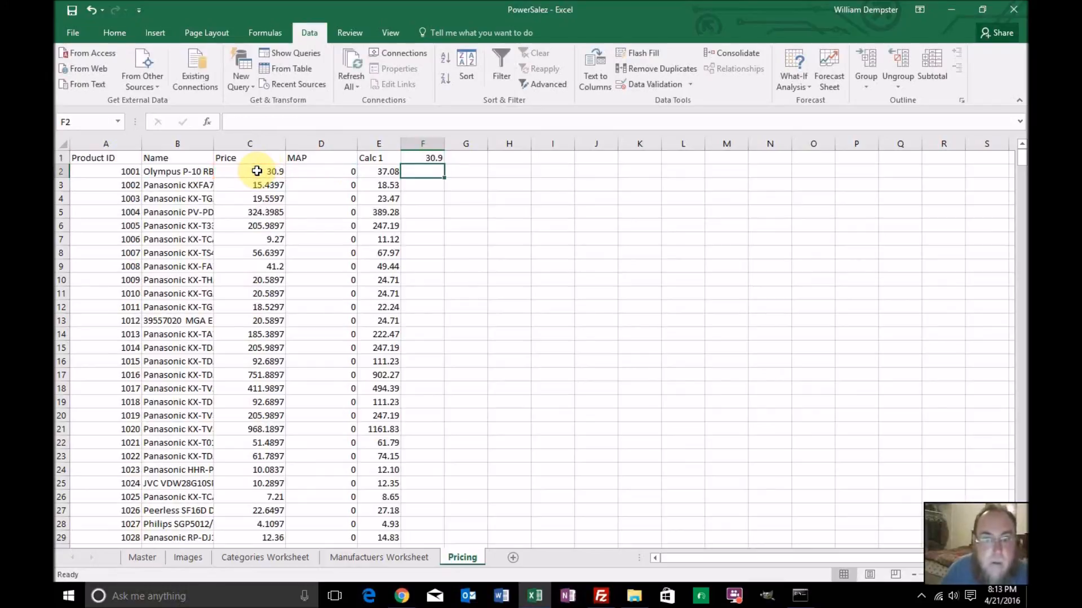
Move the IF formula from F1 down to F2, keeping its references to D2 and C2
left_click(428, 158)
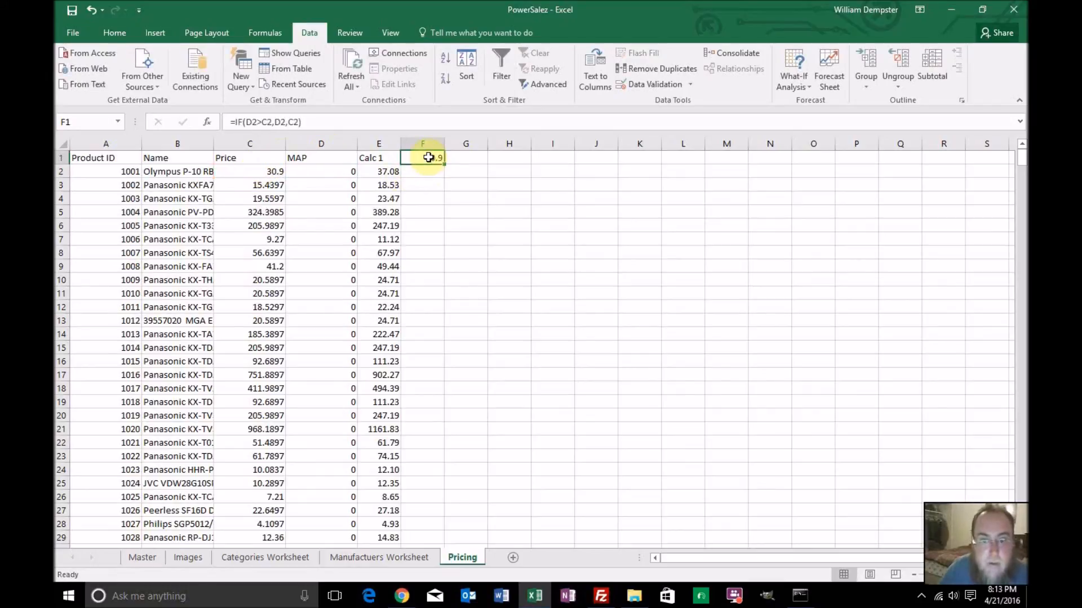
key("ctrl+c")
left_click(427, 174)
key("Return")
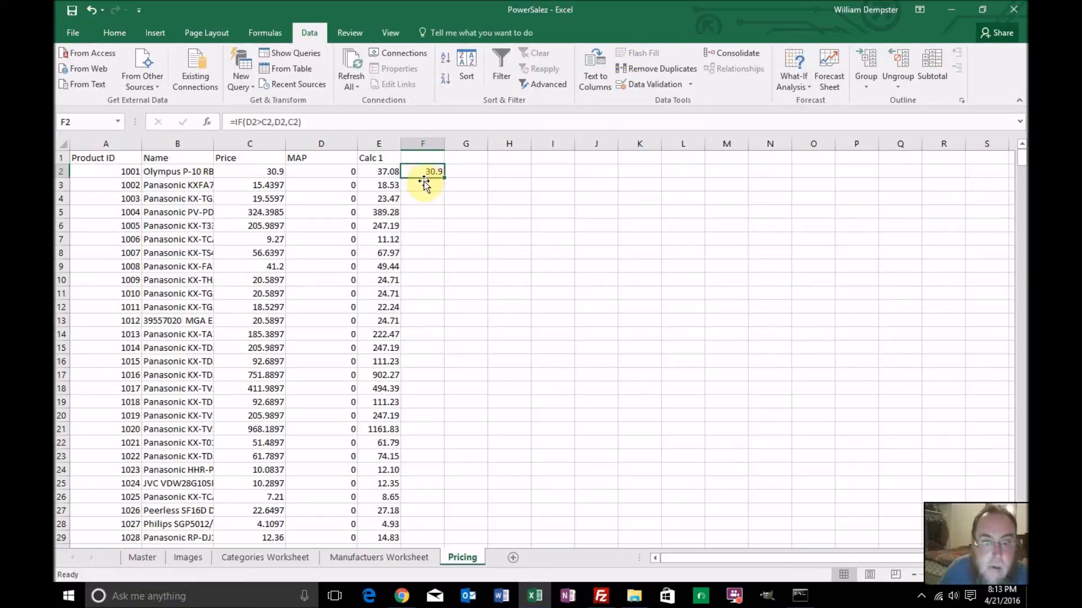
Enter the header Map Test in F1 and fill the IF formula from F2 down the column
left_click(422, 161)
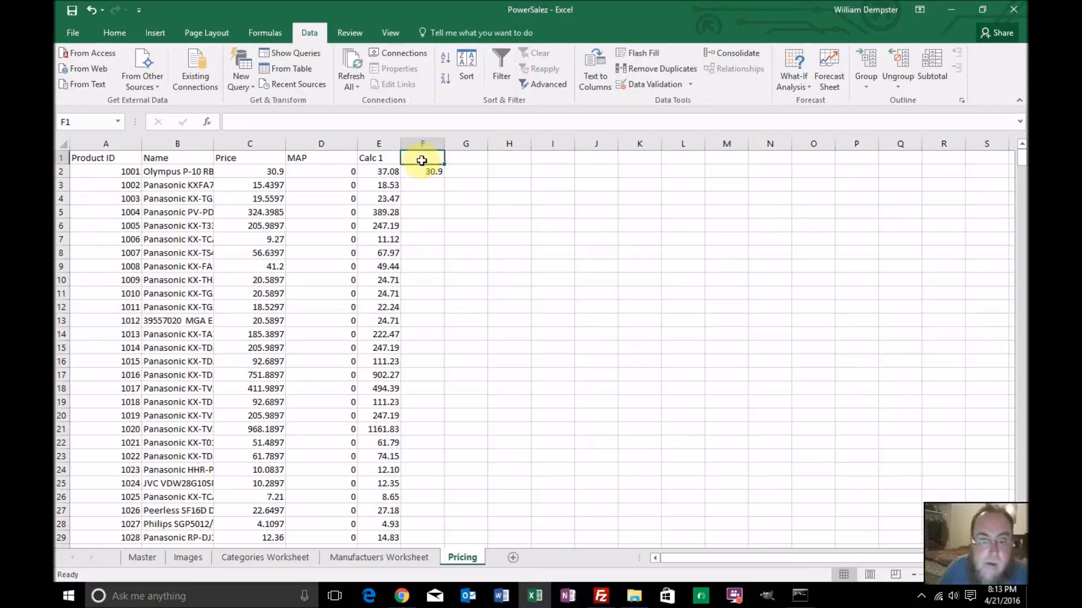
scroll(421, 160, "down", 3)
scroll(421, 160, "up", 3)
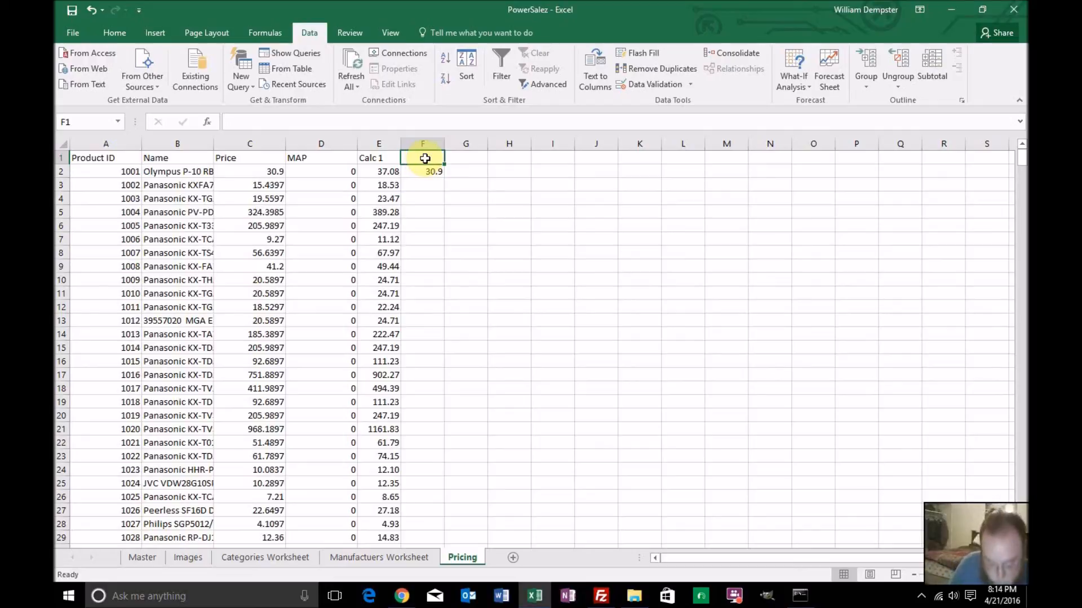
type("Test")
key("BackSpace")
key("BackSpace")
key("BackSpace")
key("BackSpace")
type("Ma")
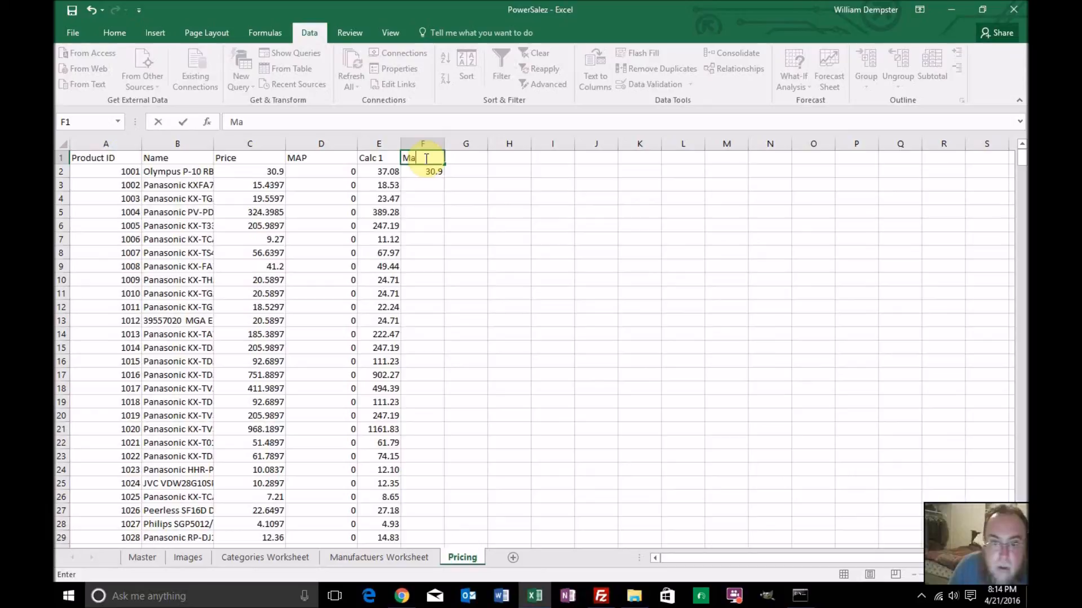
type("p Test")
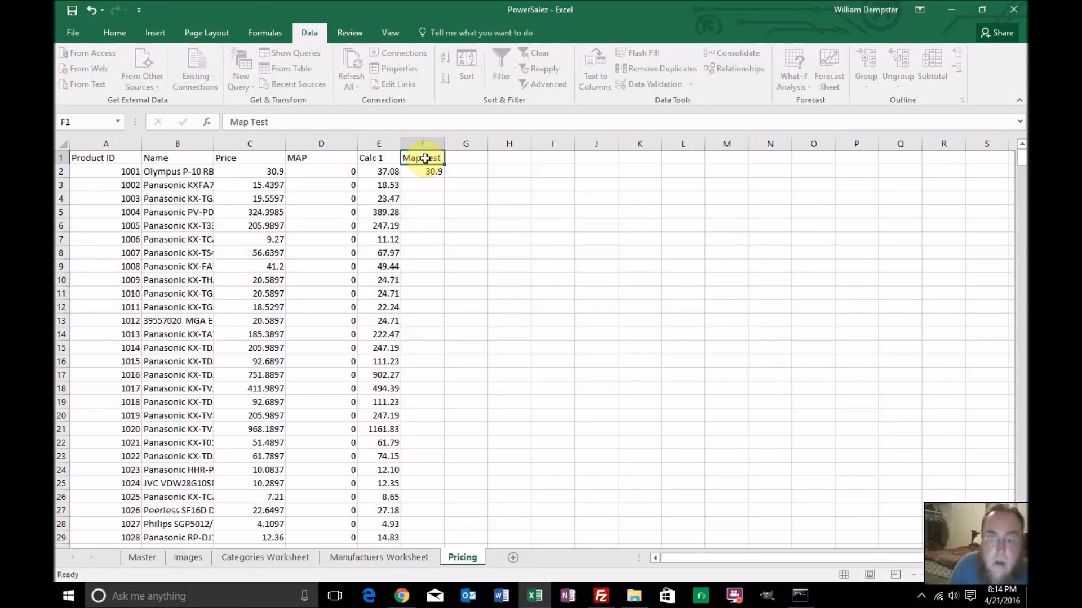
key("Return")
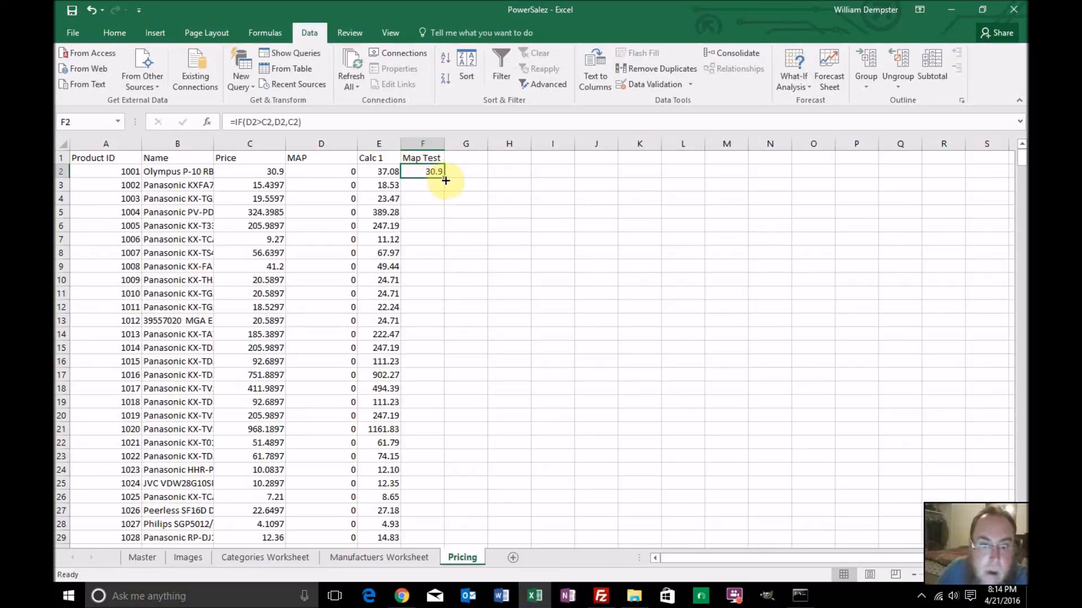
double_click(444, 177)
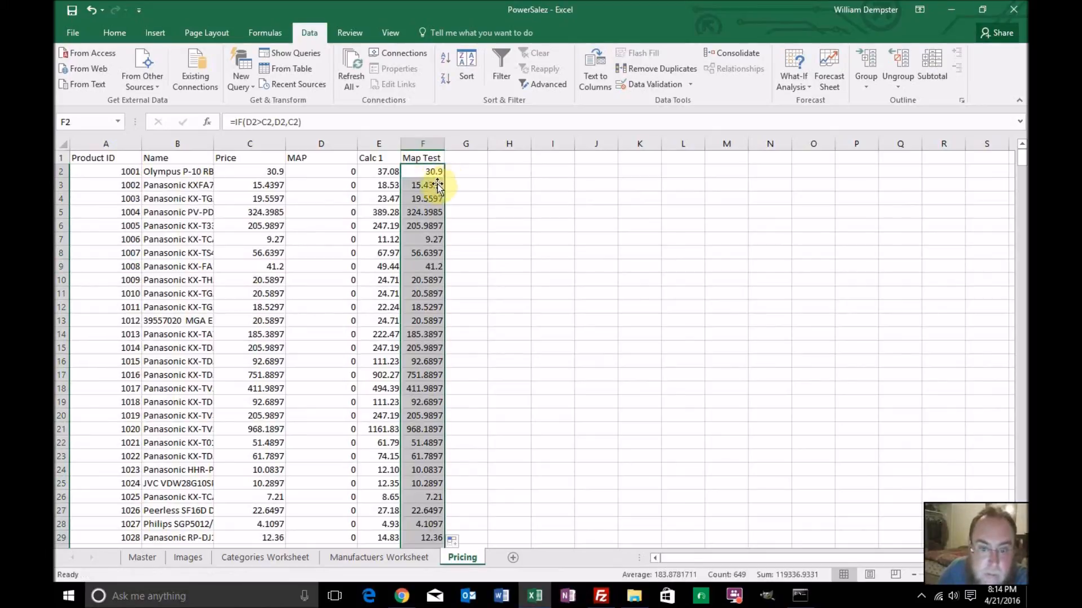
Format F2 as a Number with two decimal places and fill it down the Map Test column
left_click(426, 175)
right_click(425, 175)
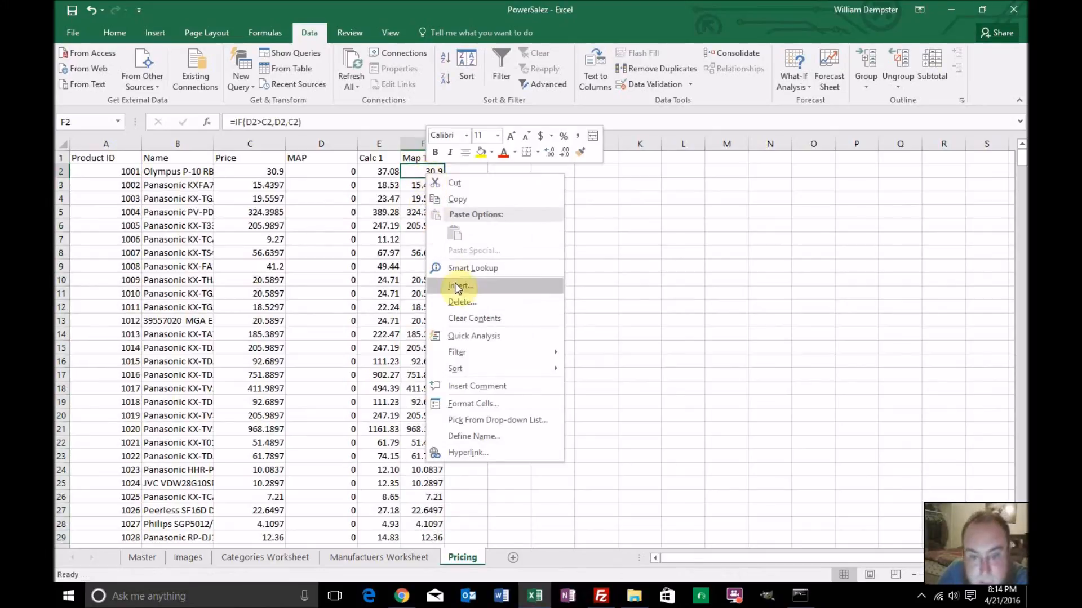
left_click(463, 405)
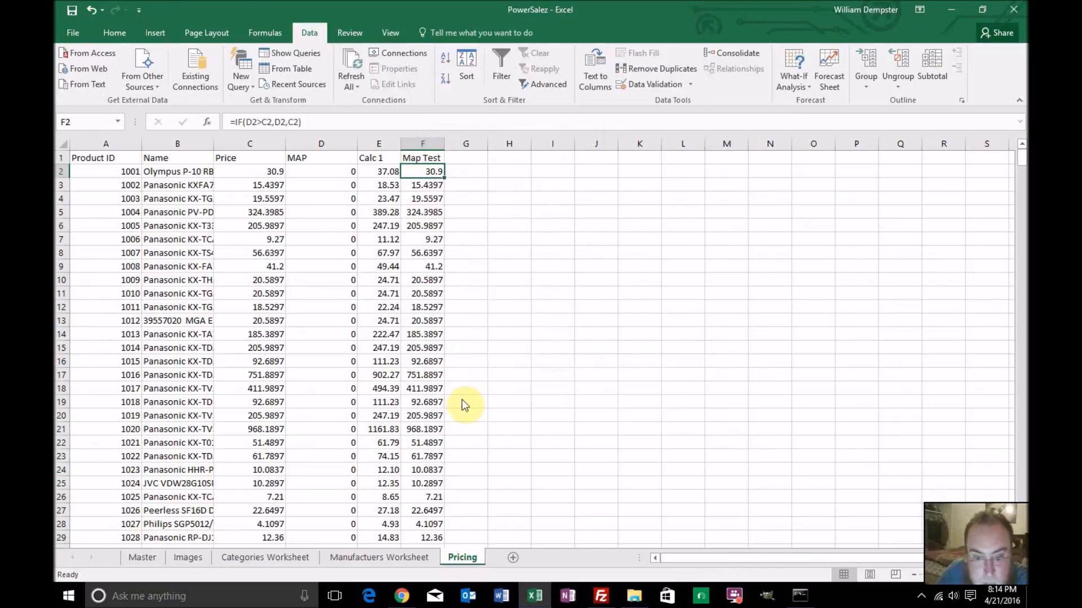
left_click(327, 304)
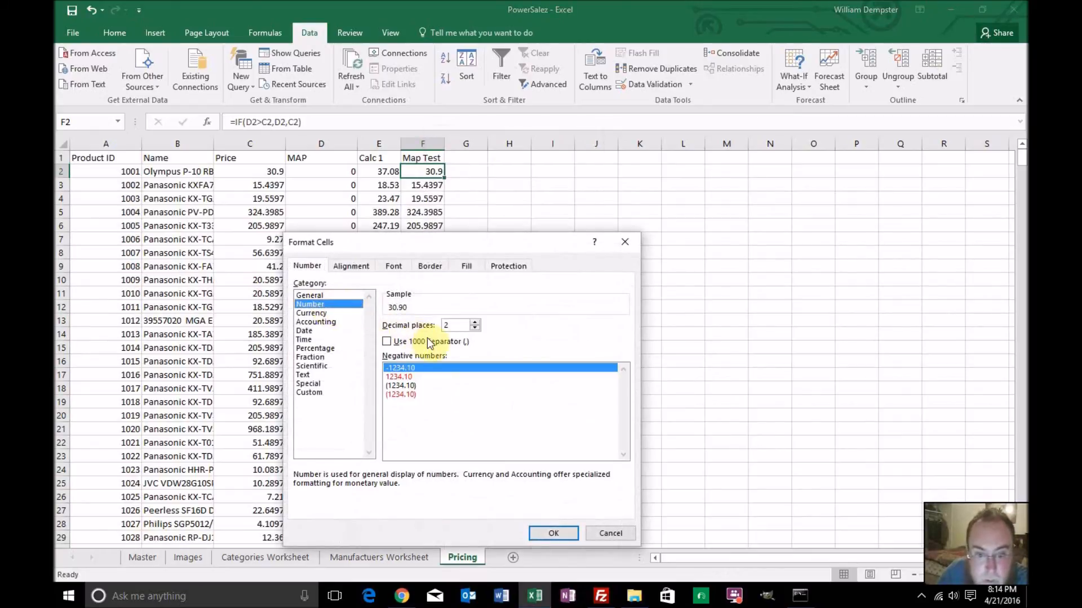
left_click(553, 534)
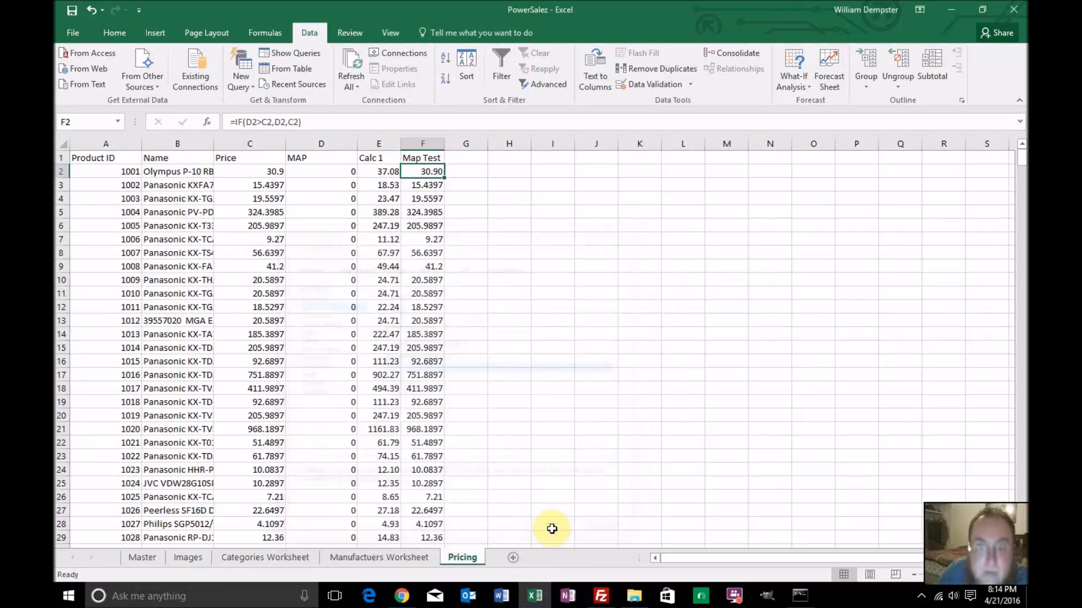
double_click(444, 177)
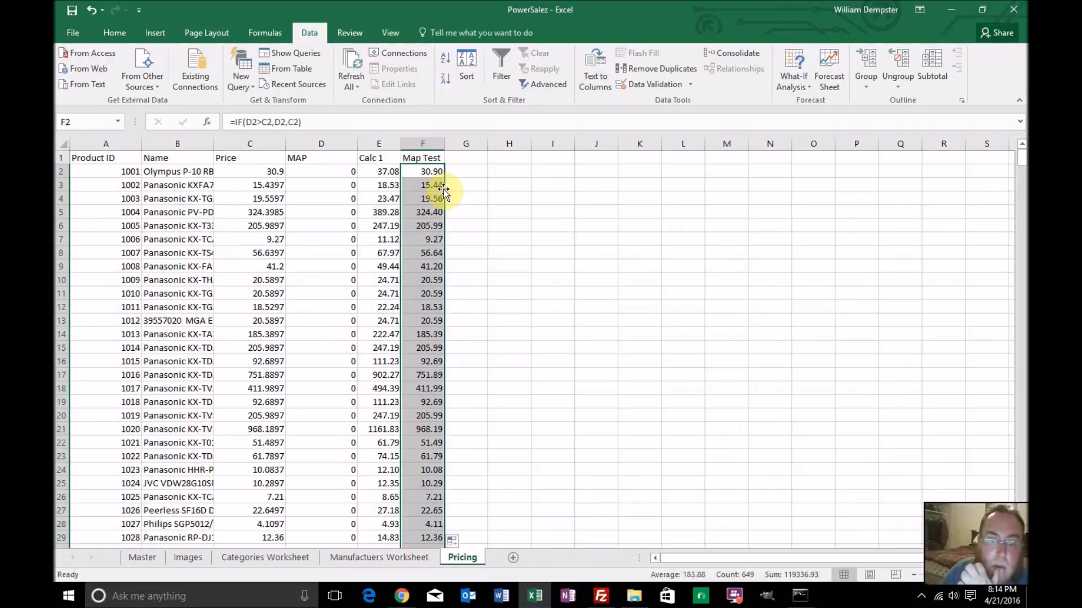
Examine the Map Test column against the Price, MAP and Calc 1 values throughout the Pricing sheet
scroll(443, 191, "down", 20)
scroll(444, 199, "down", 20)
scroll(444, 198, "down", 20)
scroll(443, 198, "down", 20)
scroll(444, 198, "down", 20)
scroll(444, 195, "down", 20)
scroll(444, 196, "down", 5)
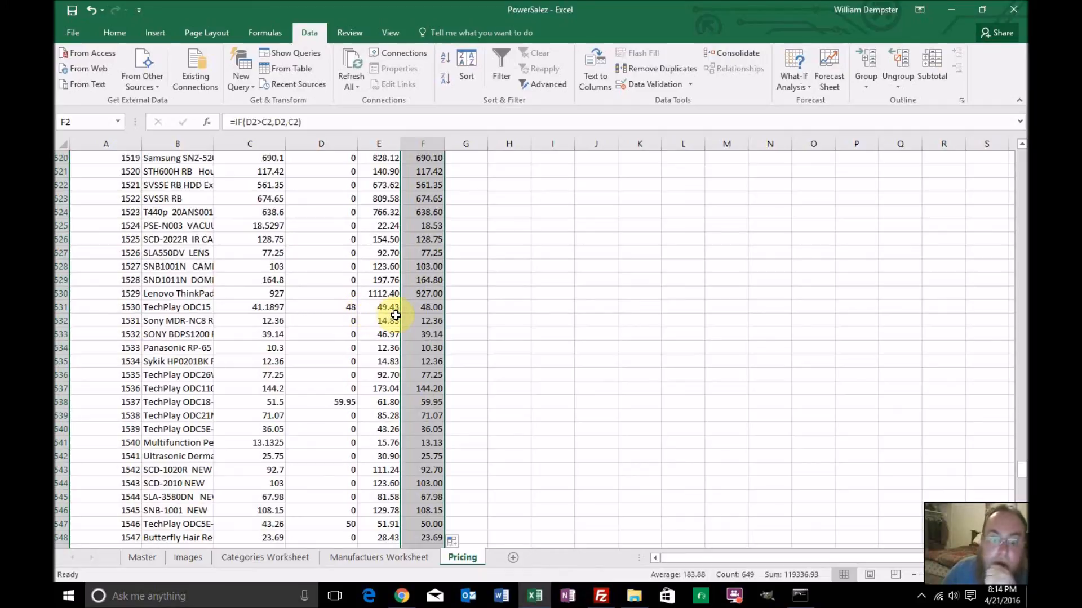
scroll(417, 309, "up", 20)
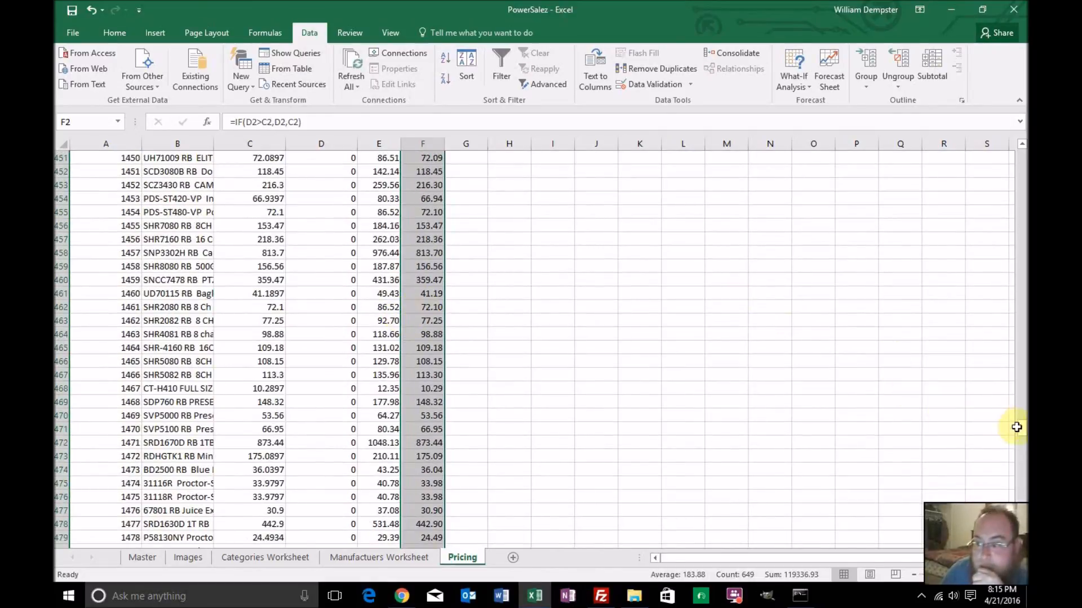
left_click_drag(1021, 431, 1021, 157)
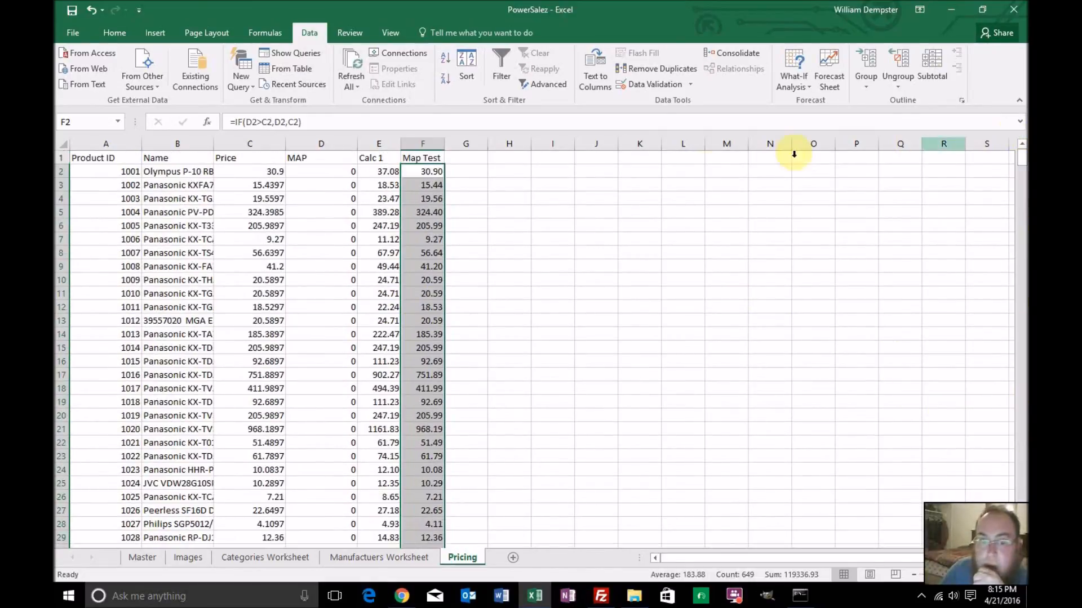
Change the F2 formula to =IF(D2>E2,D2,E2), comparing MAP with Calc 1, and fill it down the Map Test column
left_click(424, 172)
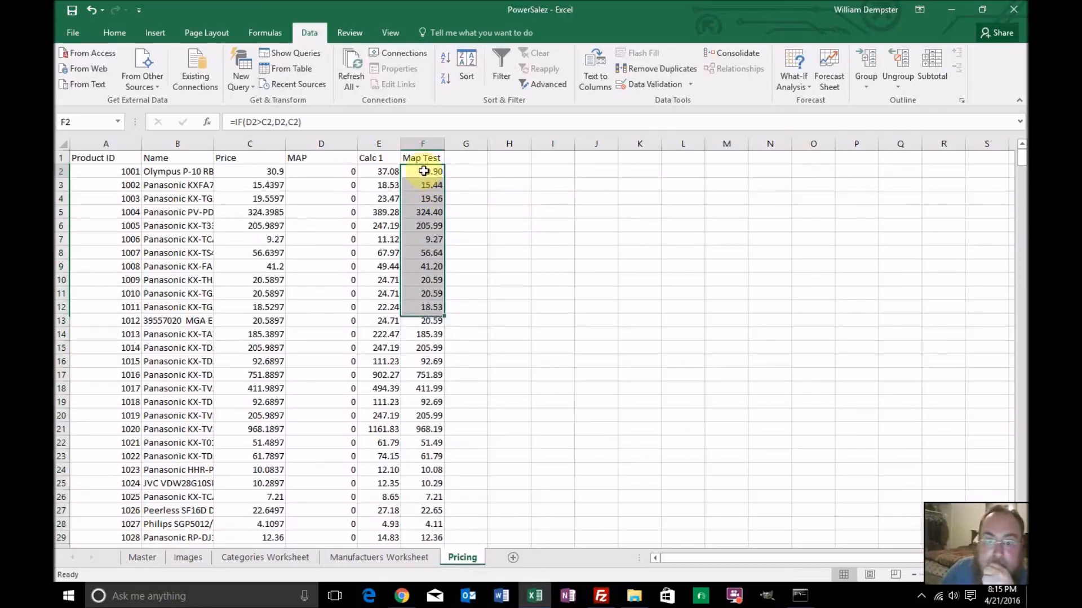
left_click(268, 122)
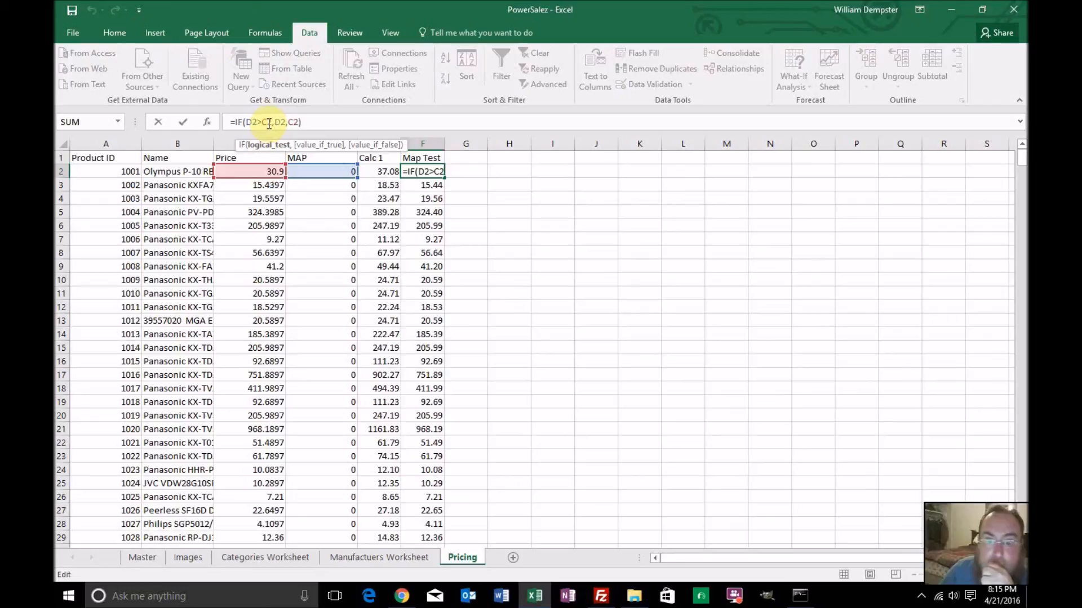
key("BackSpace")
type("E")
key("Right")
key("Right")
key("Right")
key("Right")
key("Right")
key("Right")
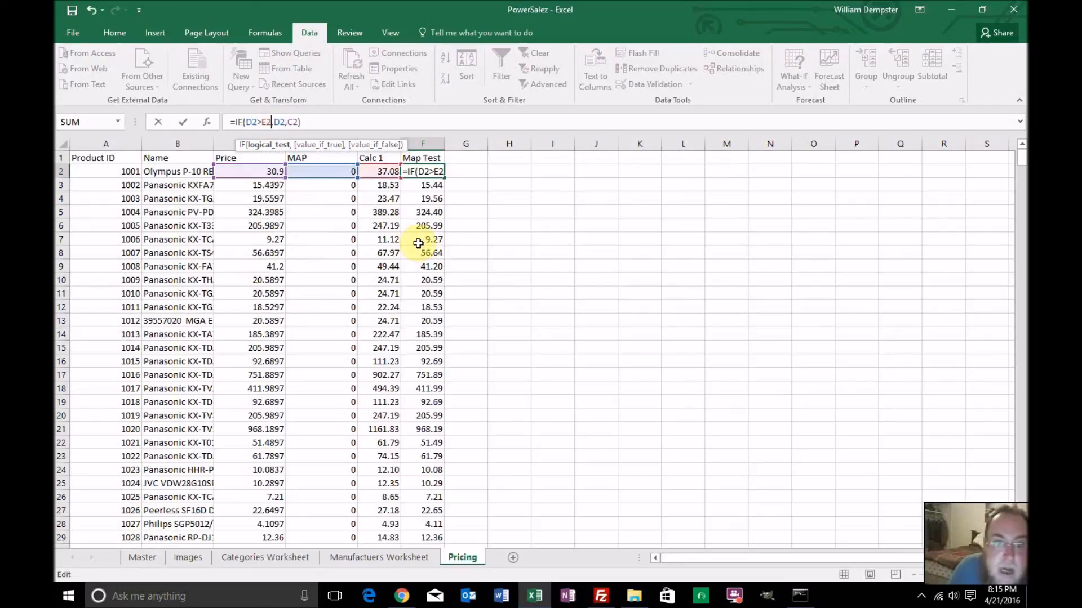
key("BackSpace")
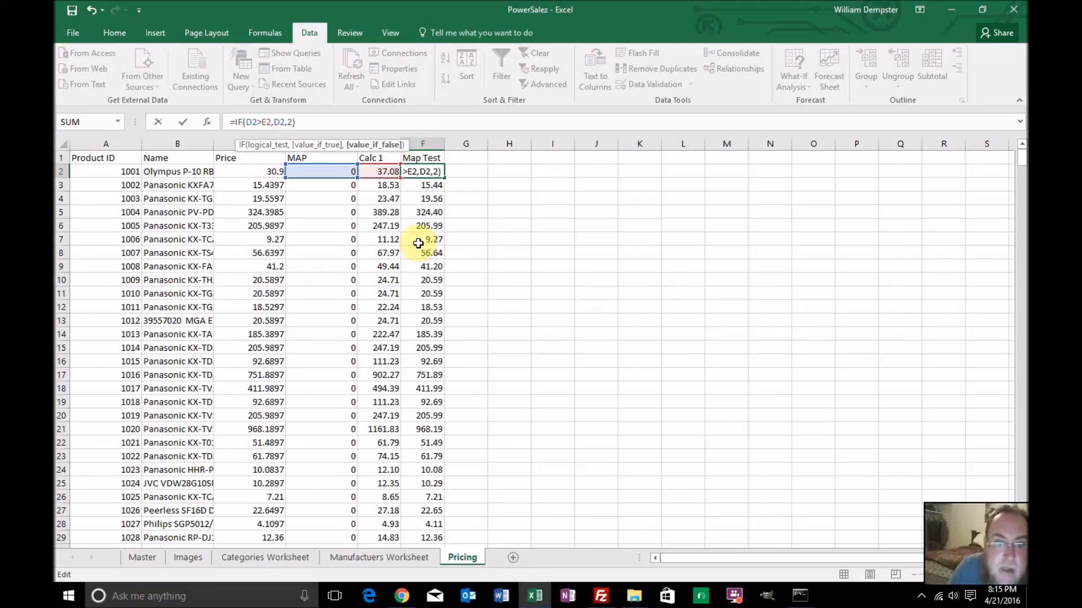
type("E")
key("Return")
left_click(428, 174)
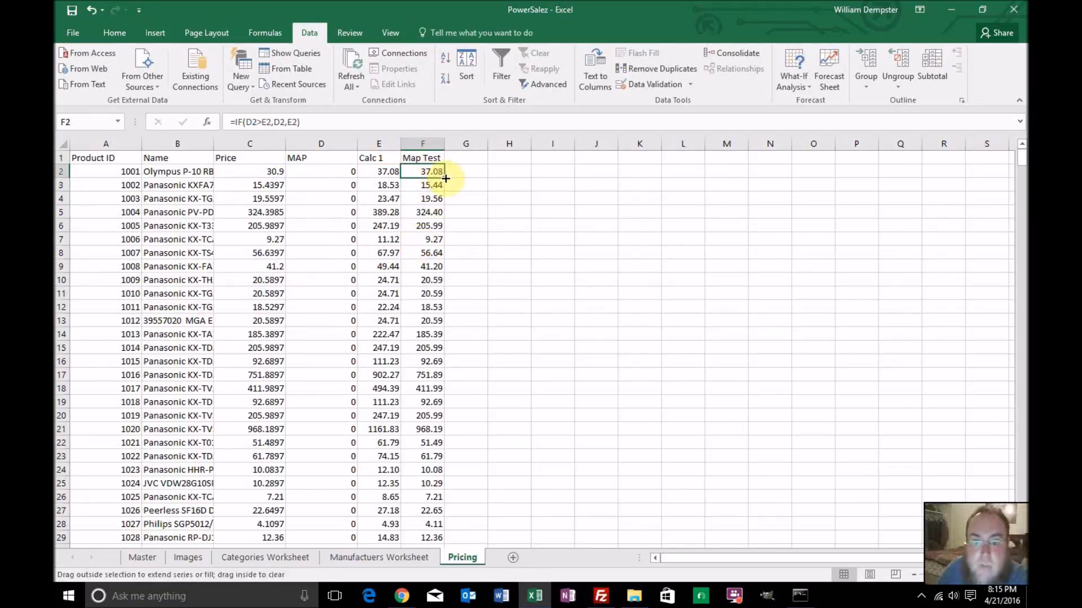
double_click(445, 179)
Review the Map Test results down the sheet, checking the rows that have a MAP value against Calc 1
left_click(424, 212)
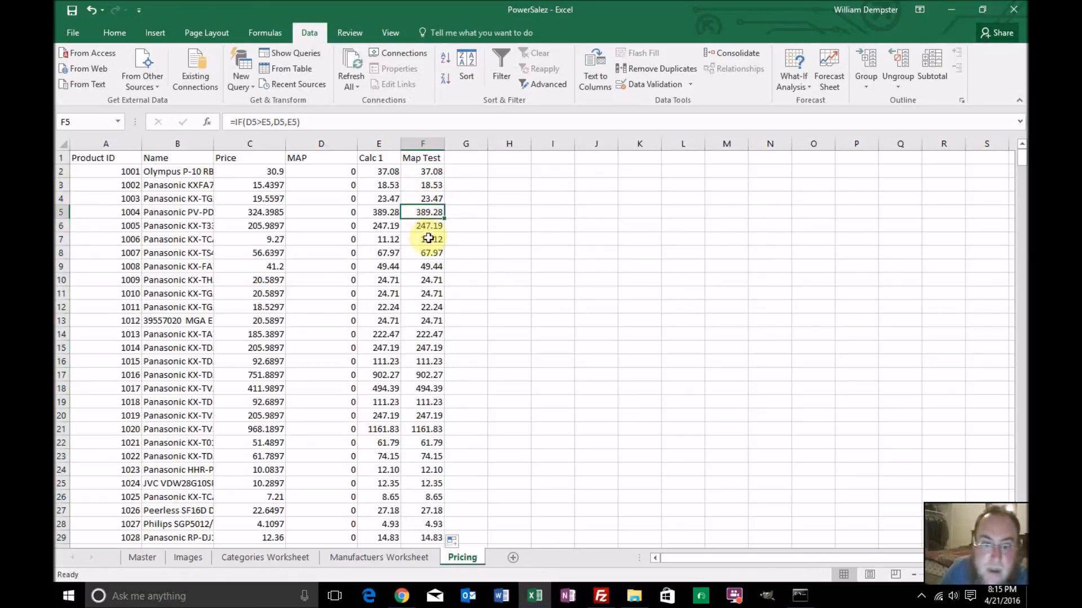
scroll(427, 241, "down", 20)
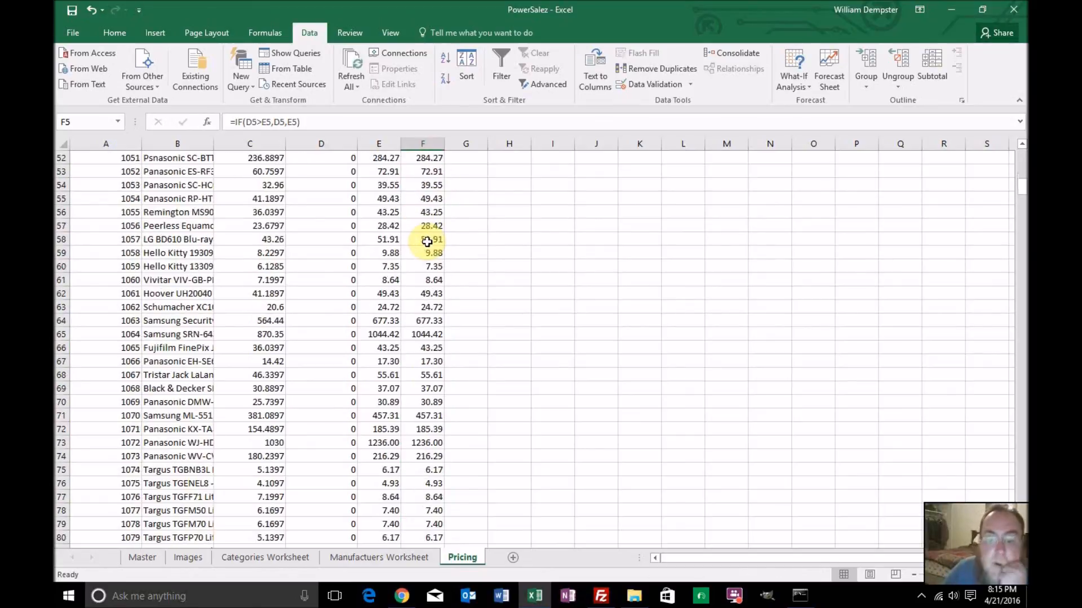
scroll(427, 241, "down", 20)
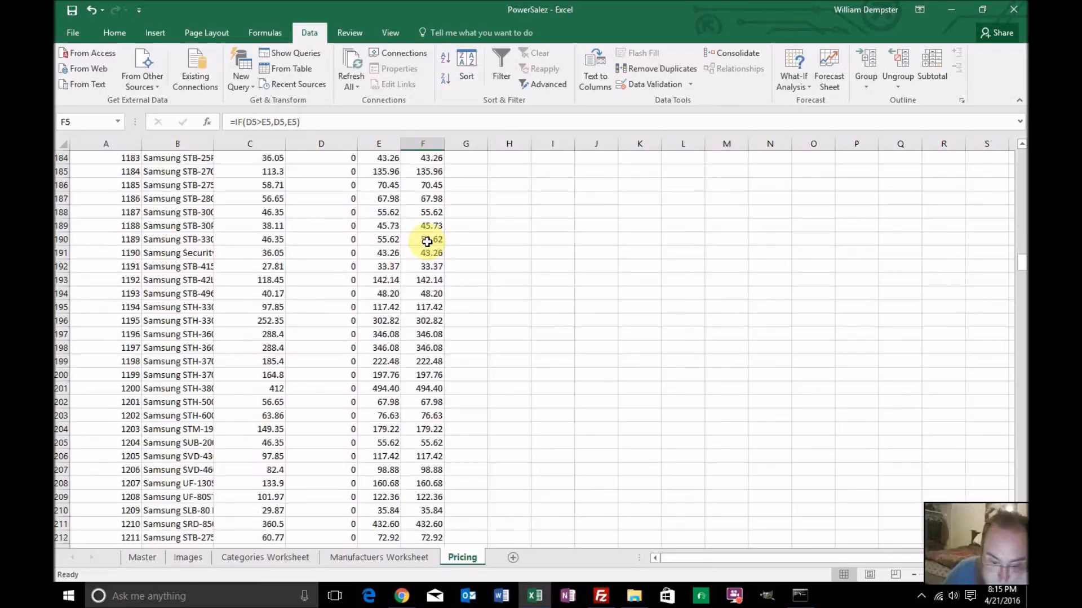
scroll(427, 241, "down", 20)
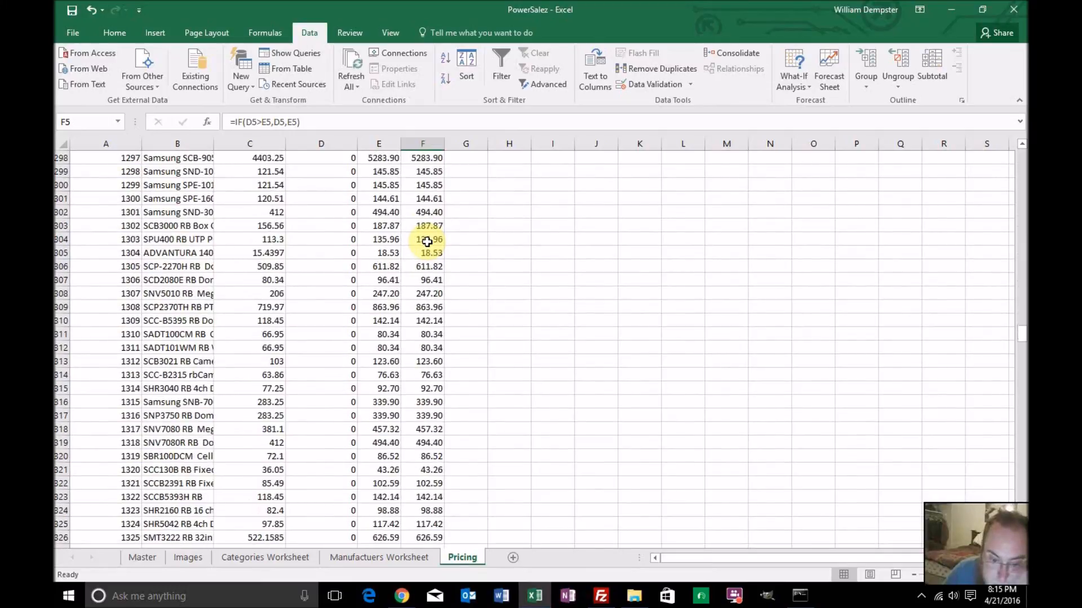
scroll(427, 241, "down", 20)
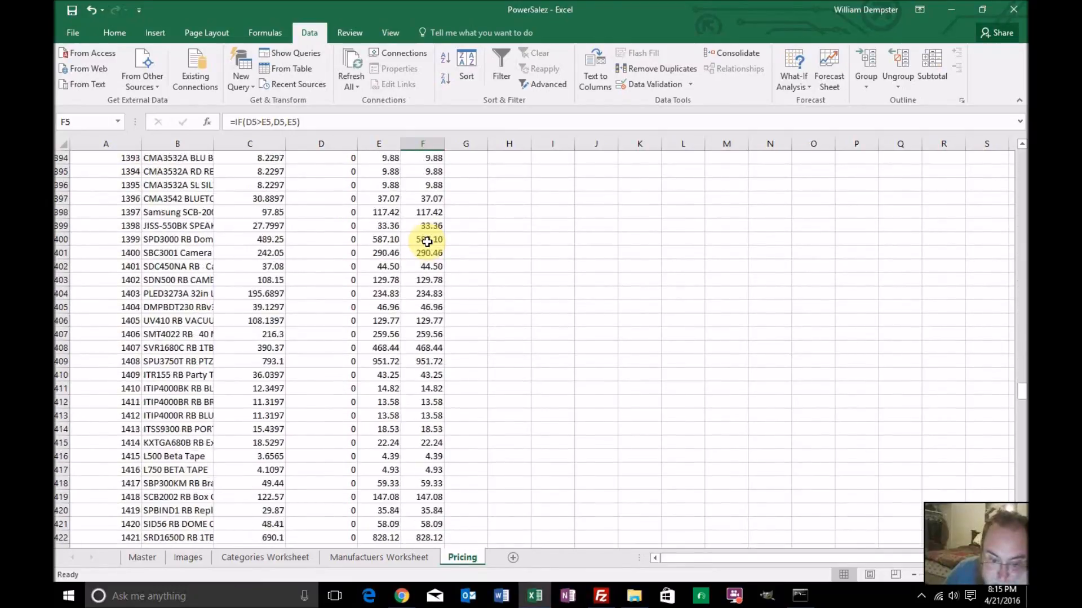
scroll(427, 241, "down", 20)
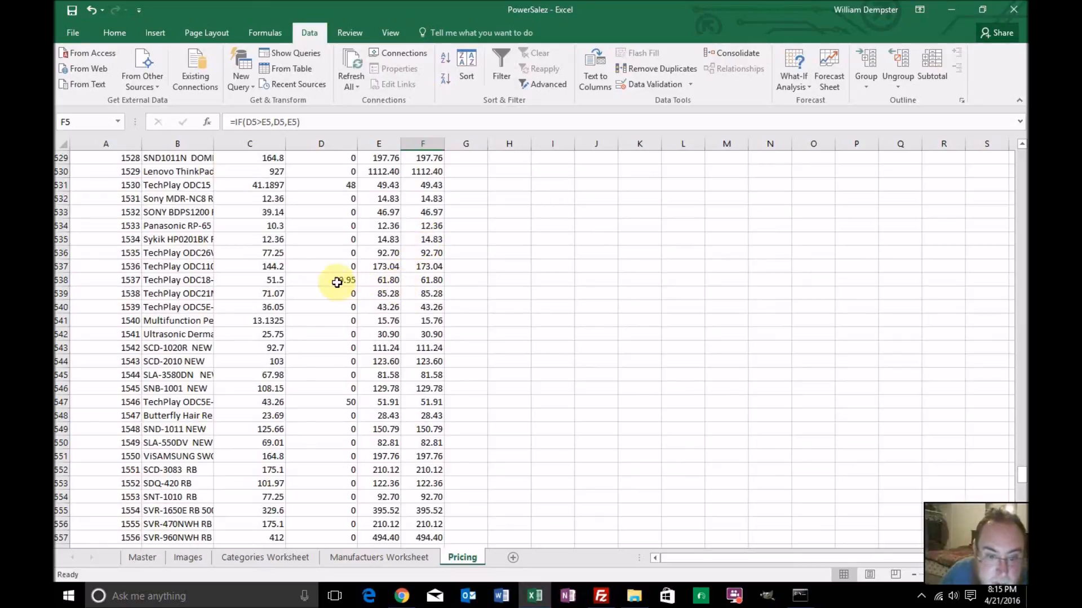
scroll(368, 308, "down", 12)
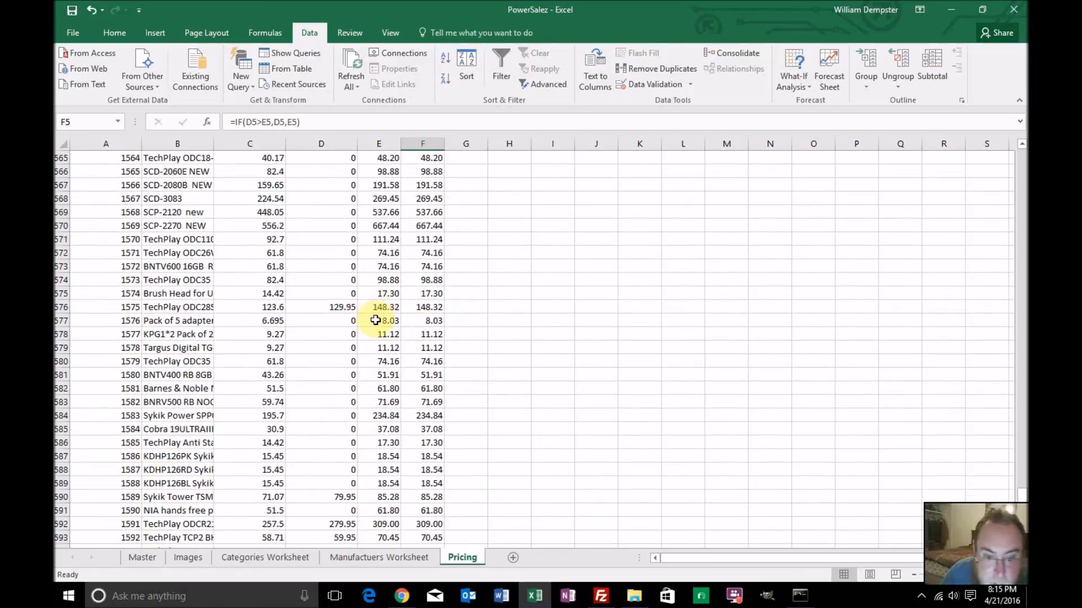
scroll(375, 320, "down", 2)
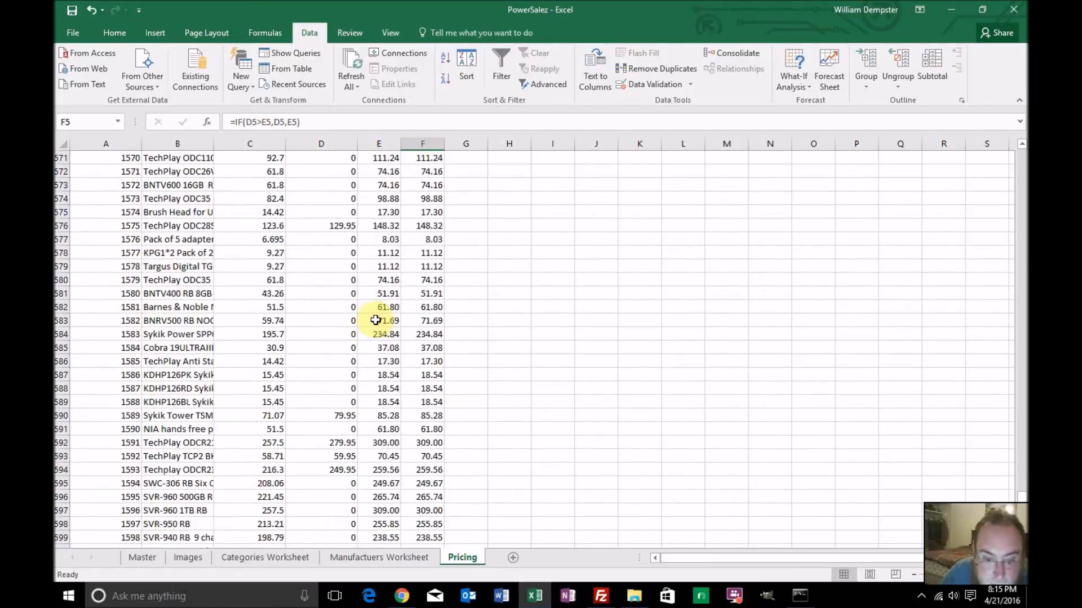
scroll(375, 320, "down", 2)
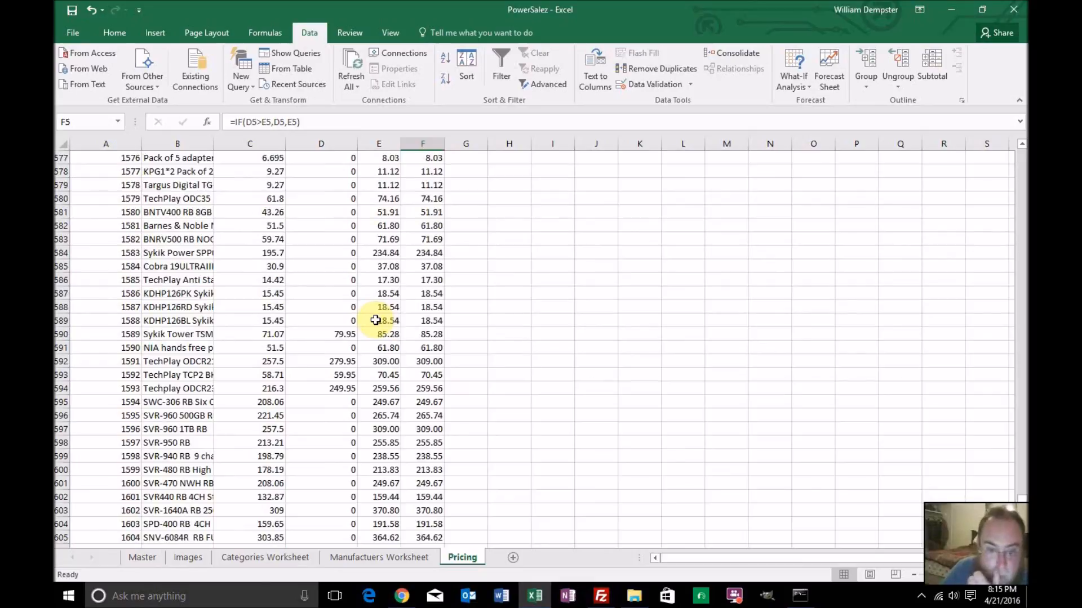
scroll(375, 320, "down", 4)
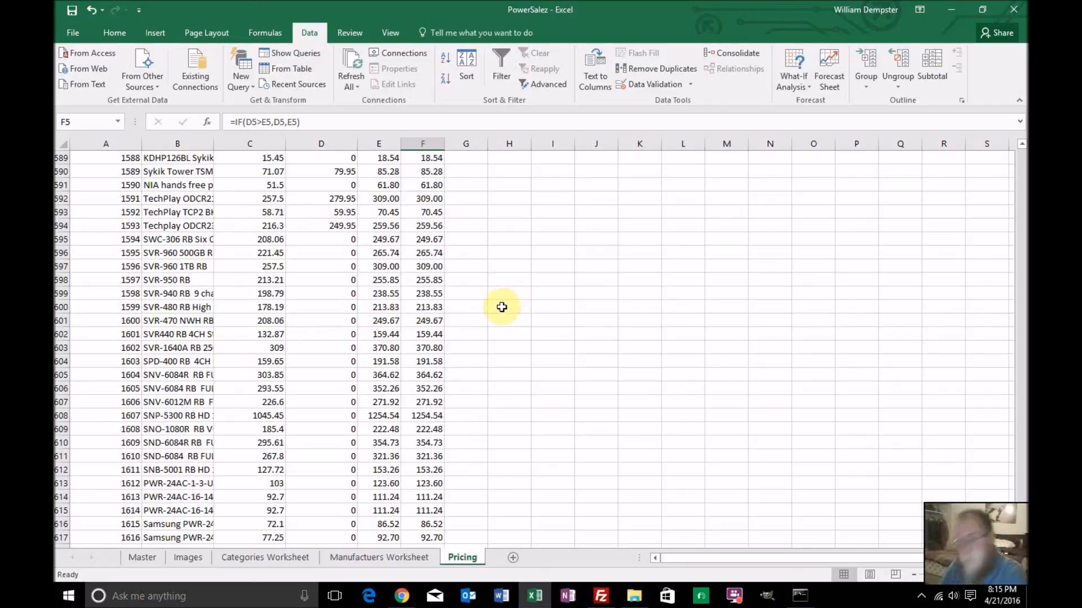
scroll(496, 303, "up", 18)
left_click_drag(1022, 478, 1020, 121)
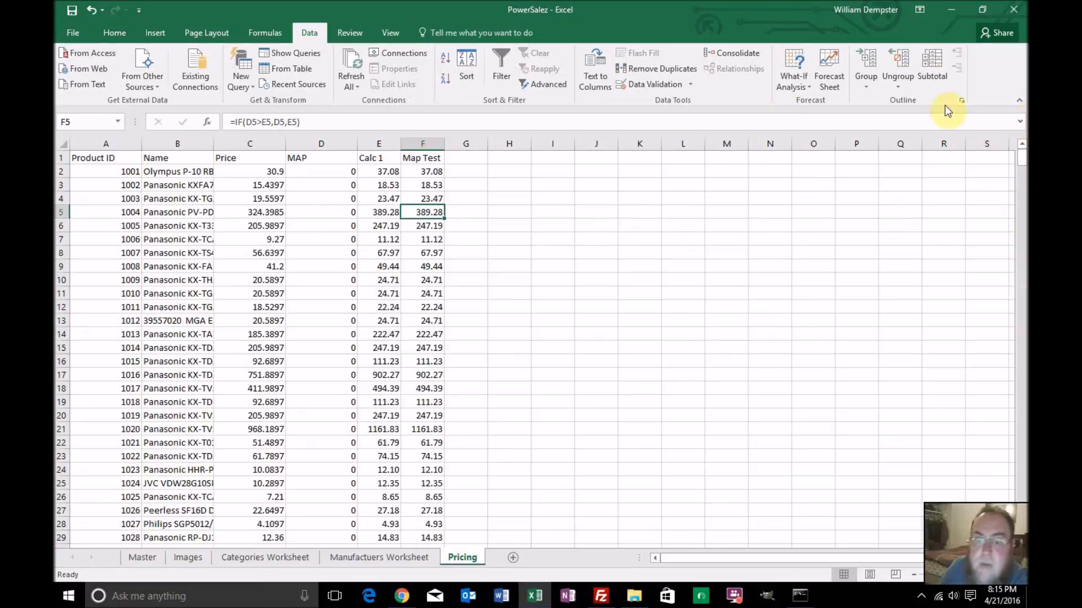
Enter the header Profit Test in G1
left_click(472, 160)
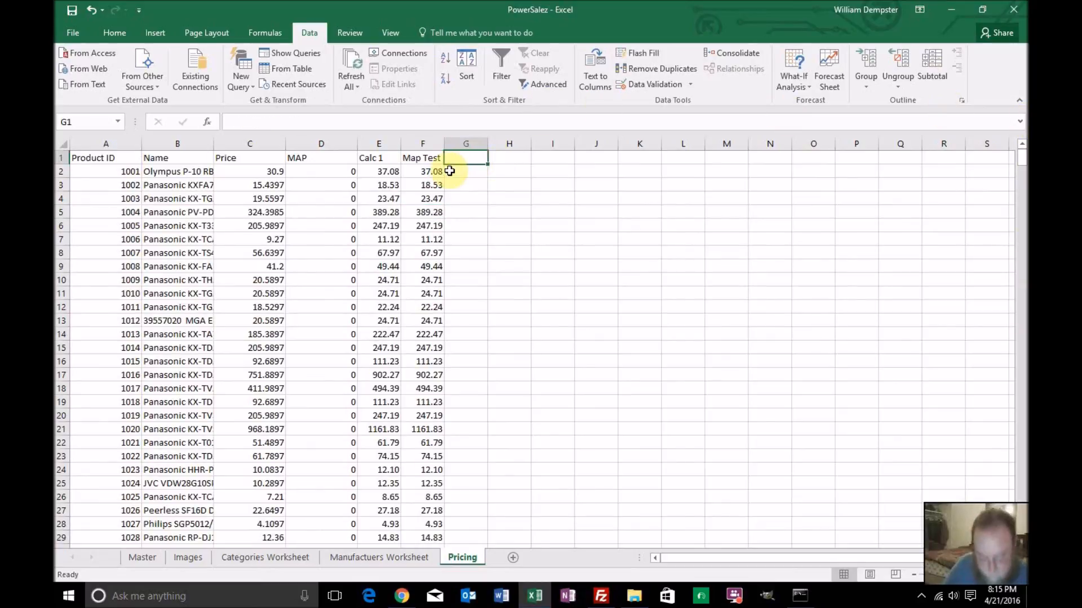
type("Profit T")
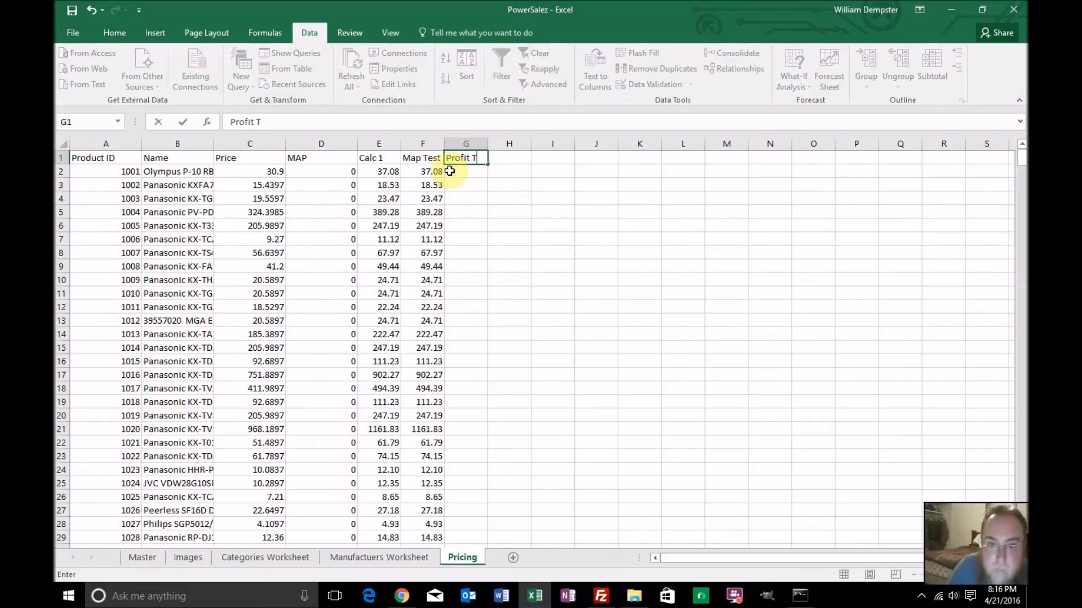
type("est")
key("Return")
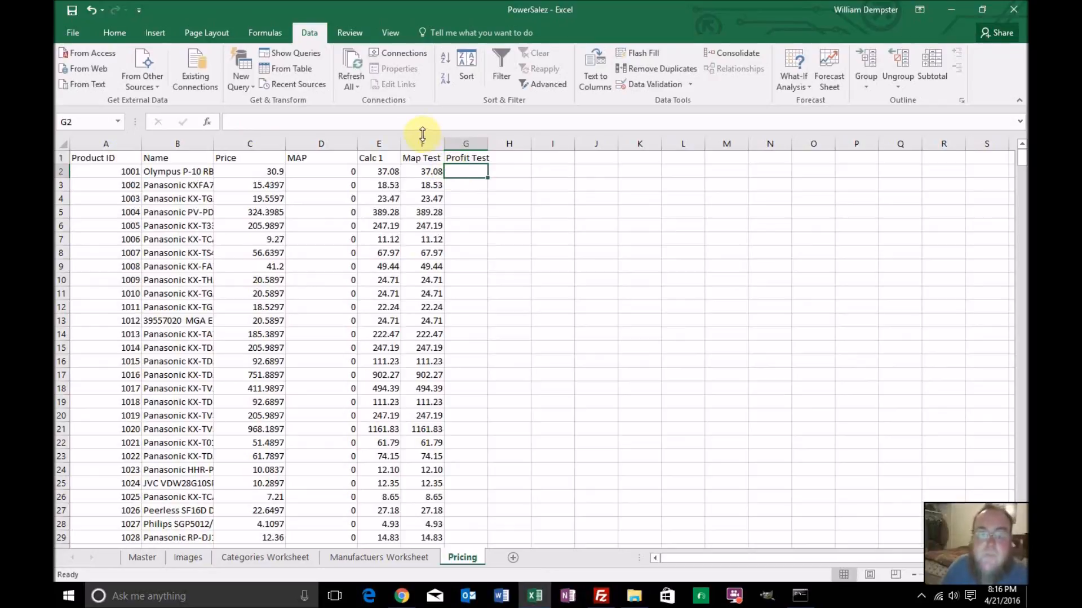
Enter =E2-C2-(E2*.03)-.3 in G2 to test profit after subtracting cost, a 3% fee and 0.30 from Calc 1
left_click(419, 123)
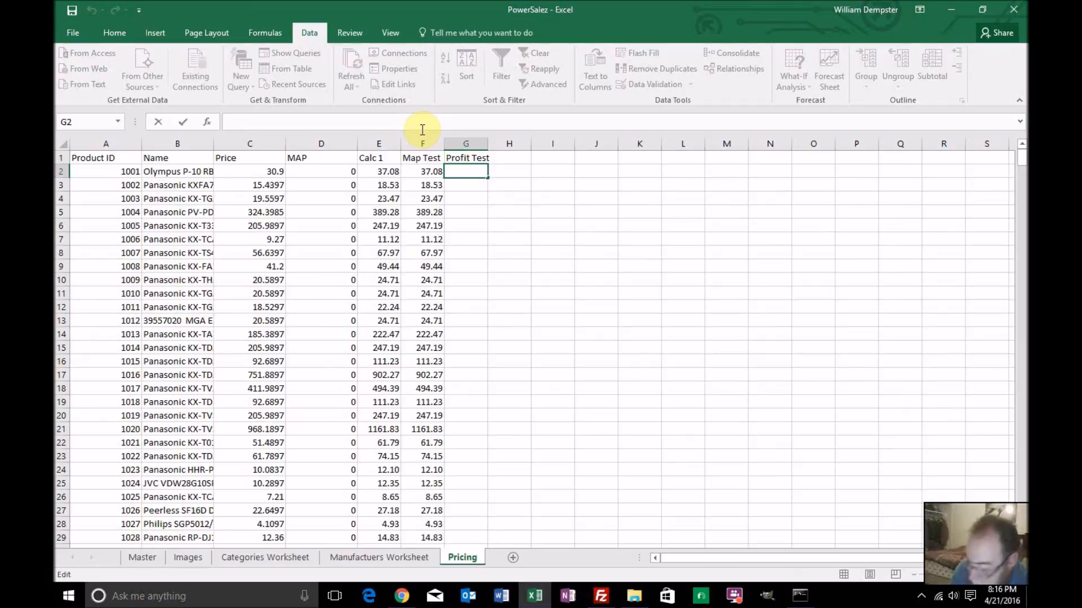
type("=")
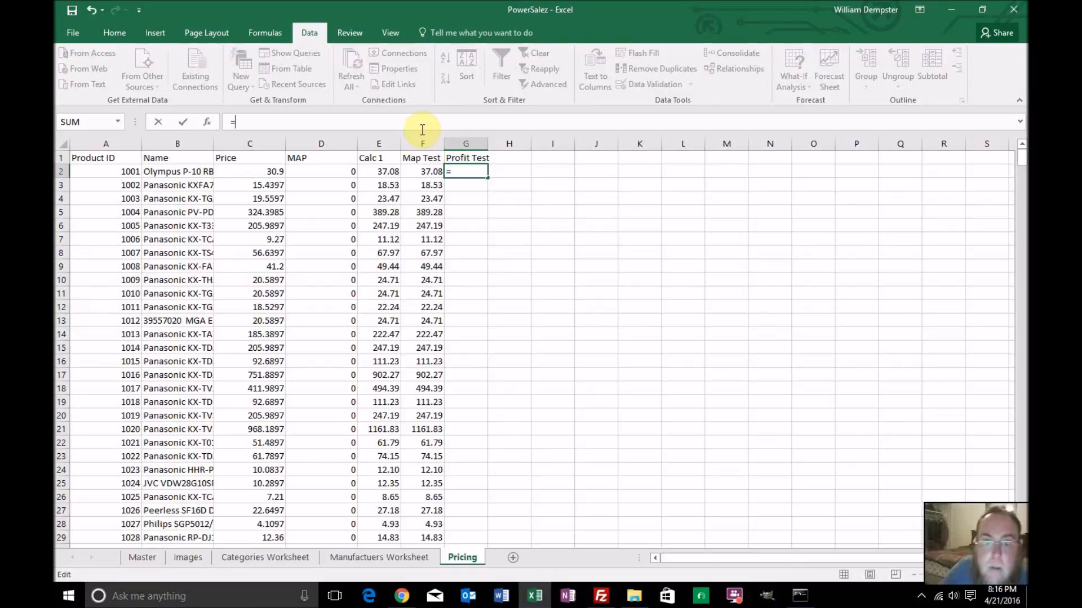
left_click(382, 172)
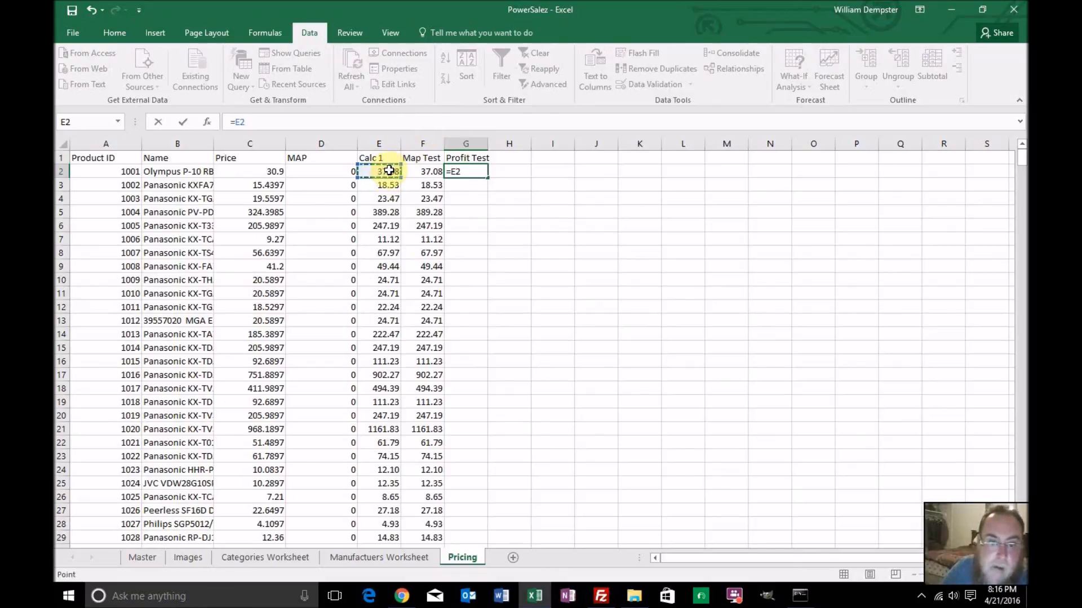
type("-")
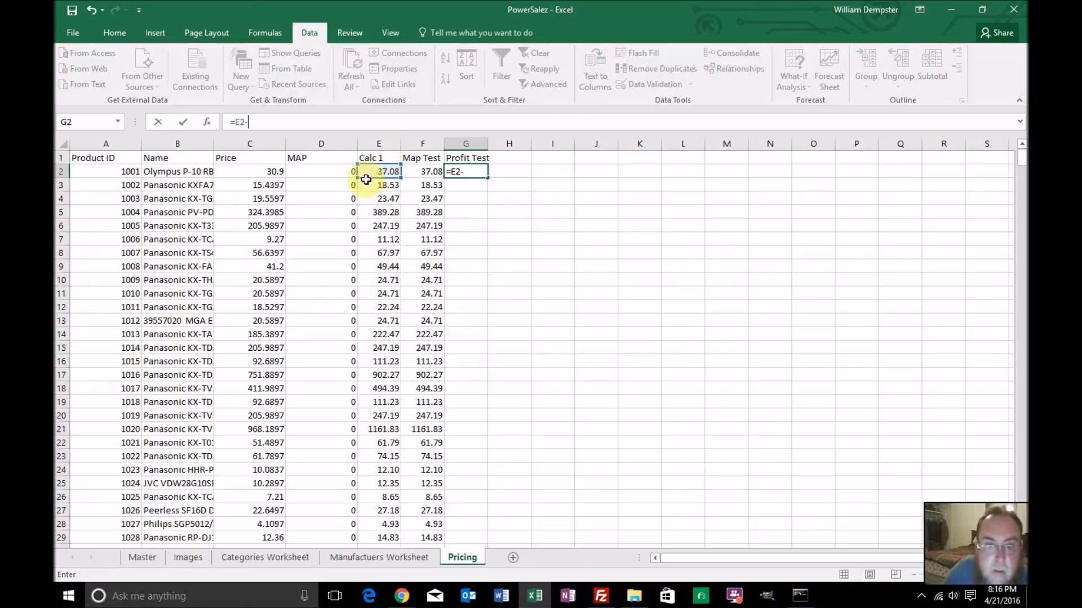
left_click(266, 172)
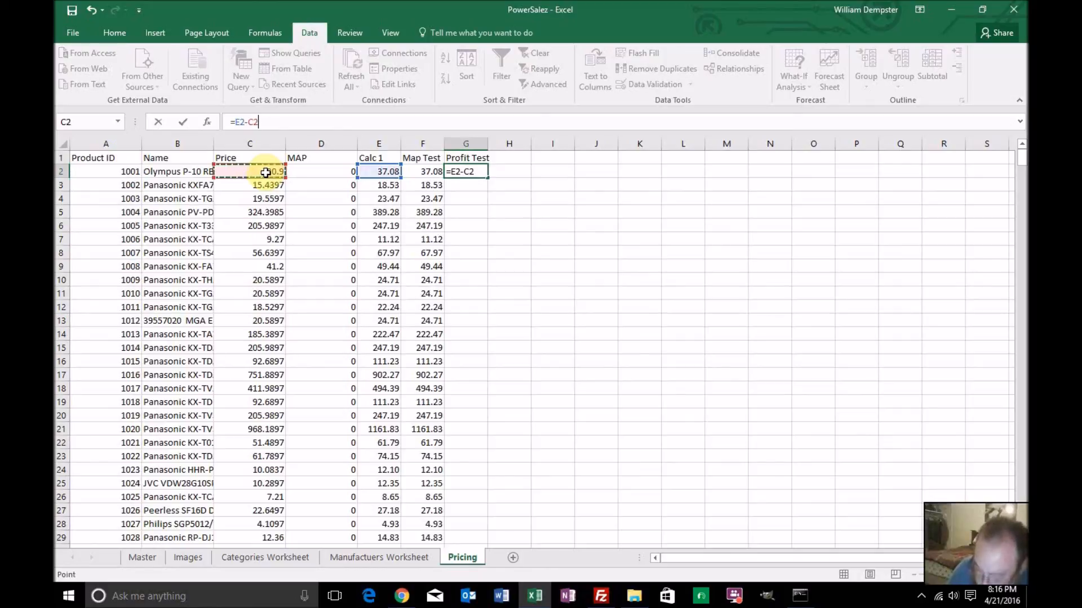
type("-")
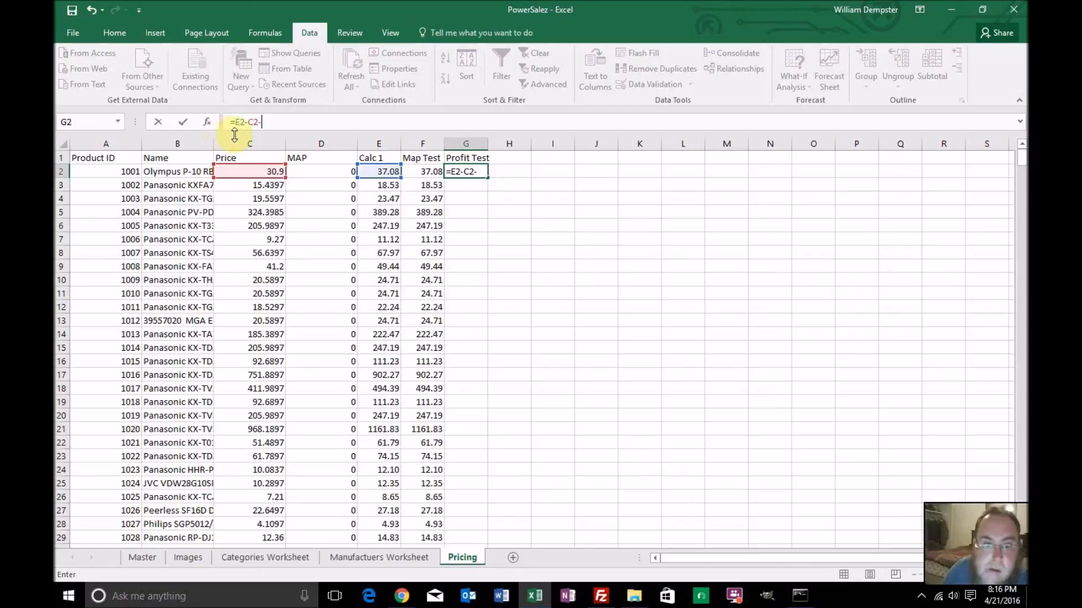
type("(")
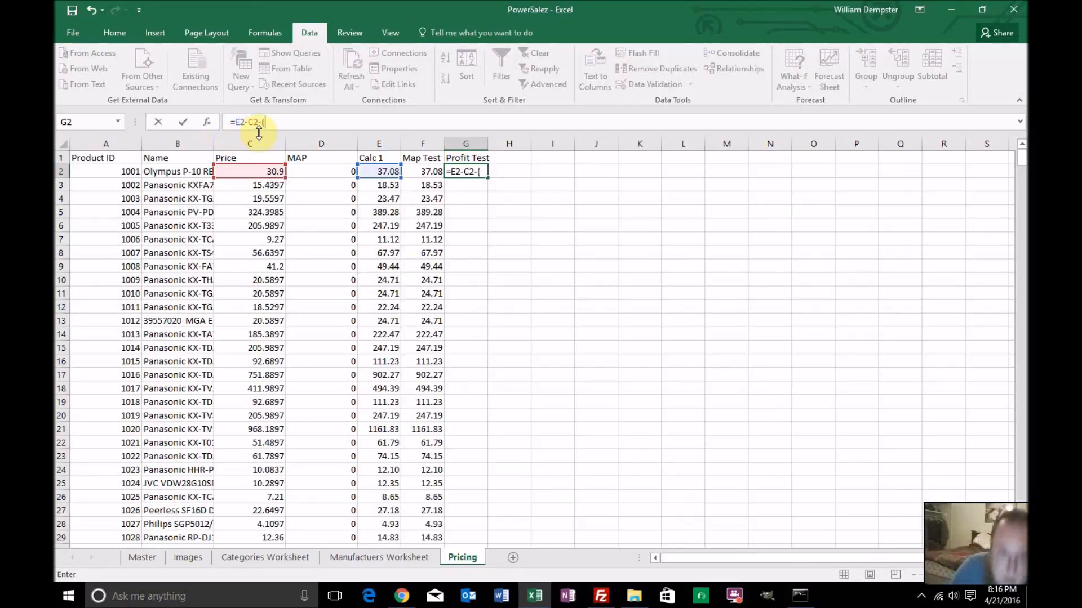
left_click(375, 172)
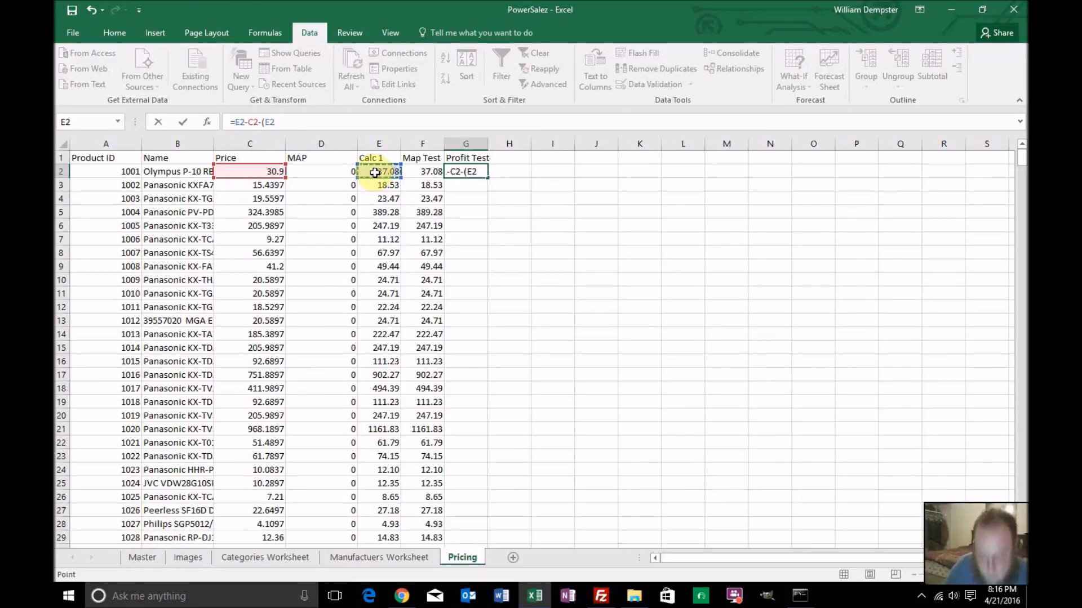
type("*.03")
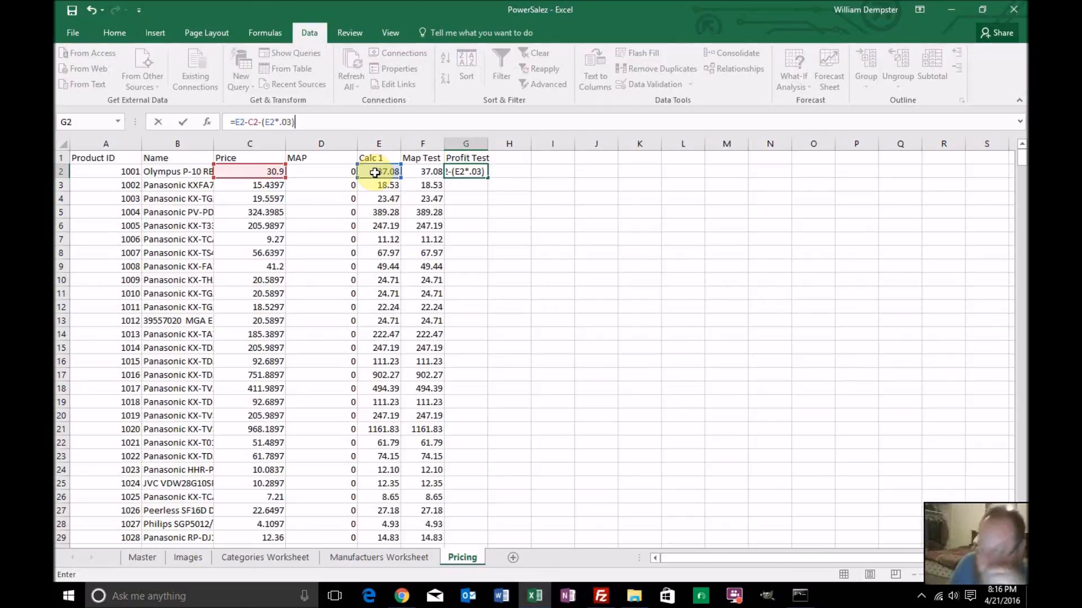
type("-.")
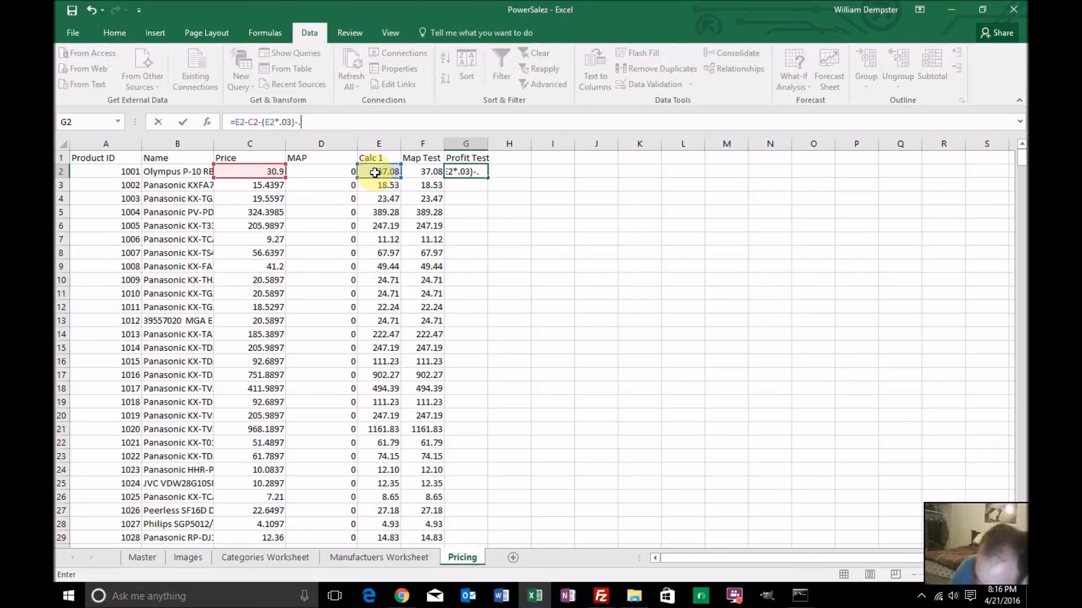
type("3")
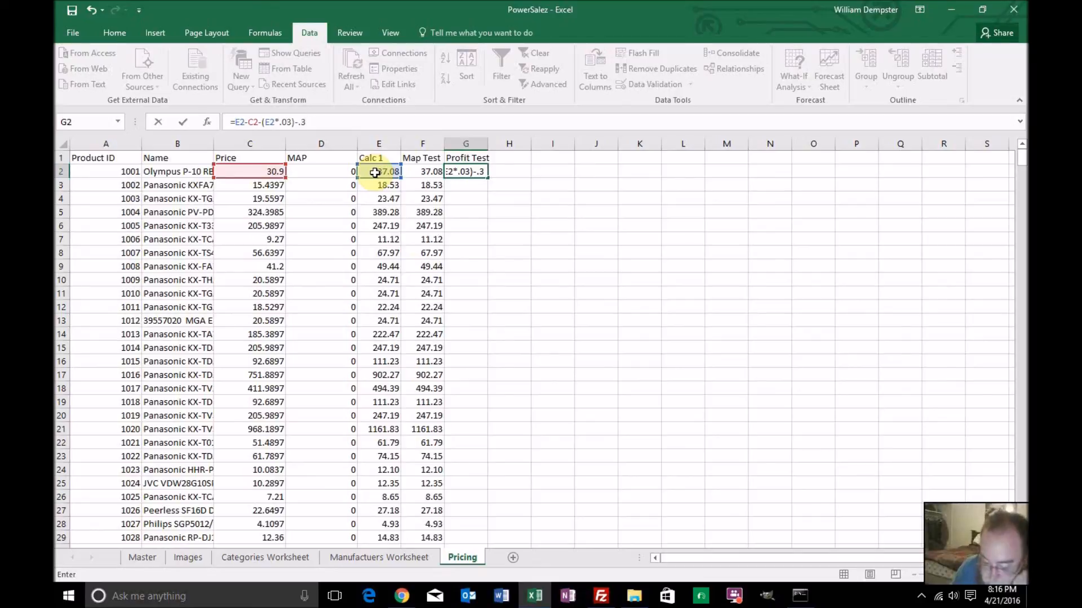
key("Return")
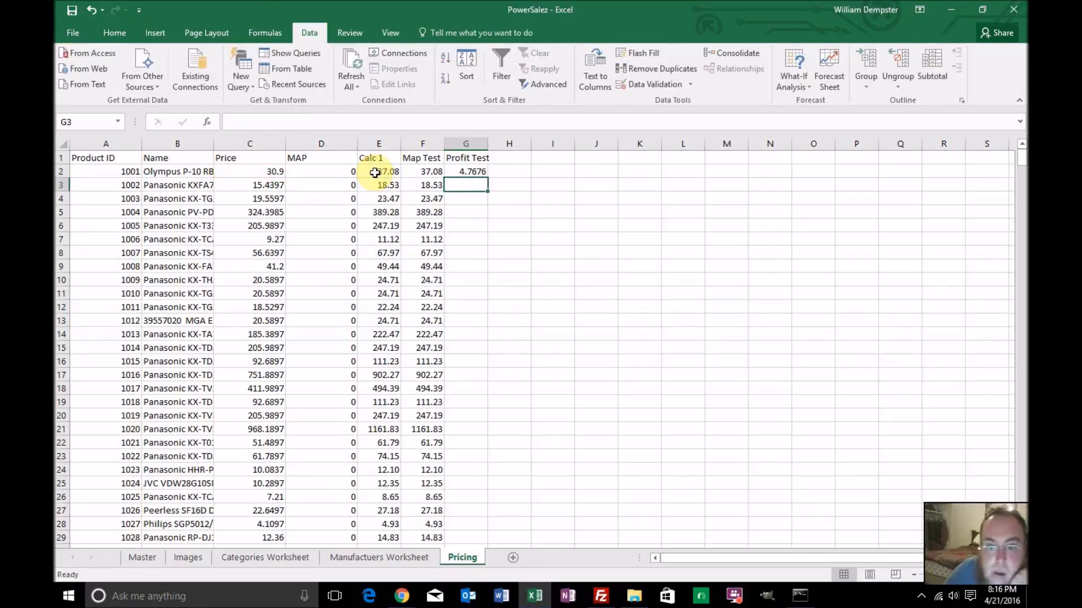
Format G2 as a Number with two decimal places and red negative values, and fill it down the Profit Test column
left_click(467, 171)
right_click(467, 174)
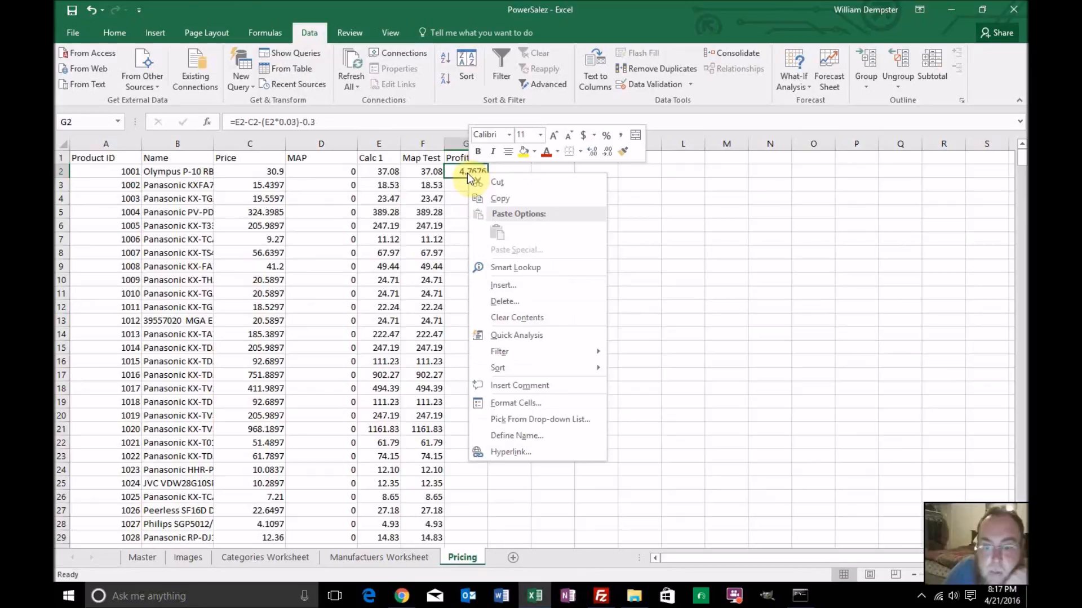
mouse_move(500, 352)
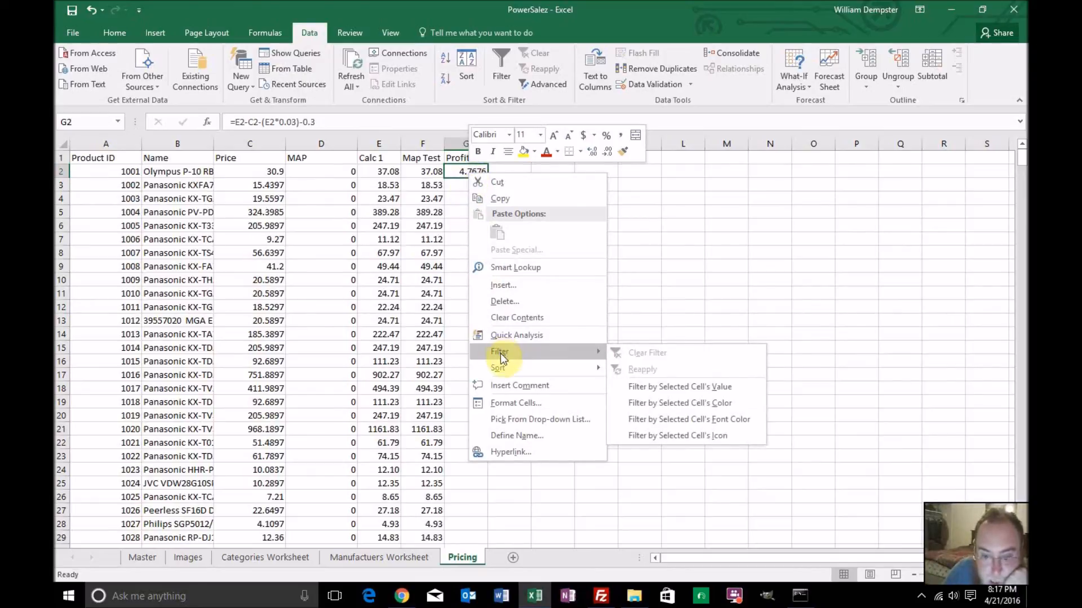
left_click(500, 401)
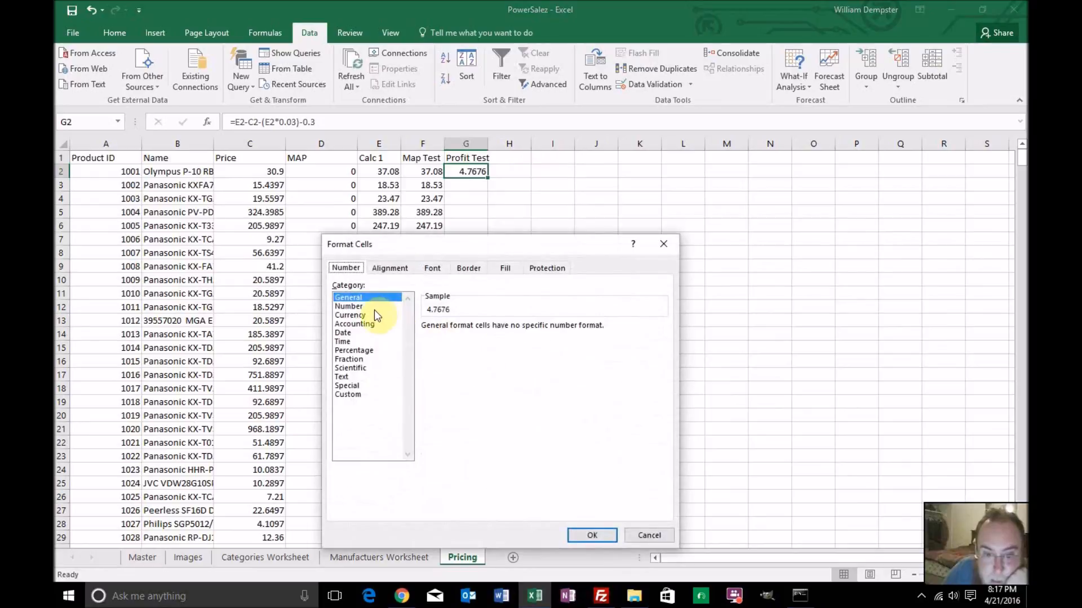
left_click(373, 306)
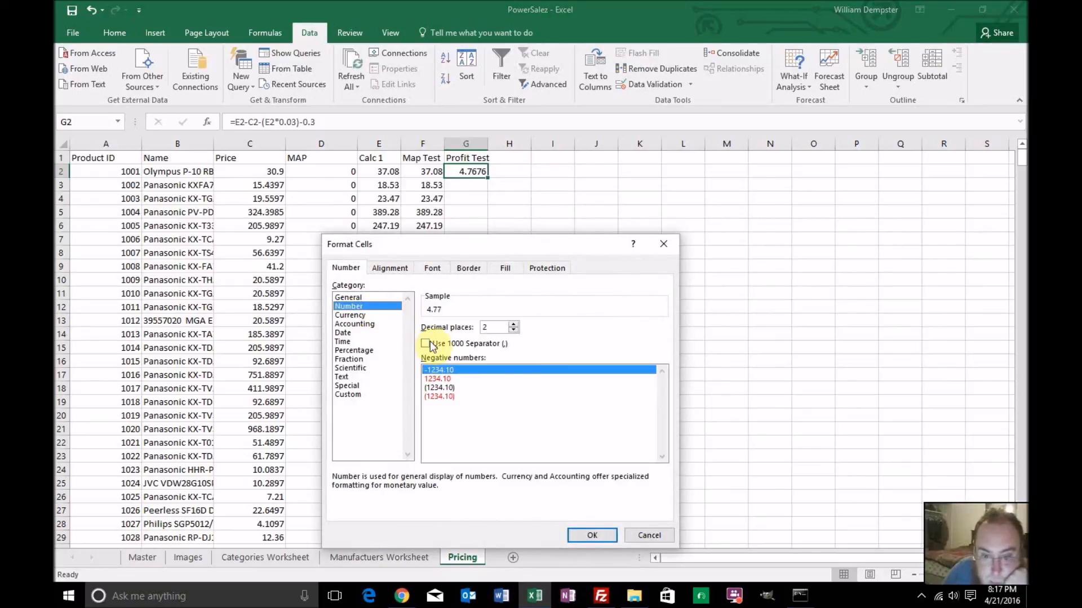
left_click(445, 378)
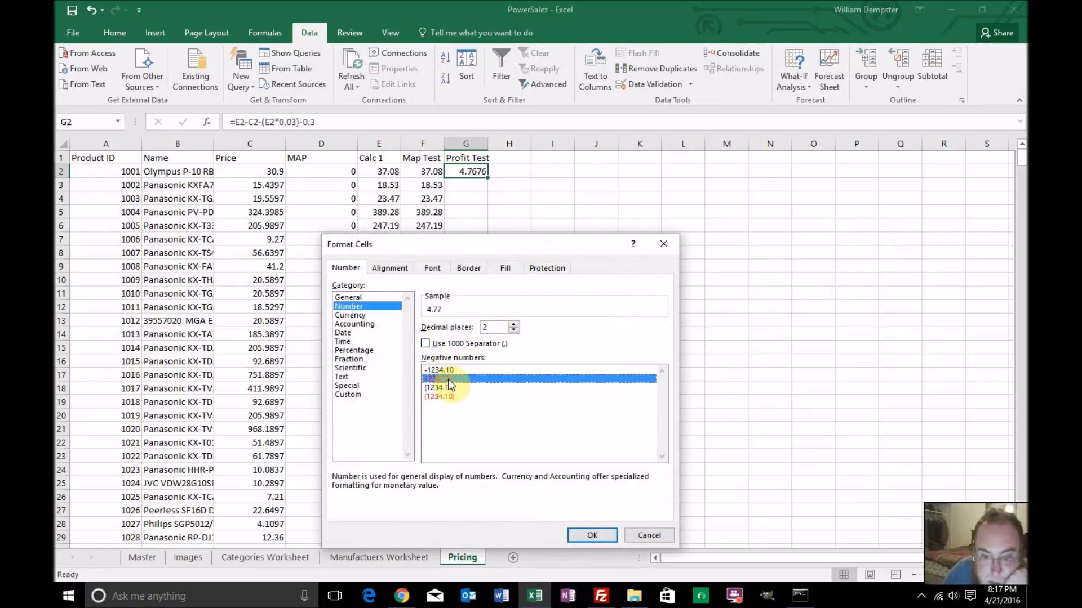
left_click(588, 534)
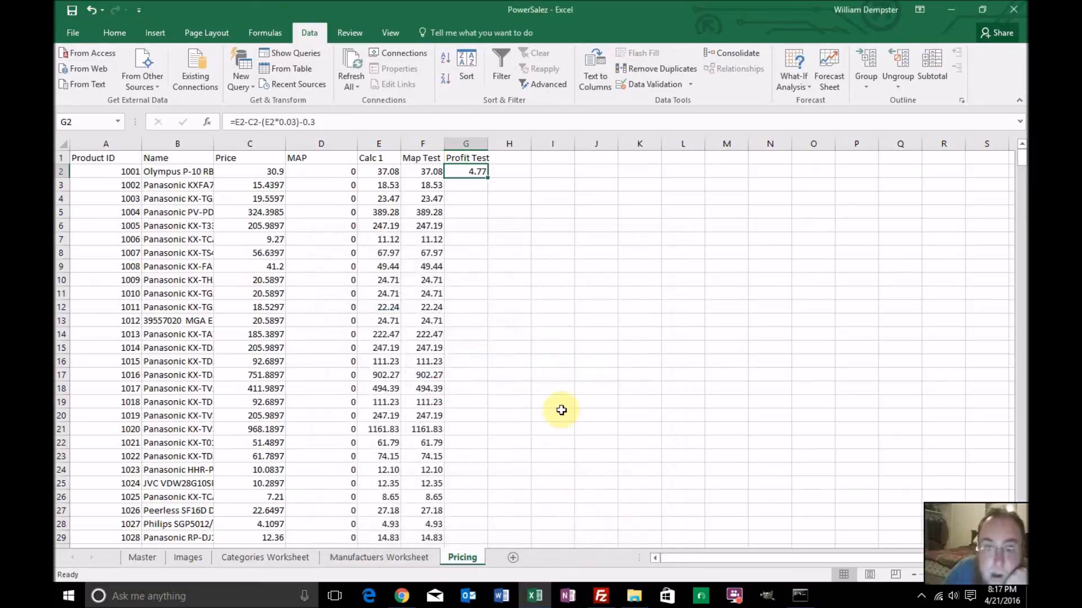
double_click(487, 177)
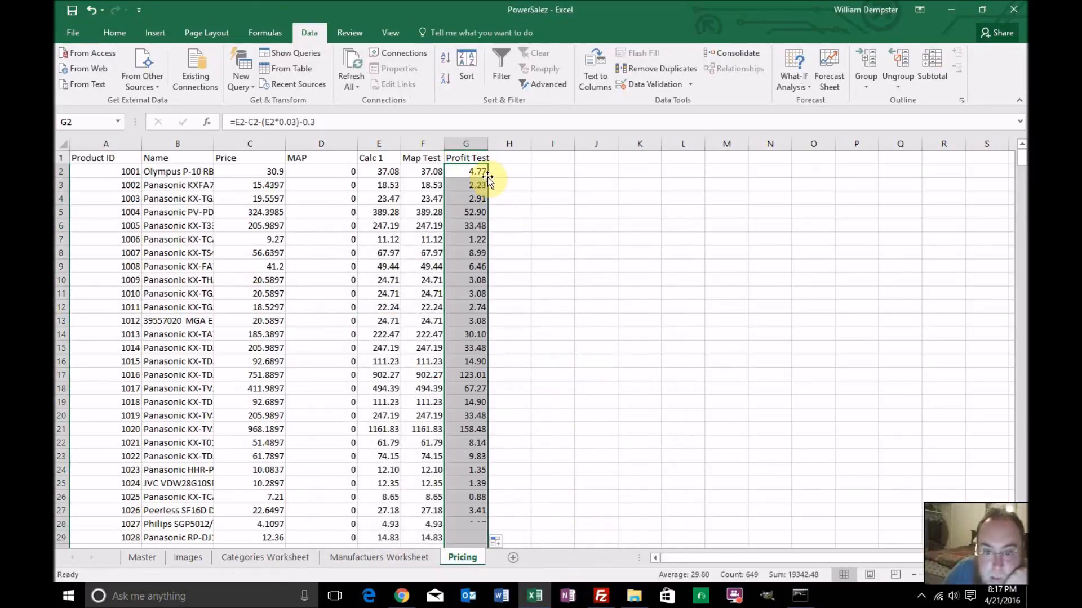
Review the Profit Test values down to the last product row, checking for negative results, and return to the top of the sheet
scroll(532, 279, "down", 4)
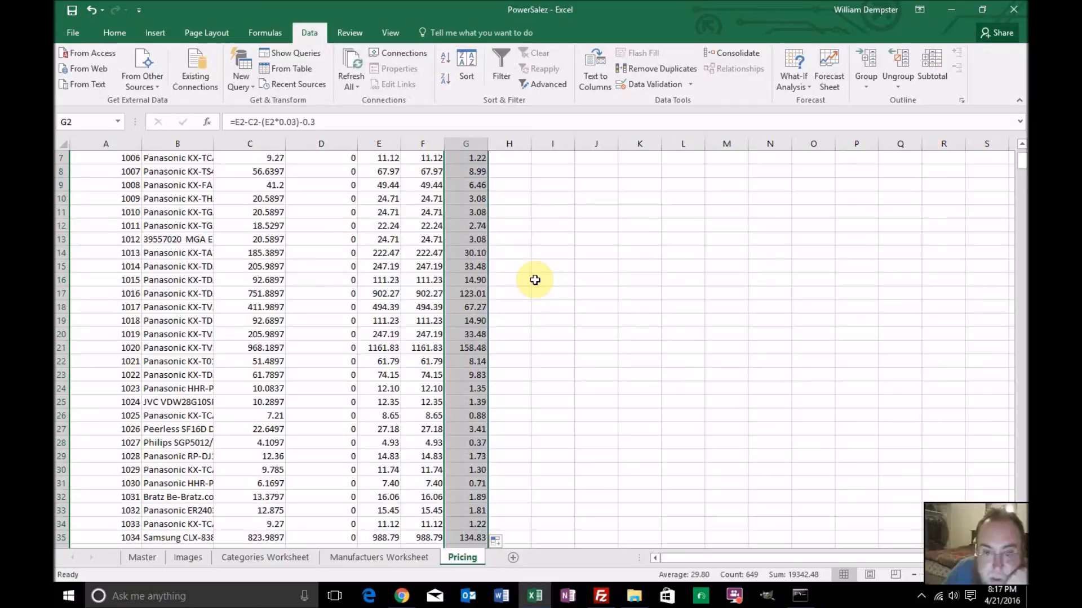
scroll(534, 280, "down", 3)
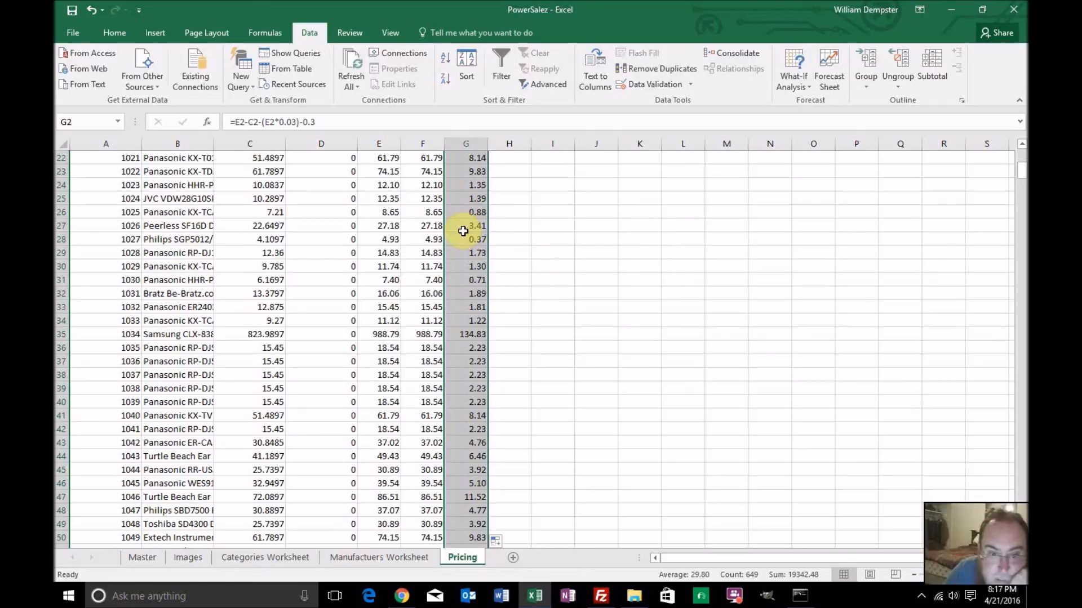
scroll(555, 265, "down", 18)
scroll(555, 265, "down", 20)
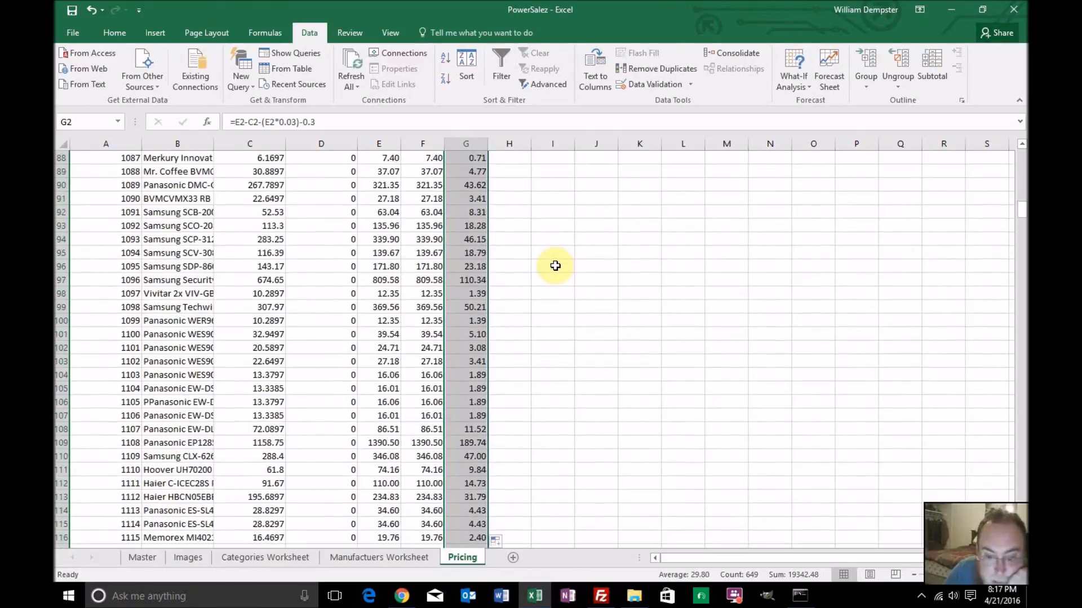
scroll(555, 266, "down", 20)
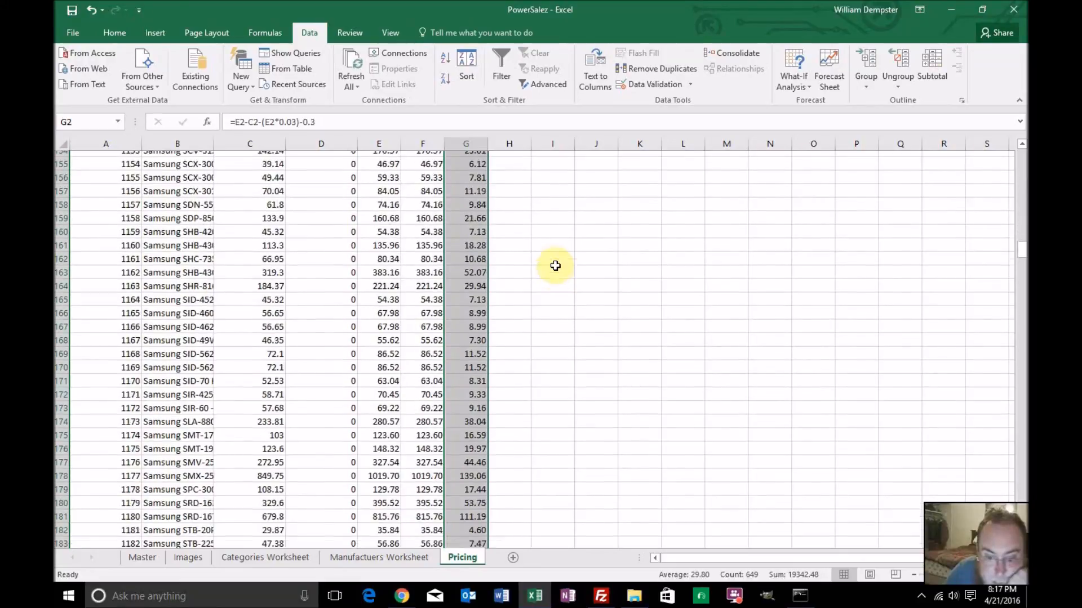
scroll(555, 265, "down", 20)
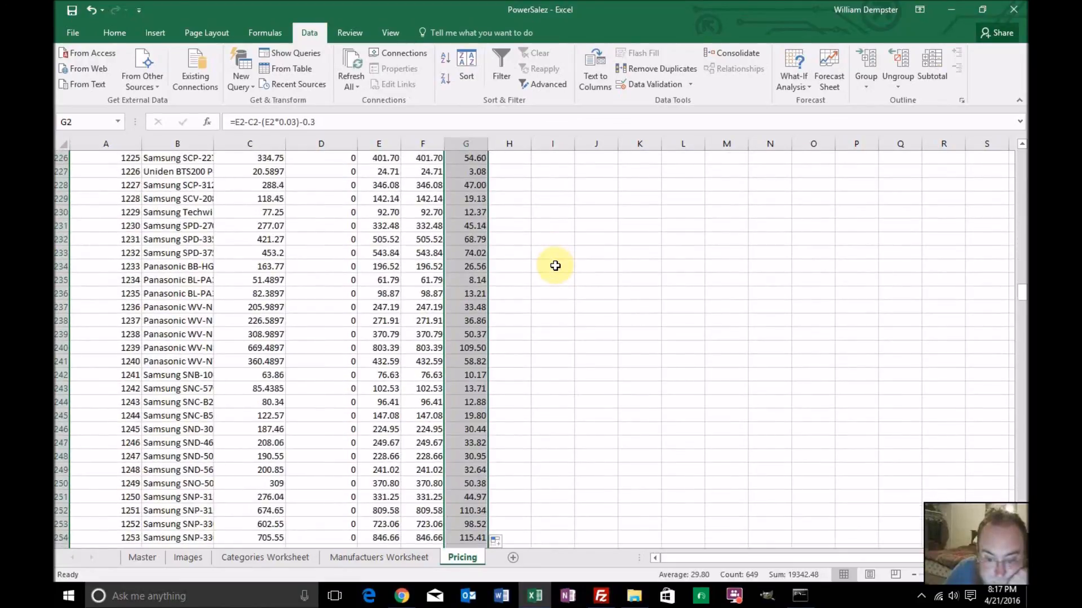
scroll(555, 265, "down", 20)
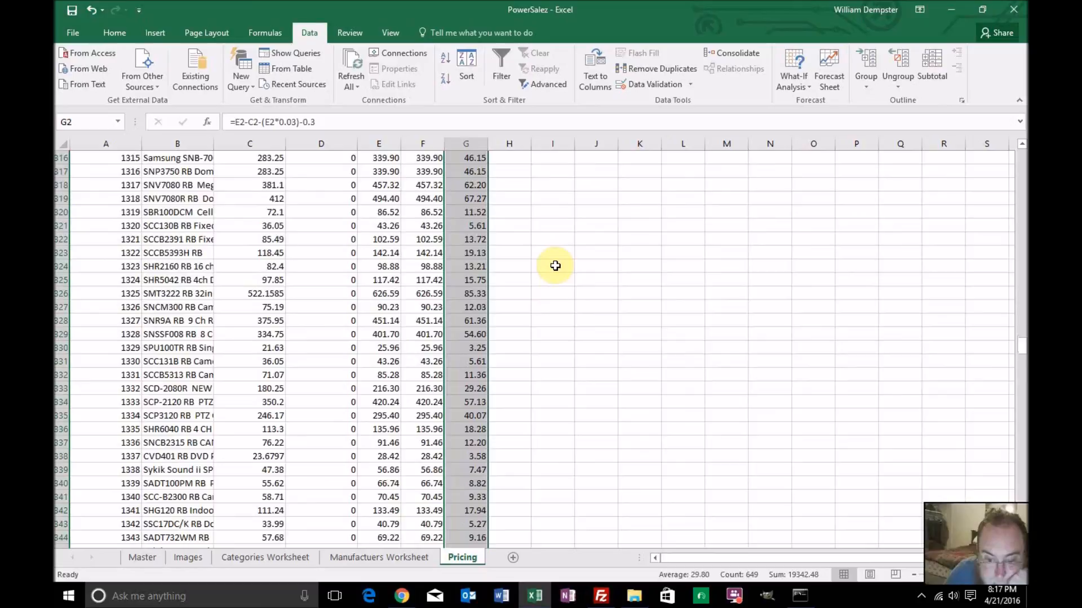
scroll(555, 266, "down", 20)
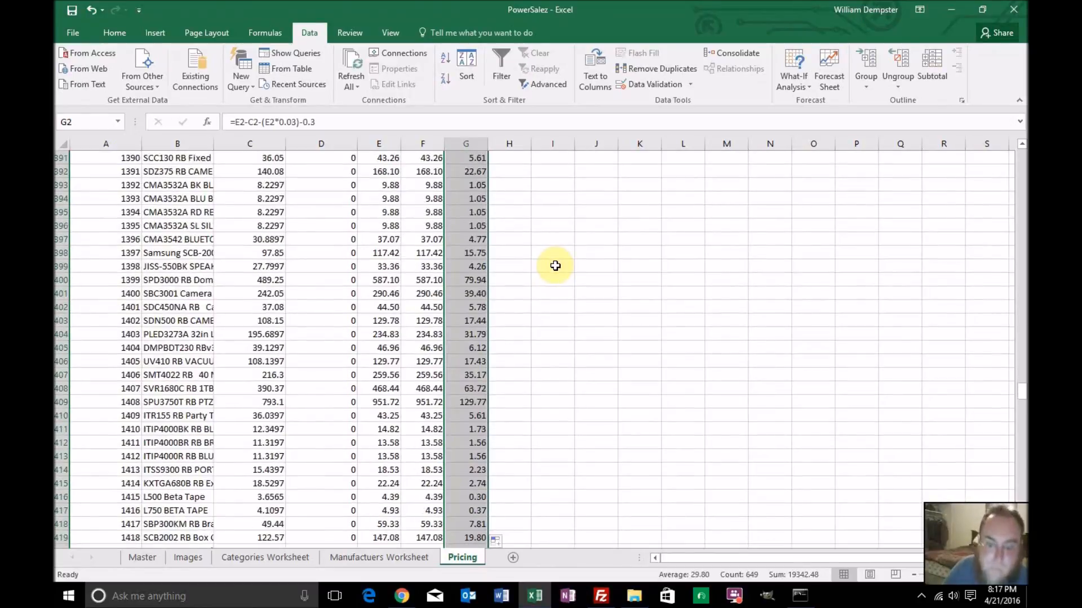
scroll(555, 265, "down", 20)
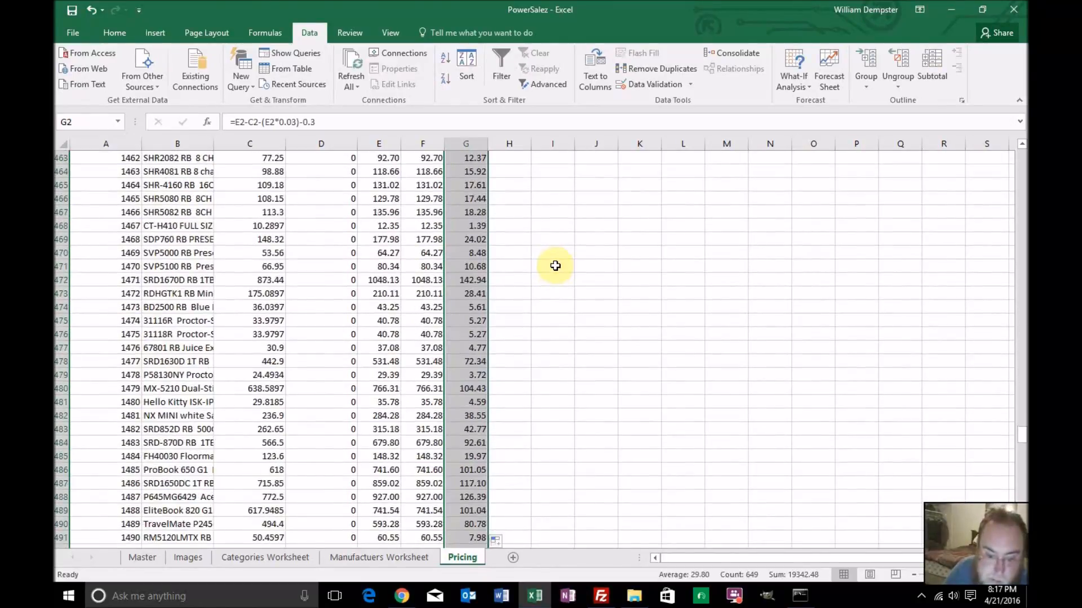
scroll(555, 266, "down", 20)
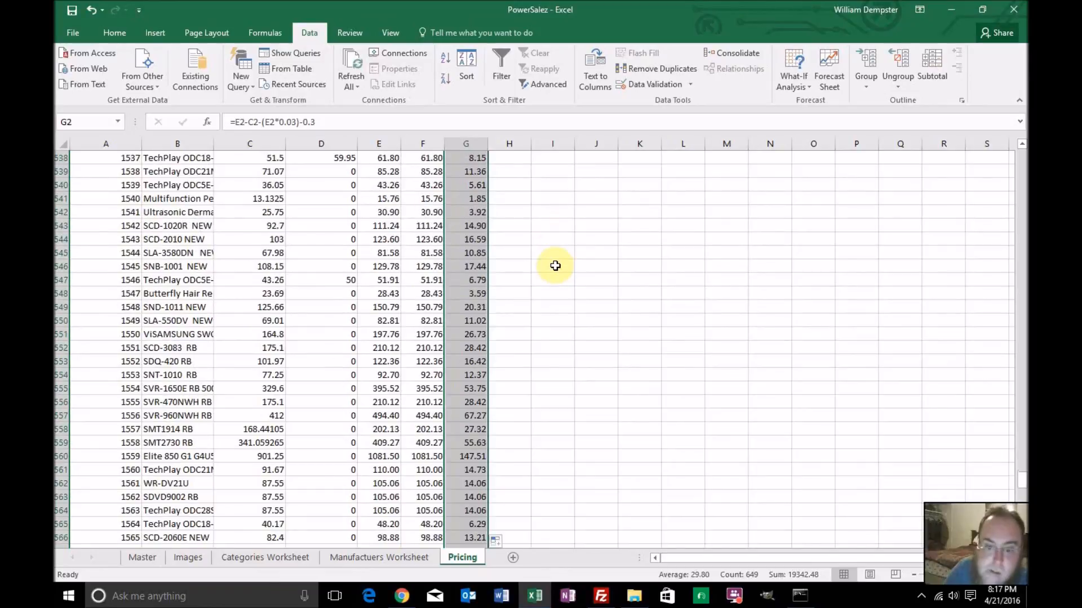
scroll(555, 266, "down", 13)
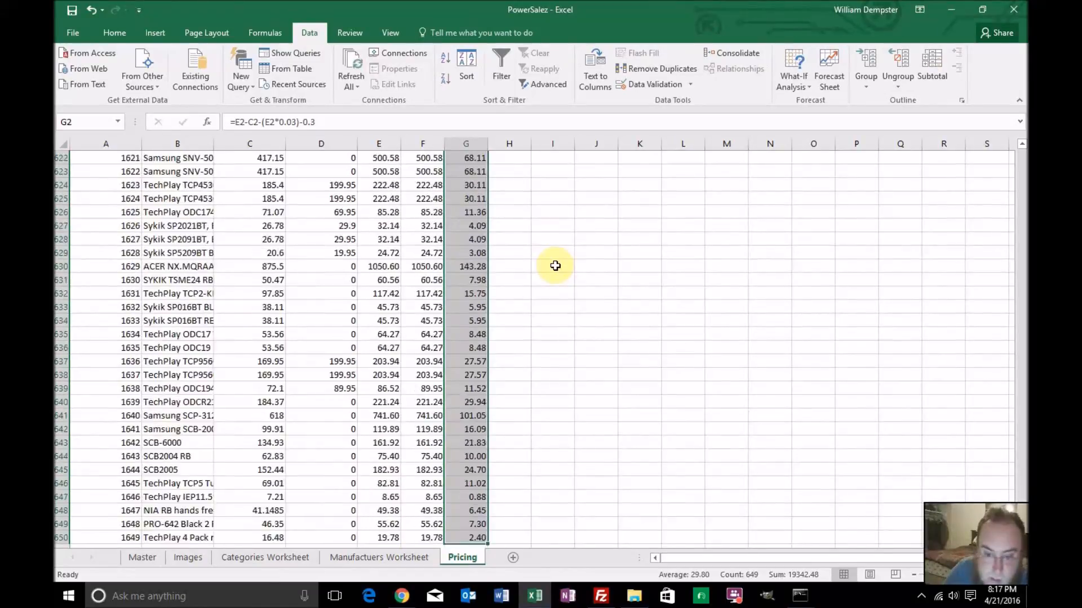
scroll(555, 265, "up", 14)
scroll(555, 265, "up", 7)
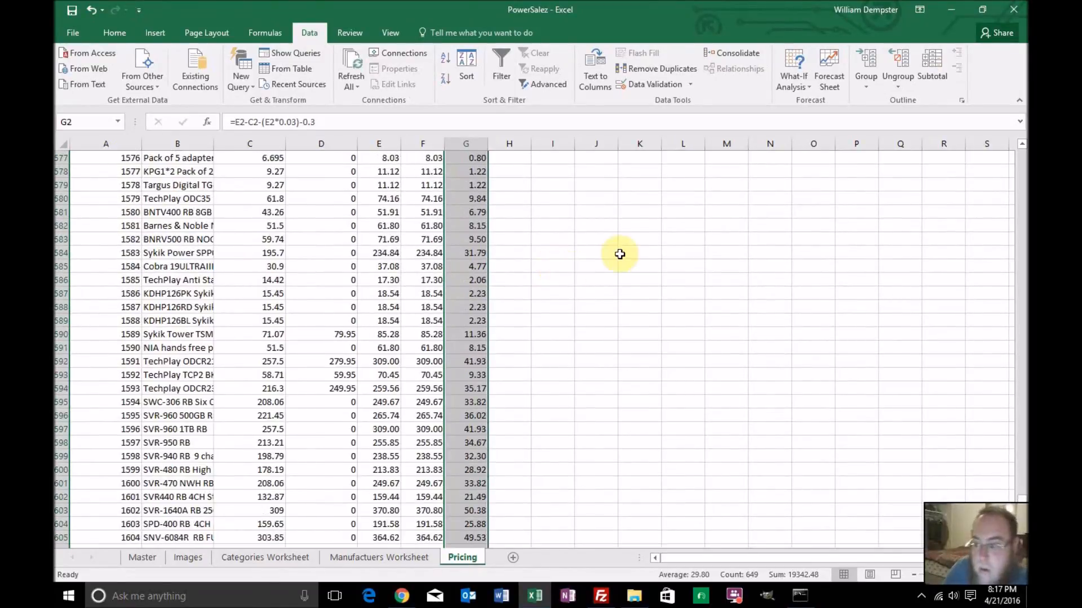
left_click_drag(1020, 499, 1021, 155)
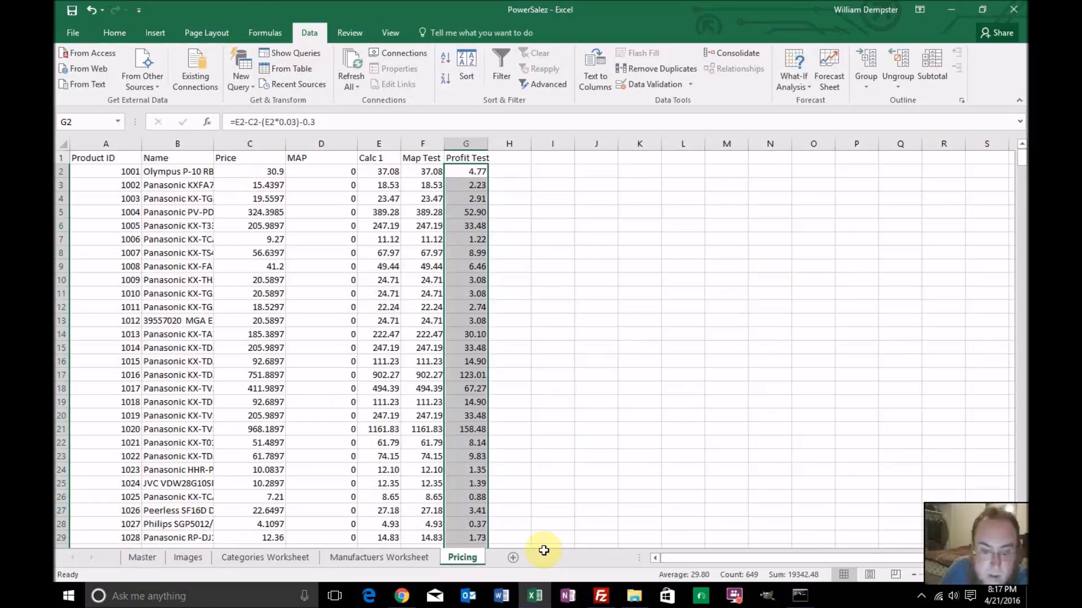
Switch to the Master sheet and replace its column selection with a single cell in the Specification column
left_click(405, 556)
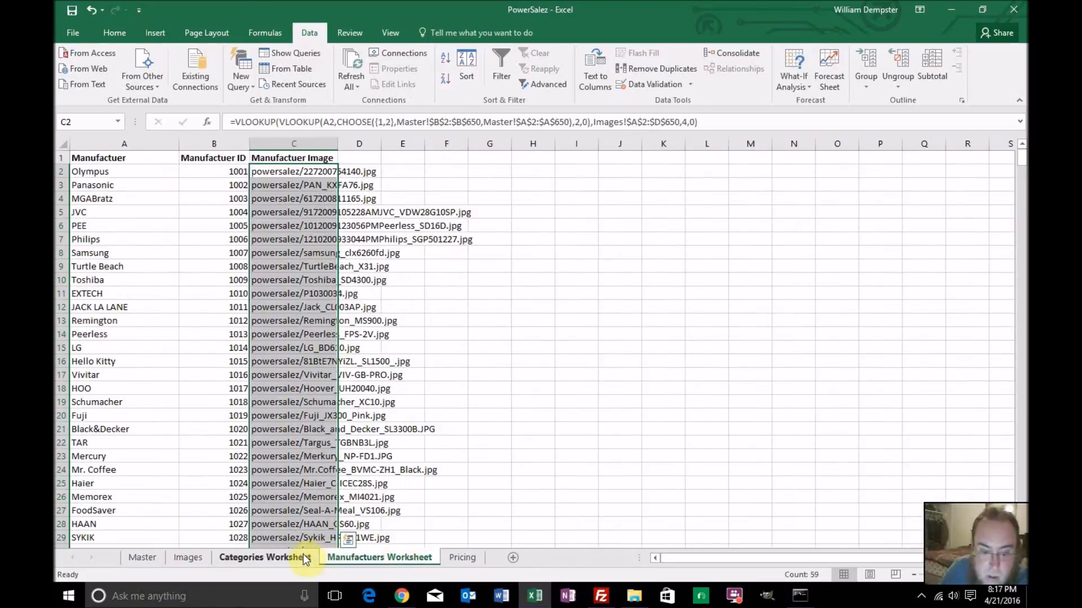
left_click(303, 555)
left_click(146, 557)
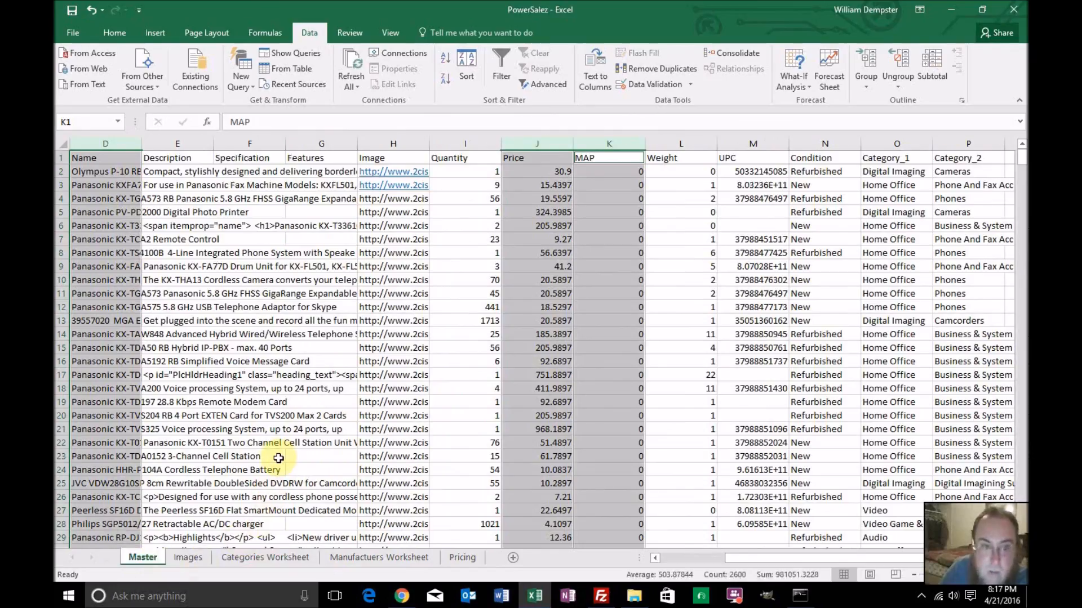
left_click(285, 456)
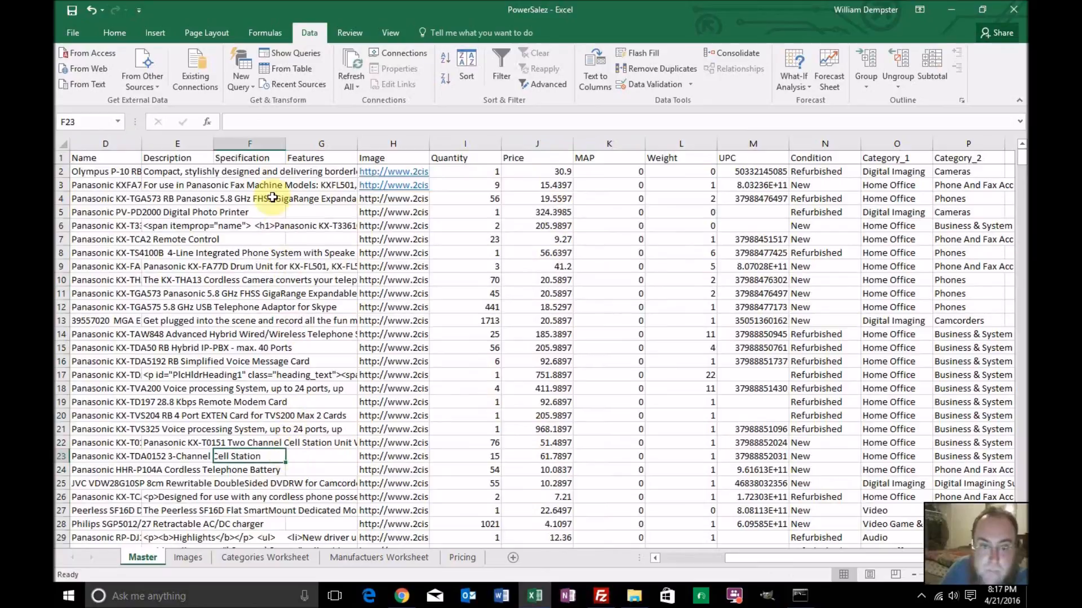